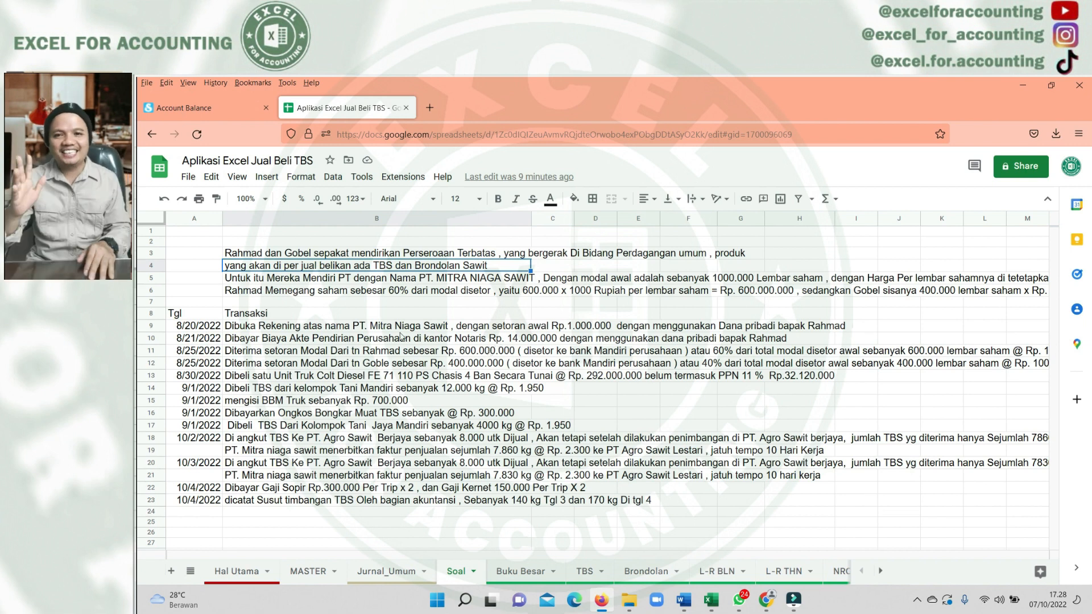
Read the first transaction, dated 8/20/2022, on the Soal sheet
{"action": "left_click", "coordinate": [291, 331]}
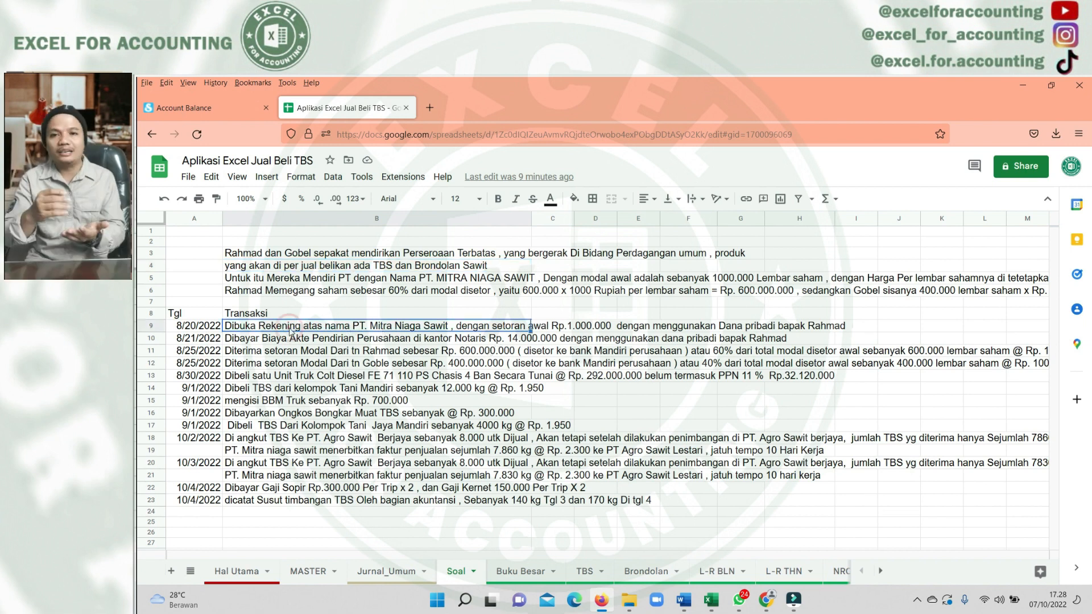
{"action": "key", "text": "Left"}
{"action": "key", "text": "Right"}
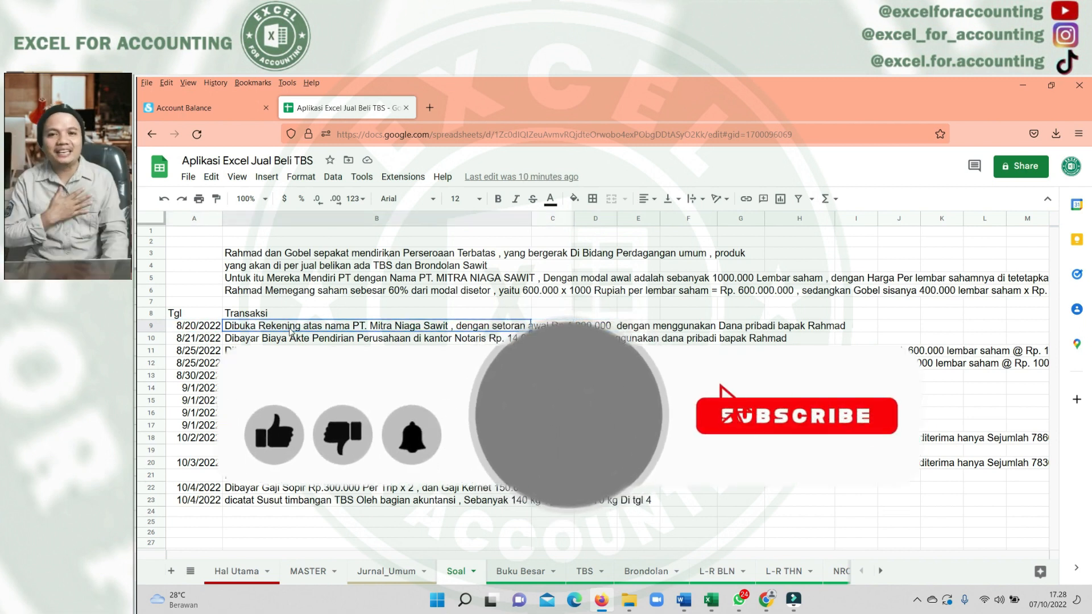
{"action": "key", "text": "Right"}
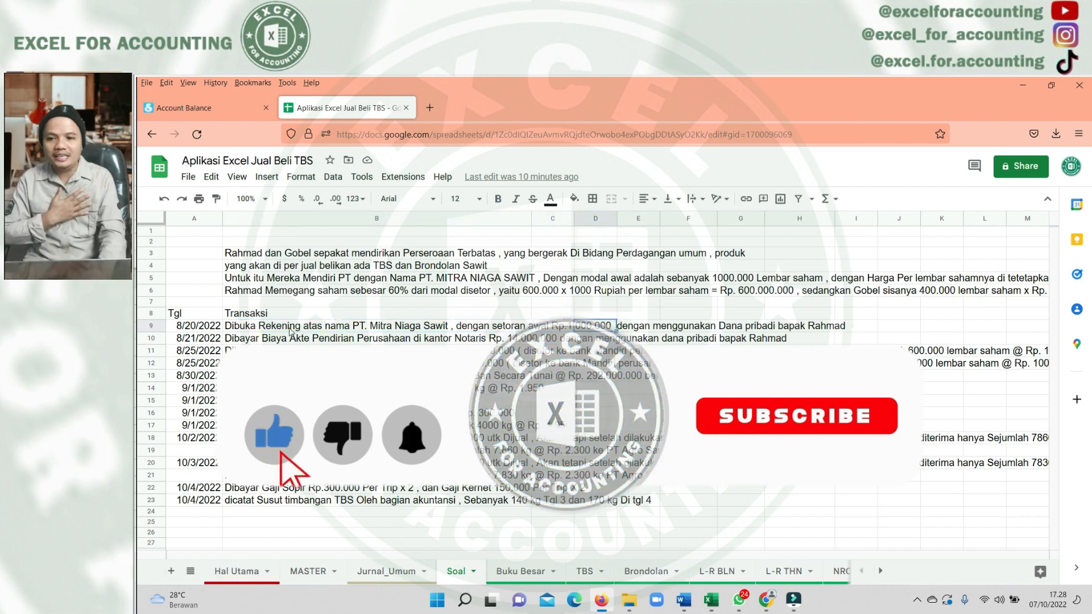
{"action": "key", "text": "Left"}
{"action": "key", "text": "Left"}
{"action": "key", "text": "Left"}
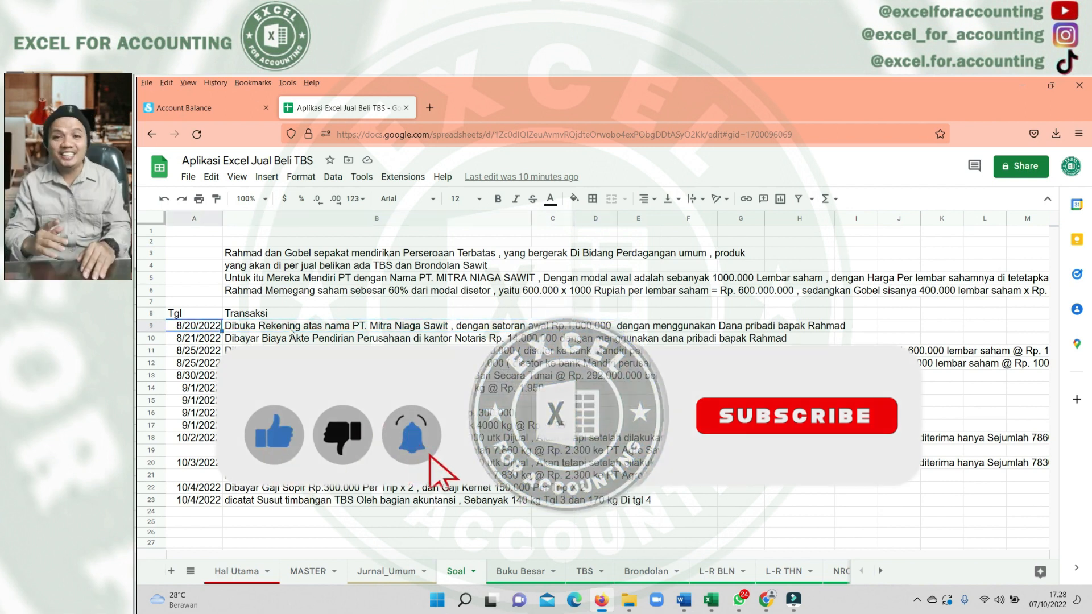
Clear the old dates, transaction references and descriptions in H9:J19 of the Jurnal_Umum sheet
{"action": "left_click", "coordinate": [393, 577]}
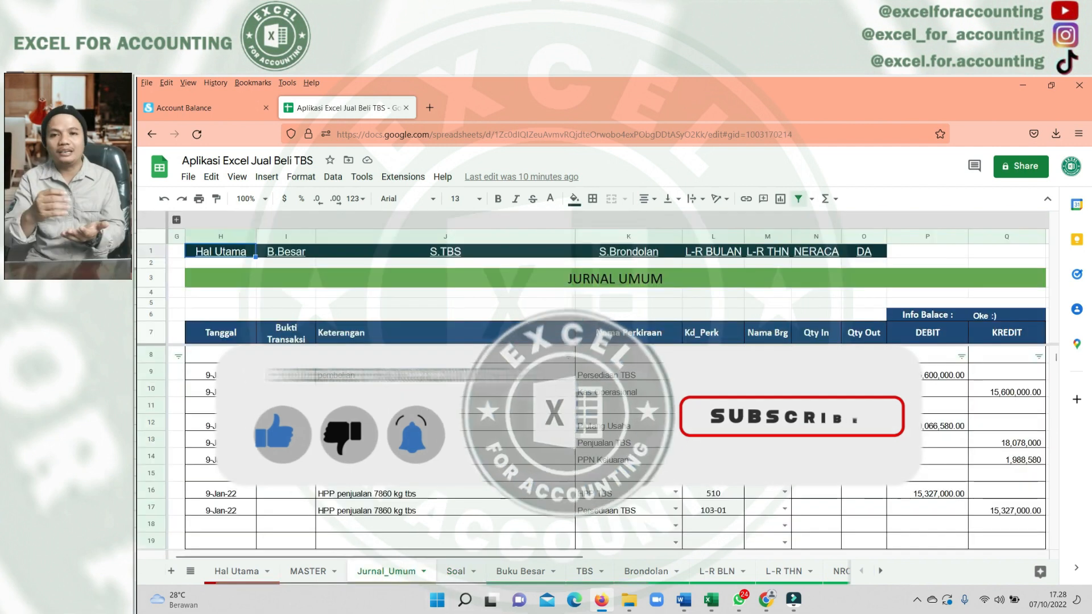
{"action": "left_click", "coordinate": [436, 397]}
{"action": "left_click", "coordinate": [237, 376]}
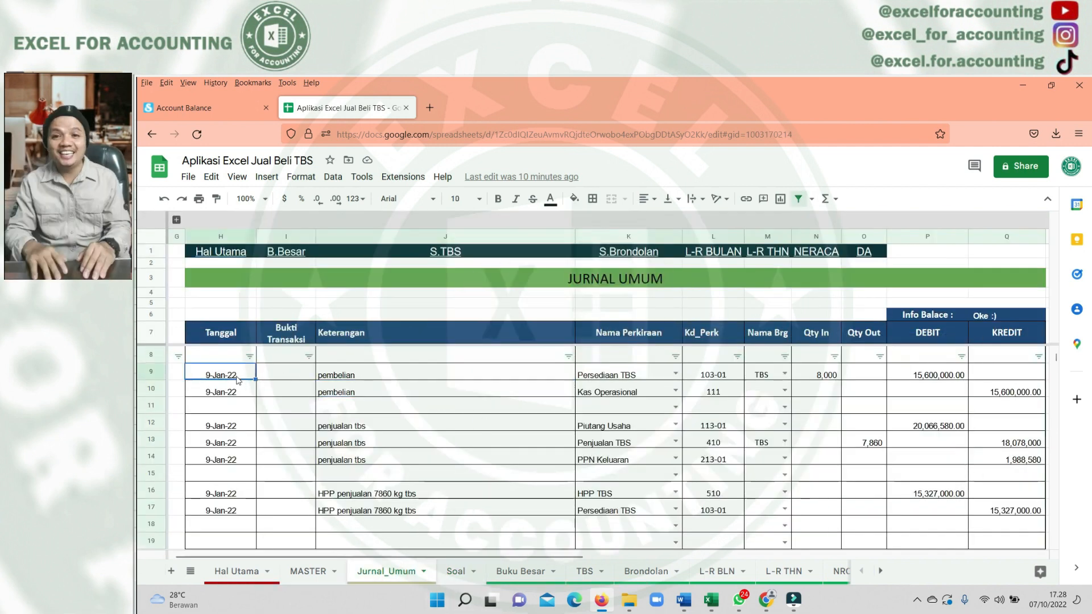
{"action": "key", "text": "shift+Right"}
{"action": "key", "text": "shift+Right"}
{"action": "key", "text": "shift+Down"}
{"action": "key", "text": "shift+Down"}
{"action": "key", "text": "shift+Down"}
{"action": "key", "text": "shift+Down"}
{"action": "key", "text": "shift+Down"}
{"action": "key", "text": "shift+Down"}
{"action": "key", "text": "shift+Down"}
{"action": "key", "text": "shift+Down"}
{"action": "key", "text": "shift+Down"}
{"action": "key", "text": "shift+Down"}
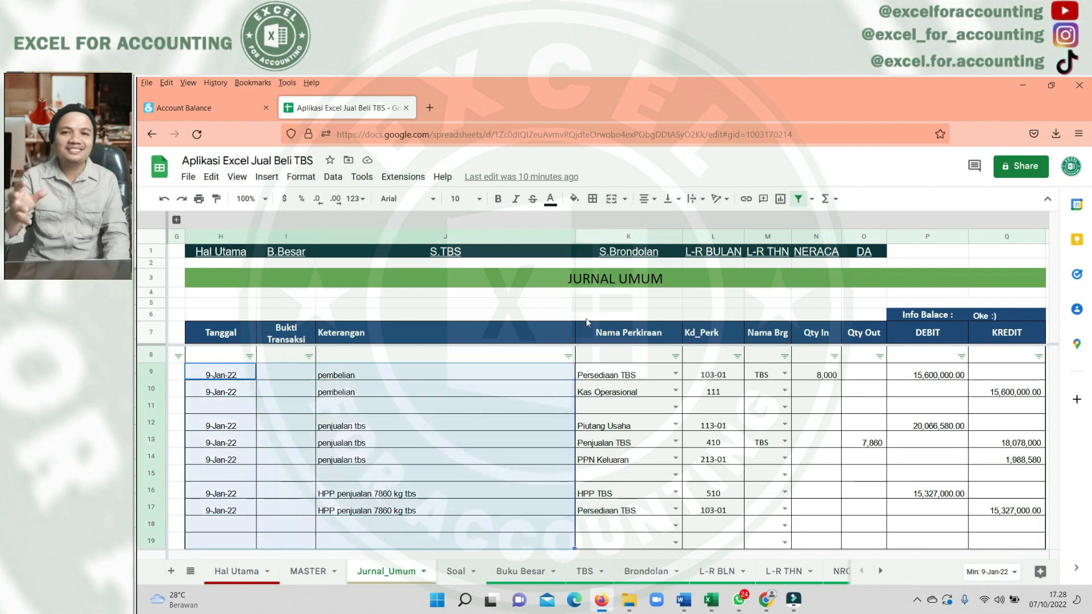
{"action": "key", "text": "Delete"}
Clear the account names, item names, quantities and debit and credit amounts of the old journal entries
{"action": "left_click_drag", "start_coordinate": [621, 376], "coordinate": [628, 539]}
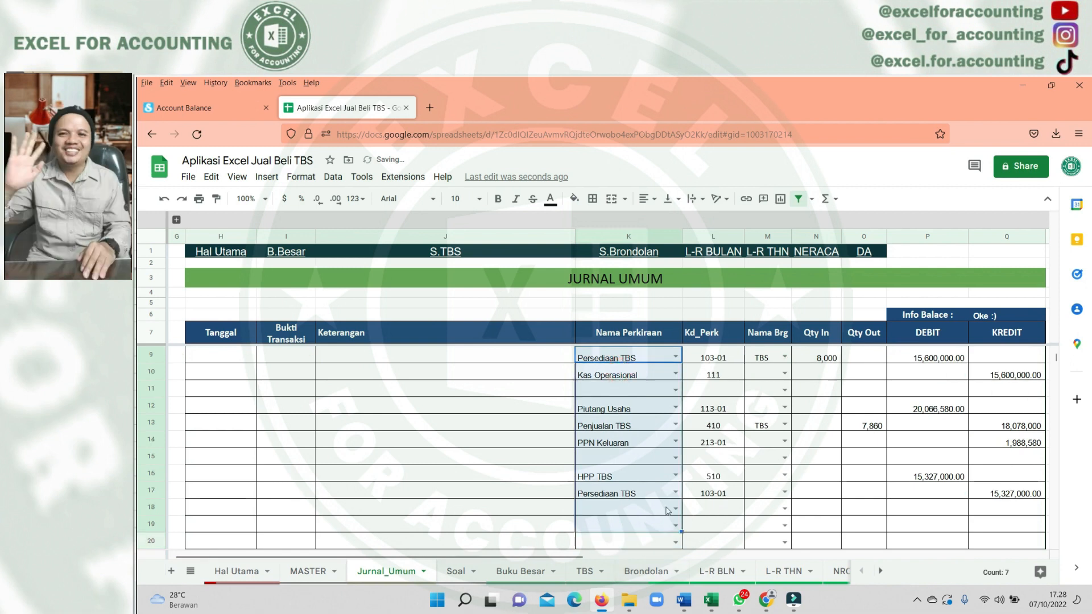
{"action": "left_click", "coordinate": [854, 416]}
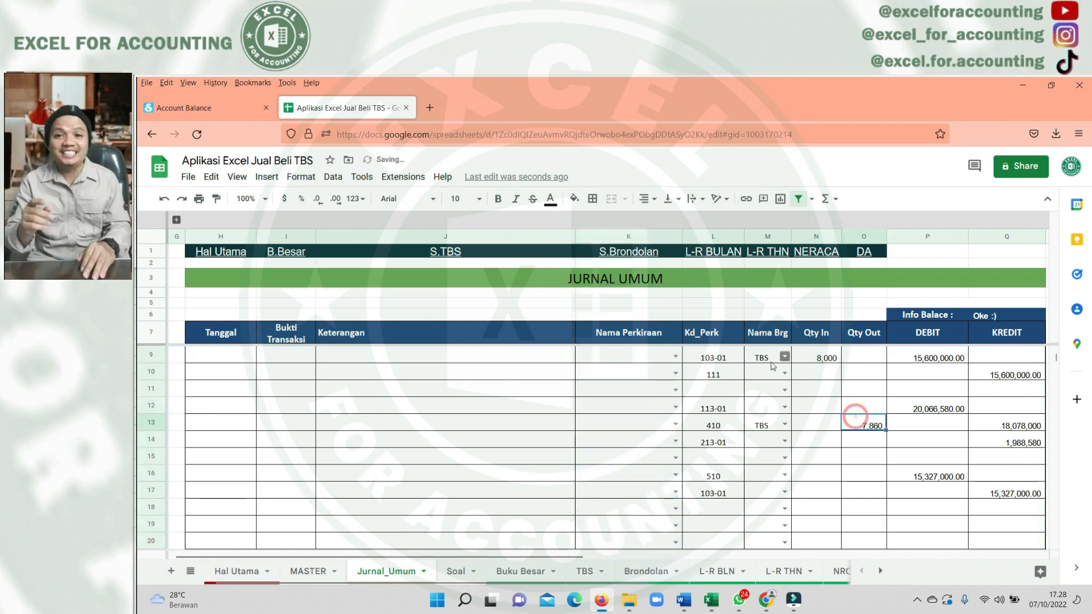
{"action": "left_click_drag", "start_coordinate": [768, 357], "coordinate": [786, 494]}
{"action": "scroll", "coordinate": [791, 491], "scroll_direction": "up", "scroll_amount": 1}
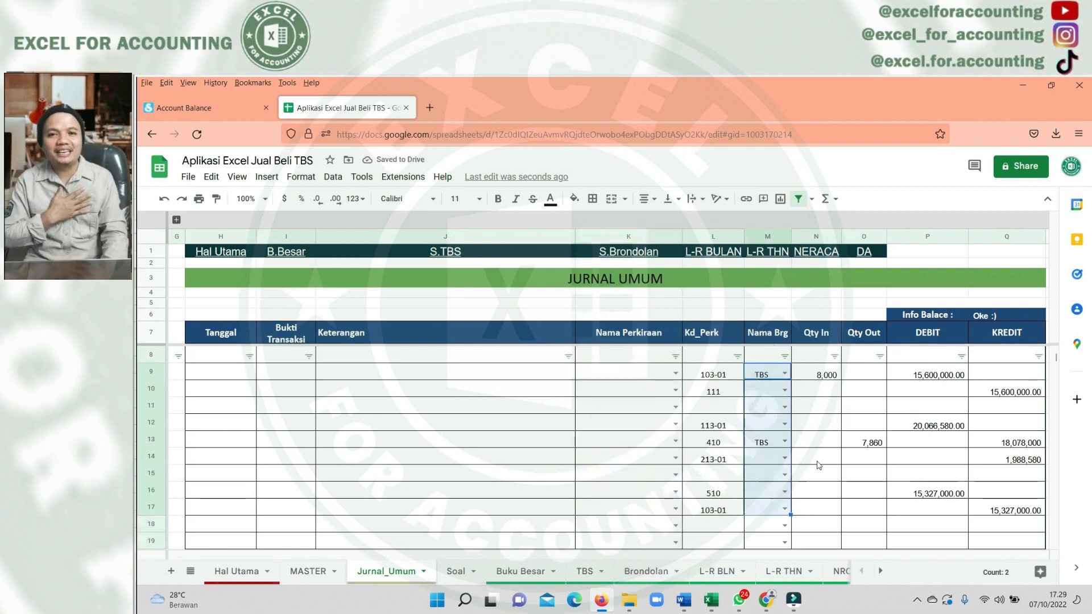
{"action": "left_click_drag", "start_coordinate": [819, 374], "coordinate": [973, 522]}
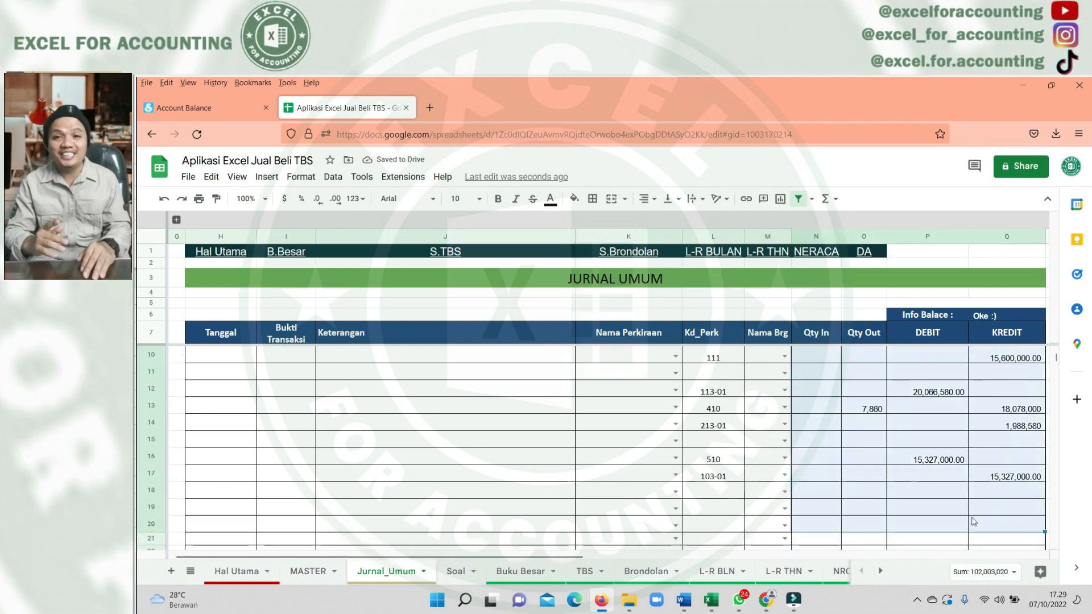
{"action": "scroll", "coordinate": [913, 505], "scroll_direction": "up", "scroll_amount": 1}
{"action": "left_click", "coordinate": [510, 443]}
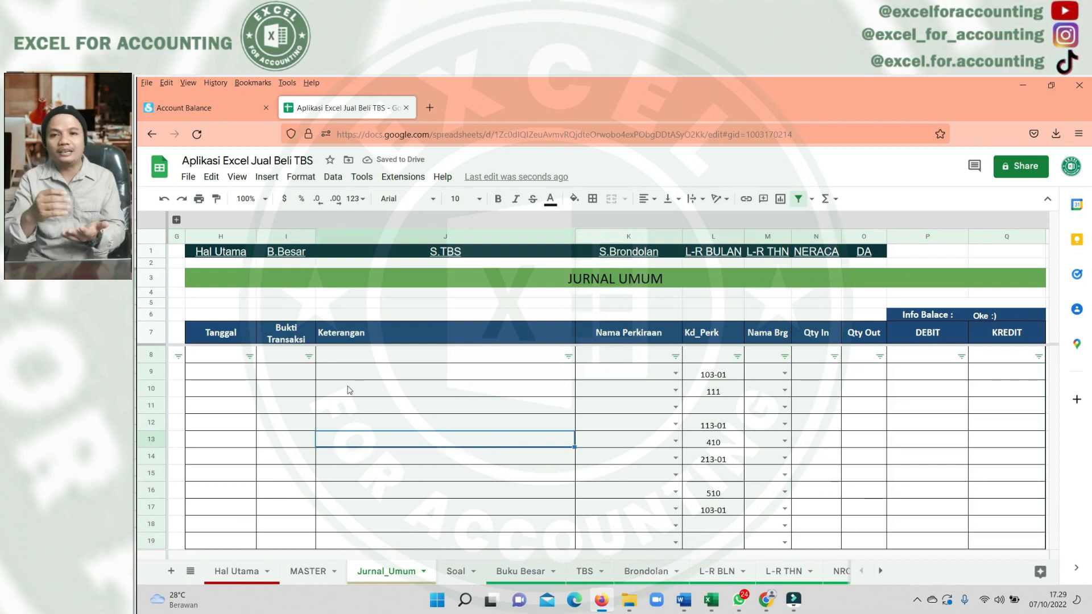
Copy the first transaction's date, 8/20/2022, from Soal into H10 and H11 of Jurnal_Umum
{"action": "left_click", "coordinate": [456, 572]}
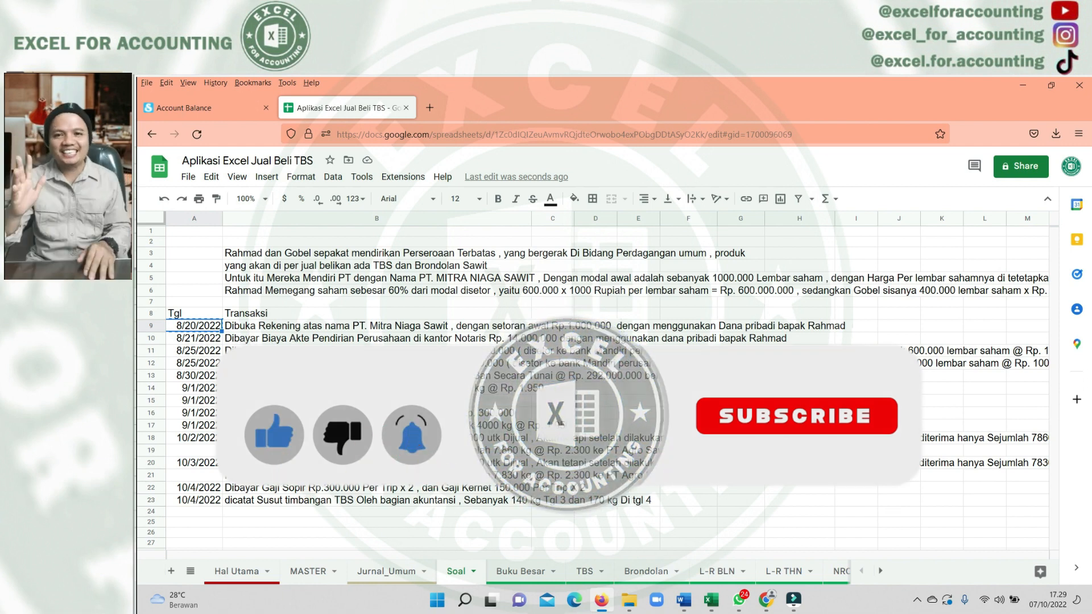
{"action": "left_click", "coordinate": [372, 571]}
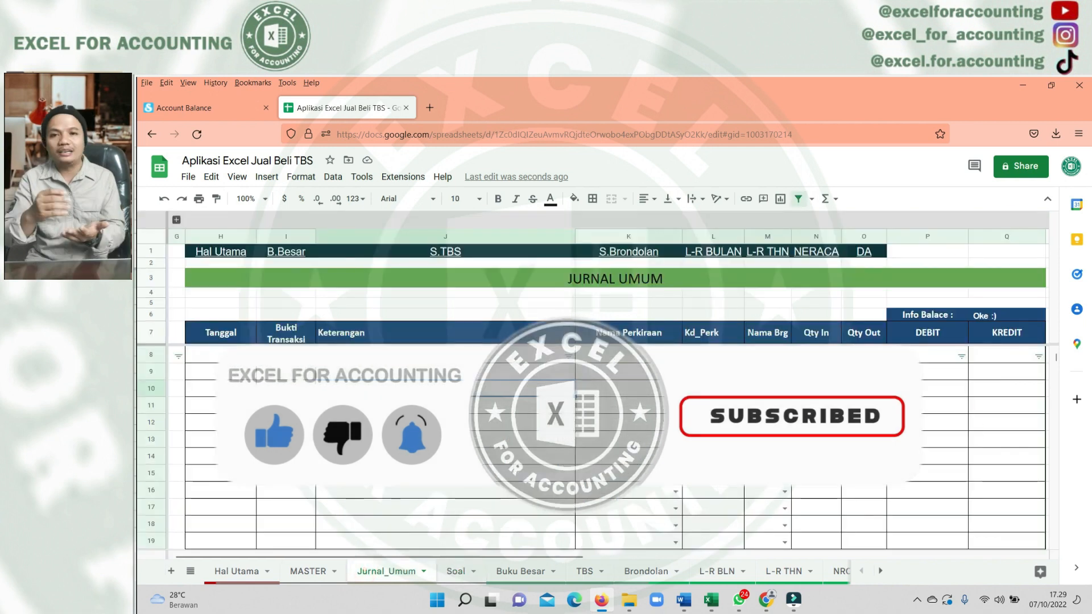
{"action": "left_click", "coordinate": [221, 389]}
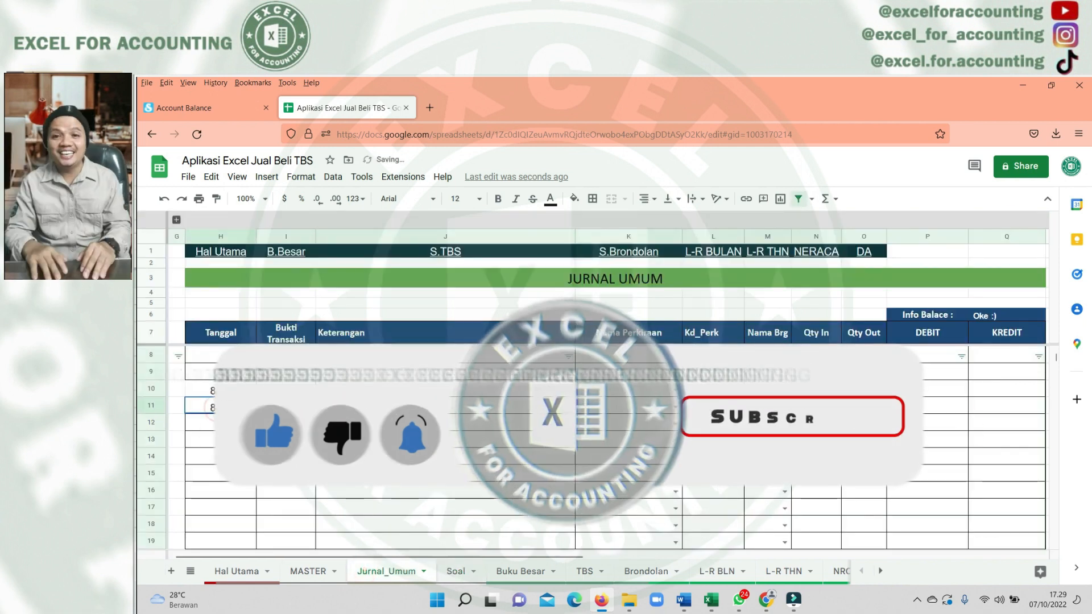
Copy the first transaction's description from Soal into the Keterangan cells J10 and J11 of Jurnal_Umum
{"action": "left_click", "coordinate": [353, 389]}
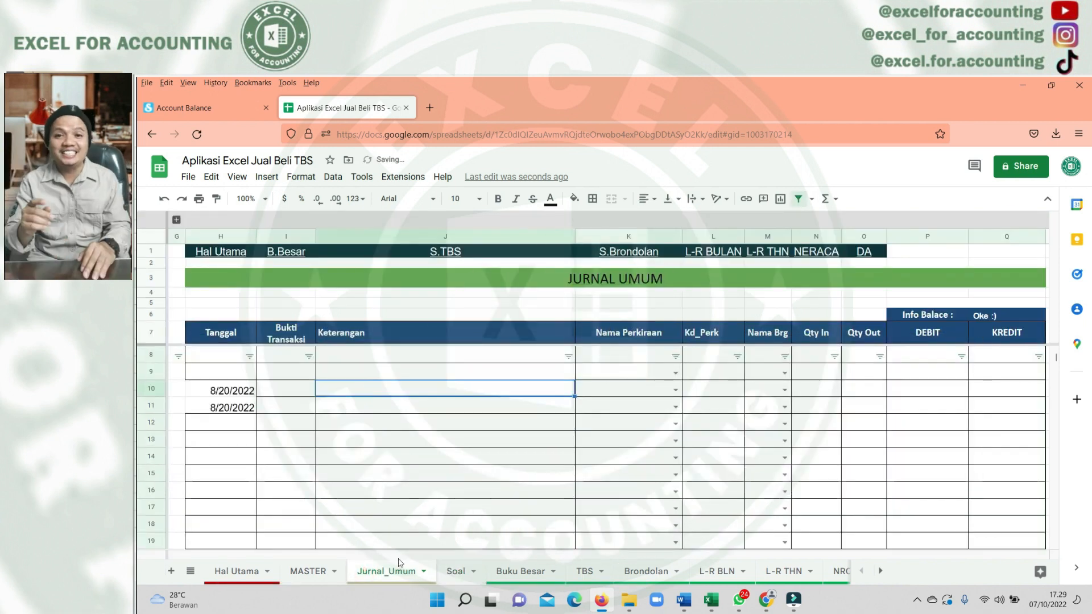
{"action": "left_click", "coordinate": [456, 570]}
{"action": "left_click", "coordinate": [299, 330]}
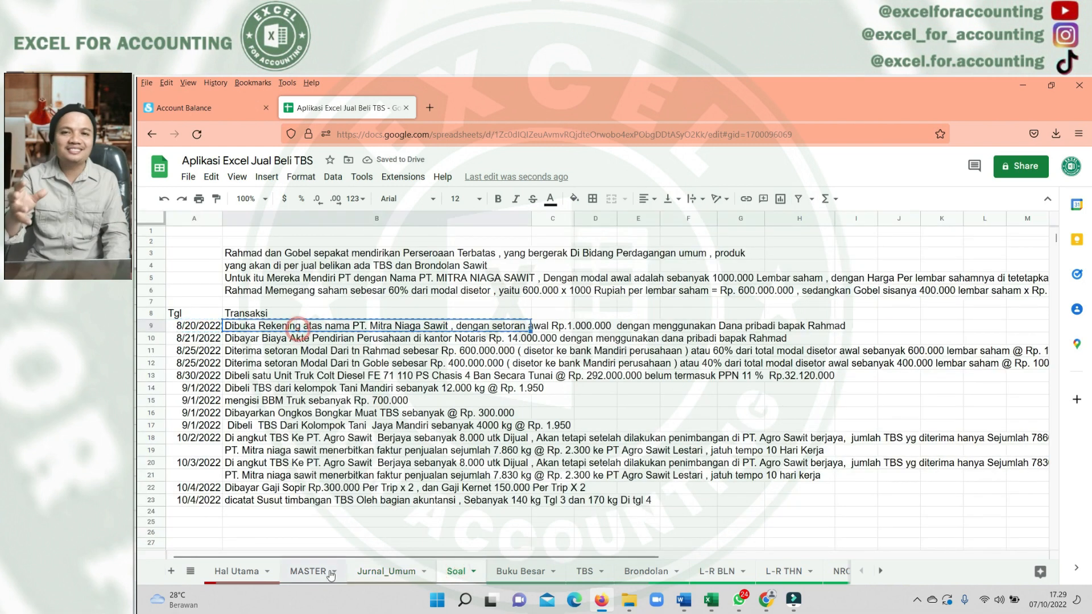
{"action": "left_click", "coordinate": [386, 572]}
{"action": "key", "text": "ctrl+v"}
{"action": "left_click", "coordinate": [361, 409]}
{"action": "left_click", "coordinate": [585, 458]}
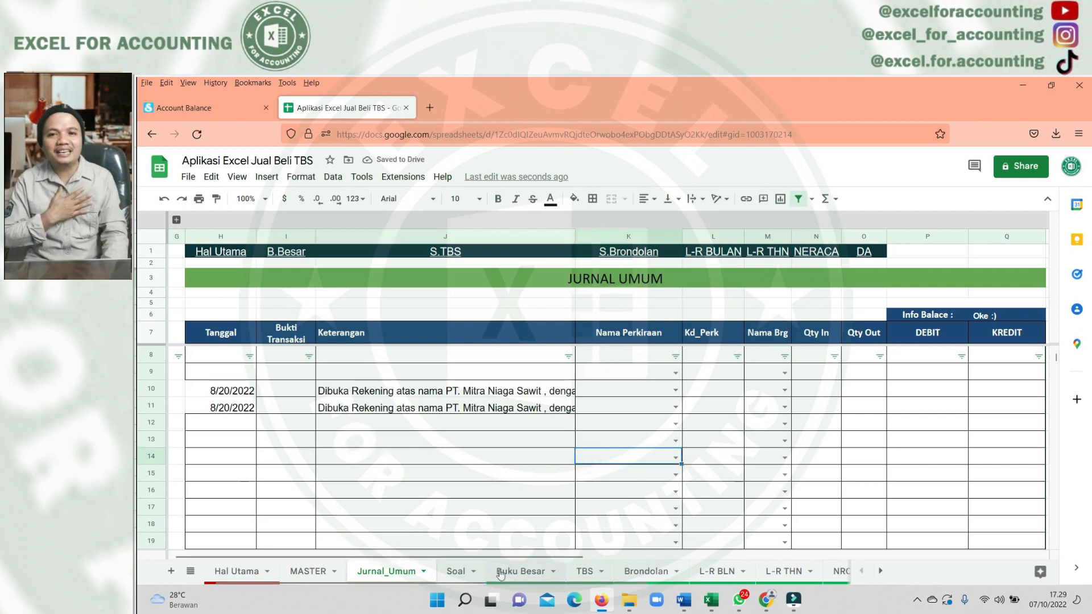
Apply all borders to the transaction list A9:B23 on the Soal sheet
{"action": "left_click", "coordinate": [456, 571]}
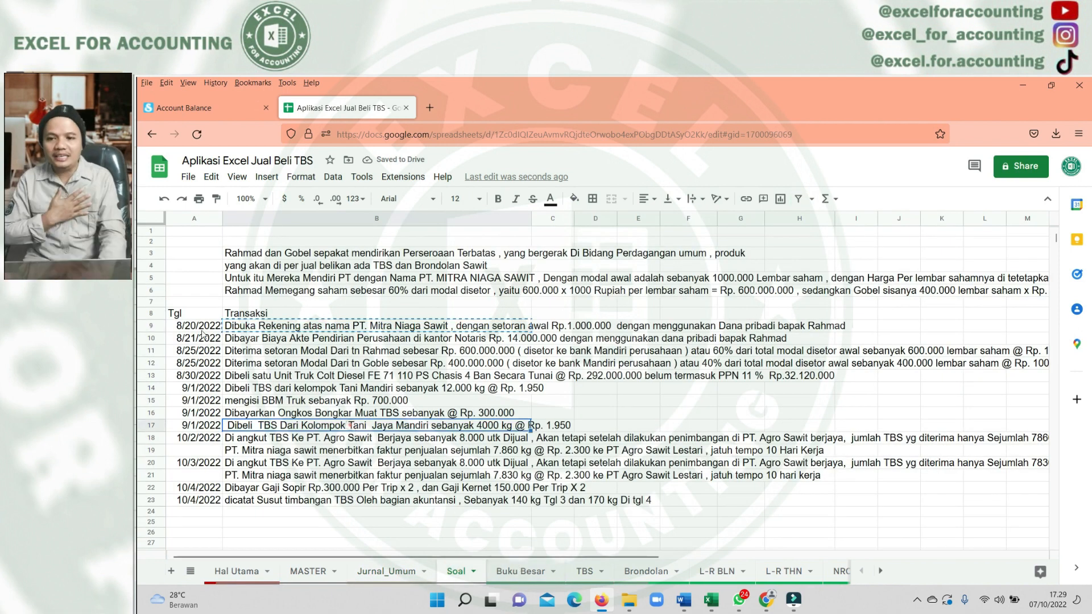
{"action": "left_click_drag", "start_coordinate": [199, 321], "coordinate": [501, 500]}
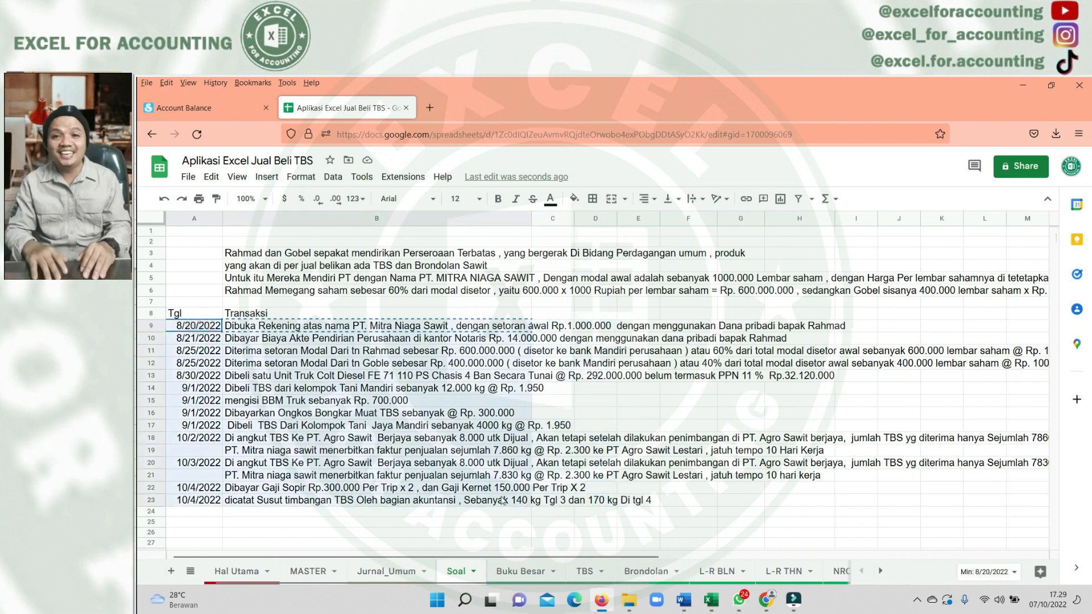
{"action": "right_click", "coordinate": [464, 473]}
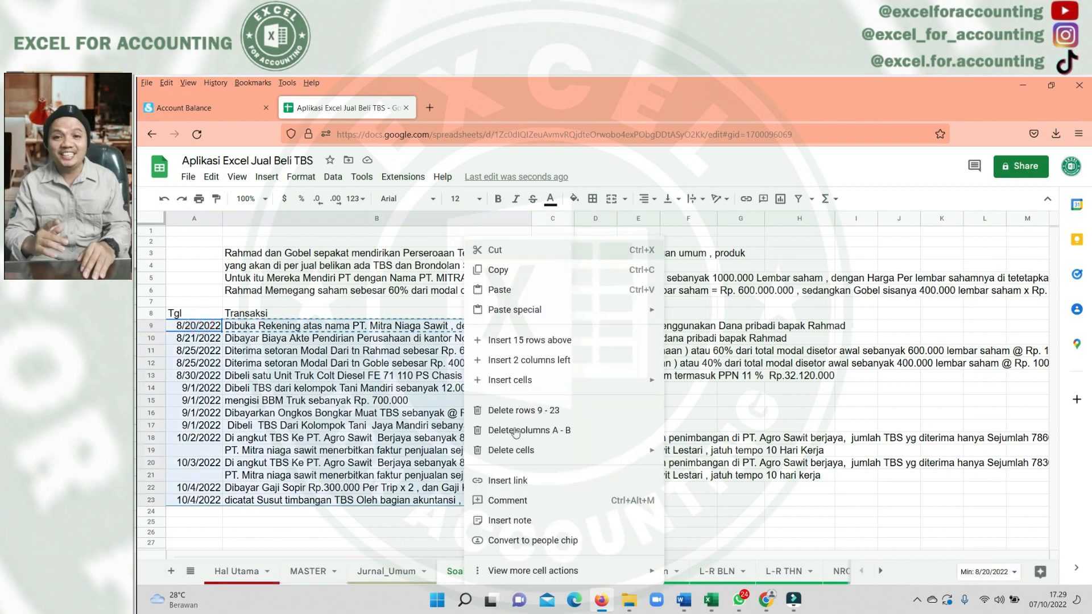
{"action": "left_click", "coordinate": [592, 199]}
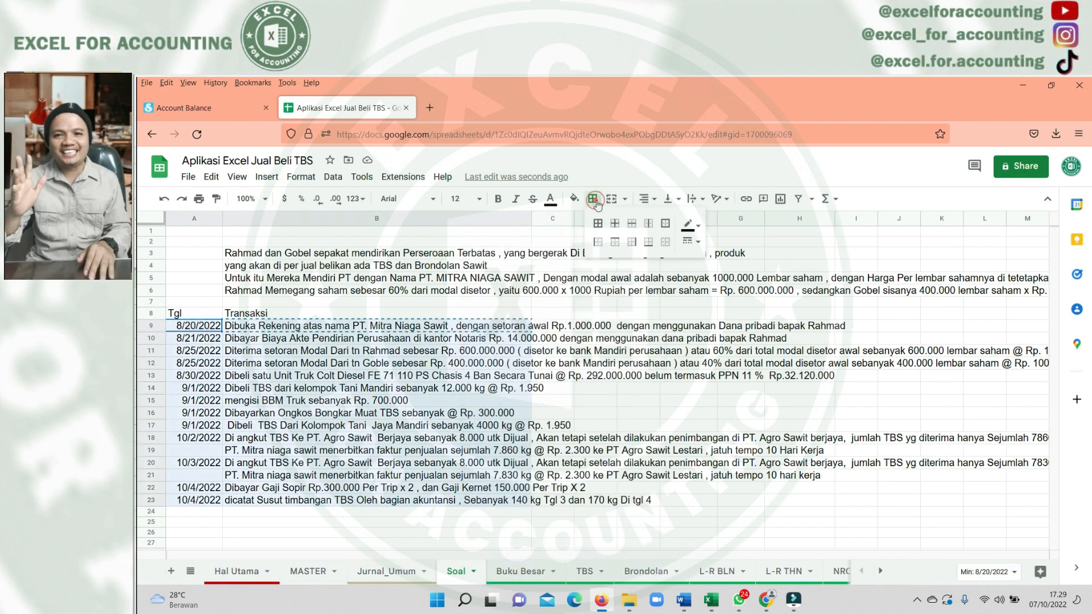
{"action": "left_click", "coordinate": [597, 222]}
{"action": "left_click", "coordinate": [695, 242]}
{"action": "left_click", "coordinate": [713, 260]}
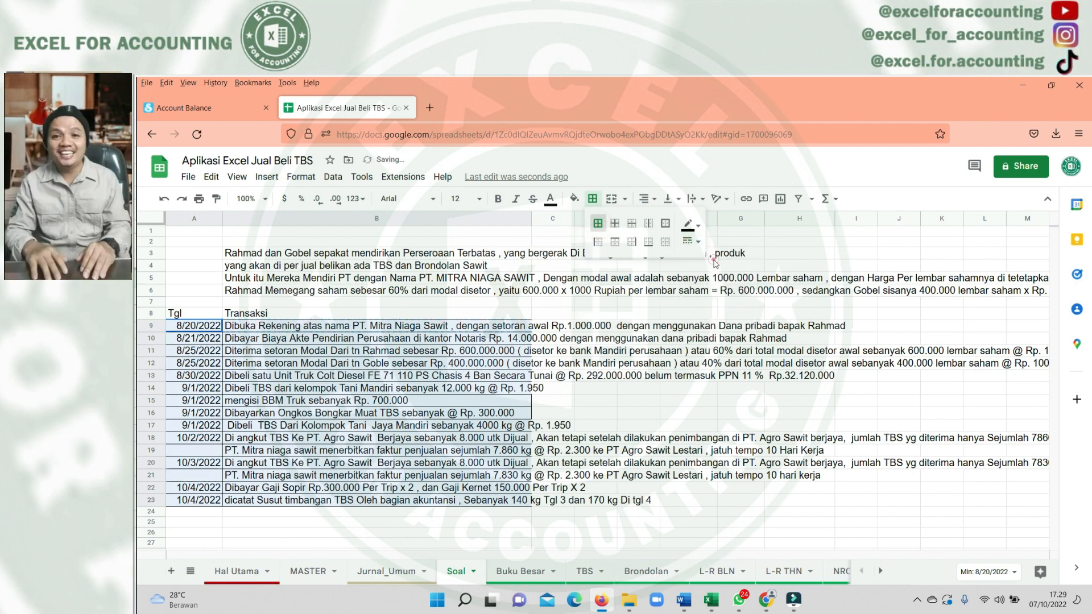
Widen column B on the Soal sheet to fit the long transaction descriptions
{"action": "left_click", "coordinate": [542, 377]}
{"action": "left_click_drag", "start_coordinate": [531, 219], "coordinate": [1076, 325]}
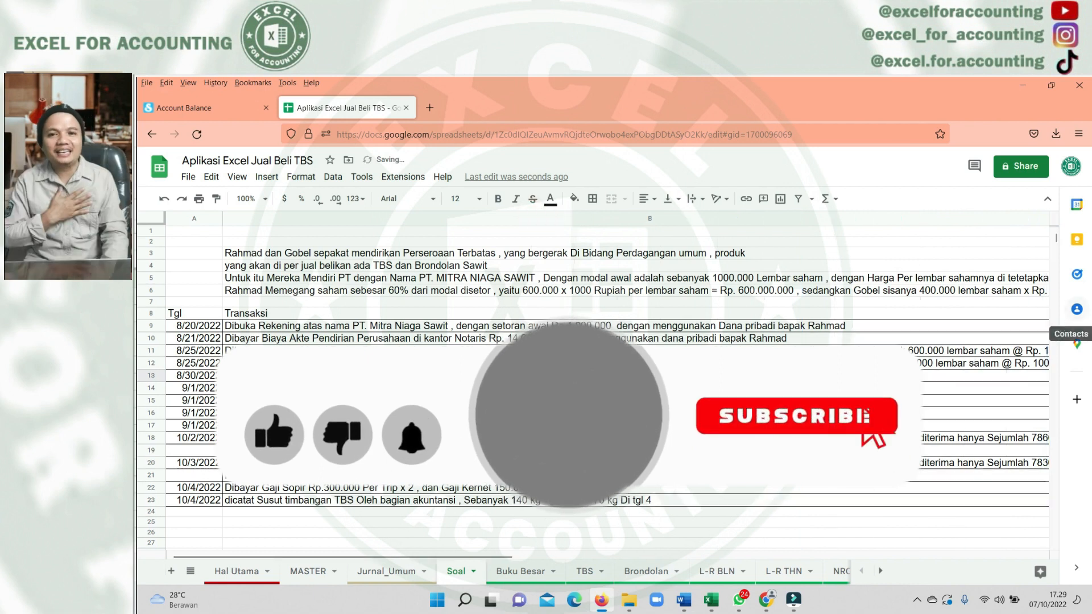
{"action": "left_click", "coordinate": [480, 391]}
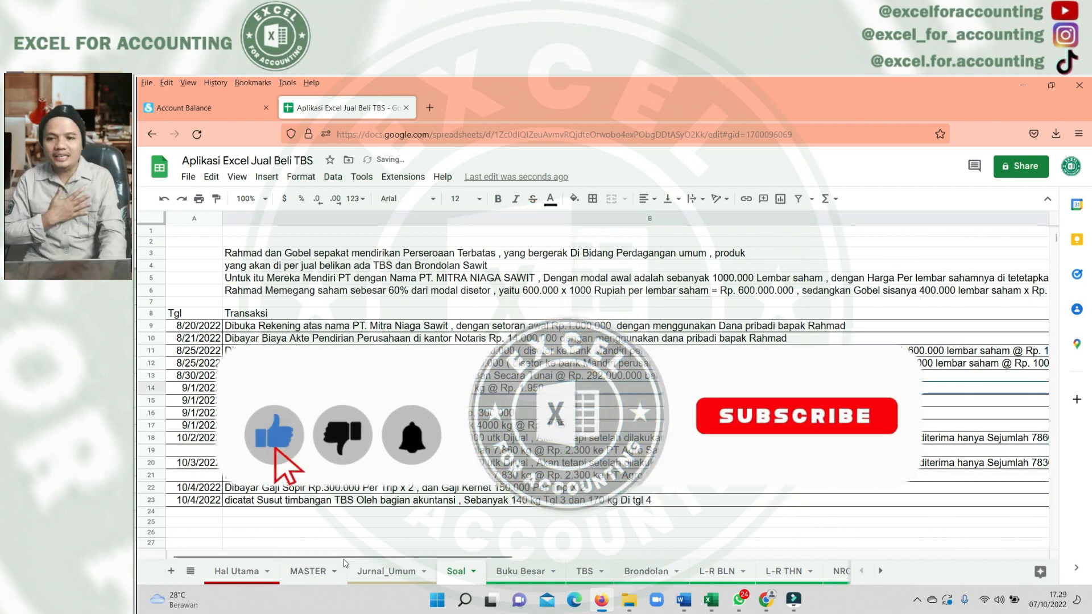
Copy the description in Soal B9 again and paste it over J10 and J11 of Jurnal_Umum
{"action": "left_click", "coordinate": [388, 570]}
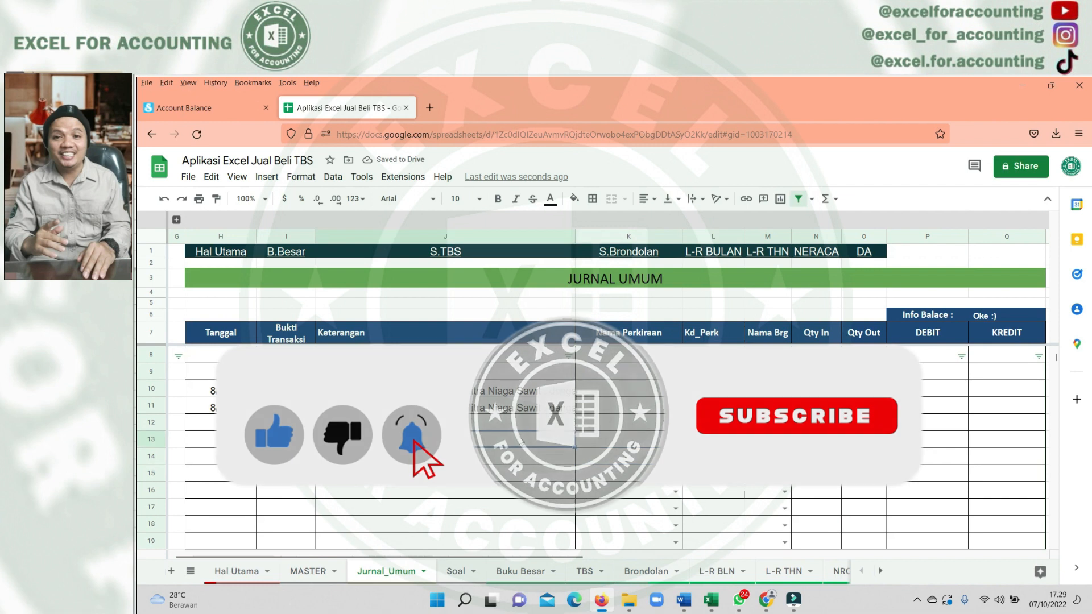
{"action": "left_click", "coordinate": [455, 571]}
{"action": "left_click", "coordinate": [384, 325]}
{"action": "key", "text": "ctrl+c"}
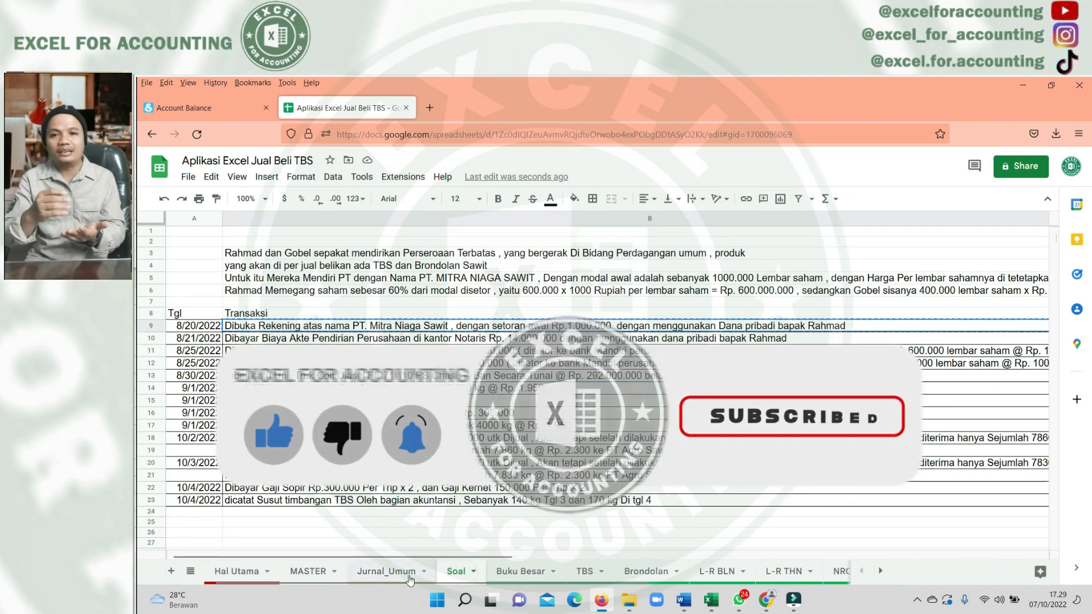
{"action": "left_click", "coordinate": [388, 571]}
{"action": "left_click", "coordinate": [366, 392]}
{"action": "left_click", "coordinate": [364, 410]}
{"action": "left_click", "coordinate": [363, 426]}
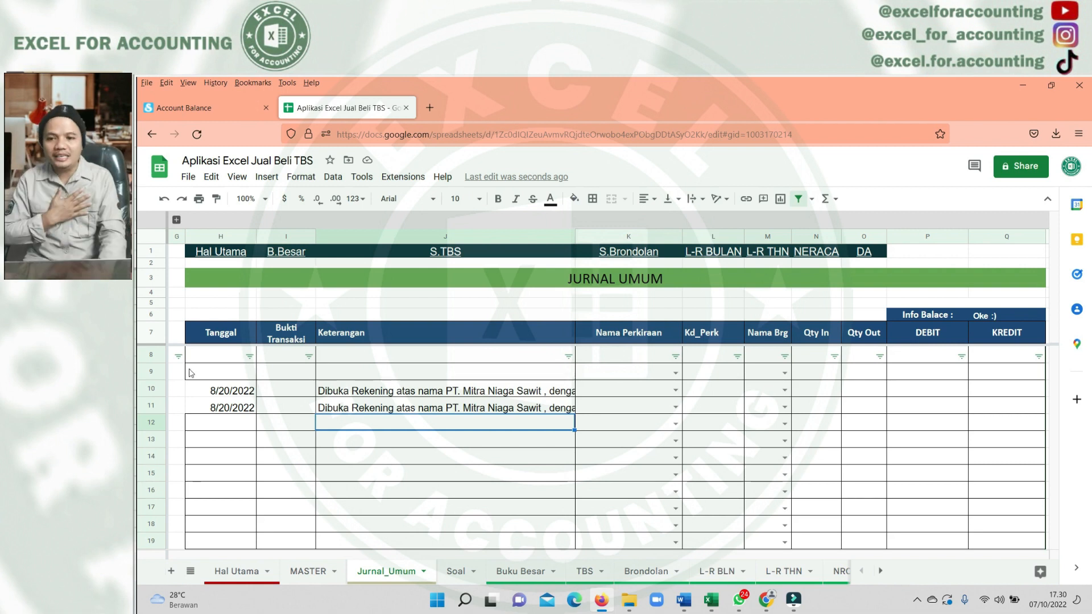
Re-enter the transaction date 8/20/2022 from Soal in the Tanggal cells H10 and H11 of Jurnal_Umum
{"action": "left_click", "coordinate": [216, 430]}
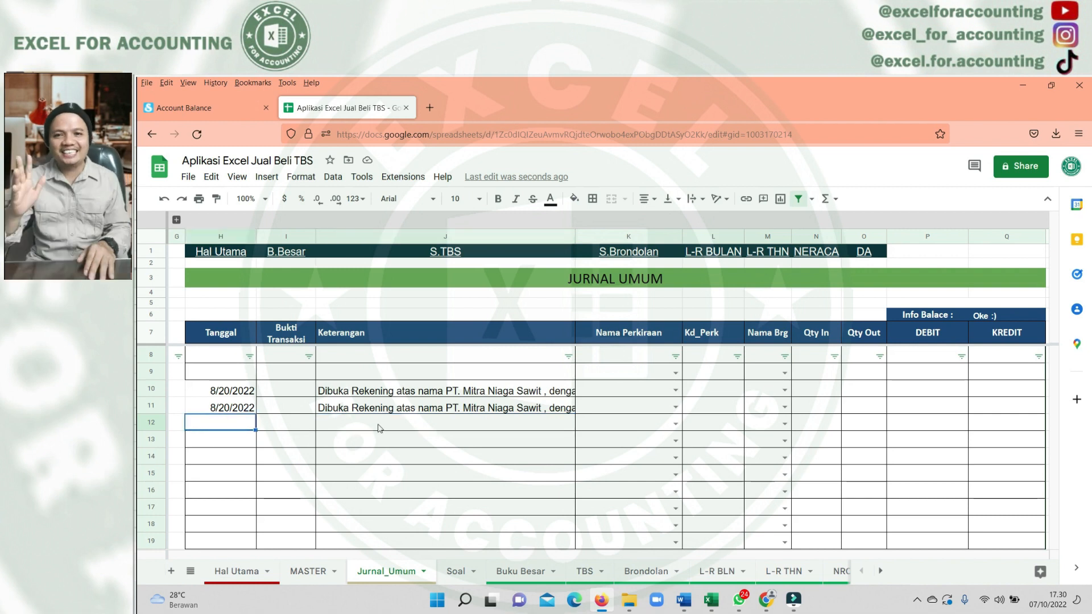
{"action": "left_click", "coordinate": [455, 571]}
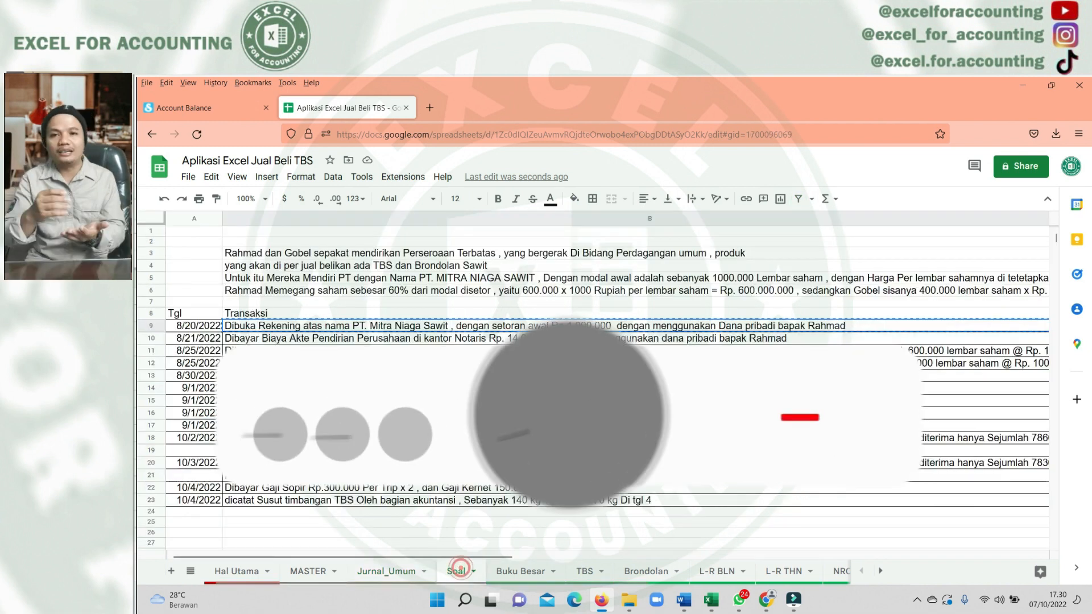
{"action": "left_click", "coordinate": [386, 571]}
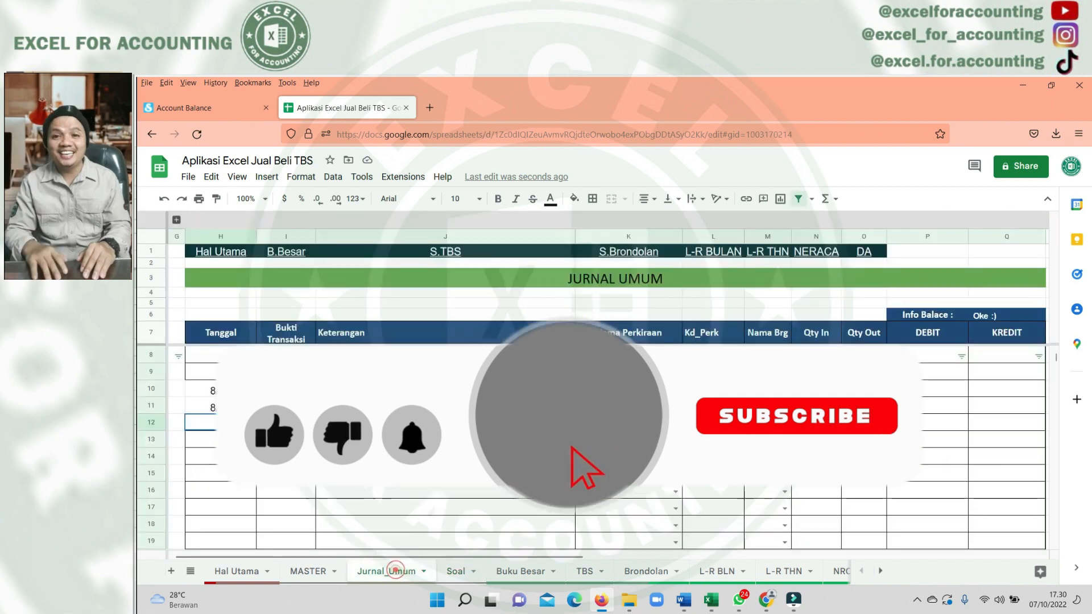
{"action": "key", "text": "Up"}
{"action": "key", "text": "Up"}
{"action": "key", "text": "Return"}
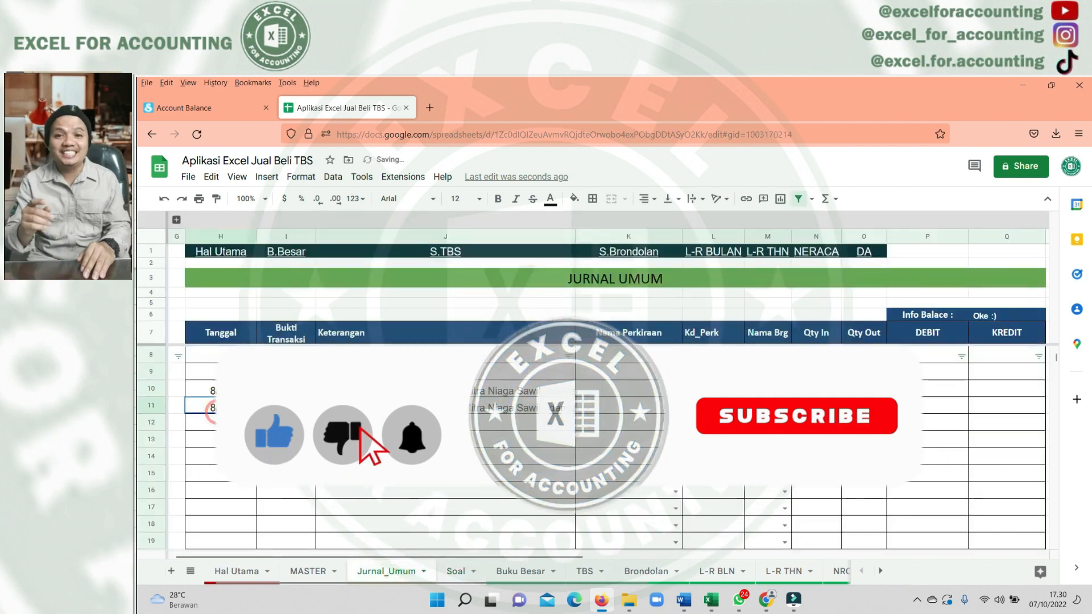
{"action": "left_click", "coordinate": [218, 452]}
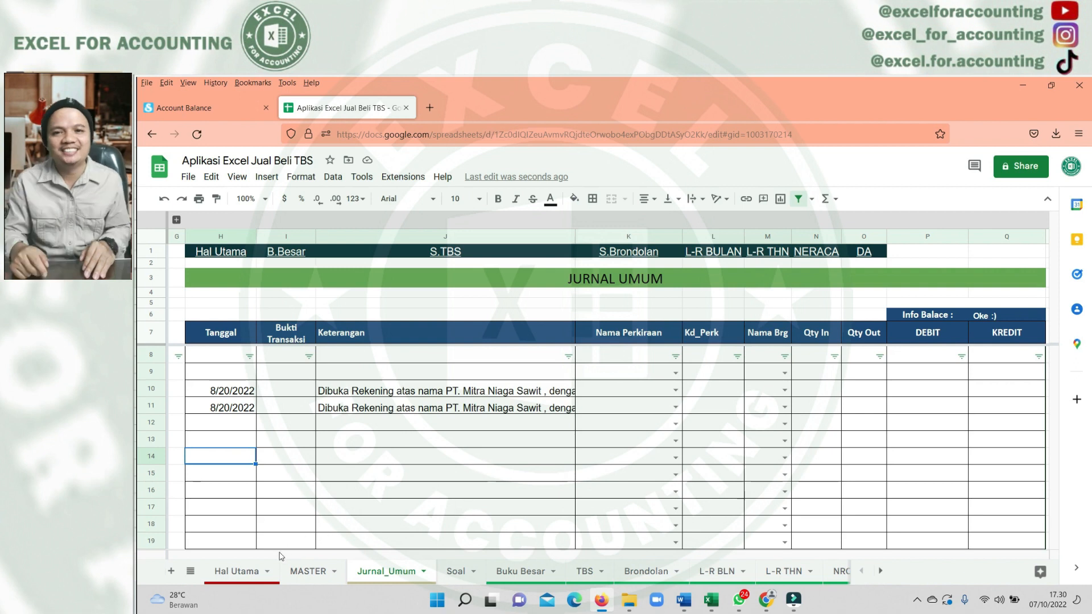
Look over the company identity and the module list on the Hal Utama sheet
{"action": "left_click", "coordinate": [226, 570]}
{"action": "scroll", "coordinate": [312, 493], "scroll_direction": "down", "scroll_amount": 4}
{"action": "scroll", "coordinate": [312, 493], "scroll_direction": "up", "scroll_amount": 4}
{"action": "scroll", "coordinate": [438, 476], "scroll_direction": "down", "scroll_amount": 4}
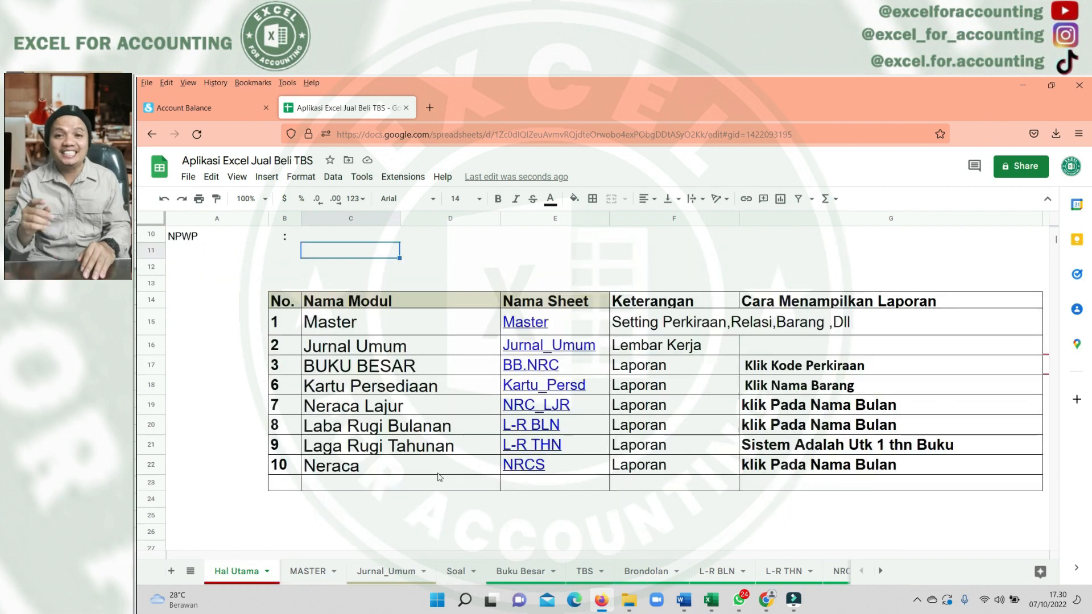
{"action": "scroll", "coordinate": [418, 480], "scroll_direction": "up", "scroll_amount": 4}
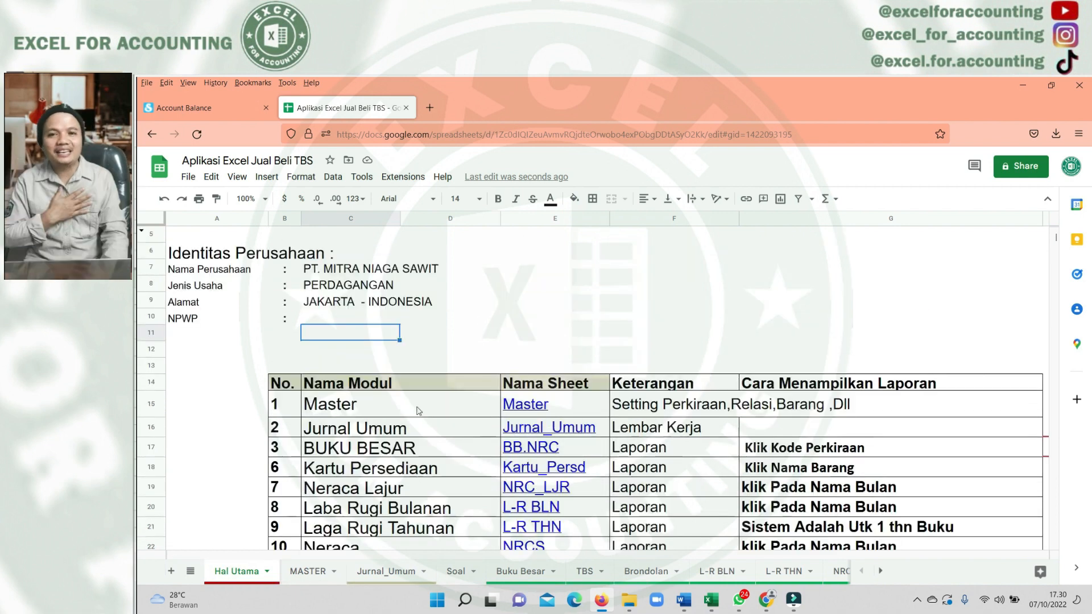
Look over the module list on Hal Utama and the whole chart of accounts on the MASTER sheet
{"action": "scroll", "coordinate": [375, 335], "scroll_direction": "down", "scroll_amount": 4}
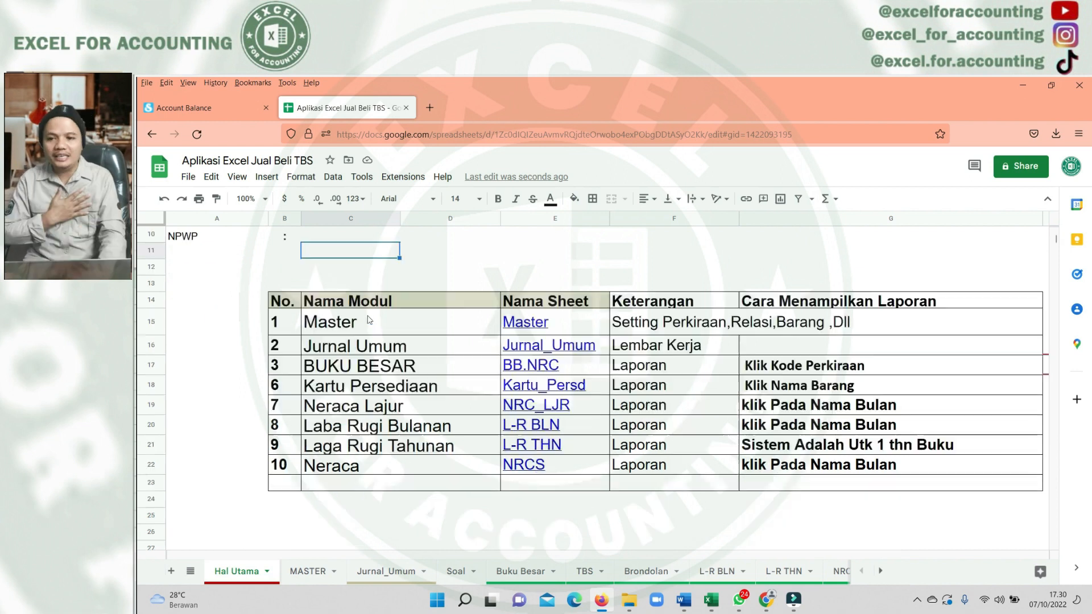
{"action": "scroll", "coordinate": [382, 314], "scroll_direction": "up", "scroll_amount": 2}
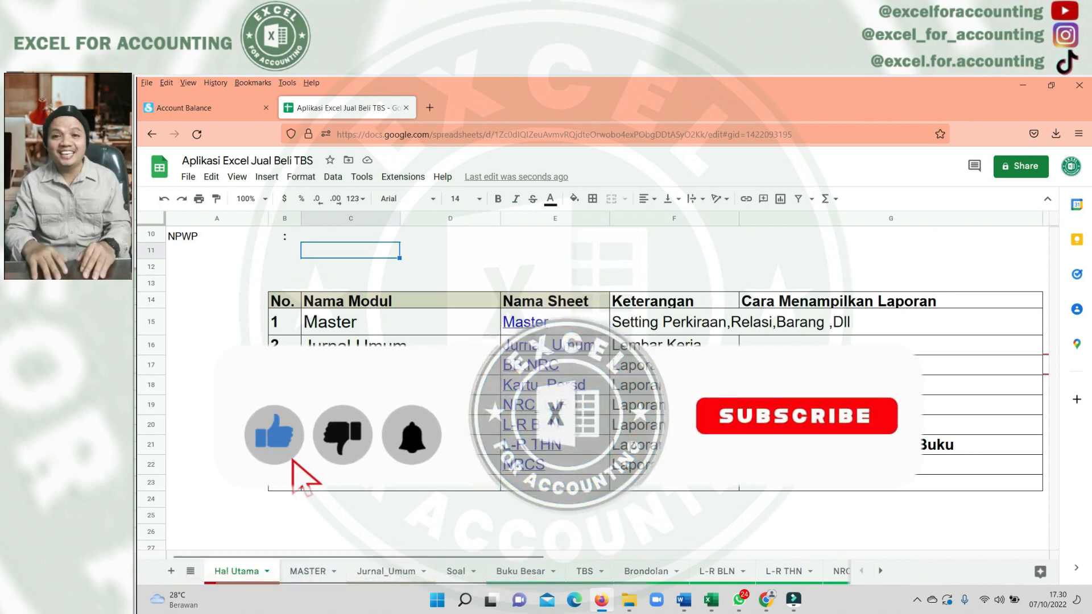
{"action": "left_click", "coordinate": [307, 573]}
{"action": "left_click", "coordinate": [307, 570]}
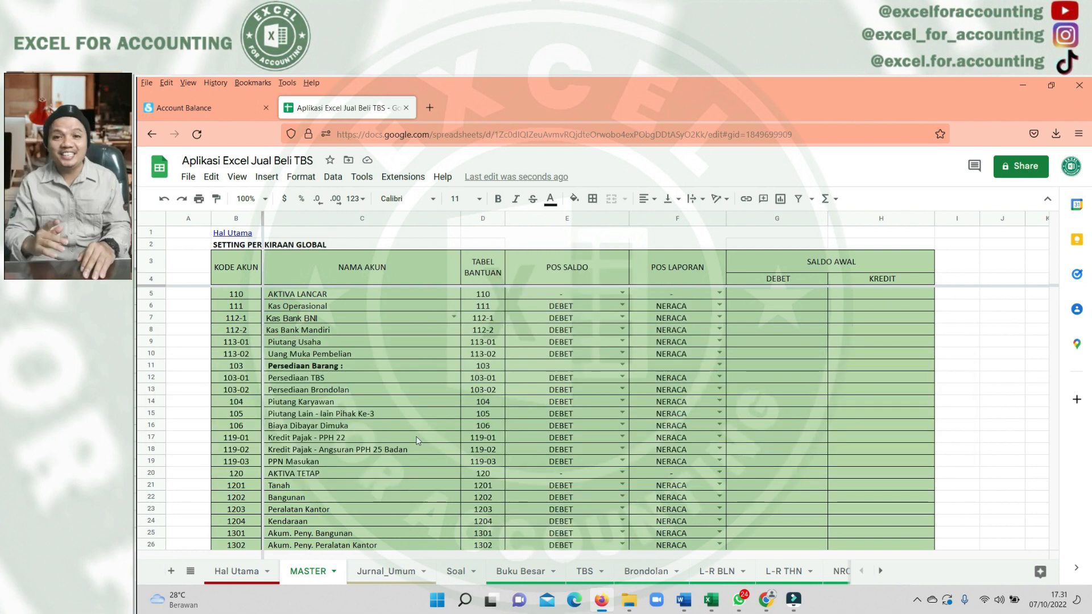
{"action": "scroll", "coordinate": [398, 528], "scroll_direction": "down", "scroll_amount": 9}
{"action": "scroll", "coordinate": [395, 526], "scroll_direction": "up", "scroll_amount": 5}
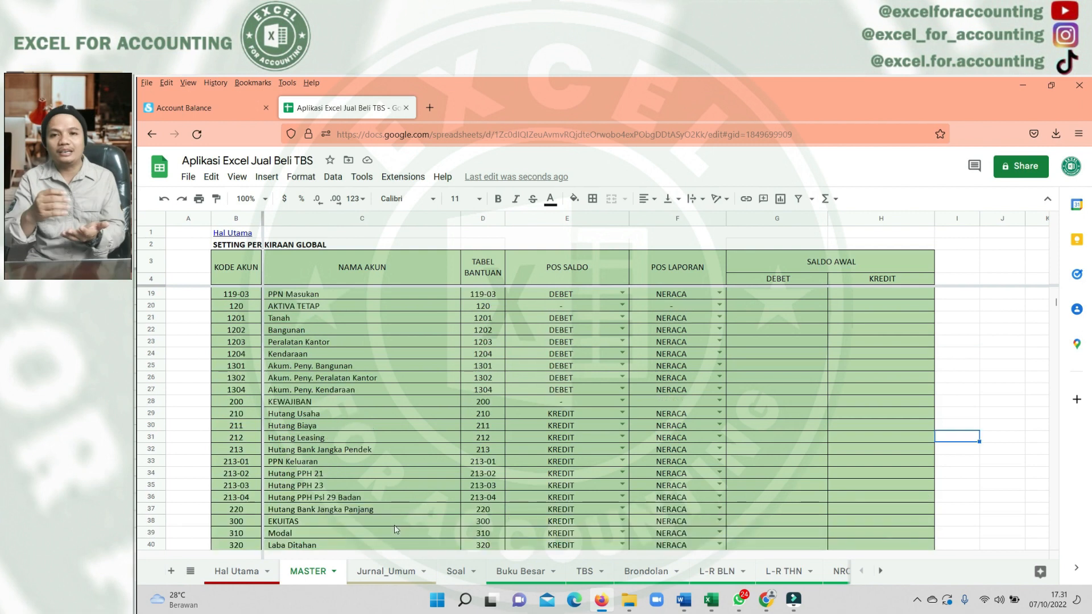
{"action": "scroll", "coordinate": [362, 511], "scroll_direction": "down", "scroll_amount": 7}
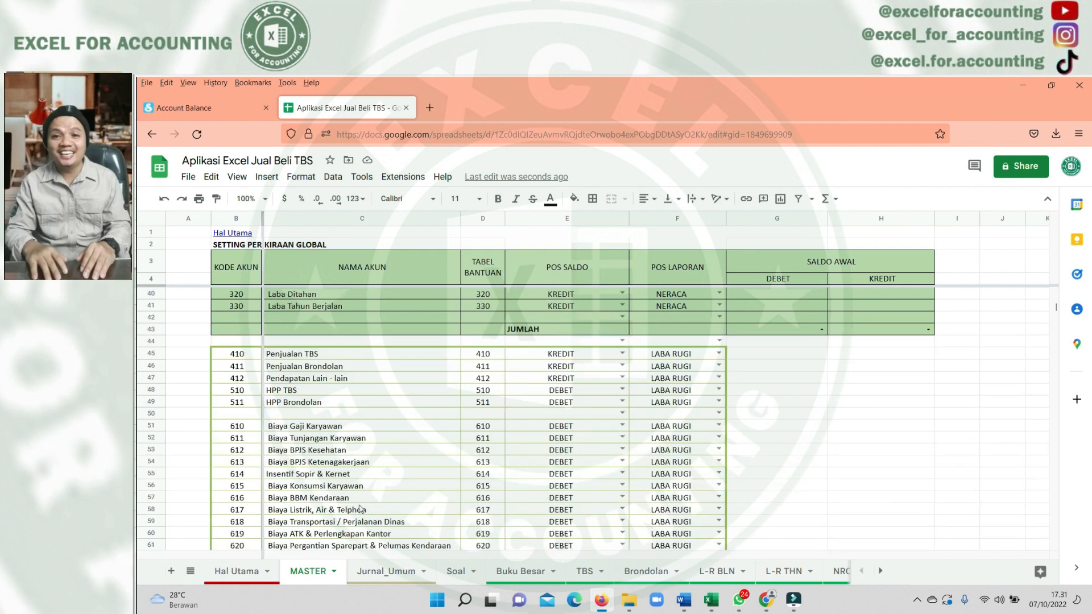
{"action": "scroll", "coordinate": [359, 479], "scroll_direction": "down", "scroll_amount": 7}
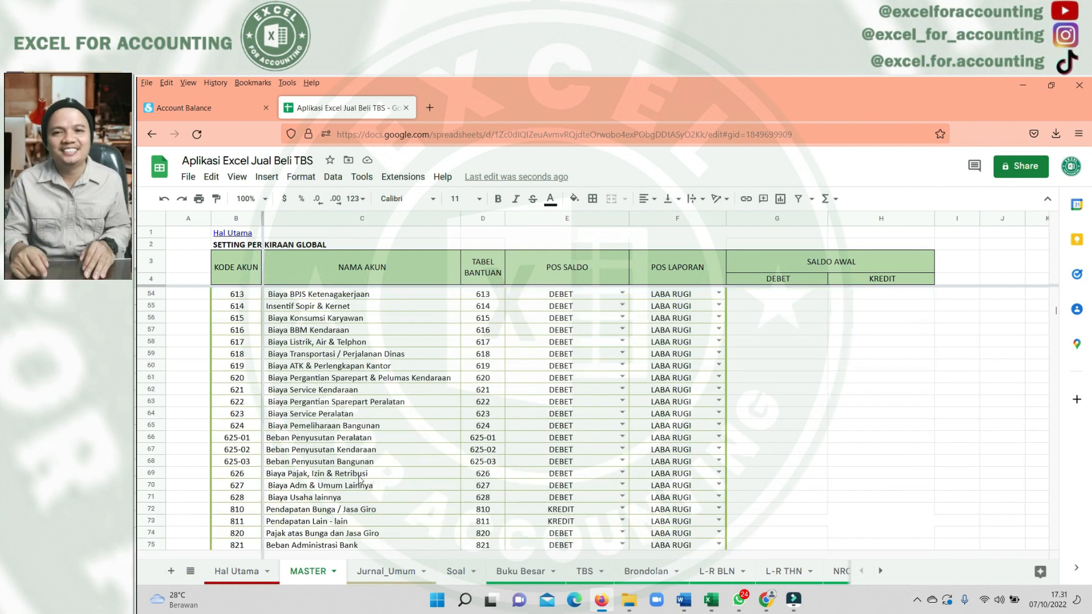
{"action": "scroll", "coordinate": [361, 500], "scroll_direction": "up", "scroll_amount": 18}
Look through the Jurnal_Umum journal, the Buku Besar ledger and the stock cards on the TBS and Brondolan sheets
{"action": "left_click", "coordinate": [372, 571]}
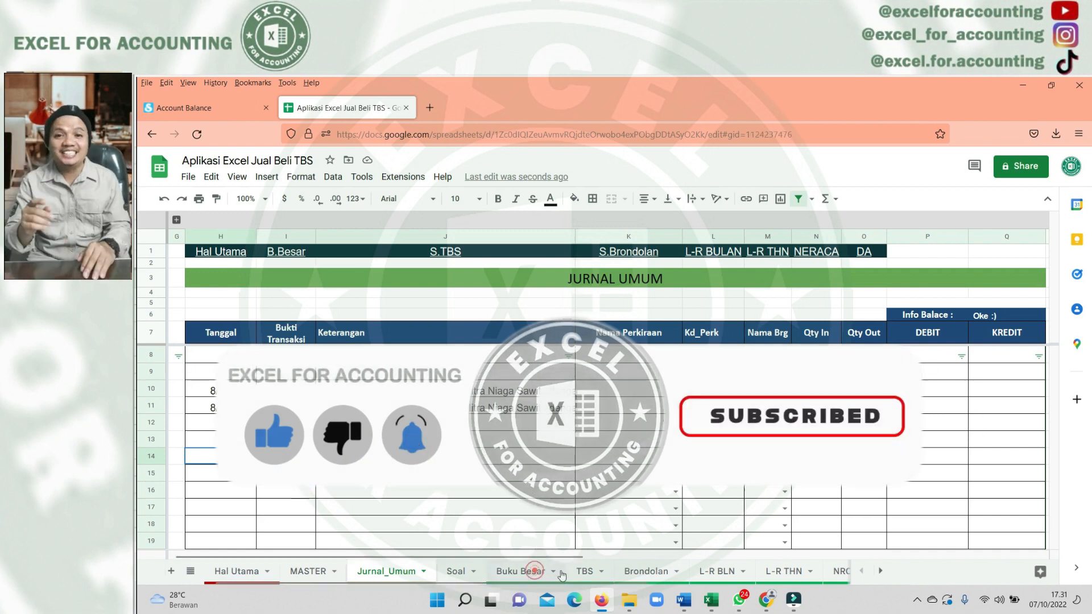
{"action": "left_click", "coordinate": [535, 571]}
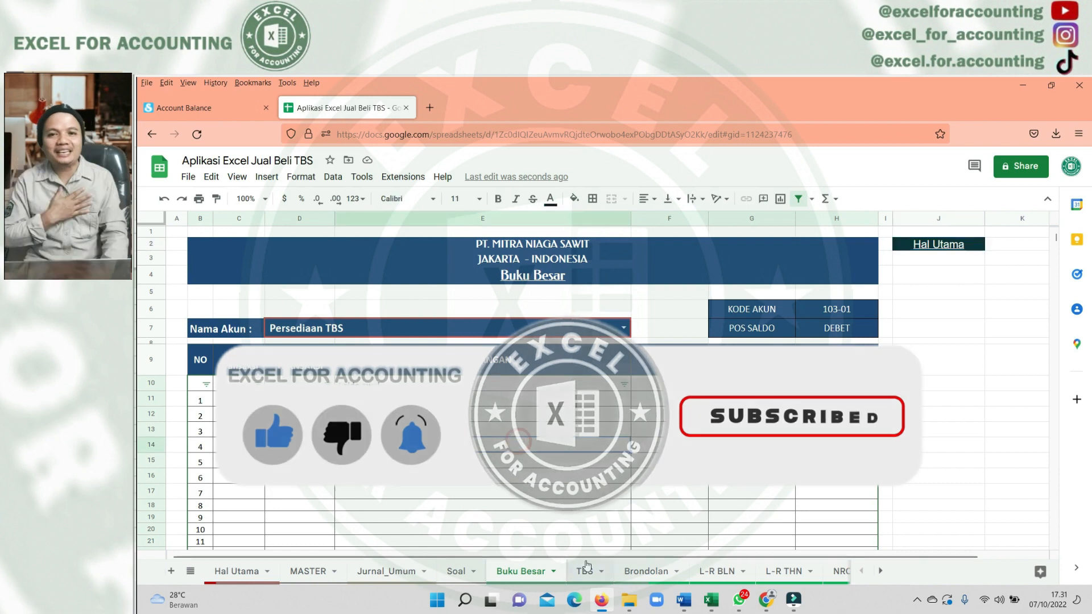
{"action": "left_click", "coordinate": [586, 564]}
{"action": "left_click", "coordinate": [790, 422]}
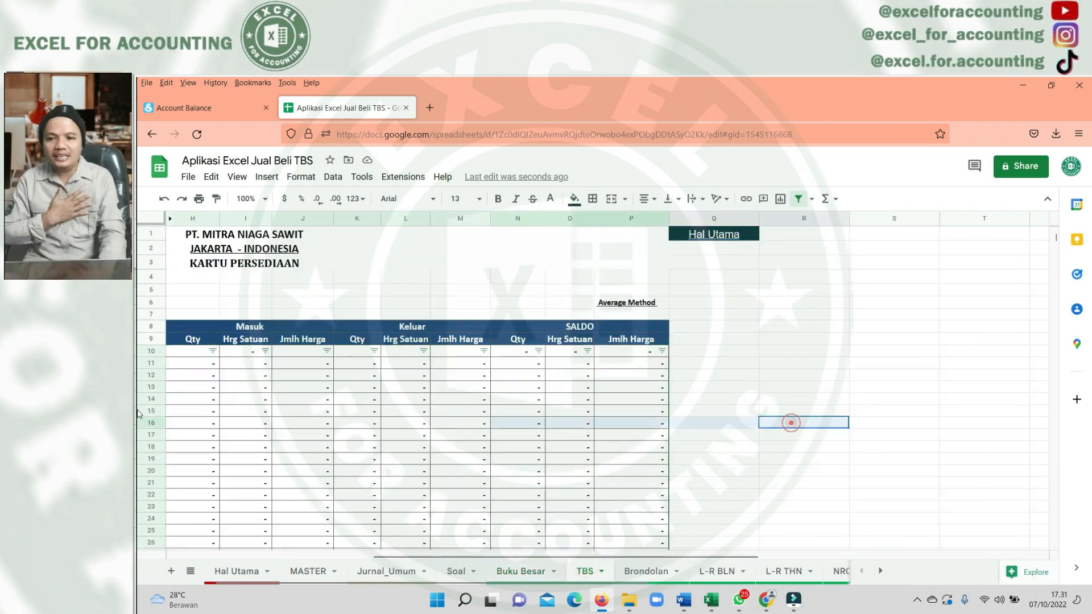
{"action": "left_click_drag", "start_coordinate": [137, 410], "coordinate": [140, 417]}
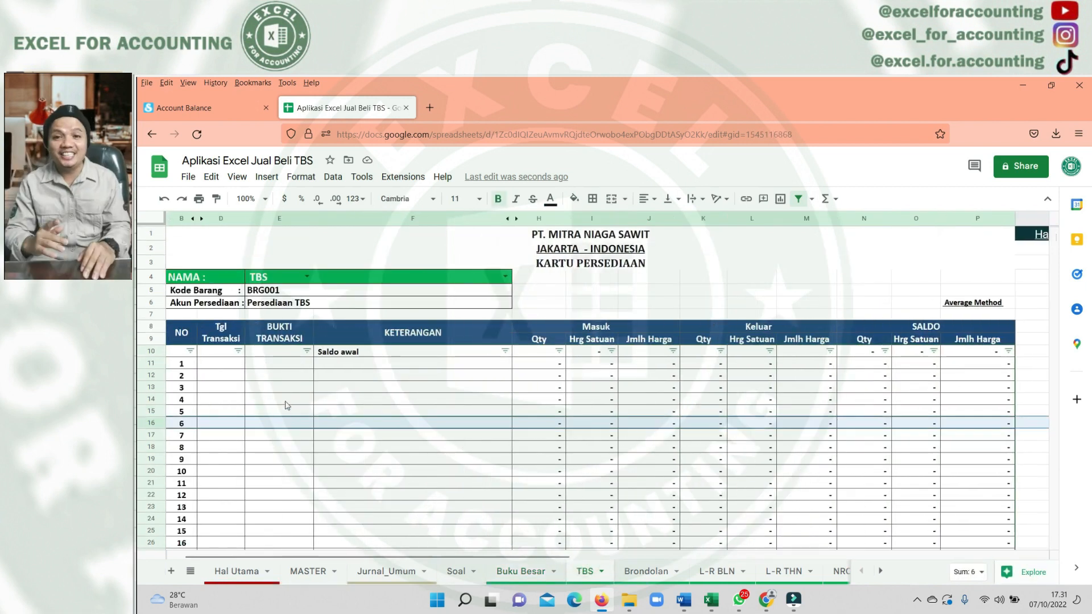
{"action": "left_click", "coordinate": [311, 391]}
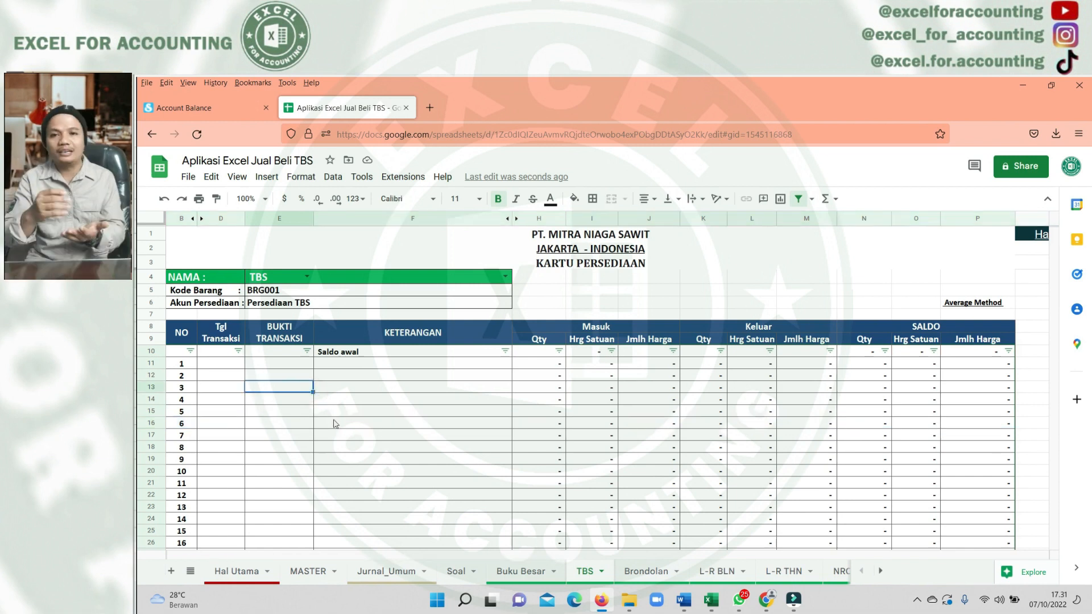
{"action": "left_click", "coordinate": [653, 570]}
{"action": "left_click_drag", "start_coordinate": [344, 431], "coordinate": [138, 423]}
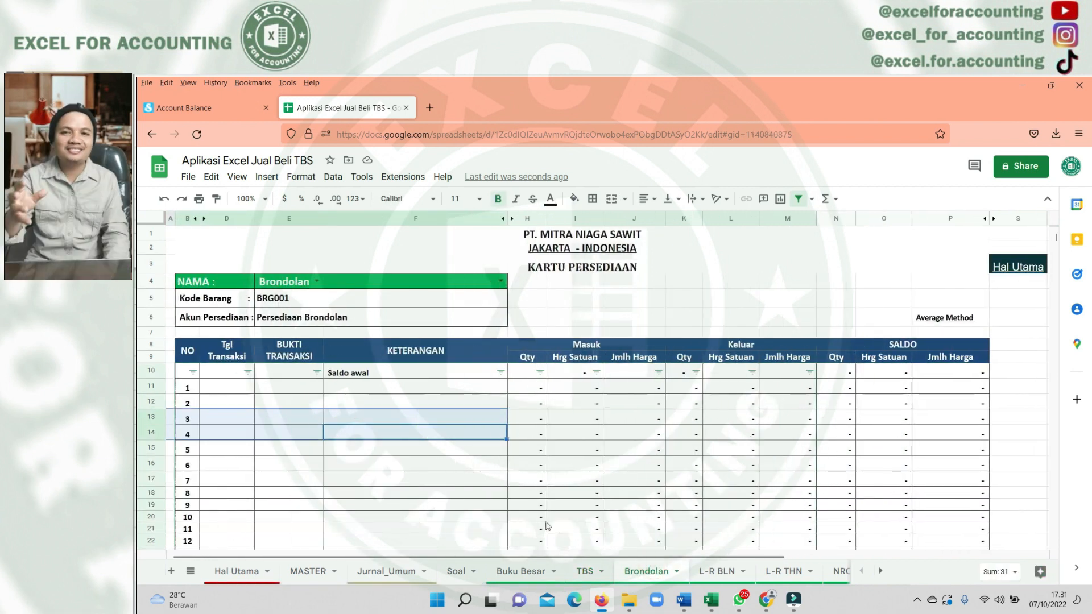
Examine the monthly profit-and-loss report on L-R BLN and the annual one on L-R THN
{"action": "left_click", "coordinate": [718, 572]}
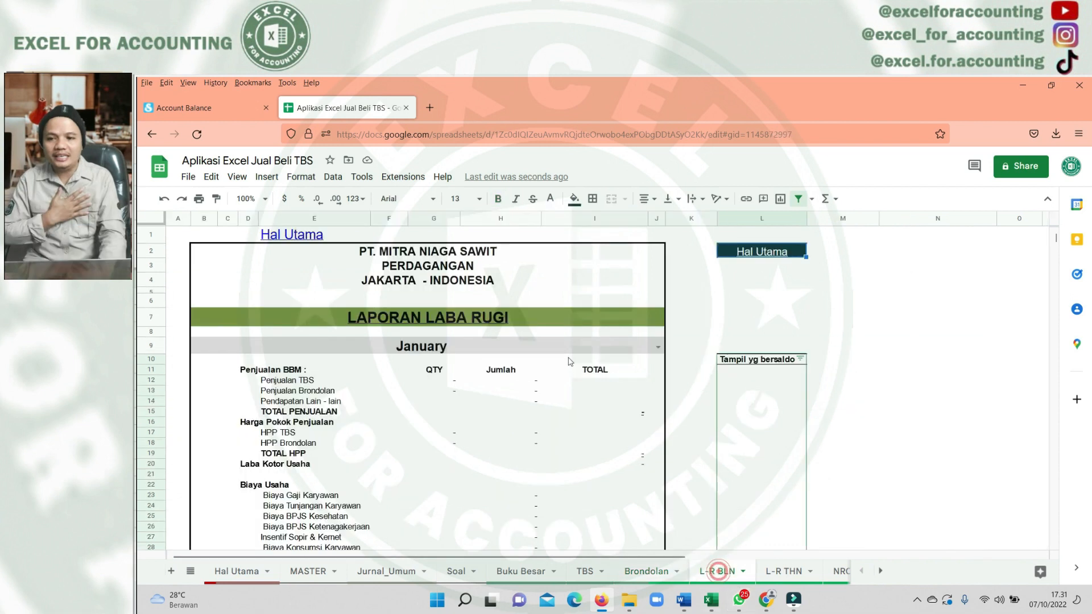
{"action": "left_click", "coordinate": [502, 423]}
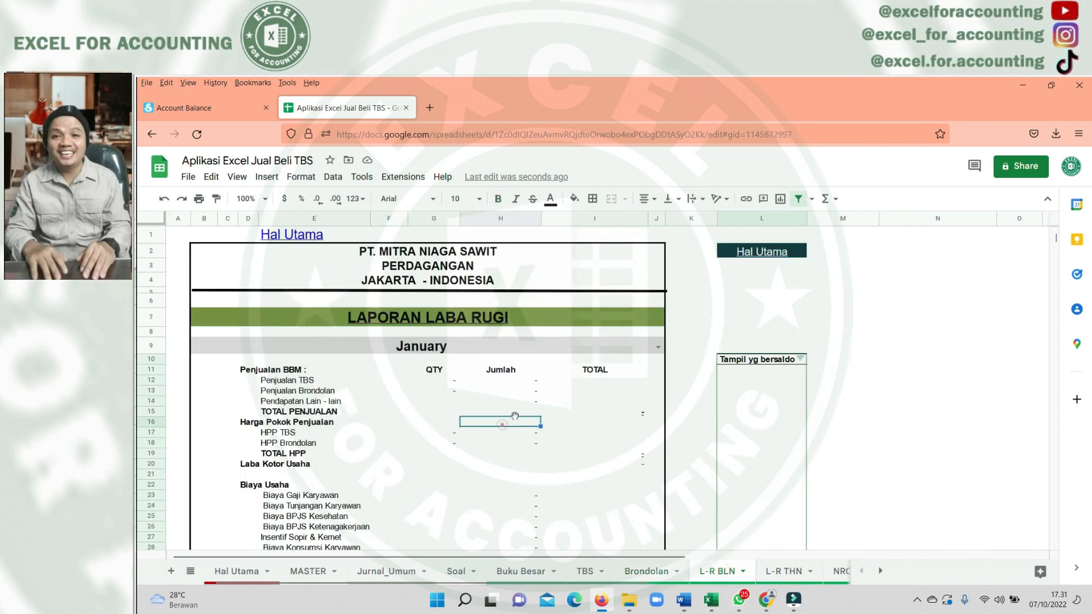
{"action": "left_click", "coordinate": [783, 571]}
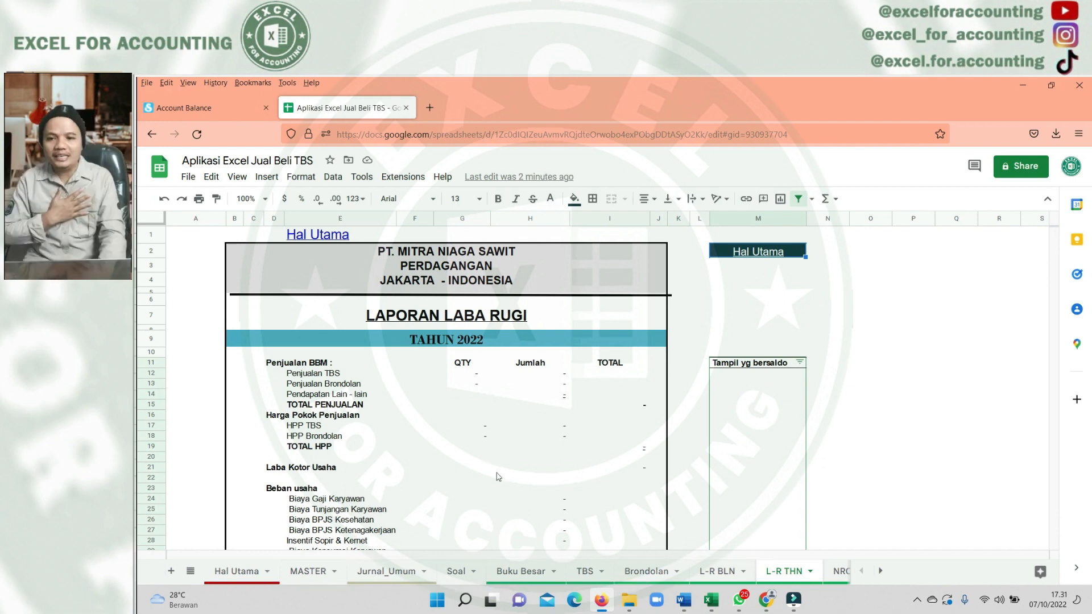
{"action": "scroll", "coordinate": [500, 478], "scroll_direction": "down", "scroll_amount": 2}
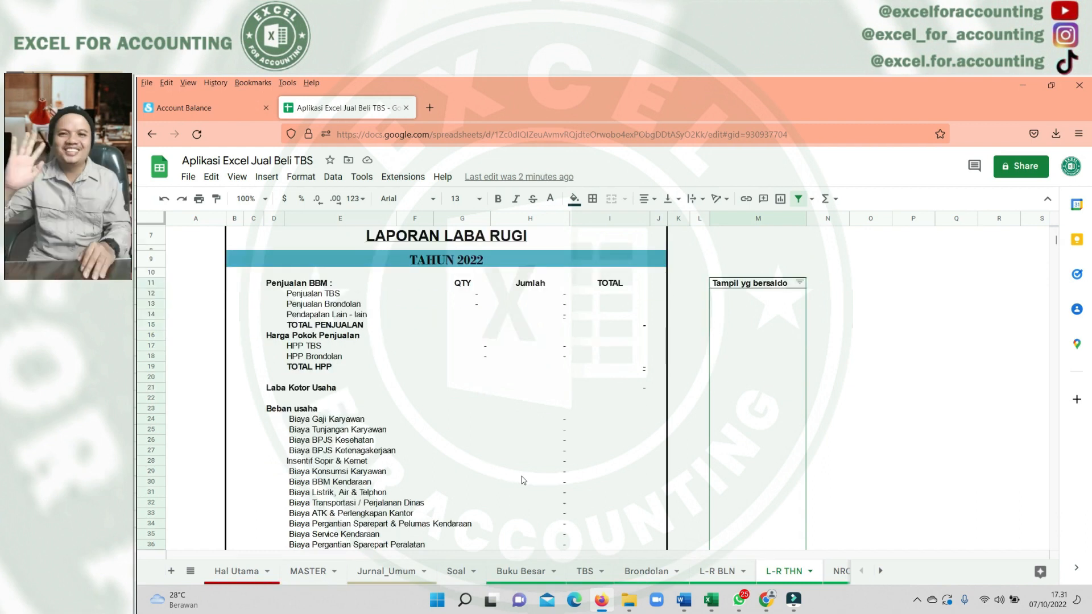
Paste the copied cell content into the Jumlah column of the annual profit-and-loss report on L-R THN
{"action": "left_click", "coordinate": [566, 422]}
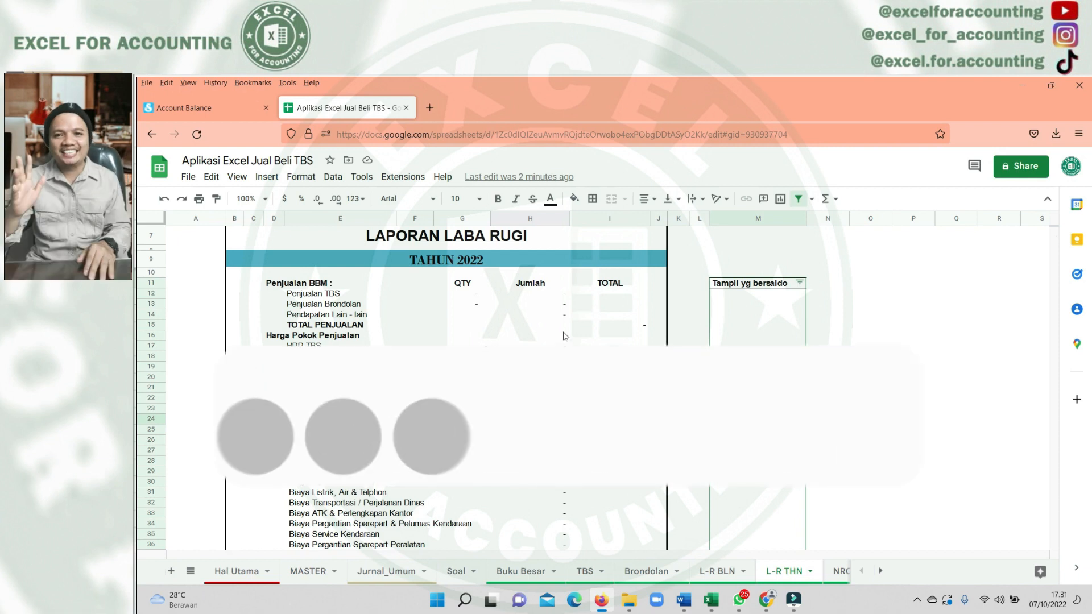
{"action": "key", "text": "ctrl+v"}
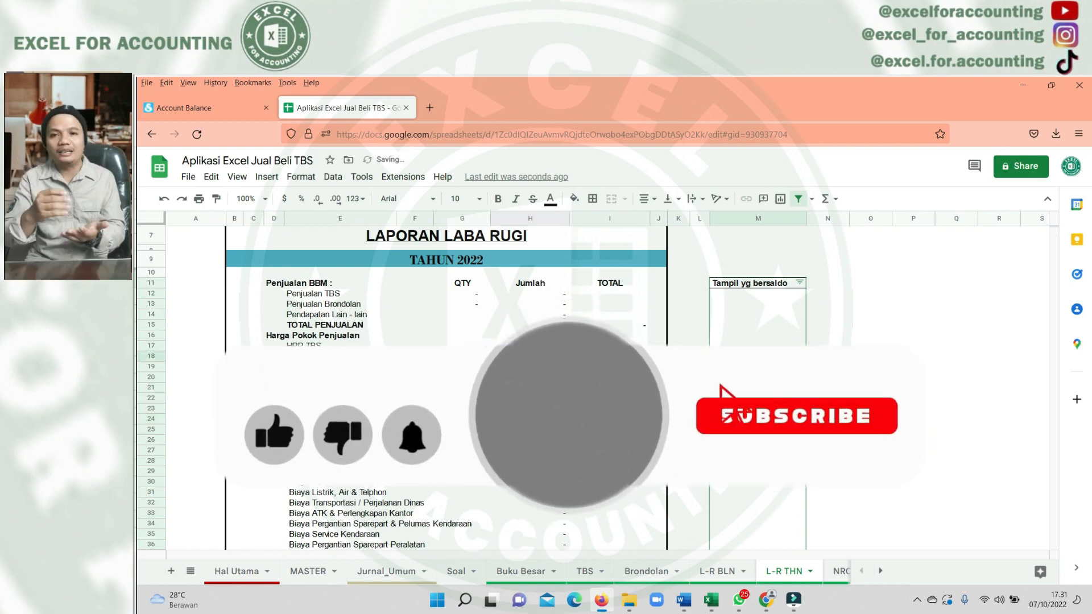
{"action": "left_click", "coordinate": [556, 359]}
{"action": "key", "text": "ctrl+v"}
{"action": "left_click", "coordinate": [581, 439]}
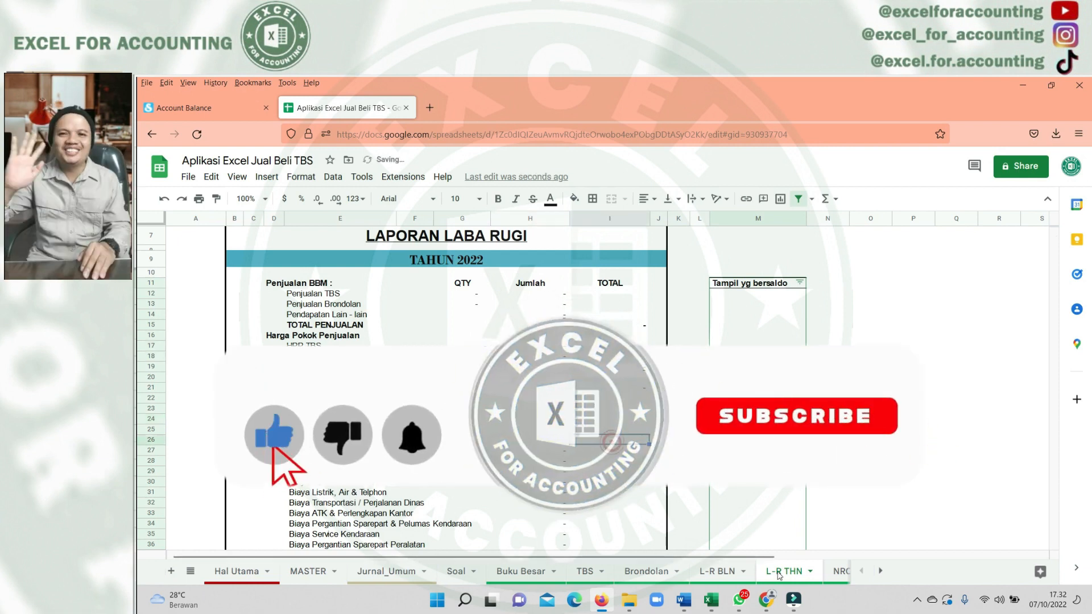
Look over the trial balance worksheet on NRC-LJR and the account rows of the balance sheet on NRCS
{"action": "left_click", "coordinate": [839, 569]}
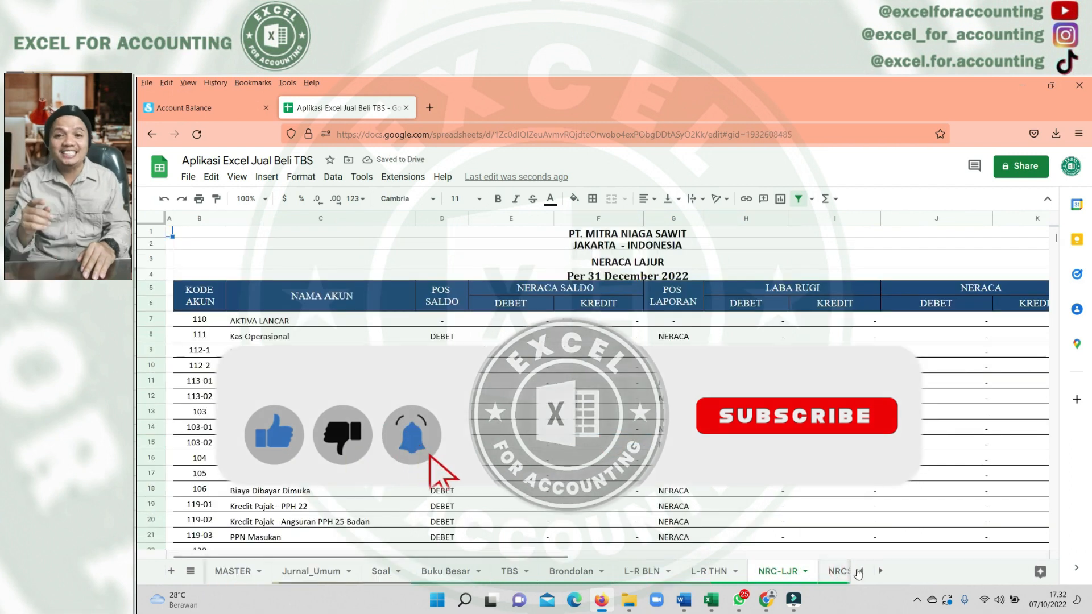
{"action": "left_click", "coordinate": [879, 571]}
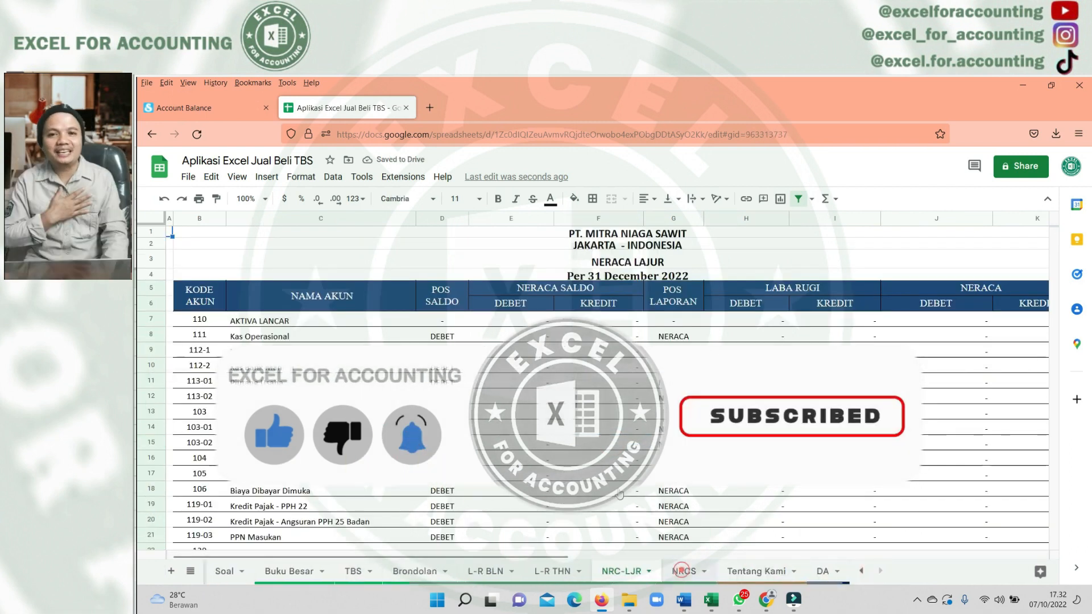
{"action": "left_click", "coordinate": [684, 571]}
{"action": "scroll", "coordinate": [554, 405], "scroll_direction": "down", "scroll_amount": 10}
{"action": "scroll", "coordinate": [555, 404], "scroll_direction": "up", "scroll_amount": 10}
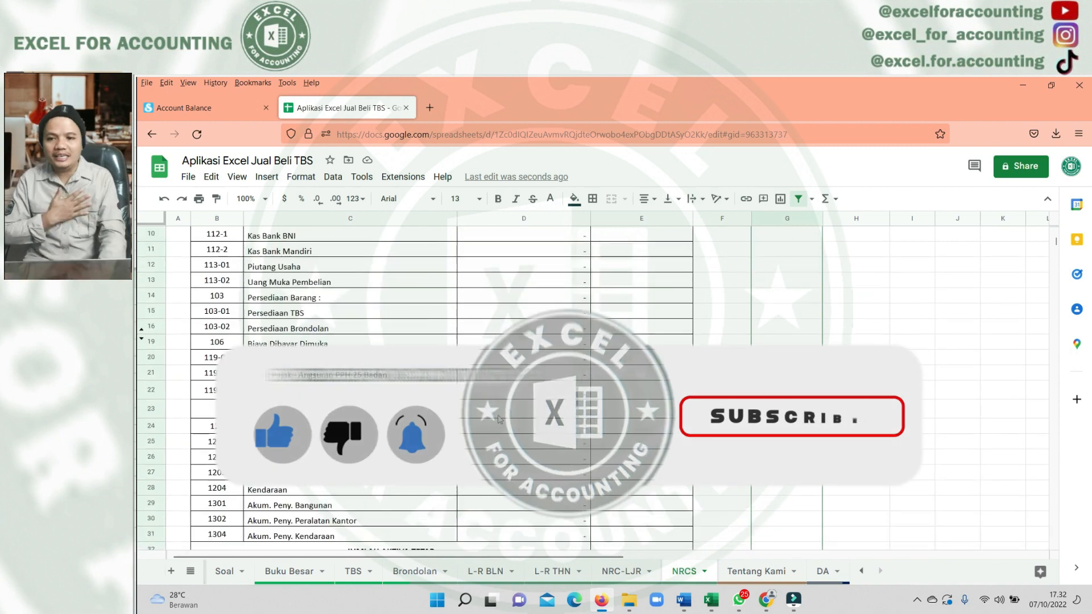
Examine the asset depreciation list on DA, the service list on Tentang Kami and the NRCS balance sheet header
{"action": "left_click", "coordinate": [823, 571]}
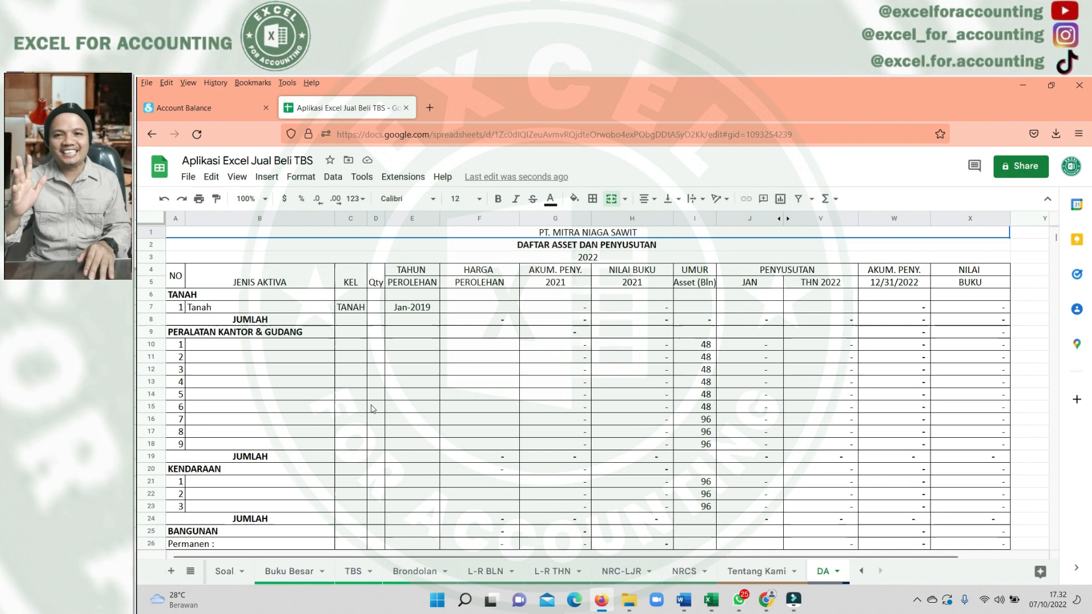
{"action": "scroll", "coordinate": [369, 392], "scroll_direction": "down", "scroll_amount": 3}
{"action": "scroll", "coordinate": [370, 394], "scroll_direction": "up", "scroll_amount": 4}
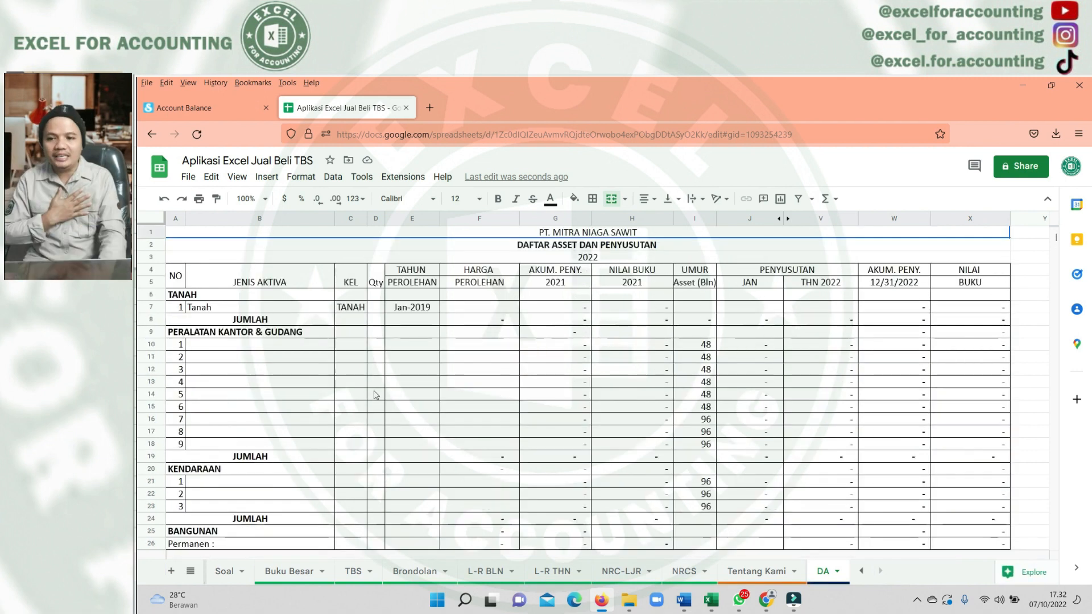
{"action": "left_click", "coordinate": [748, 571]}
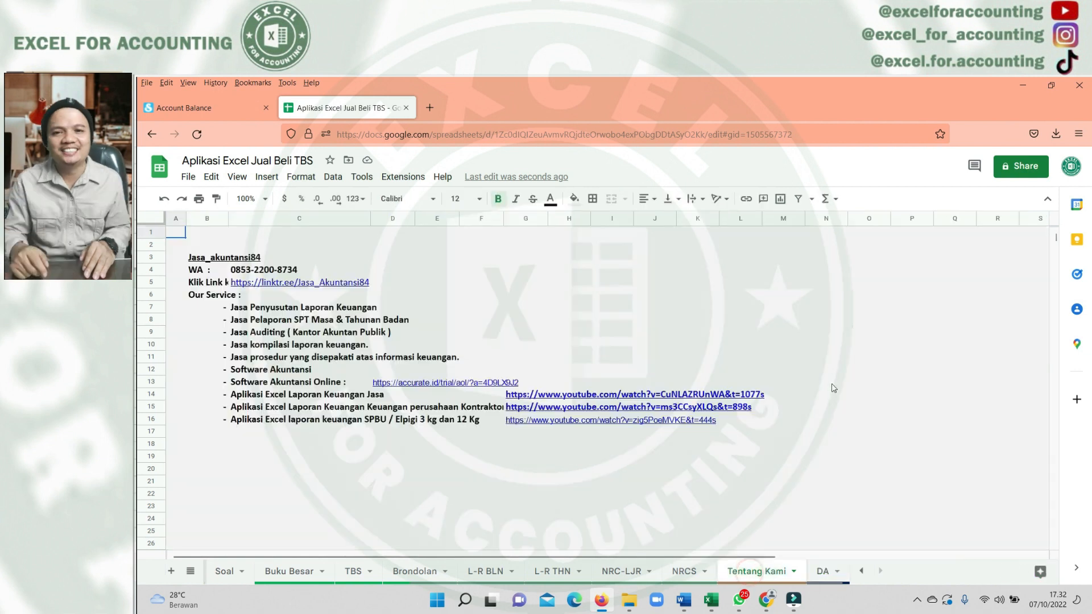
{"action": "left_click", "coordinate": [693, 571]}
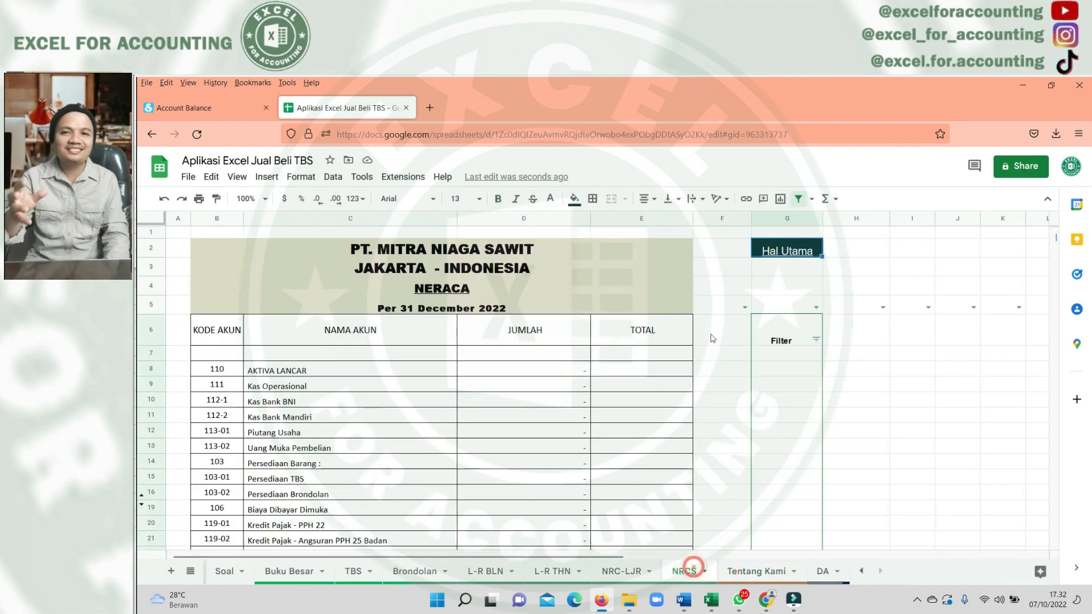
Return to the Jurnal_Umum sheet by way of Hal Utama and widen its Keterangan column J for the long descriptions
{"action": "left_click", "coordinate": [790, 270]}
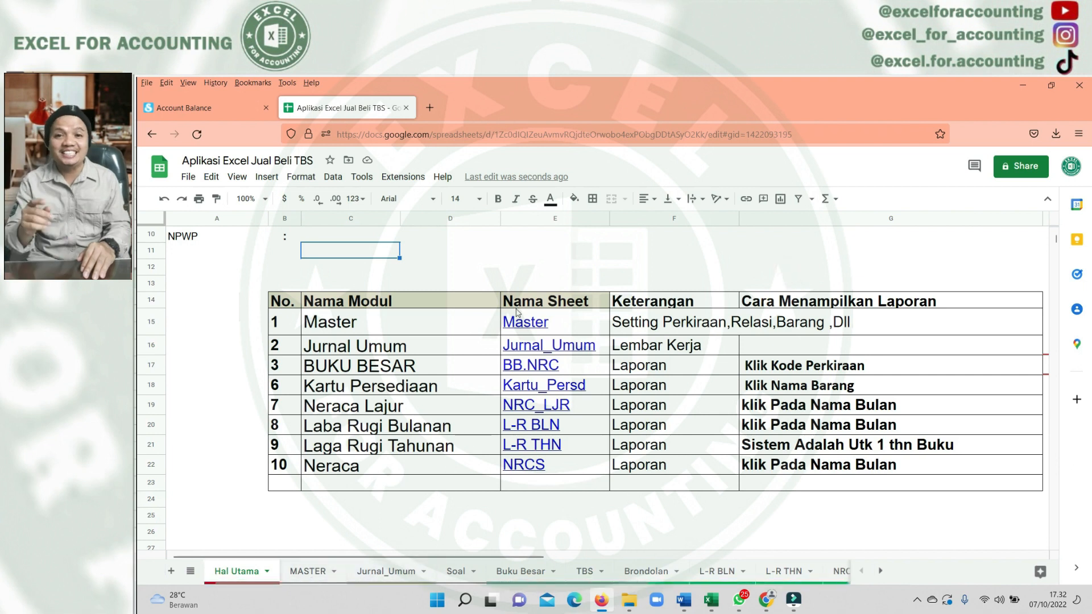
{"action": "left_click", "coordinate": [543, 365]}
{"action": "left_click", "coordinate": [430, 442]}
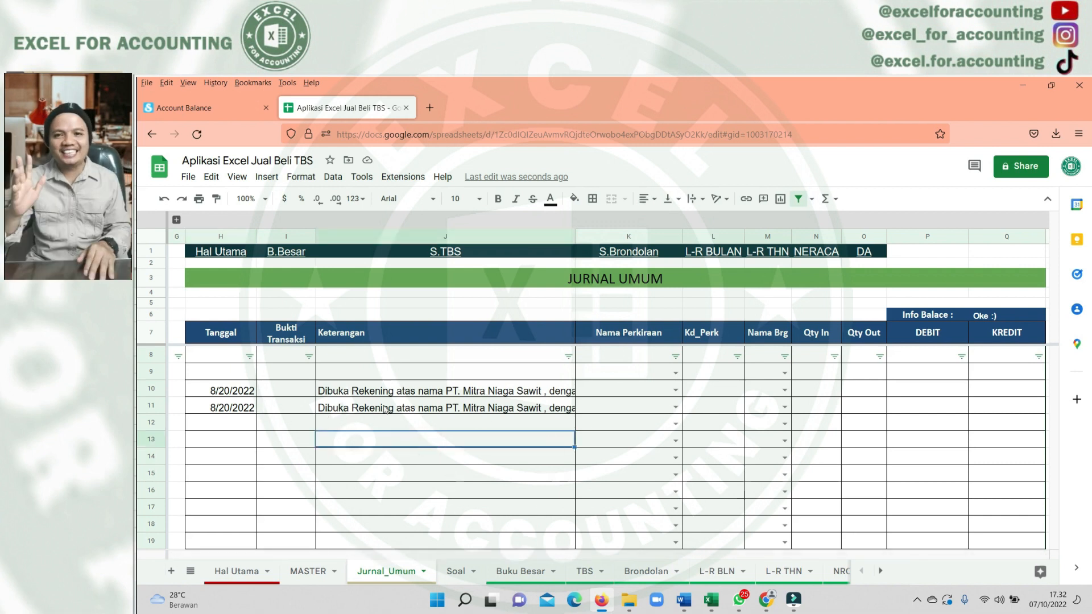
{"action": "left_click", "coordinate": [436, 391]}
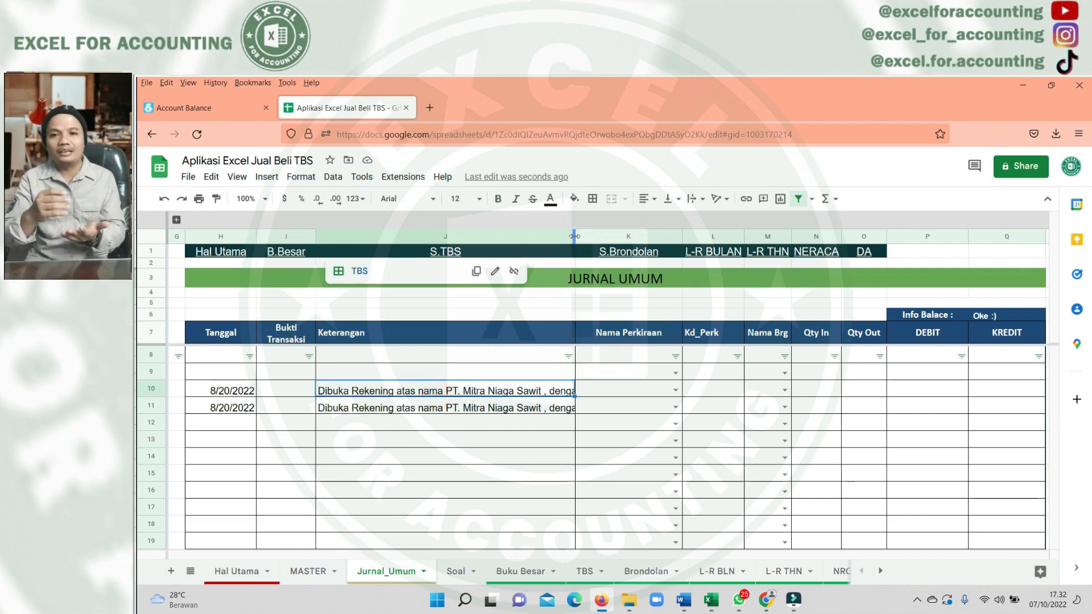
{"action": "left_click_drag", "start_coordinate": [654, 254], "coordinate": [665, 255]}
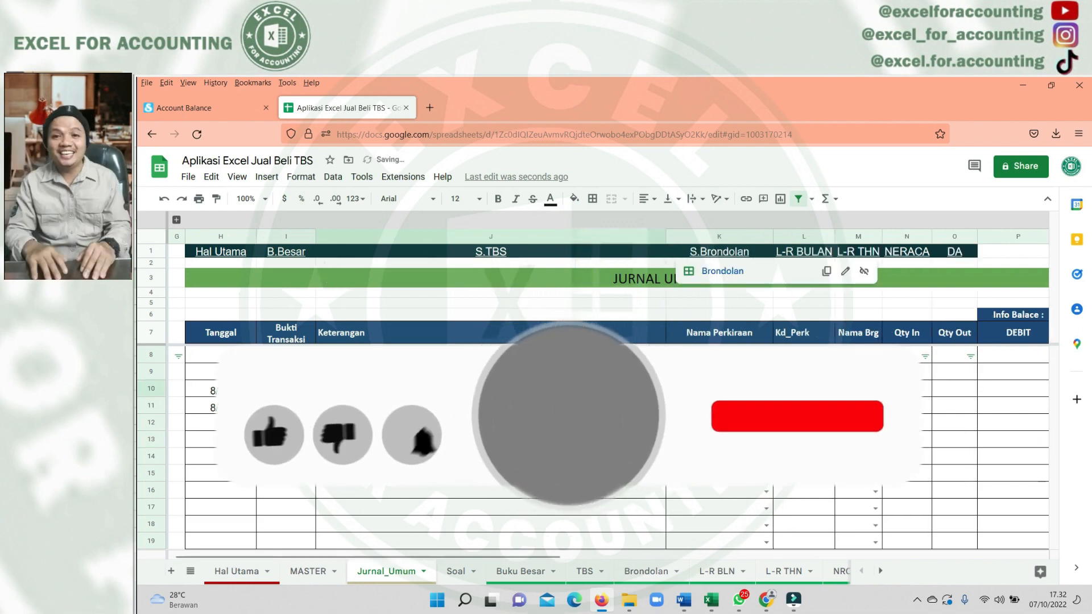
Check the bank account names on MASTER and set the Nama Perkiraan in Jurnal_Umum K10 to Kas Bank Mandiri
{"action": "left_click", "coordinate": [312, 571]}
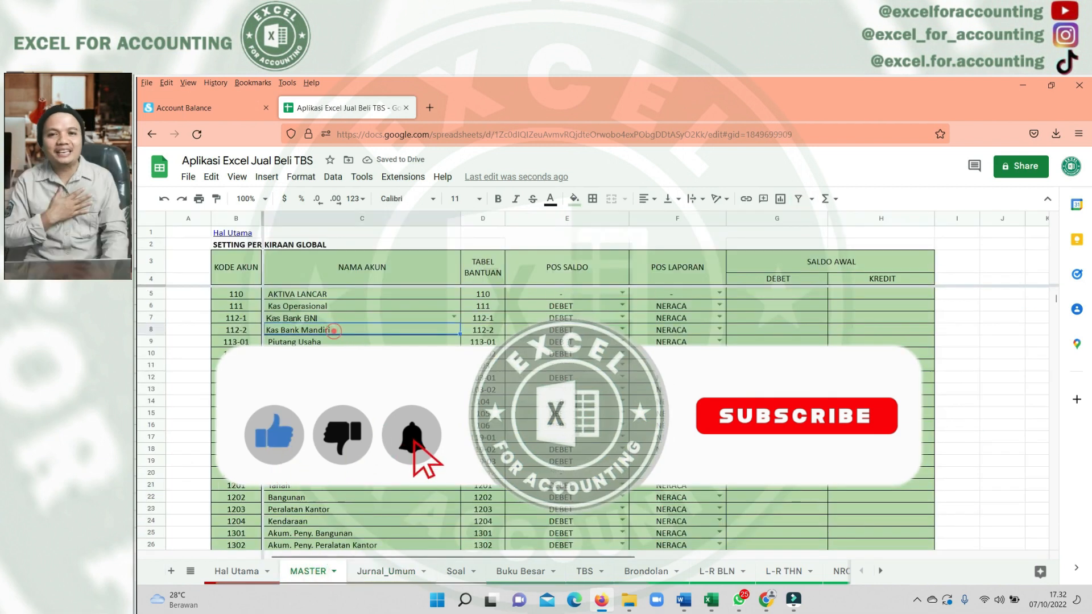
{"action": "left_click", "coordinate": [386, 571]}
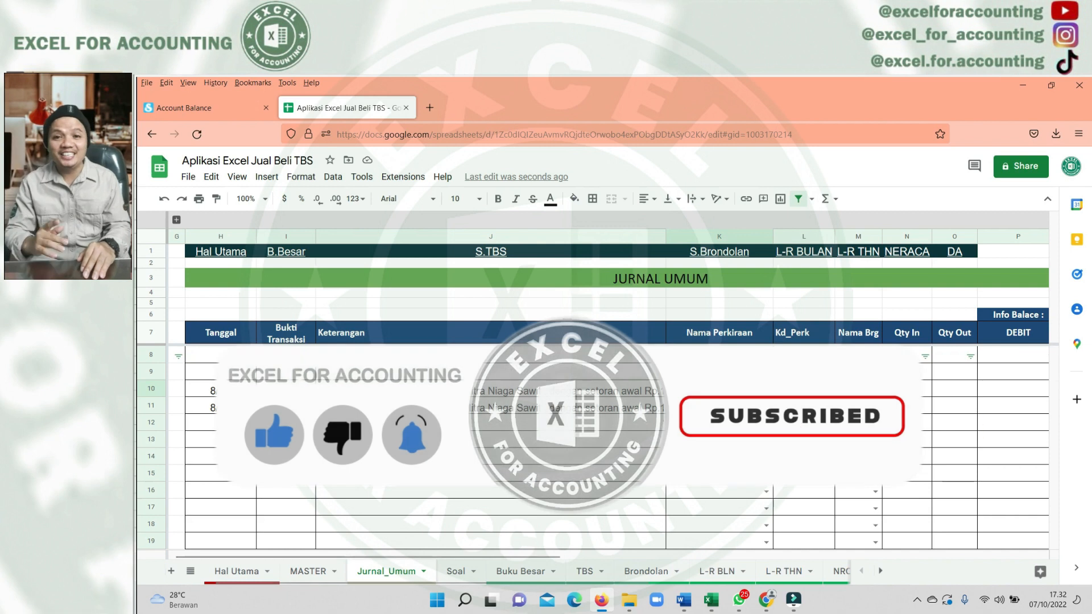
{"action": "type", "text": "BANK"}
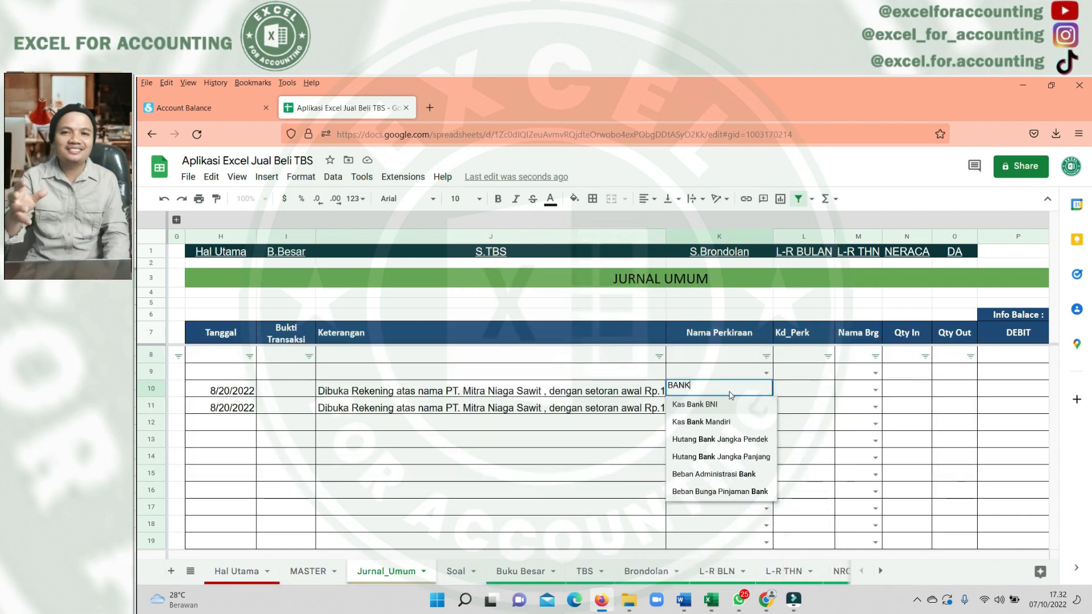
{"action": "left_click", "coordinate": [698, 419]}
Try to find a HUTANG account for the Nama Perkiraan in Jurnal_Umum K11
{"action": "type", "text": "HUTANG"}
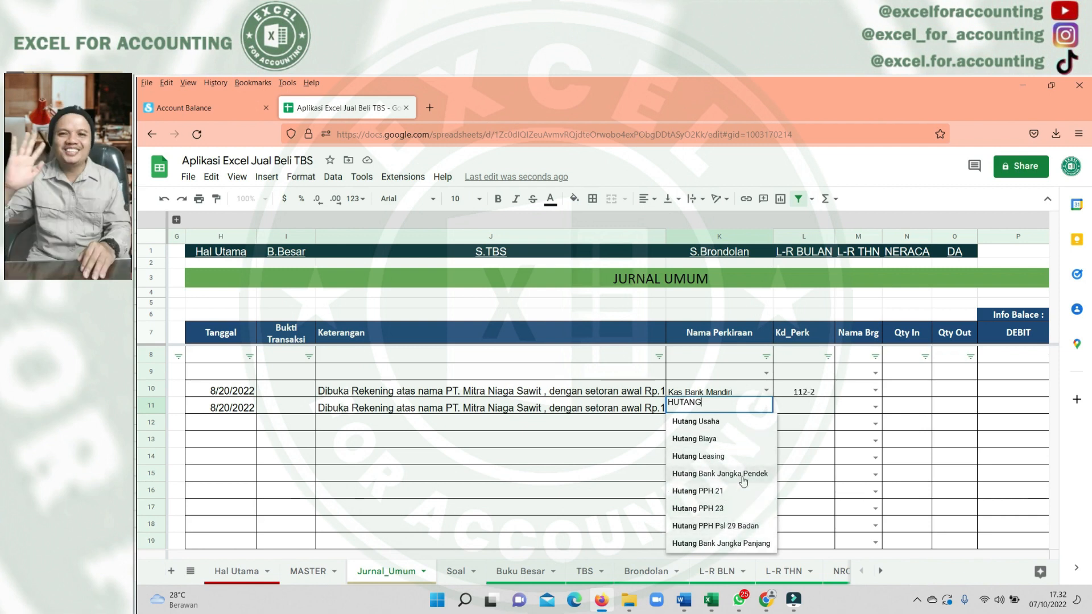
{"action": "left_click", "coordinate": [552, 472]}
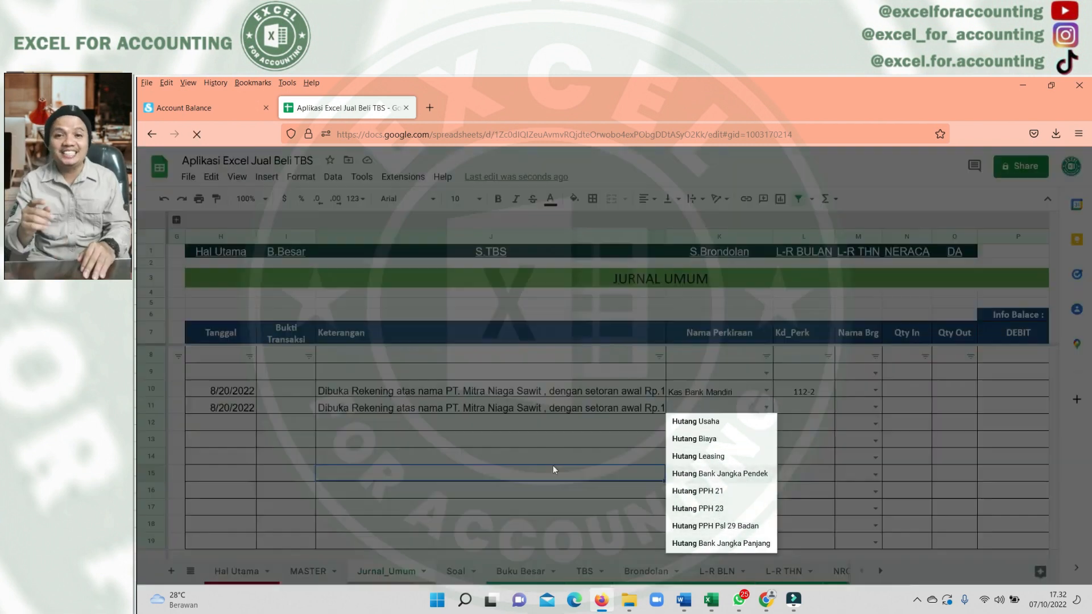
Insert a row above PPN Keluaran in the MASTER account list, directly below Hutang Bank Jangka Pendek
{"action": "key", "text": "Return"}
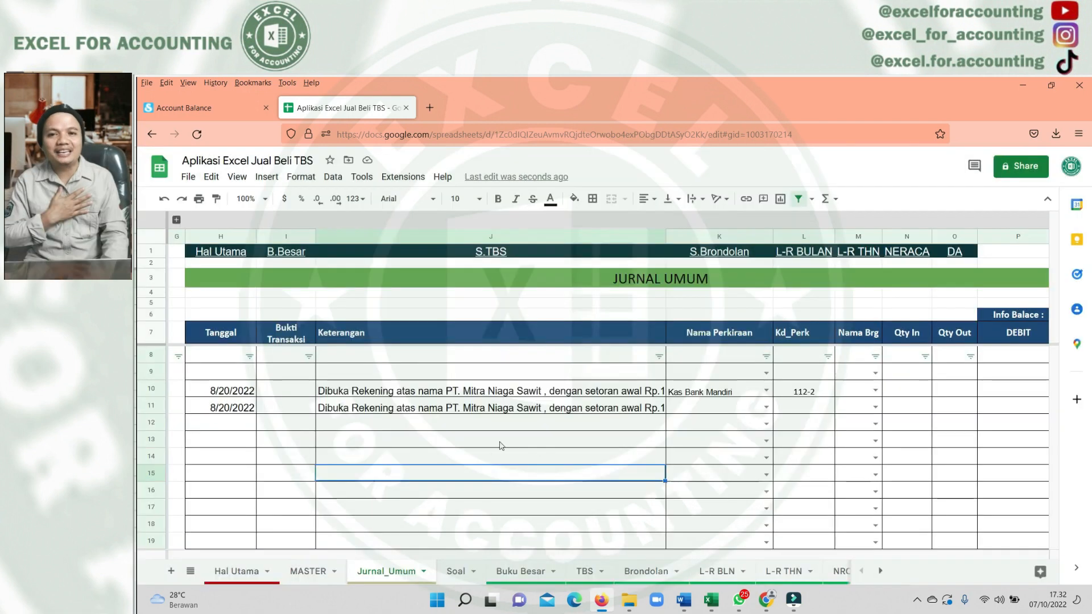
{"action": "left_click", "coordinate": [307, 571]}
{"action": "scroll", "coordinate": [325, 477], "scroll_direction": "down", "scroll_amount": 6}
{"action": "scroll", "coordinate": [319, 398], "scroll_direction": "up", "scroll_amount": 2}
{"action": "left_click", "coordinate": [307, 369]}
{"action": "left_click", "coordinate": [304, 391]}
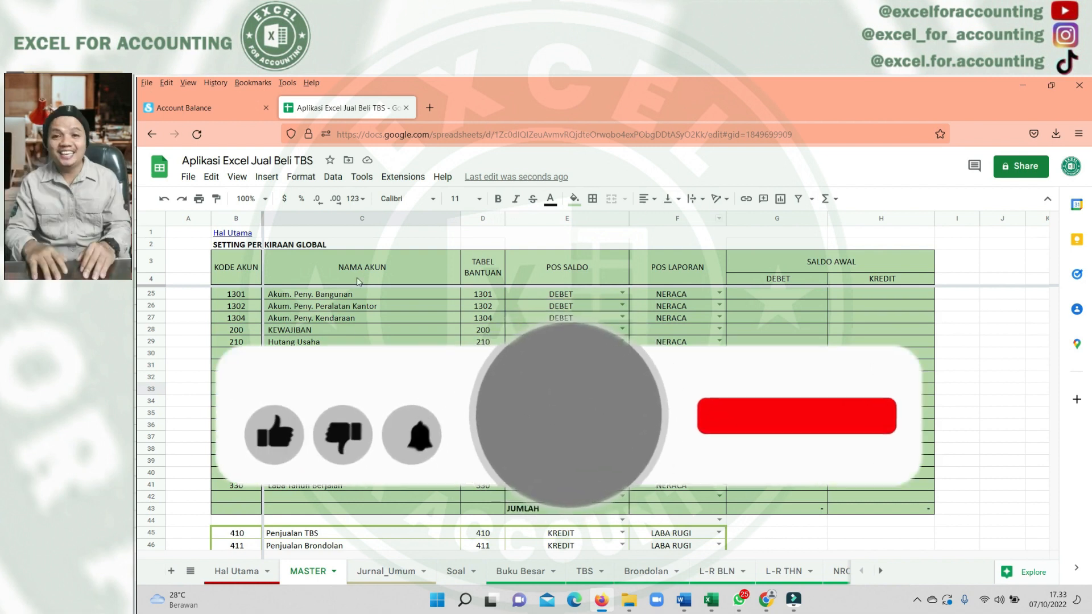
{"action": "right_click", "coordinate": [333, 389]}
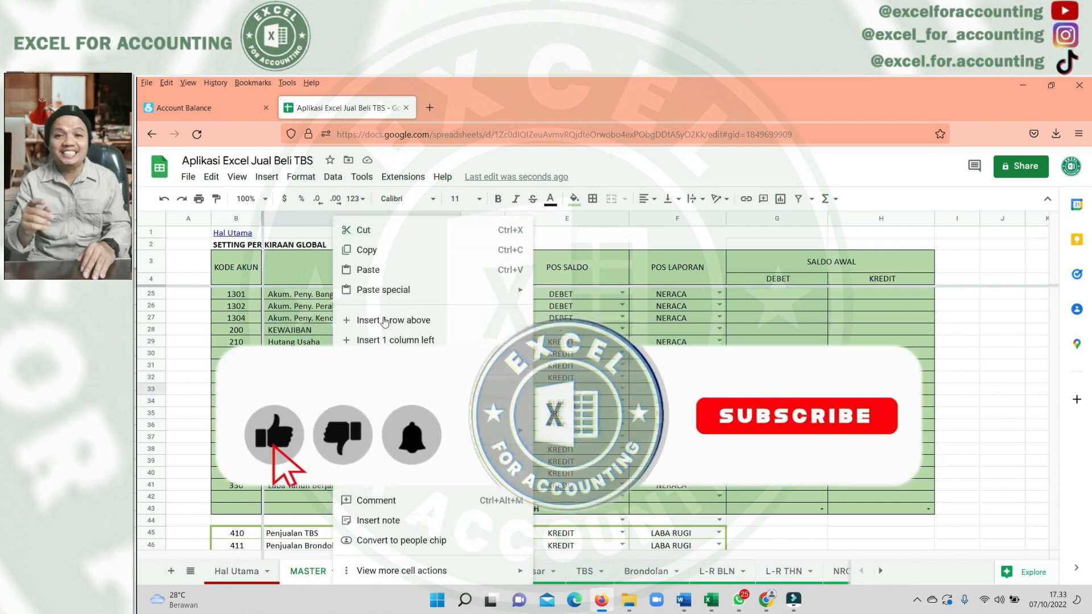
{"action": "left_click", "coordinate": [385, 321]}
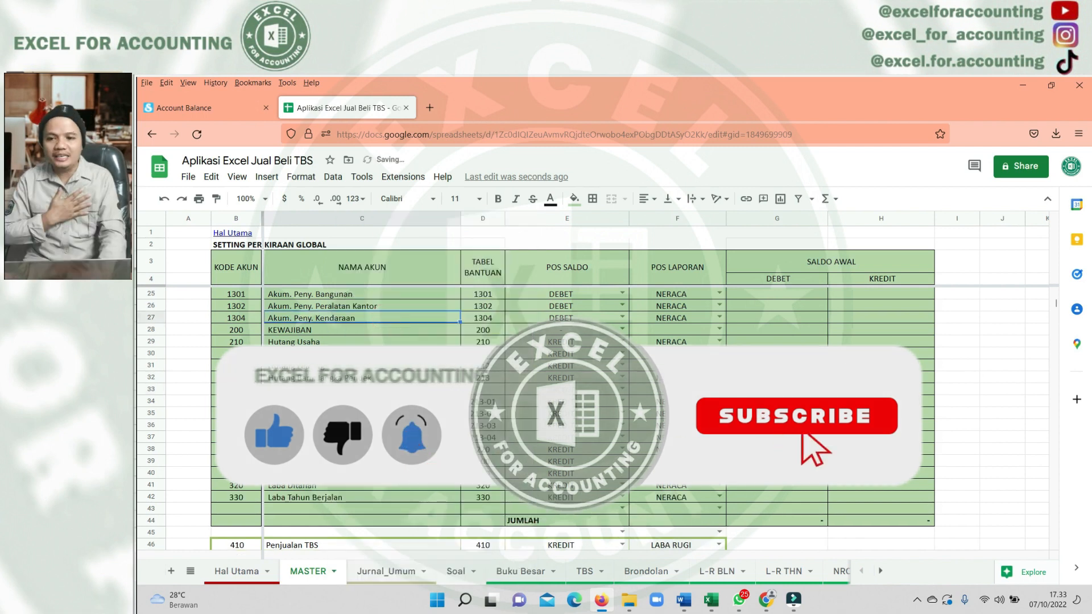
Enter 214 as the KODE AKUN of the blank row 33 on MASTER
{"action": "left_click", "coordinate": [236, 378]}
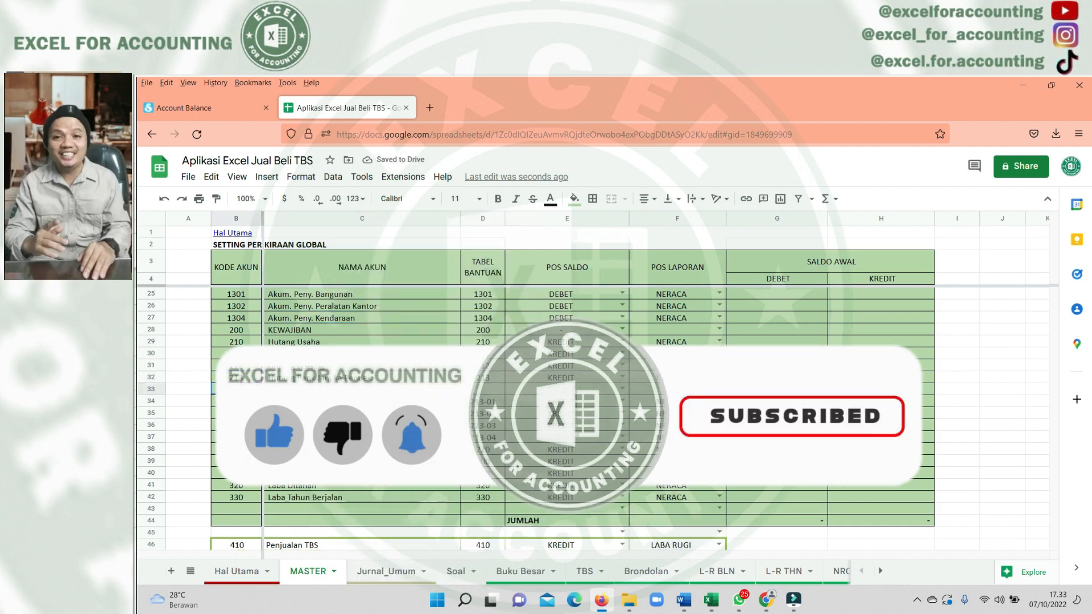
{"action": "left_click", "coordinate": [249, 389]}
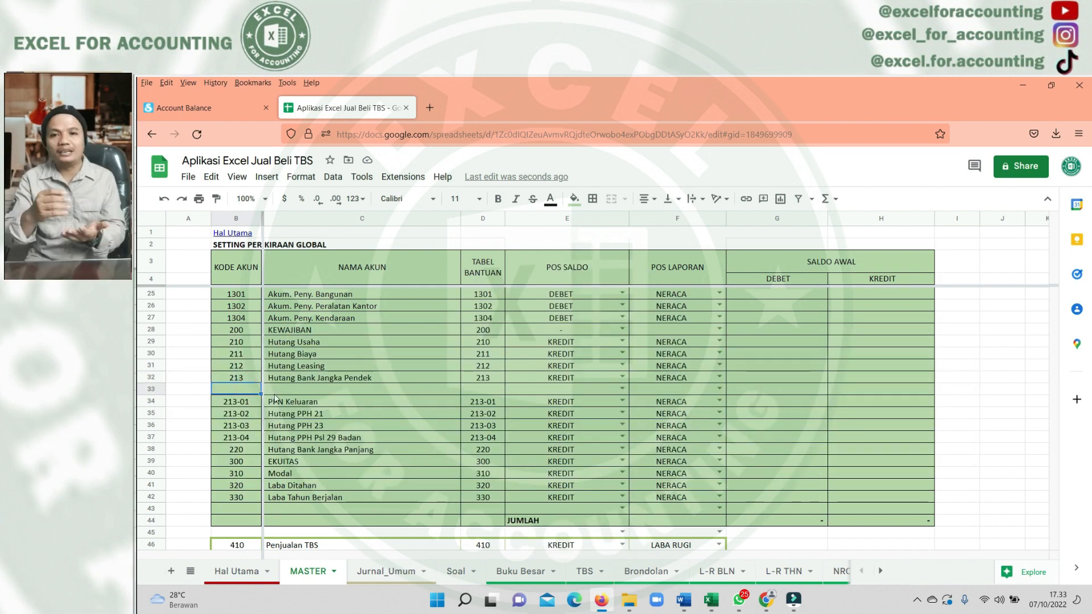
{"action": "type", "text": "21"}
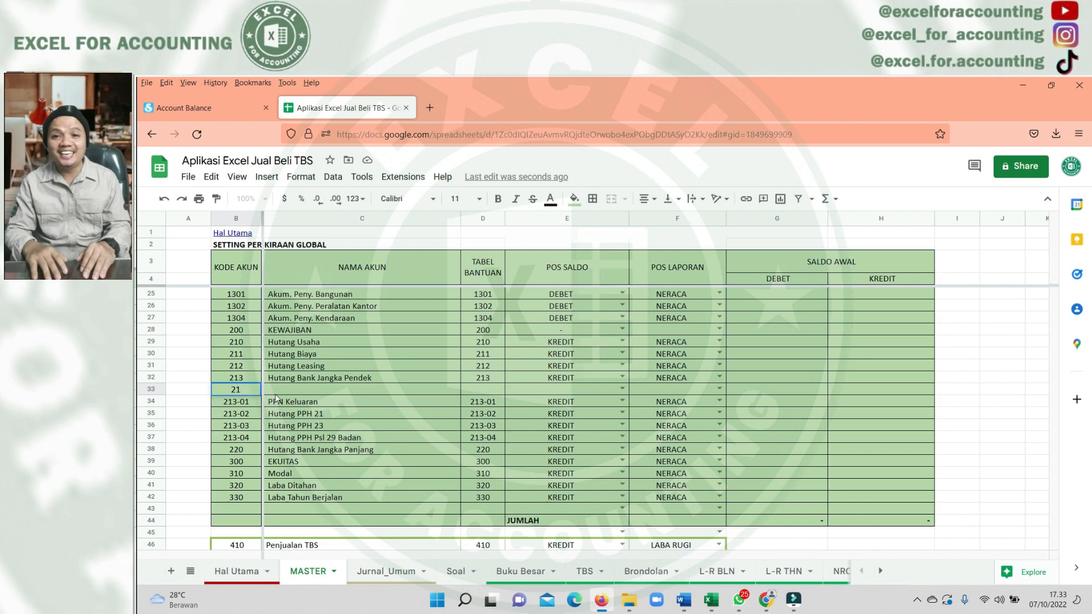
{"action": "type", "text": "4"}
Name account 214 Hutang Ke Pemegang Saham in the NAMA AKUN column
{"action": "left_click", "coordinate": [300, 392]}
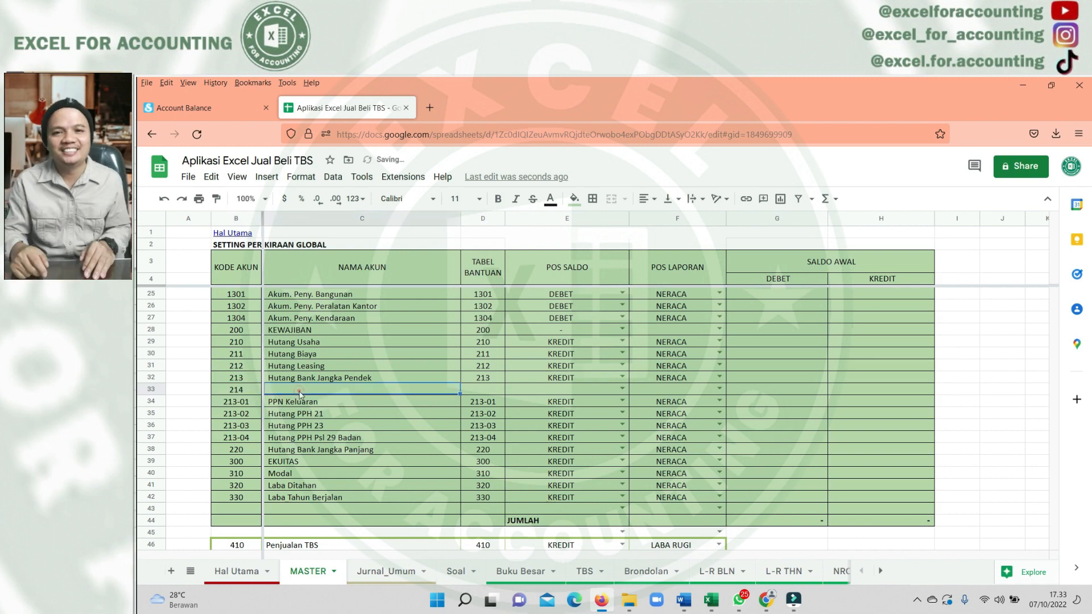
{"action": "type", "text": "hUTANG"}
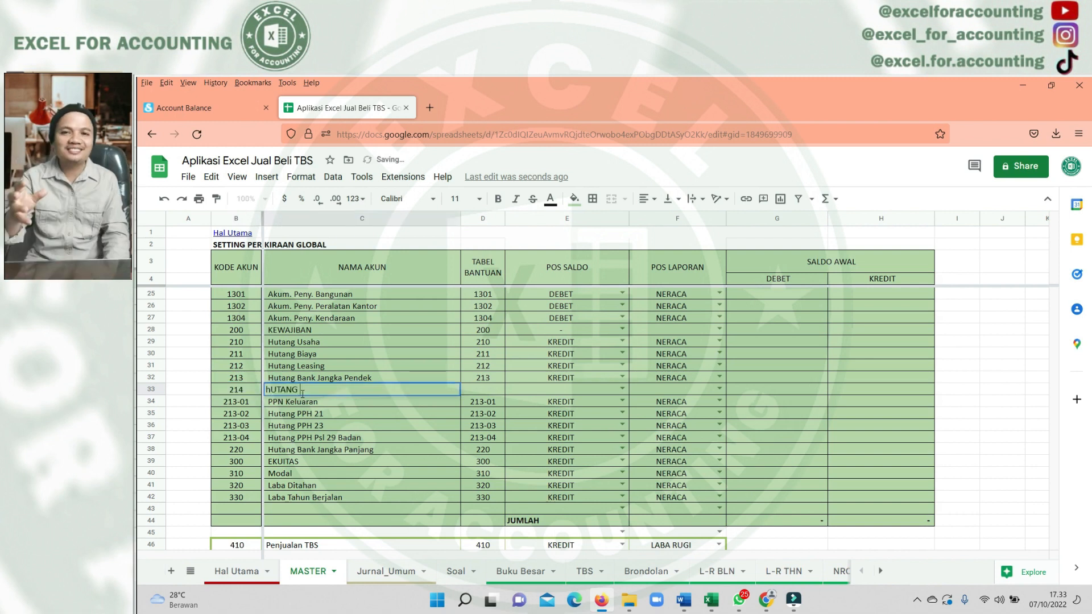
{"action": "key", "text": "BackSpace"}
{"action": "key", "text": "BackSpace"}
{"action": "key", "text": "BackSpace"}
{"action": "key", "text": "BackSpace"}
{"action": "key", "text": "BackSpace"}
{"action": "key", "text": "BackSpace"}
{"action": "key", "text": "BackSpace"}
{"action": "type", "text": "Hutang Ke Pem"}
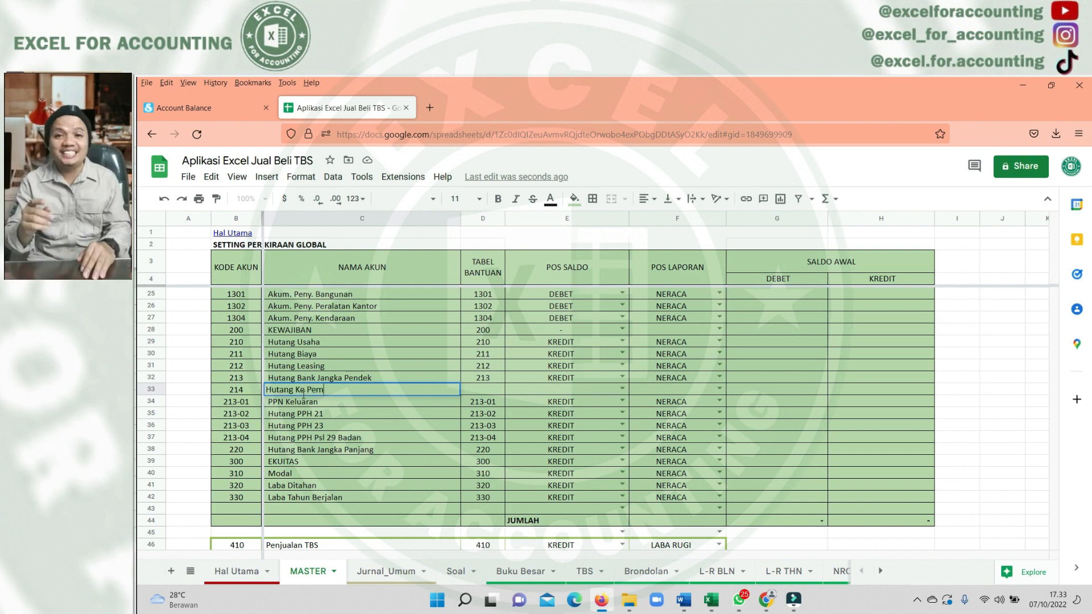
{"action": "type", "text": "egang sAHAM"}
{"action": "key", "text": "BackSpace"}
{"action": "key", "text": "BackSpace"}
{"action": "key", "text": "BackSpace"}
{"action": "key", "text": "BackSpace"}
{"action": "type", "text": "s"}
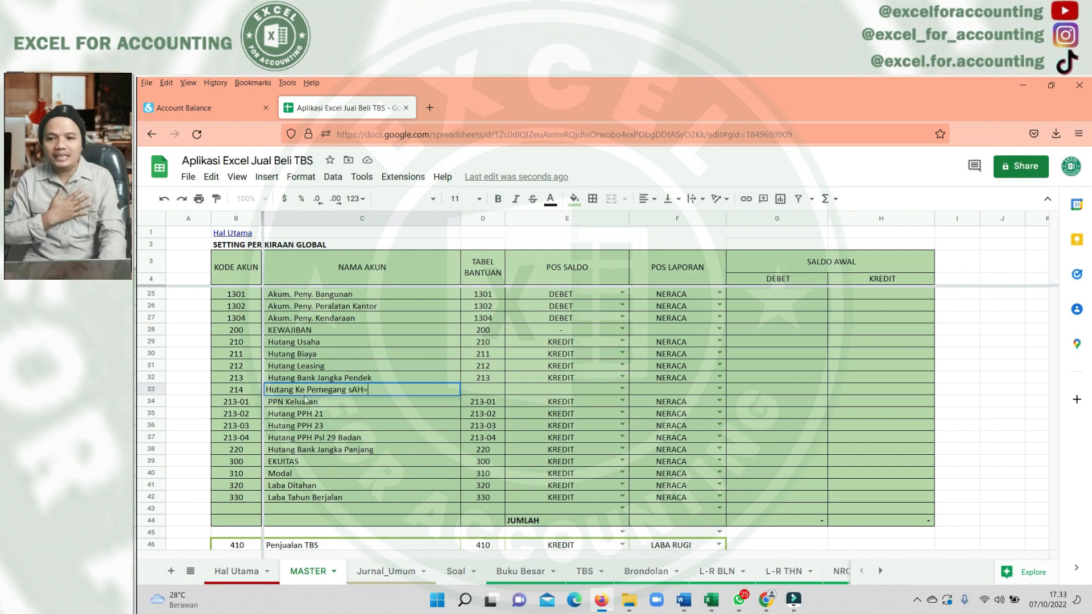
{"action": "type", "text": " Sah"}
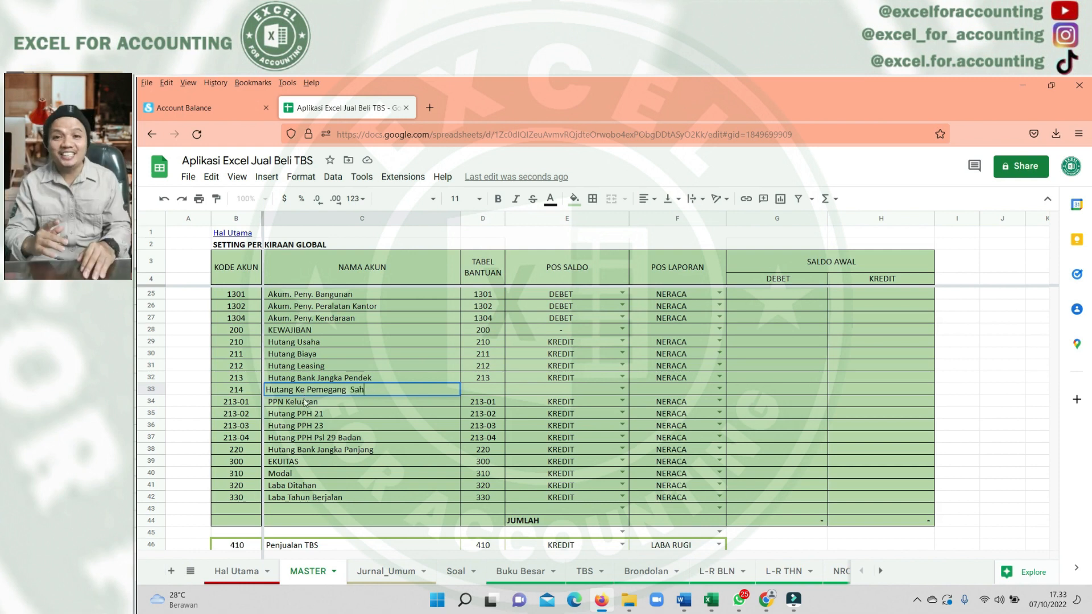
{"action": "type", "text": "am"}
Copy the TABEL BANTUAN, POS SALDO and POS LAPORAN cells of Hutang Bank Jangka Pendek into the Hutang Ke Pemegang Saham row
{"action": "left_click", "coordinate": [496, 376]}
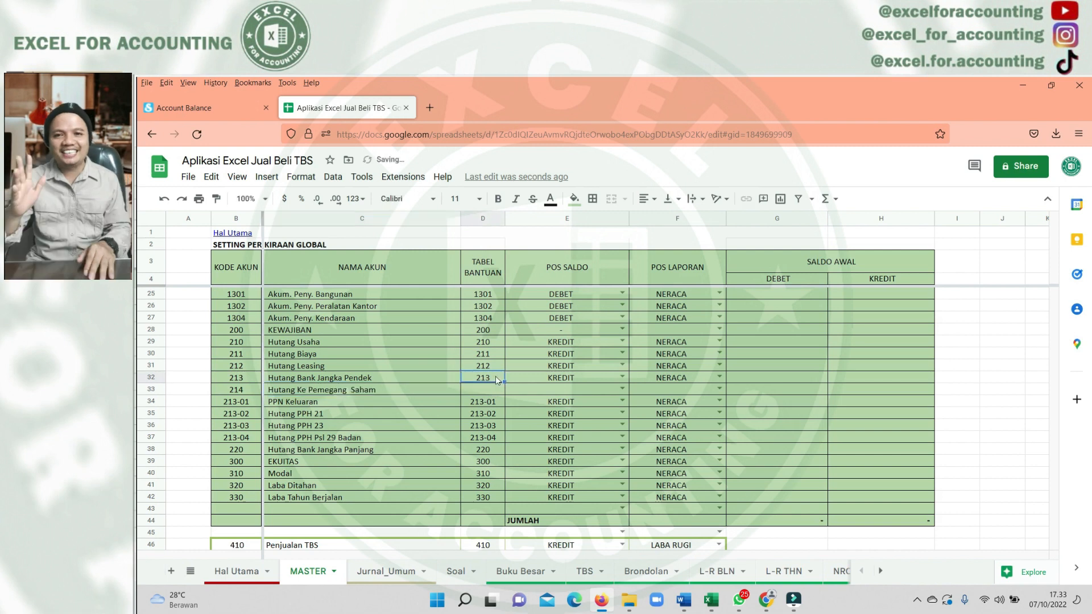
{"action": "key", "text": "shift+Right"}
{"action": "key", "text": "shift+Right"}
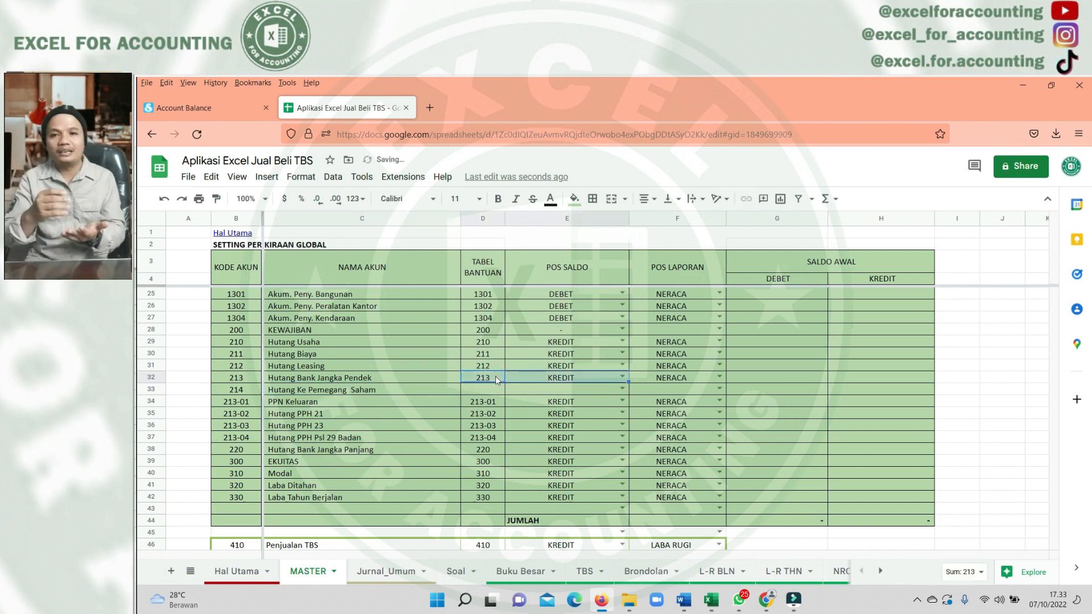
{"action": "key", "text": "ctrl+c"}
{"action": "key", "text": "Down"}
{"action": "key", "text": "ctrl+v"}
{"action": "key", "text": "Left"}
{"action": "key", "text": "Left"}
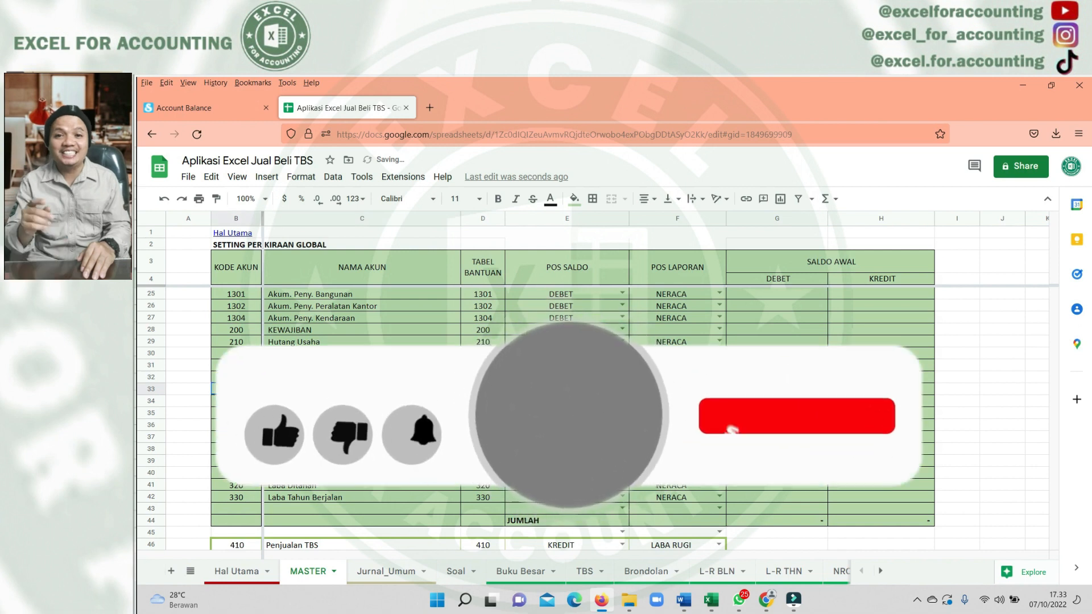
Renumber the tax accounts from PPN Keluaran to Hutang PPH Psl 29 Badan as 215-01 through 215-04
{"action": "key", "text": "Down"}
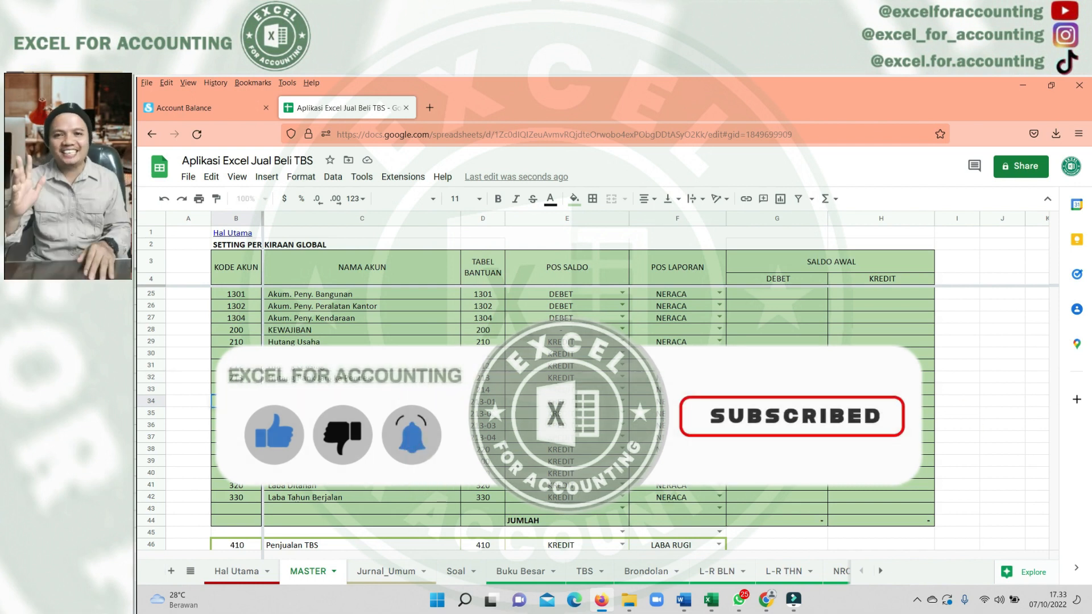
{"action": "key", "text": "Return"}
{"action": "left_click", "coordinate": [241, 401]}
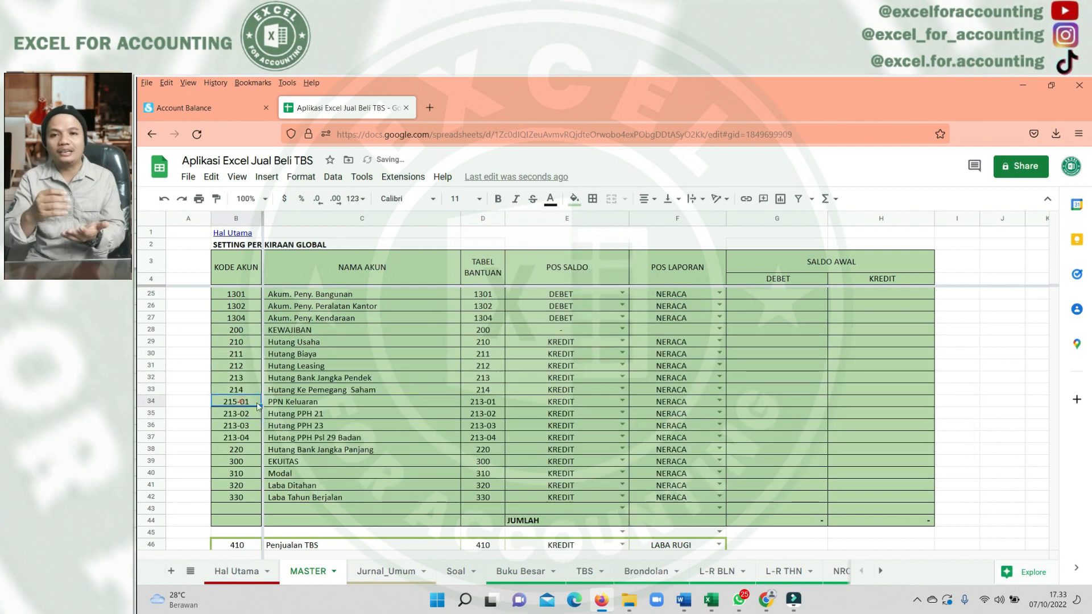
{"action": "left_click_drag", "start_coordinate": [259, 437], "coordinate": [259, 437]}
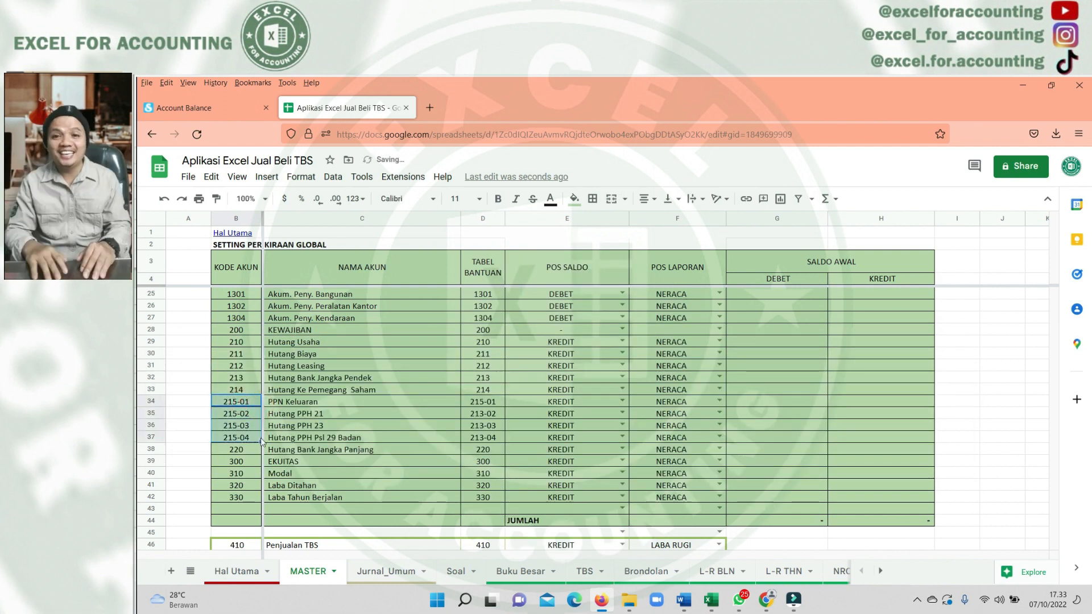
{"action": "left_click", "coordinate": [266, 438]}
{"action": "left_click", "coordinate": [515, 430]}
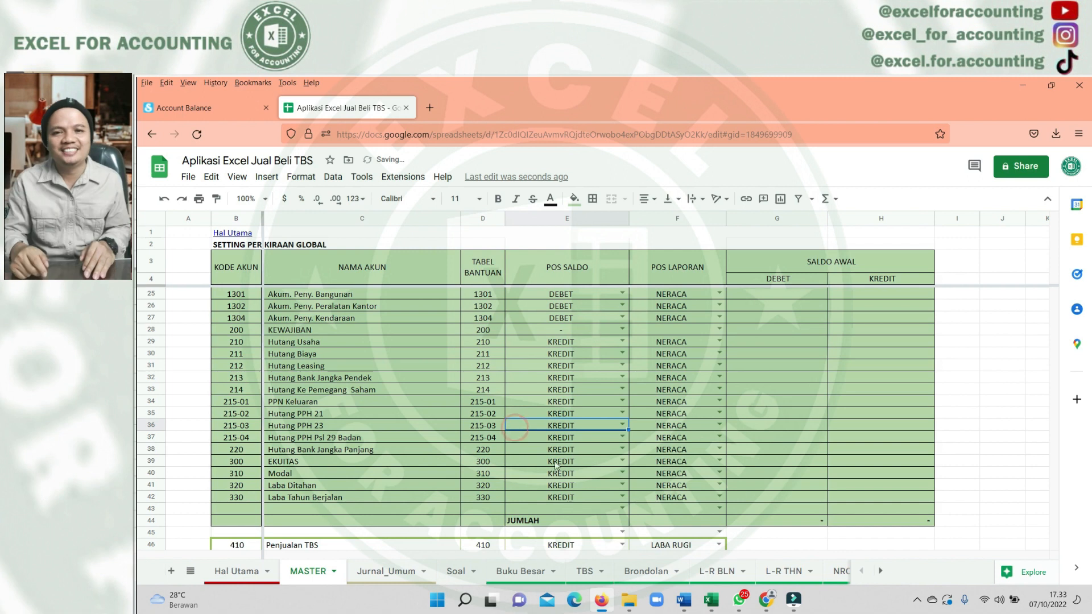
On the NRC-LJR sheet, fill the Kas Operasional row formulas in B8:K8 down to row 81
{"action": "scroll", "coordinate": [656, 419], "scroll_direction": "up", "scroll_amount": 3}
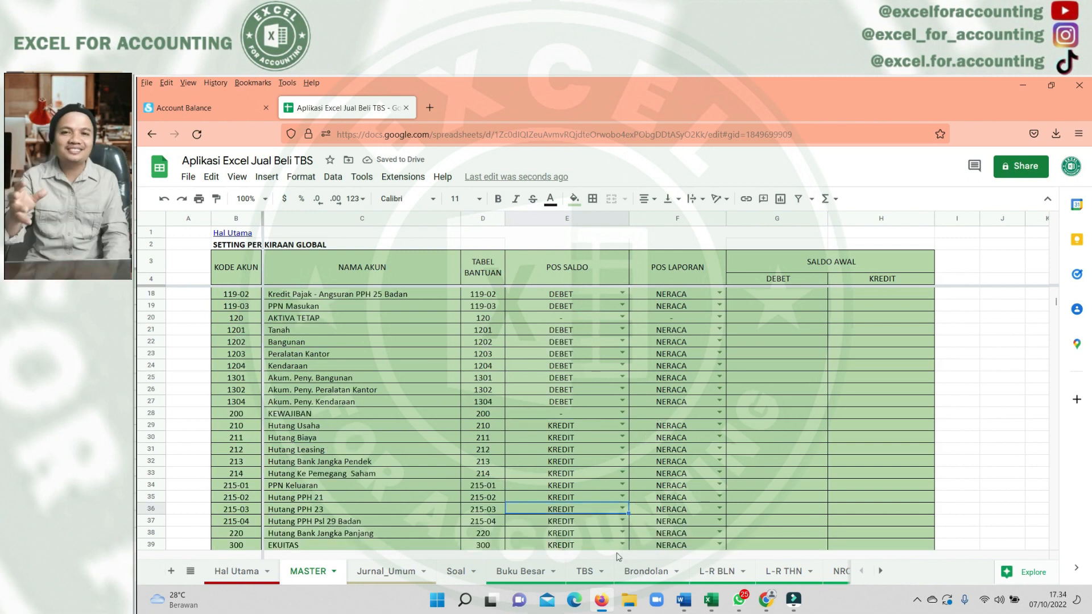
{"action": "scroll", "coordinate": [305, 464], "scroll_direction": "up", "scroll_amount": 2}
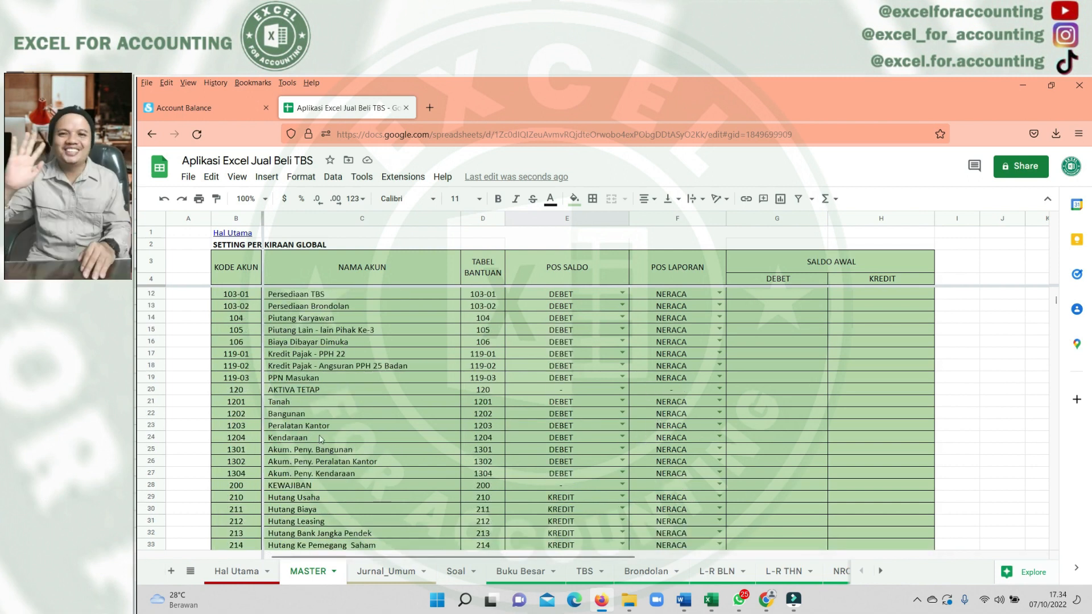
{"action": "left_click", "coordinate": [839, 572]}
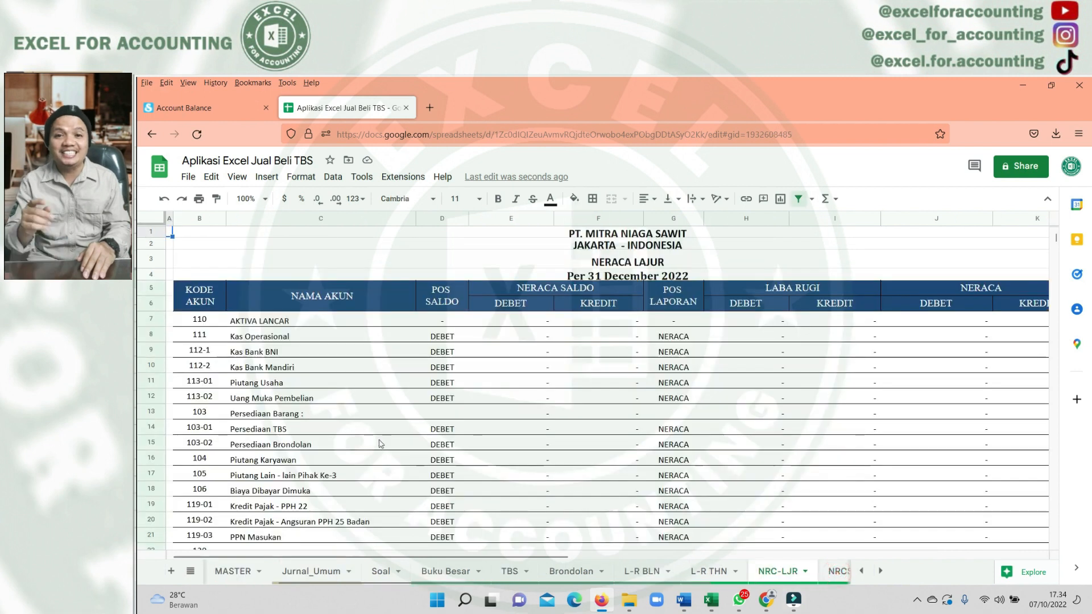
{"action": "left_click", "coordinate": [837, 572]}
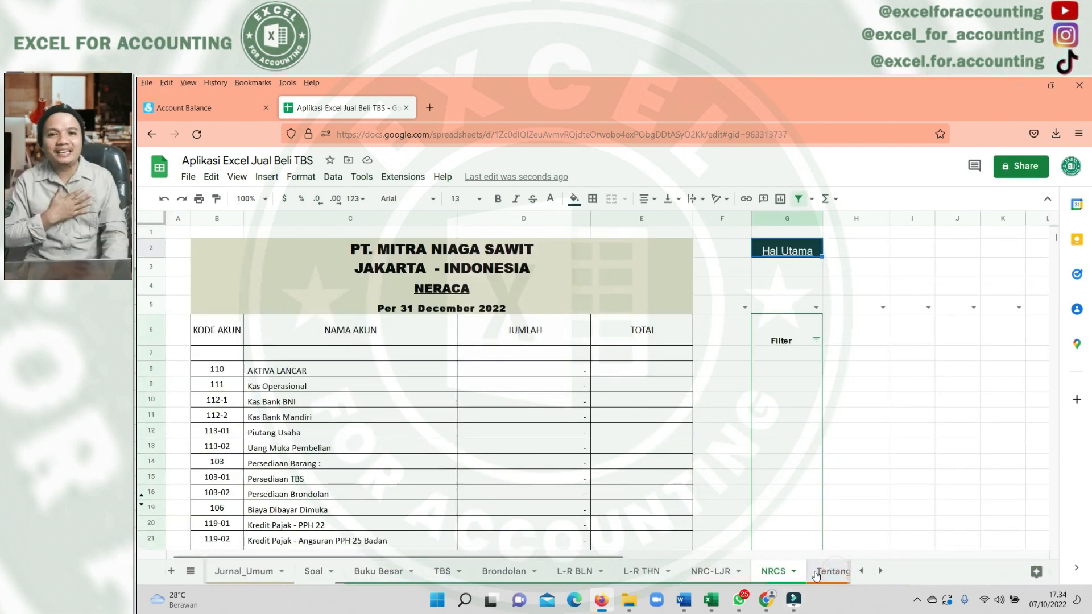
{"action": "left_click", "coordinate": [710, 571]}
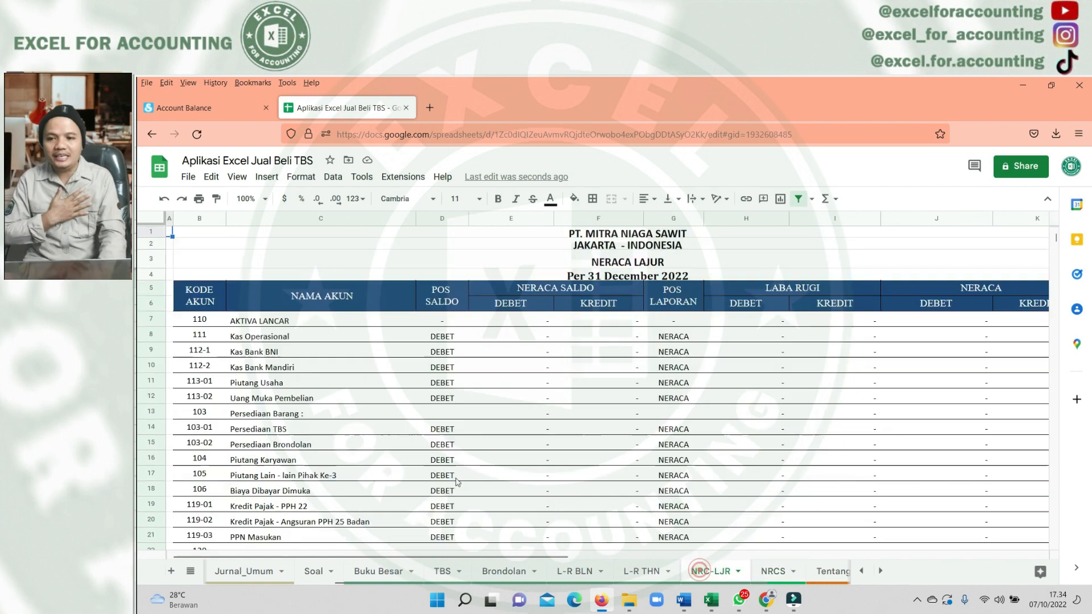
{"action": "left_click", "coordinate": [206, 347]}
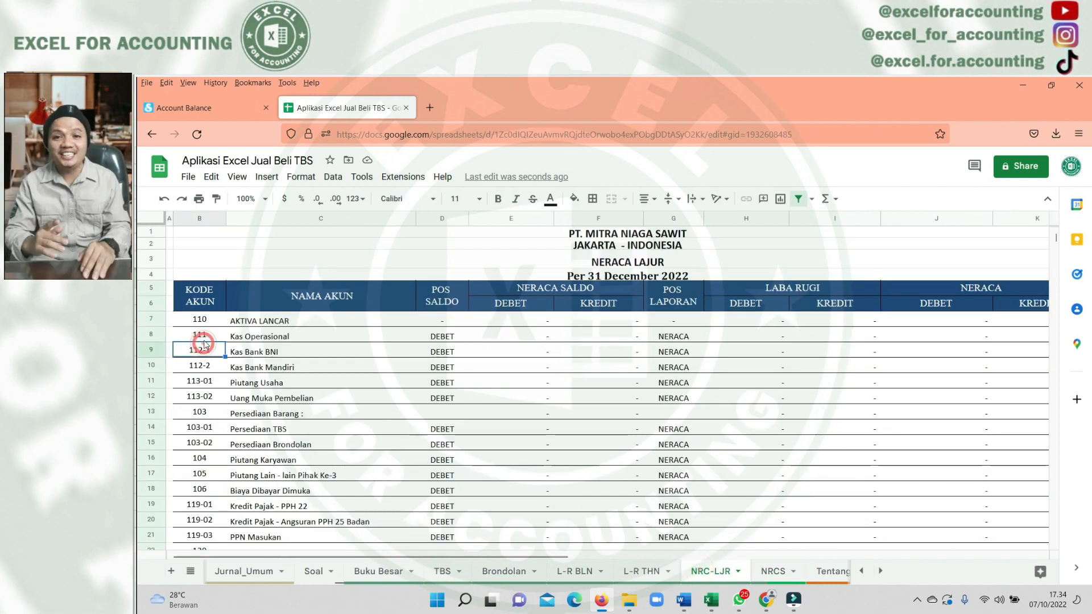
{"action": "left_click", "coordinate": [204, 341]}
{"action": "key", "text": "shift+Right"}
{"action": "key", "text": "shift+Right"}
{"action": "key", "text": "shift+Right"}
{"action": "key", "text": "shift+Right"}
{"action": "key", "text": "shift+Right"}
{"action": "key", "text": "shift+Right"}
{"action": "key", "text": "shift+Right"}
{"action": "key", "text": "shift+Right"}
{"action": "key", "text": "shift+Right"}
{"action": "key", "text": "shift+Right"}
{"action": "key", "text": "shift+Right"}
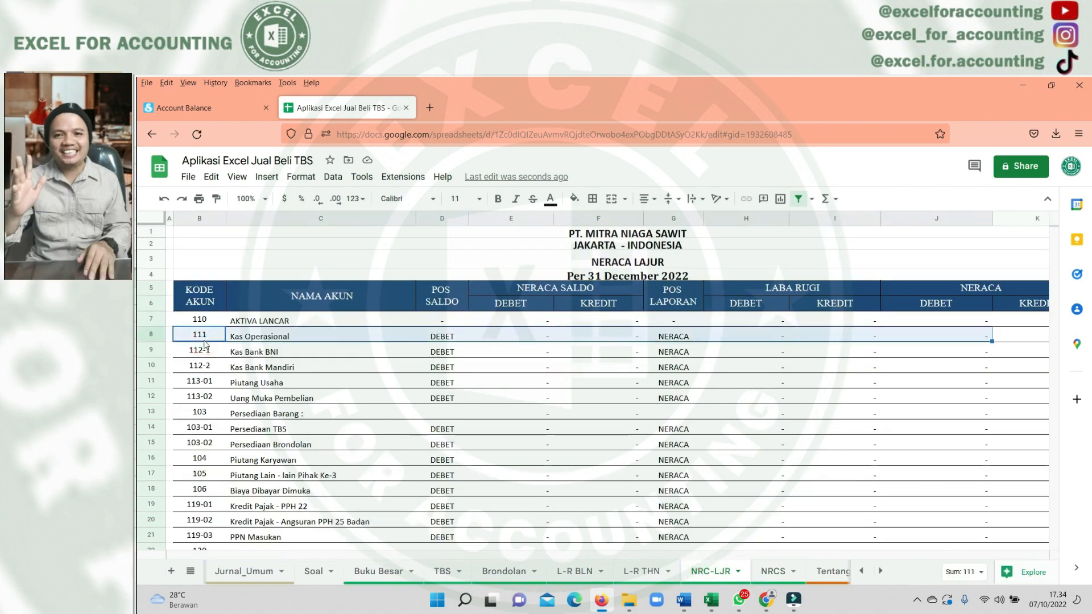
{"action": "key", "text": "shift+Left"}
{"action": "key", "text": "shift+Left"}
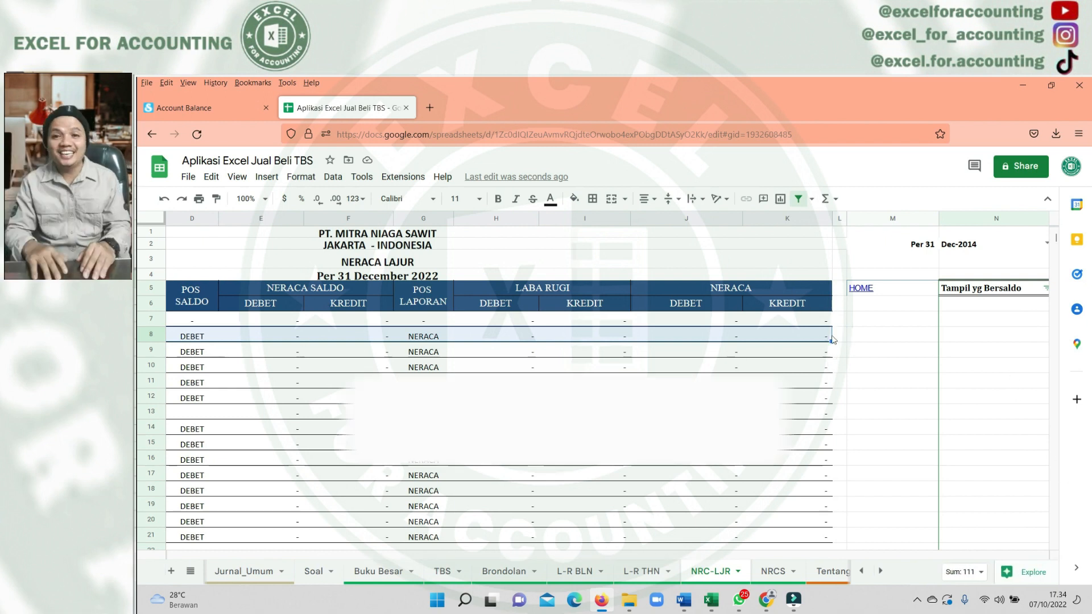
{"action": "scroll", "coordinate": [830, 341], "scroll_direction": "down", "scroll_amount": 15}
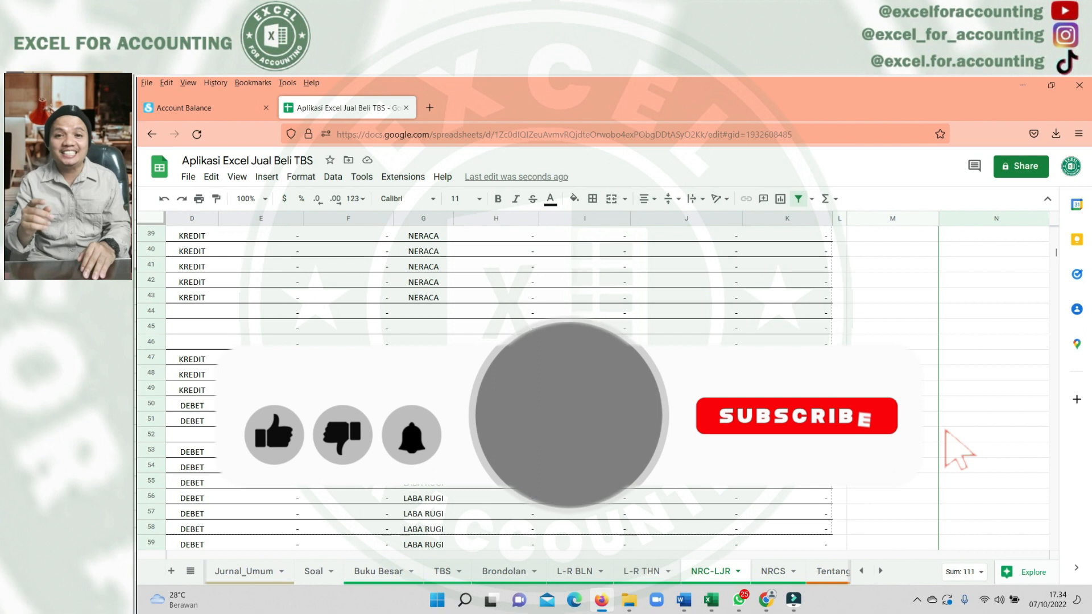
{"action": "left_click_drag", "start_coordinate": [819, 551], "coordinate": [796, 373]}
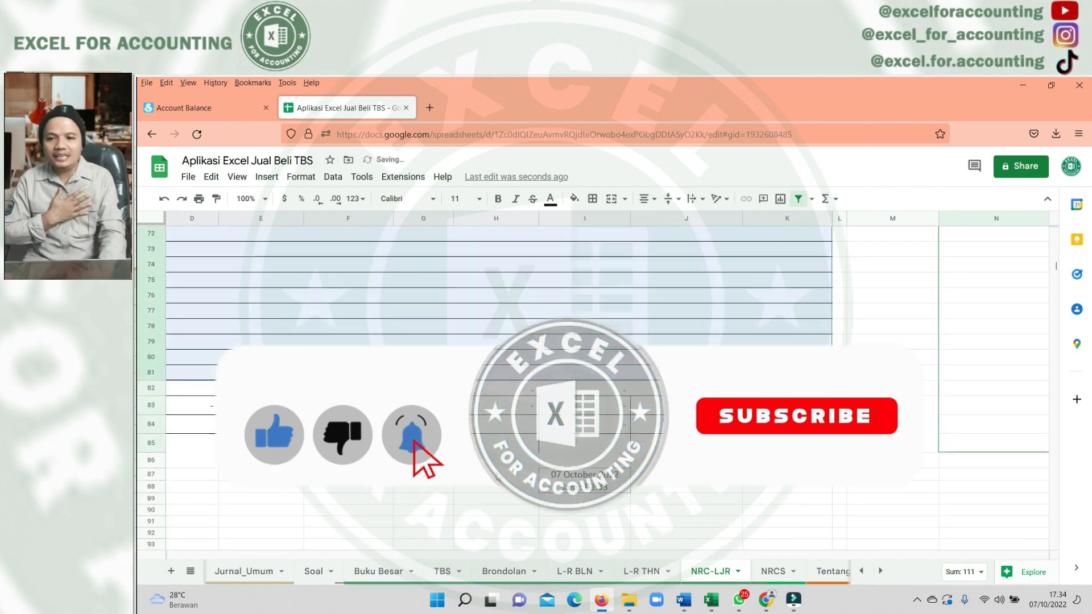
{"action": "left_click", "coordinate": [496, 473]}
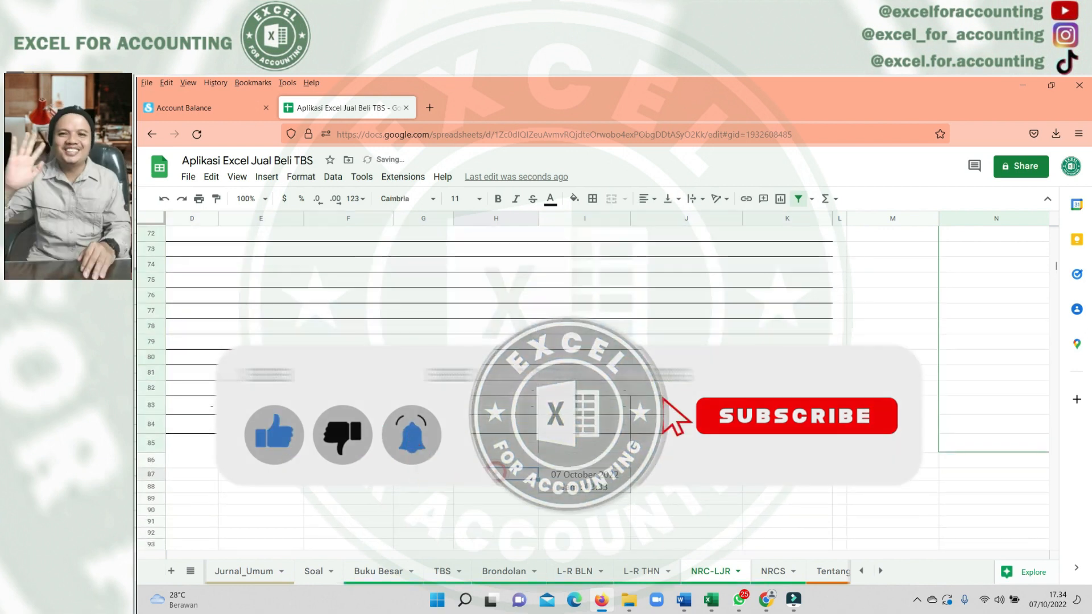
Insert a row above Hutang PPH Psl 29 Badan on NRCS and fill the liability formulas in columns B to D down from row 36 to row 45
{"action": "left_click", "coordinate": [771, 572]}
{"action": "scroll", "coordinate": [489, 370], "scroll_direction": "down", "scroll_amount": 10}
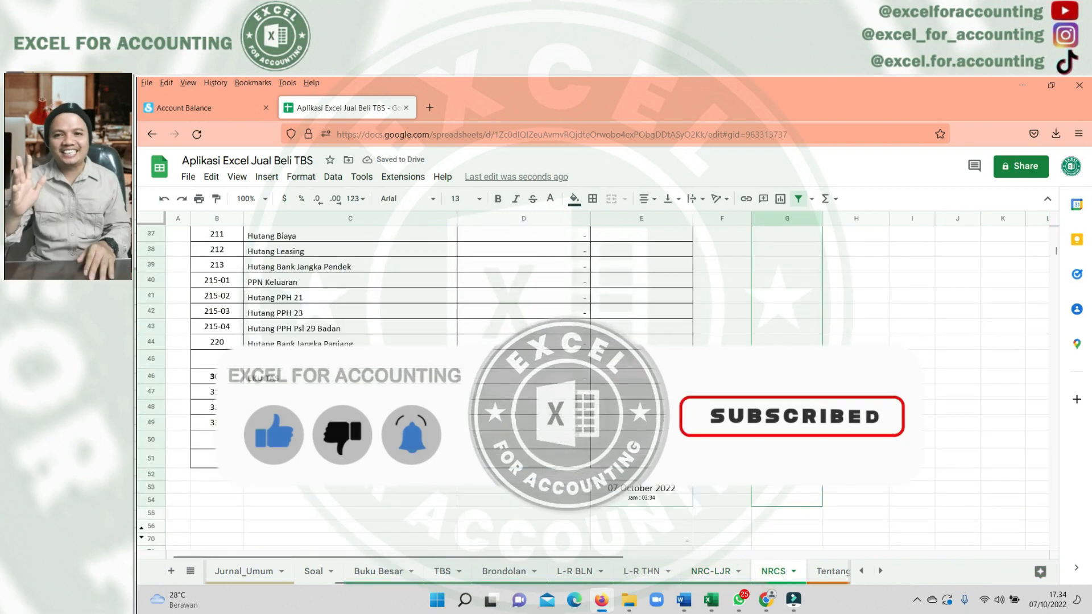
{"action": "scroll", "coordinate": [336, 398], "scroll_direction": "up", "scroll_amount": 2}
{"action": "left_click", "coordinate": [336, 425]}
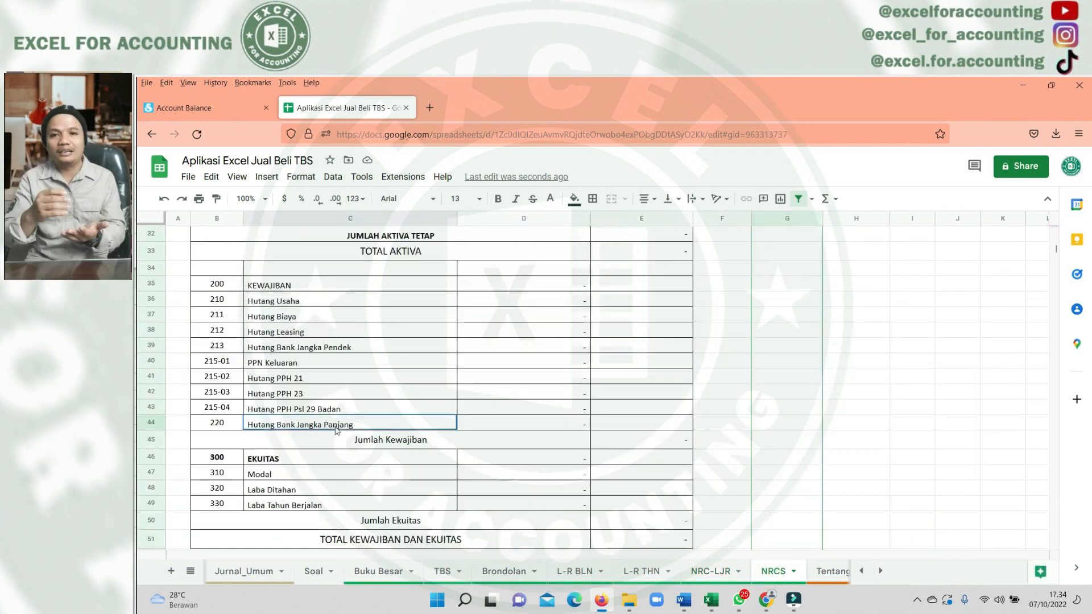
{"action": "right_click", "coordinate": [336, 410]}
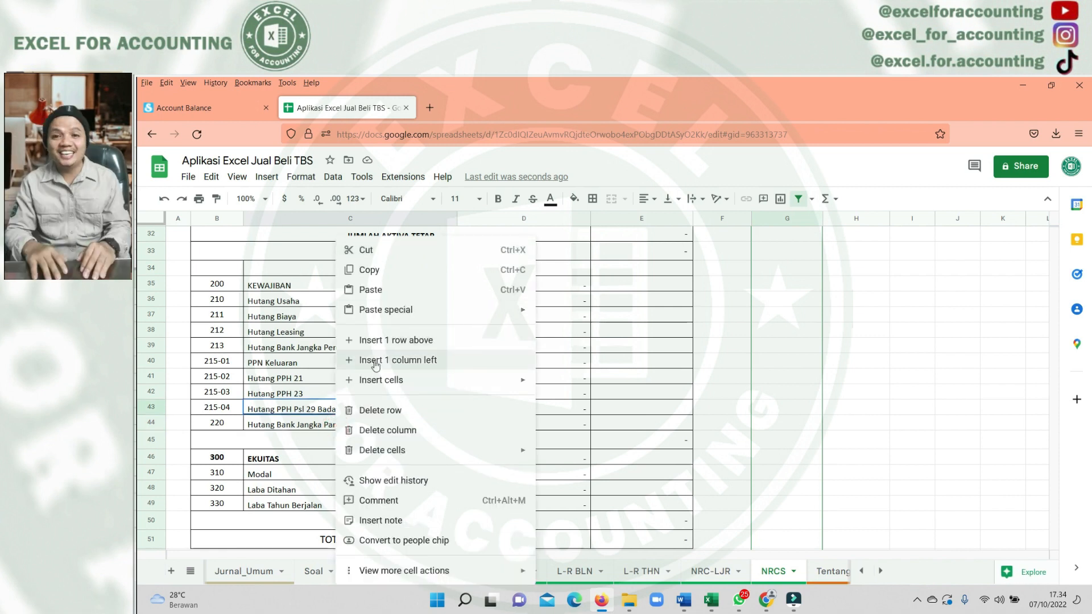
{"action": "left_click", "coordinate": [381, 340]}
{"action": "left_click_drag", "start_coordinate": [227, 300], "coordinate": [578, 445]}
{"action": "left_click", "coordinate": [499, 411]}
{"action": "left_click", "coordinate": [331, 363]}
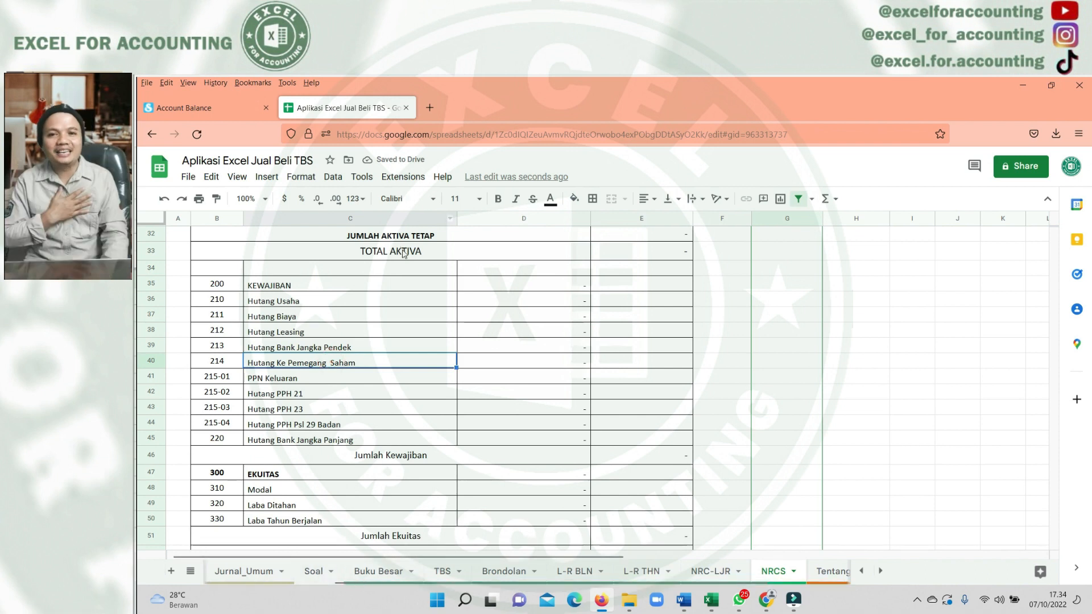
Return from NRCS to the Hal Utama sheet through its link in G2
{"action": "scroll", "coordinate": [760, 257], "scroll_direction": "up", "scroll_amount": 10}
{"action": "left_click", "coordinate": [785, 251]}
{"action": "left_click", "coordinate": [795, 264]}
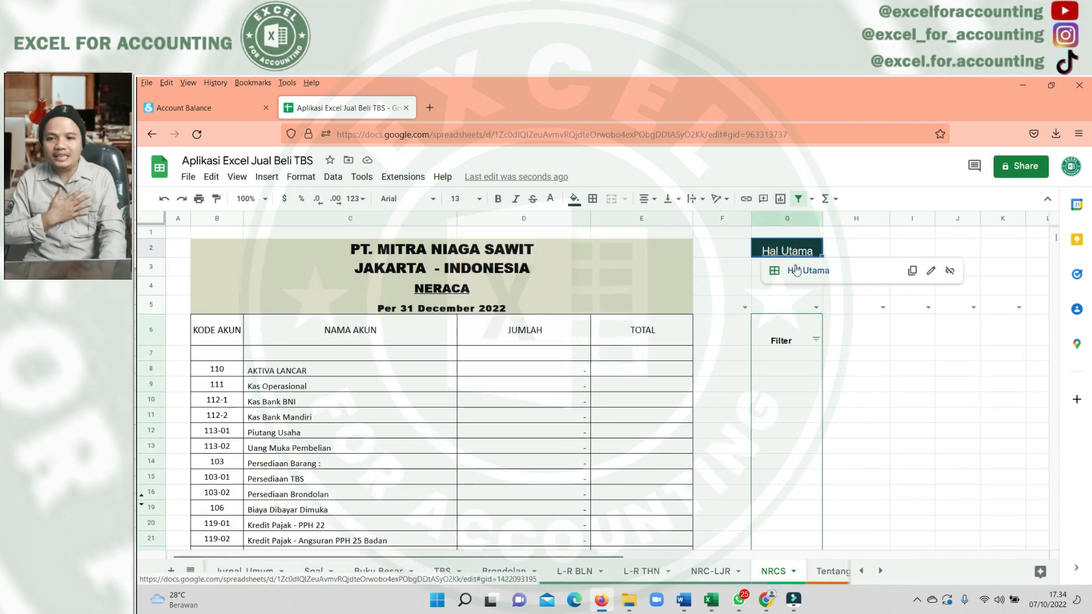
On the Jurnal_Umum sheet, assign the account Hutang Ke Pemegang Saham to the second bank-opening line in K11
{"action": "scroll", "coordinate": [464, 545], "scroll_direction": "up", "scroll_amount": 2}
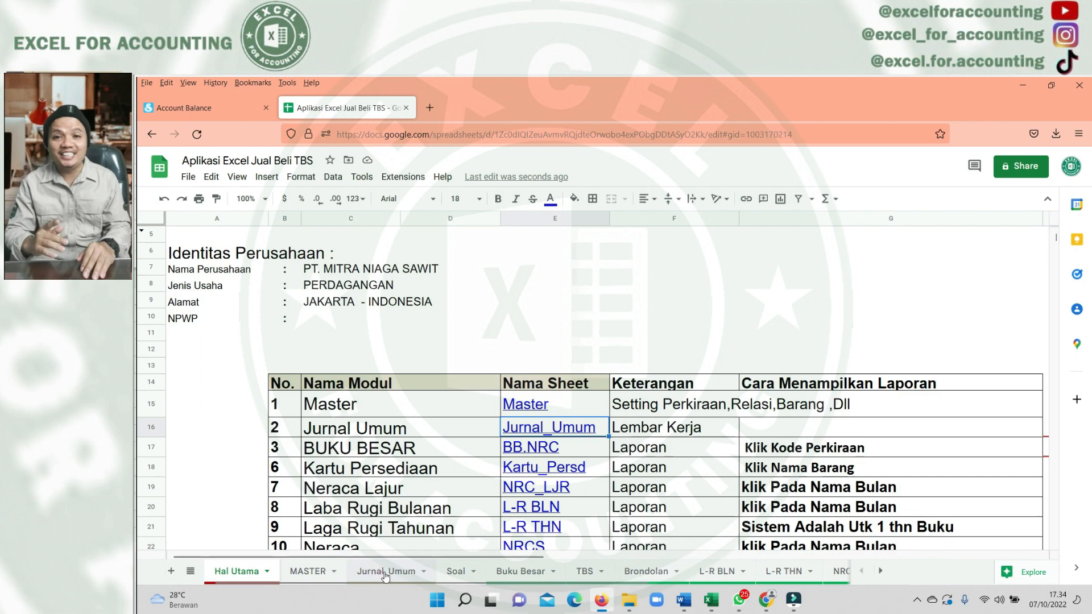
{"action": "left_click", "coordinate": [386, 570]}
{"action": "left_click", "coordinate": [697, 407]}
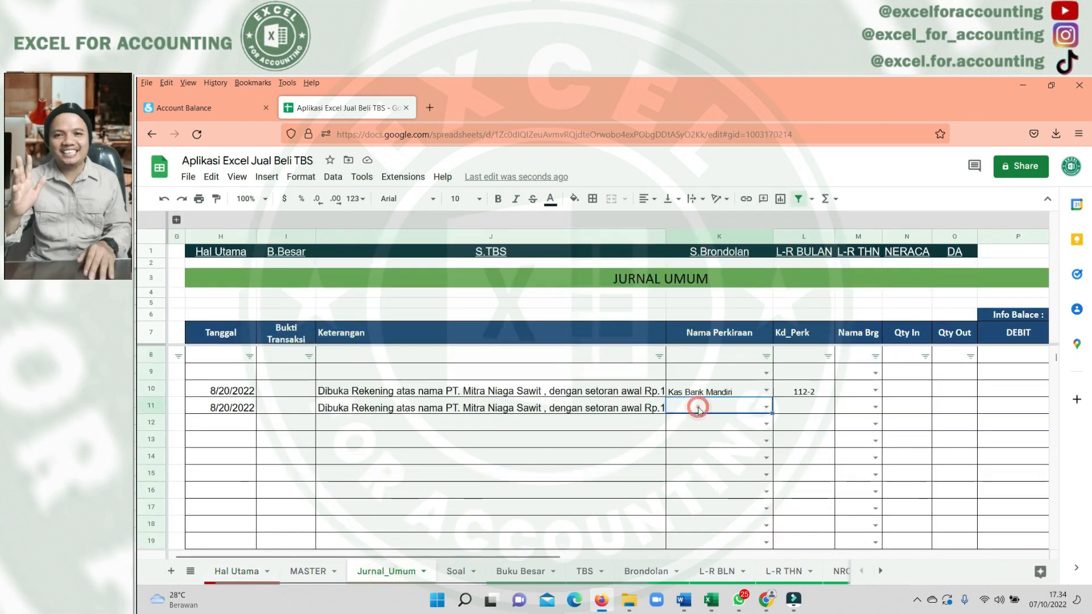
{"action": "left_click", "coordinate": [698, 409]}
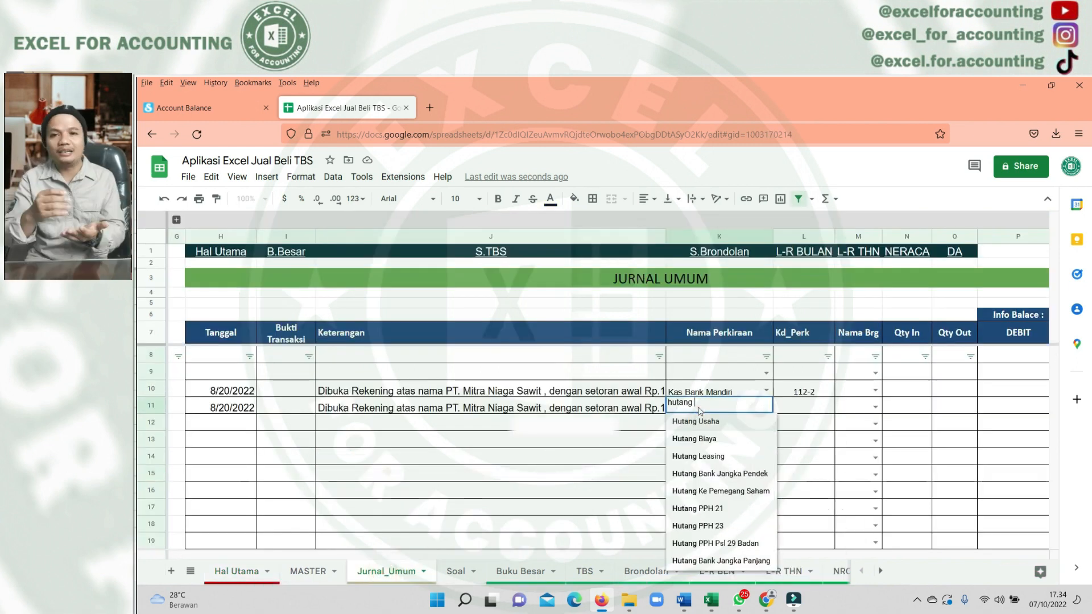
{"action": "left_click", "coordinate": [728, 491]}
Enter a debit of 1000000 for Kas Bank Mandiri in row 10 and a credit of 1000000 in row 11
{"action": "left_click", "coordinate": [956, 391]}
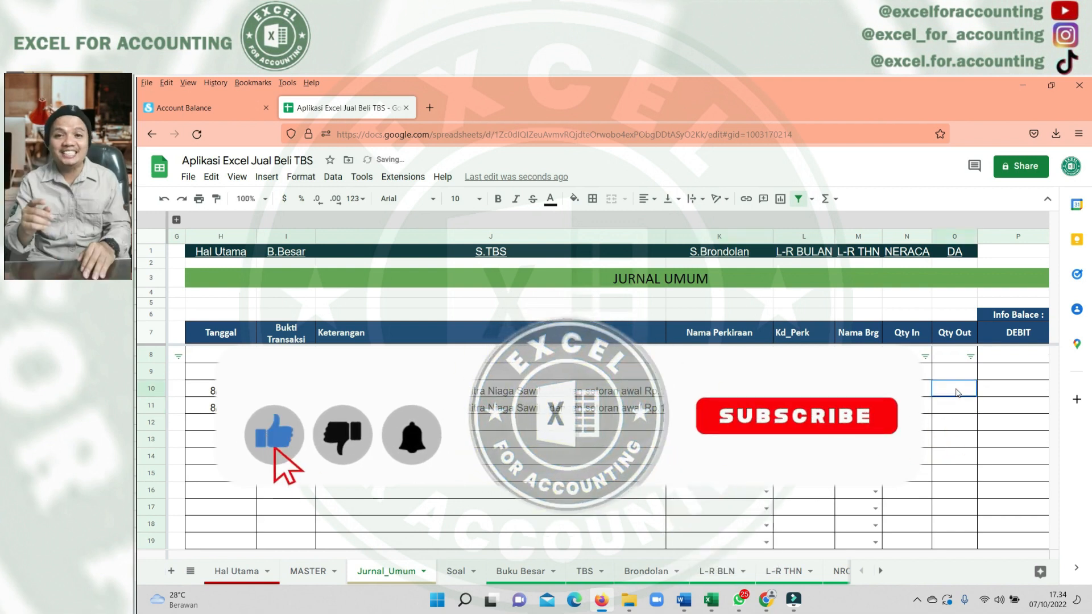
{"action": "key", "text": "Right"}
{"action": "key", "text": "Right"}
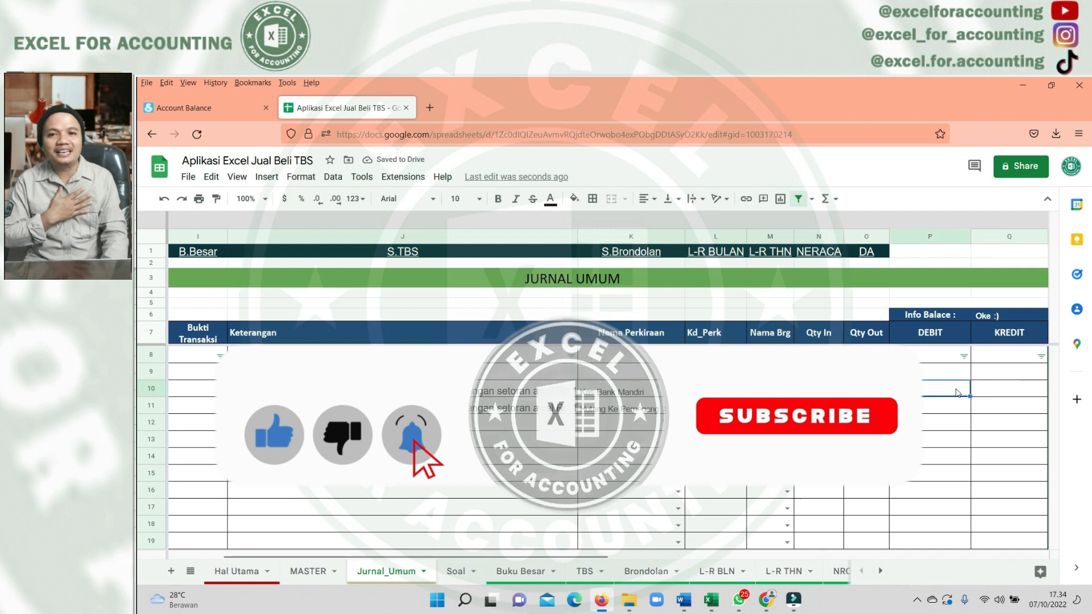
{"action": "double_click", "coordinate": [956, 389]}
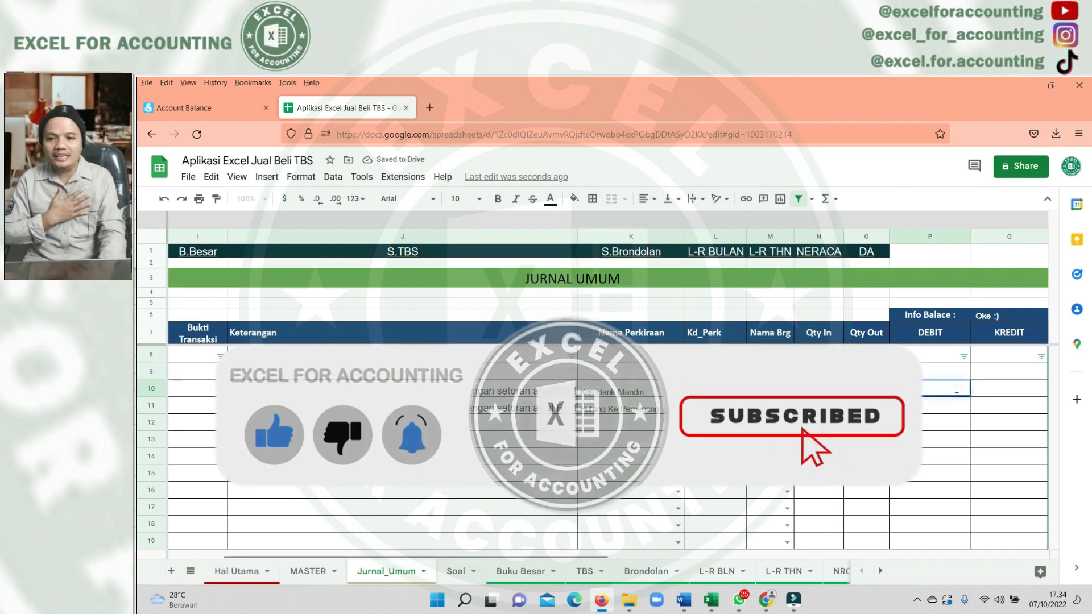
{"action": "type", "text": "1000000"}
{"action": "left_click", "coordinate": [992, 408]}
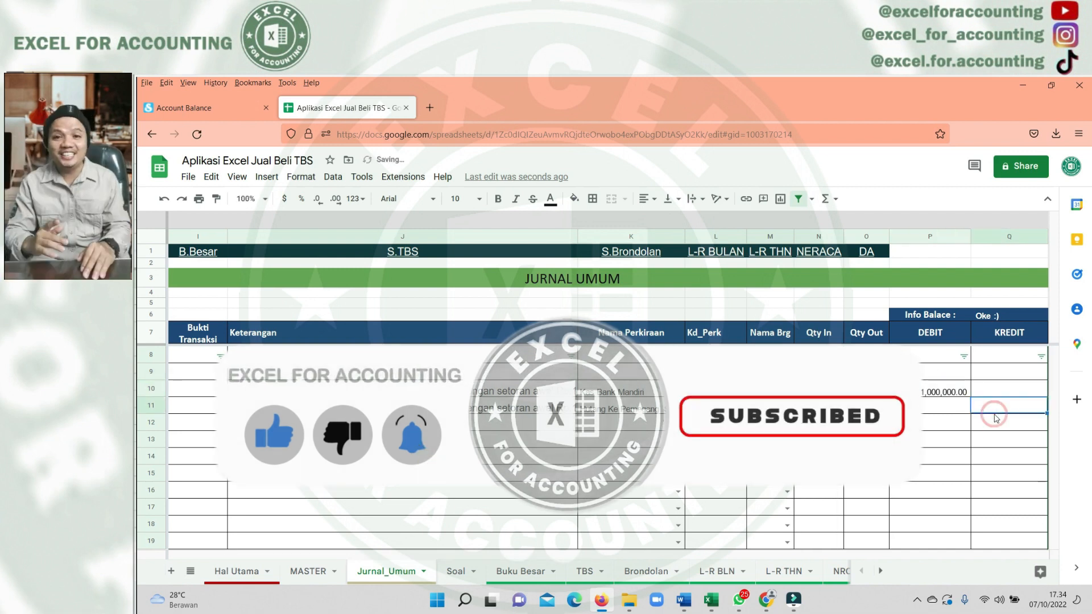
{"action": "type", "text": "1000000"}
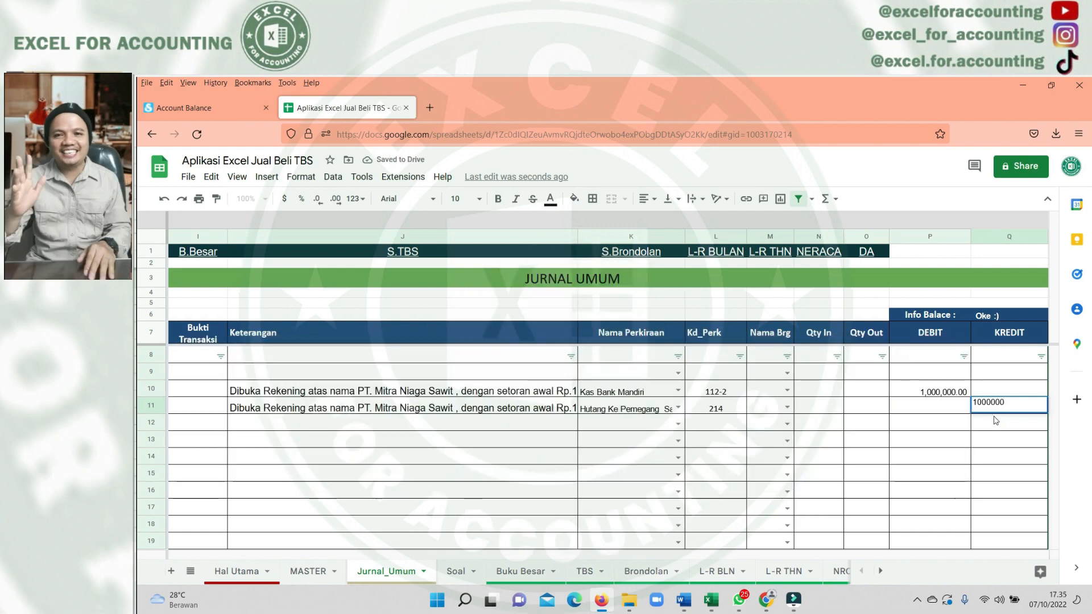
{"action": "left_click", "coordinate": [963, 430]}
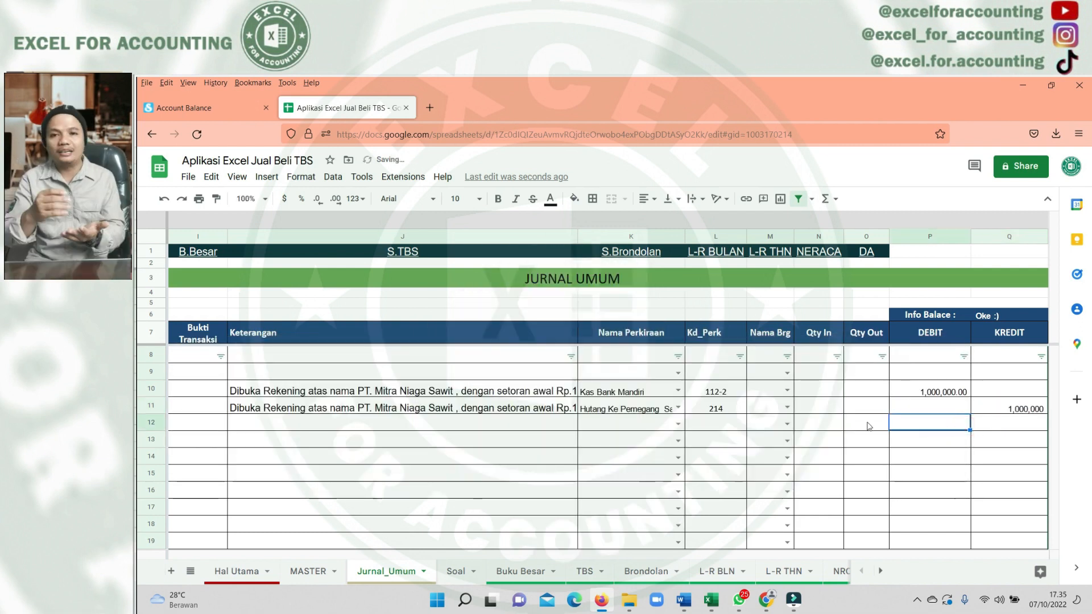
Narrow the DEBIT, KREDIT and Keterangan columns of the journal slightly
{"action": "left_click_drag", "start_coordinate": [969, 238], "coordinate": [959, 237]}
{"action": "left_click_drag", "start_coordinate": [1032, 240], "coordinate": [1027, 239]}
{"action": "left_click_drag", "start_coordinate": [368, 450], "coordinate": [138, 446]}
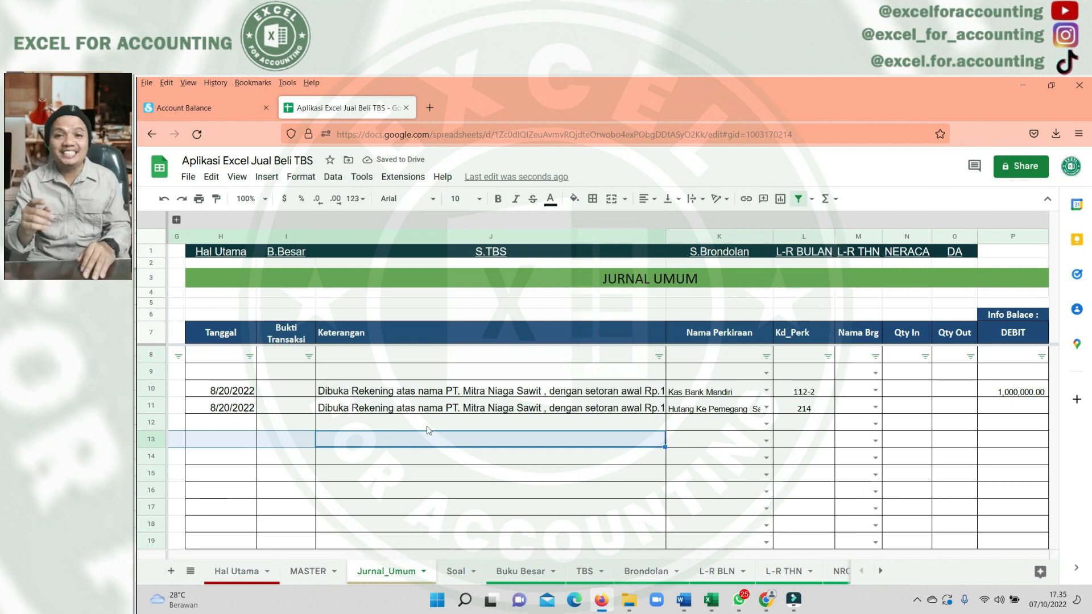
{"action": "left_click_drag", "start_coordinate": [665, 231], "coordinate": [633, 259]}
{"action": "left_click_drag", "start_coordinate": [560, 337], "coordinate": [560, 337]}
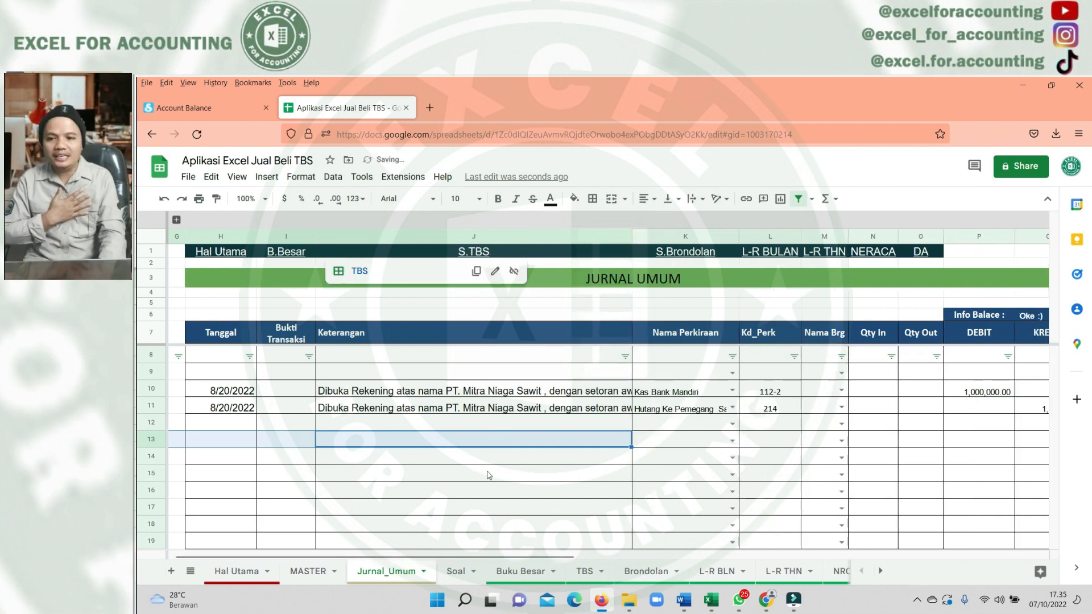
{"action": "left_click", "coordinate": [467, 397]}
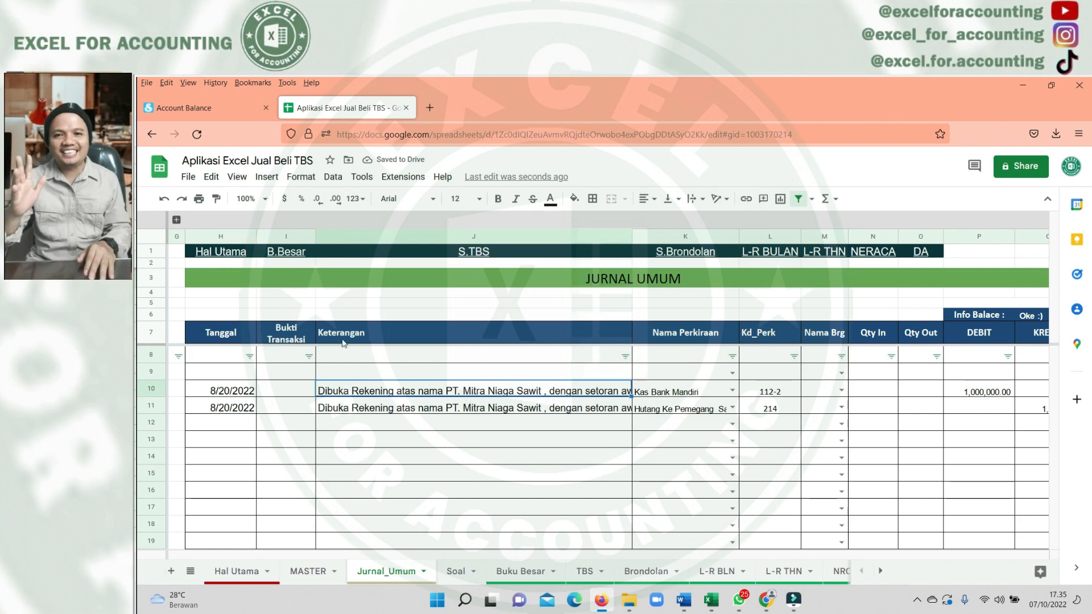
Follow the journal's B.Besar link and display the Buku Besar ledger for Kas Bank Mandiri to check the posting
{"action": "left_click", "coordinate": [285, 257]}
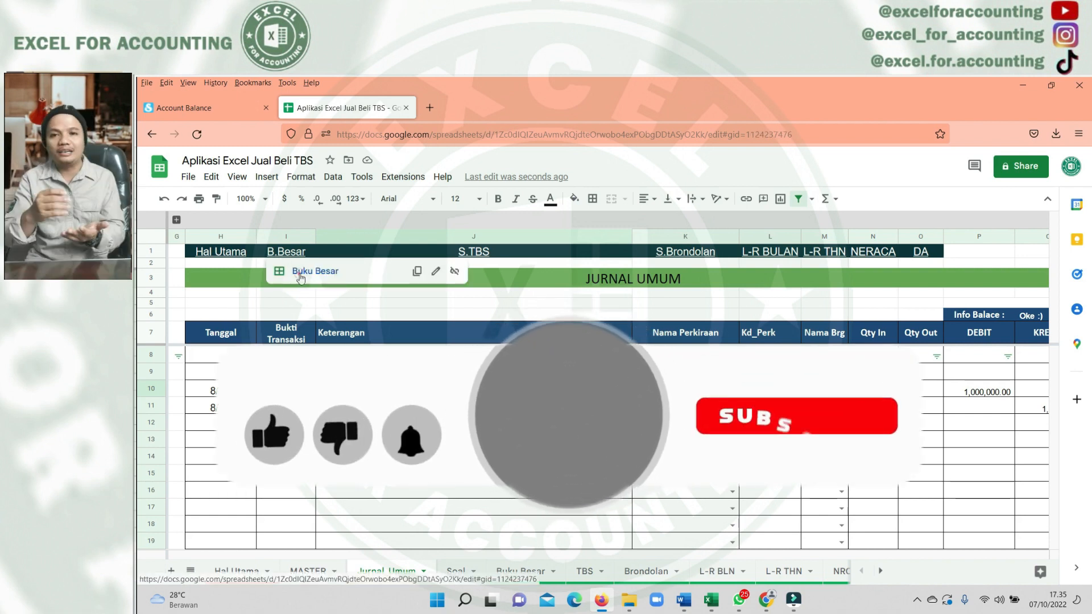
{"action": "left_click", "coordinate": [299, 272]}
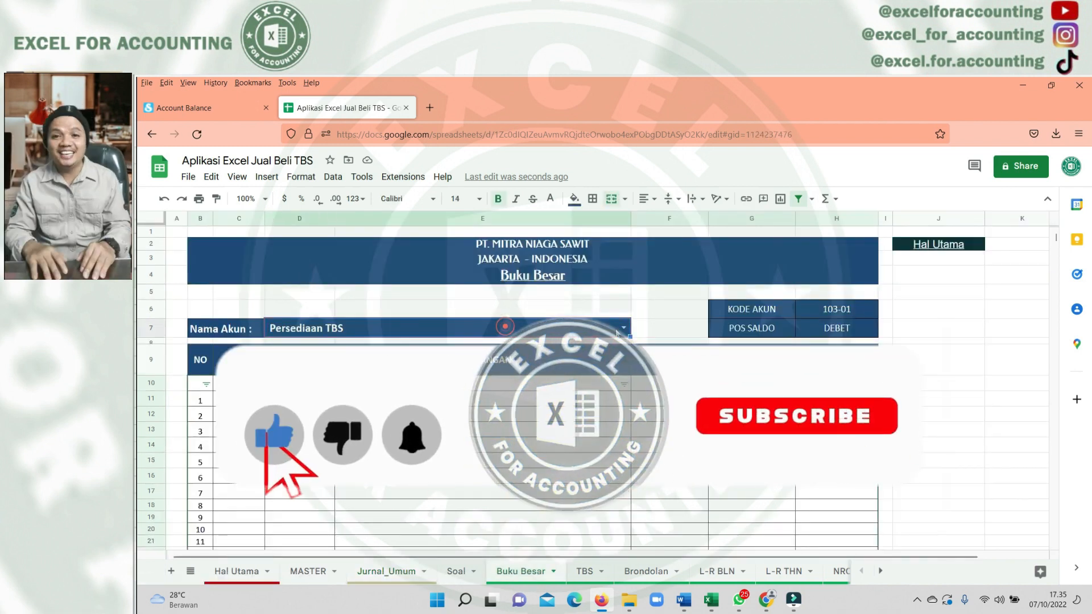
{"action": "left_click", "coordinate": [618, 328]}
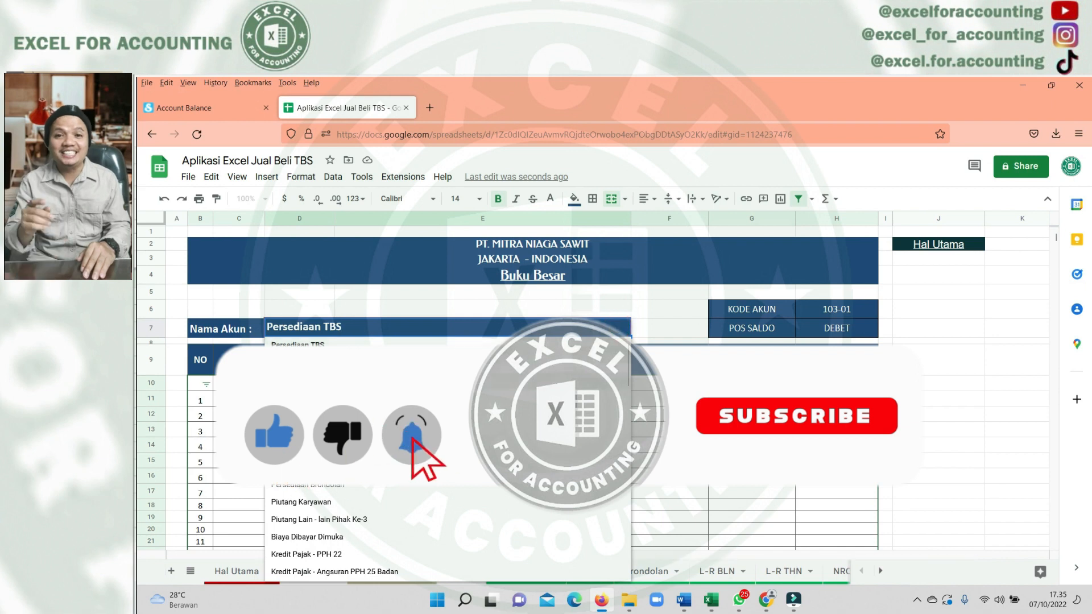
{"action": "left_click", "coordinate": [476, 435]}
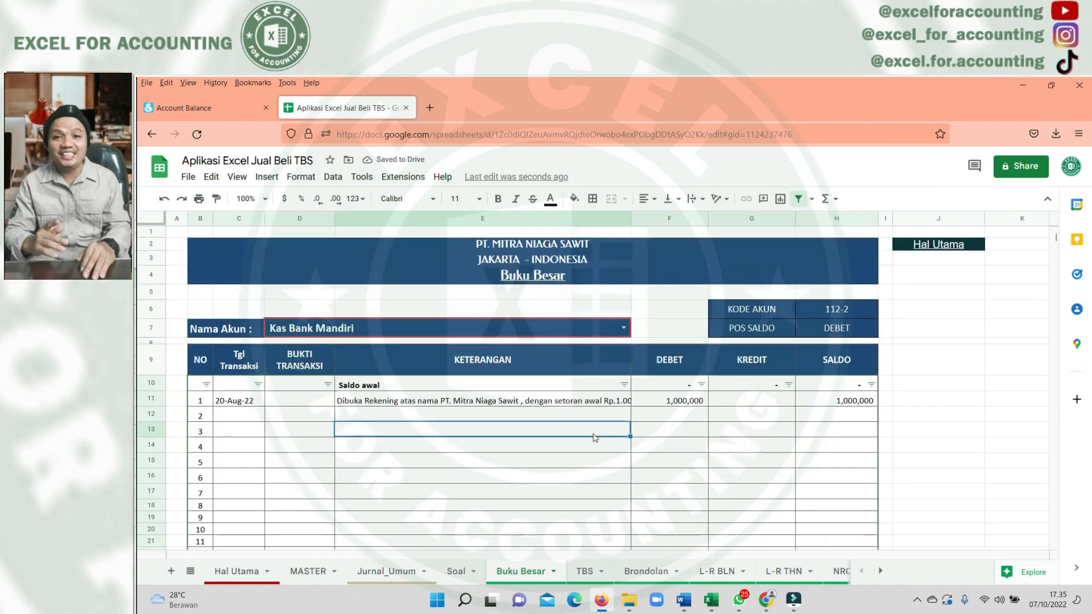
{"action": "left_click", "coordinate": [588, 405]}
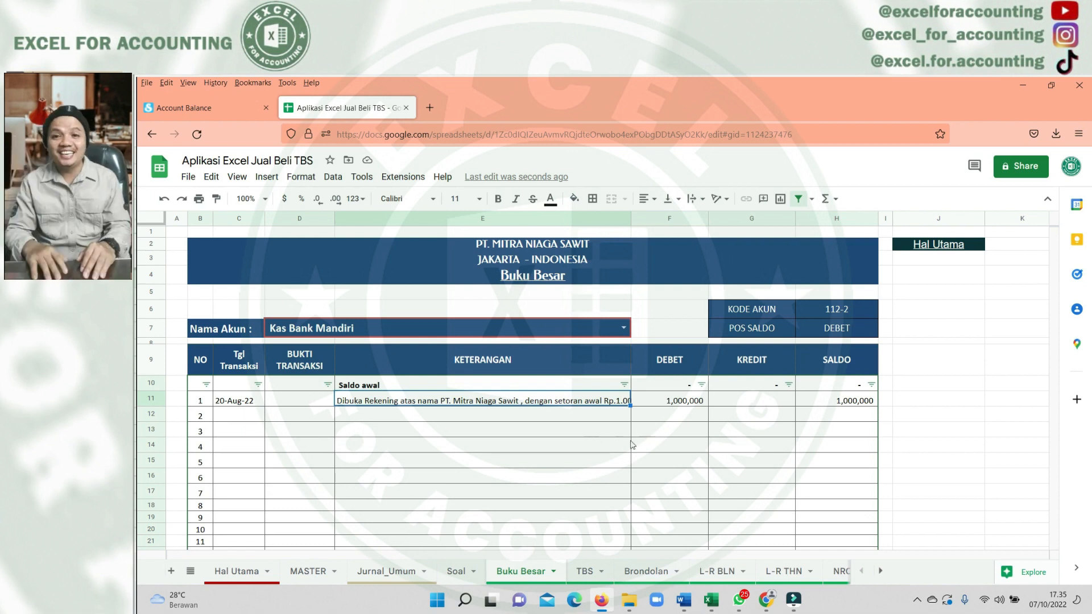
Switch the Buku Besar ledger's Nama Akun to Hutang Ke Pemegang Saham and check its posting
{"action": "left_click", "coordinate": [408, 326]}
{"action": "type", "text": "hutang ke"}
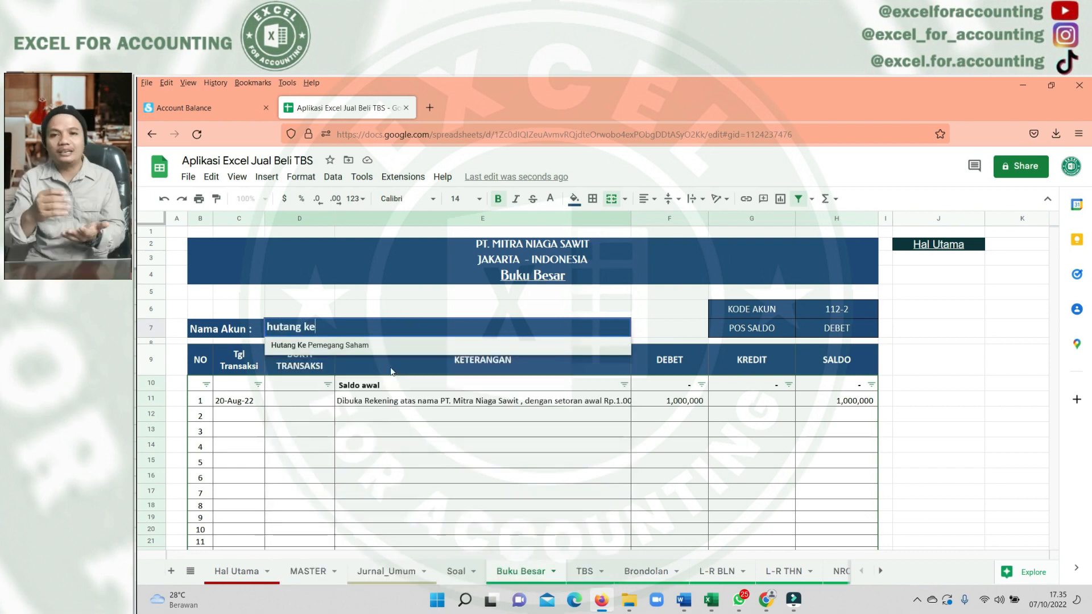
{"action": "left_click", "coordinate": [318, 344]}
{"action": "left_click", "coordinate": [519, 447]}
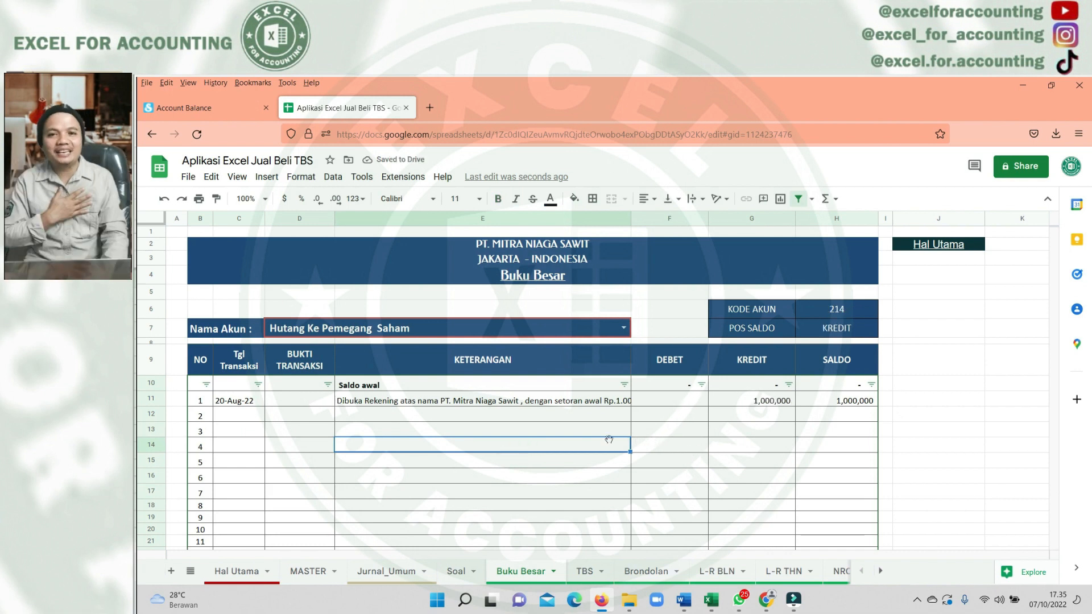
{"action": "left_click", "coordinate": [674, 430]}
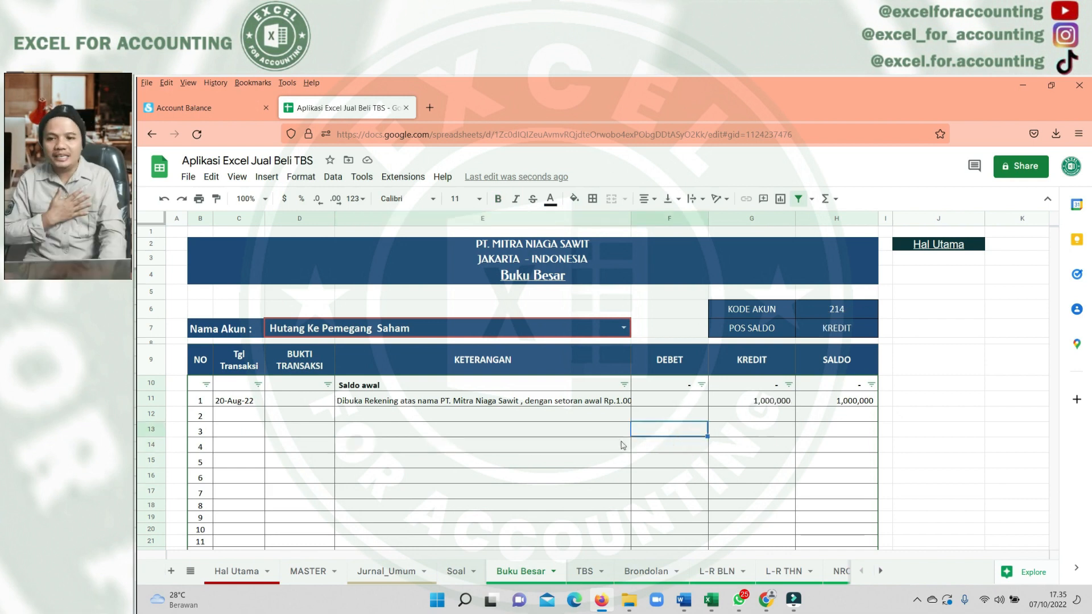
Copy the date 8/21/2022 from the Soal sheet into the Tanggal cells H13 and H14 of Jurnal_Umum
{"action": "left_click", "coordinate": [385, 579]}
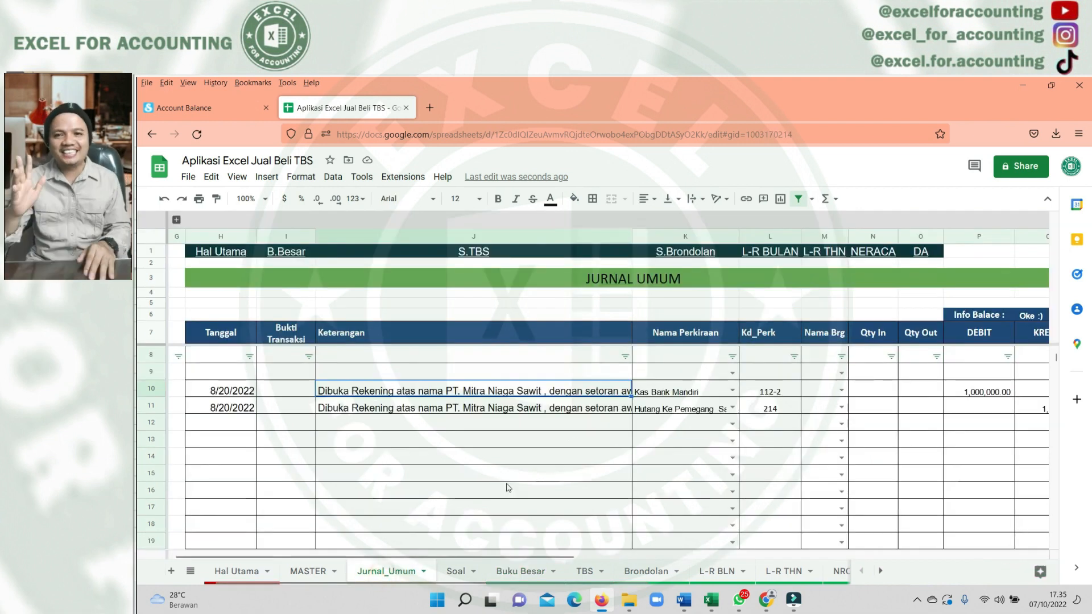
{"action": "left_click", "coordinate": [463, 573]}
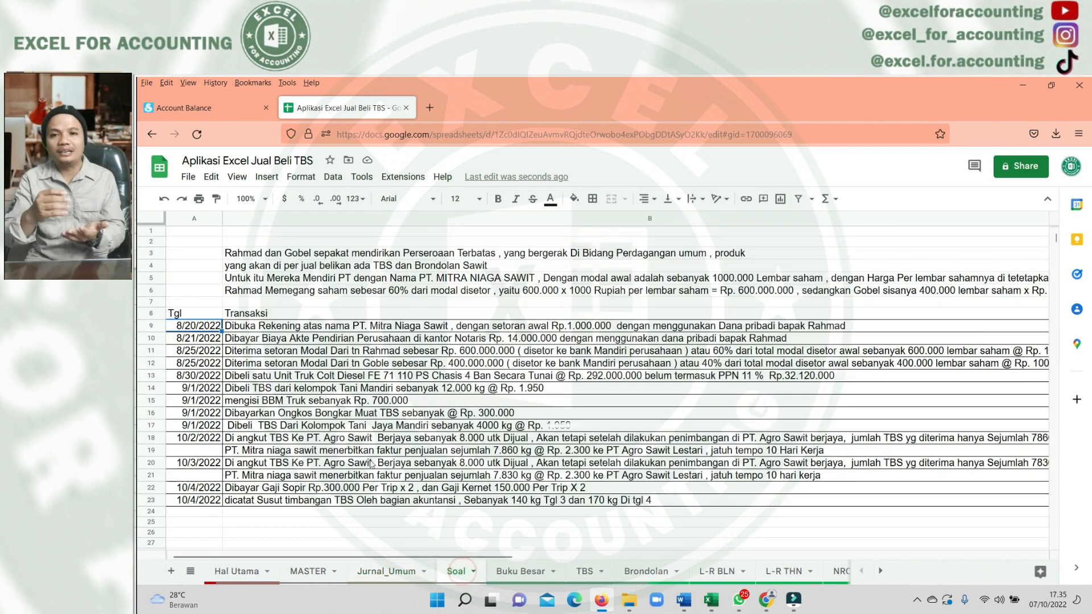
{"action": "left_click", "coordinate": [194, 338]}
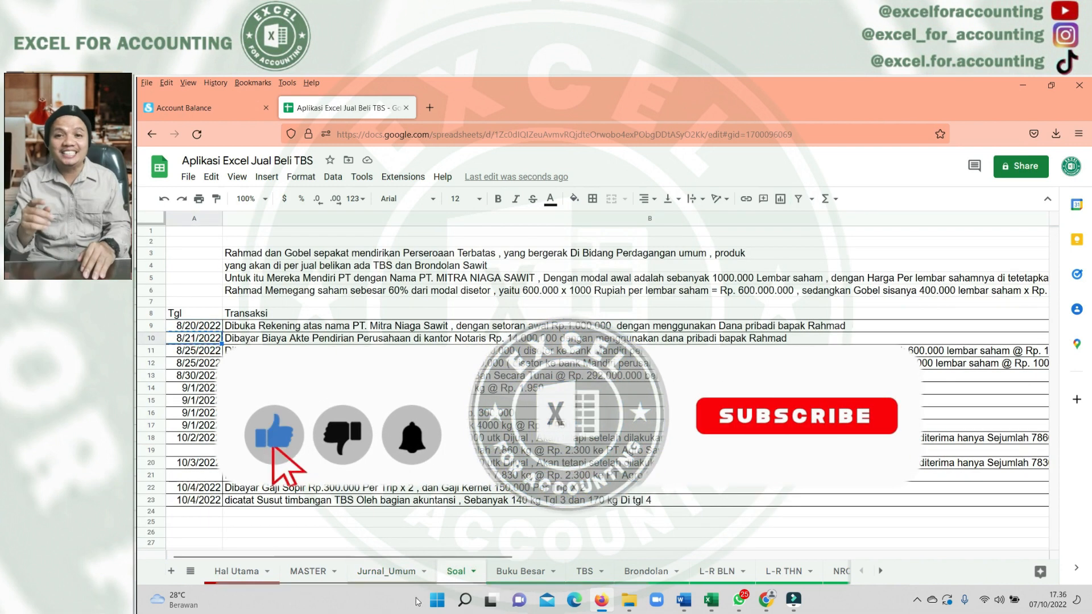
{"action": "left_click", "coordinate": [387, 574]}
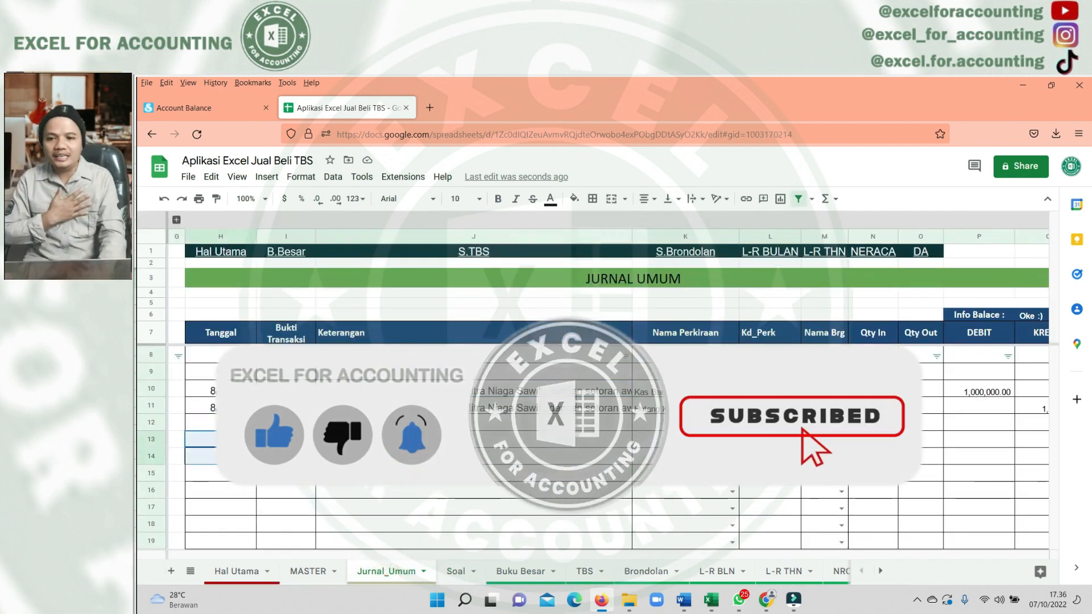
{"action": "key", "text": "ctrl+v"}
{"action": "left_click", "coordinate": [401, 457]}
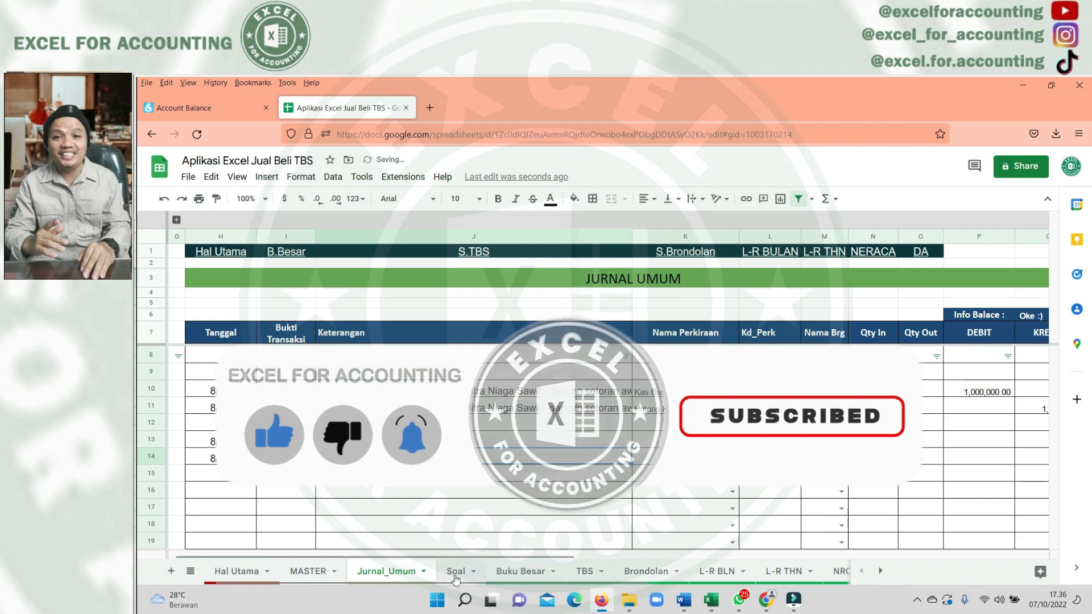
Copy the notary deed fee description from Soal row 10 into Keterangan cells J13 and J14 of Jurnal_Umum
{"action": "left_click", "coordinate": [454, 572]}
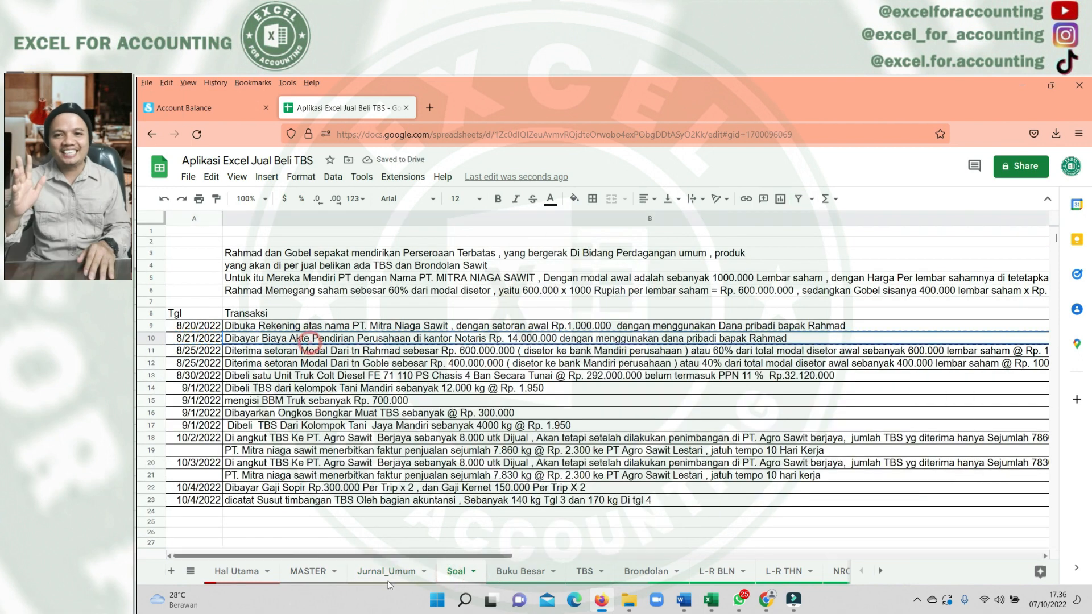
{"action": "left_click", "coordinate": [387, 572]}
{"action": "key", "text": "ctrl+v"}
{"action": "left_click", "coordinate": [341, 456]}
{"action": "key", "text": "ctrl+v"}
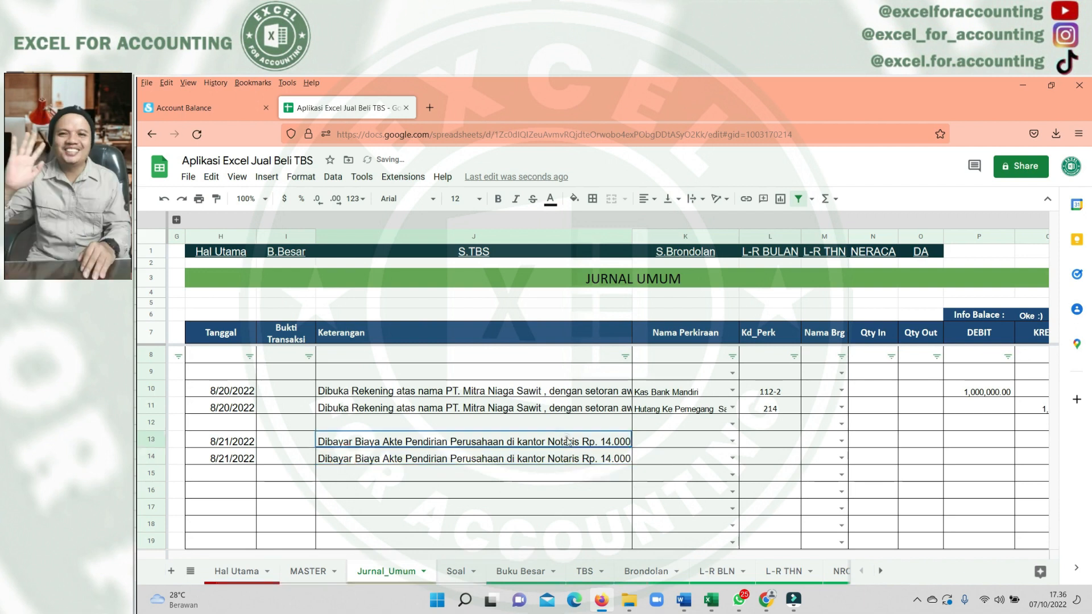
Assign the account Biaya Pajak, Izin & Retribusi to the first notary deed fee line in K13
{"action": "left_click", "coordinate": [661, 446]}
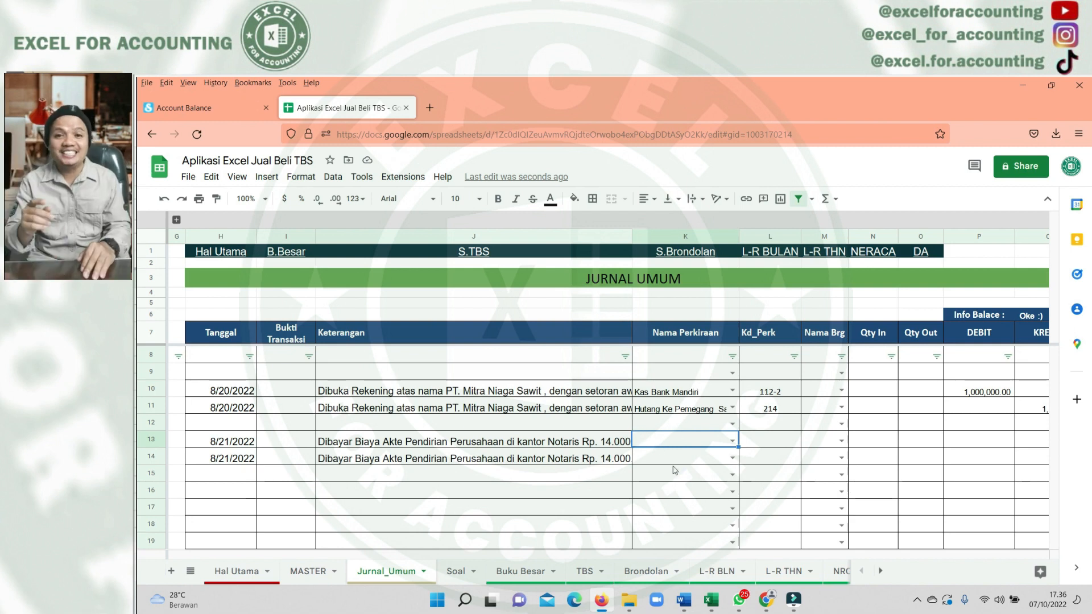
{"action": "type", "text": "izin"}
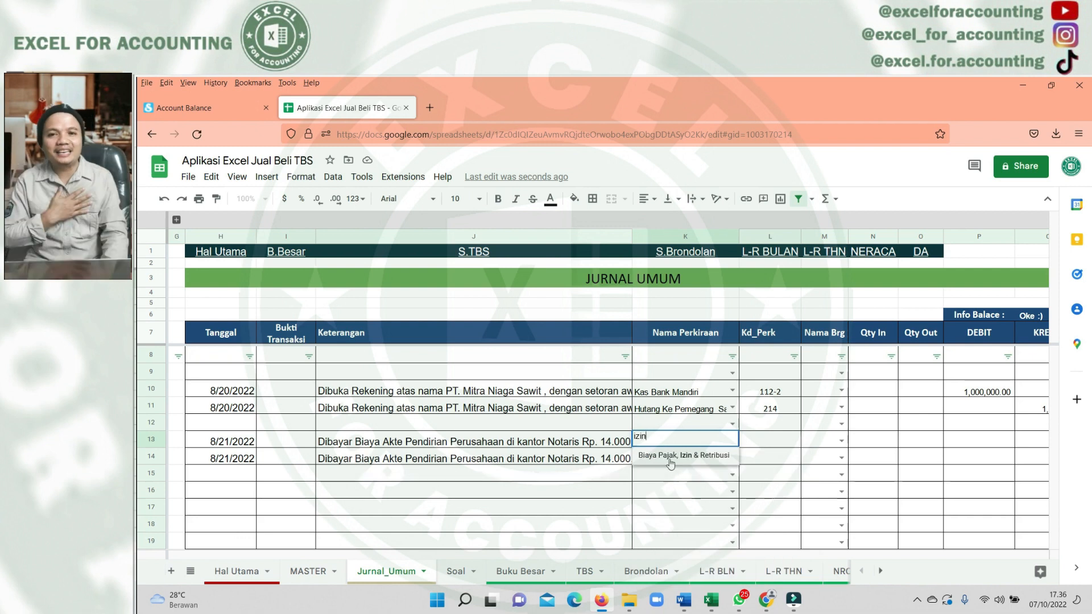
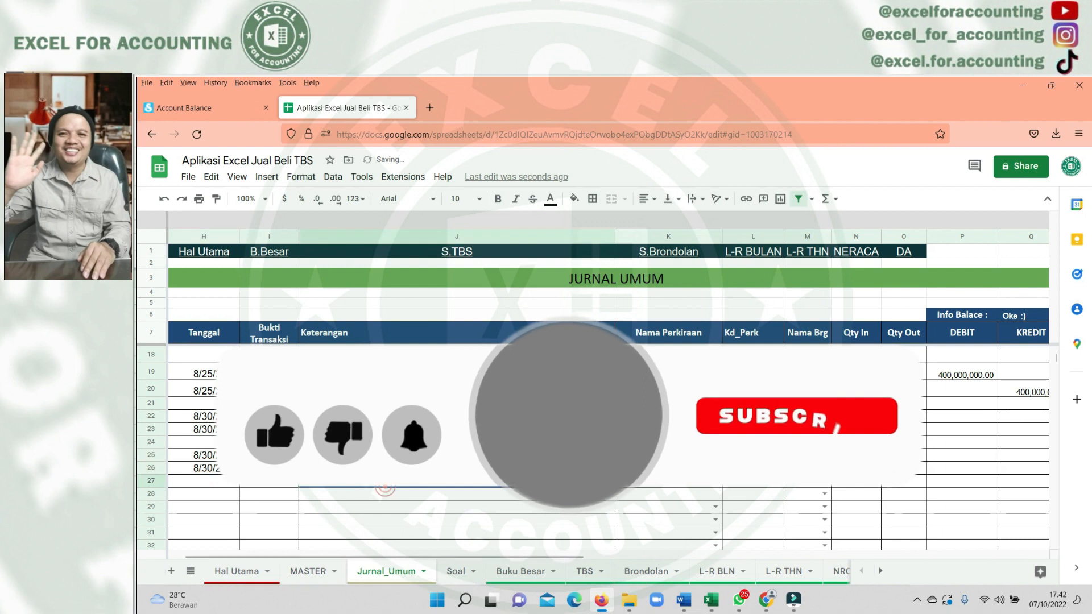
{"action": "left_click", "coordinate": [668, 454]}
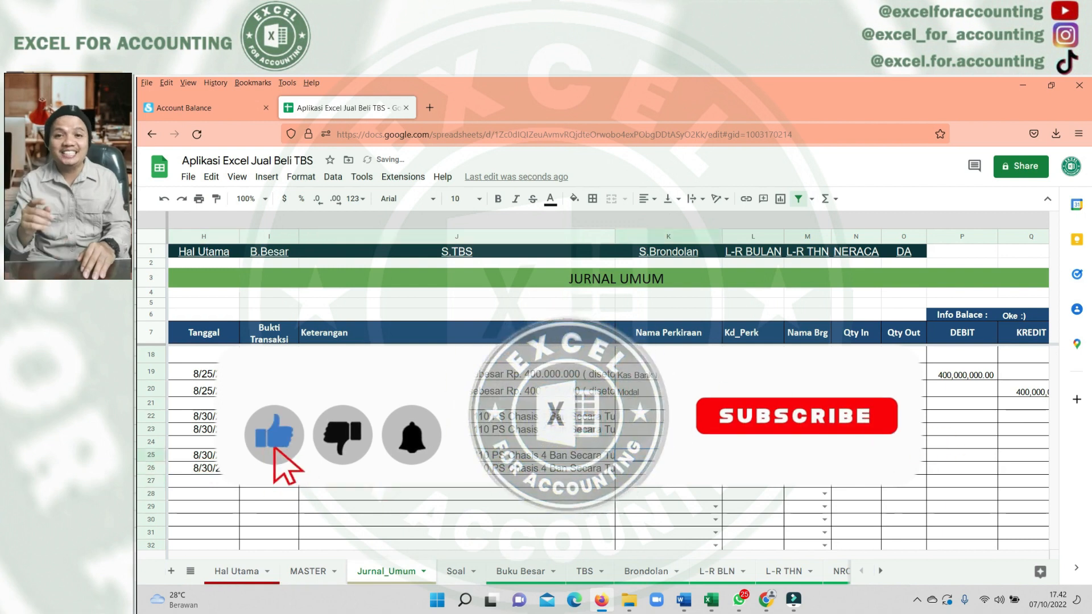
Assign the account Kendaraan to the first 8/30/2022 truck purchase line in K22
{"action": "left_click", "coordinate": [586, 402]}
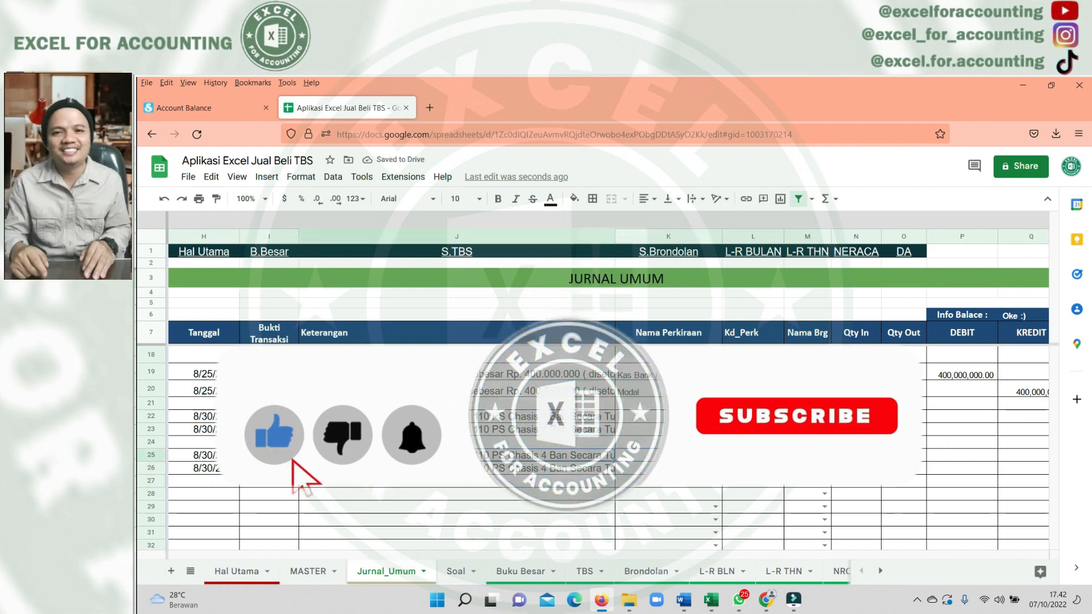
{"action": "left_click", "coordinate": [646, 418]}
{"action": "type", "text": "kend"}
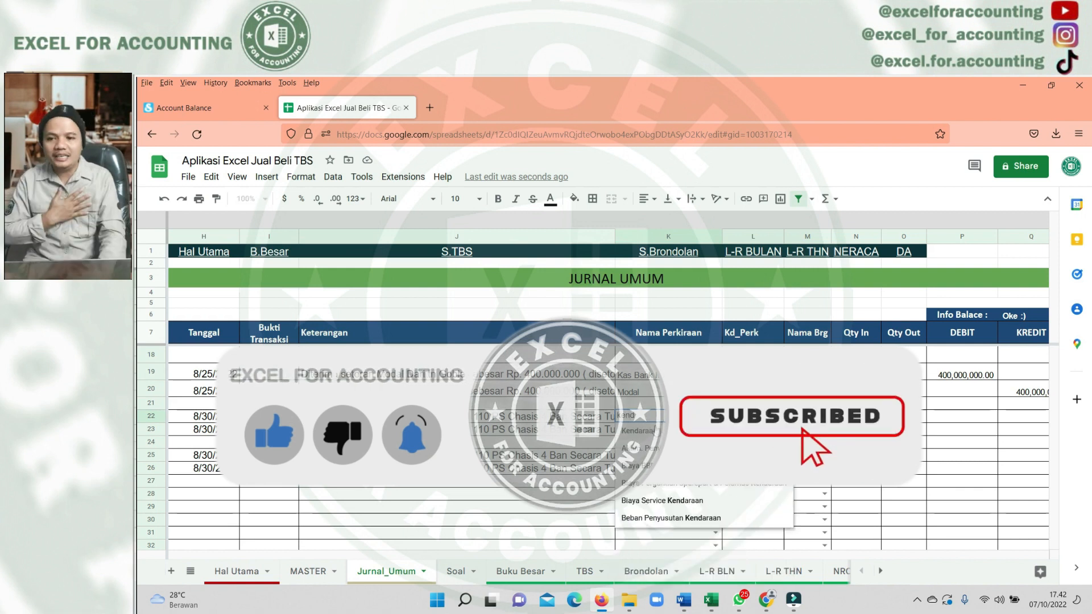
{"action": "left_click", "coordinate": [640, 435]}
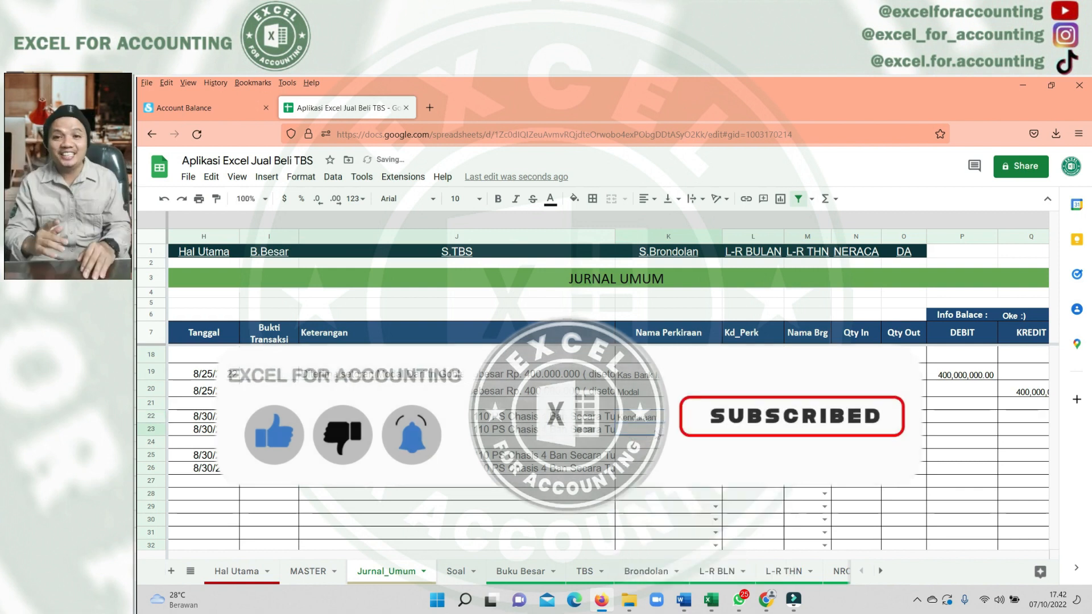
{"action": "left_click", "coordinate": [423, 458]}
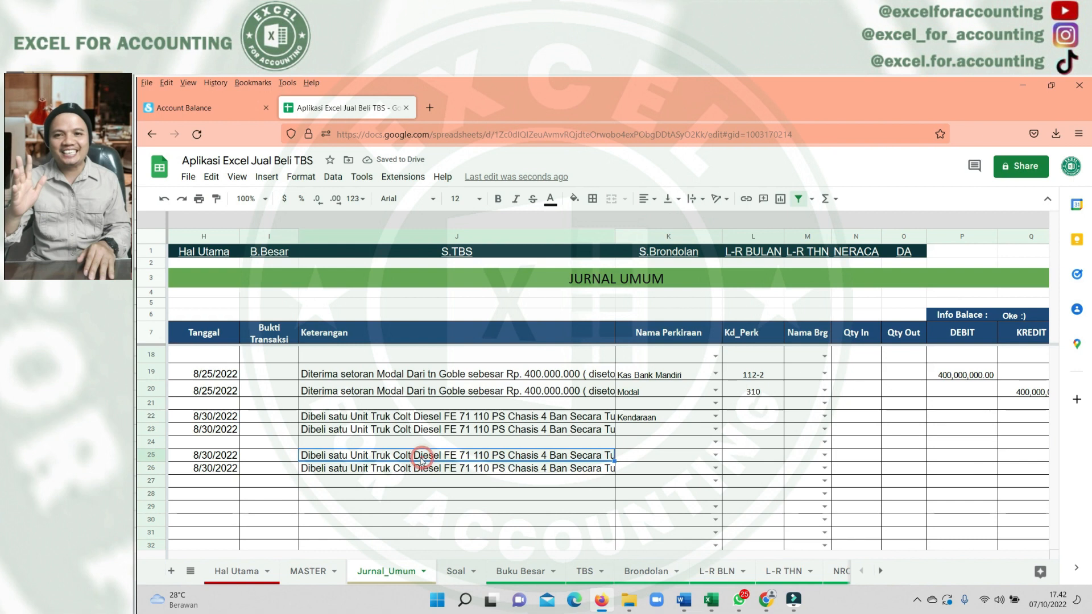
Clear the duplicate 8/30/2022 dates and truck purchase descriptions from Tanggal H24:H27 and Keterangan J24:J27
{"action": "left_click", "coordinate": [221, 454]}
{"action": "left_click_drag", "start_coordinate": [228, 479], "coordinate": [220, 442]}
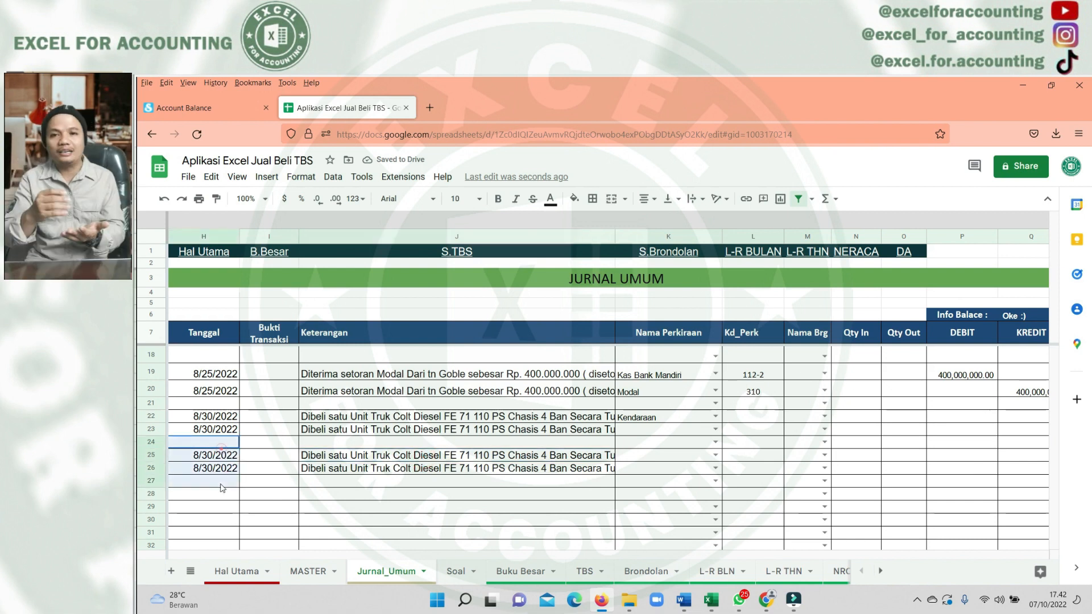
{"action": "key", "text": "Delete"}
{"action": "left_click_drag", "start_coordinate": [474, 442], "coordinate": [472, 485]}
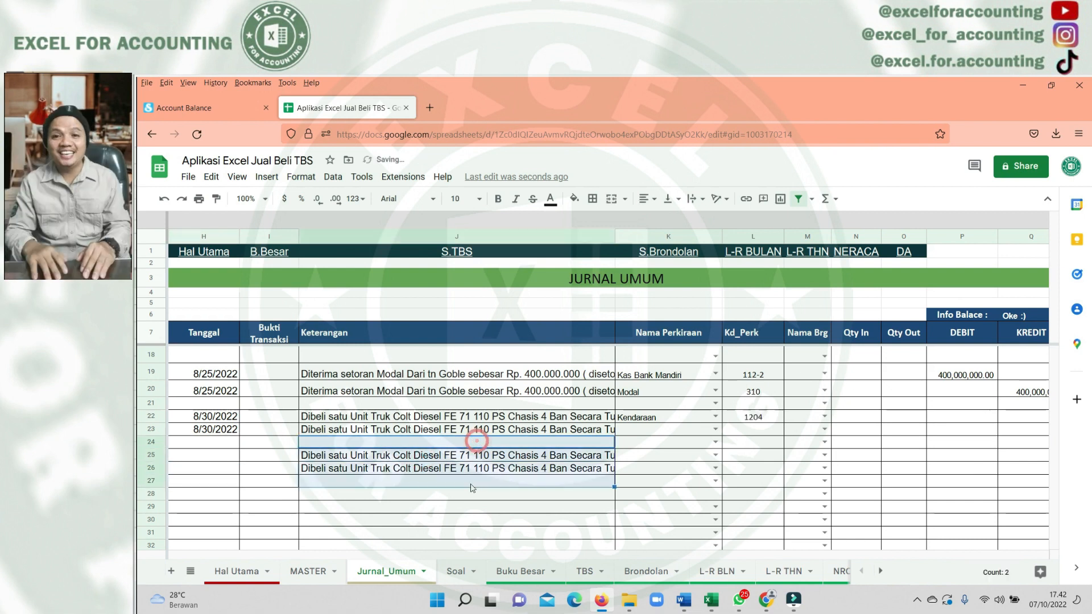
{"action": "key", "text": "Delete"}
{"action": "left_click", "coordinate": [481, 470]}
Assign the account PPN Masukan to the second 8/30/2022 truck purchase line in K23
{"action": "left_click", "coordinate": [655, 434]}
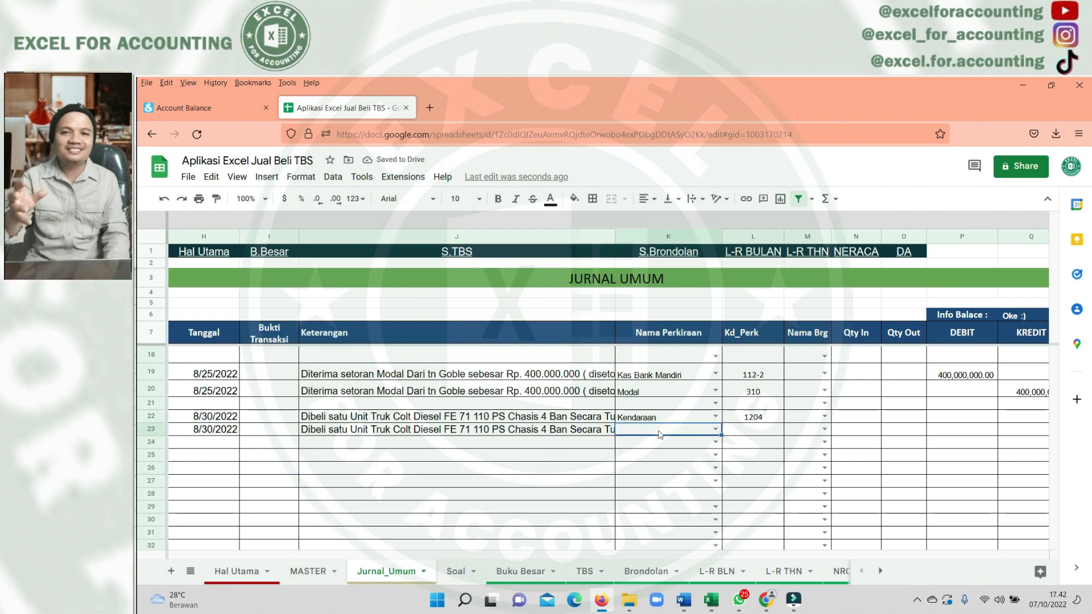
{"action": "type", "text": "ppn"}
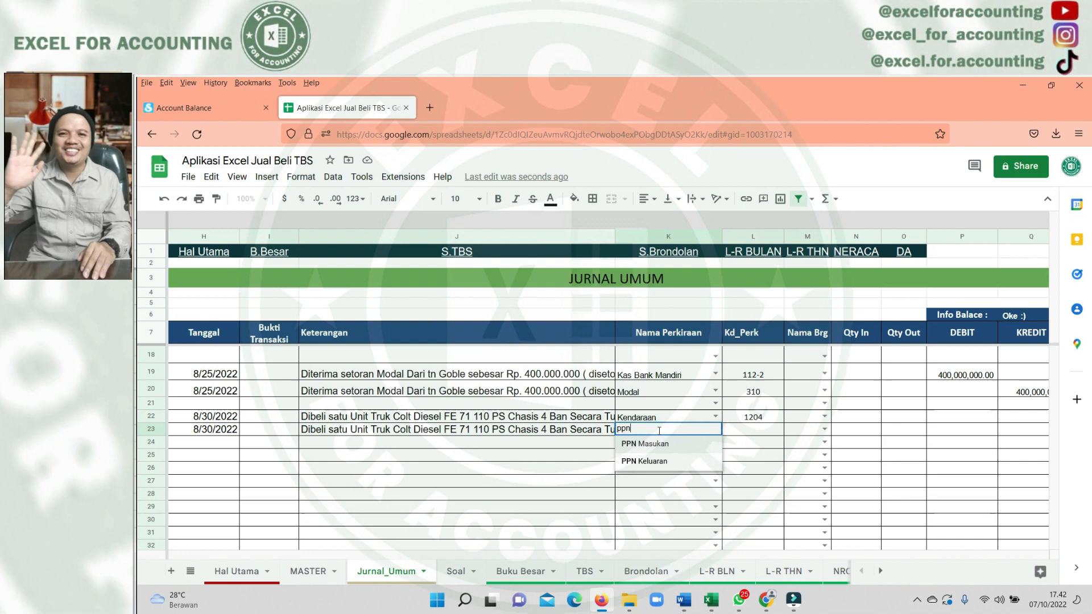
{"action": "left_click", "coordinate": [652, 443]}
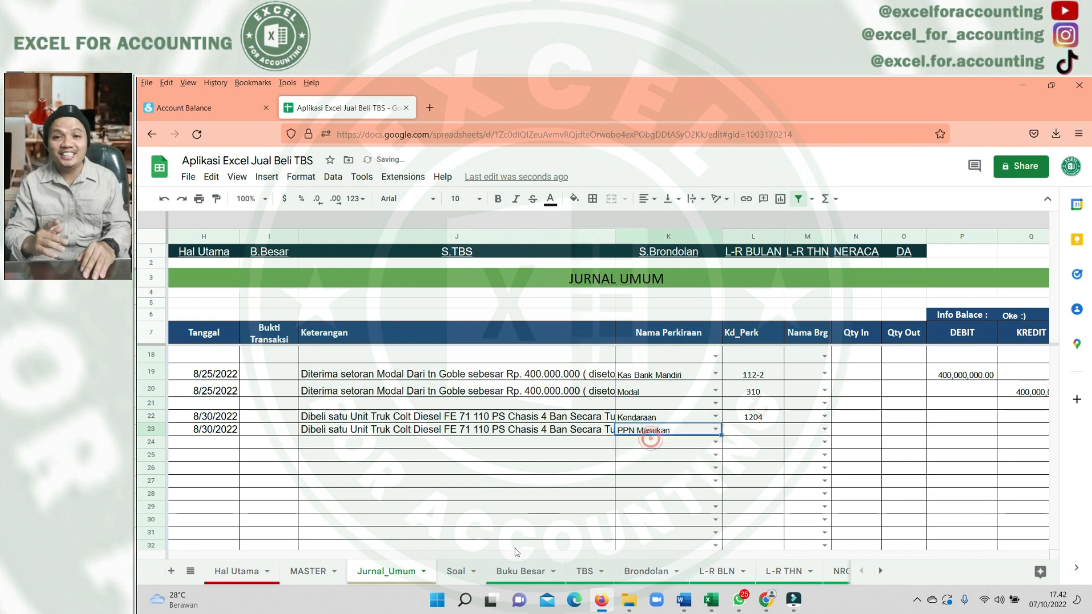
Review the truck purchase in Soal row 13, and enter the date 8/30/2022 for a third journal line in Jurnal_Umum H24
{"action": "left_click", "coordinate": [455, 570]}
{"action": "left_click", "coordinate": [411, 376]}
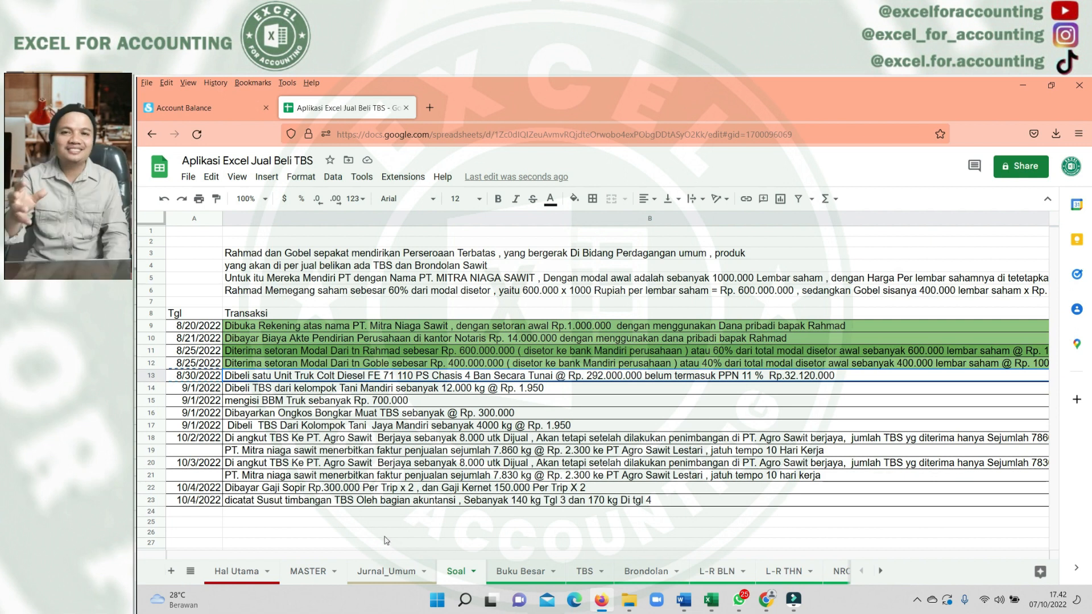
{"action": "left_click", "coordinate": [370, 572]}
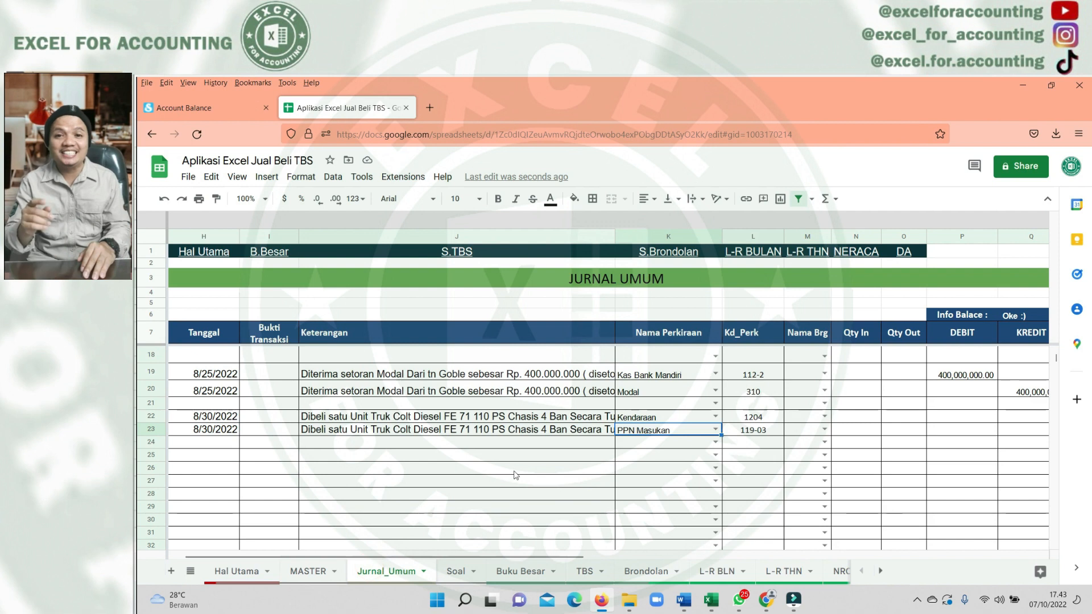
{"action": "left_click", "coordinate": [467, 444]}
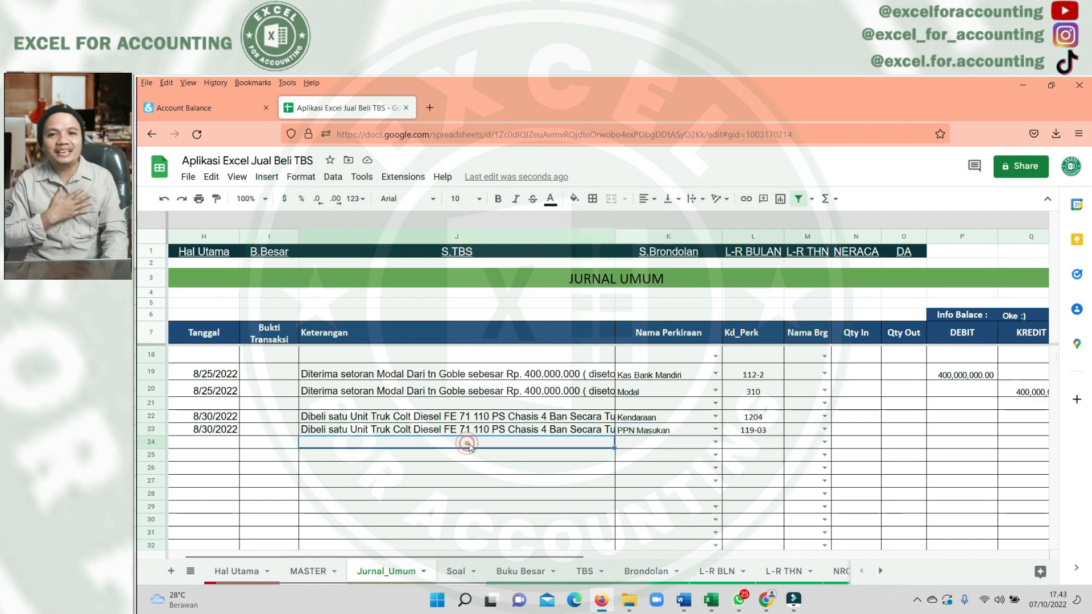
{"action": "left_click", "coordinate": [215, 434]}
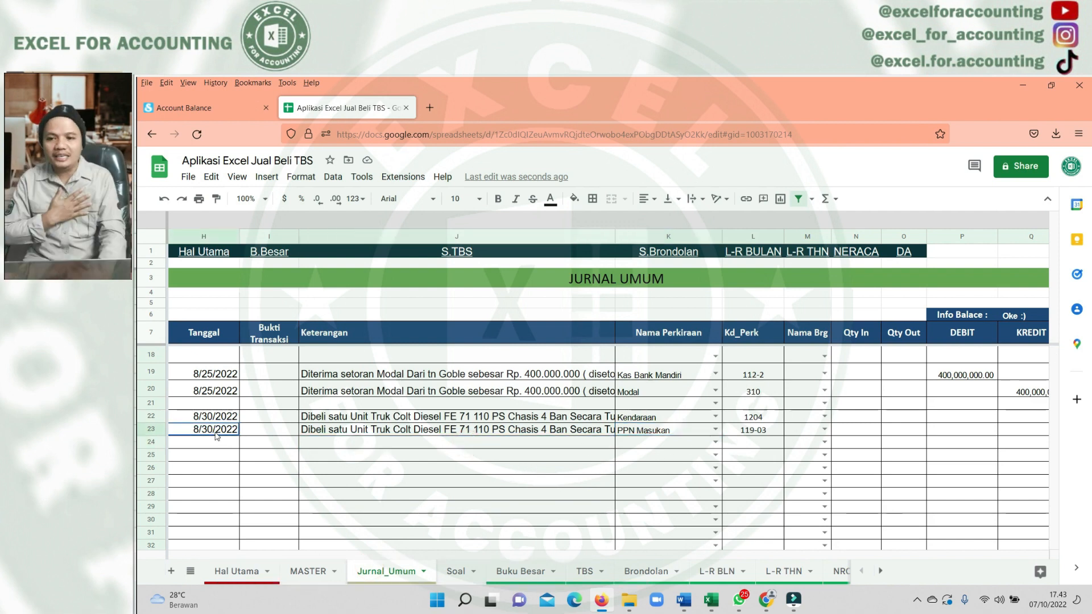
{"action": "left_click", "coordinate": [208, 444]}
{"action": "type", "text": "8/30/2022"}
Copy the truck purchase description from J23 into J24 and assign the account Kas Bank Mandiri in K24
{"action": "left_click", "coordinate": [343, 443]}
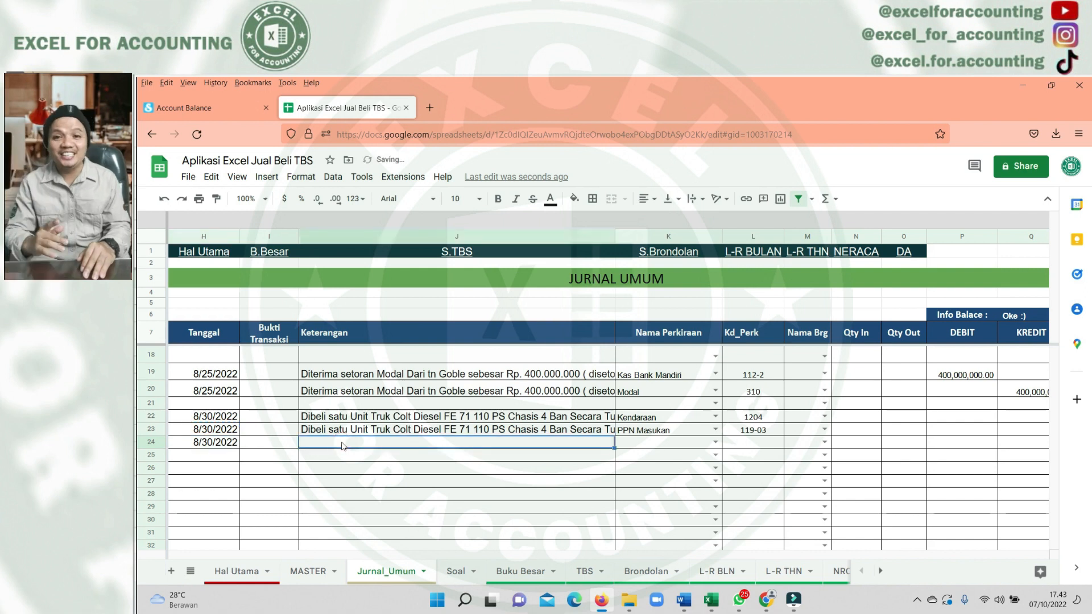
{"action": "left_click", "coordinate": [339, 435]}
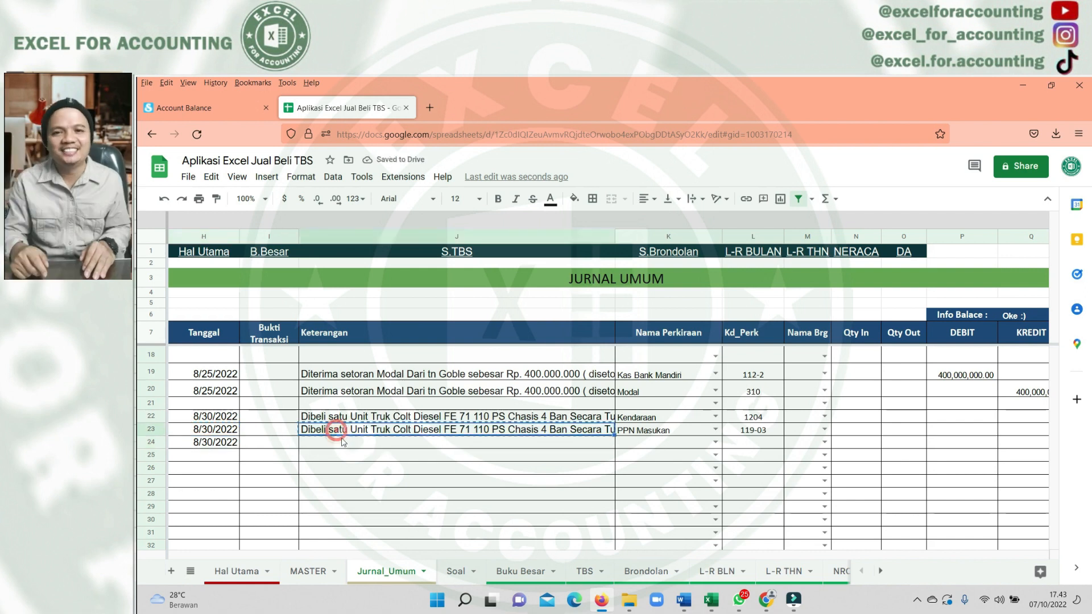
{"action": "left_click", "coordinate": [342, 443]}
{"action": "key", "text": "ctrl+v"}
{"action": "left_click", "coordinate": [659, 447]}
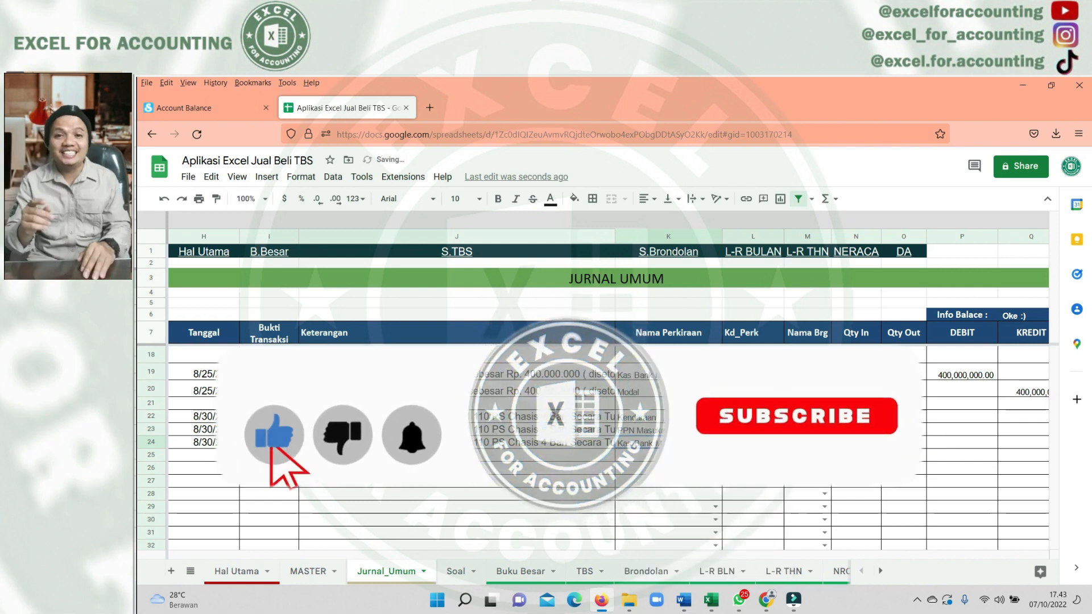
Check the truck price in the Soal sheet and enter 292,000,000 as the Kendaraan line's debit in P22 of Jurnal_Umum
{"action": "left_click", "coordinate": [940, 411]}
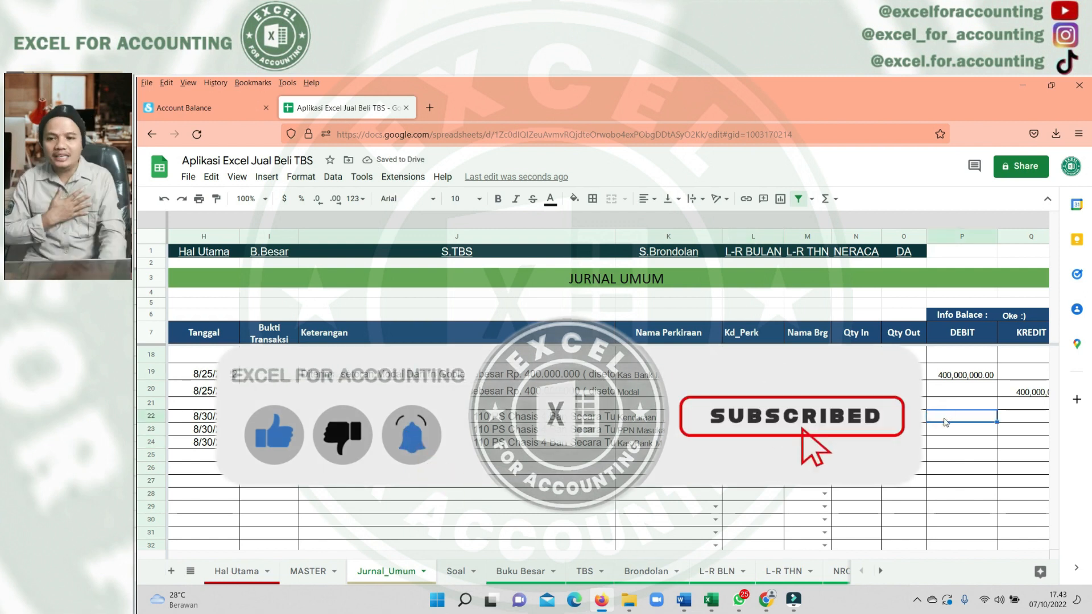
{"action": "key", "text": "Right"}
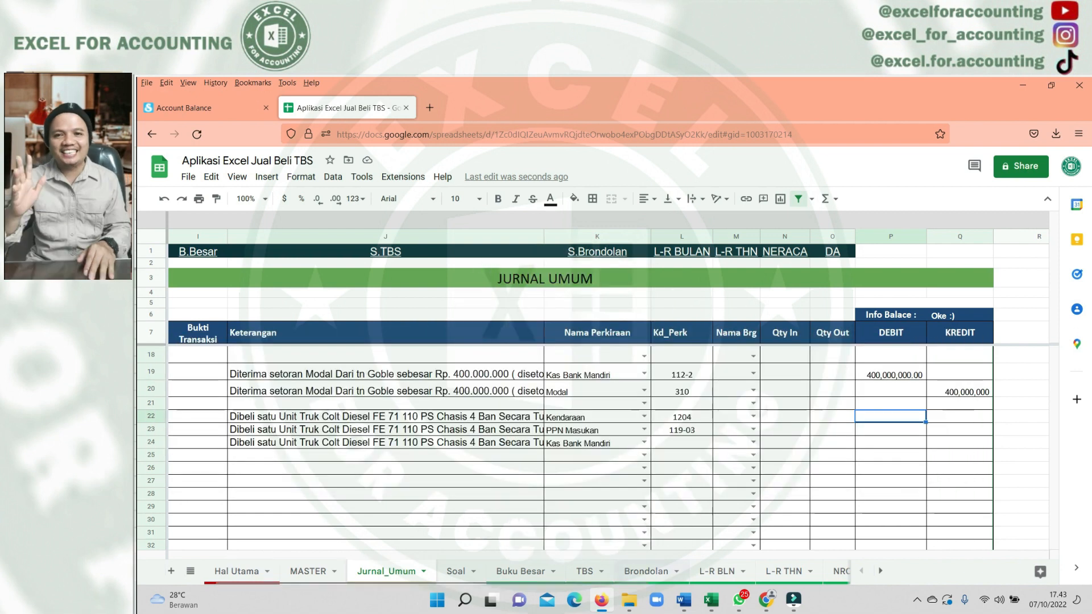
{"action": "left_click", "coordinate": [322, 567]}
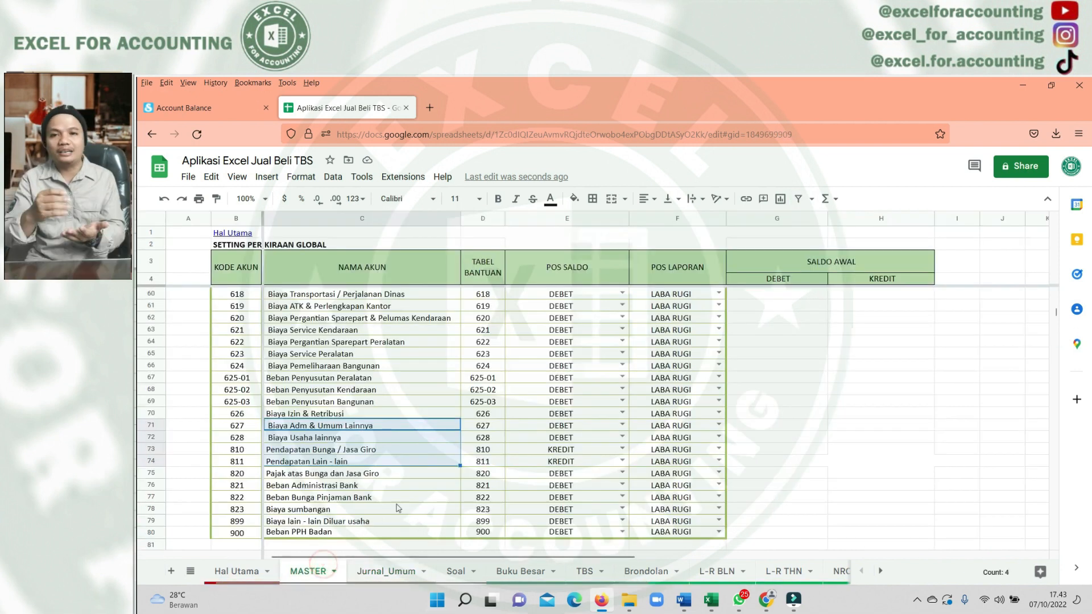
{"action": "left_click", "coordinate": [455, 570]}
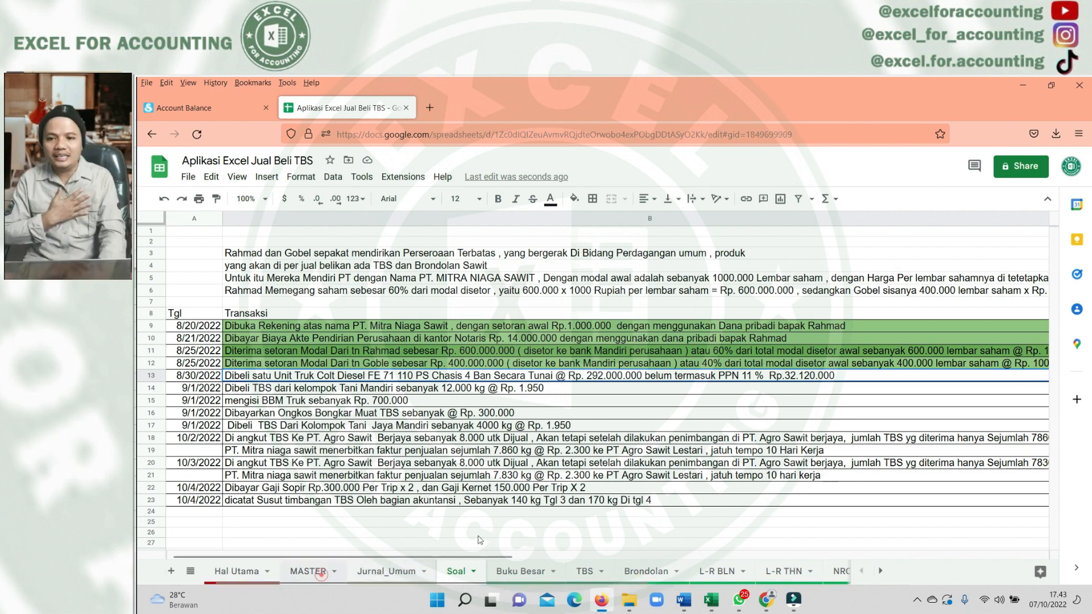
{"action": "left_click", "coordinate": [318, 573]}
{"action": "left_click", "coordinate": [361, 577]}
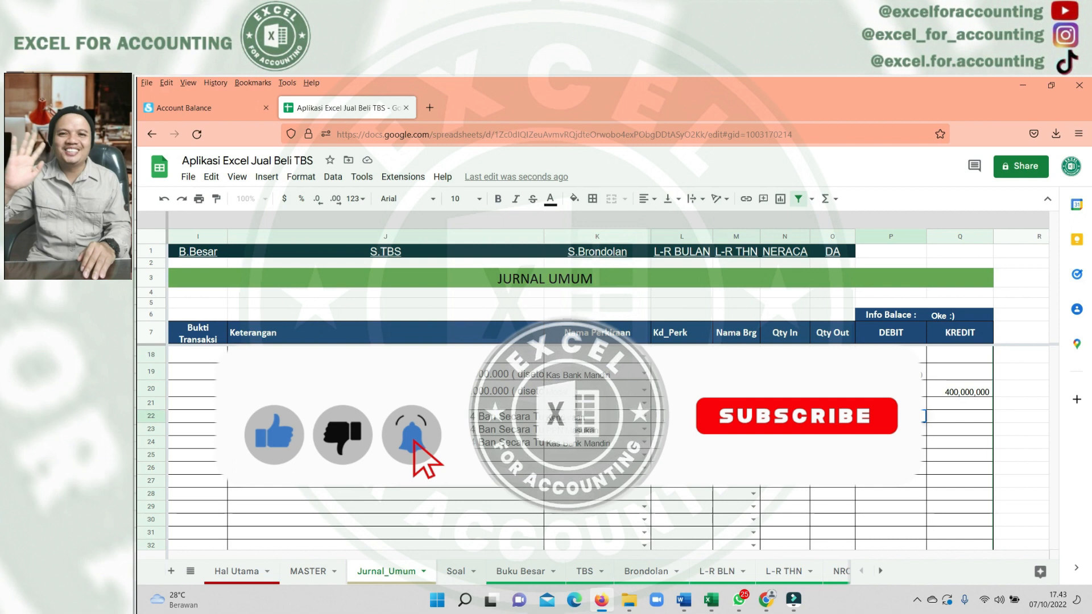
{"action": "left_click", "coordinate": [890, 454]}
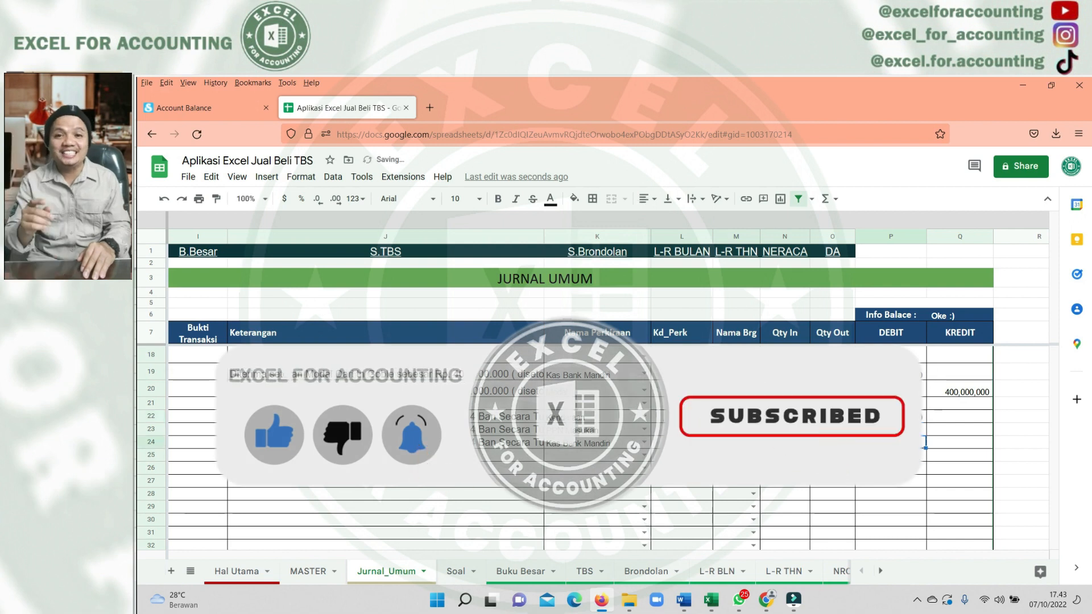
Calculate the PPN Masukan debit in P23 as 11% of the truck price with =P22*11%
{"action": "key", "text": "Up"}
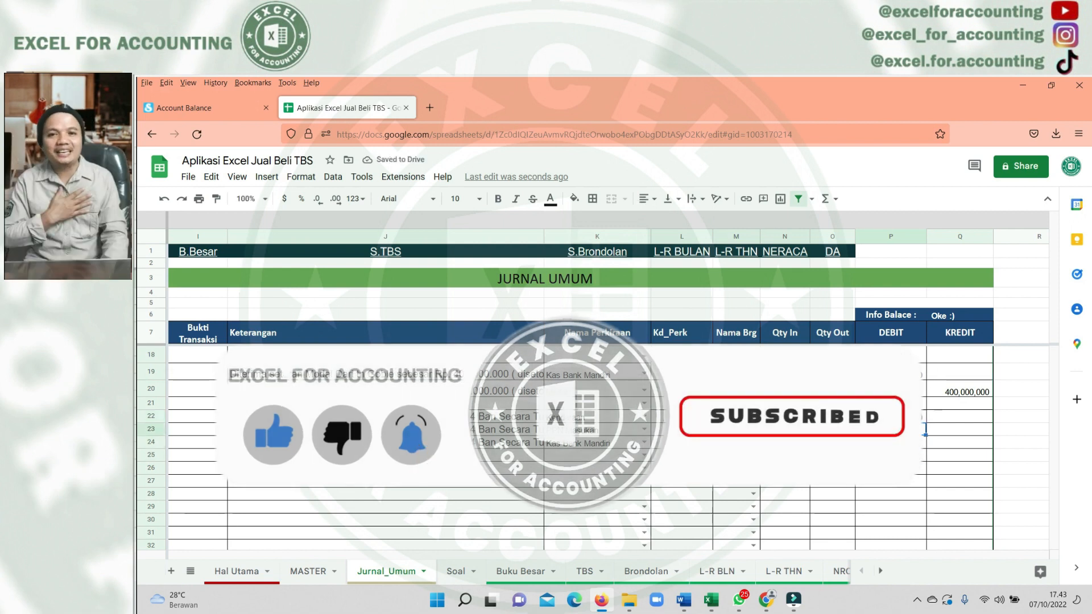
{"action": "type", "text": "="}
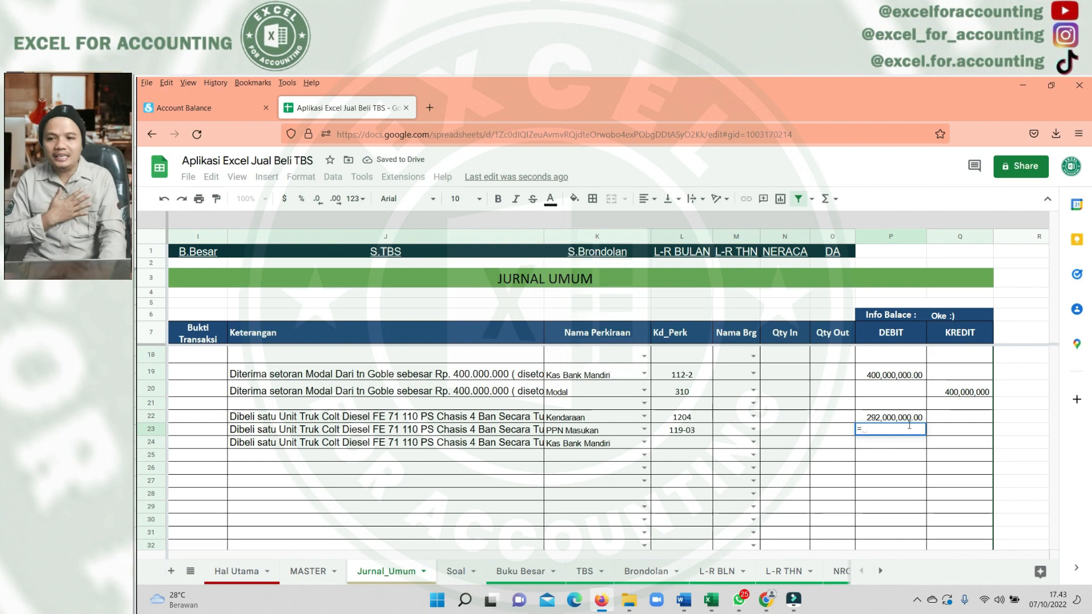
{"action": "left_click", "coordinate": [904, 418]}
{"action": "type", "text": "*11%"}
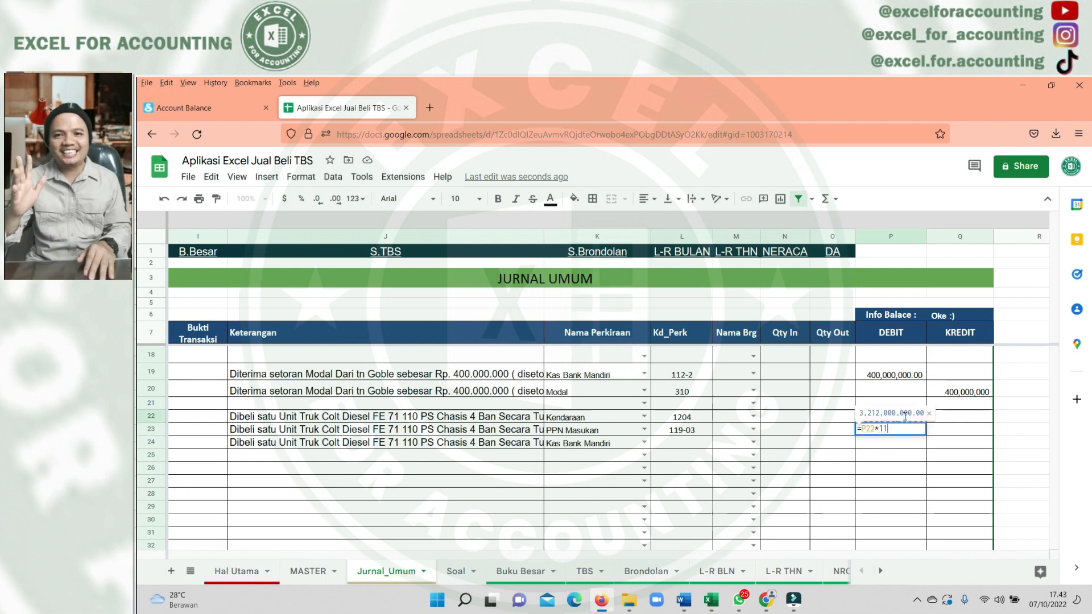
{"action": "key", "text": "Return"}
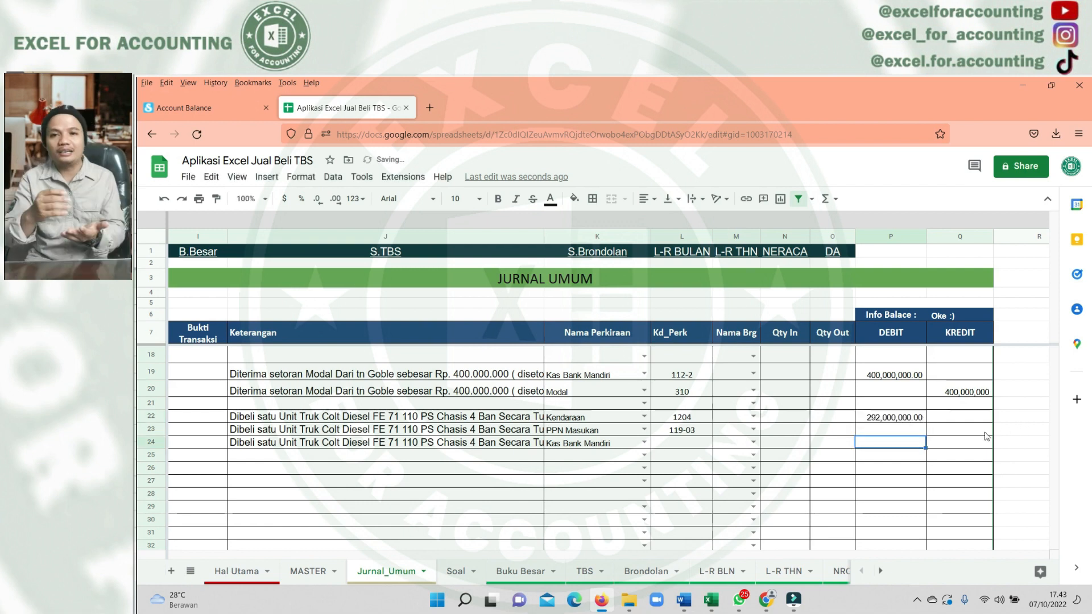
Calculate the Kas Bank Mandiri credit in Q24 as the sum of the two truck purchase debits with =P22+P23
{"action": "left_click", "coordinate": [968, 446]}
{"action": "type", "text": "="}
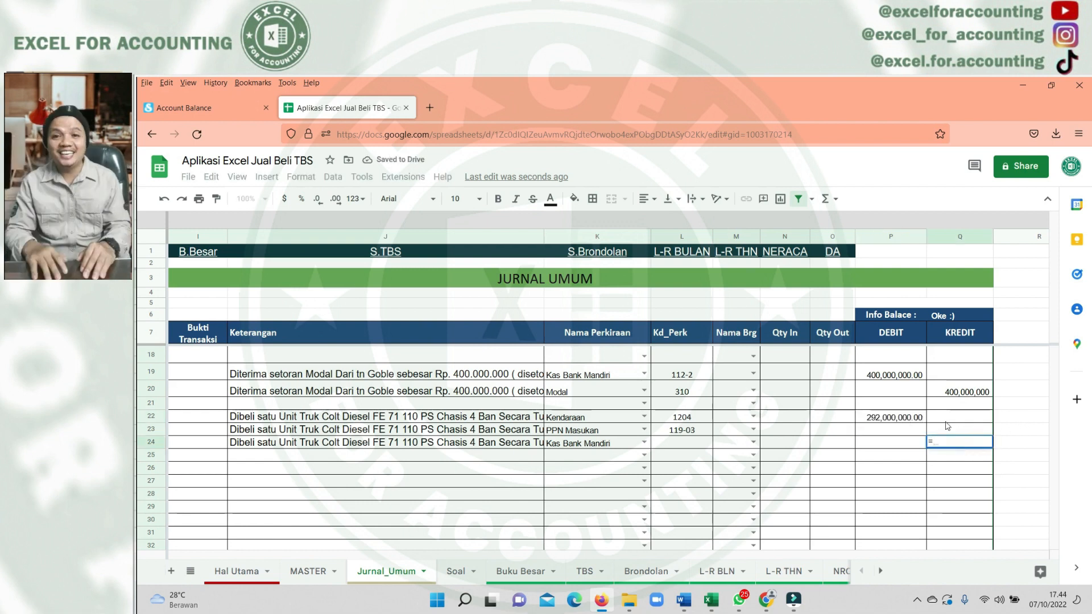
{"action": "left_click", "coordinate": [903, 418]}
{"action": "type", "text": "+"}
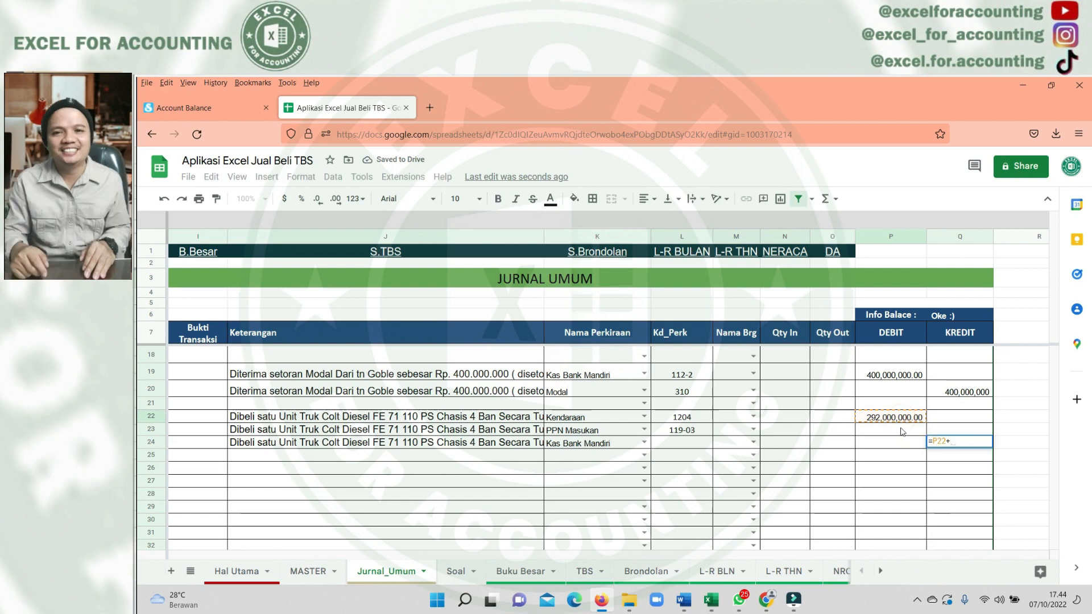
{"action": "left_click", "coordinate": [901, 430]}
{"action": "key", "text": "Return"}
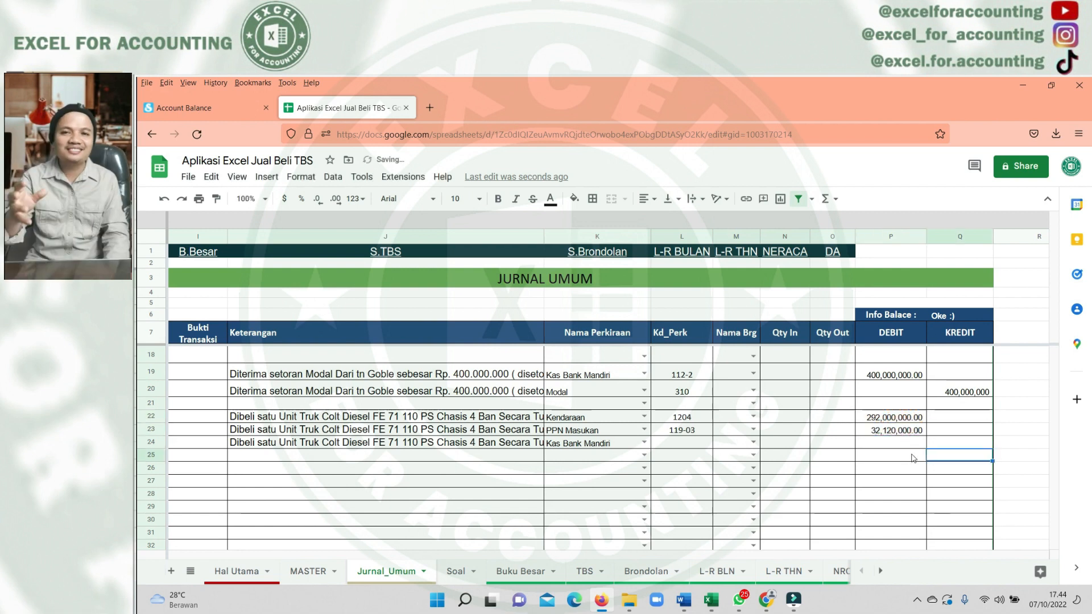
Check the Kas Bank Mandiri account code in the MASTER sheet and review the truck purchase lines' accounts and codes in Jurnal_Umum
{"action": "left_click", "coordinate": [910, 456]}
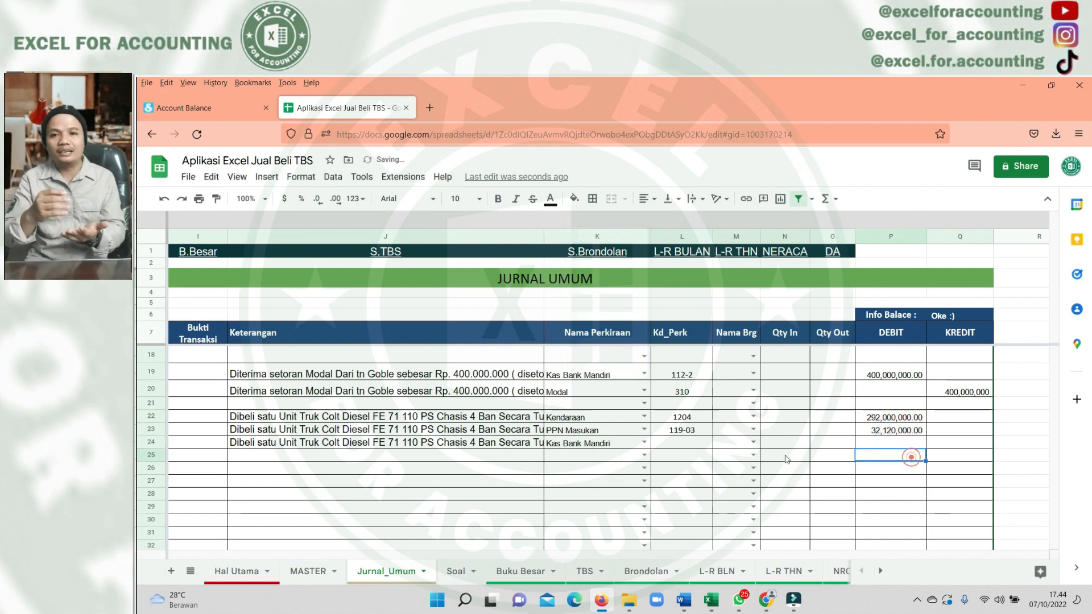
{"action": "left_click", "coordinate": [674, 445]}
{"action": "left_click", "coordinate": [679, 479]}
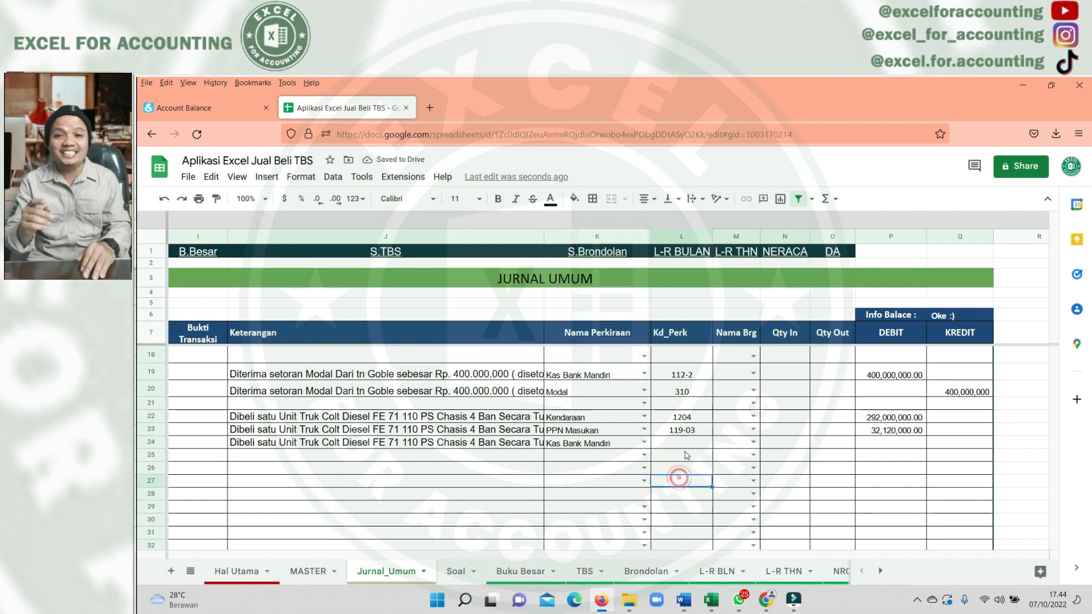
{"action": "left_click", "coordinate": [764, 470]}
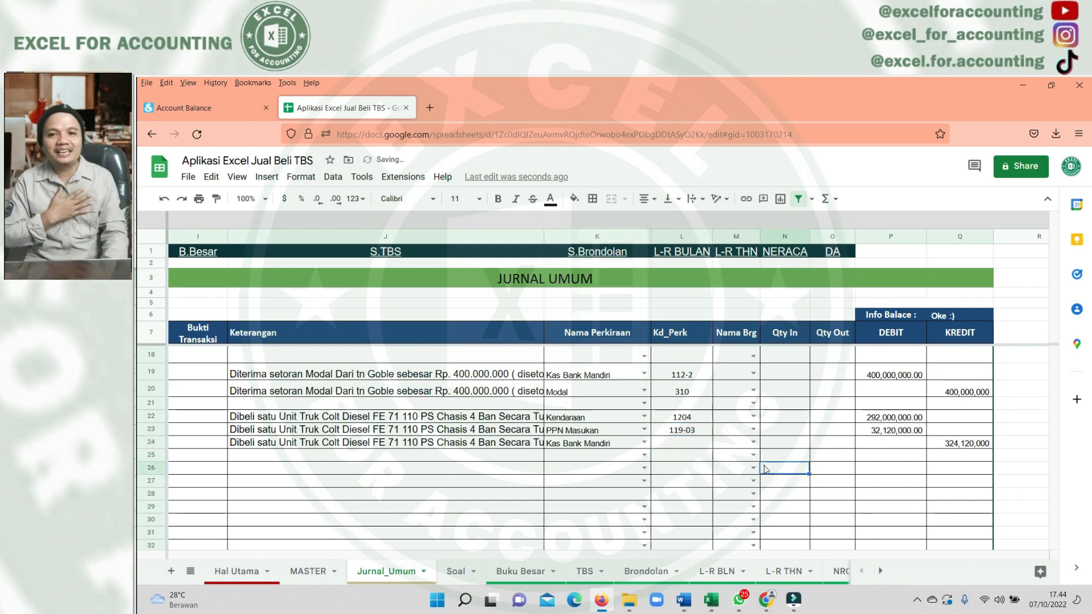
{"action": "left_click", "coordinate": [680, 453]}
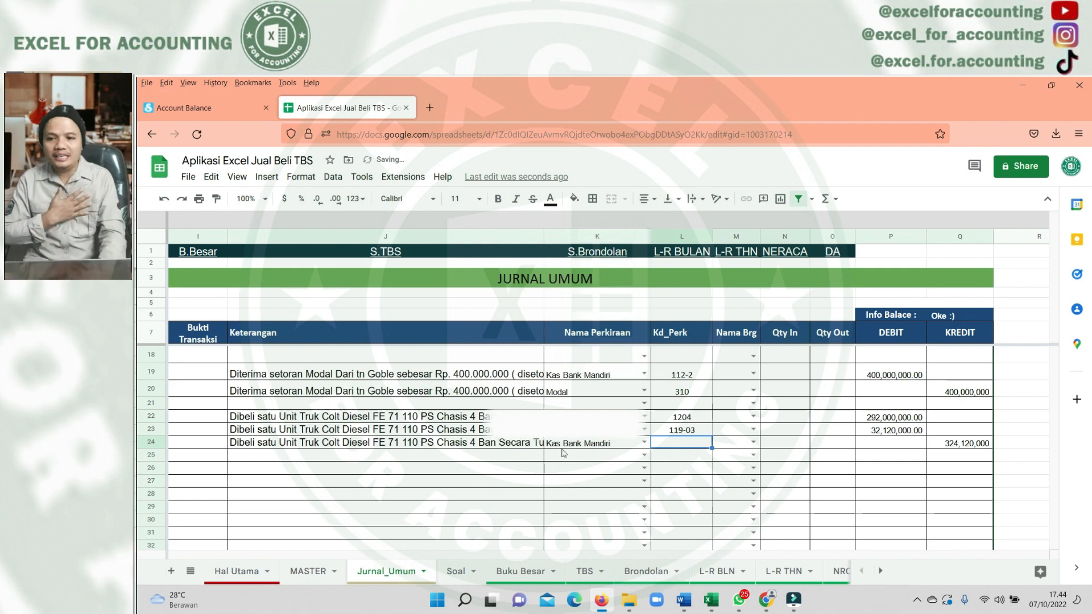
{"action": "left_click", "coordinate": [597, 455]}
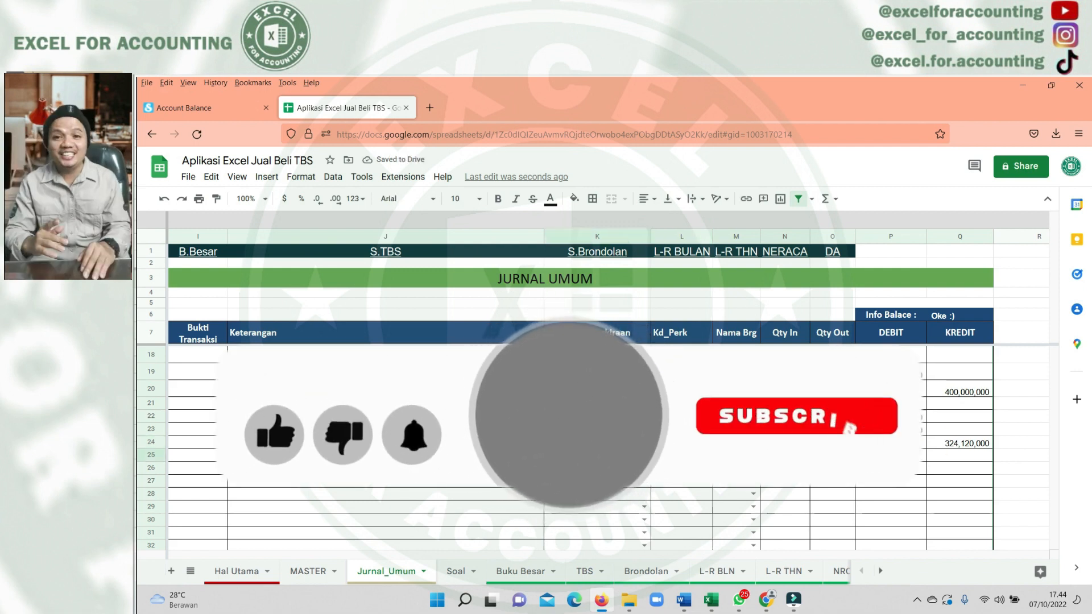
{"action": "left_click", "coordinate": [309, 571]}
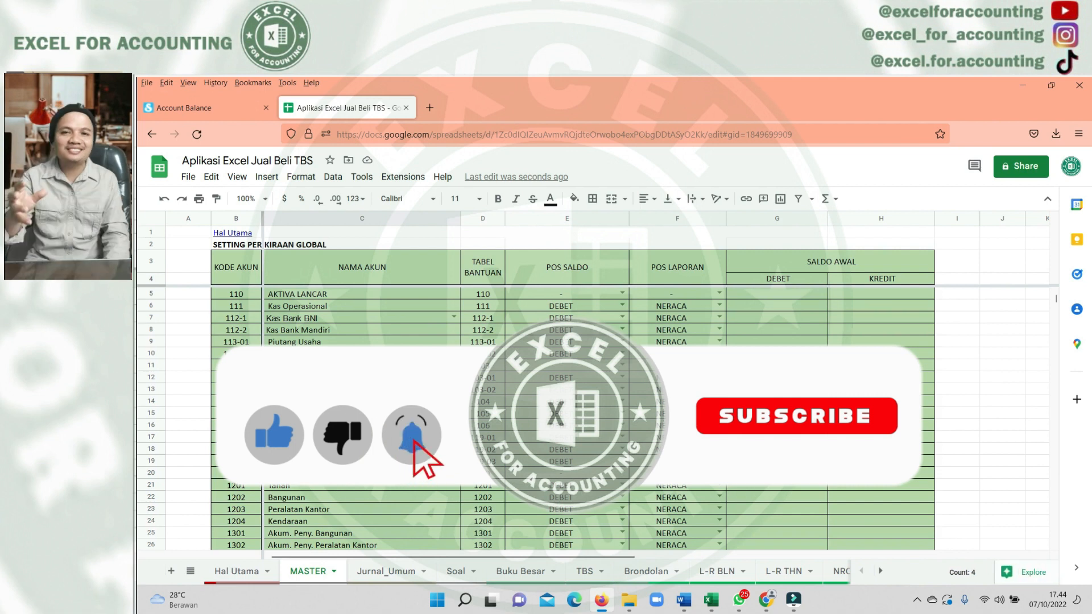
{"action": "left_click", "coordinate": [371, 328]}
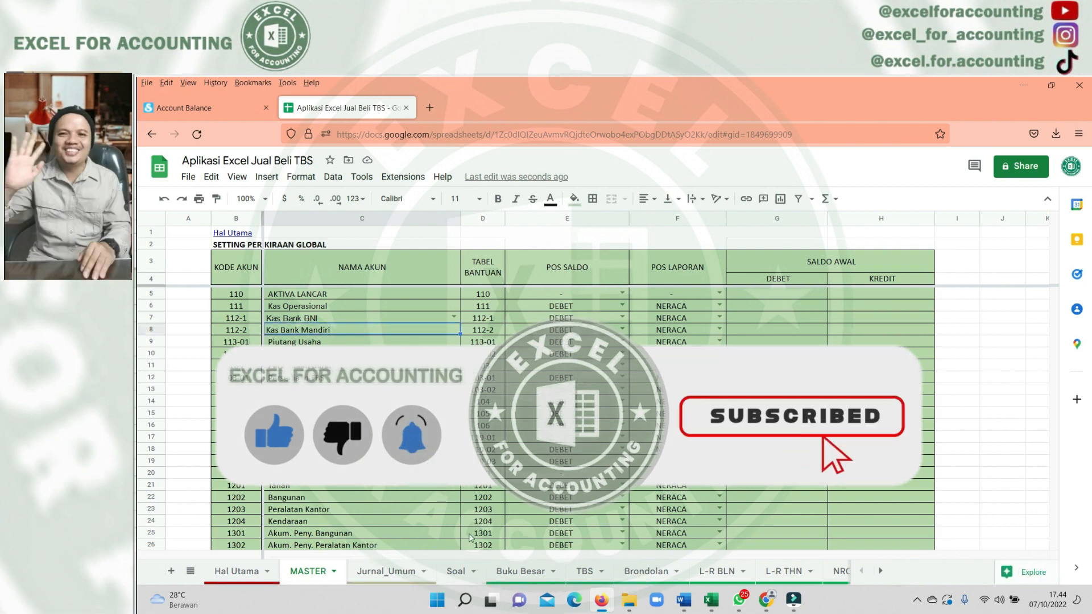
{"action": "left_click", "coordinate": [392, 571]}
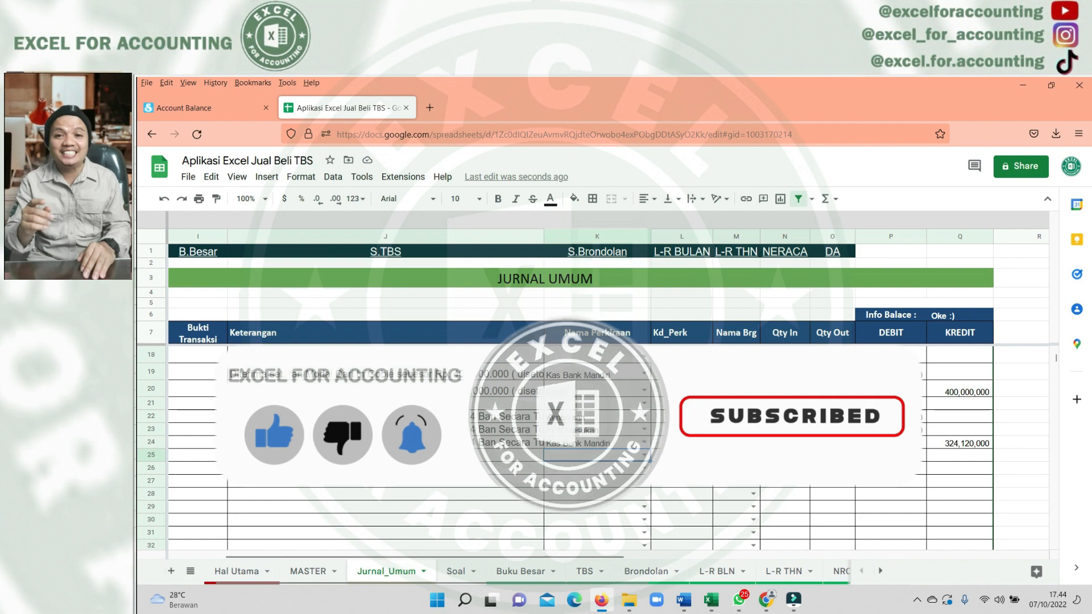
{"action": "left_click", "coordinate": [326, 455]}
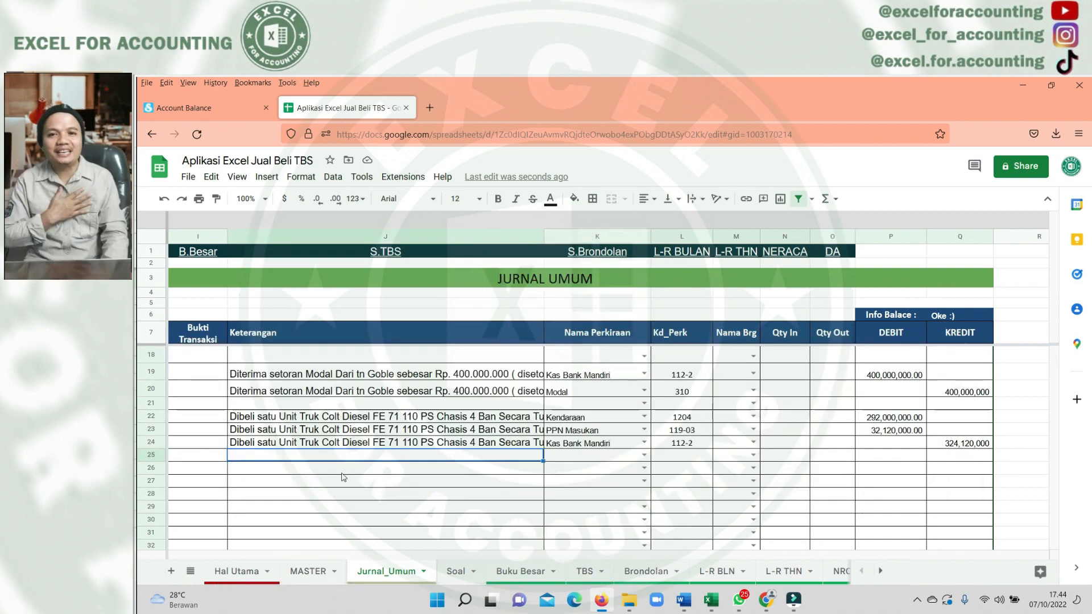
{"action": "scroll", "coordinate": [471, 430], "scroll_direction": "left", "scroll_amount": 3}
{"action": "left_click", "coordinate": [680, 418]}
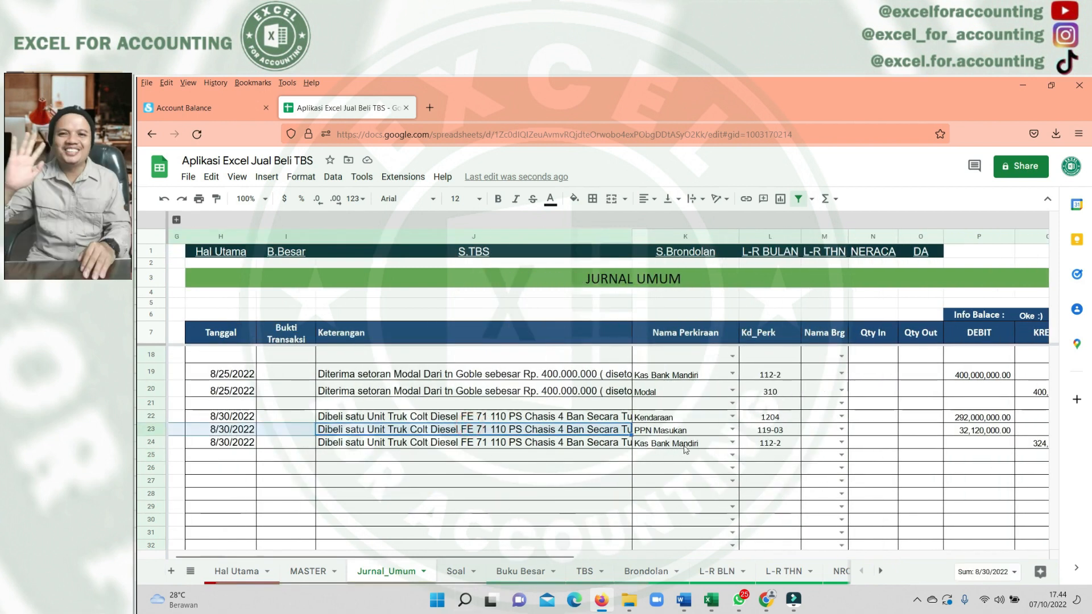
Review the account, code and credit of the truck purchase's Kas Bank Mandiri line in row 24 of Jurnal_Umum
{"action": "left_click", "coordinate": [676, 431]}
{"action": "left_click", "coordinate": [675, 447]}
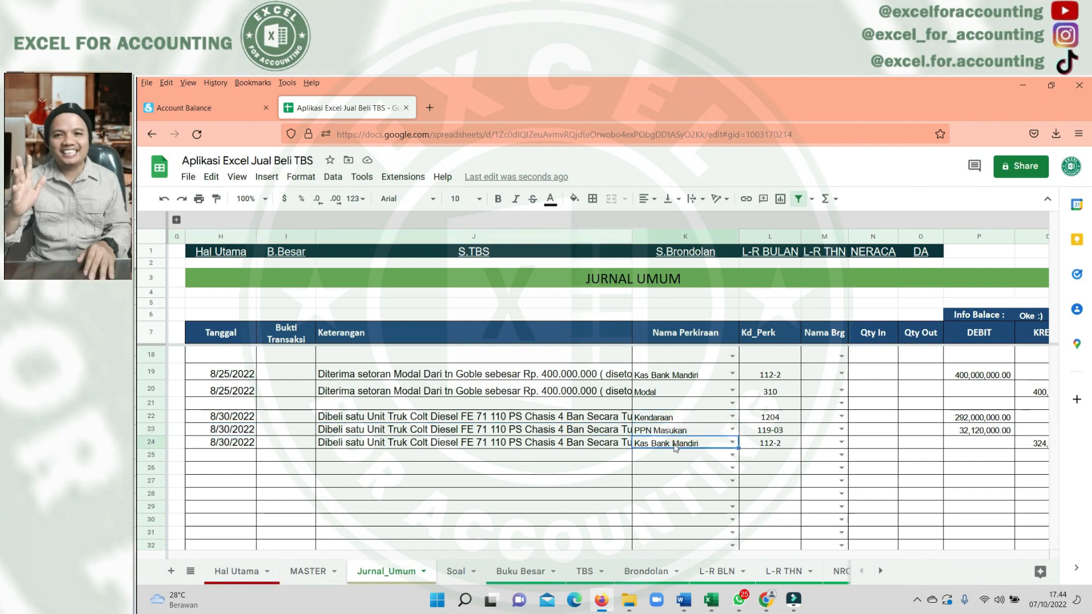
{"action": "key", "text": "Right"}
{"action": "key", "text": "Right"}
{"action": "key", "text": "Right"}
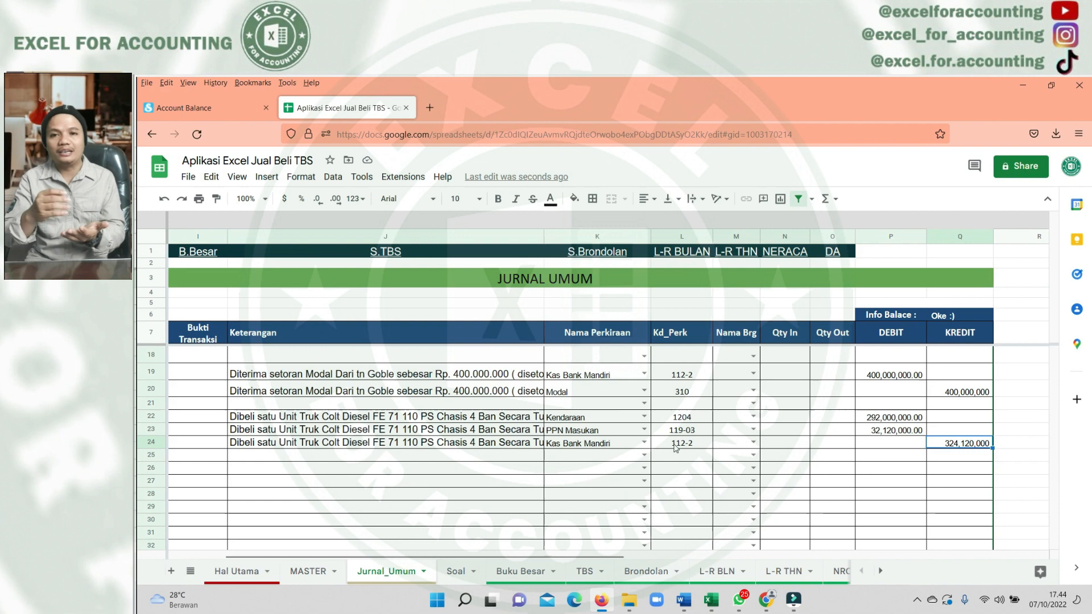
{"action": "key", "text": "Home"}
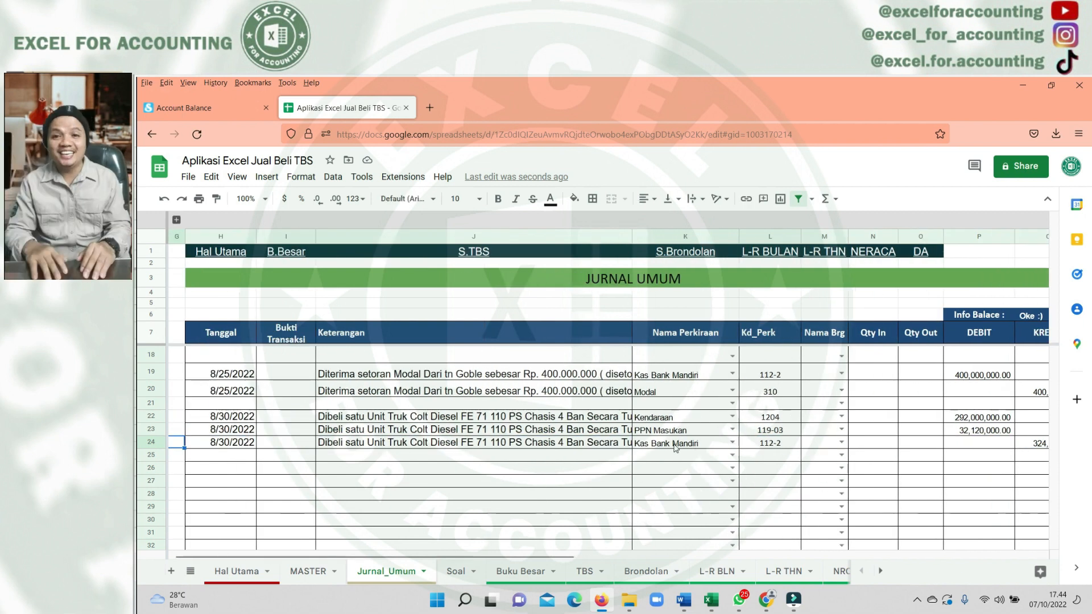
Copy the truck purchase description from J22 of Jurnal_Umum into the first KENDARAAN row, B21, of the DA sheet
{"action": "mouse_move", "coordinate": [927, 252]}
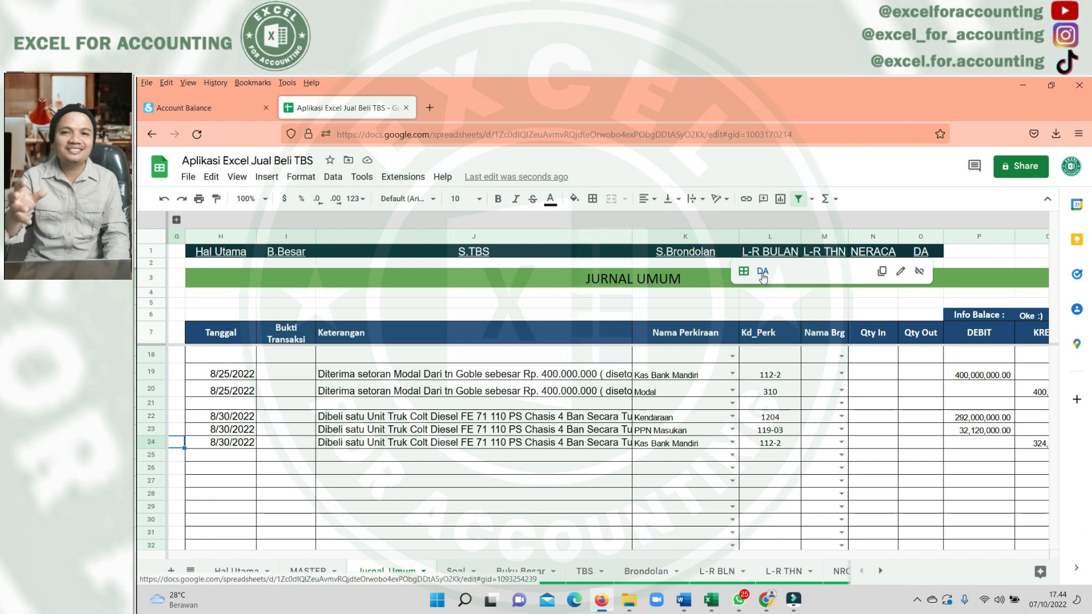
{"action": "left_click", "coordinate": [493, 415]}
{"action": "left_click", "coordinate": [588, 431]}
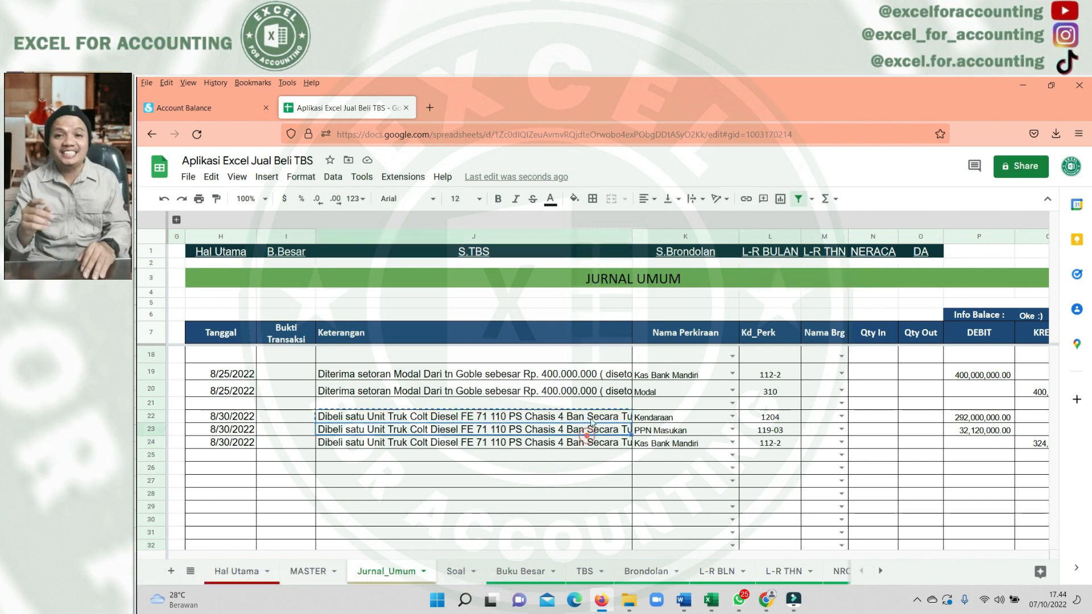
{"action": "left_click", "coordinate": [920, 251]}
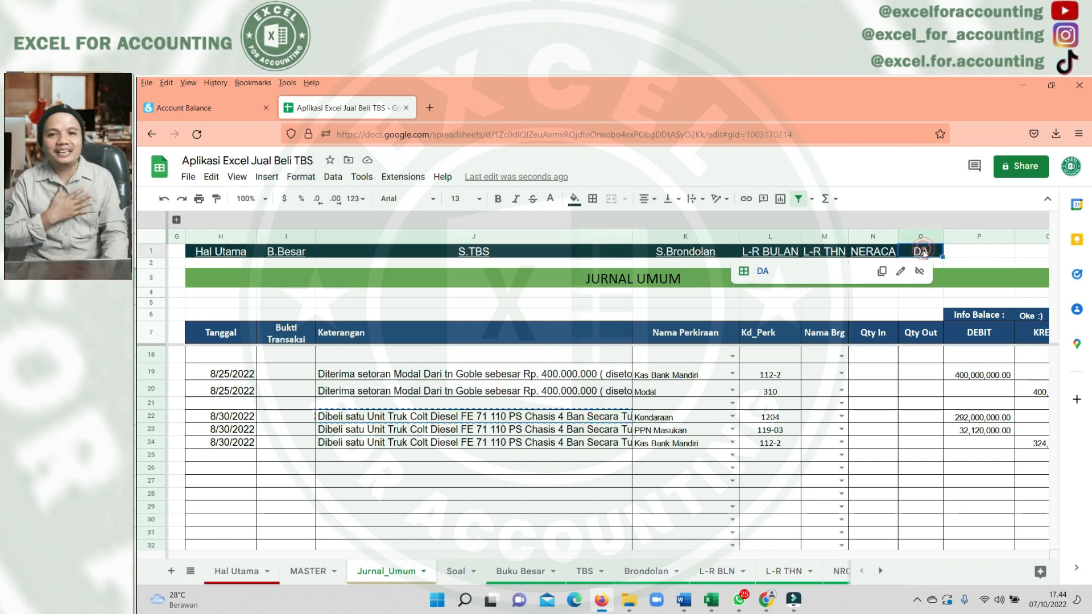
{"action": "left_click", "coordinate": [762, 272]}
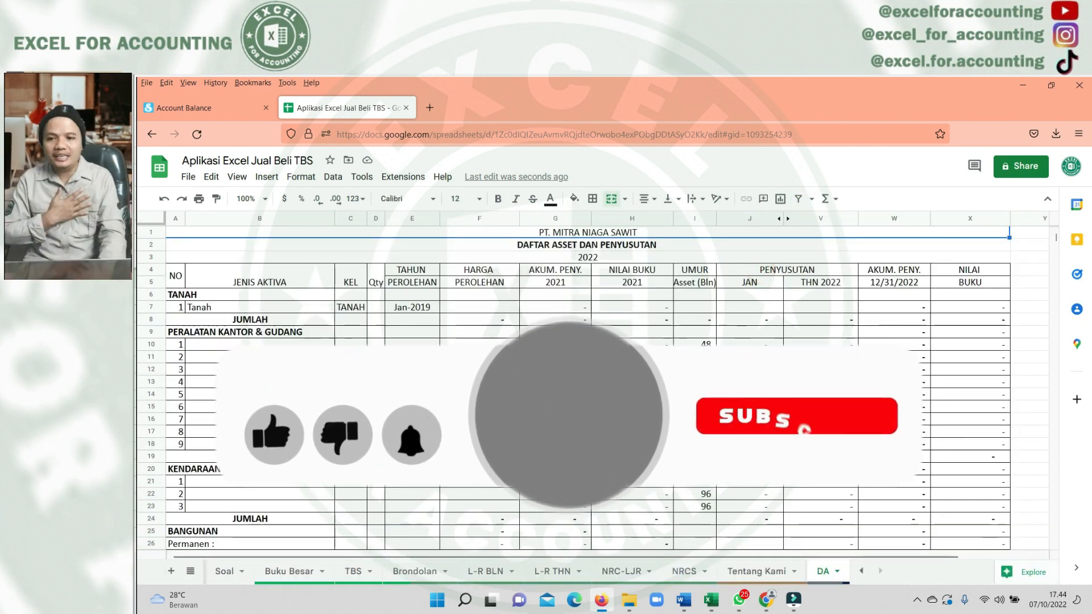
{"action": "left_click", "coordinate": [264, 333]}
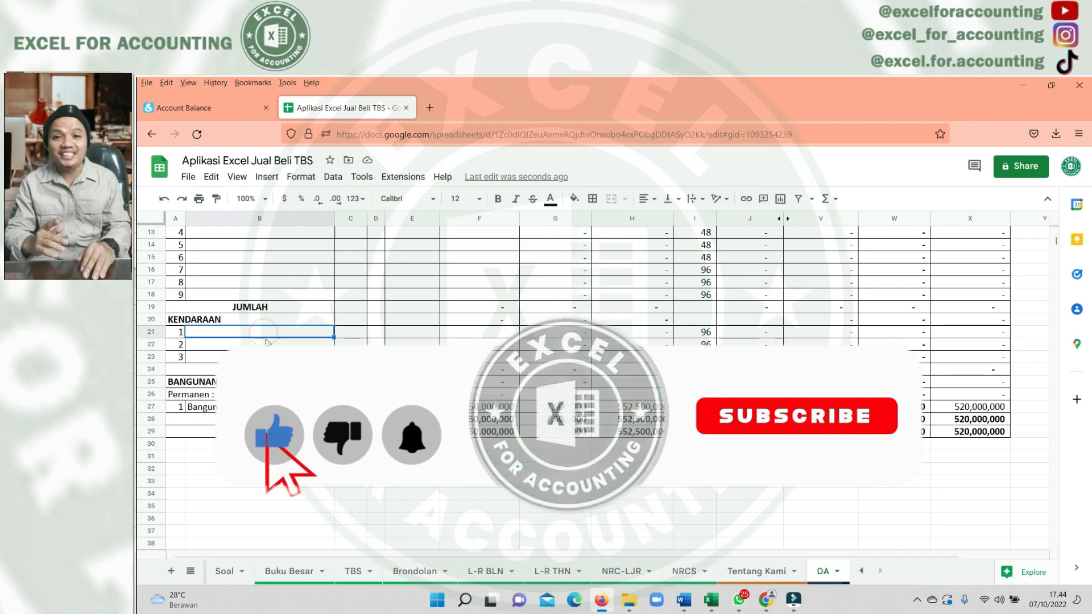
{"action": "type", "text": "Dibeli satu Unit Truk Colt Diesel FE 71 110 PS Chasis 4 Ban Secara Tunai"}
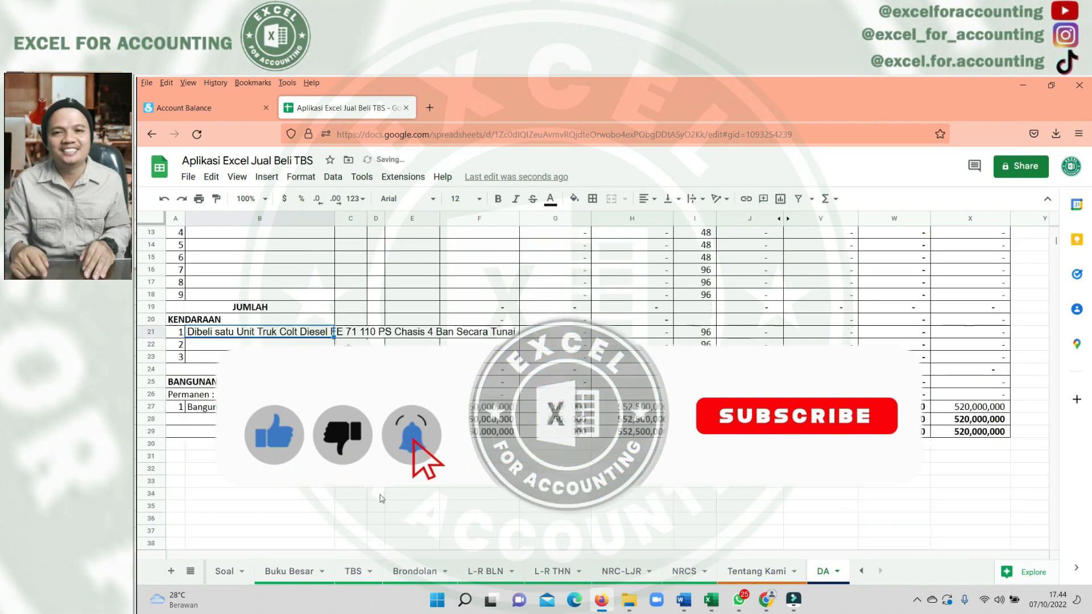
Clear the existing building's name and acquisition price in row 27 of the DA sheet
{"action": "left_click", "coordinate": [259, 406]}
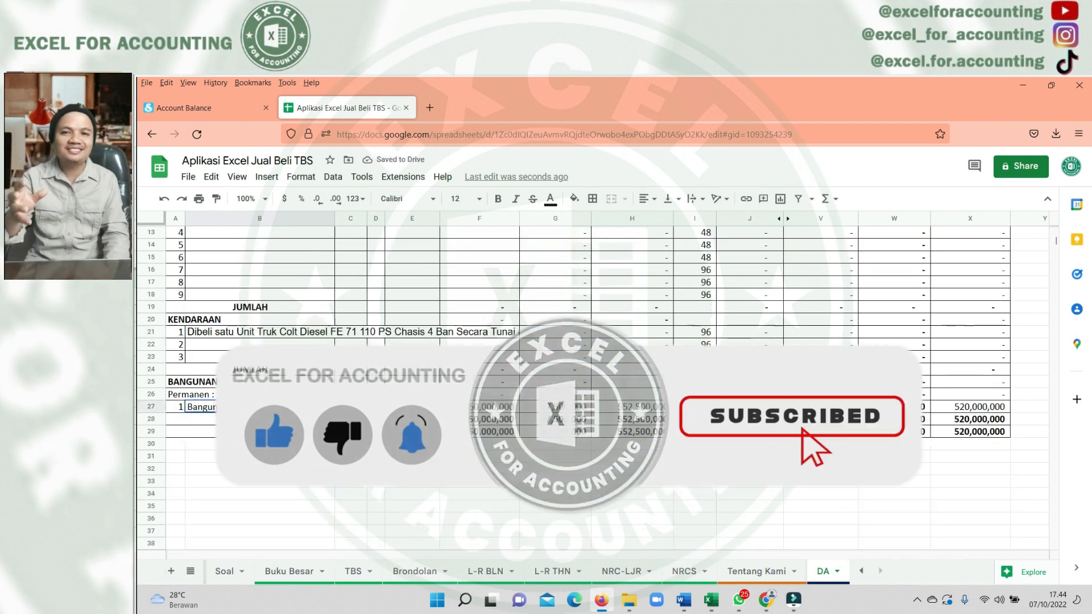
{"action": "key", "text": "Delete"}
{"action": "left_click", "coordinate": [375, 406]}
{"action": "left_click", "coordinate": [350, 407]}
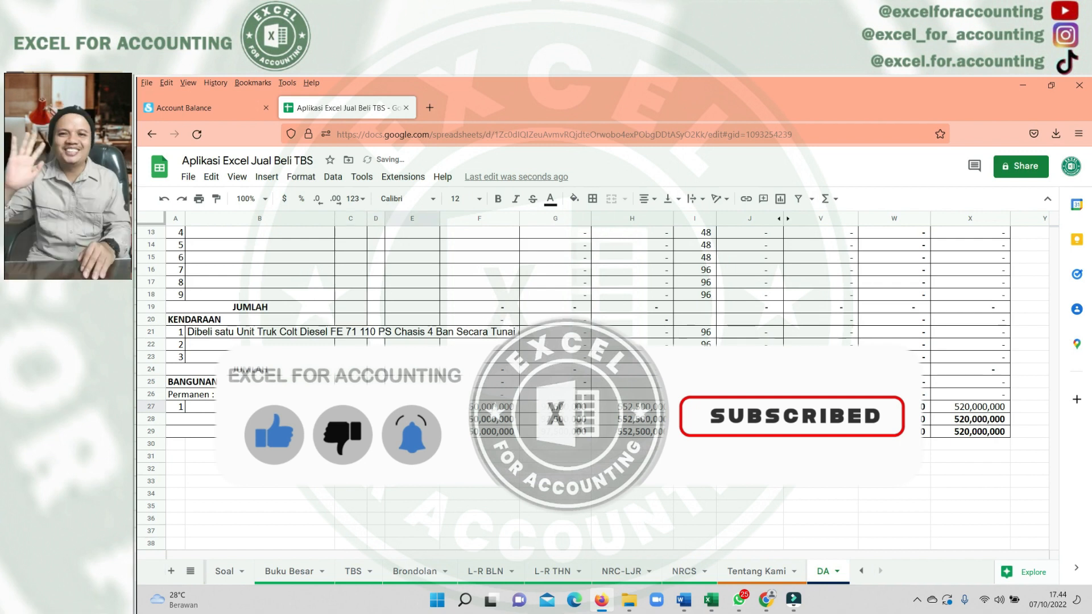
{"action": "left_click", "coordinate": [466, 406]}
{"action": "key", "text": "Delete"}
{"action": "left_click", "coordinate": [460, 452]}
{"action": "scroll", "coordinate": [404, 422], "scroll_direction": "up", "scroll_amount": 2}
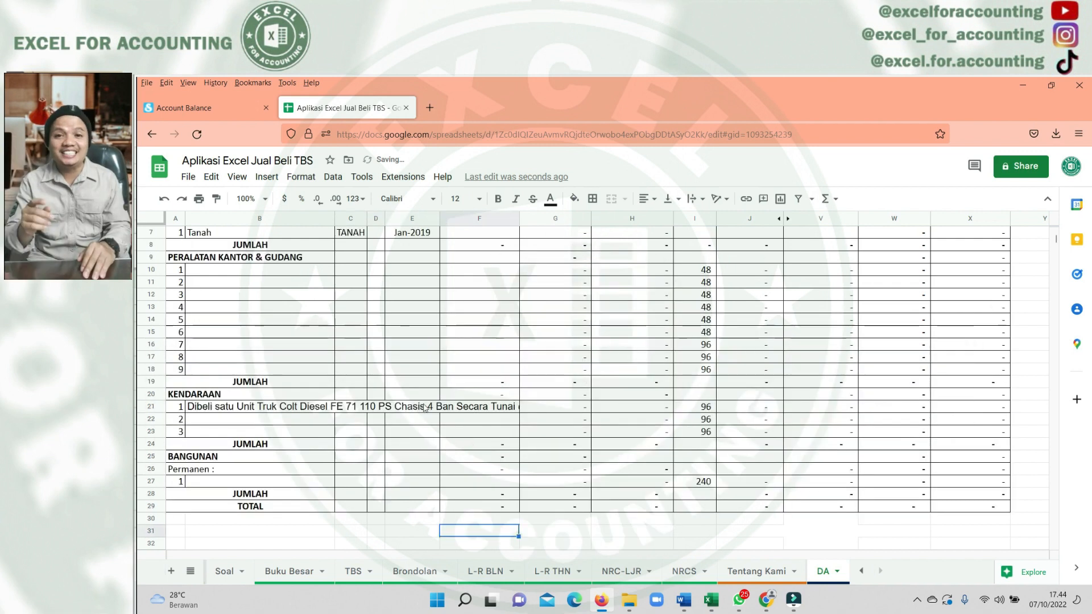
Shorten the vehicle name in B21 to "Truk Colt Diesel FE 71 110 PS Chasis 4 Ban"
{"action": "left_click", "coordinate": [284, 407]}
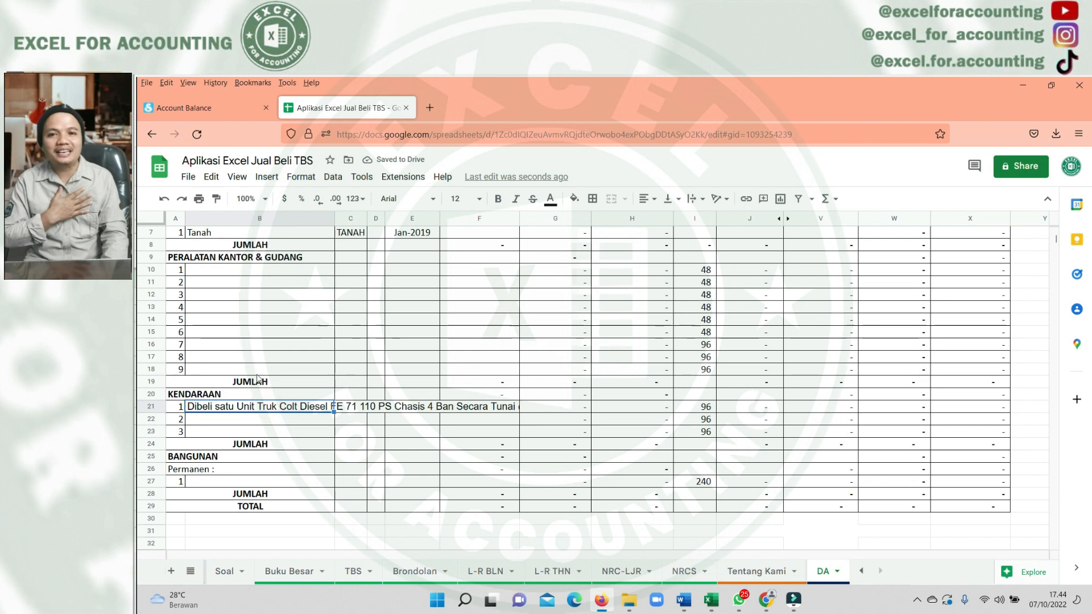
{"action": "scroll", "coordinate": [273, 371], "scroll_direction": "up", "scroll_amount": 2}
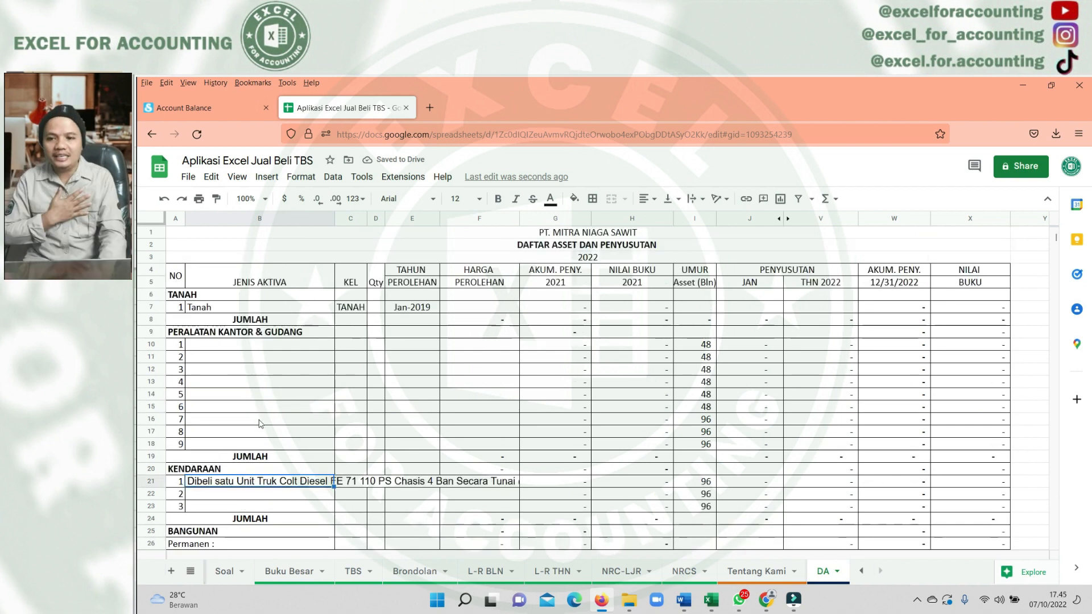
{"action": "double_click", "coordinate": [251, 480]}
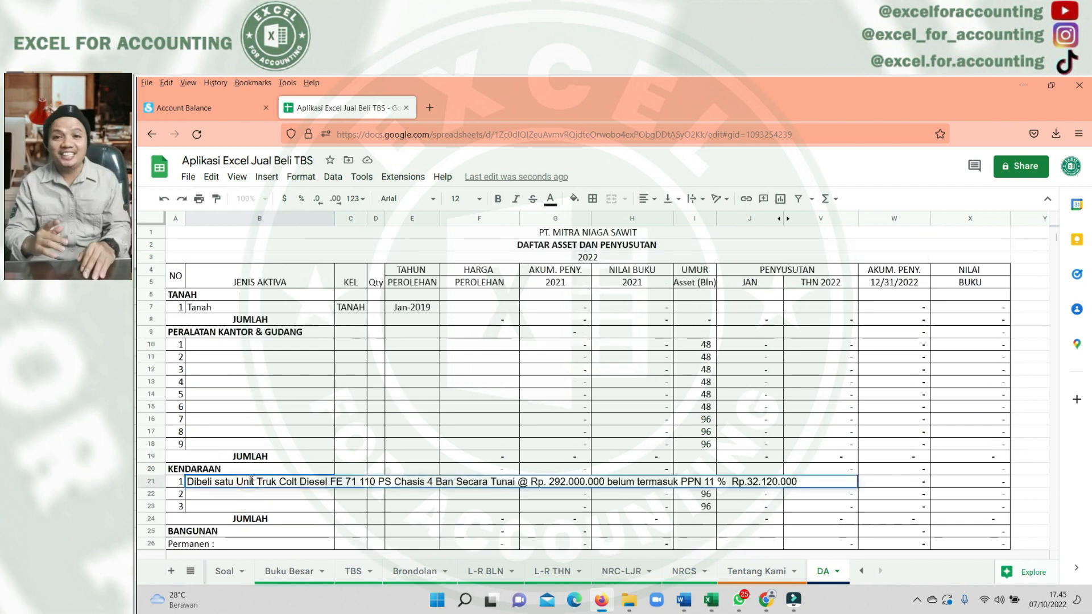
{"action": "left_click_drag", "start_coordinate": [258, 482], "coordinate": [187, 481]}
{"action": "key", "text": "BackSpace"}
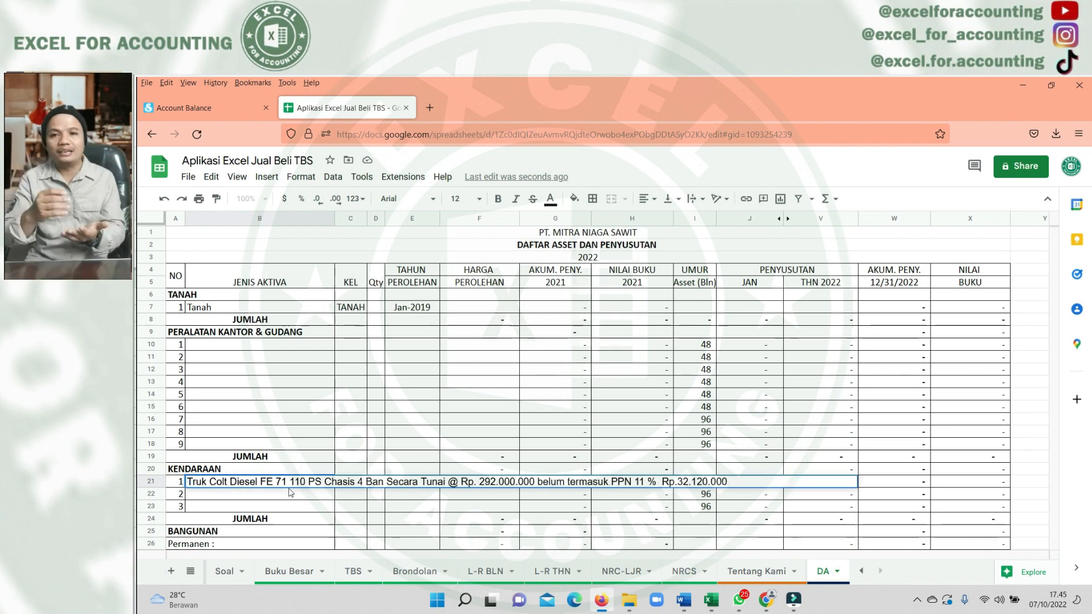
{"action": "left_click_drag", "start_coordinate": [382, 480], "coordinate": [790, 482]}
{"action": "key", "text": "BackSpace"}
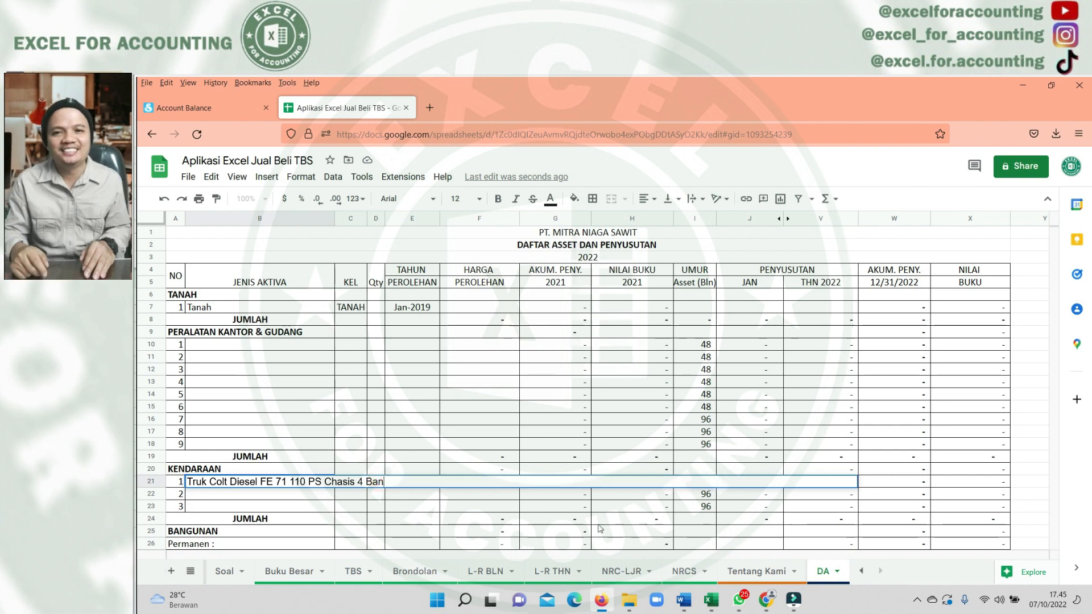
{"action": "left_click", "coordinate": [572, 523]}
Enter "Kel 2" as the truck's asset group in C21
{"action": "left_click", "coordinate": [357, 484]}
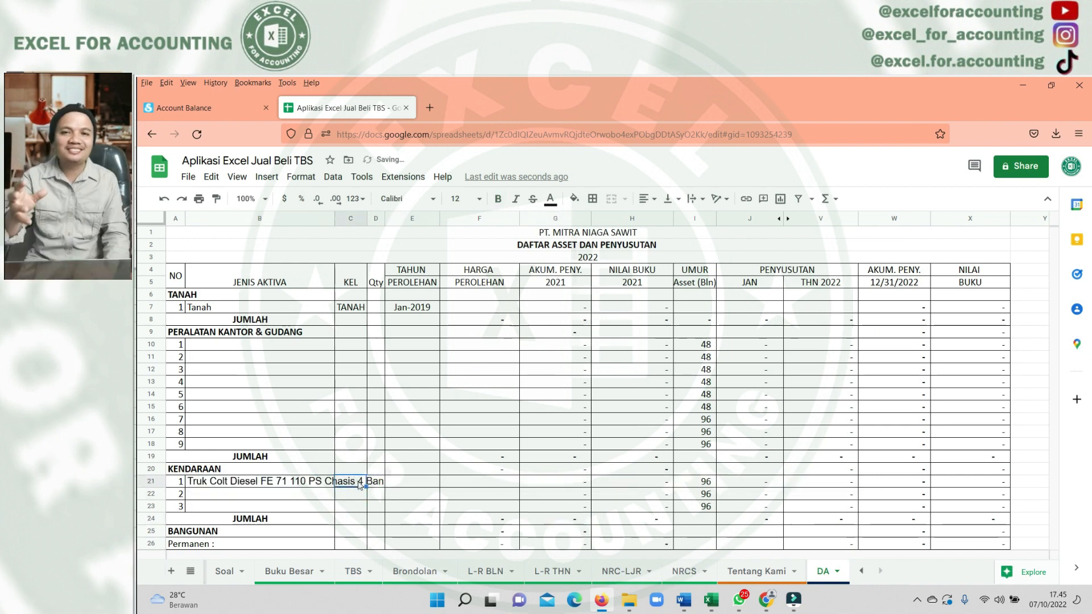
{"action": "scroll", "coordinate": [381, 482], "scroll_direction": "down", "scroll_amount": 2}
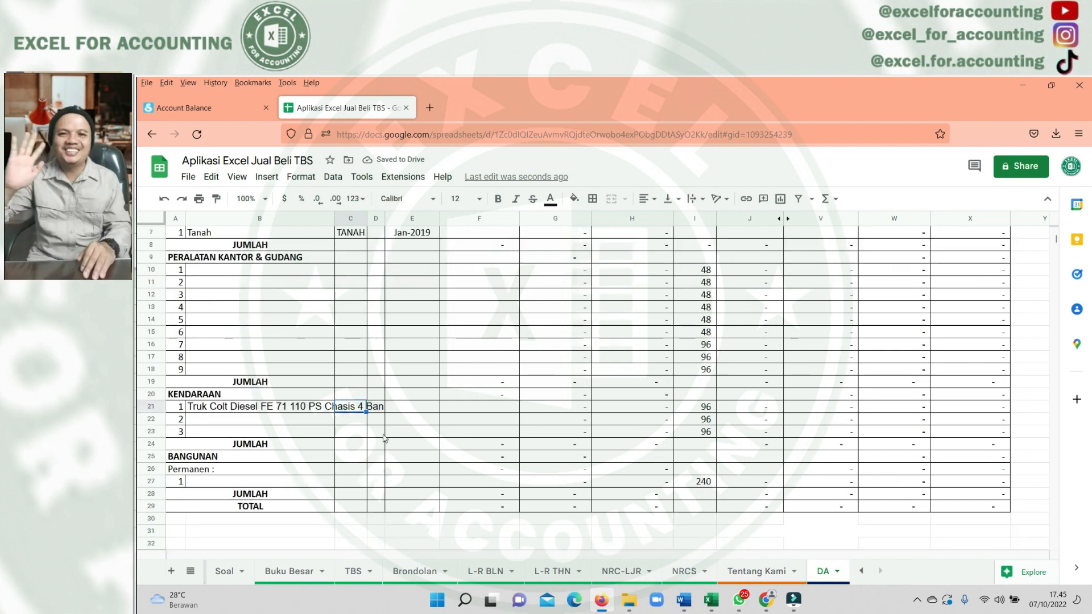
{"action": "left_click", "coordinate": [348, 414]}
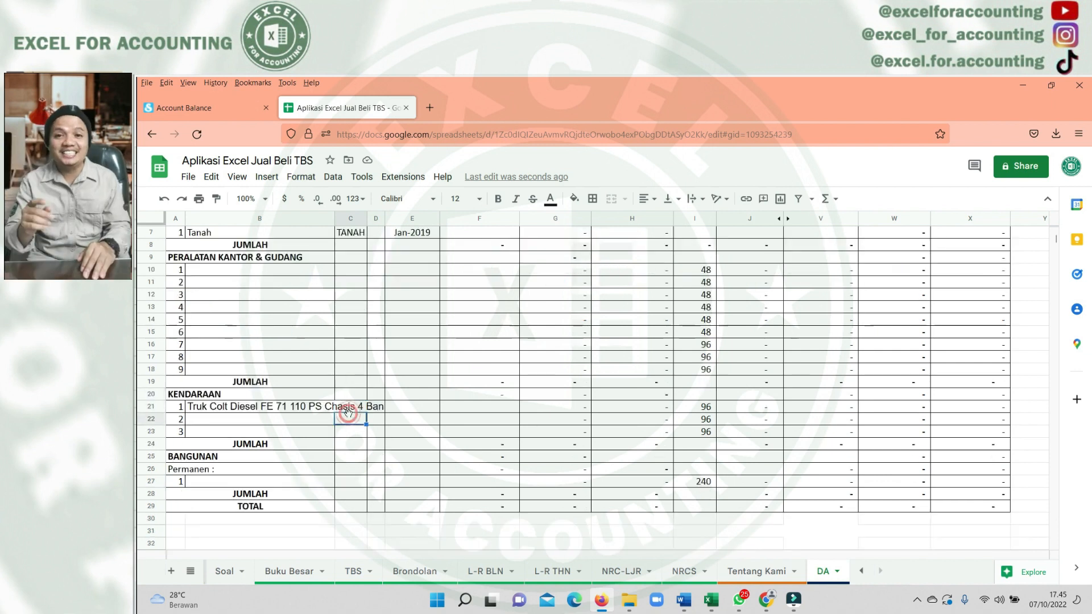
{"action": "left_click", "coordinate": [351, 409]}
{"action": "scroll", "coordinate": [352, 414], "scroll_direction": "up", "scroll_amount": 2}
{"action": "type", "text": "Kel 2"}
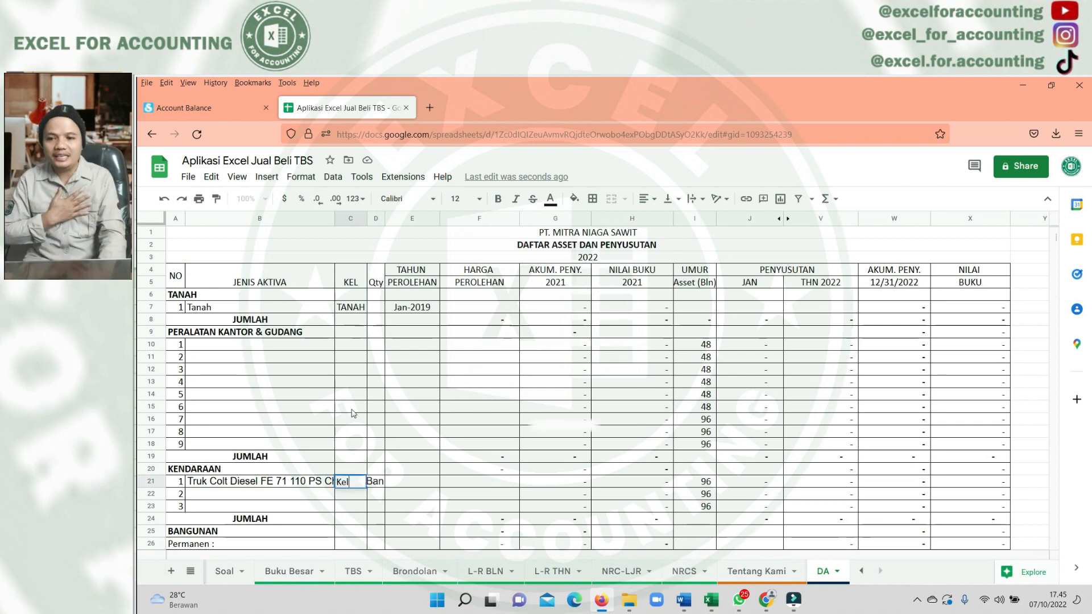
{"action": "key", "text": "Return"}
Enter 292000000 in E21 of the truck's row and look over the row in the asset list
{"action": "left_click", "coordinate": [414, 492]}
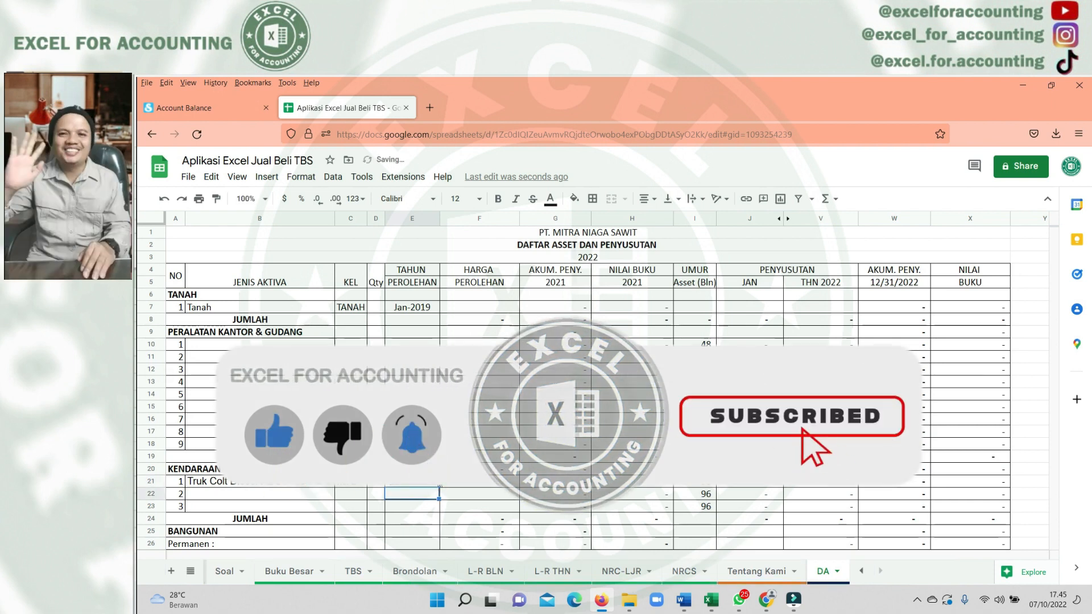
{"action": "left_click", "coordinate": [501, 458]}
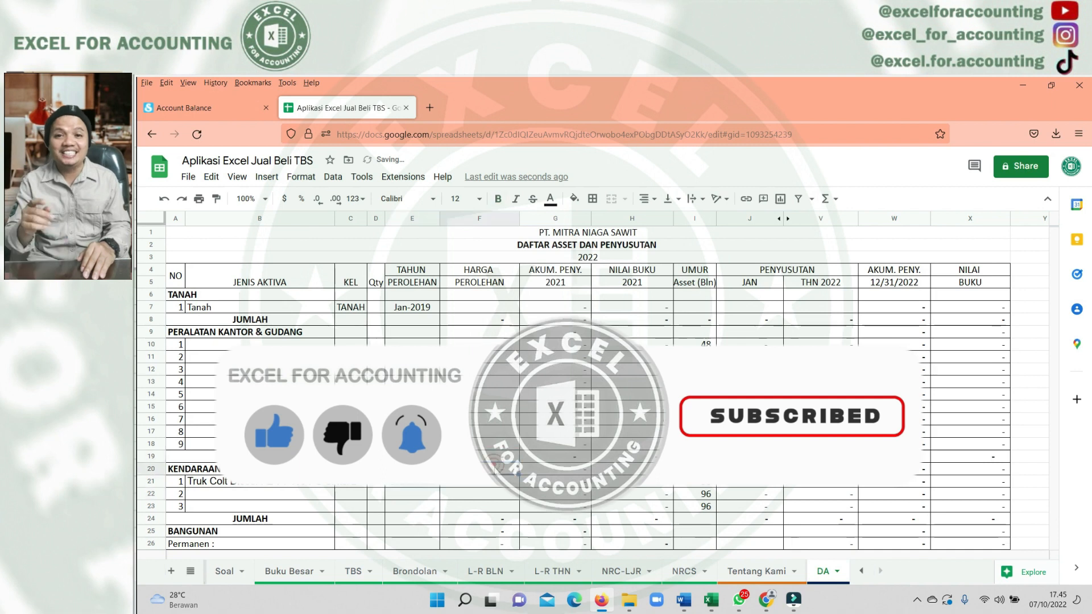
{"action": "scroll", "coordinate": [496, 466], "scroll_direction": "down", "scroll_amount": 2}
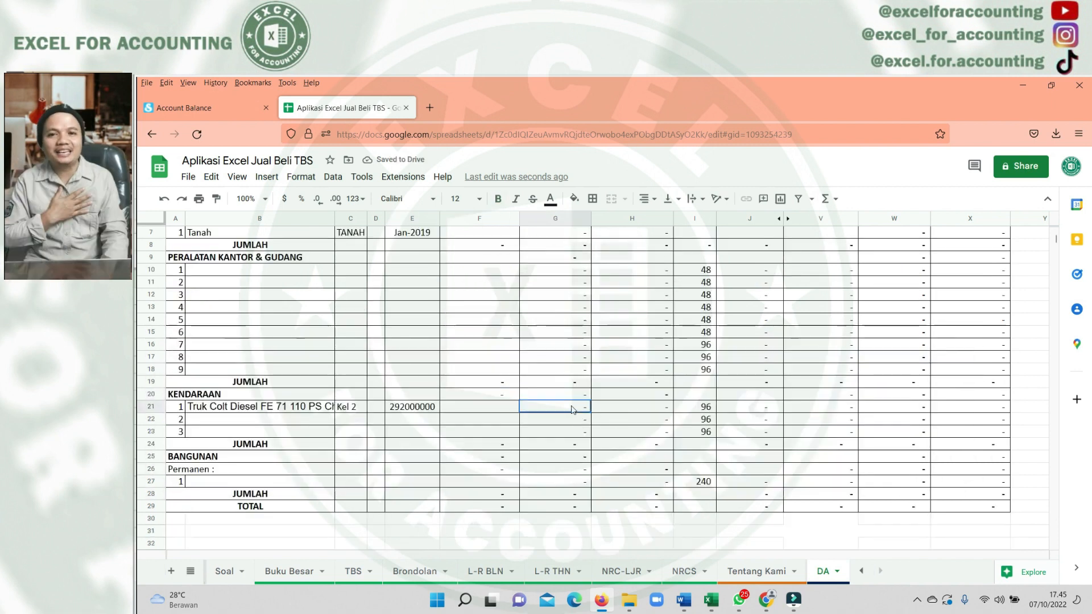
{"action": "scroll", "coordinate": [645, 458], "scroll_direction": "up", "scroll_amount": 2}
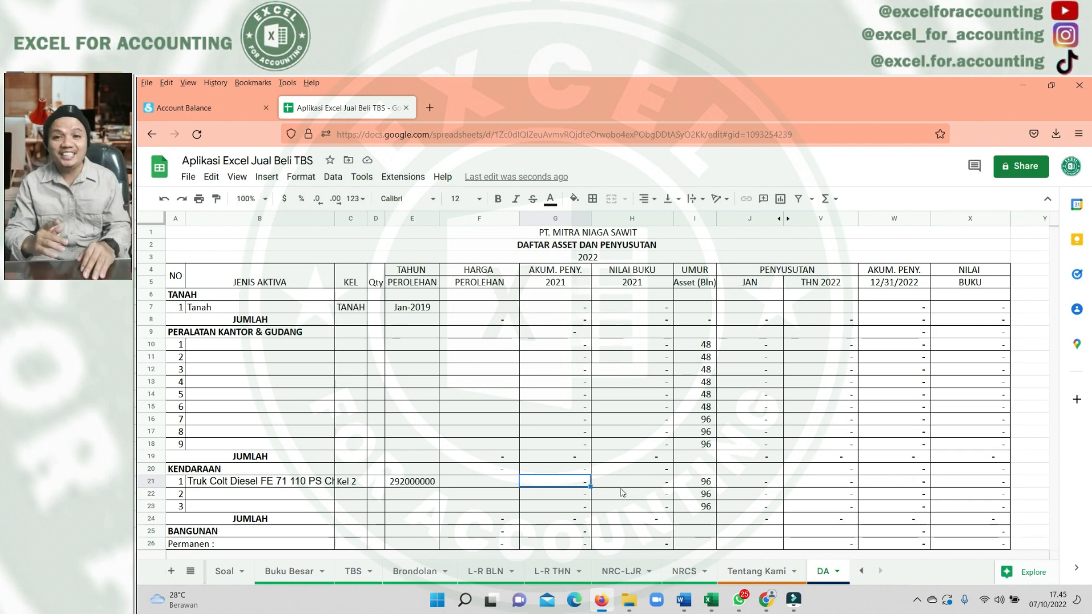
Change the depreciation month heading in J5 to SEPT
{"action": "left_click", "coordinate": [742, 485]}
{"action": "left_click", "coordinate": [770, 279]}
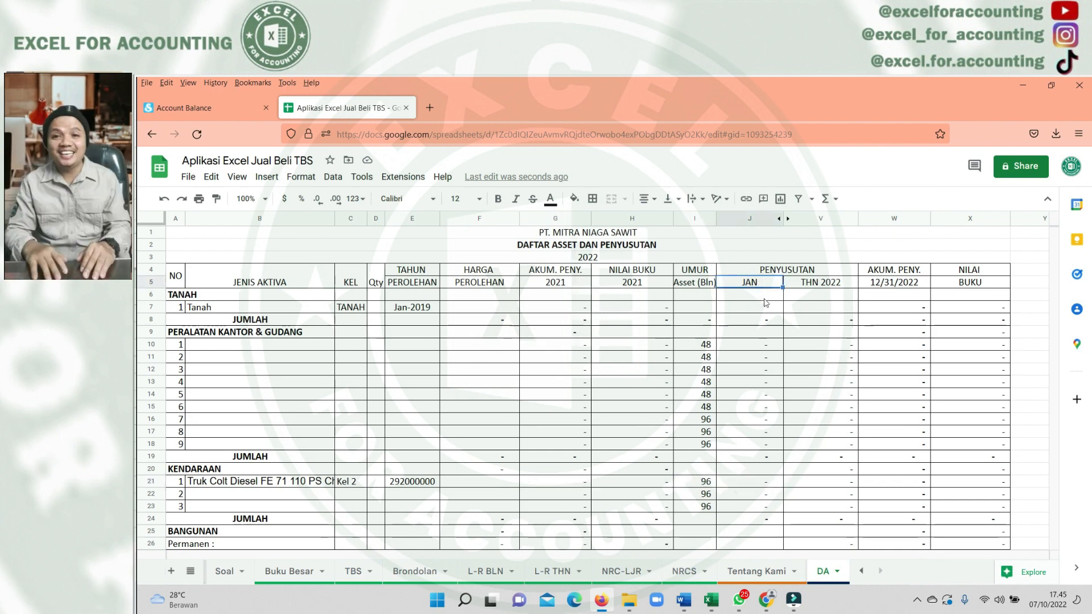
{"action": "type", "text": "SEPT"}
{"action": "key", "text": "Tab"}
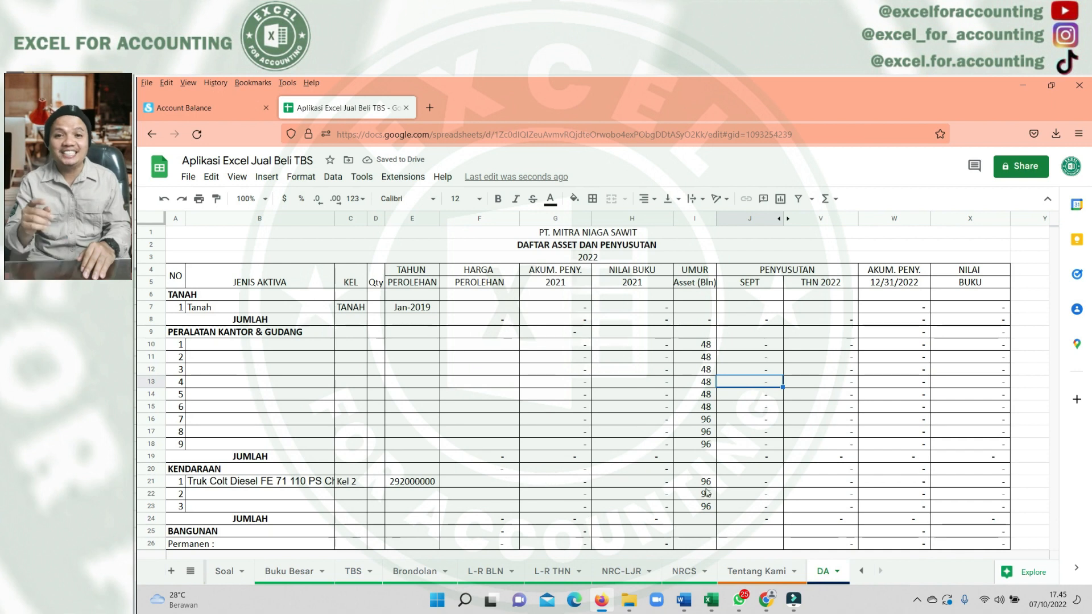
Check the truck's monthly depreciation formula in J21 and set the month heading in J5 to OKT
{"action": "double_click", "coordinate": [729, 485]}
{"action": "key", "text": "Escape"}
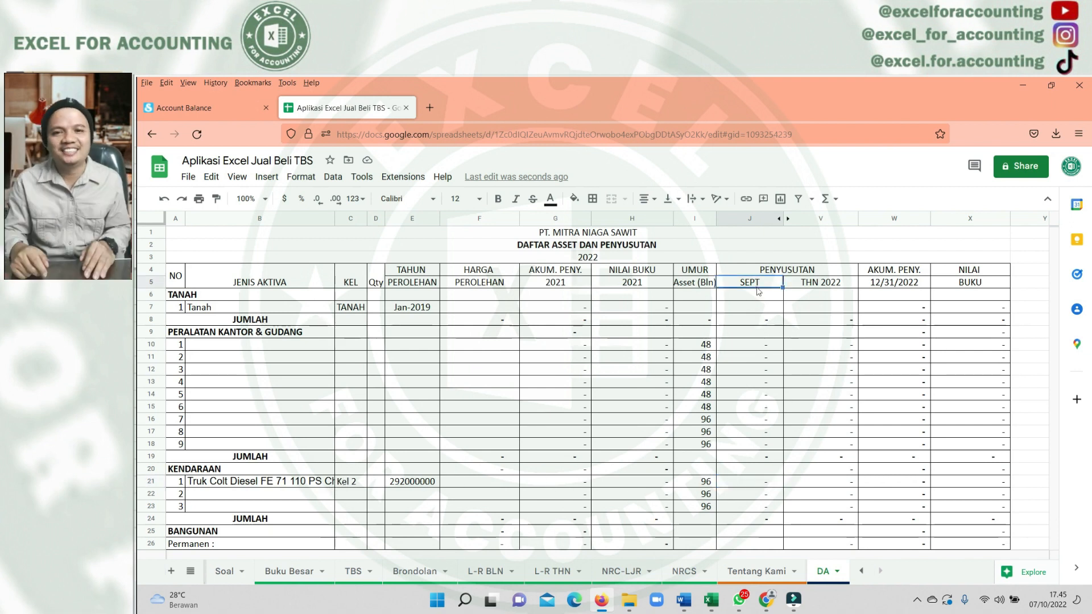
{"action": "type", "text": "o"}
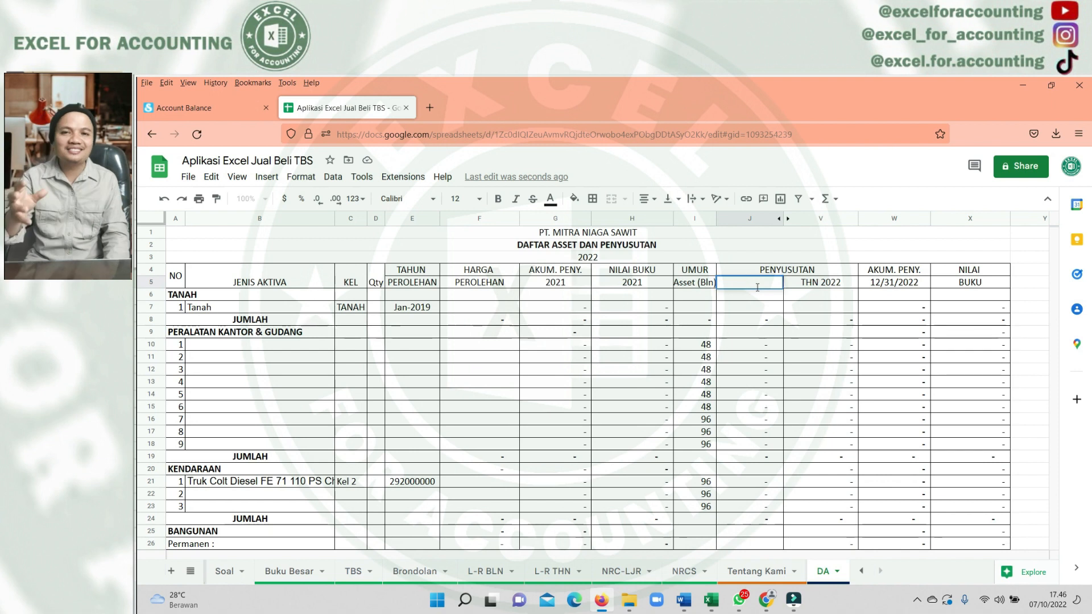
{"action": "type", "text": "kt"}
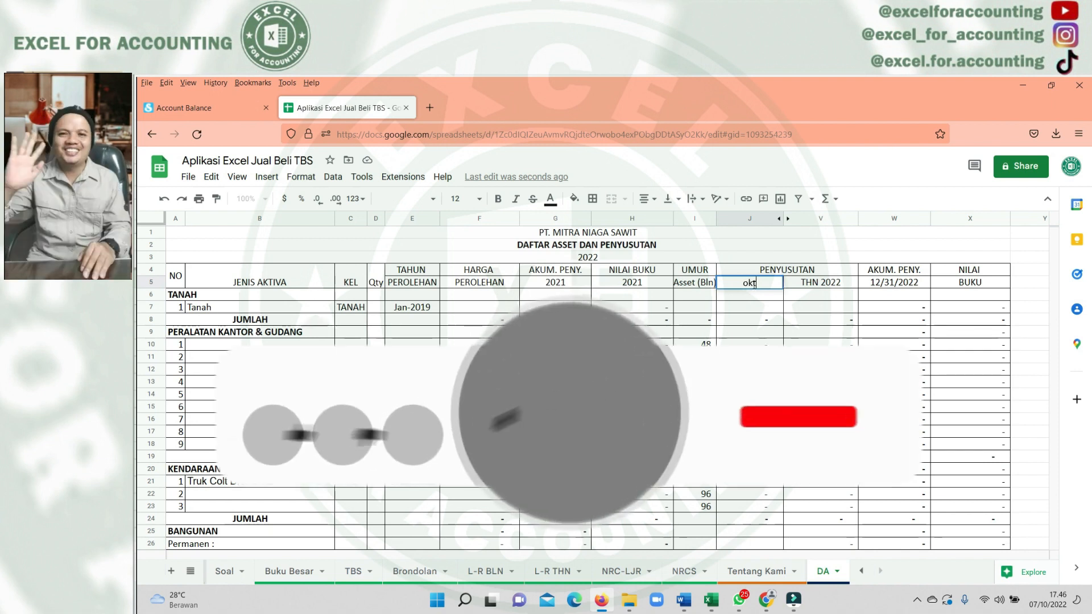
{"action": "key", "text": "BackSpace"}
{"action": "key", "text": "BackSpace"}
{"action": "key", "text": "BackSpace"}
{"action": "type", "text": "OKT"}
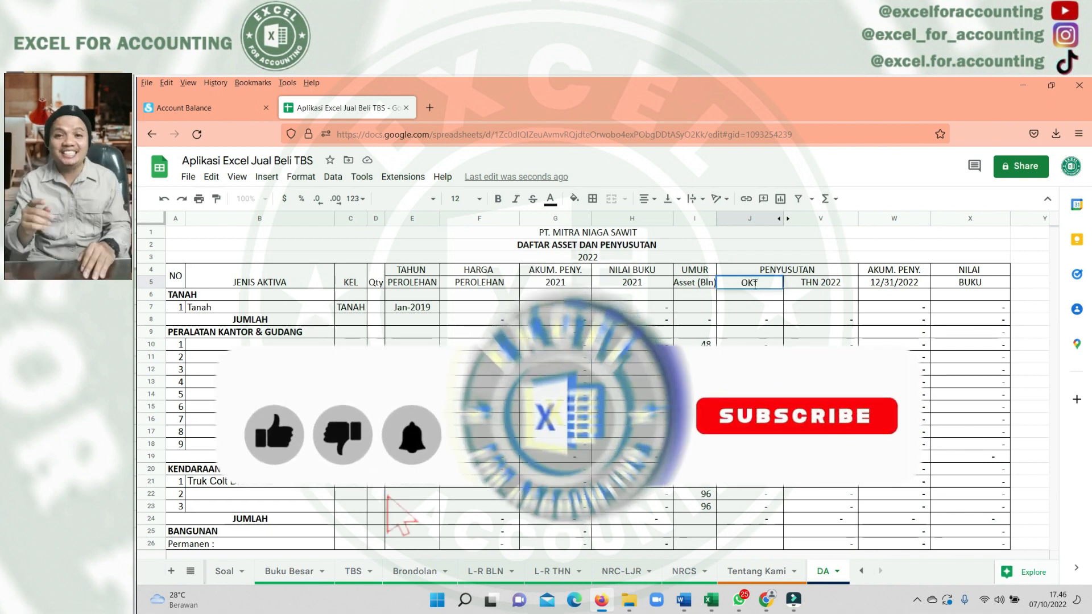
{"action": "key", "text": "Return"}
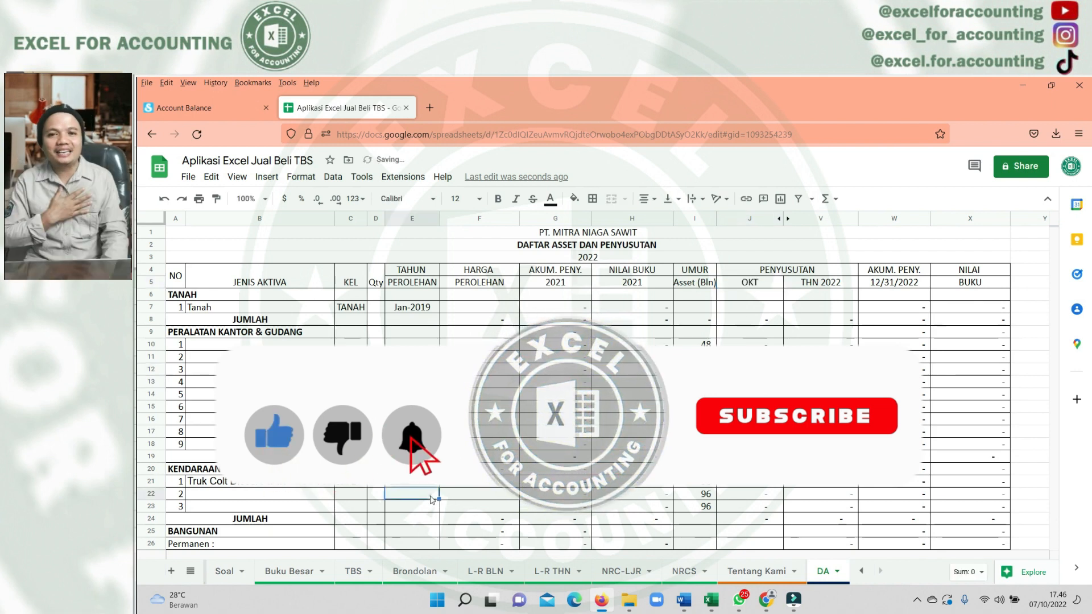
Calculate the truck's monthly depreciation in J21 with the formula =E21/I21
{"action": "left_click", "coordinate": [760, 492]}
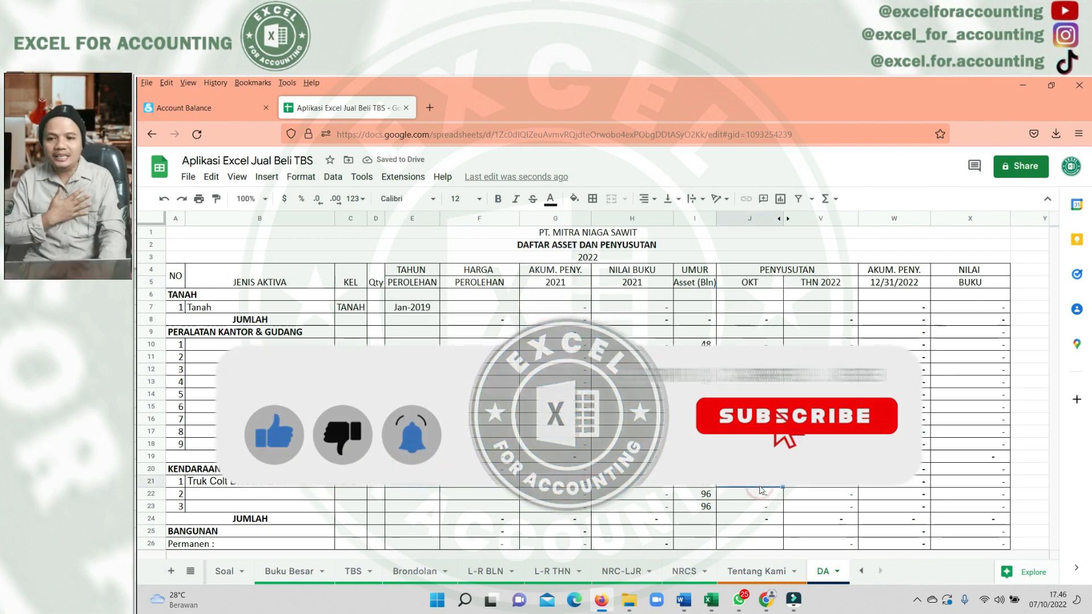
{"action": "type", "text": "="}
{"action": "key", "text": "Left"}
{"action": "key", "text": "Left"}
{"action": "key", "text": "Left"}
{"action": "key", "text": "Left"}
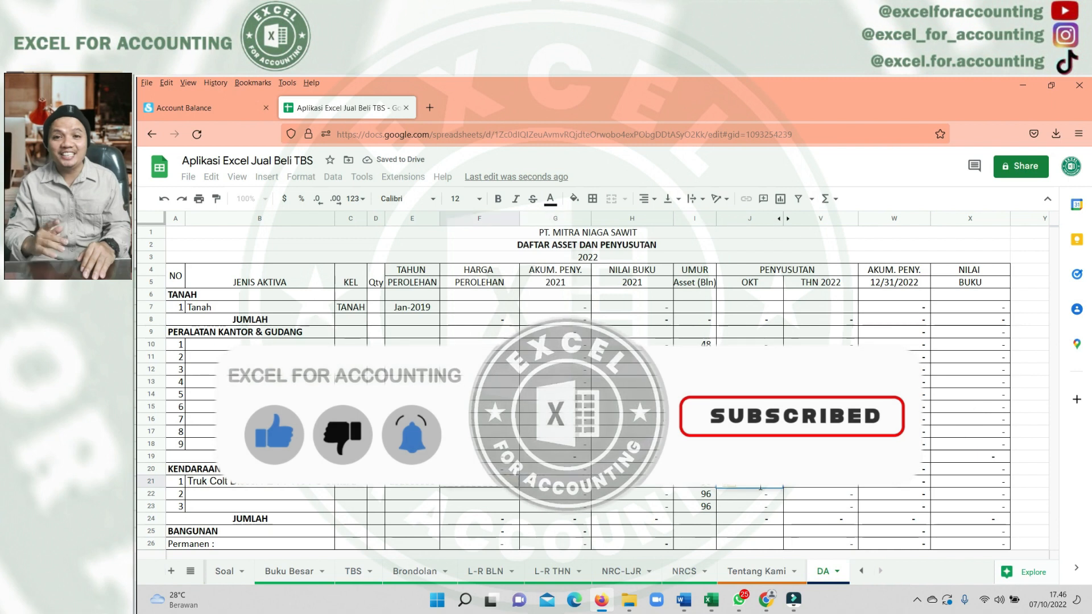
{"action": "key", "text": "Left"}
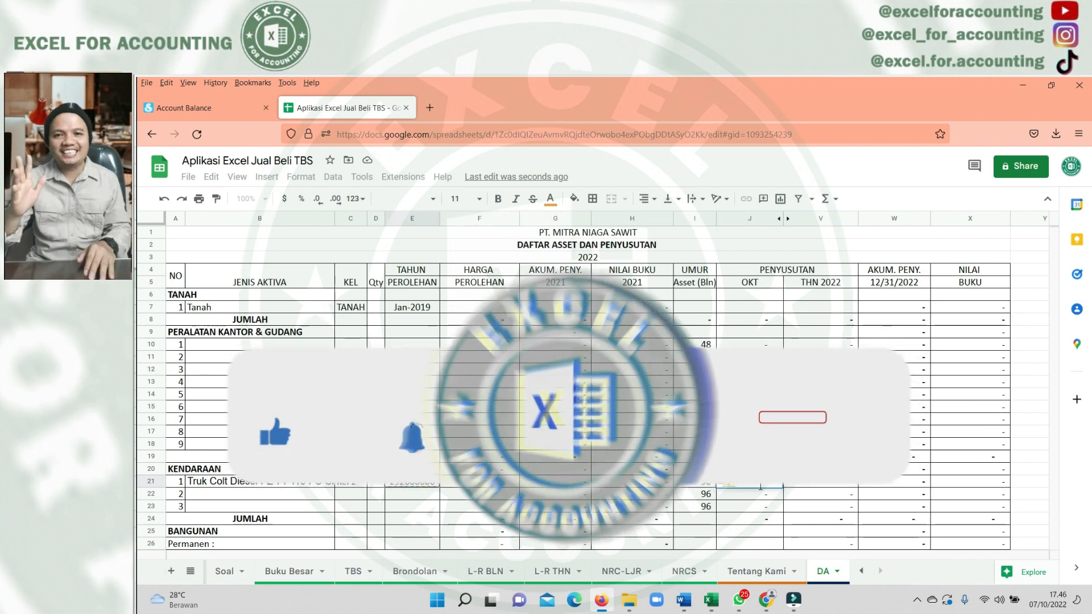
{"action": "type", "text": "/"}
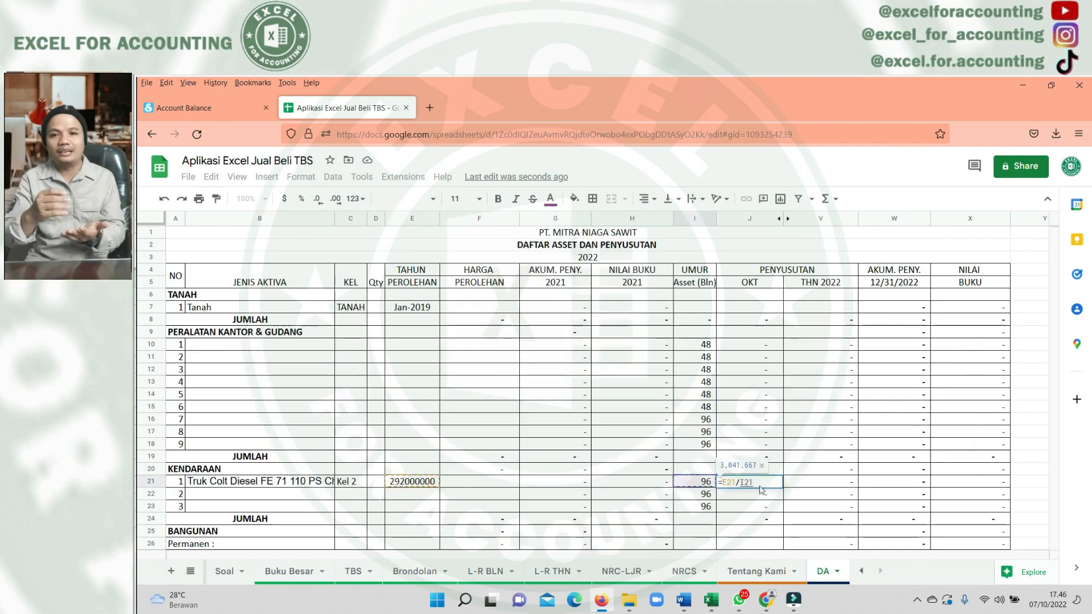
{"action": "key", "text": "shift+Return"}
{"action": "left_click", "coordinate": [767, 472]}
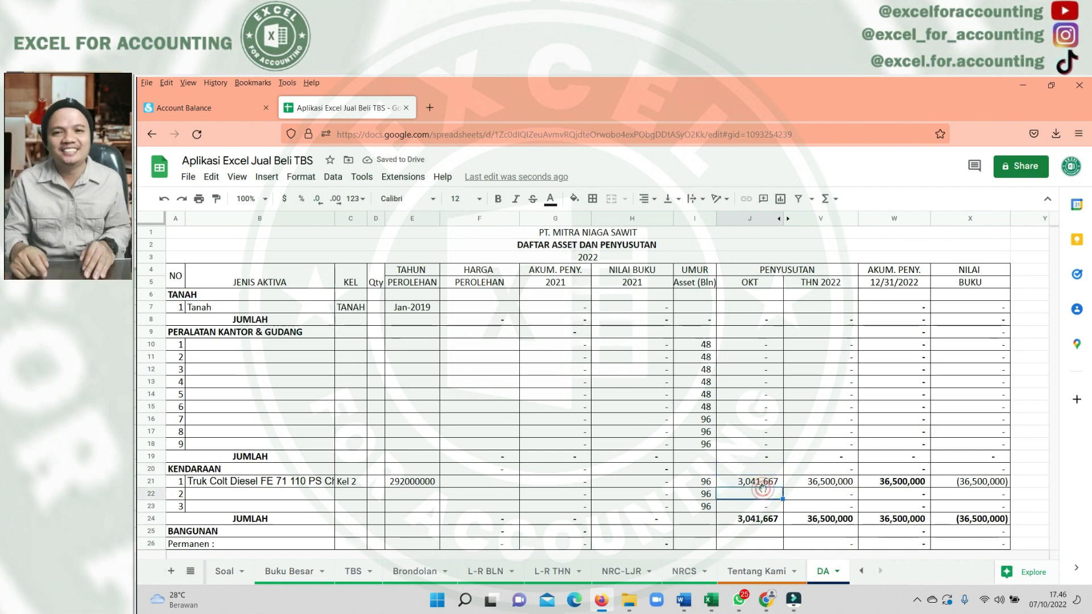
{"action": "left_click", "coordinate": [646, 482]}
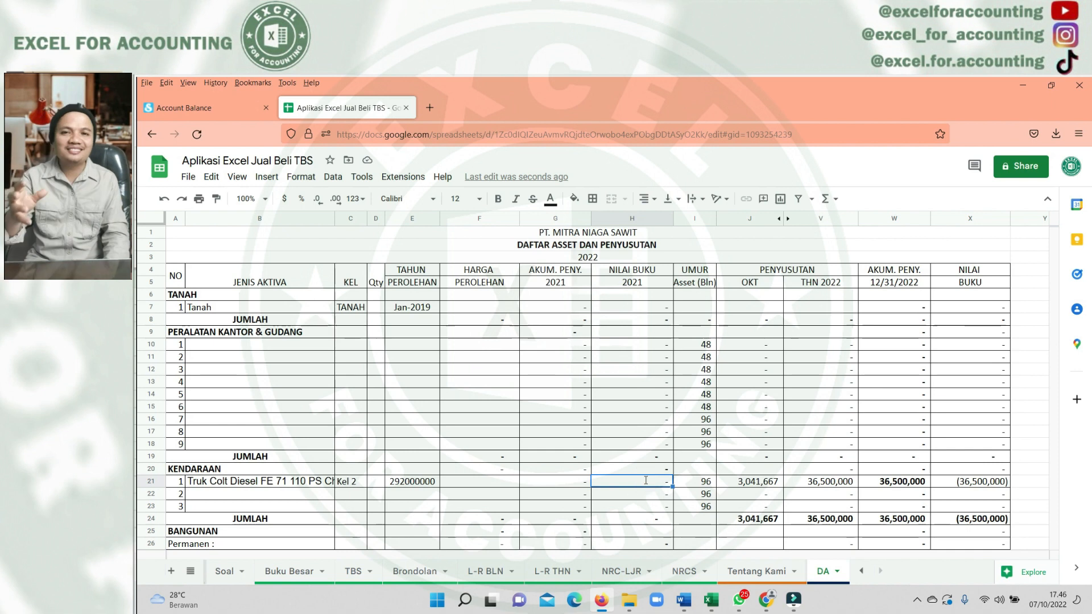
{"action": "type", "text": "="}
{"action": "key", "text": "Left"}
{"action": "key", "text": "Left"}
{"action": "key", "text": "Left"}
{"action": "type", "text": "+"}
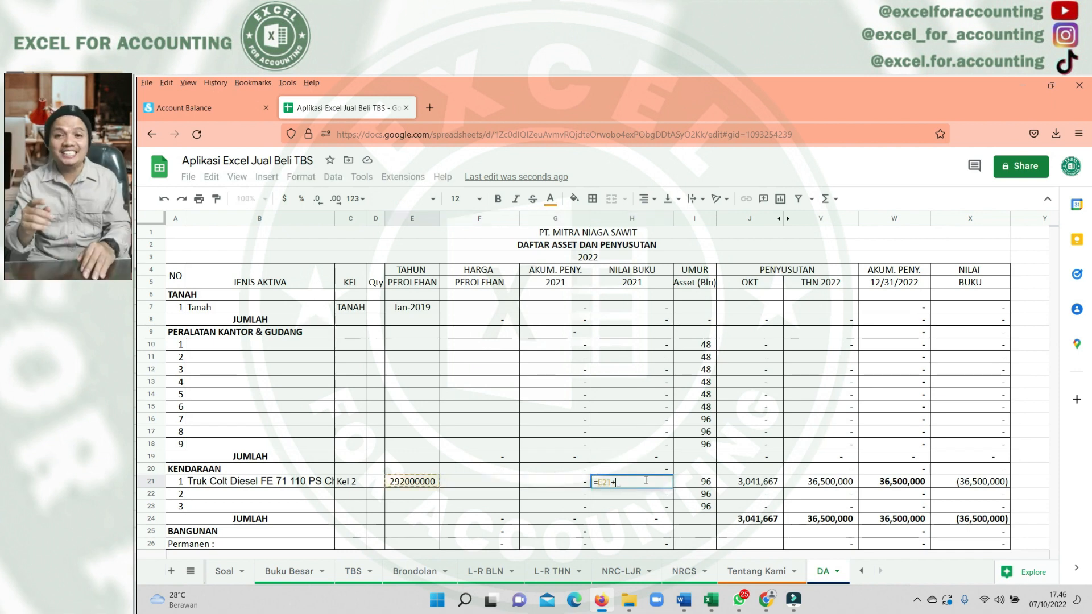
Move the truck's price of 292000000 from E21 to the acquisition cost cell F21
{"action": "key", "text": "Left"}
{"action": "key", "text": "Left"}
{"action": "key", "text": "Left"}
{"action": "key", "text": "ctrl+c"}
{"action": "key", "text": "Right"}
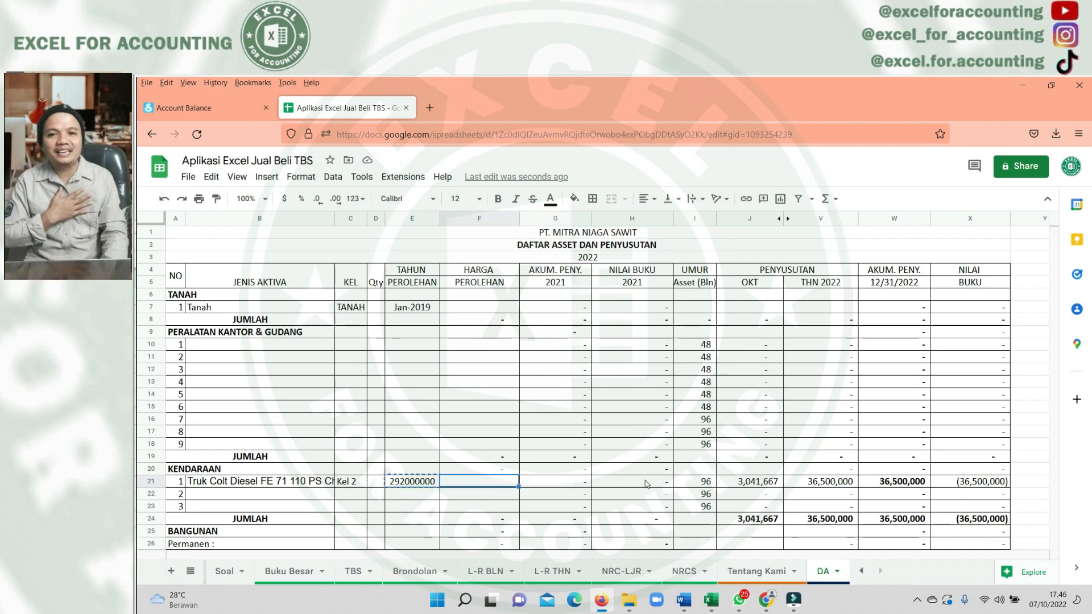
{"action": "key", "text": "ctrl+v"}
{"action": "key", "text": "Left"}
{"action": "key", "text": "Delete"}
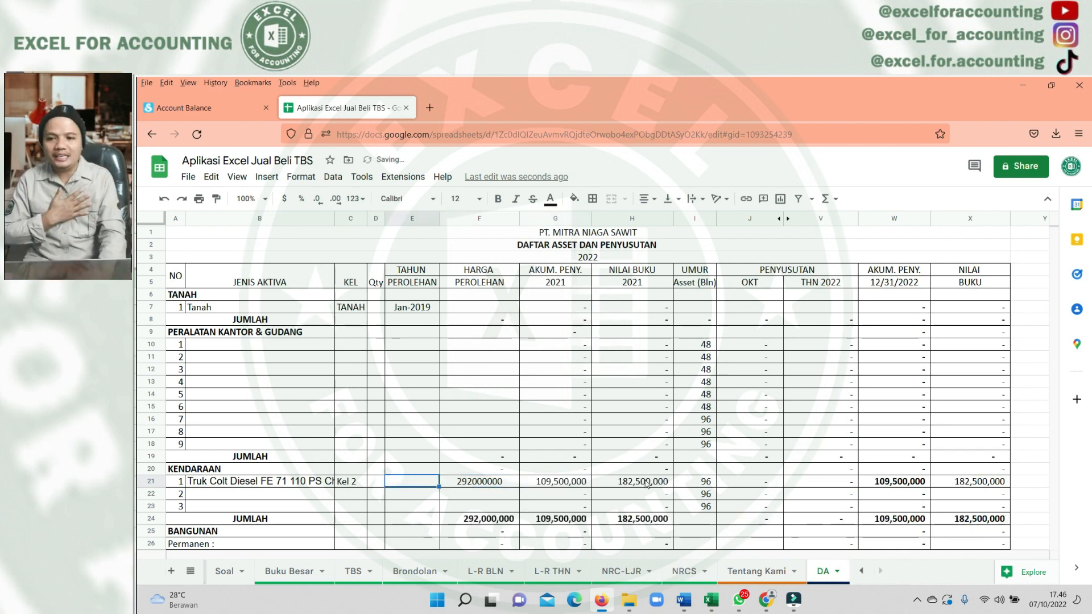
Enter =F21/I21 as the truck's October depreciation in J21 and clear its 2021 accumulated depreciation in G21
{"action": "key", "text": "Right"}
{"action": "key", "text": "Right"}
{"action": "key", "text": "Right"}
{"action": "type", "text": "="}
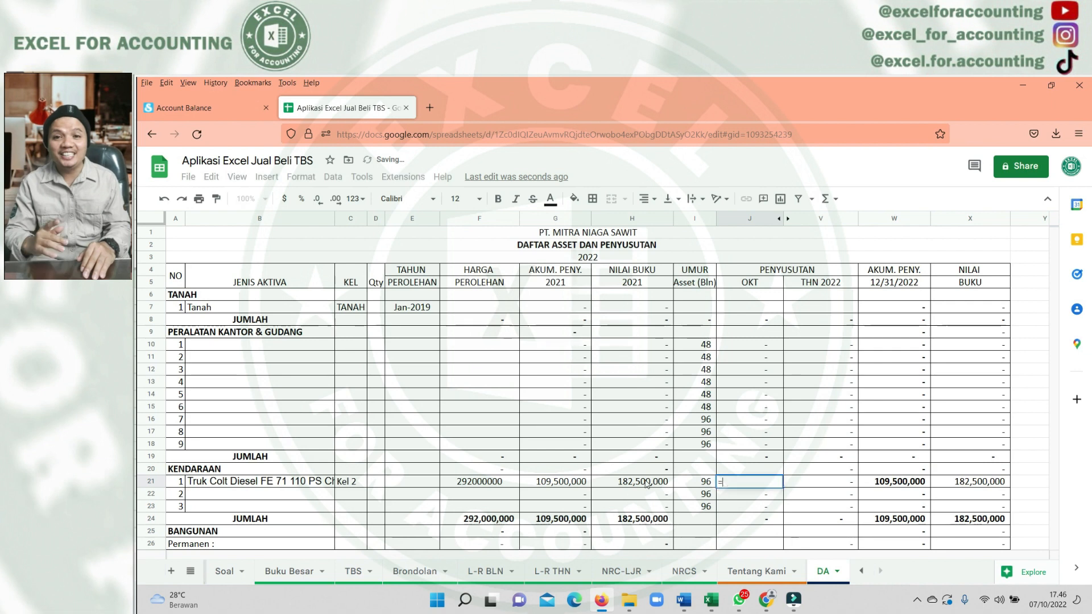
{"action": "key", "text": "Left"}
{"action": "key", "text": "Left"}
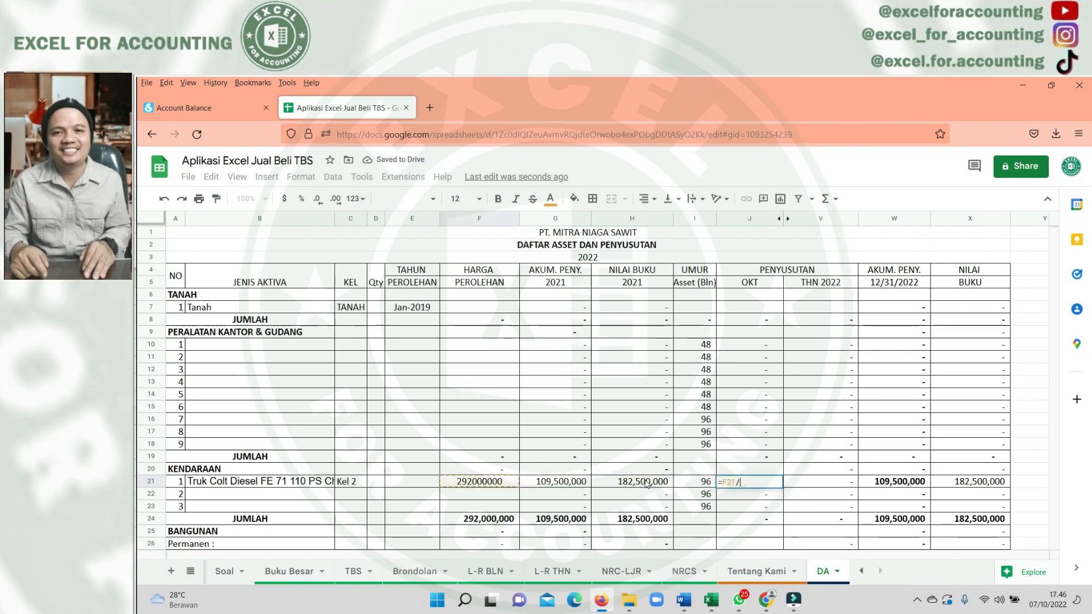
{"action": "type", "text": "/"}
{"action": "key", "text": "Left"}
{"action": "key", "text": "Return"}
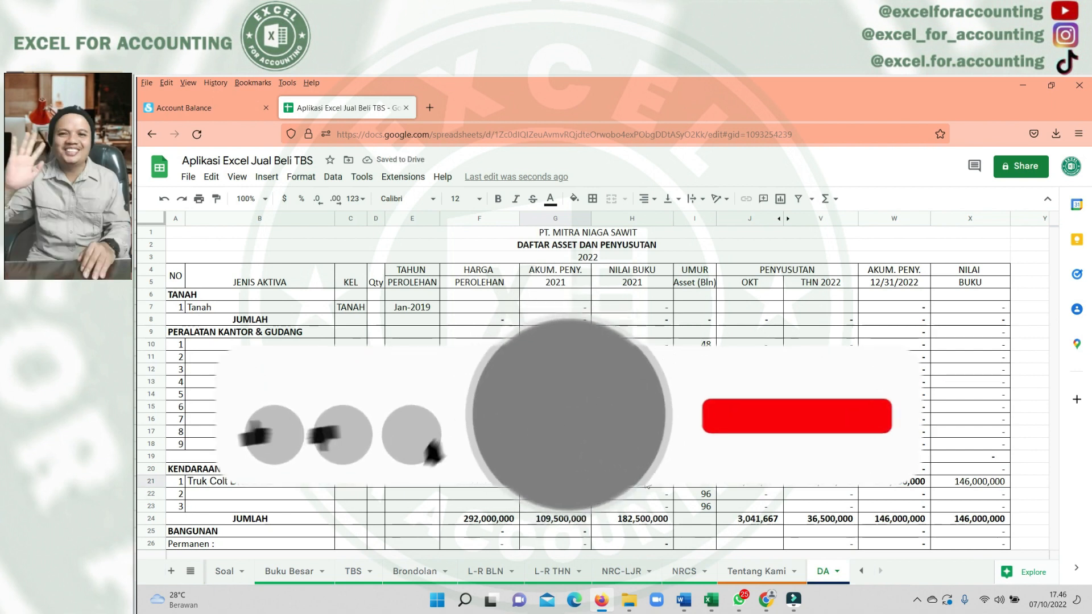
{"action": "key", "text": "Delete"}
{"action": "left_click", "coordinate": [813, 485]}
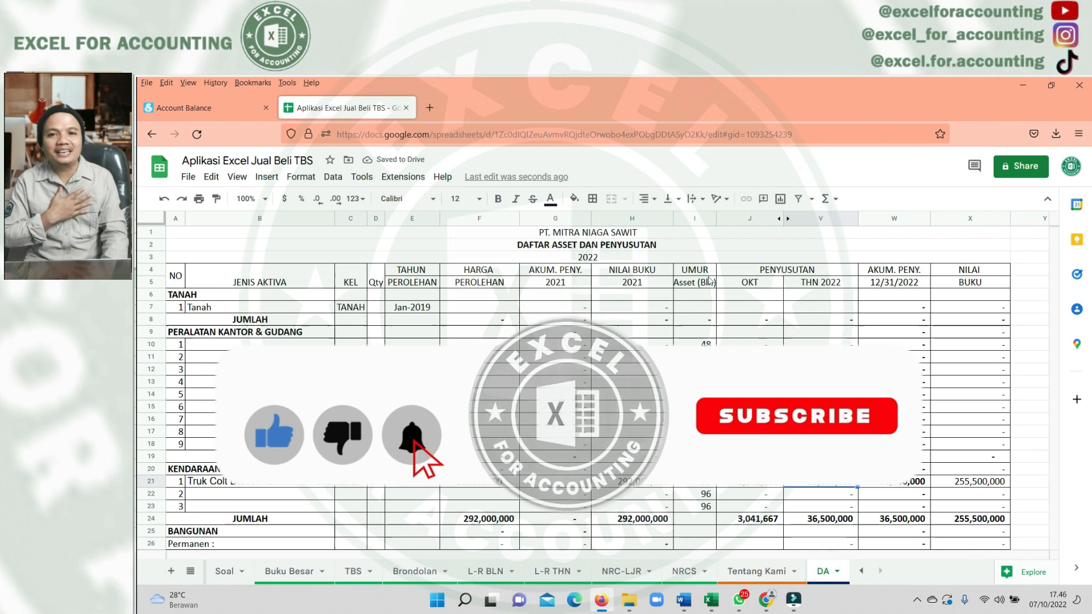
Fill the 8/30/2022 truck purchase transaction in B13 of the Soal sheet with light green
{"action": "left_click", "coordinate": [307, 570]}
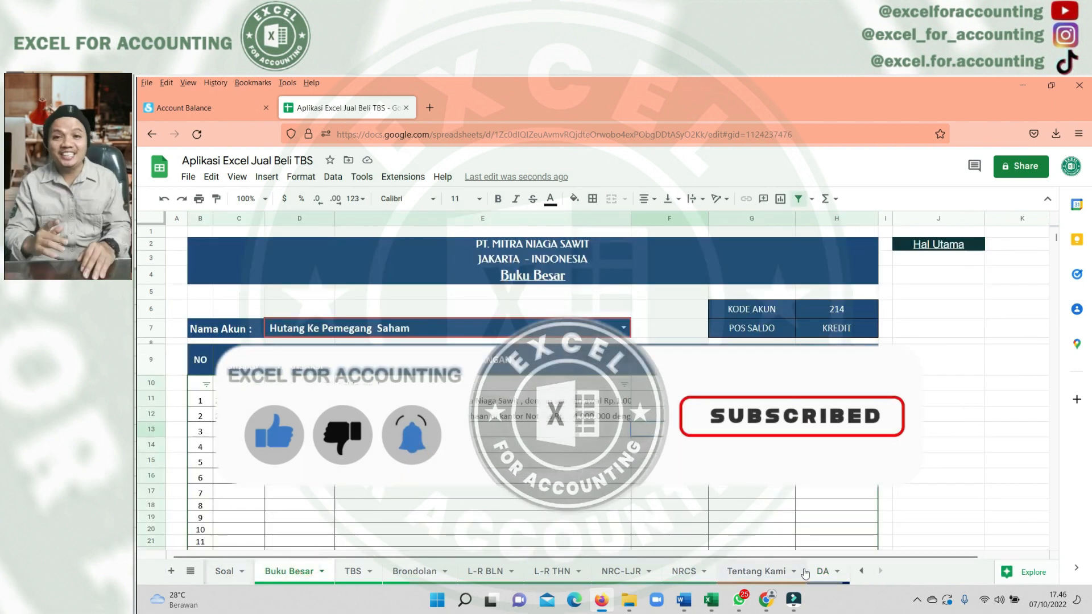
{"action": "left_click", "coordinate": [861, 571]}
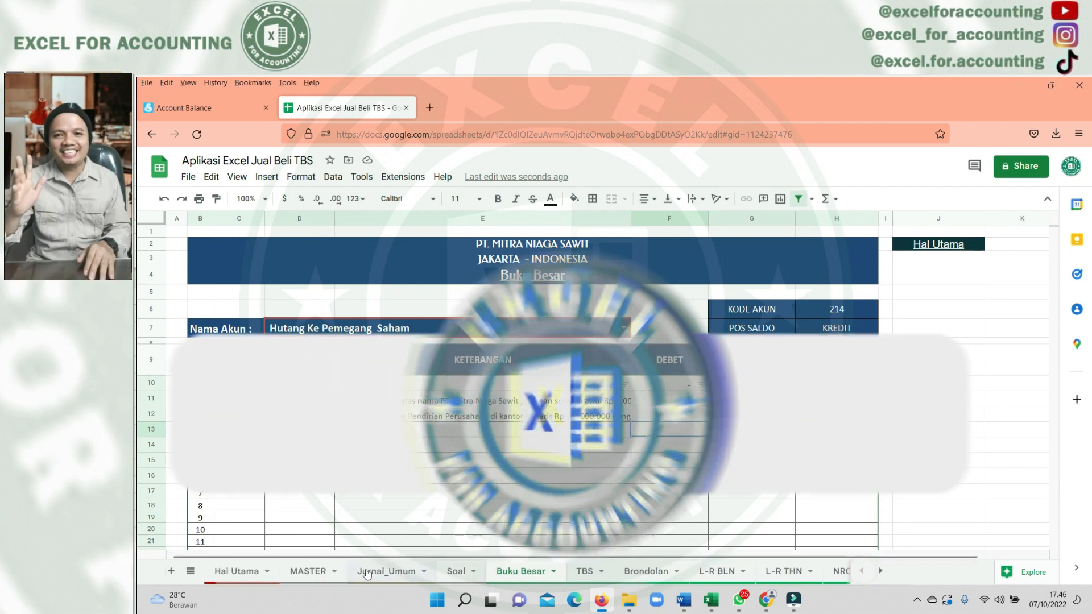
{"action": "left_click", "coordinate": [386, 570]}
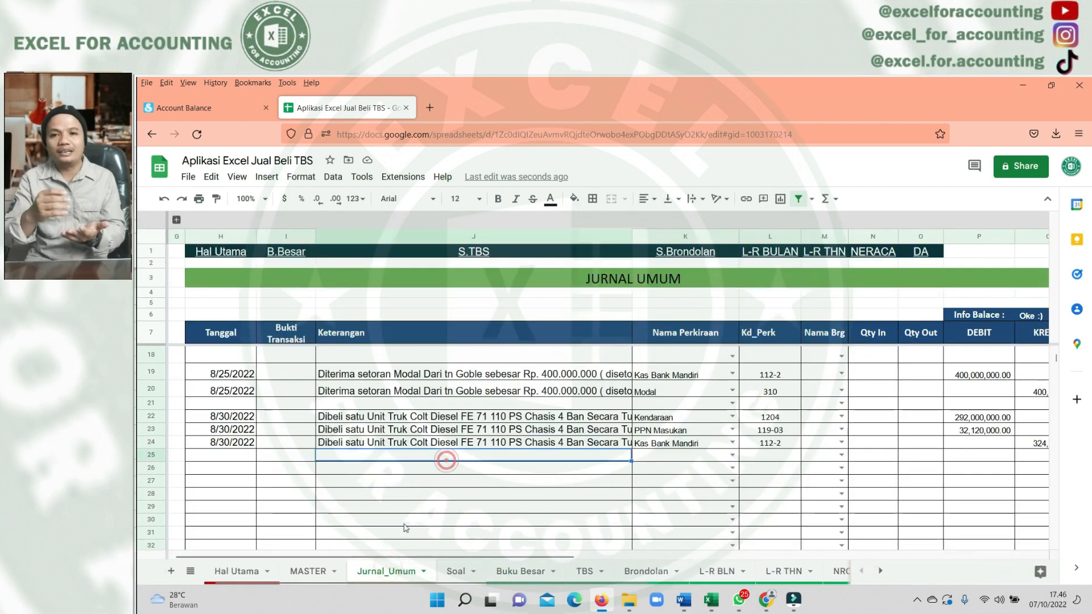
{"action": "left_click", "coordinate": [456, 570]}
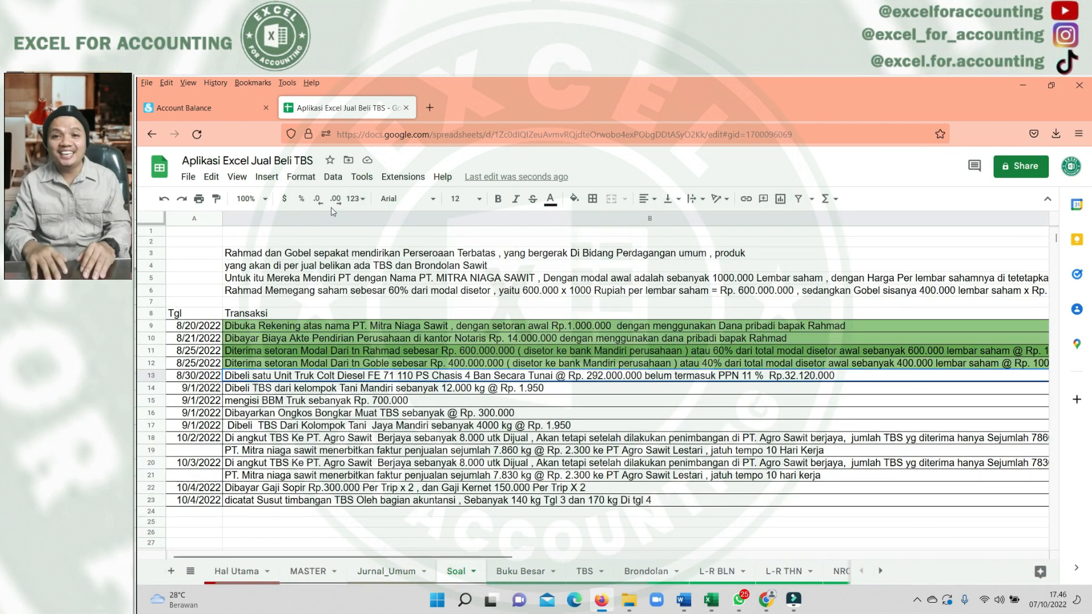
{"action": "left_click", "coordinate": [551, 198]}
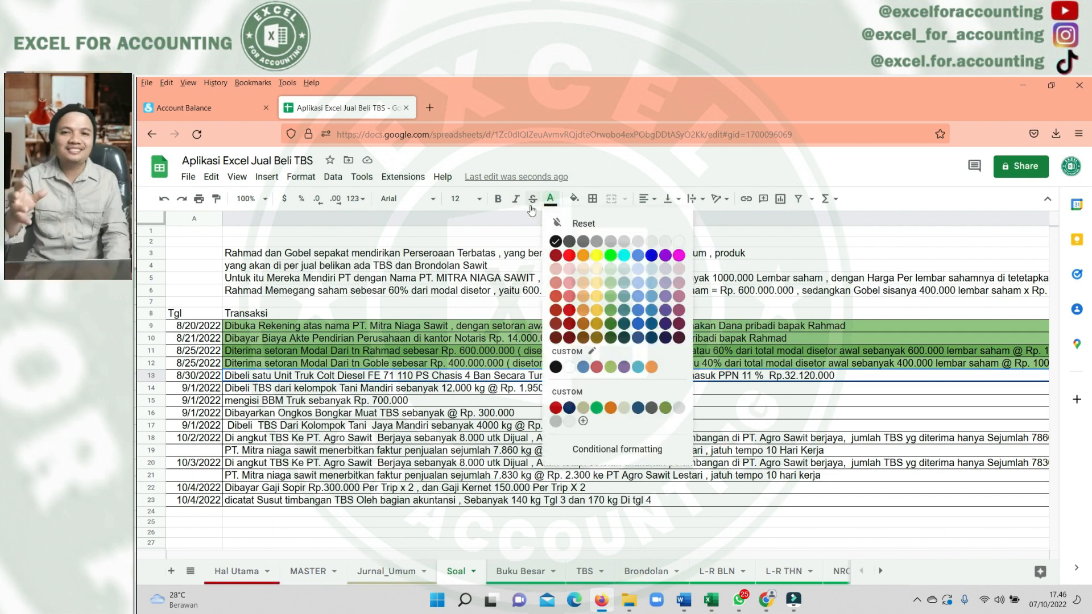
{"action": "left_click", "coordinate": [574, 198]}
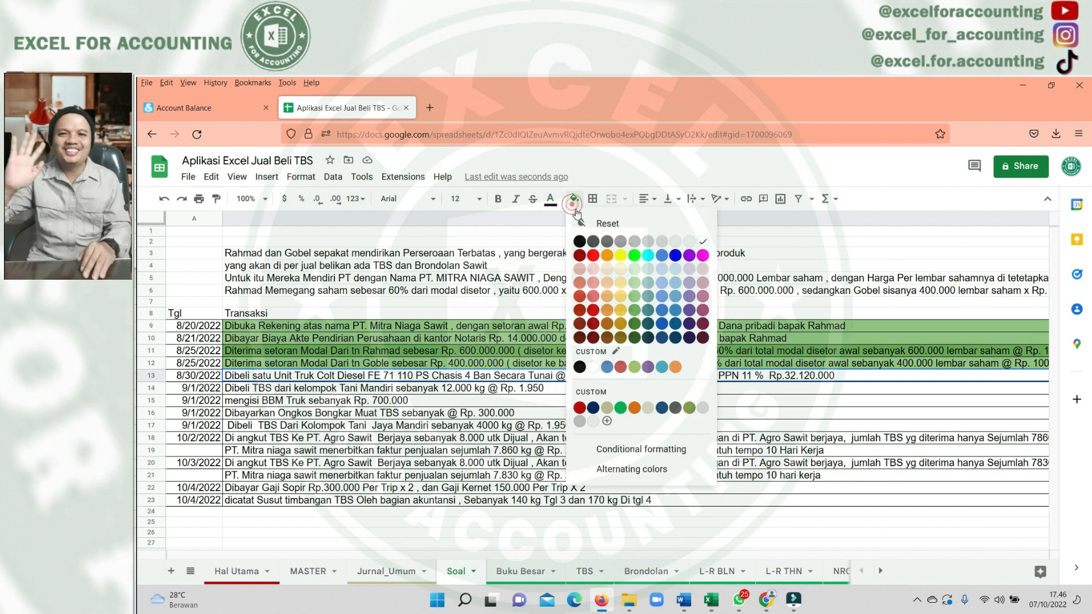
{"action": "left_click", "coordinate": [634, 284]}
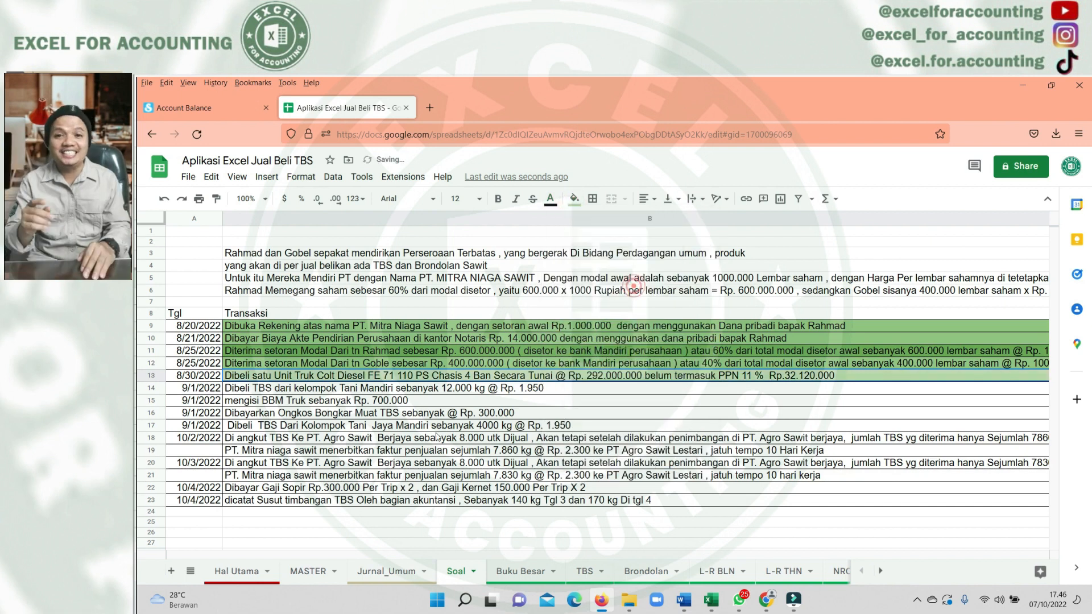
Copy the TBS purchase date 9/1/2022 from the Soal sheet into H26 and H27 of Jurnal_Umum
{"action": "left_click", "coordinate": [380, 389]}
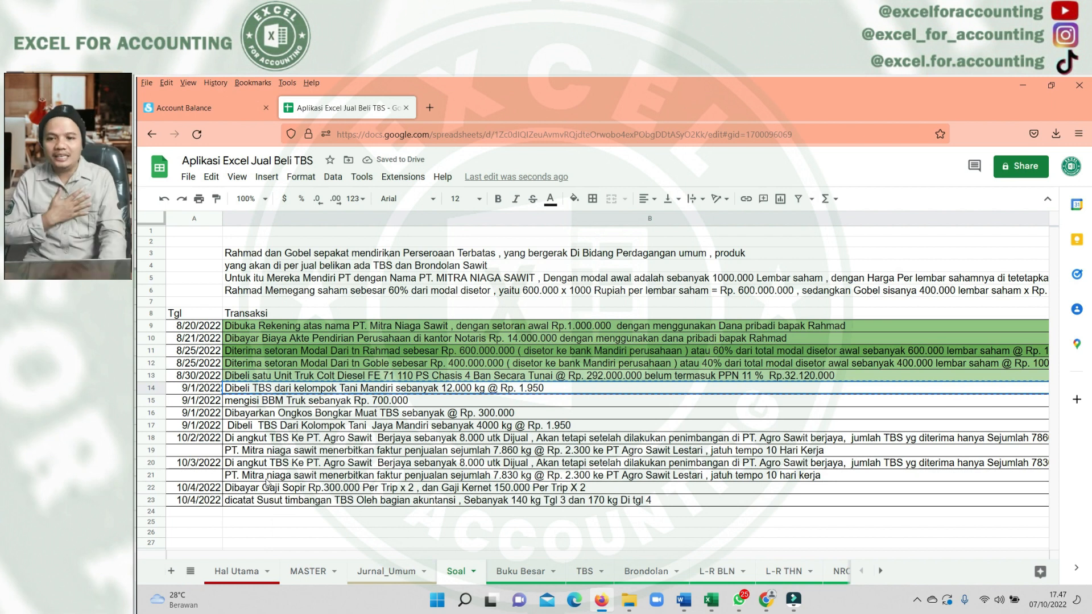
{"action": "left_click", "coordinate": [377, 572]}
{"action": "left_click", "coordinate": [239, 473]}
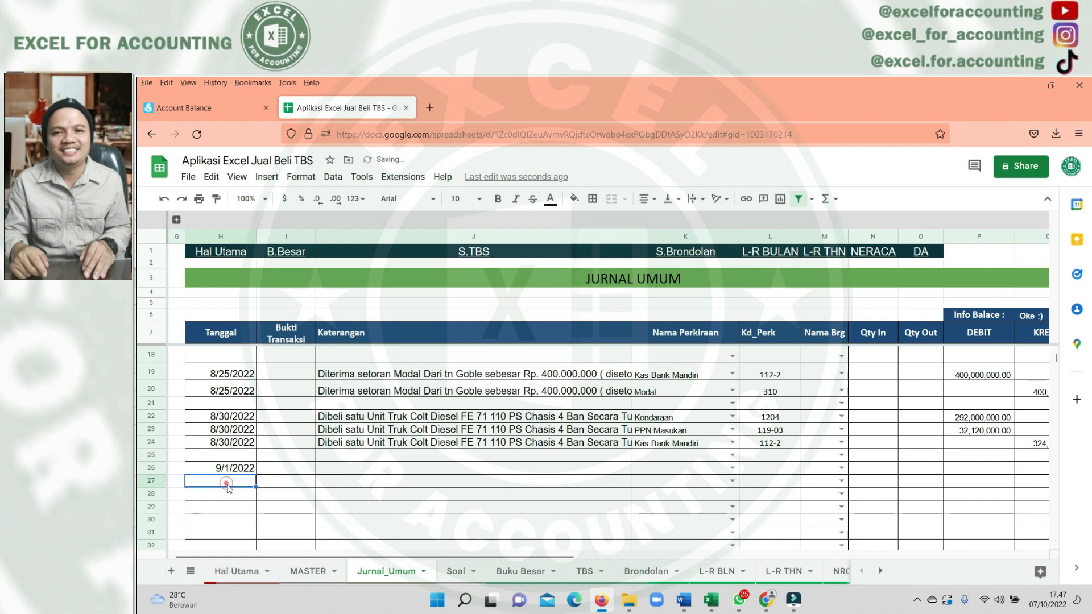
Copy the Kelompok Tani Mandiri TBS purchase description from B14 of Soal into J26 and J27 of Jurnal_Umum
{"action": "left_click", "coordinate": [378, 468]}
{"action": "left_click", "coordinate": [447, 571]}
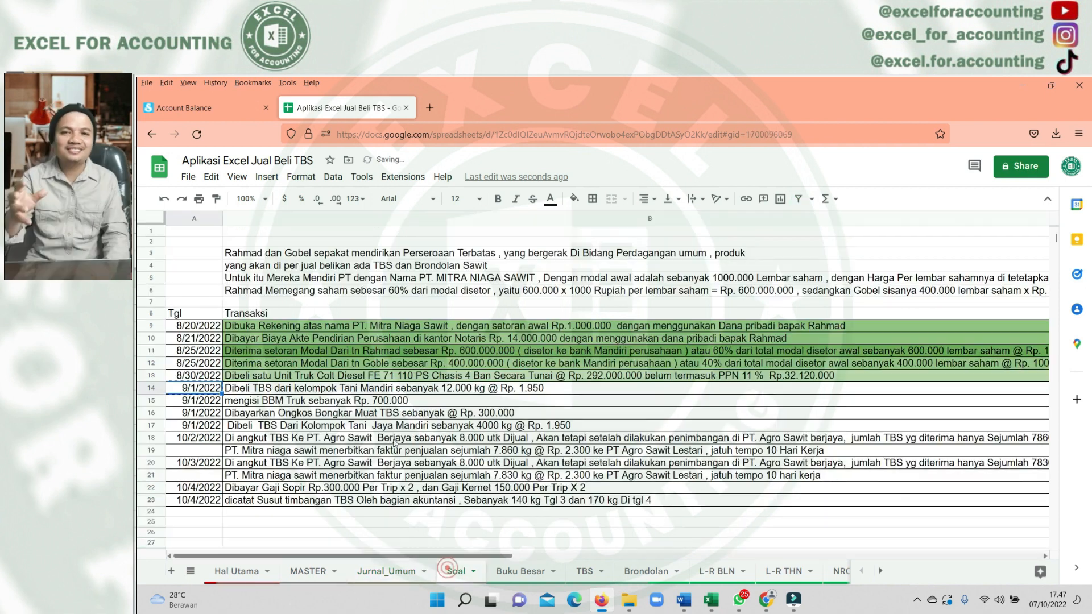
{"action": "left_click", "coordinate": [346, 388]}
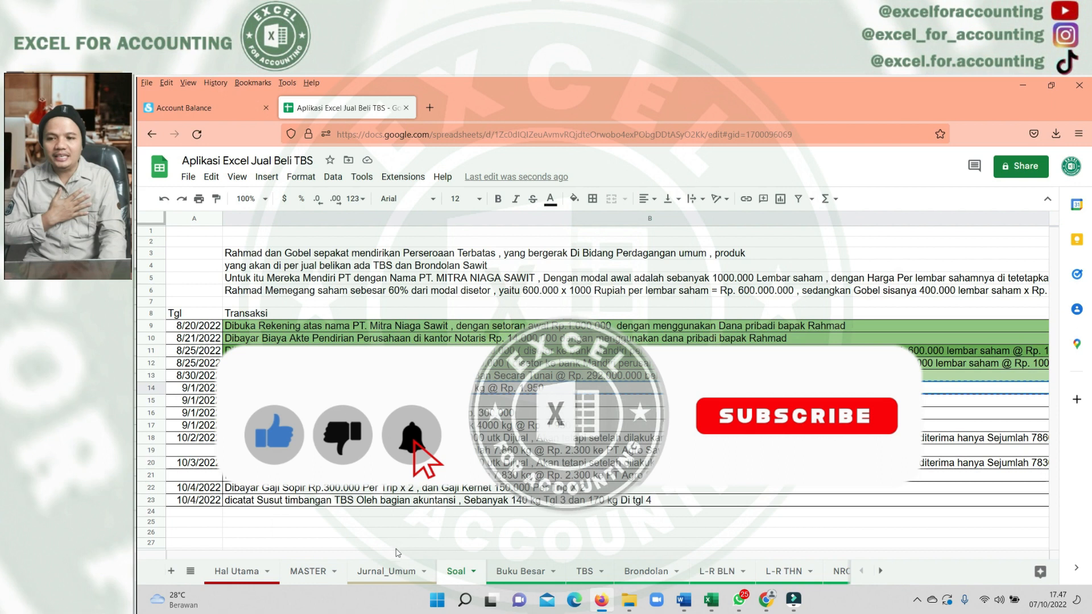
{"action": "left_click", "coordinate": [372, 568]}
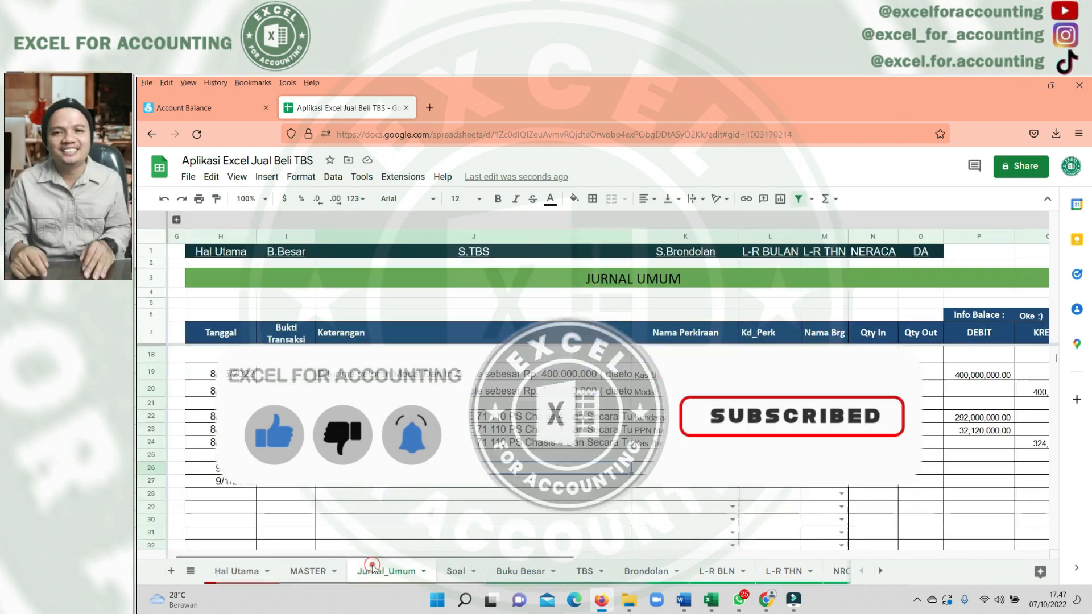
{"action": "left_click", "coordinate": [373, 486]}
{"action": "type", "text": "Dibeli TBS dari kelompok Tani Mandiri sebanyak 12.000 kg @ Rp. 1.95"}
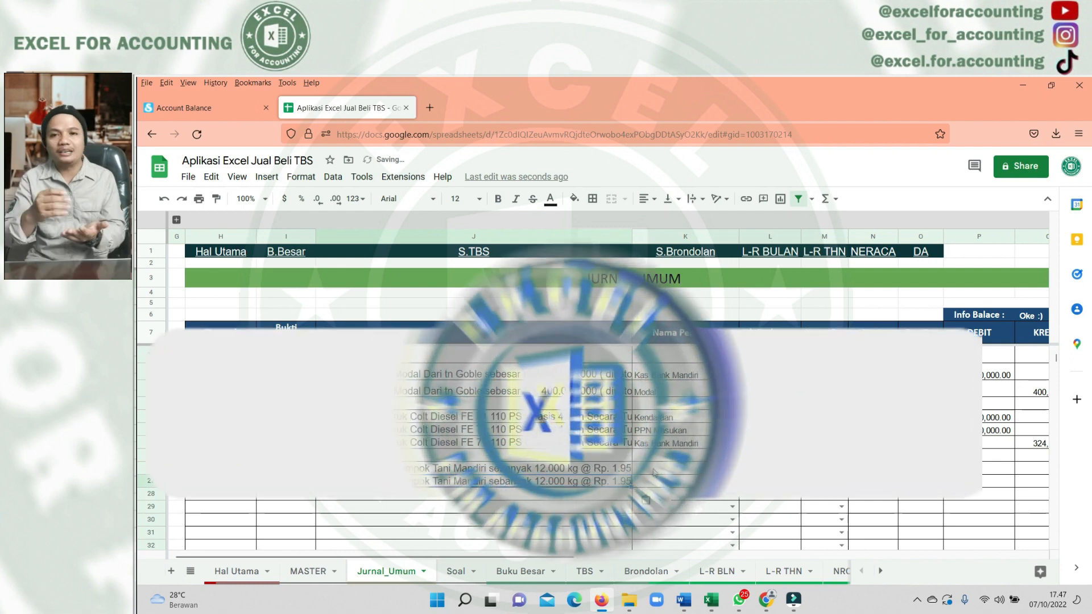
Set the journal accounts to Persediaan TBS in K26 and Kas Bank Mandiri in K27
{"action": "left_click", "coordinate": [678, 480]}
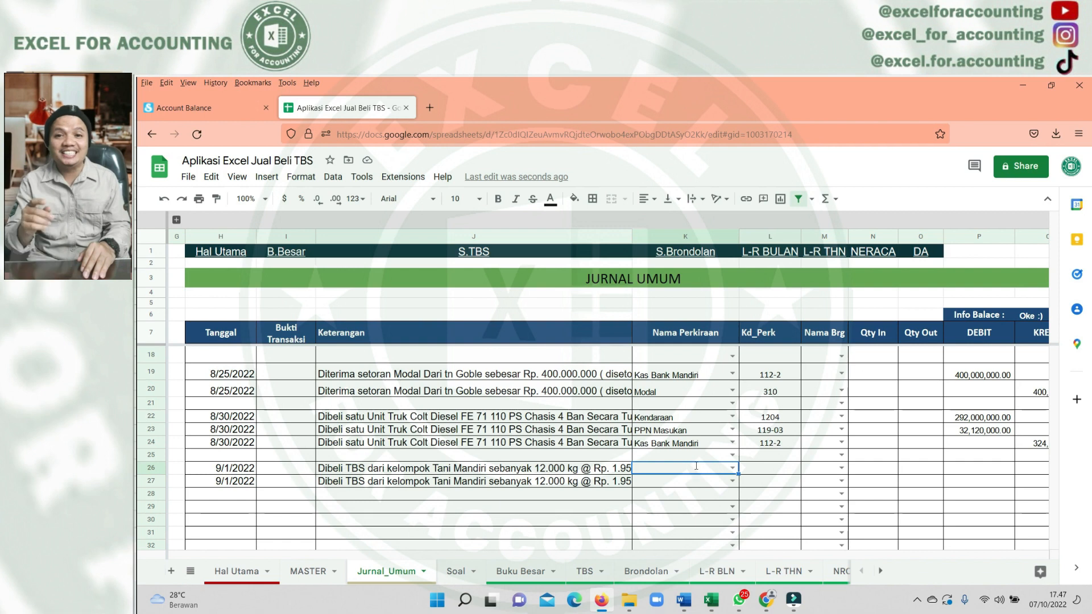
{"action": "type", "text": "PERSE"}
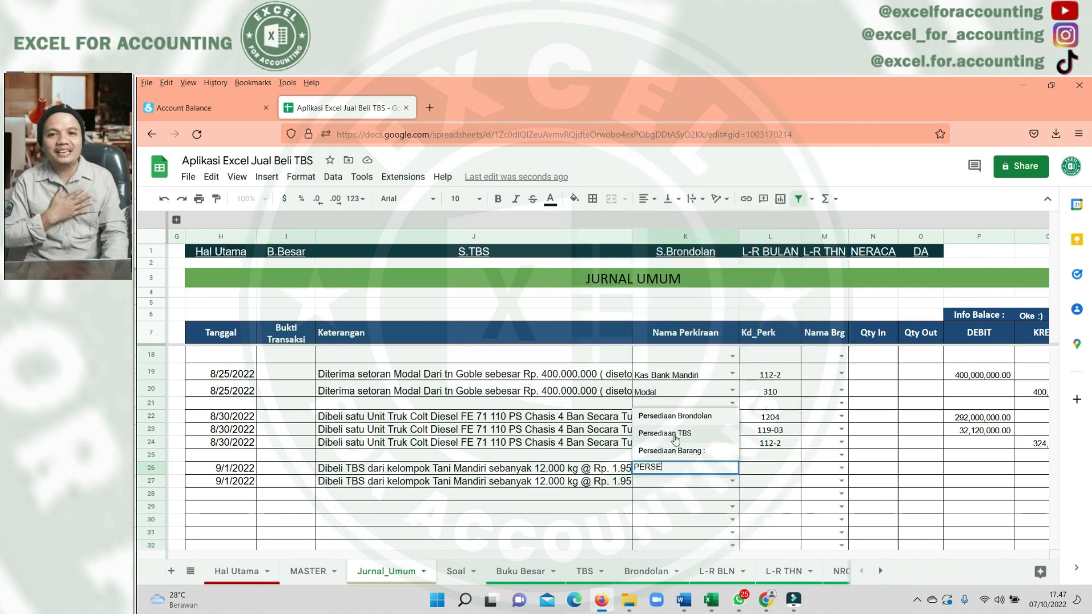
{"action": "left_click", "coordinate": [675, 435]}
{"action": "left_click", "coordinate": [661, 482]}
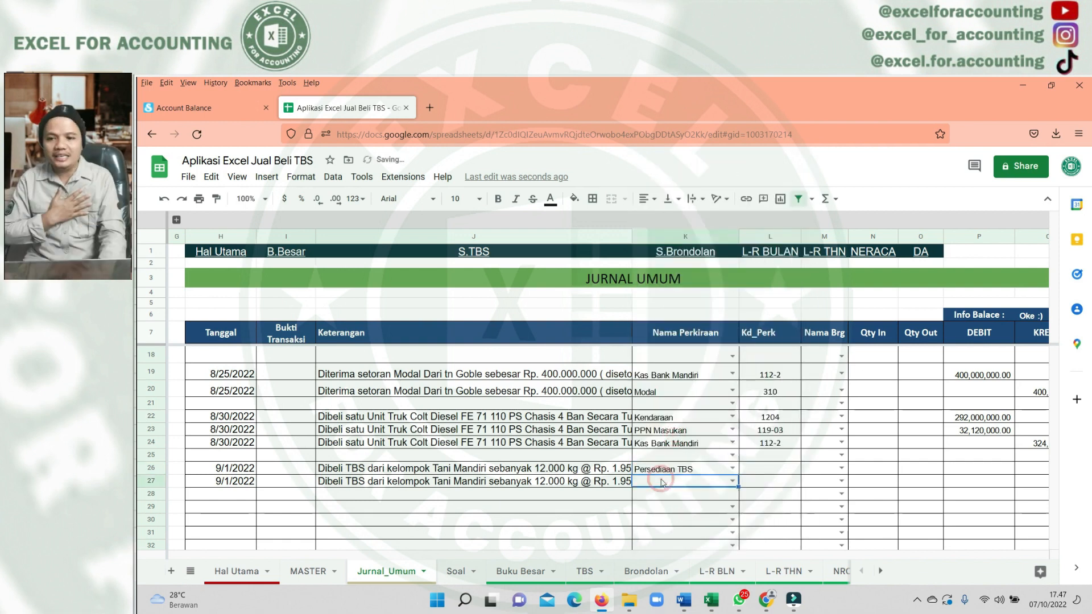
{"action": "type", "text": "BANK"}
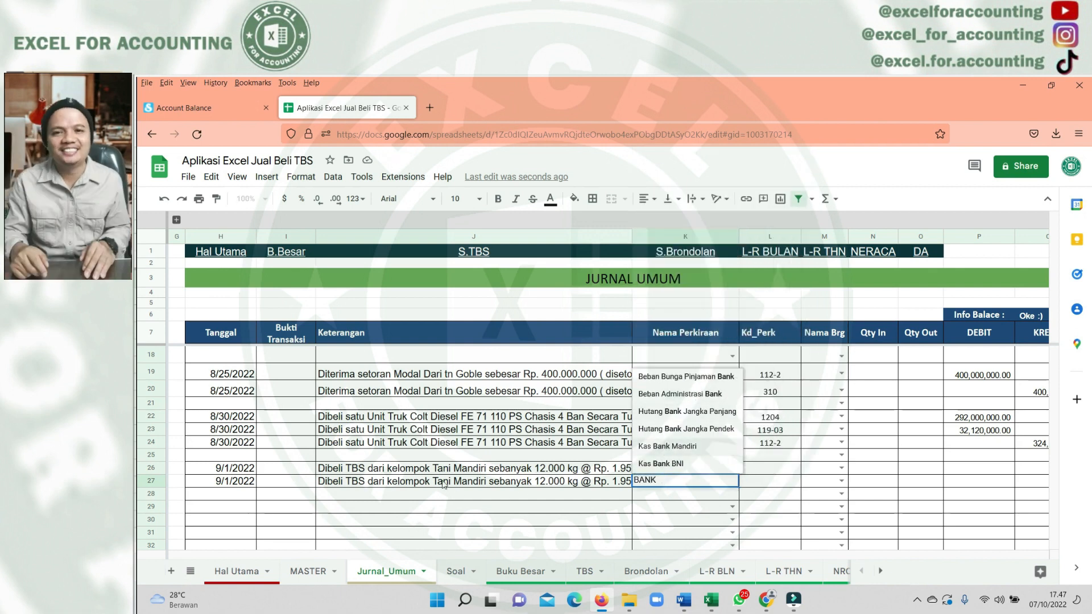
{"action": "left_click", "coordinate": [659, 447]}
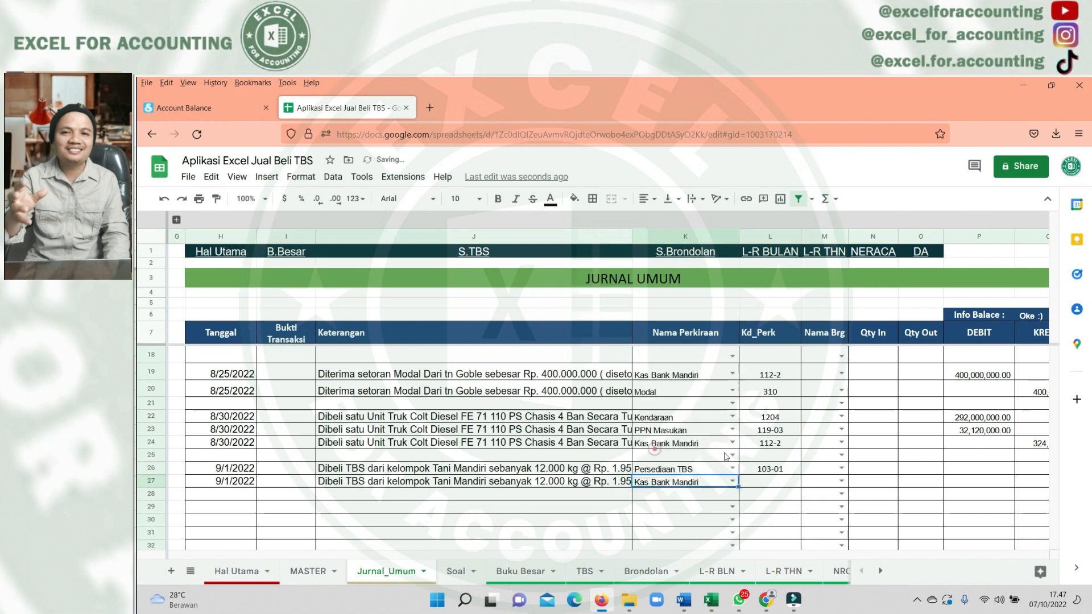
Enter the Persediaan TBS debit in P26 of Jurnal_Umum as the formula =12000*1950
{"action": "left_click", "coordinate": [771, 472]}
{"action": "left_click", "coordinate": [959, 469]}
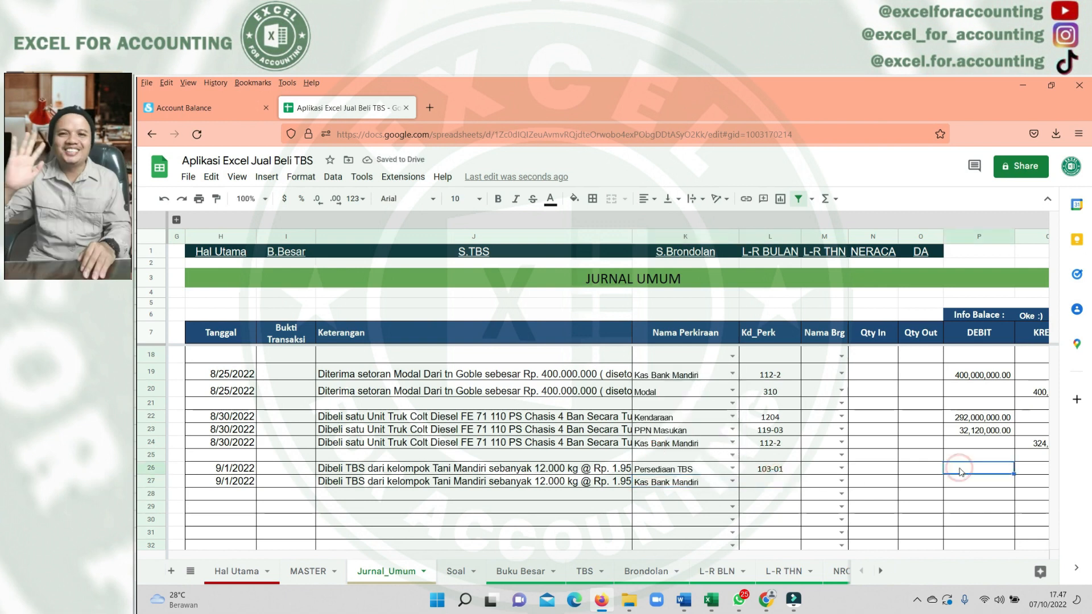
{"action": "type", "text": "=1"}
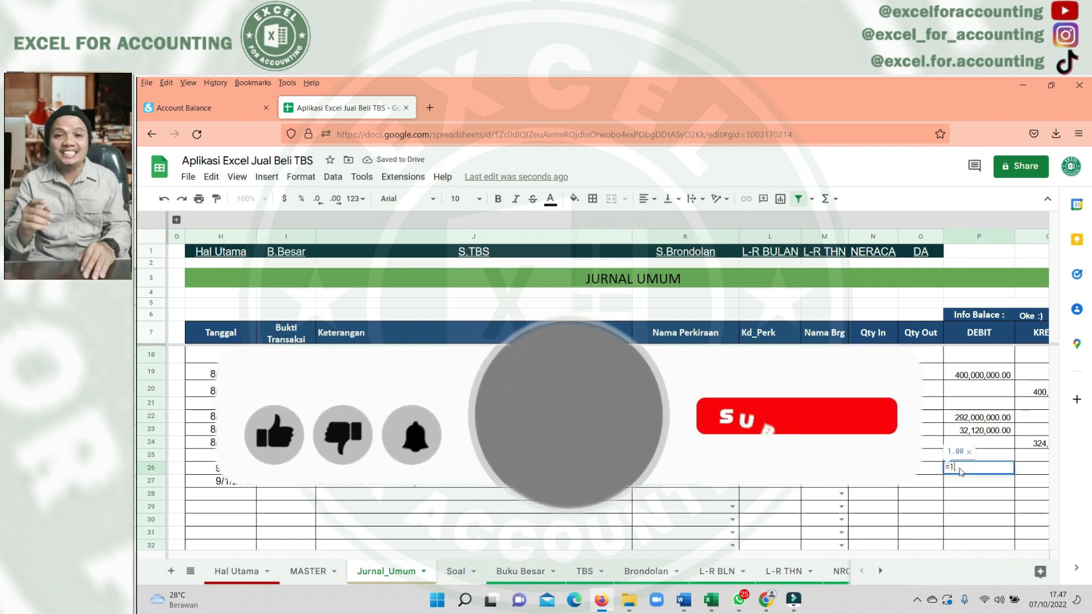
{"action": "type", "text": "2000"}
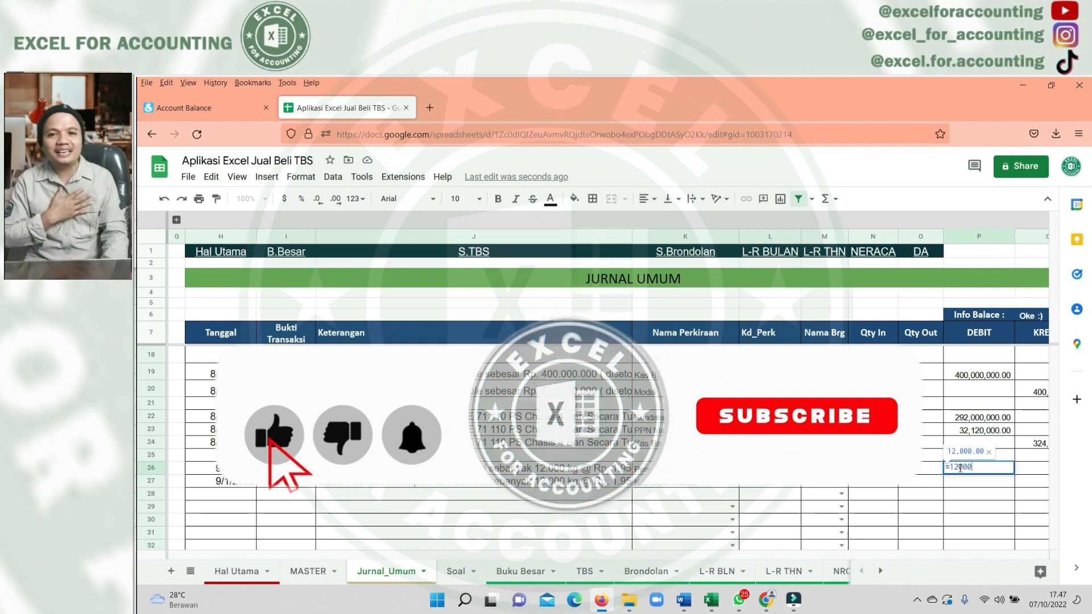
{"action": "type", "text": "*19"}
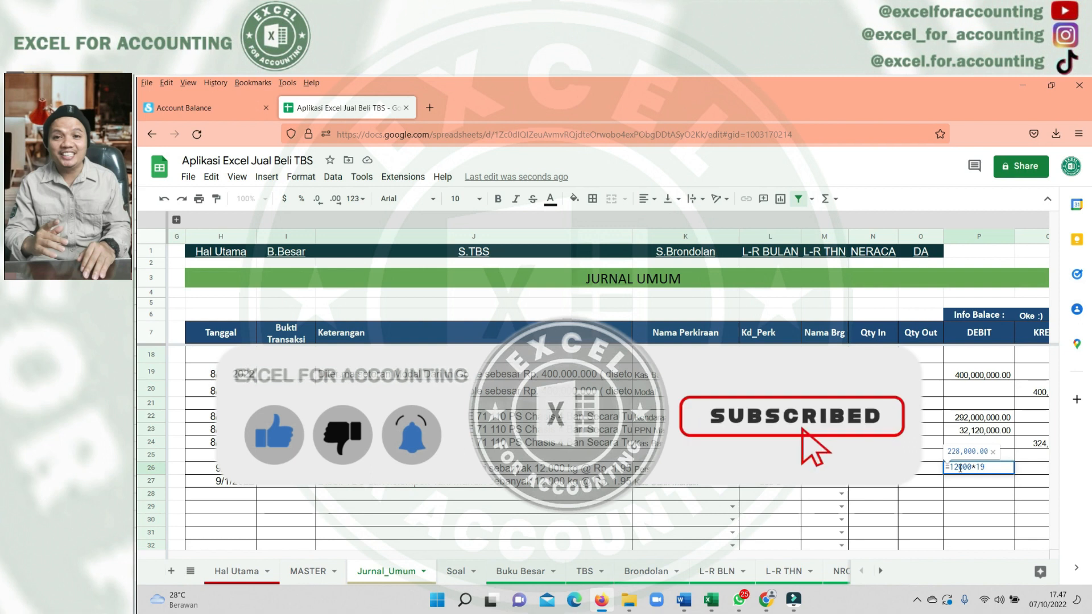
{"action": "type", "text": "50"}
{"action": "key", "text": "Return"}
Set the Kas Bank Mandiri credit in Q27 with a formula that references the debit amount in P26
{"action": "key", "text": "Up"}
{"action": "key", "text": "Right"}
{"action": "key", "text": "Down"}
{"action": "type", "text": "="}
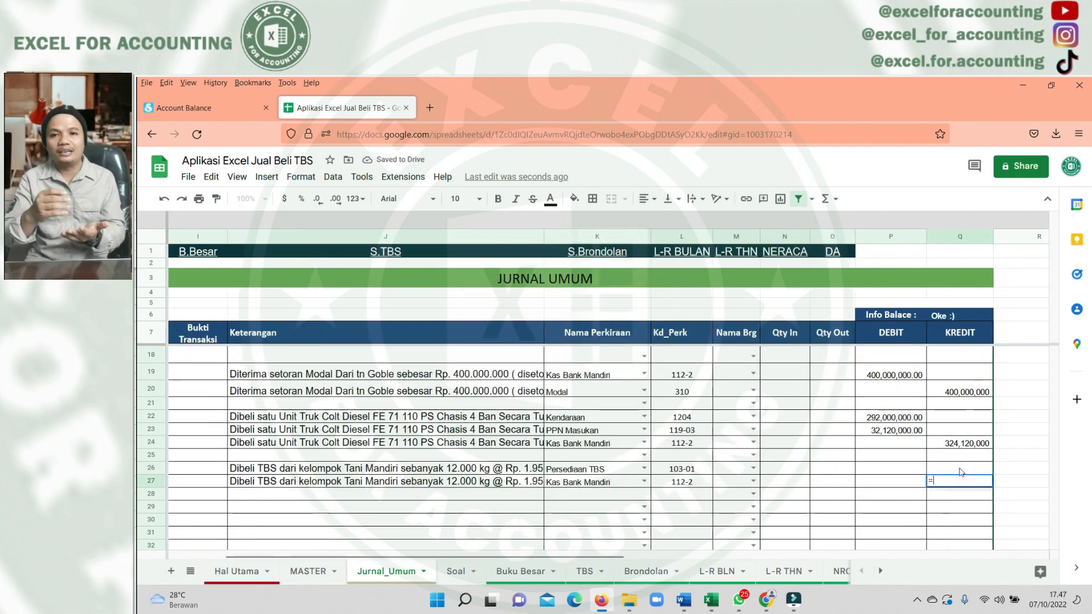
{"action": "key", "text": "Left"}
{"action": "key", "text": "Return"}
{"action": "key", "text": "Up"}
{"action": "key", "text": "Up"}
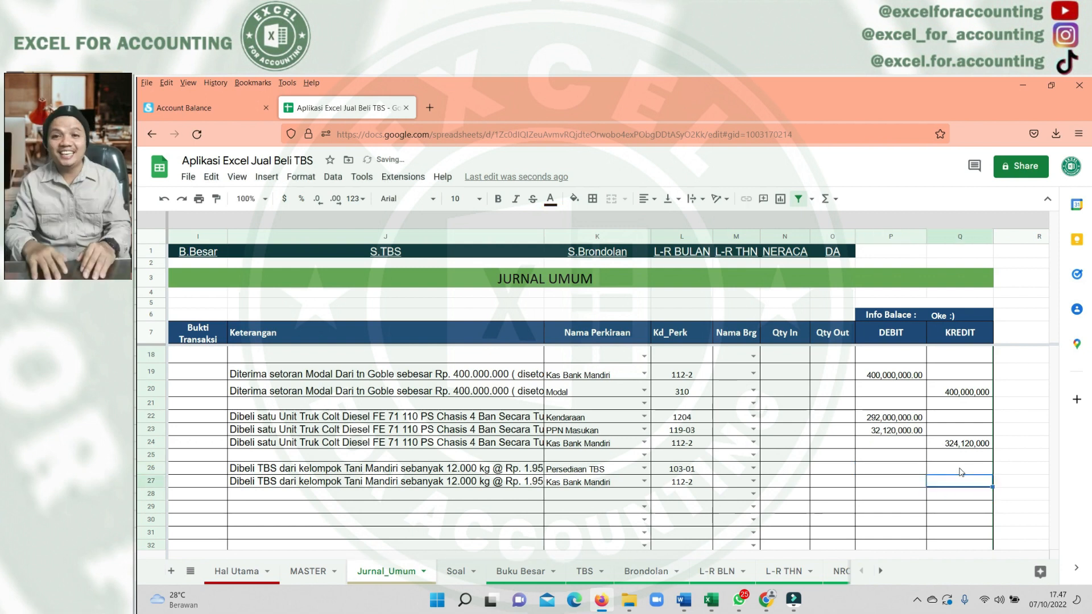
{"action": "key", "text": "Left"}
{"action": "key", "text": "Left"}
{"action": "key", "text": "Left"}
{"action": "key", "text": "Left"}
{"action": "key", "text": "Right"}
{"action": "key", "text": "Right"}
{"action": "key", "text": "Right"}
{"action": "key", "text": "Right"}
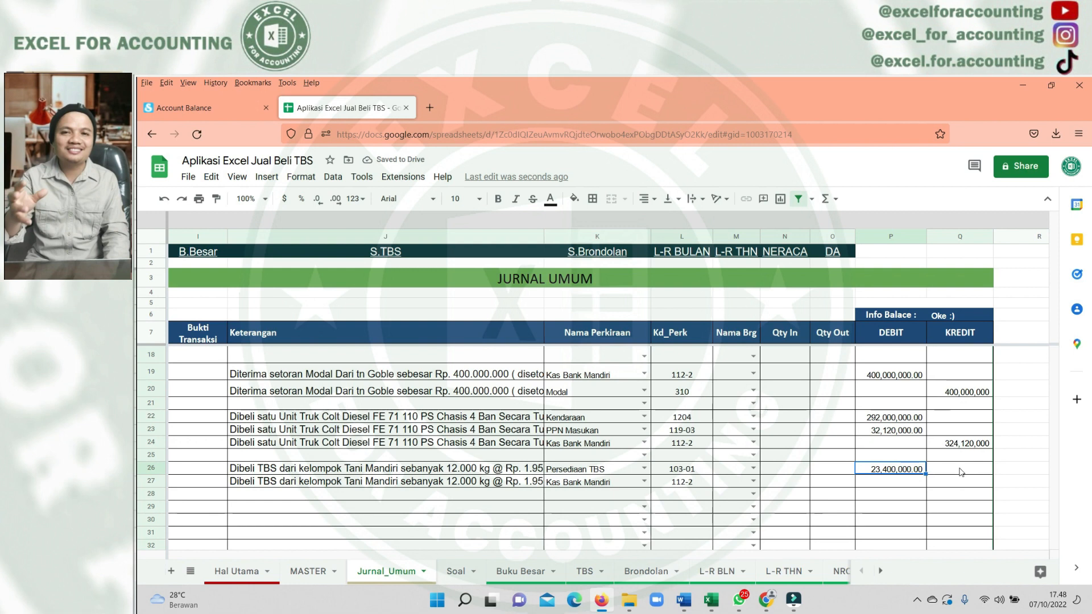
{"action": "key", "text": "Down"}
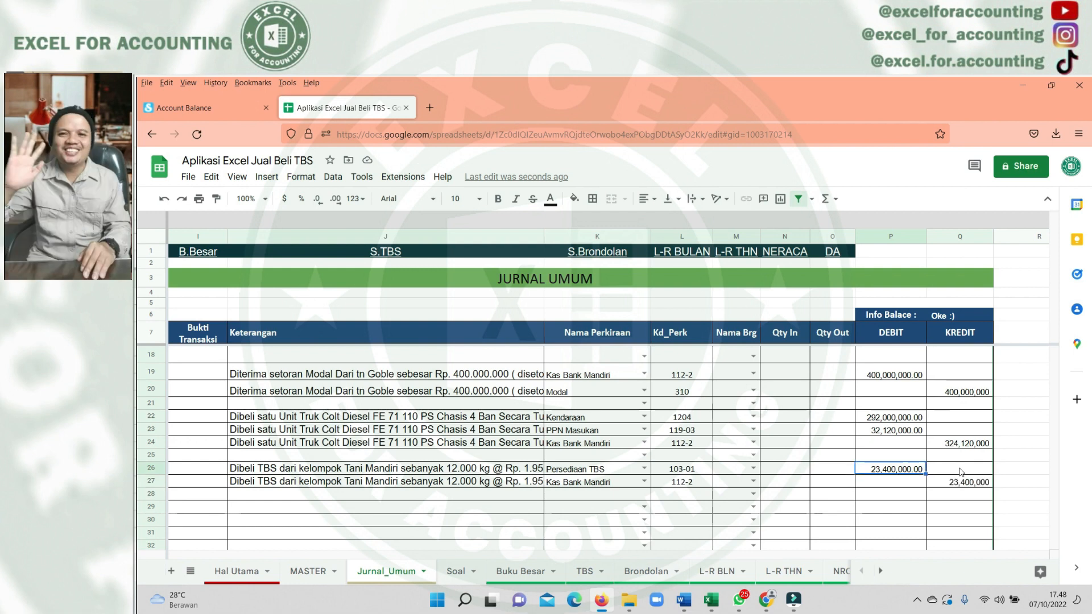
{"action": "key", "text": "Left"}
{"action": "key", "text": "Left"}
{"action": "key", "text": "Left"}
{"action": "key", "text": "Left"}
{"action": "key", "text": "Left"}
{"action": "key", "text": "Left"}
{"action": "key", "text": "Left"}
{"action": "key", "text": "Left"}
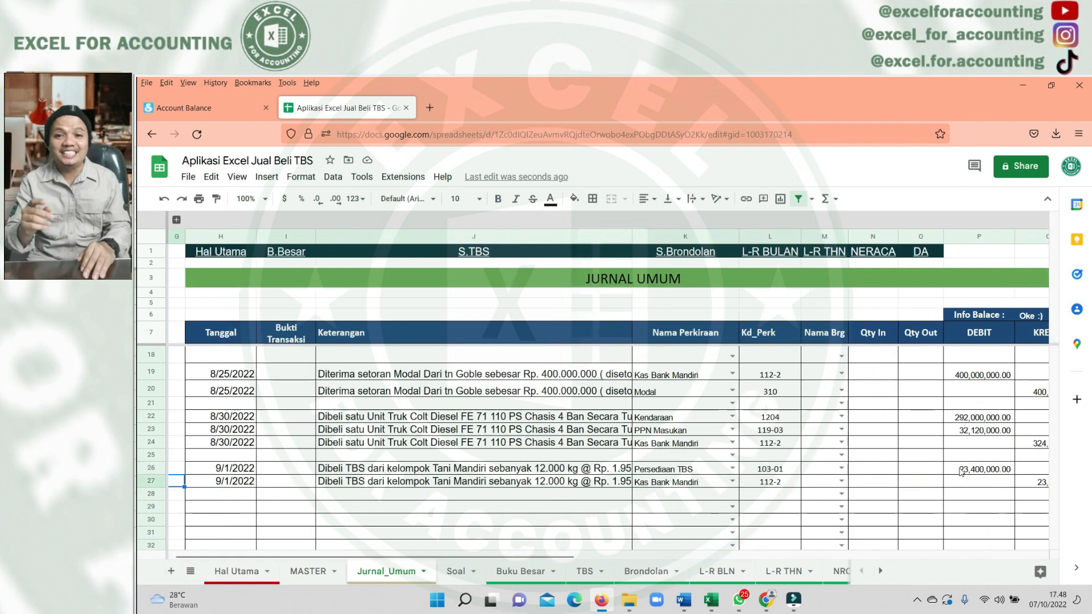
Fill the 9/1/2022 Kelompok Tani Mandiri TBS purchase in B14 of the Soal sheet with dark green
{"action": "left_click", "coordinate": [458, 570]}
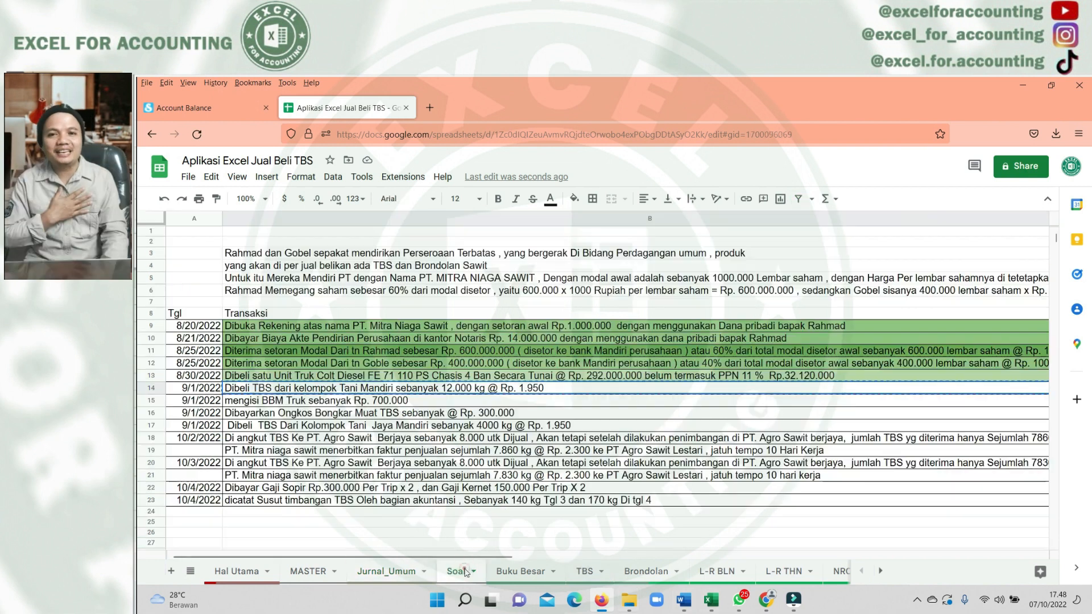
{"action": "left_click", "coordinate": [549, 198]}
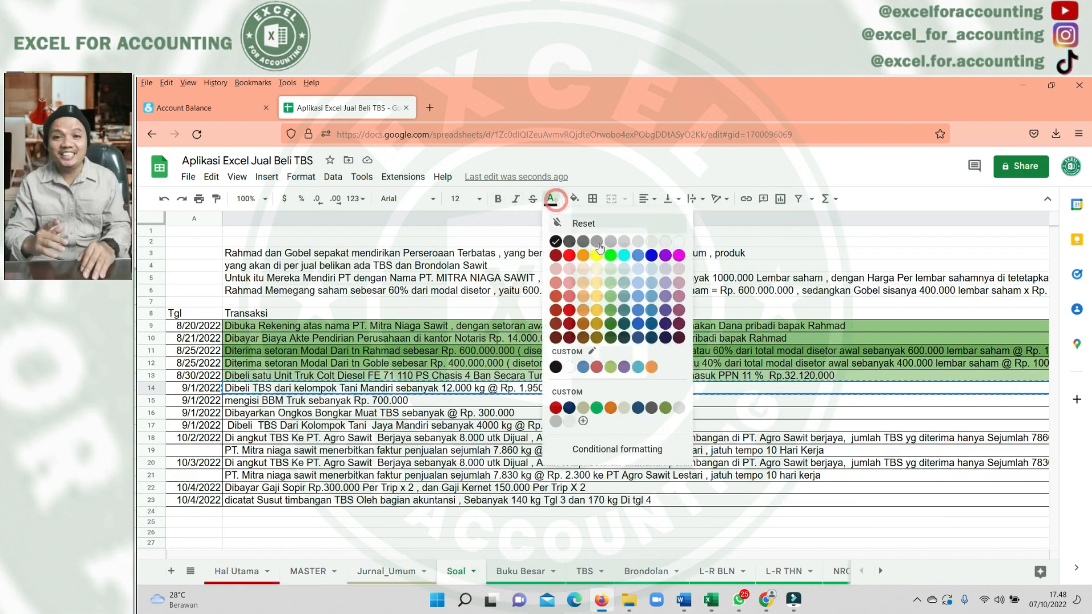
{"action": "left_click", "coordinate": [572, 200]}
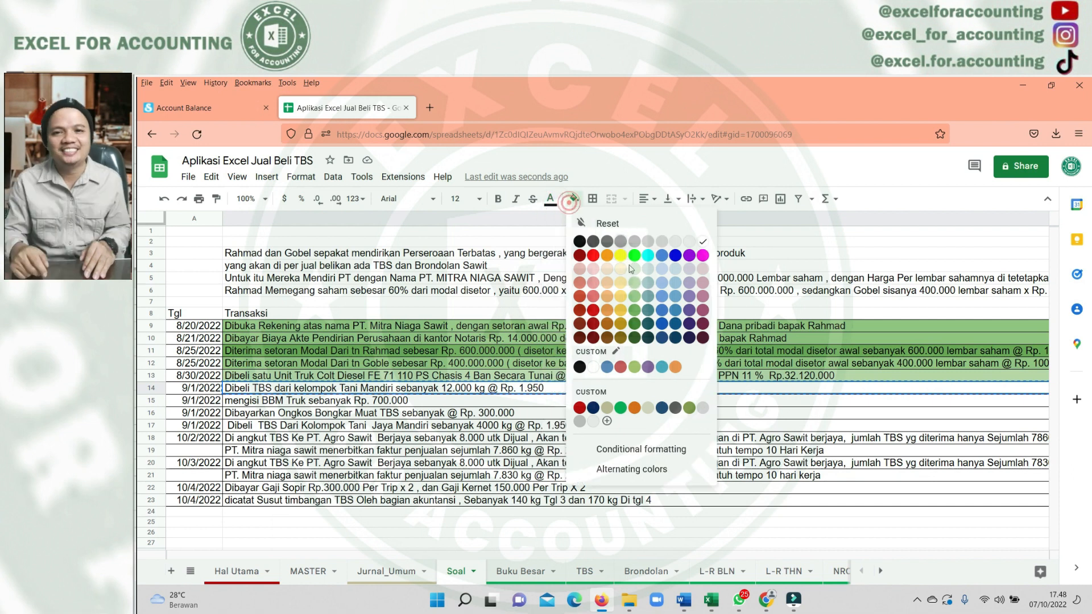
{"action": "left_click", "coordinate": [634, 310]}
Copy the truck fuel description "mengisi BBM Truk sebanyak Rp. 700.000" from B15 of Soal into J29 and J30 of Jurnal_Umum
{"action": "left_click", "coordinate": [307, 449]}
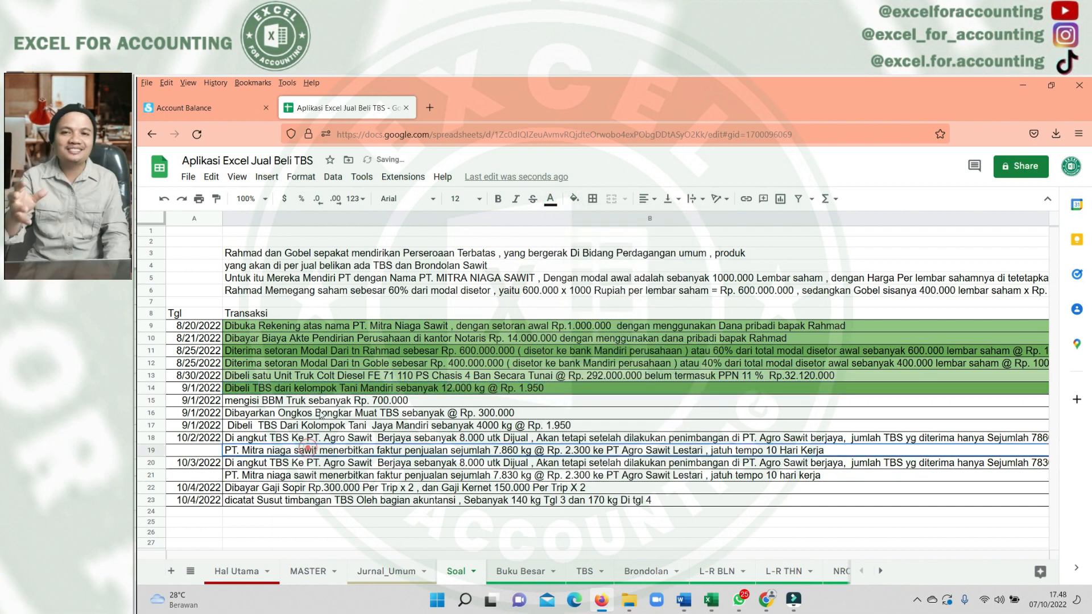
{"action": "left_click", "coordinate": [322, 401]}
{"action": "key", "text": "ctrl+c"}
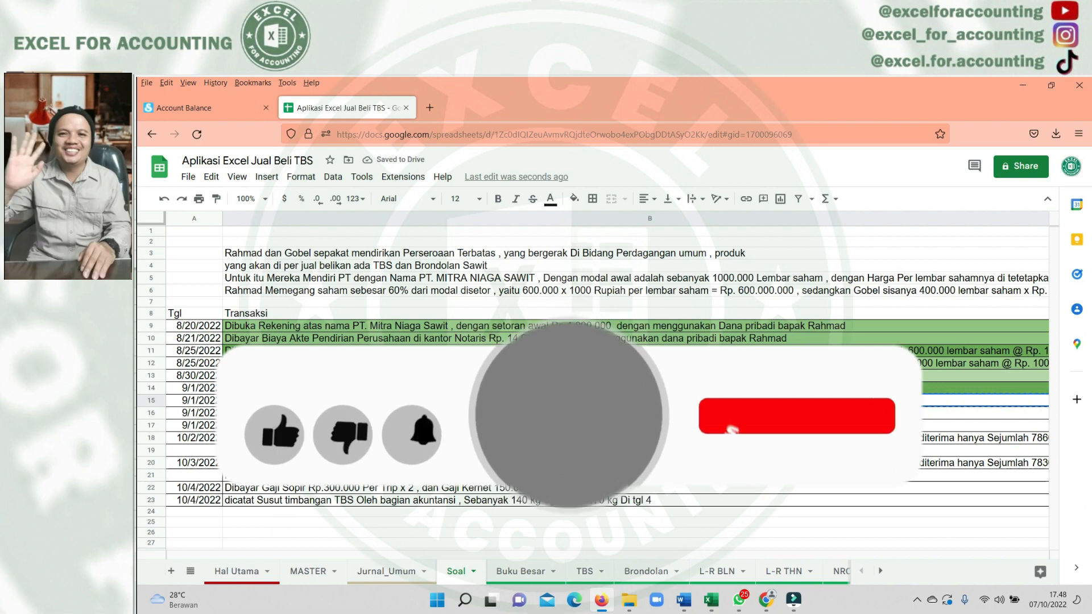
{"action": "left_click", "coordinate": [315, 571]}
{"action": "scroll", "coordinate": [367, 455], "scroll_direction": "down", "scroll_amount": 3}
{"action": "left_click", "coordinate": [366, 572]}
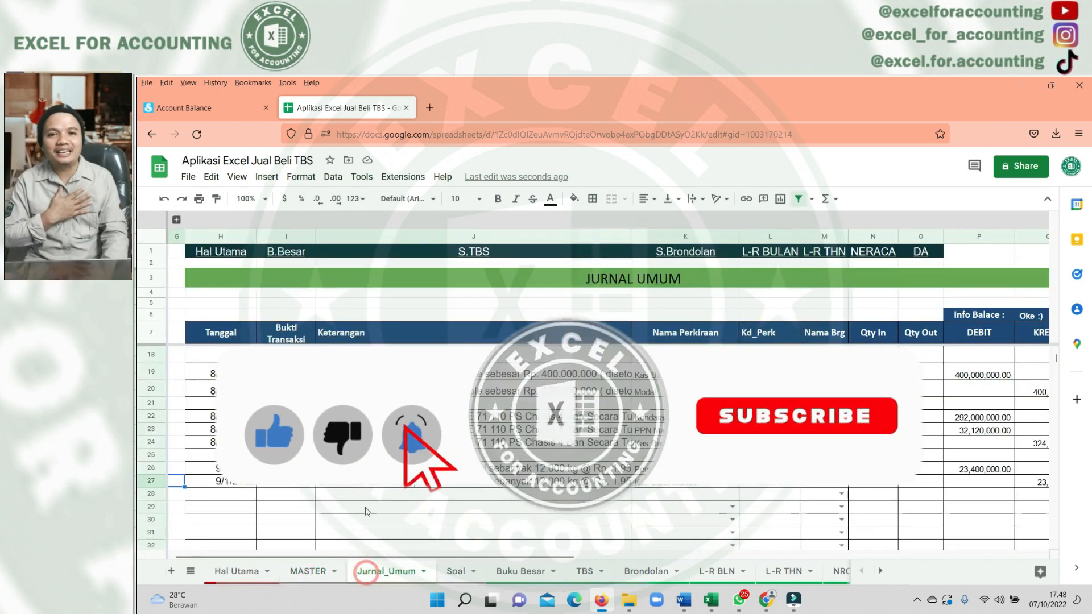
{"action": "left_click", "coordinate": [341, 506]}
{"action": "key", "text": "ctrl+v"}
{"action": "left_click", "coordinate": [337, 520]}
{"action": "key", "text": "ctrl+v"}
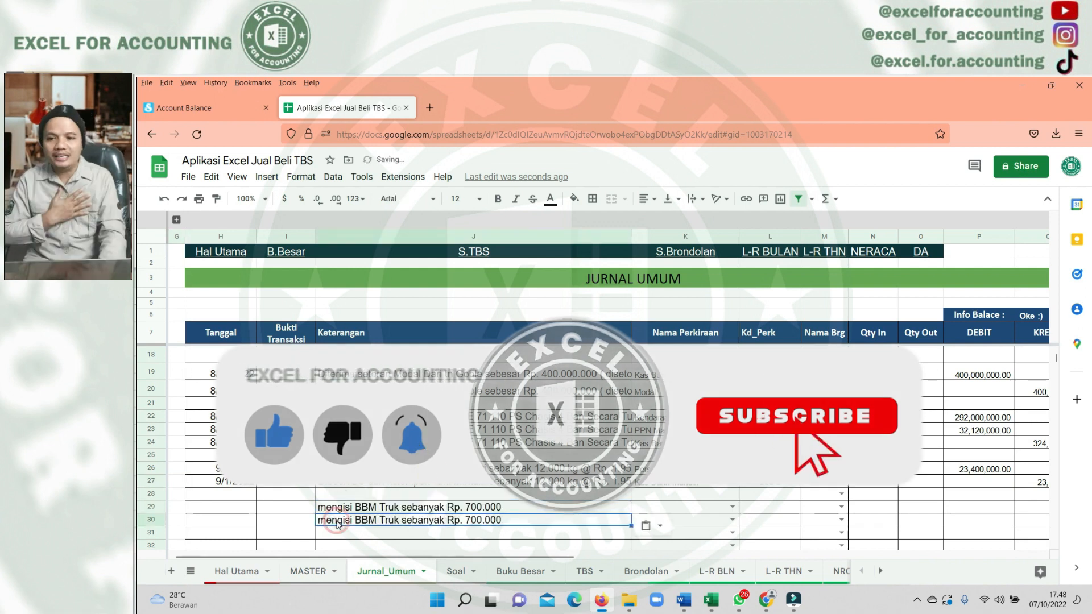
Copy the date 9/1/2022 from H27 into H29 and H30 for the truck fuel entry
{"action": "left_click", "coordinate": [227, 481]}
{"action": "key", "text": "ctrl+c"}
{"action": "left_click", "coordinate": [227, 506]}
{"action": "key", "text": "ctrl+v"}
{"action": "left_click", "coordinate": [227, 520]}
{"action": "key", "text": "ctrl+v"}
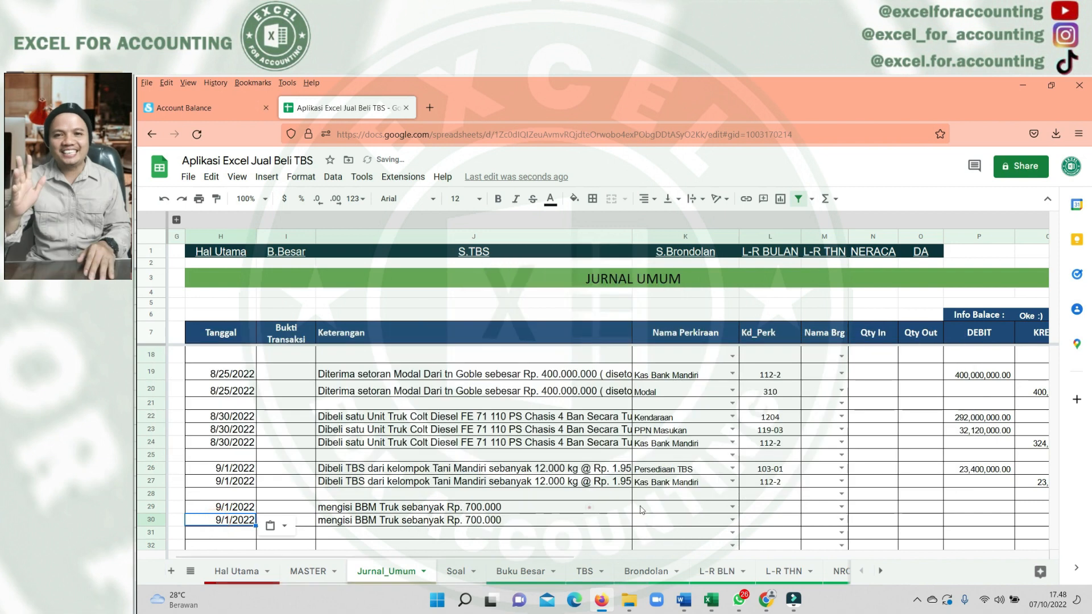
Set the account for the truck fuel entry in K29 to Biaya BBM Kendaraan
{"action": "left_click", "coordinate": [643, 507]}
{"action": "double_click", "coordinate": [673, 509]}
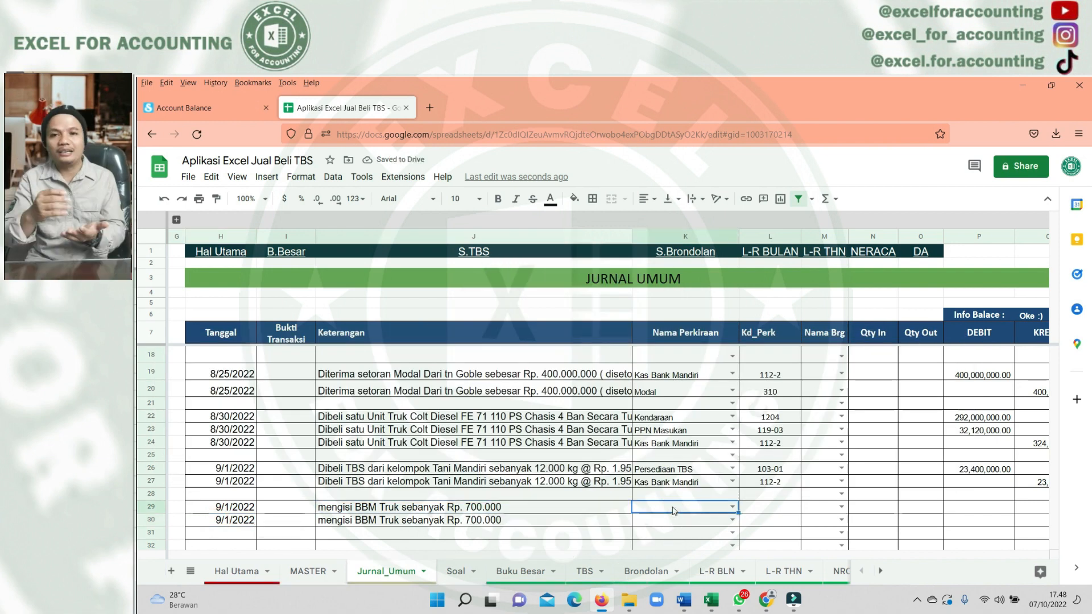
{"action": "type", "text": "BBM Kendaraan"}
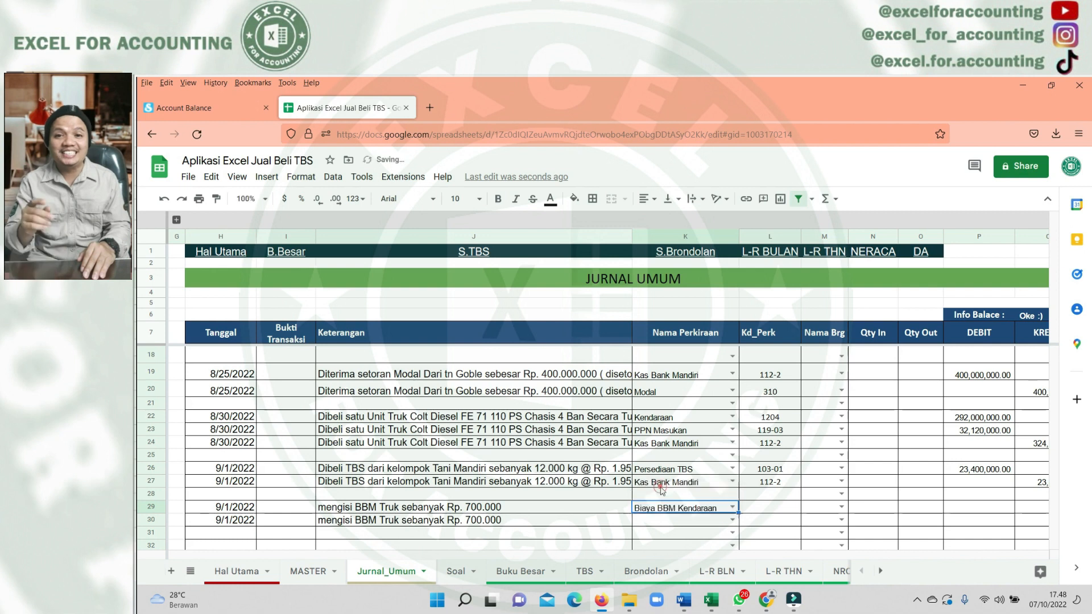
{"action": "left_click", "coordinate": [661, 490]}
{"action": "left_click", "coordinate": [653, 521]}
{"action": "double_click", "coordinate": [653, 522]}
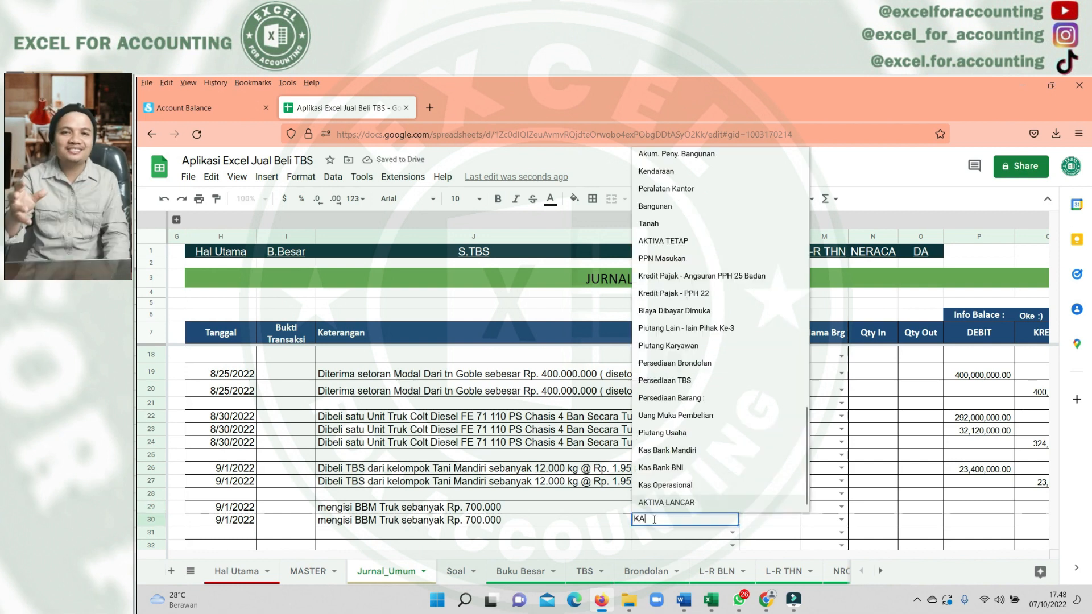
{"action": "type", "text": "KAS"}
{"action": "key", "text": "Escape"}
{"action": "left_click", "coordinate": [495, 506]}
{"action": "scroll", "coordinate": [495, 505], "scroll_direction": "down", "scroll_amount": 2}
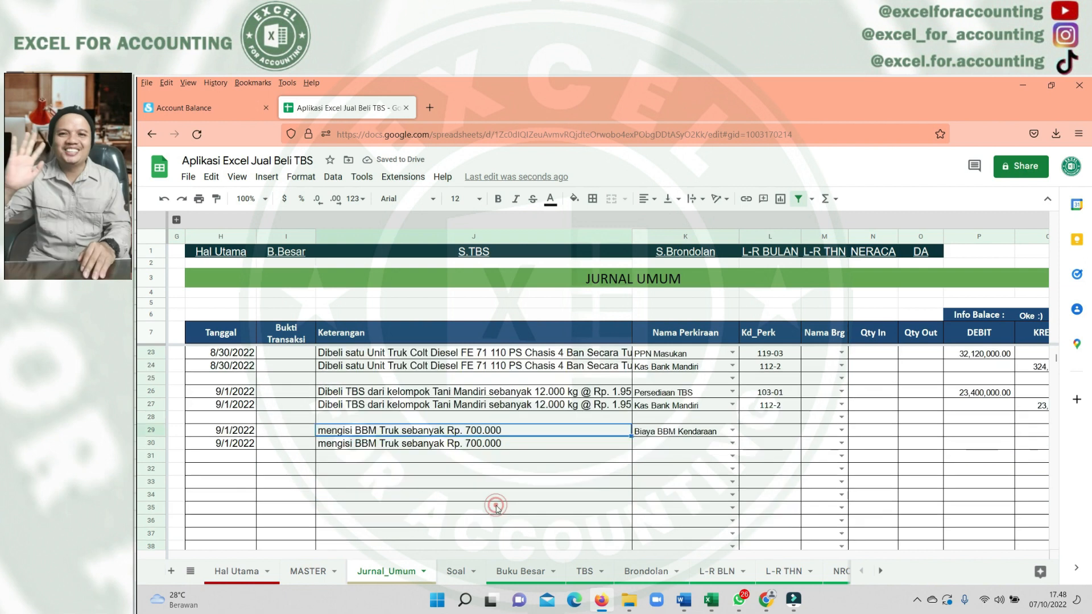
{"action": "scroll", "coordinate": [452, 503], "scroll_direction": "up", "scroll_amount": 1}
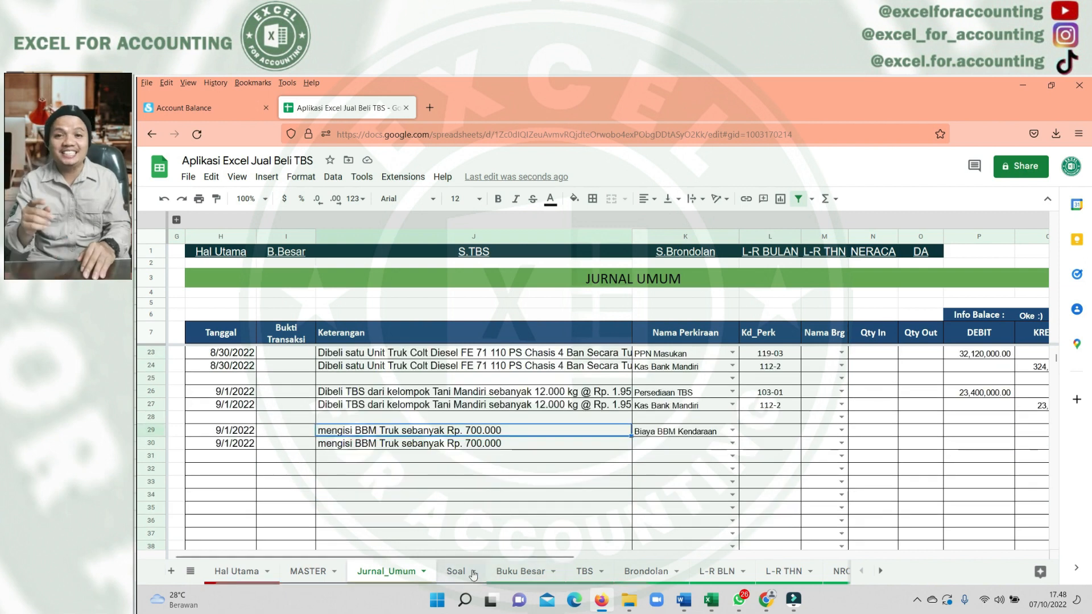
Insert a row above the truck fuel transaction in row 15 of Soal and copy the date 9/1/2022 into A15
{"action": "left_click", "coordinate": [455, 571]}
{"action": "left_click", "coordinate": [392, 402]}
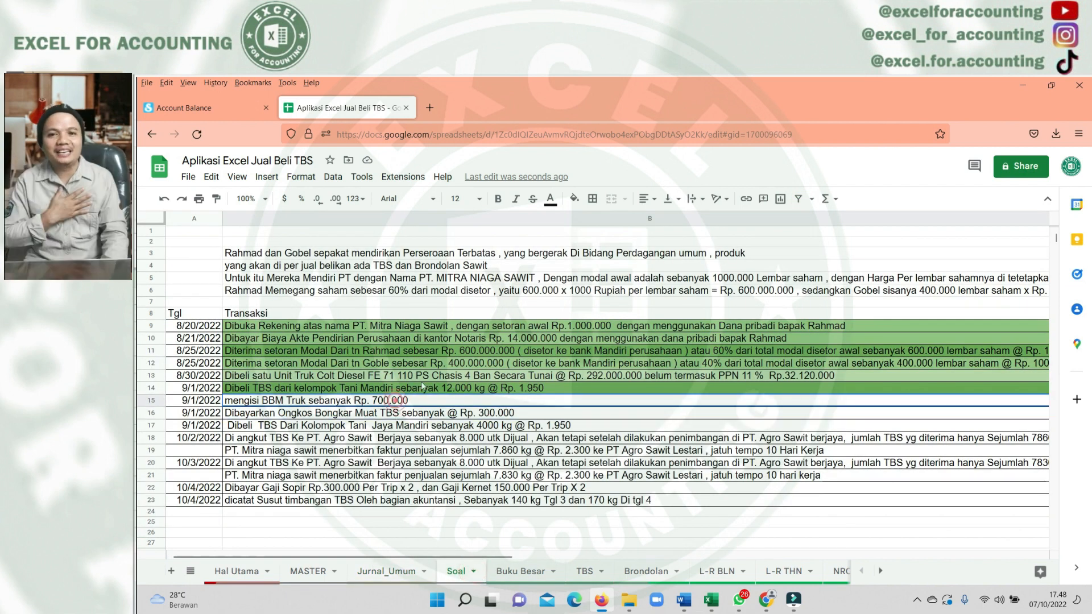
{"action": "right_click", "coordinate": [390, 405]}
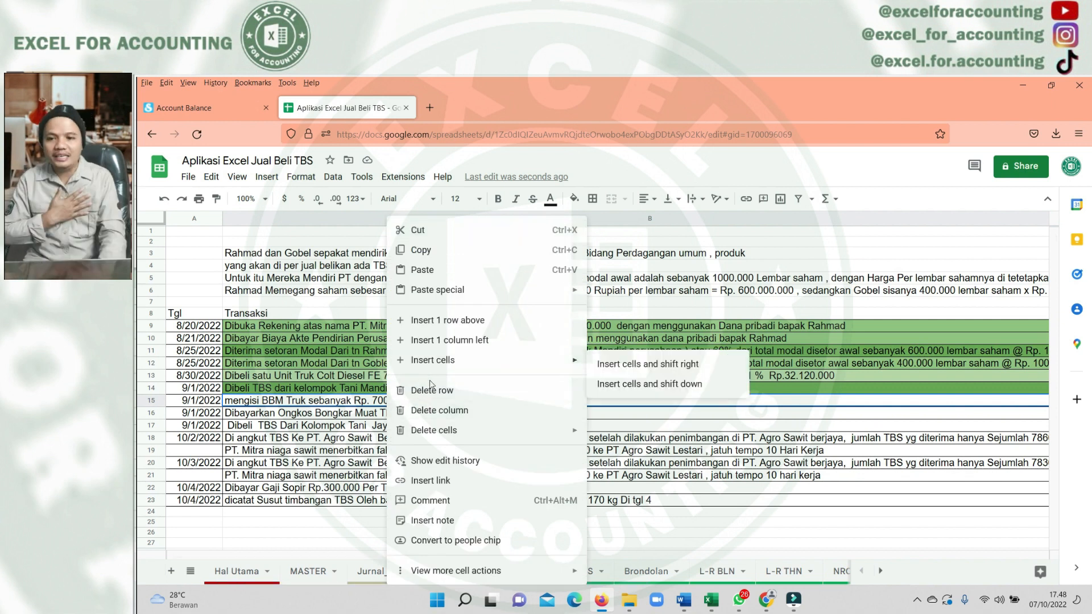
{"action": "left_click", "coordinate": [438, 319]}
{"action": "left_click", "coordinate": [196, 399]}
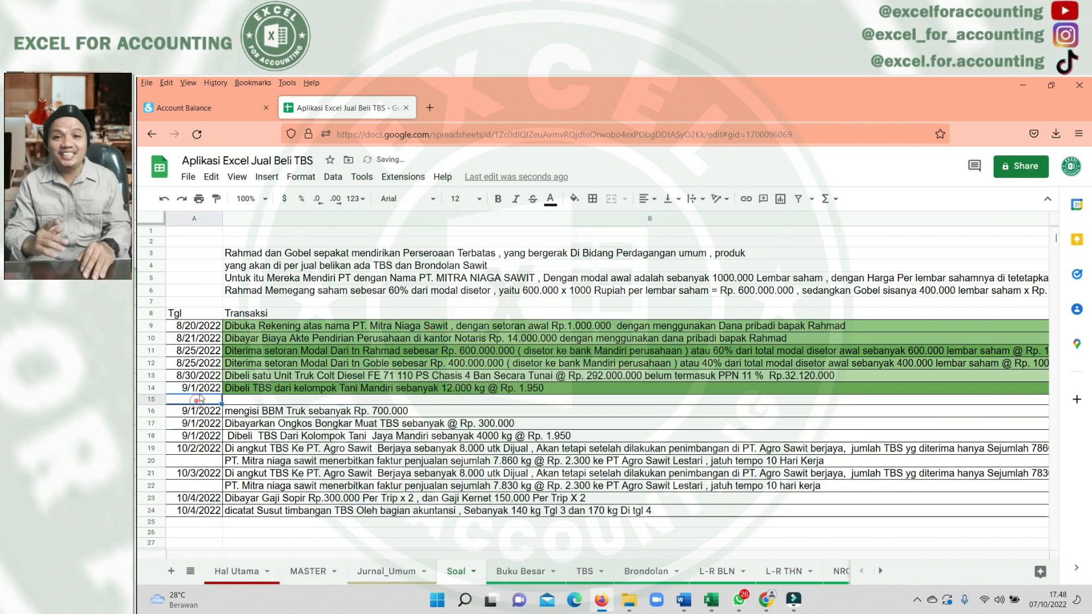
{"action": "key", "text": "ctrl+c"}
{"action": "left_click", "coordinate": [200, 400]}
{"action": "key", "text": "ctrl+v"}
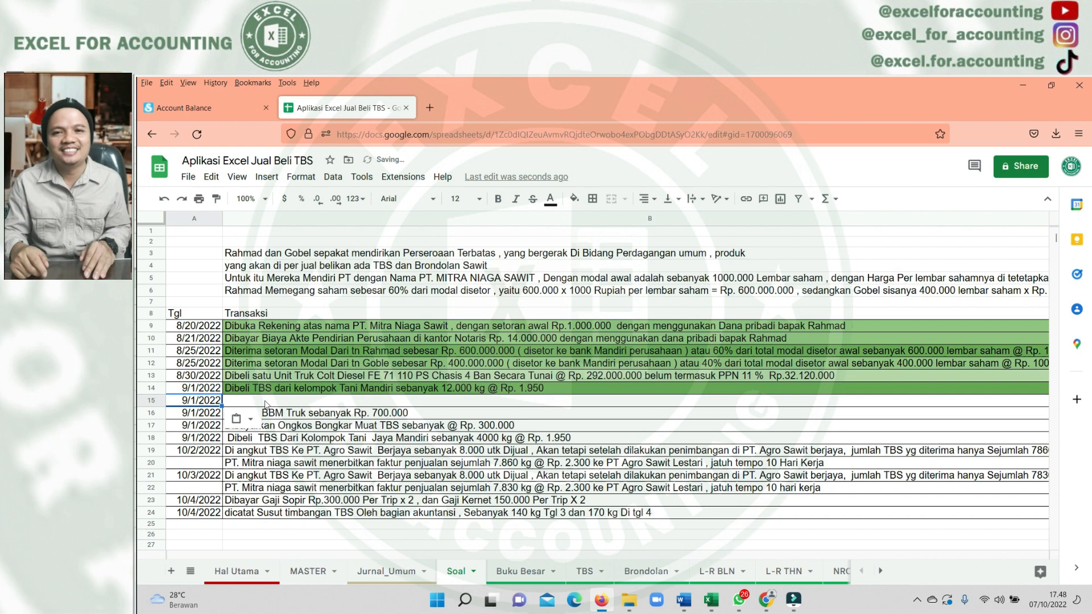
Enter the transaction description "Pengisian Kas Operasional" in B15 of the Soal sheet
{"action": "left_click", "coordinate": [264, 401]}
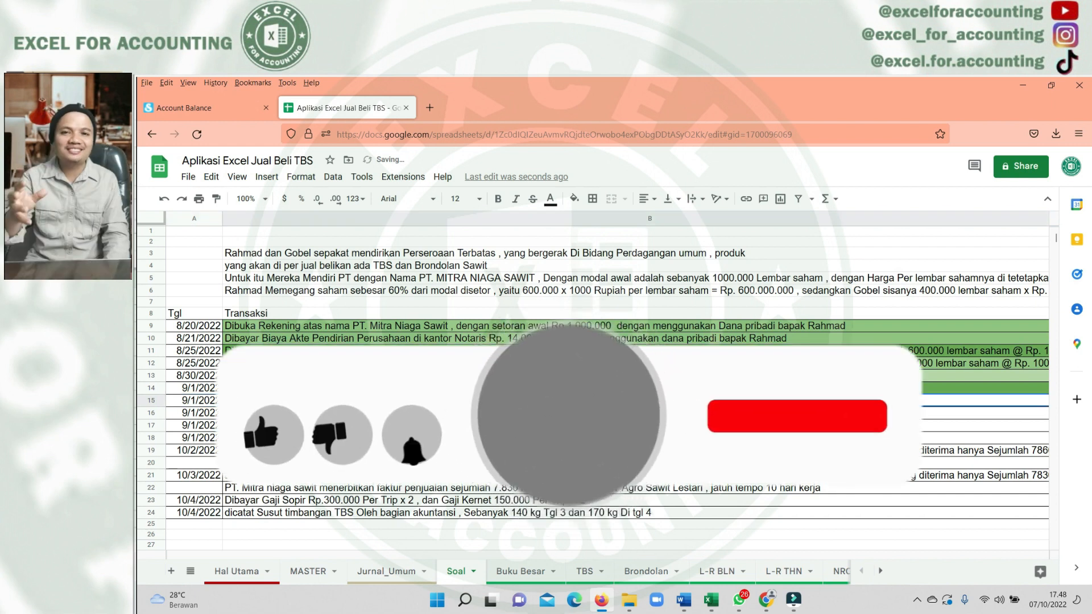
{"action": "type", "text": "pENGISIAN"}
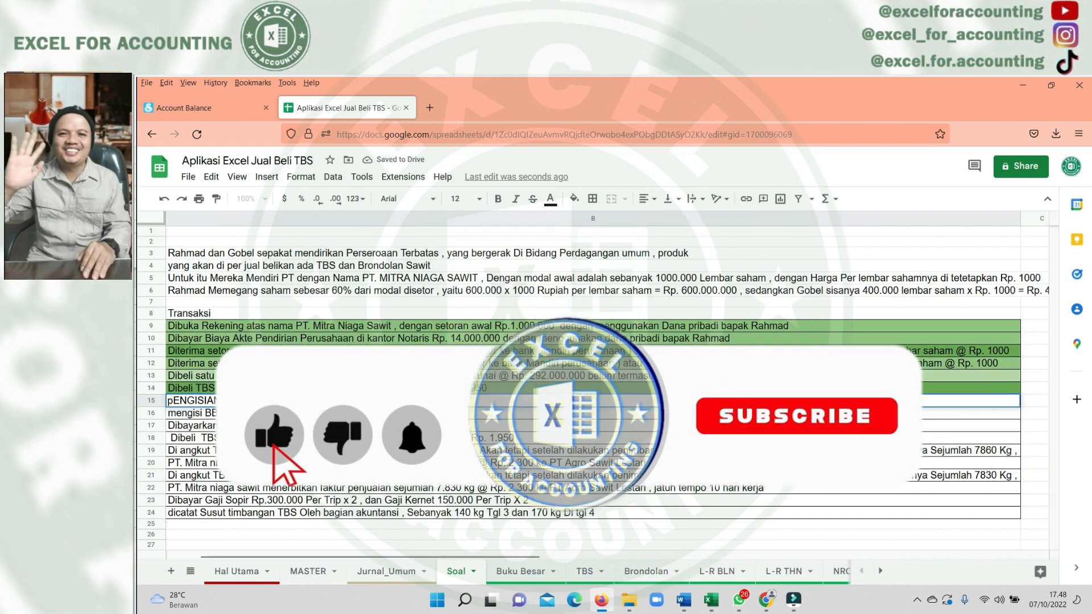
{"action": "key", "text": "BackSpace"}
{"action": "key", "text": "BackSpace"}
{"action": "key", "text": "BackSpace"}
{"action": "key", "text": "BackSpace"}
{"action": "key", "text": "BackSpace"}
{"action": "key", "text": "BackSpace"}
{"action": "key", "text": "BackSpace"}
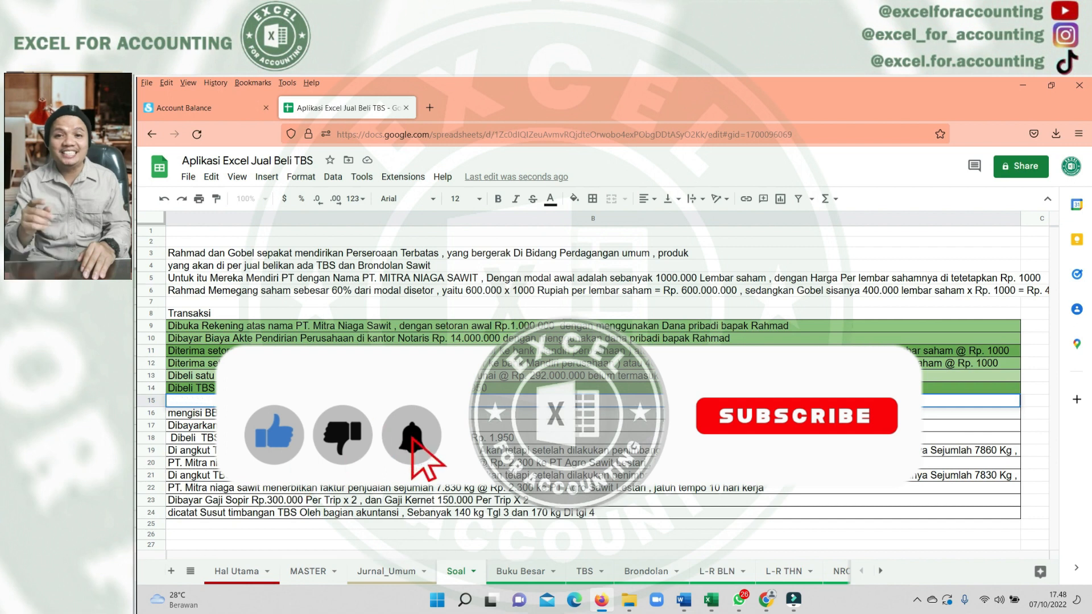
{"action": "type", "text": "Pengisian Kas Operasional"}
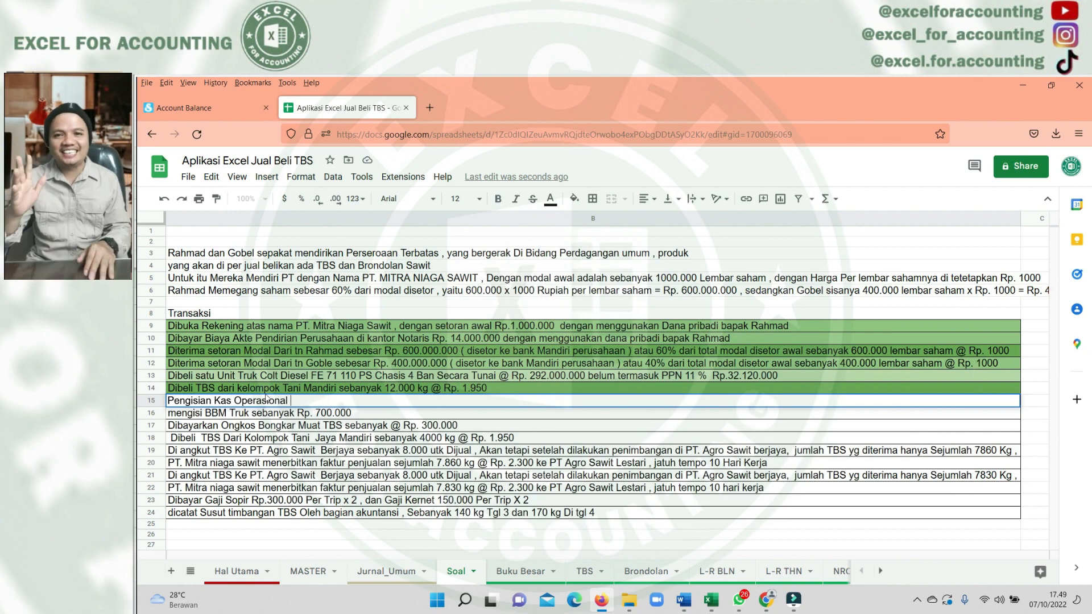
{"action": "double_click", "coordinate": [261, 388]}
{"action": "type", "text": "P"}
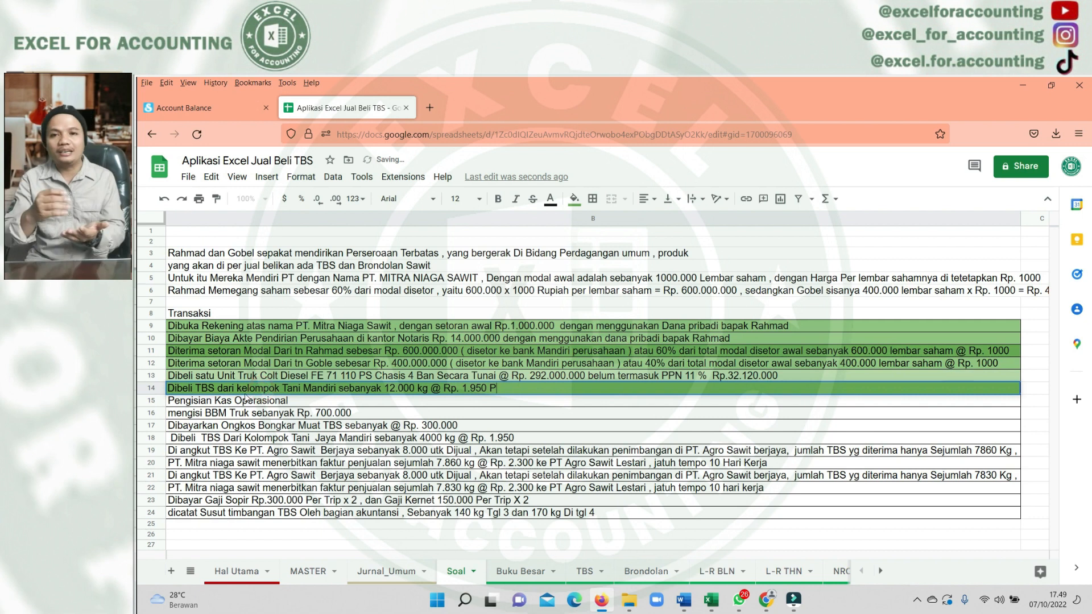
{"action": "key", "text": "Escape"}
Extend the description in B15 of Soal to "Pengisian Kas Operasional perusahaan , ditarik dari bank mandiri Rp. 20.000.000" and open the general journal
{"action": "double_click", "coordinate": [304, 401]}
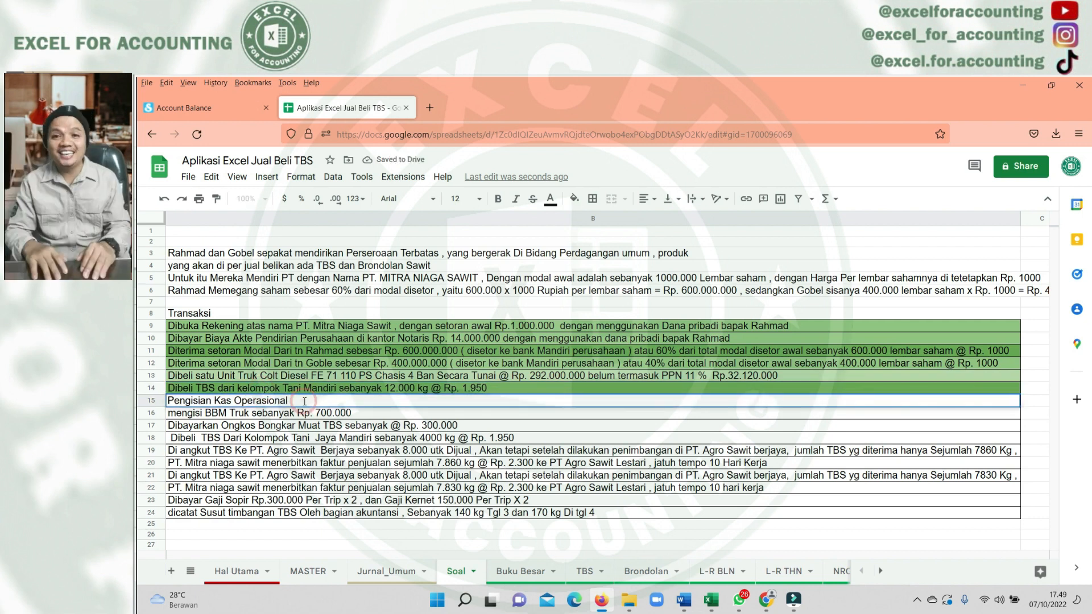
{"action": "type", "text": "perusahaan"}
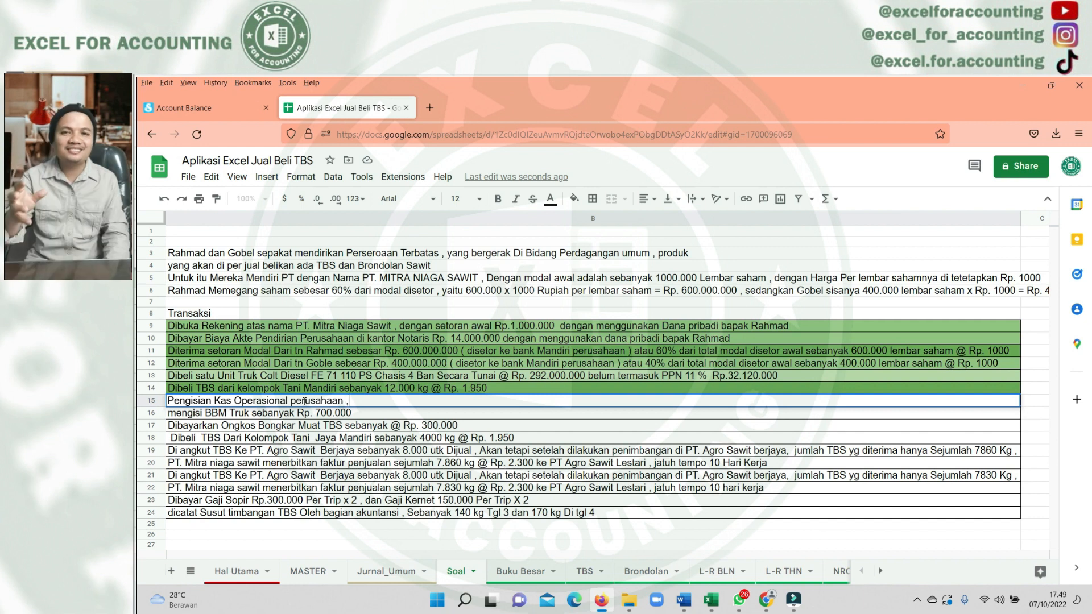
{"action": "type", "text": " ,"}
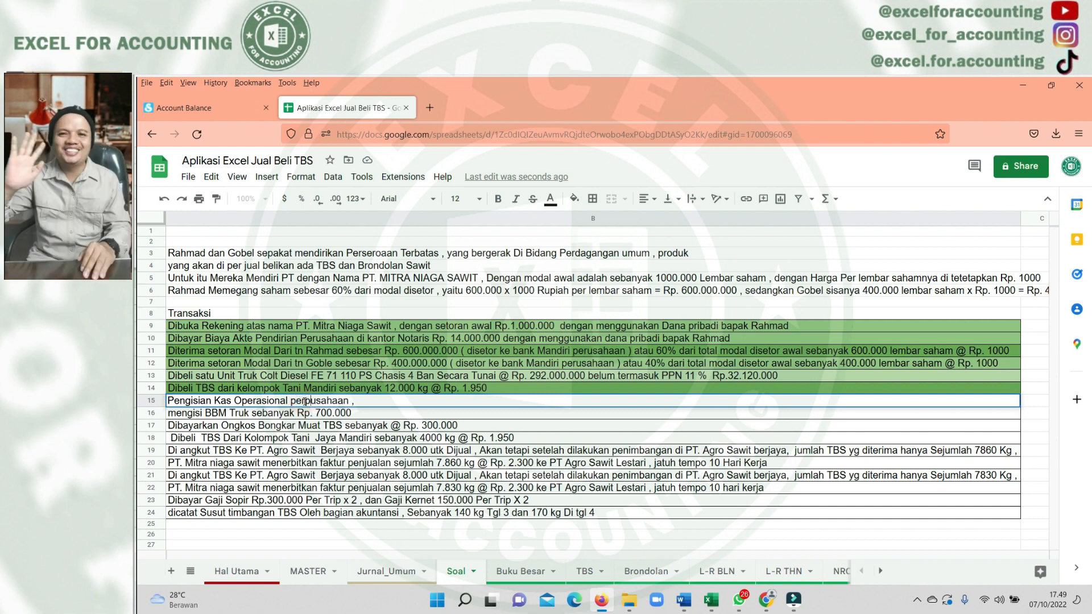
{"action": "left_click", "coordinate": [303, 401]}
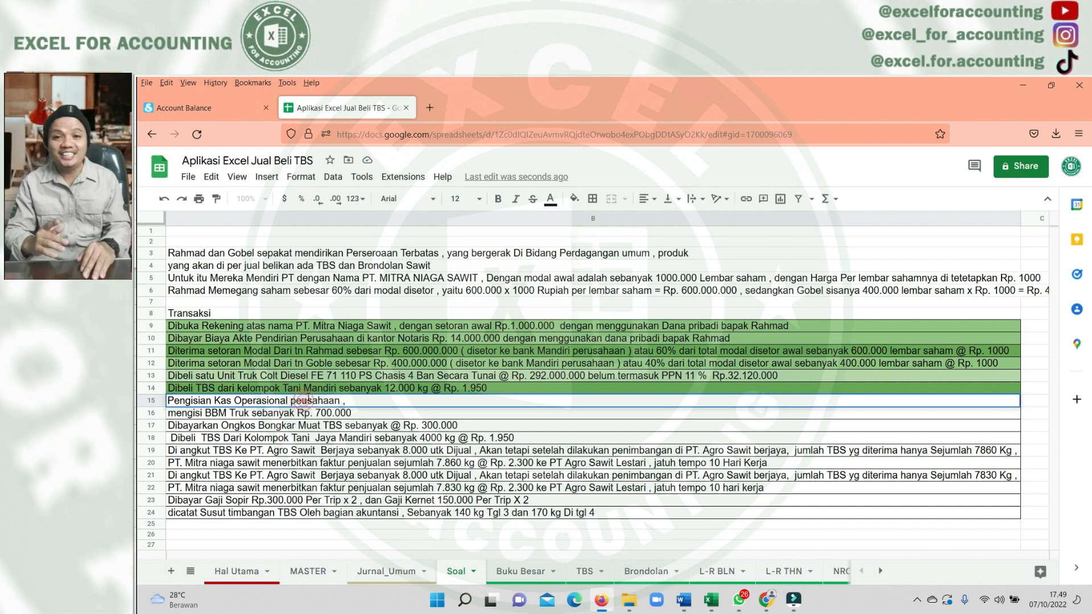
{"action": "left_click", "coordinate": [358, 400]}
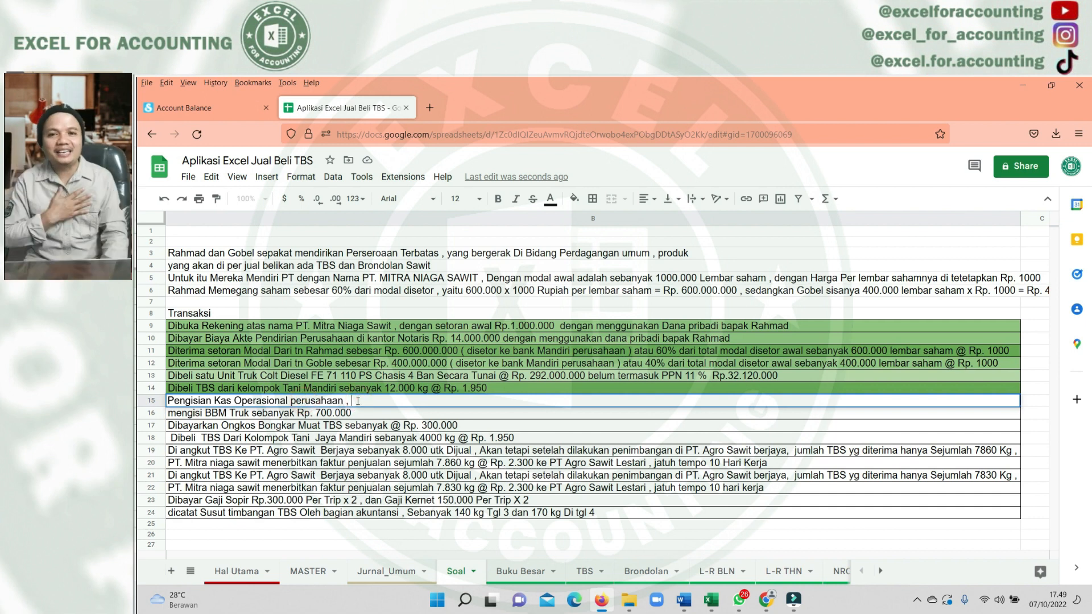
{"action": "type", "text": "ditarik dari bank mandiri "}
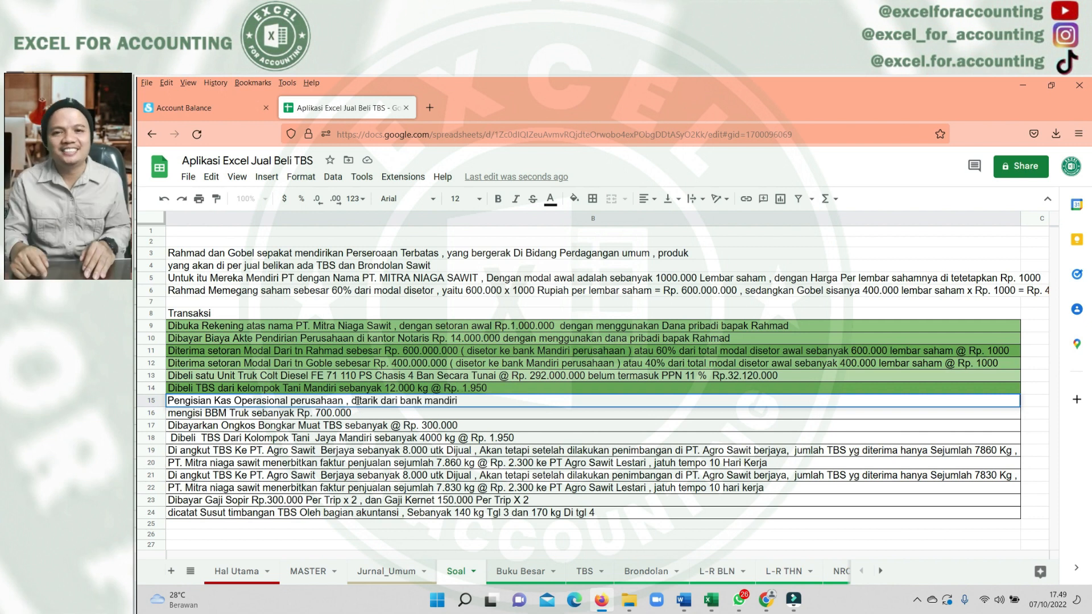
{"action": "type", "text": "Rp. 2"}
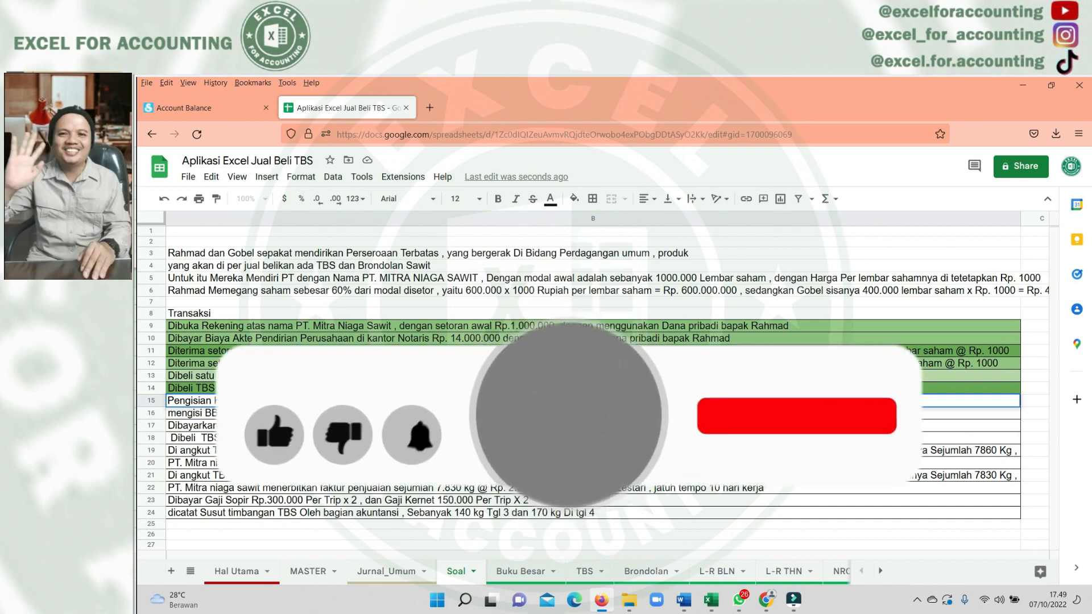
{"action": "key", "text": "Return"}
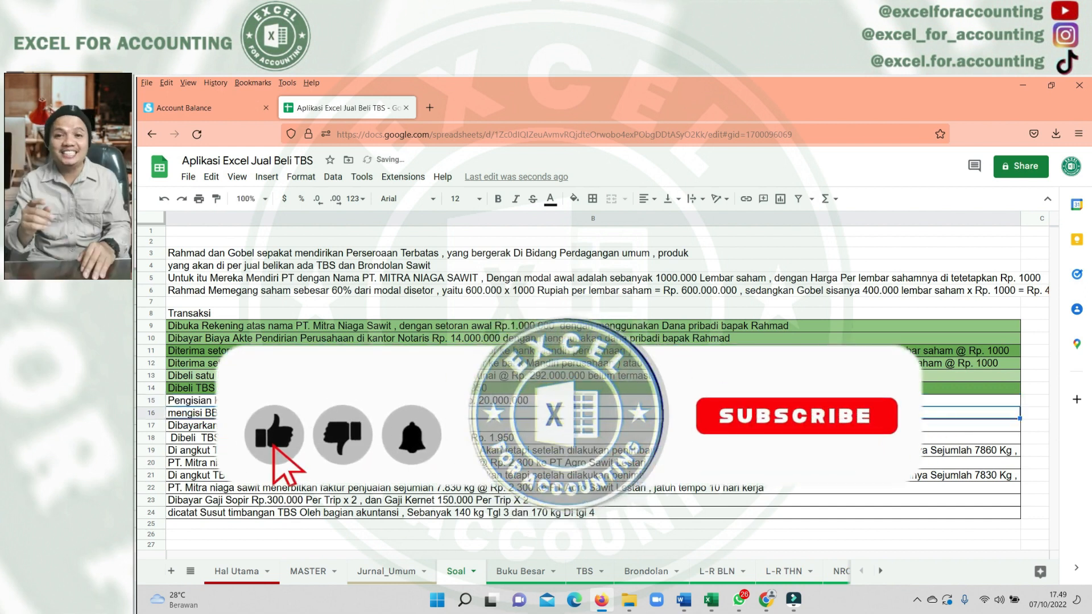
{"action": "key", "text": "Left"}
{"action": "key", "text": "Right"}
{"action": "key", "text": "Up"}
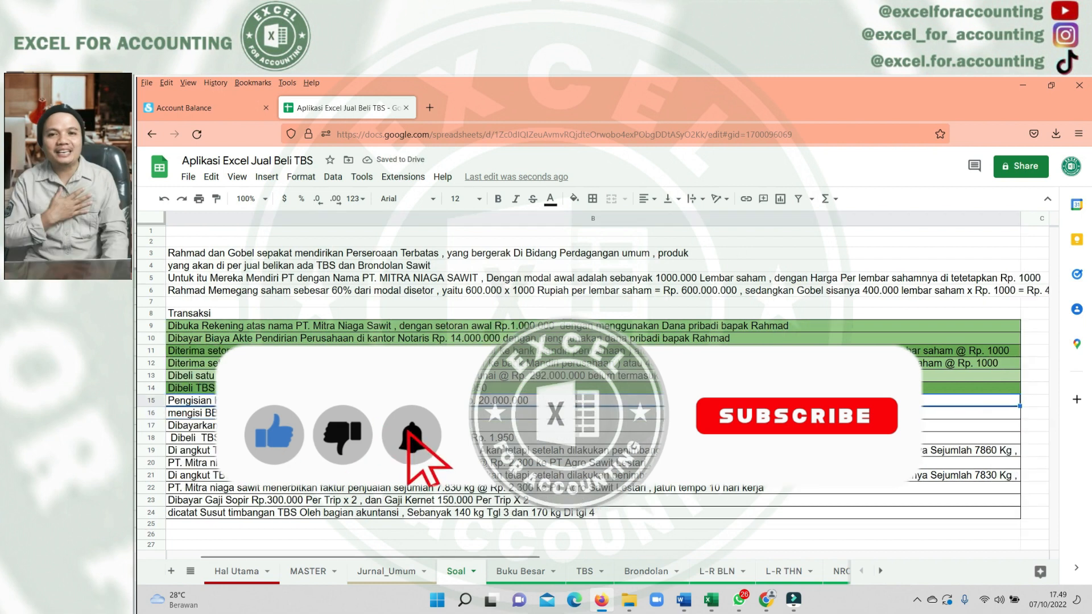
{"action": "left_click", "coordinate": [366, 563]}
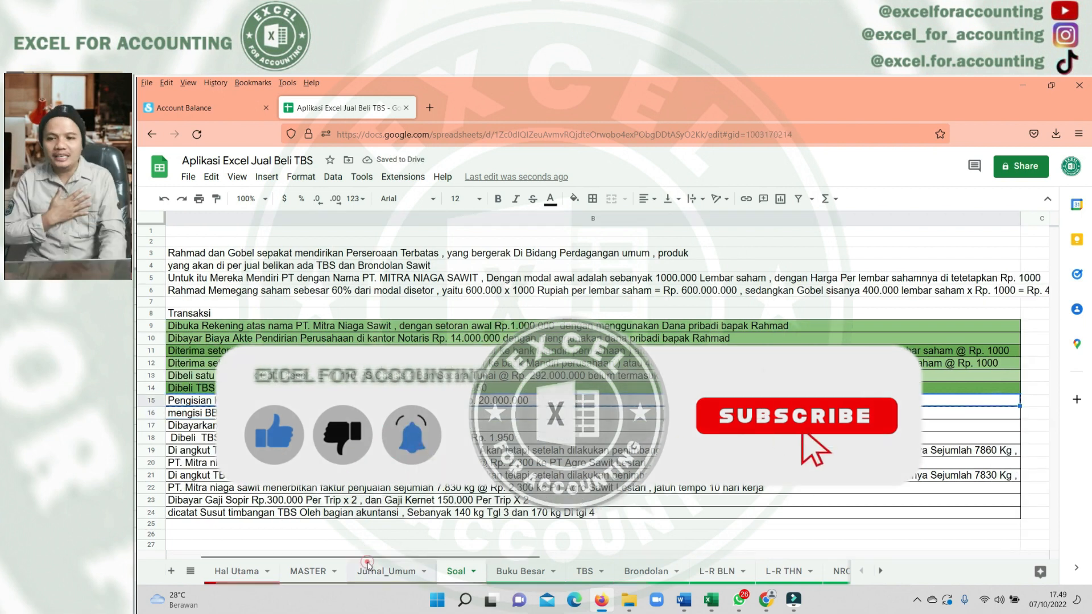
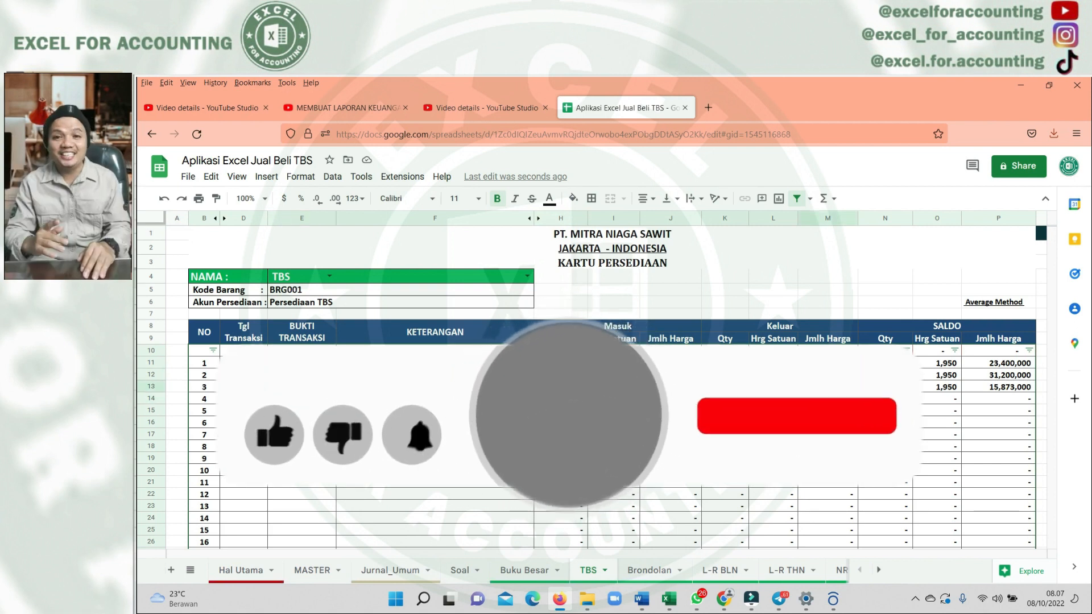
Try to copy the outgoing amount in M13 of the TBS stock card into debit cell P43 of the general journal
{"action": "right_click", "coordinate": [842, 389]}
{"action": "left_click", "coordinate": [874, 276]}
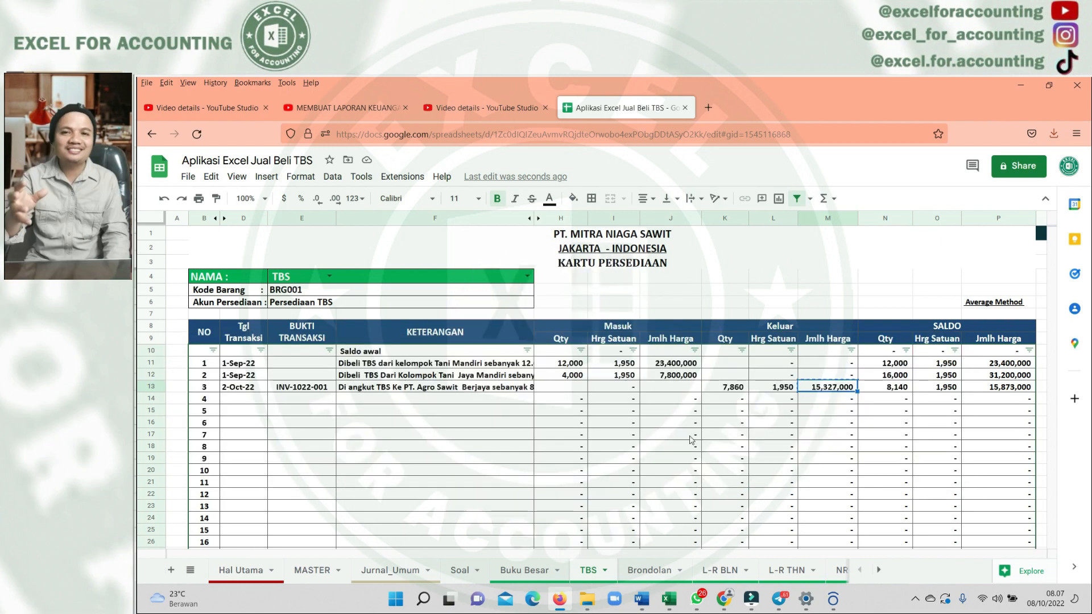
{"action": "left_click", "coordinate": [411, 571]}
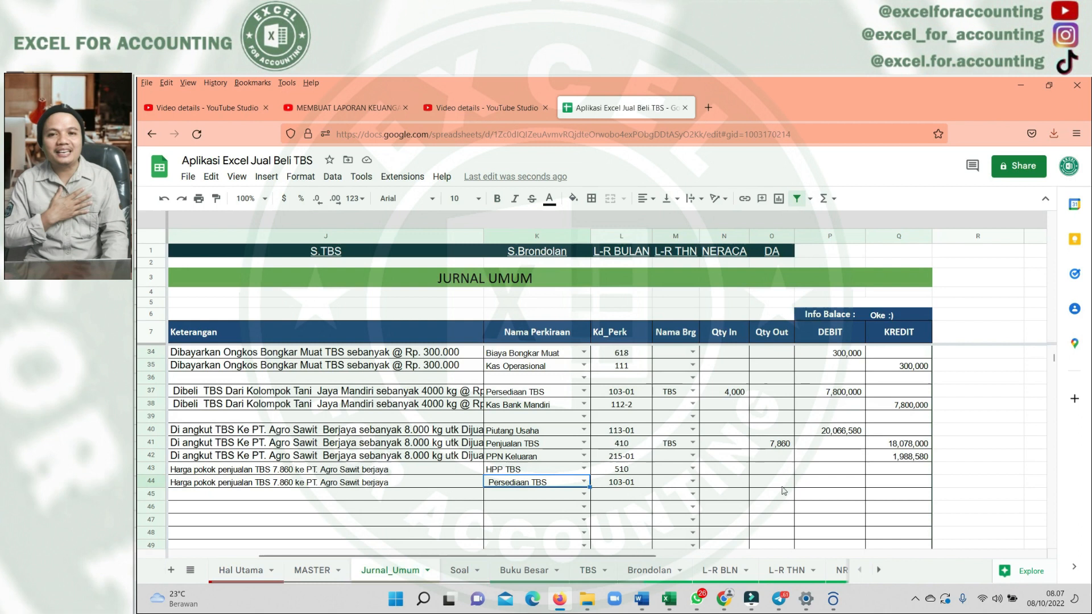
{"action": "left_click", "coordinate": [817, 471]}
{"action": "right_click", "coordinate": [816, 472]}
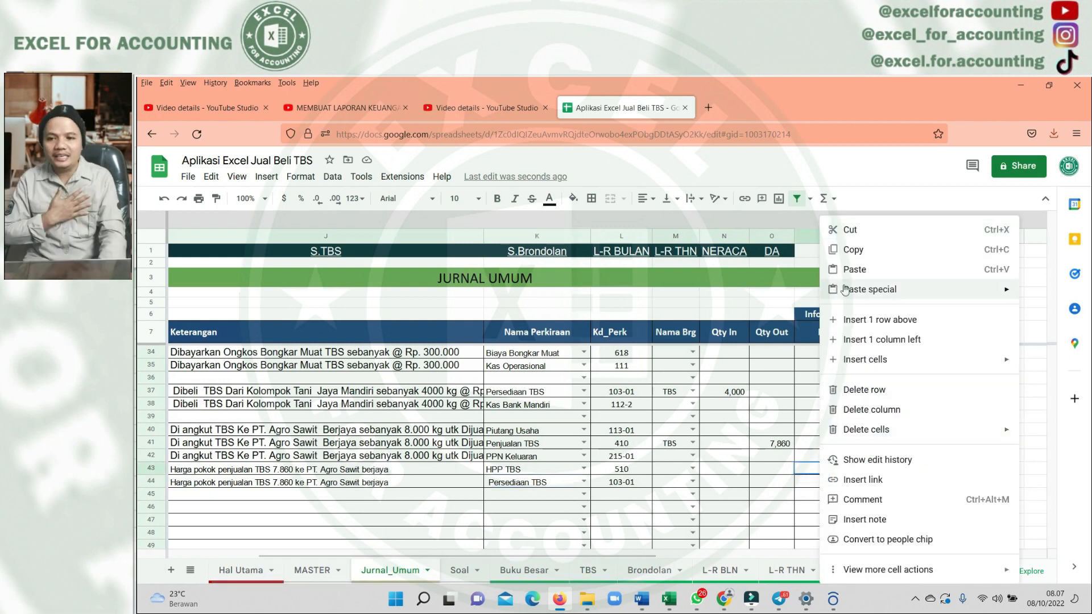
{"action": "left_click", "coordinate": [854, 269]}
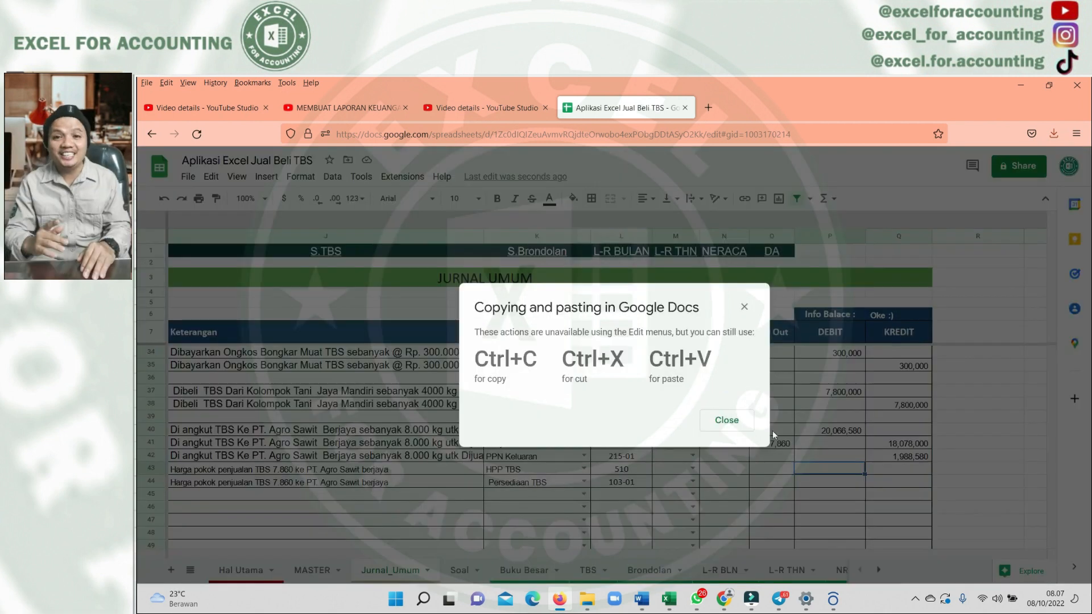
{"action": "left_click", "coordinate": [744, 424]}
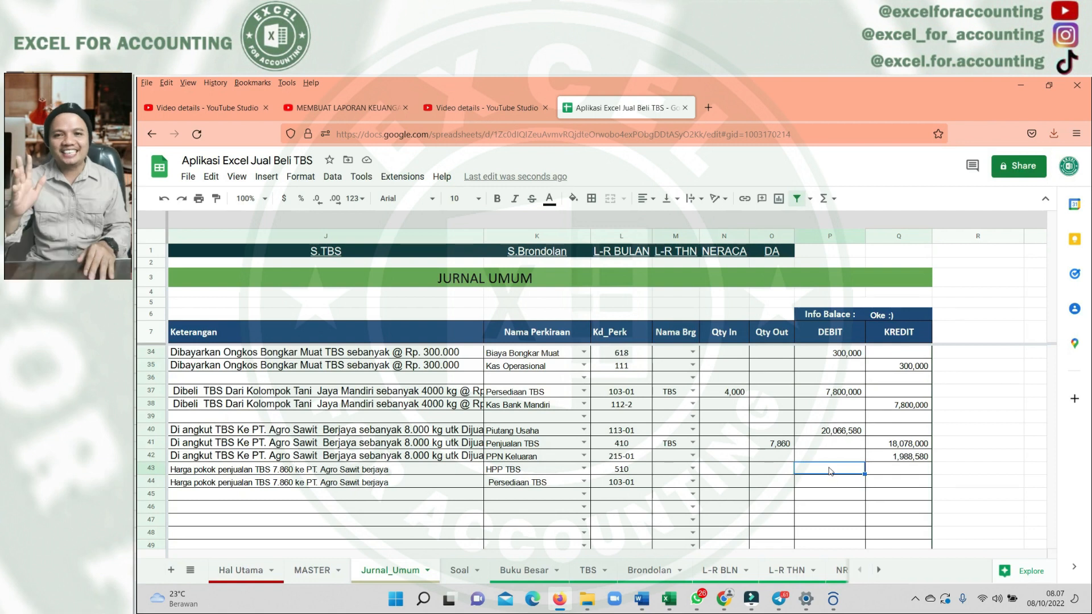
{"action": "right_click", "coordinate": [835, 477]}
{"action": "left_click", "coordinate": [858, 268]}
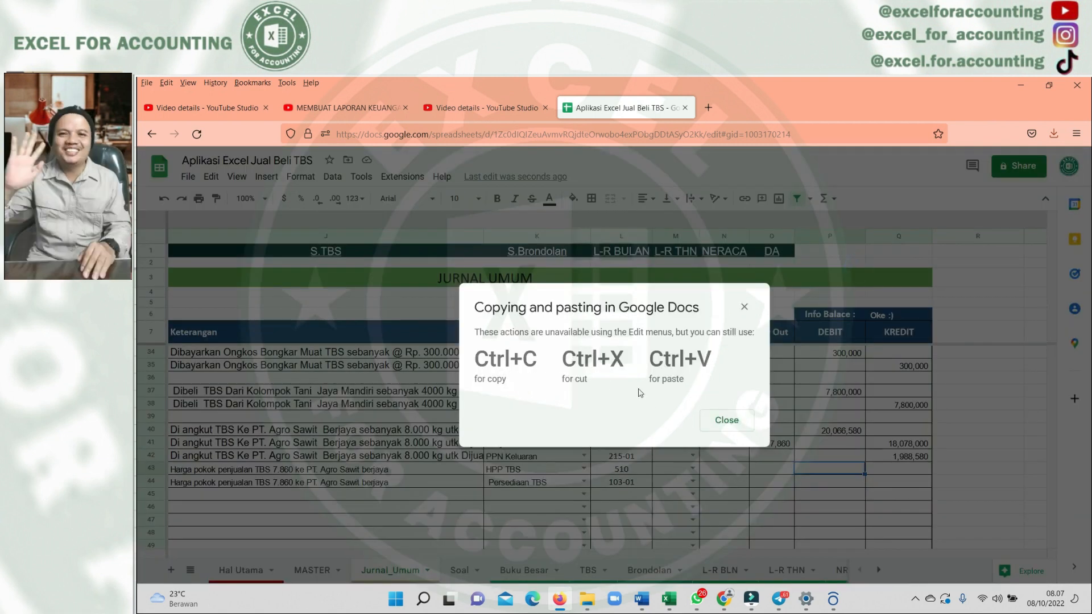
{"action": "left_click", "coordinate": [843, 460]}
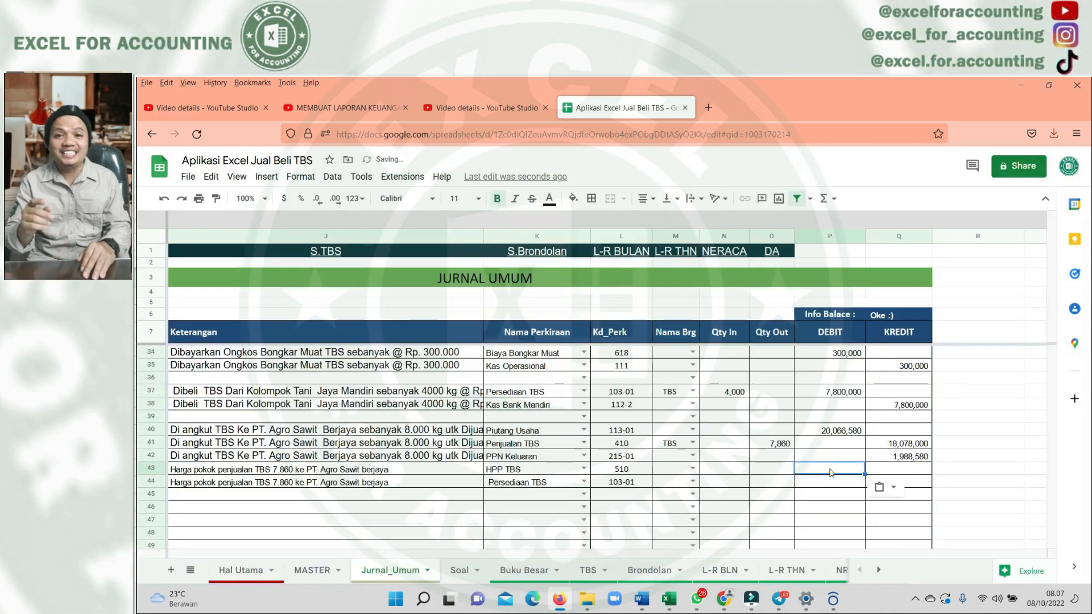
Copy the outgoing TBS amount from the stock card again and retry pasting it into the HPP TBS debit cell P43
{"action": "left_click", "coordinate": [504, 570]}
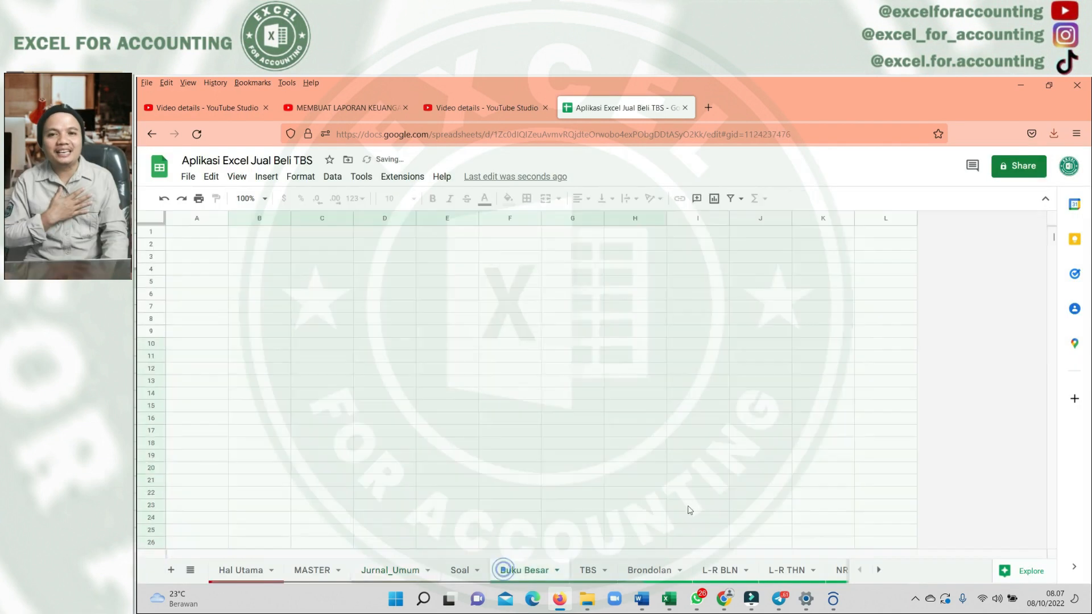
{"action": "left_click", "coordinate": [589, 569]}
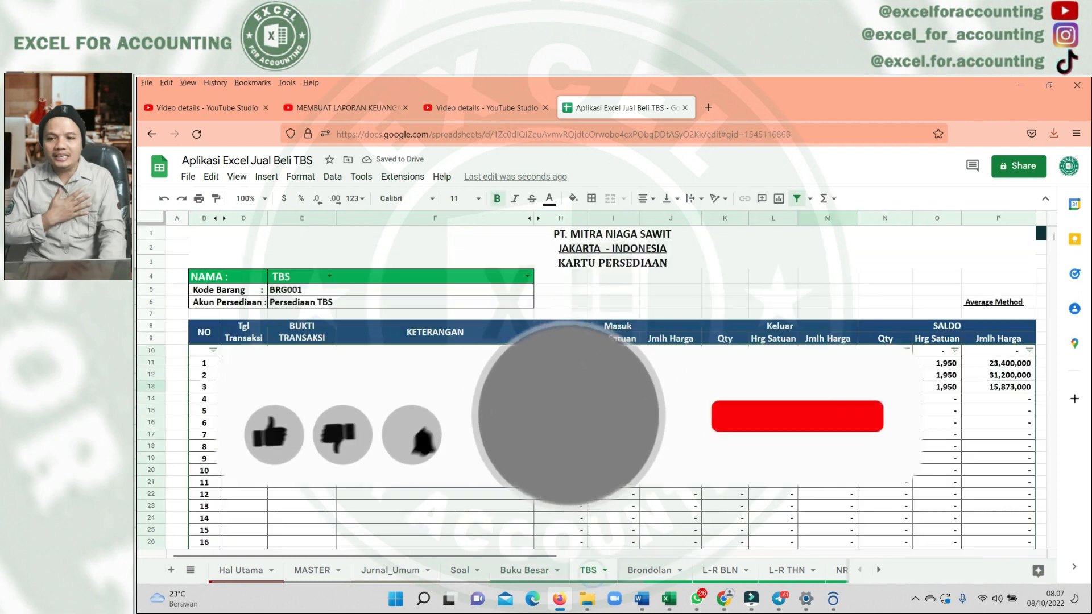
{"action": "right_click", "coordinate": [842, 240]}
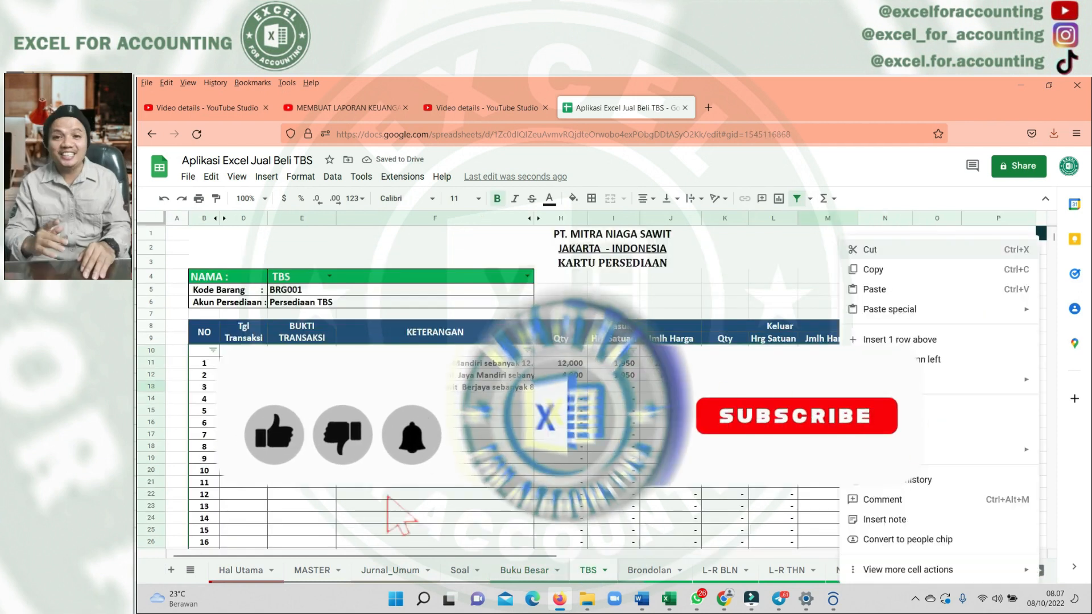
{"action": "left_click", "coordinate": [875, 270]}
{"action": "left_click", "coordinate": [390, 570]}
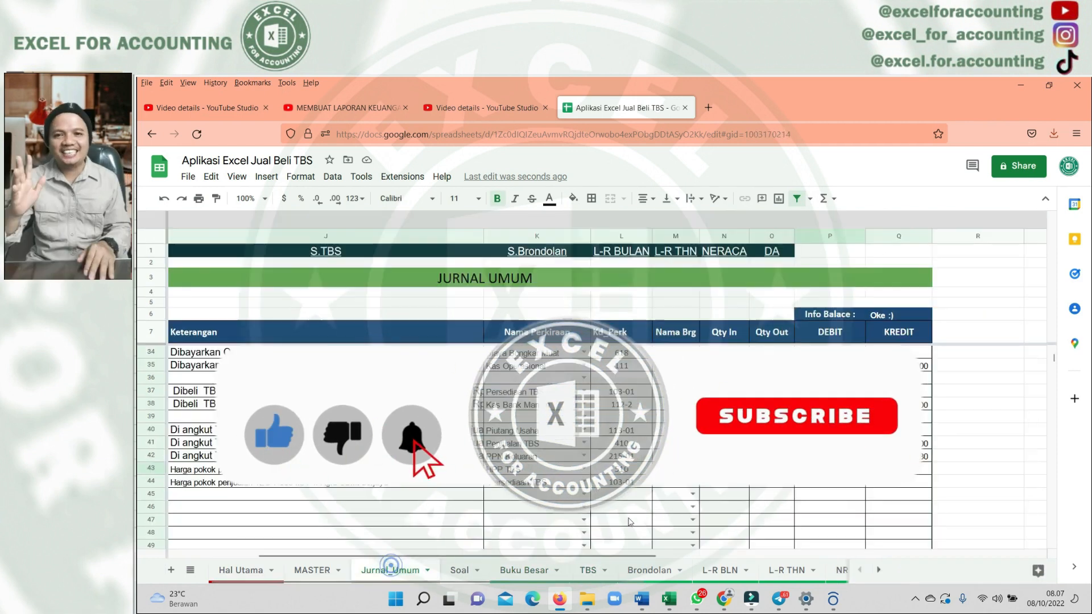
{"action": "right_click", "coordinate": [830, 244]}
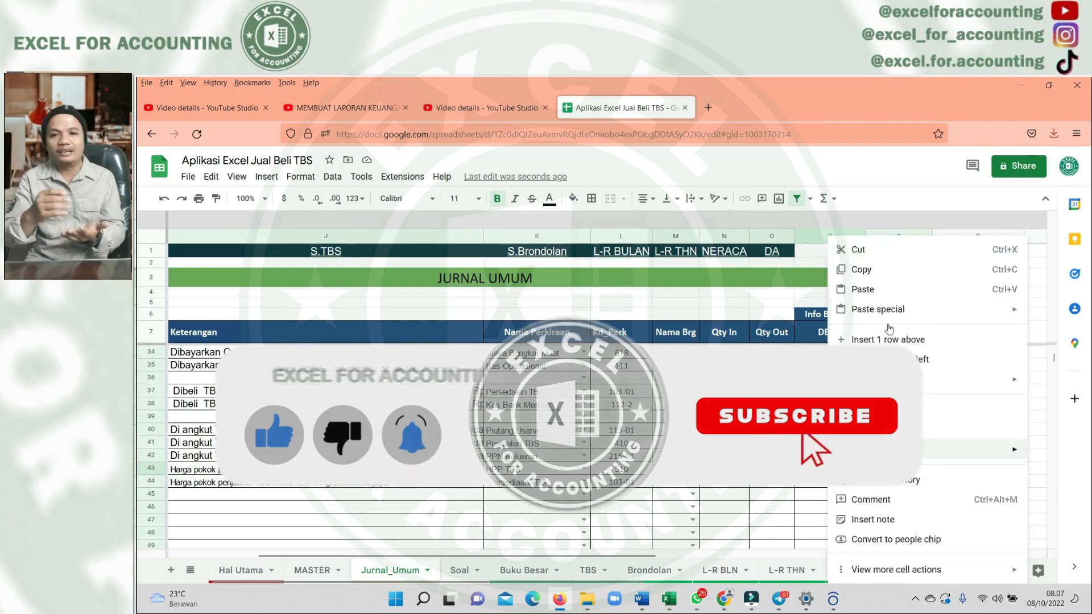
{"action": "left_click", "coordinate": [862, 289]}
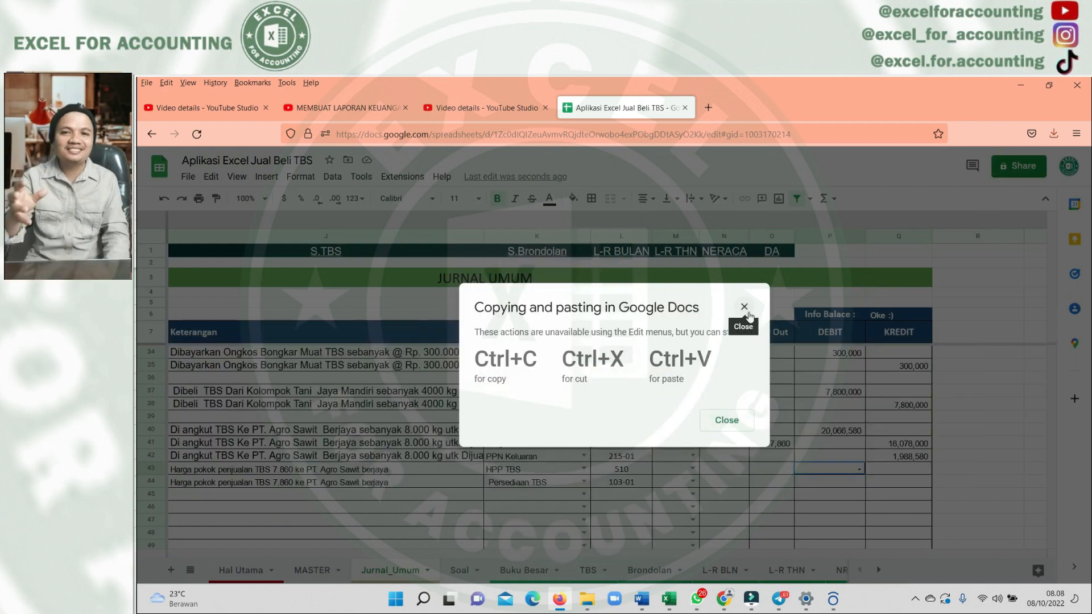
{"action": "left_click", "coordinate": [746, 310]}
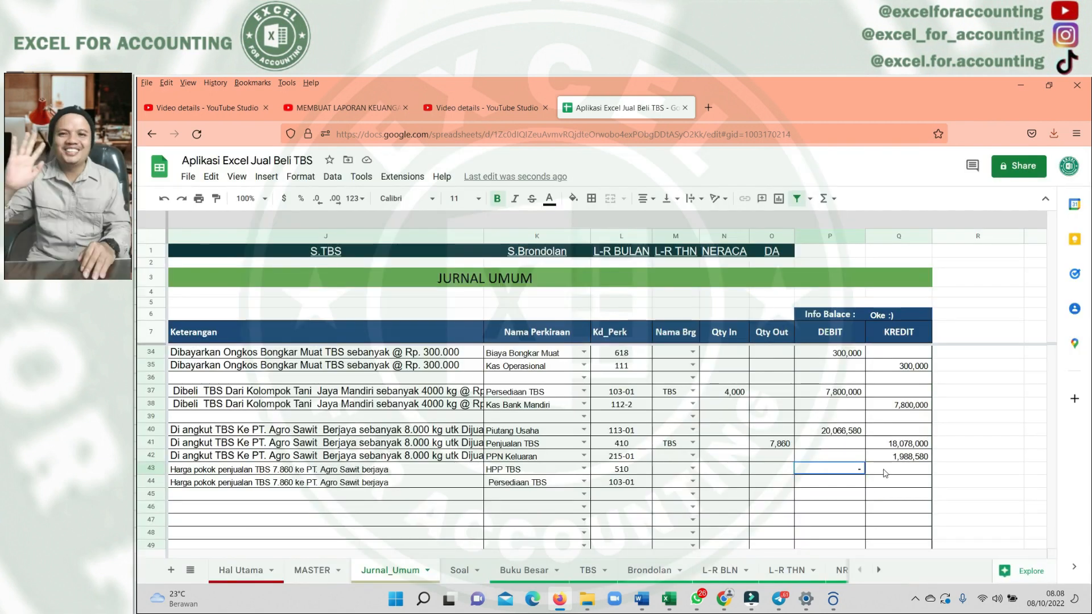
Enter 15327000 from the TBS stock card as the HPP TBS debit in P43 and the Persediaan TBS credit in Q44
{"action": "left_click", "coordinate": [519, 570]}
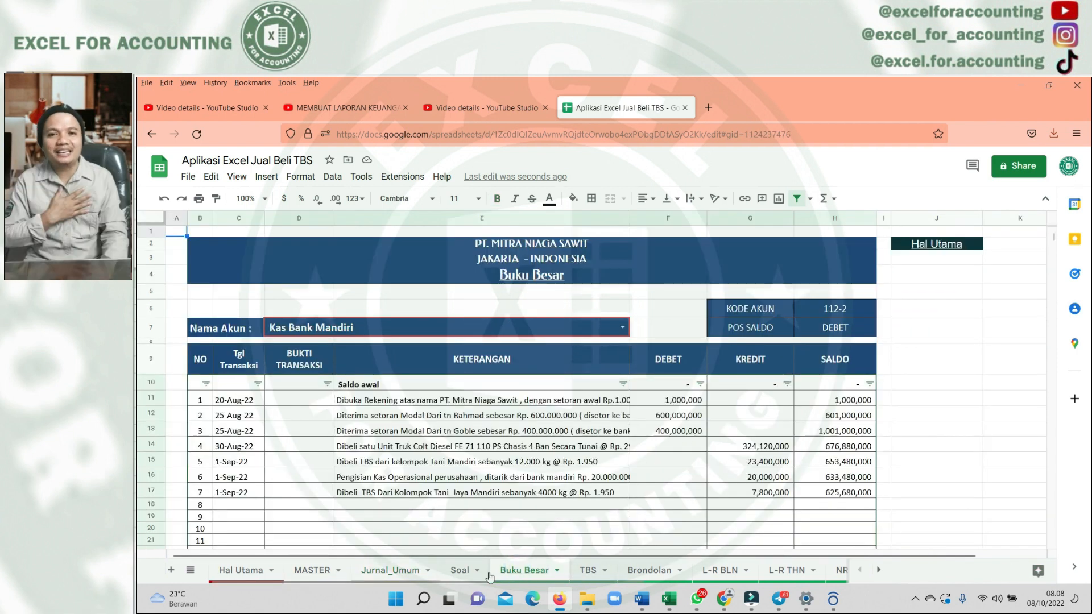
{"action": "left_click", "coordinate": [591, 571]}
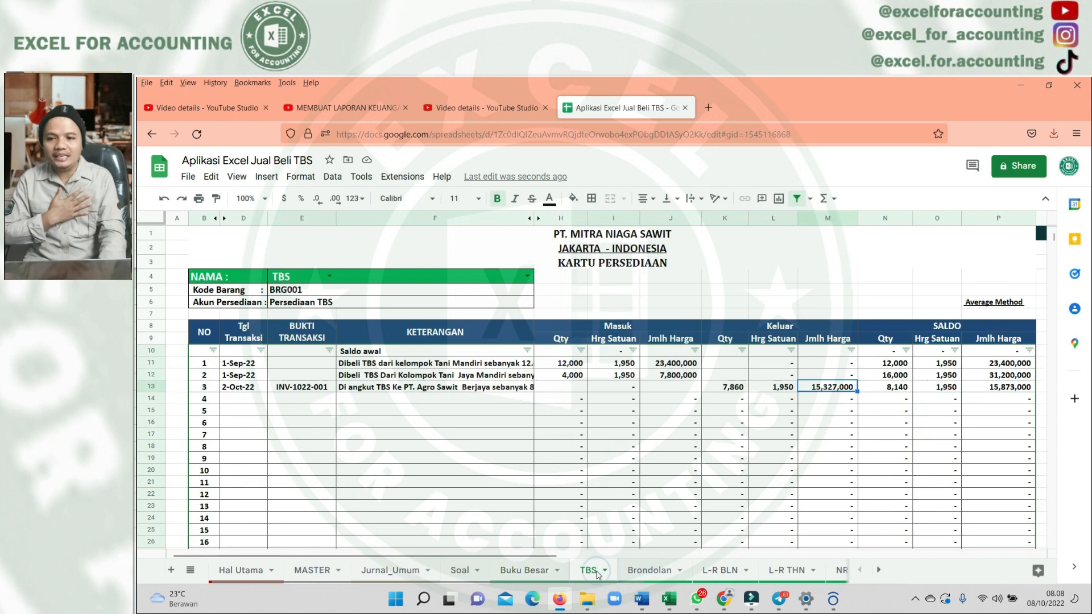
{"action": "left_click", "coordinate": [414, 572]}
{"action": "type", "text": "15327000"}
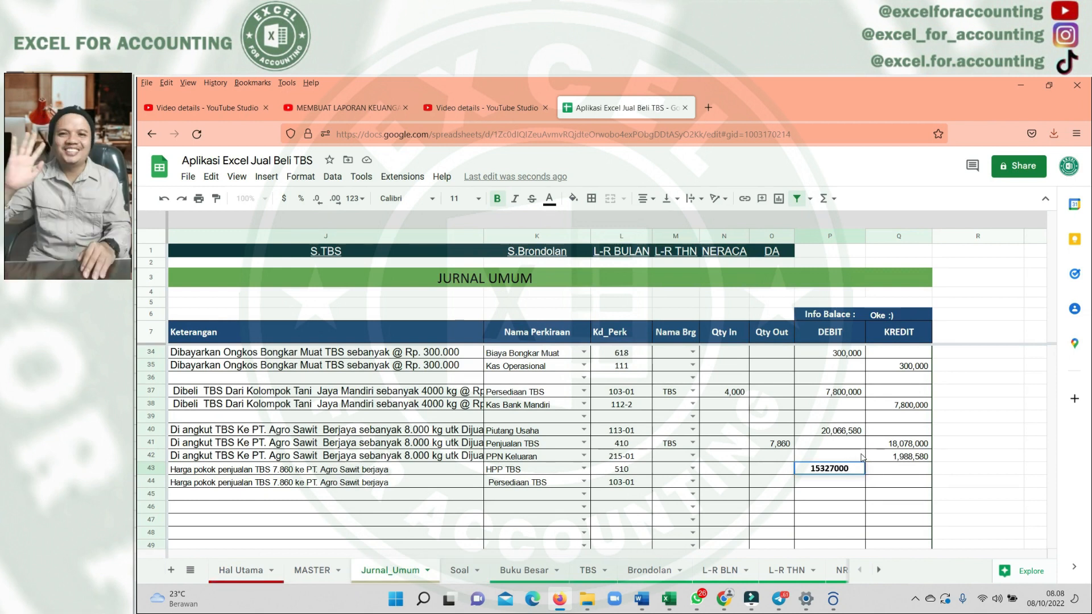
{"action": "left_click", "coordinate": [895, 483]}
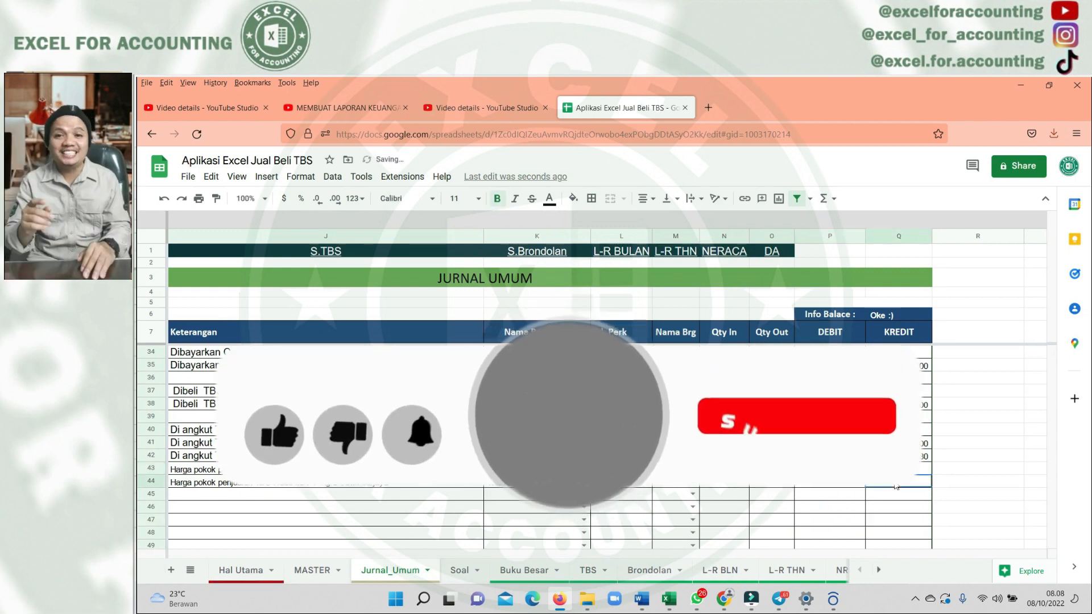
{"action": "key", "text": "ctrl+v"}
{"action": "left_click", "coordinate": [823, 485]}
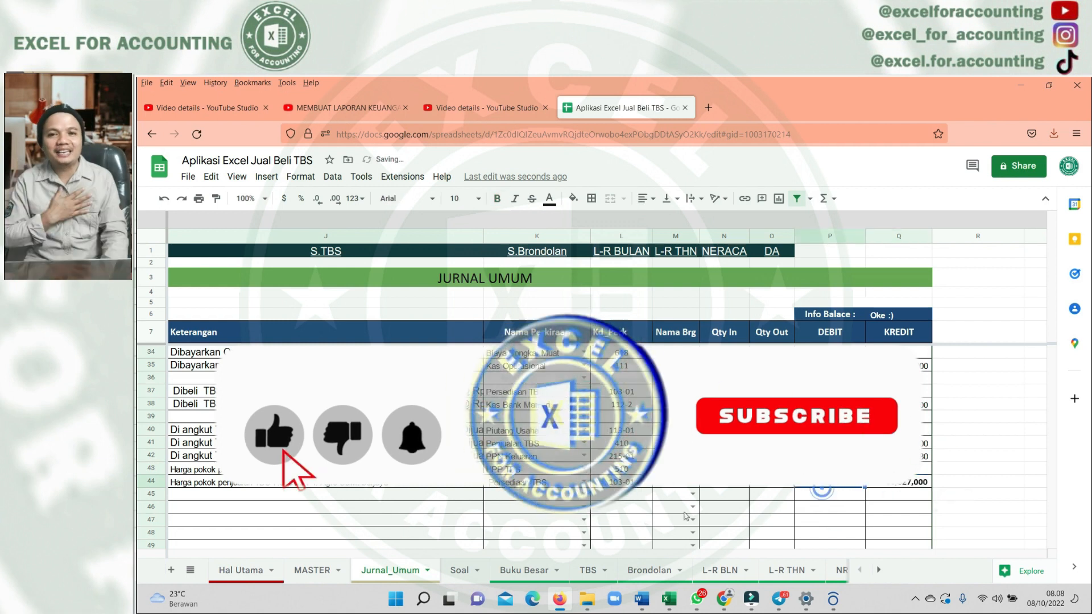
Examine the incoming quantities in H11 and H12 of the TBS stock card and return to the general journal
{"action": "left_click", "coordinate": [520, 570]}
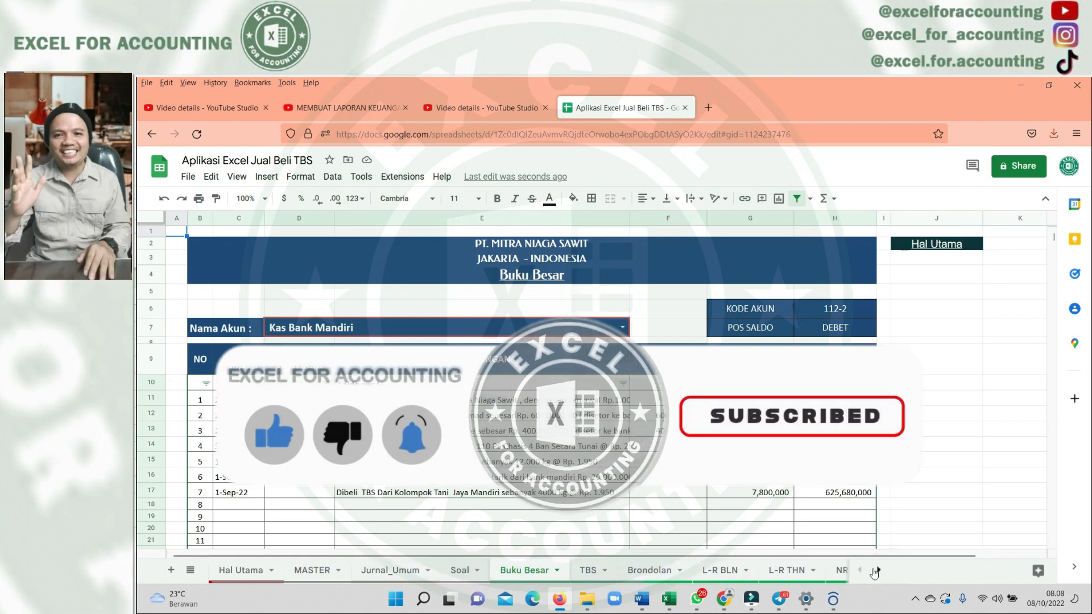
{"action": "left_click", "coordinate": [586, 570]}
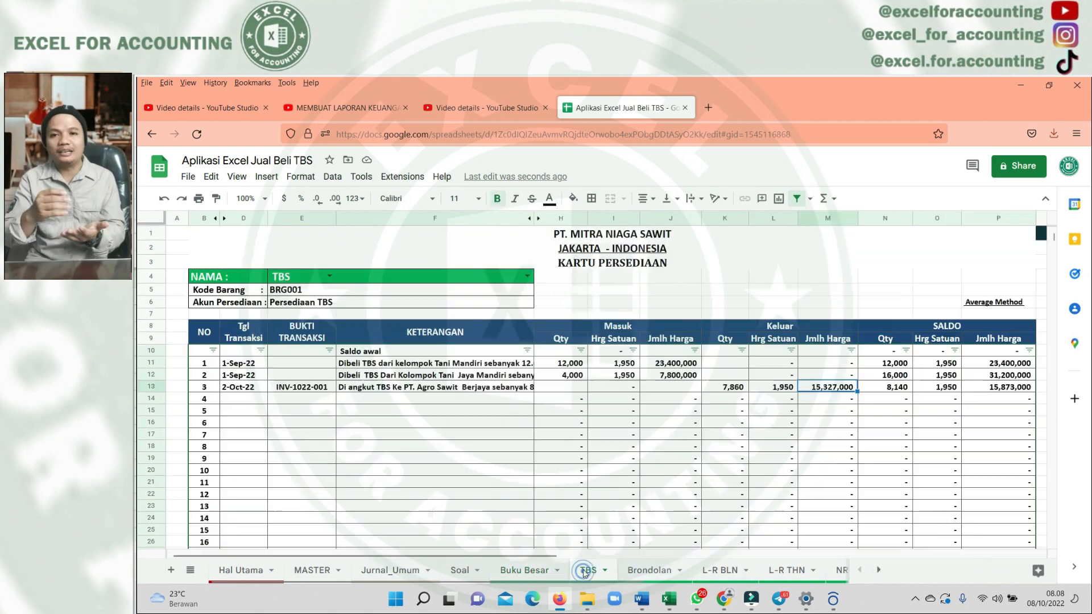
{"action": "left_click", "coordinate": [690, 425]}
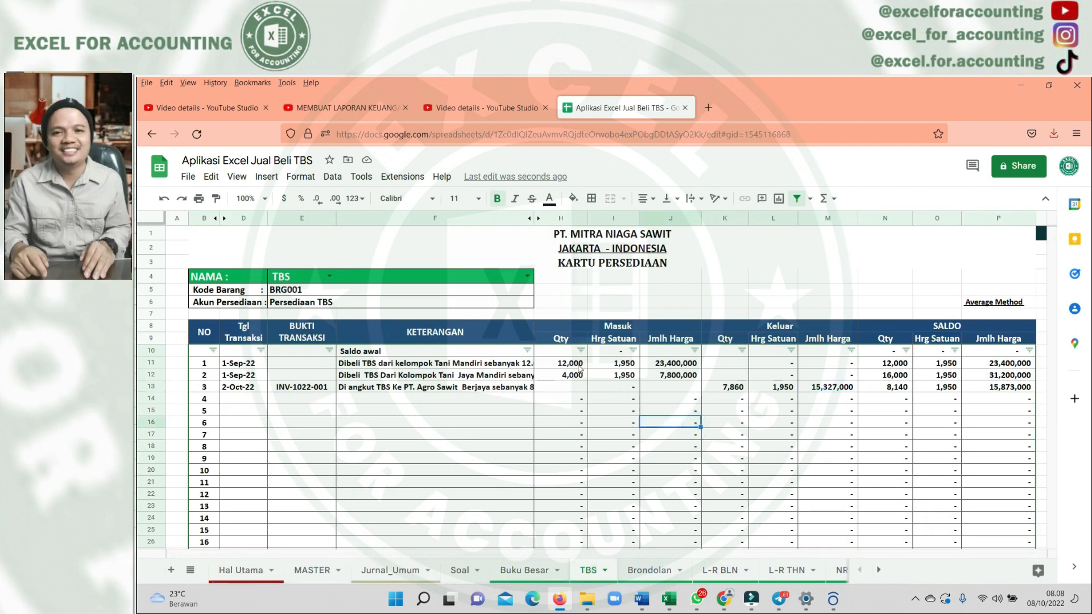
{"action": "left_click", "coordinate": [576, 362]}
{"action": "key", "text": "Down"}
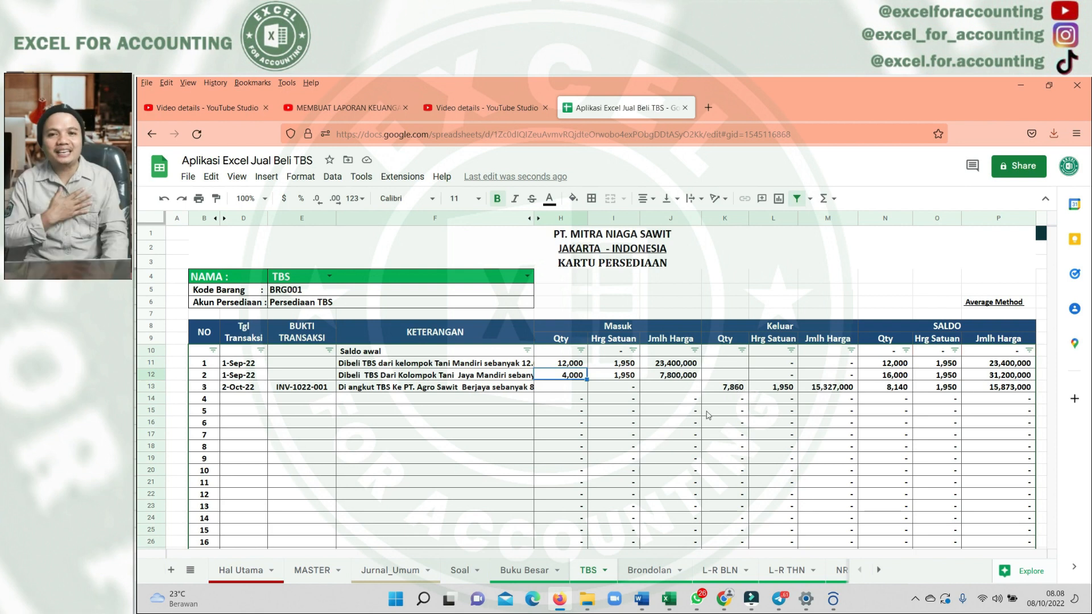
{"action": "left_click", "coordinate": [392, 570]}
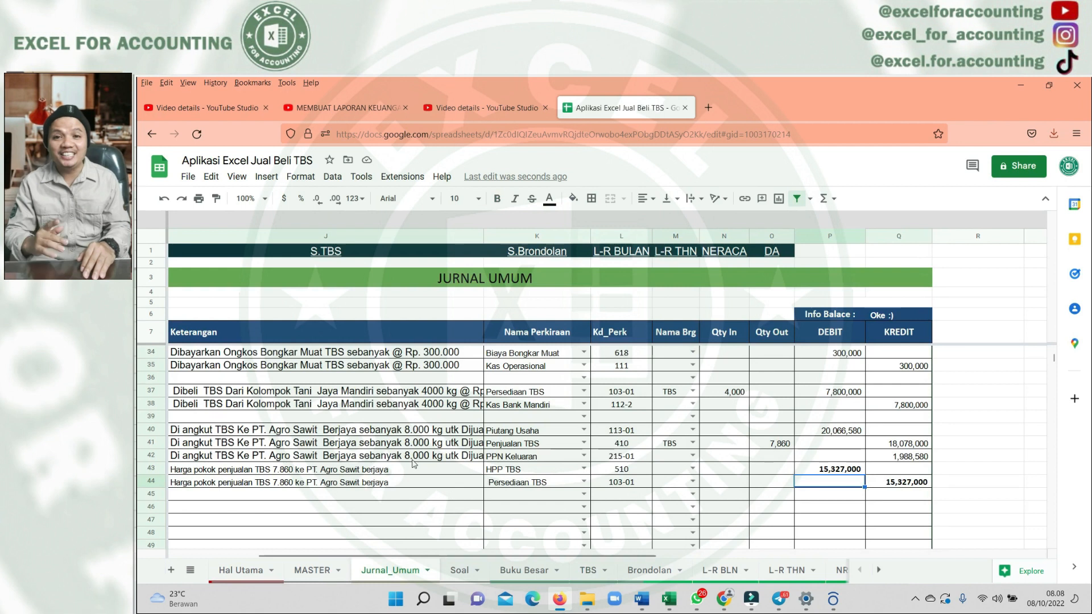
{"action": "left_click", "coordinate": [772, 443]}
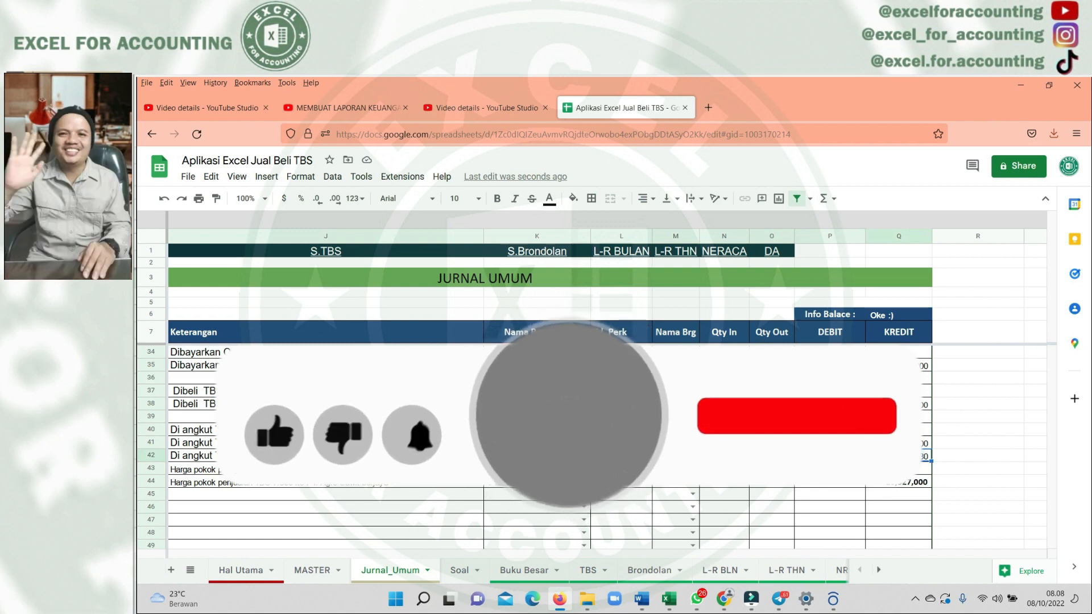
{"action": "left_click", "coordinate": [772, 442]}
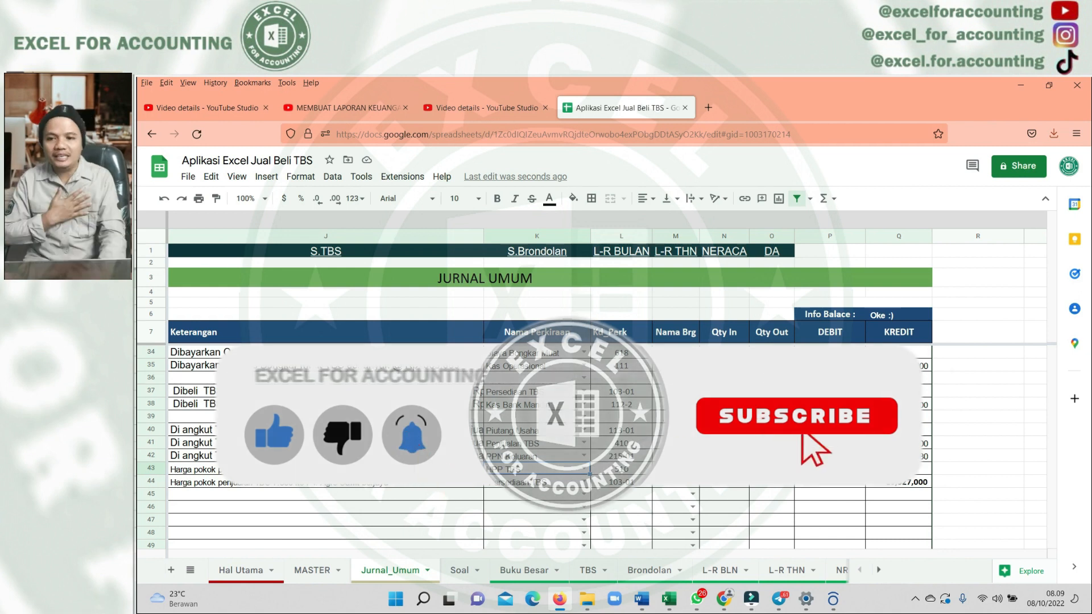
Copy the description "Harga pokok penjualan TBS 7.860 ke PT. Agro Sawit berjaya" from J43 into J45 and J46 of the general journal
{"action": "left_click_drag", "start_coordinate": [296, 482], "coordinate": [170, 482]}
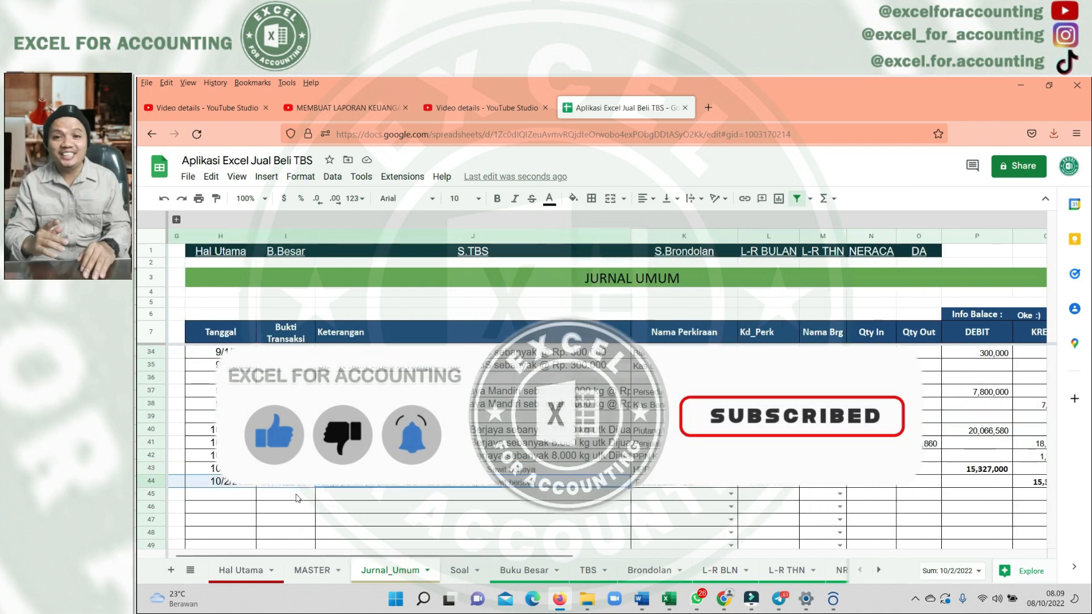
{"action": "left_click", "coordinate": [355, 494]}
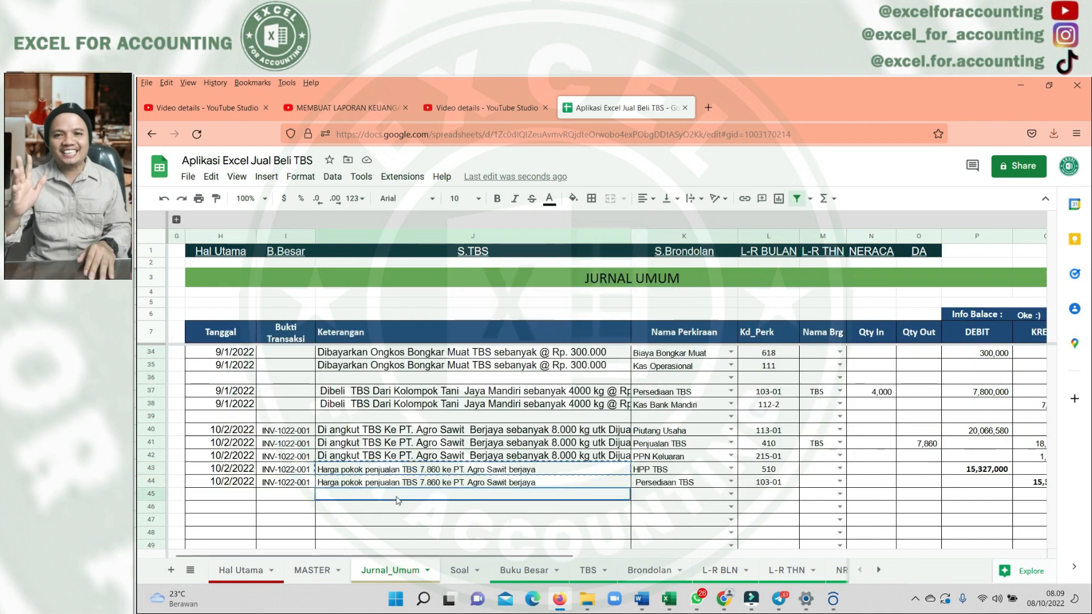
{"action": "key", "text": "ctrl+v"}
{"action": "left_click", "coordinate": [428, 510]}
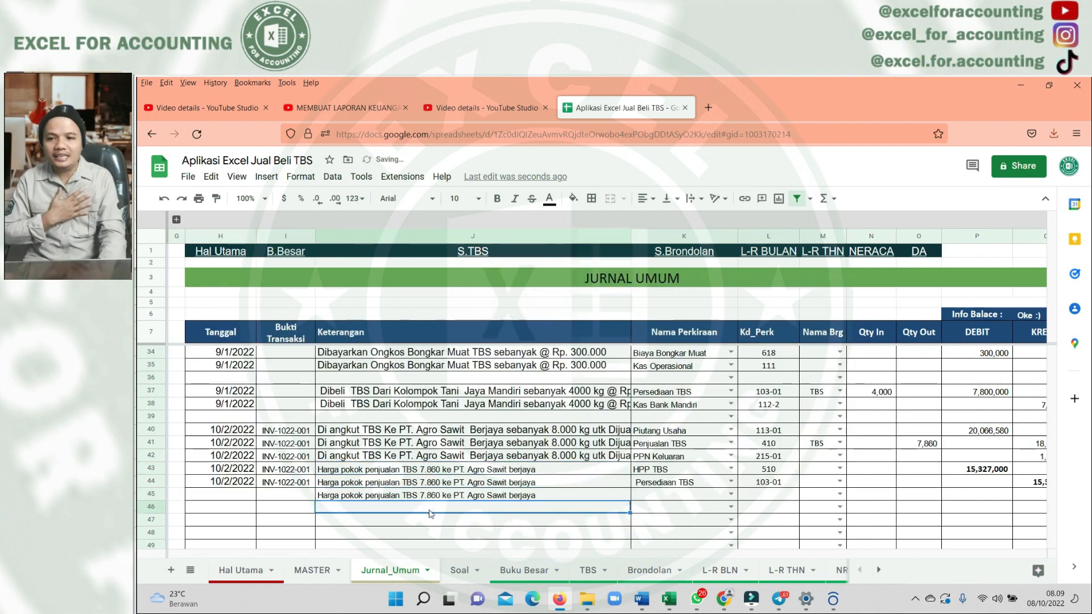
Copy the transaction date 10/2/2022 from H44 for the two new journal rows, H45 and H46
{"action": "left_click", "coordinate": [238, 482]}
{"action": "key", "text": "ctrl+c"}
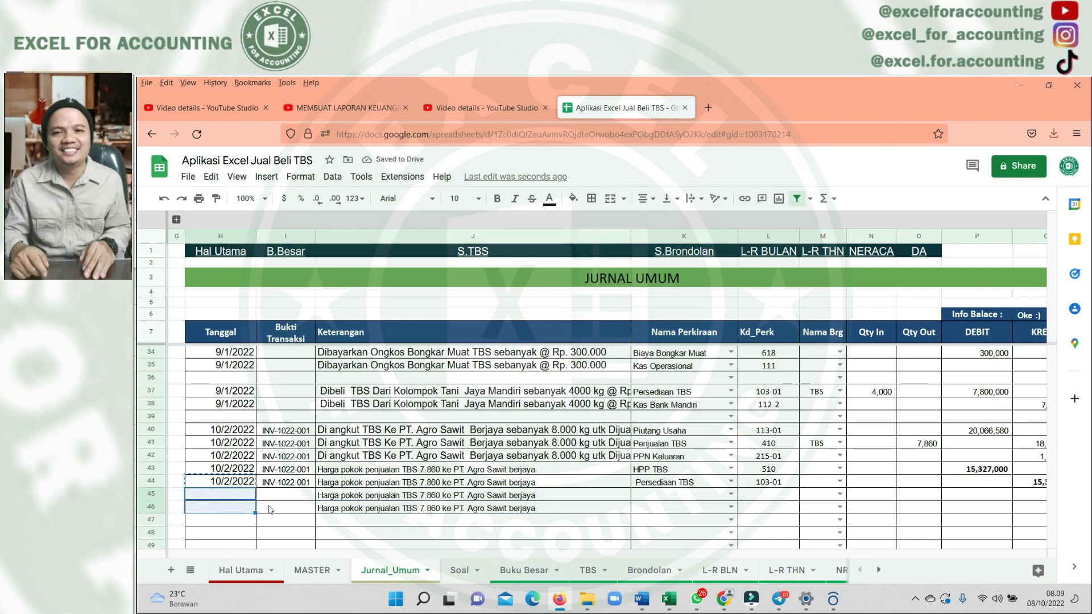
Date rows 45 and 46 as 10/2/2022, prefix row 45's description with "Susut Timbangan TBS" and change its quantity to 140 kg
{"action": "key", "text": "ctrl+v"}
{"action": "left_click", "coordinate": [295, 500]}
{"action": "double_click", "coordinate": [329, 493]}
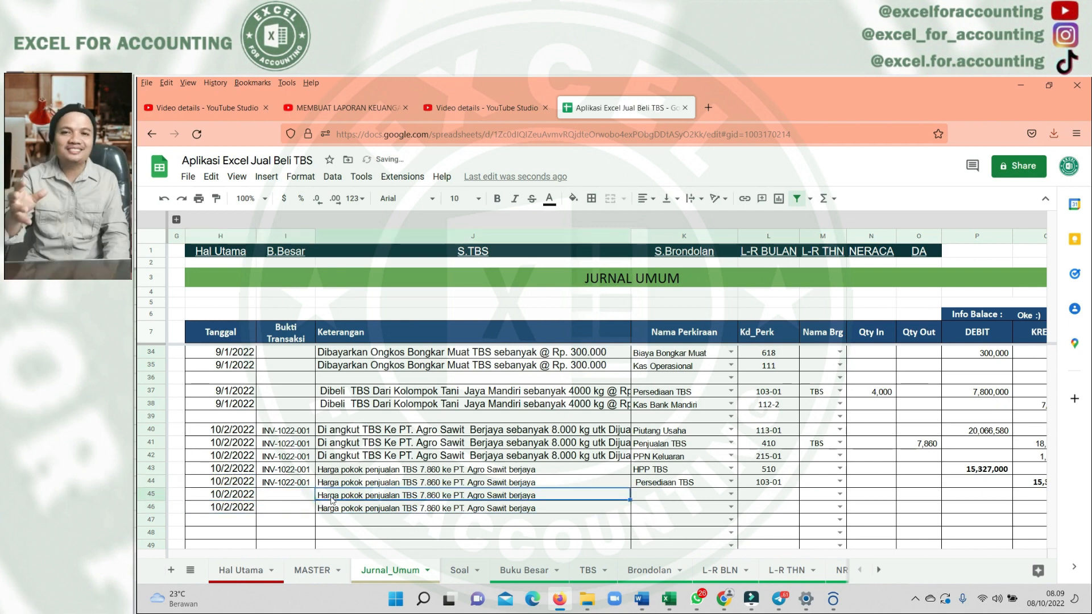
{"action": "left_click", "coordinate": [320, 493]}
{"action": "type", "text": "s"}
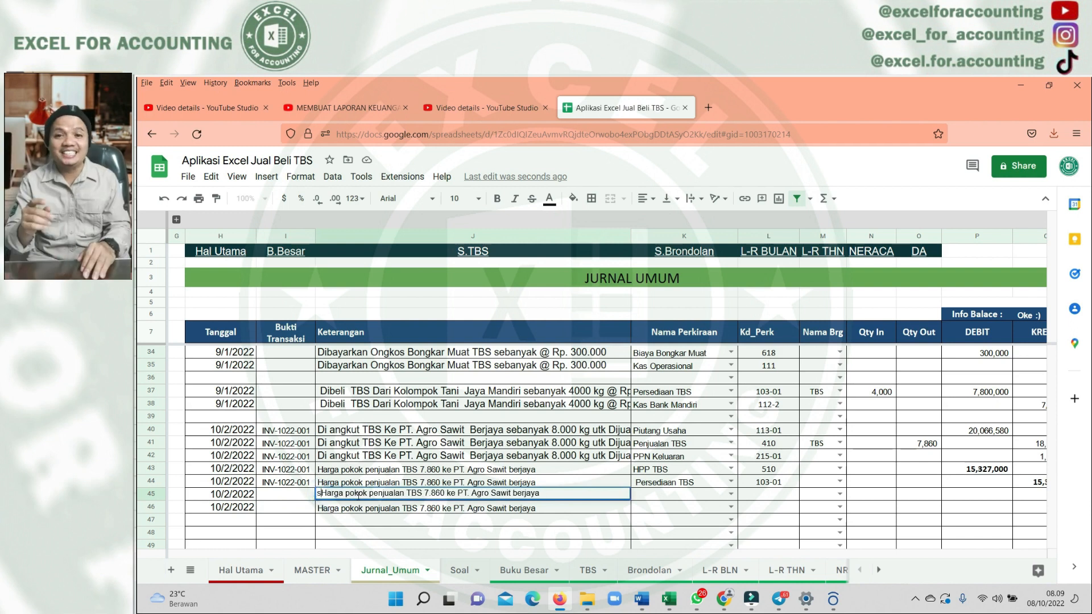
{"action": "key", "text": "BackSpace"}
{"action": "type", "text": "Susut Tim"}
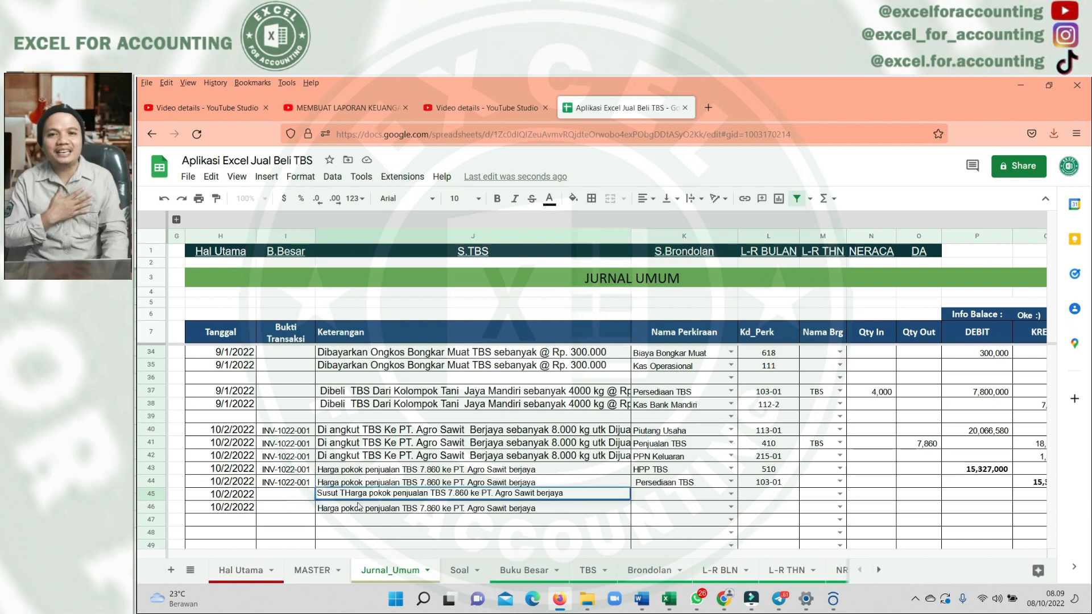
{"action": "type", "text": "bangan "}
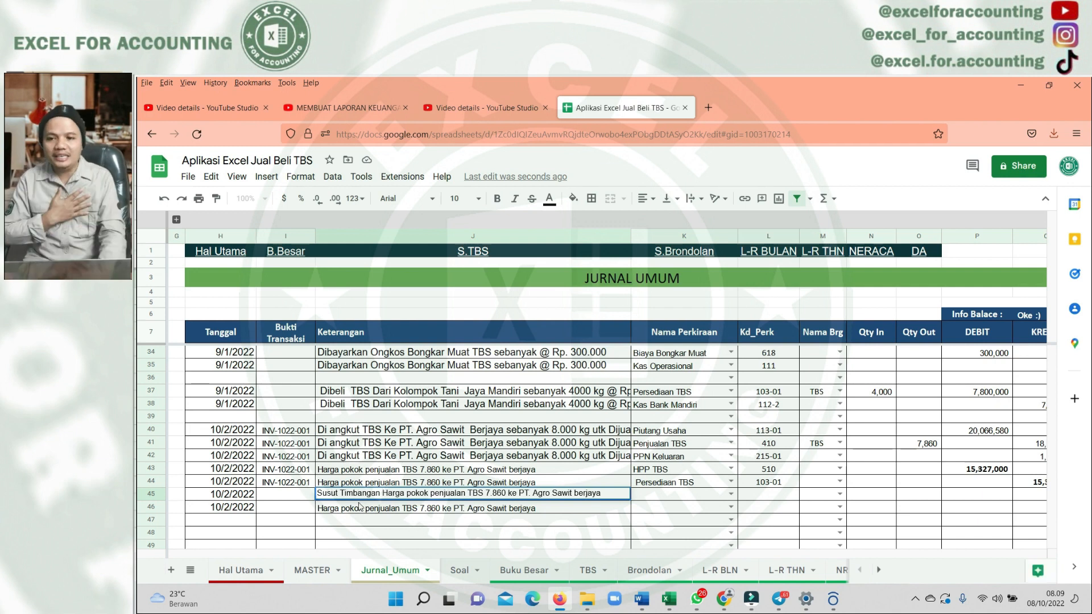
{"action": "type", "text": "TBS"}
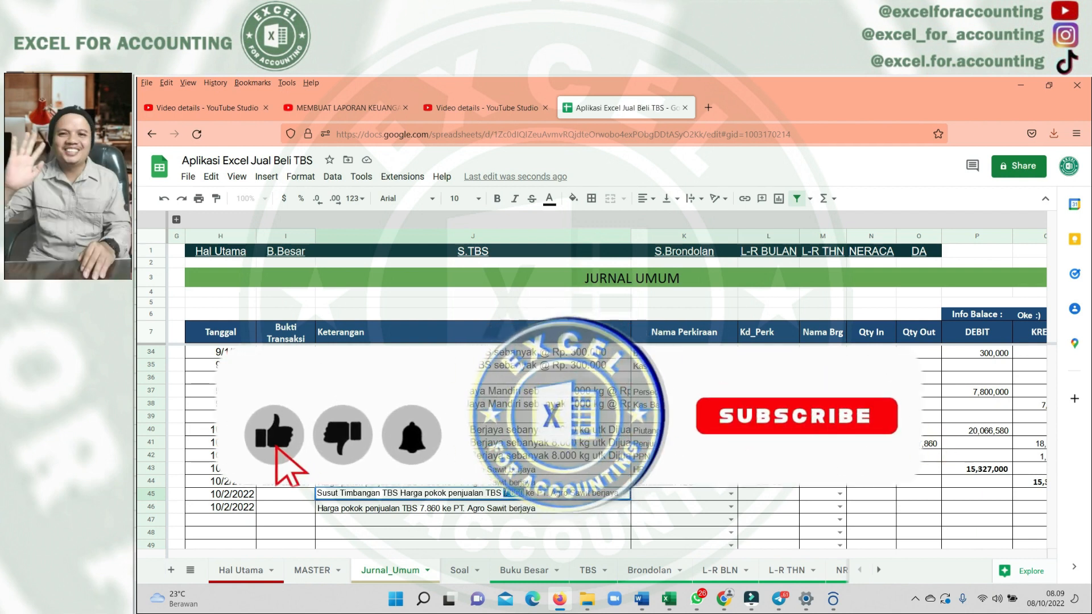
{"action": "type", "text": "40 kg"}
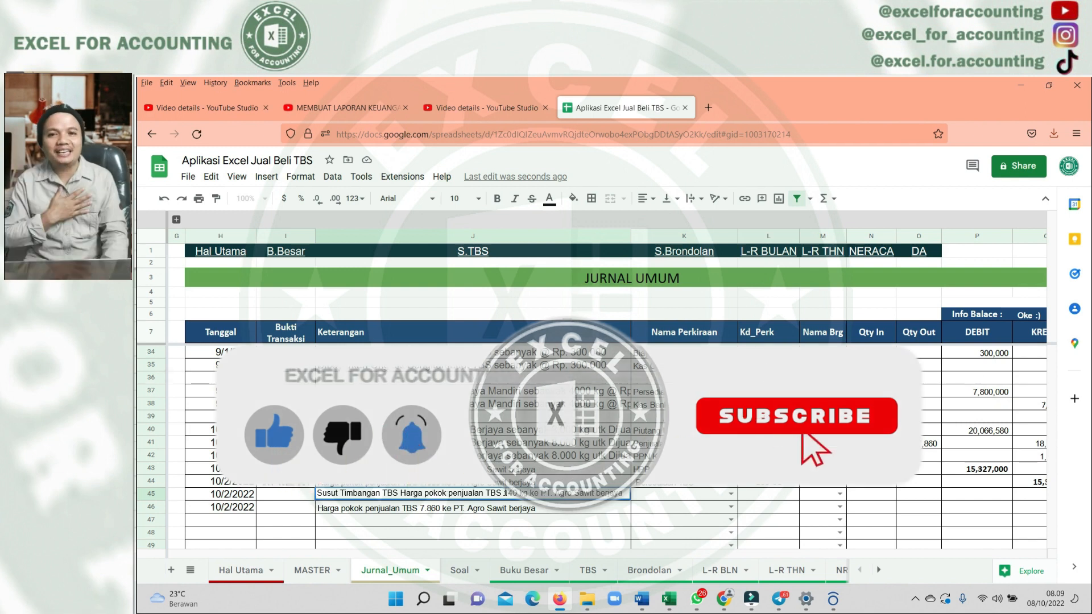
{"action": "key", "text": "Return"}
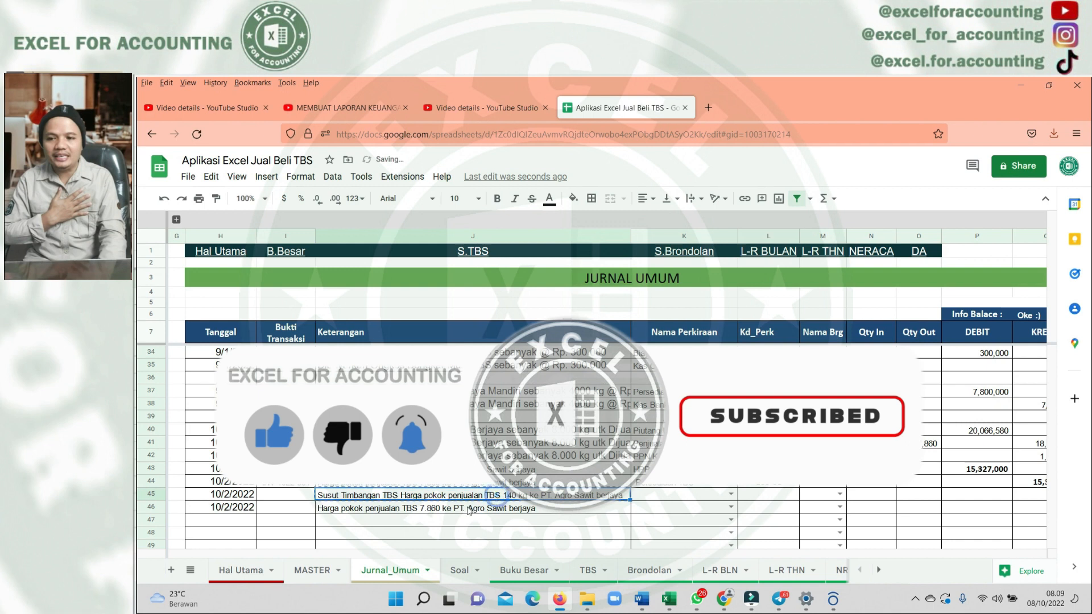
Copy the account names HPP TBS and Persediaan TBS from rows 43 and 44 into rows 45 and 46
{"action": "left_click", "coordinate": [660, 494]}
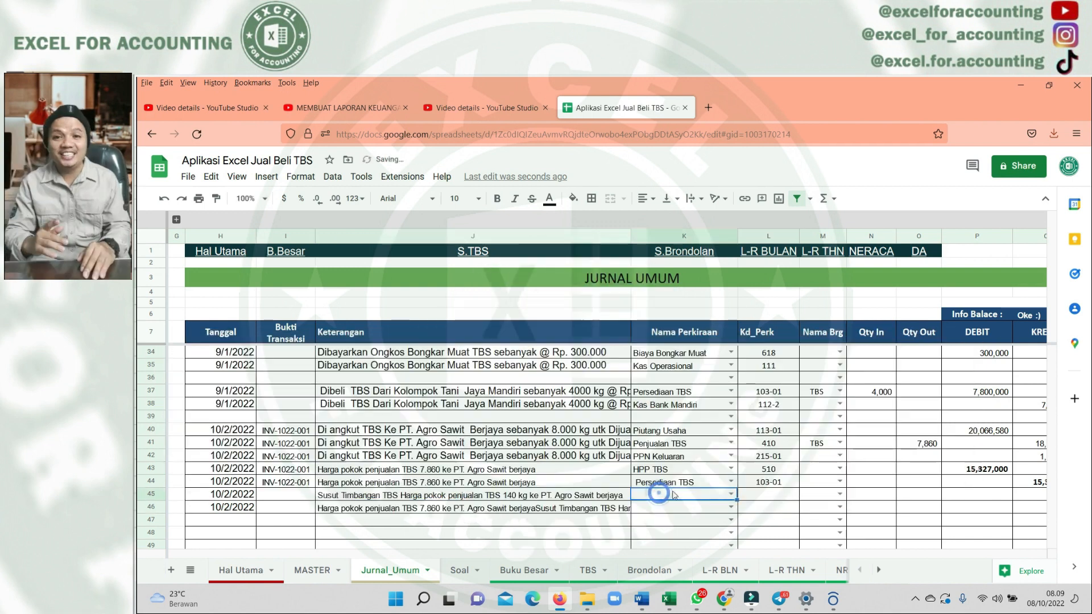
{"action": "left_click", "coordinate": [671, 469]}
{"action": "left_click", "coordinate": [656, 494]}
{"action": "key", "text": "ctrl+v"}
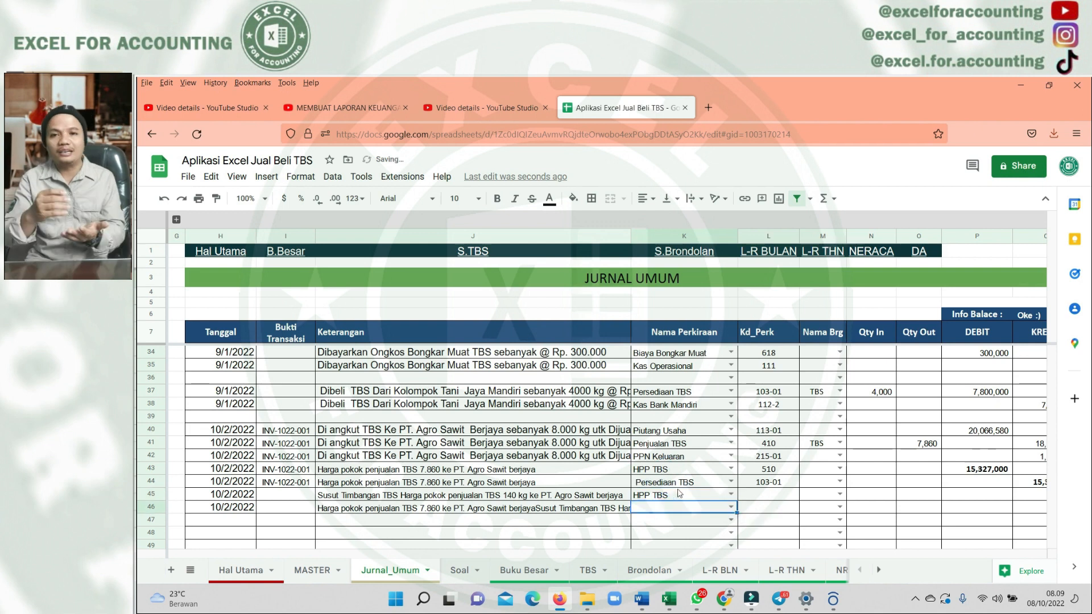
{"action": "left_click", "coordinate": [676, 482]}
{"action": "left_click", "coordinate": [664, 507]}
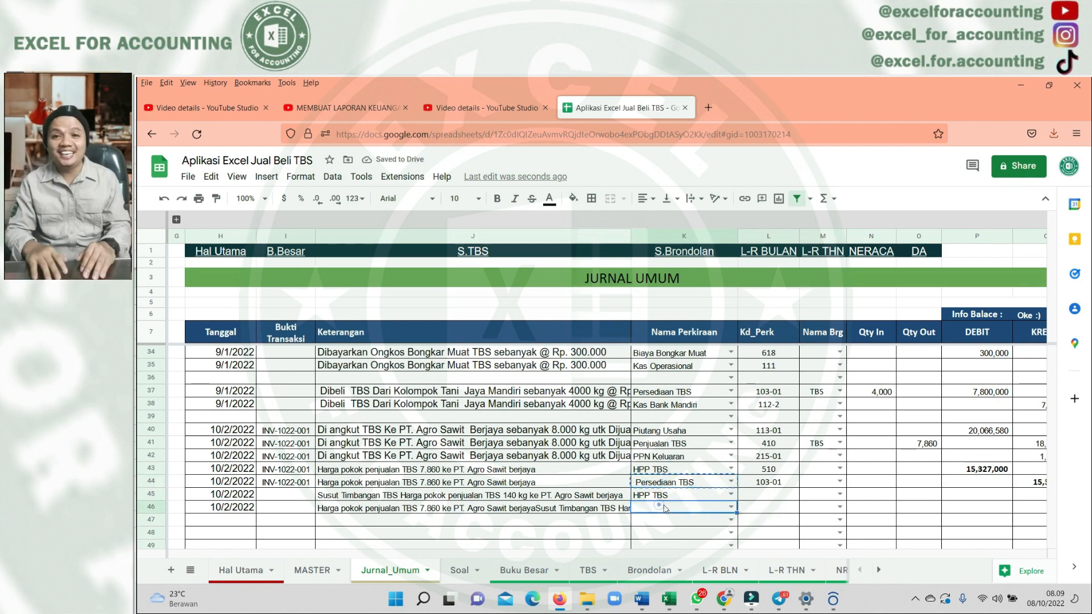
{"action": "key", "text": "ctrl+v"}
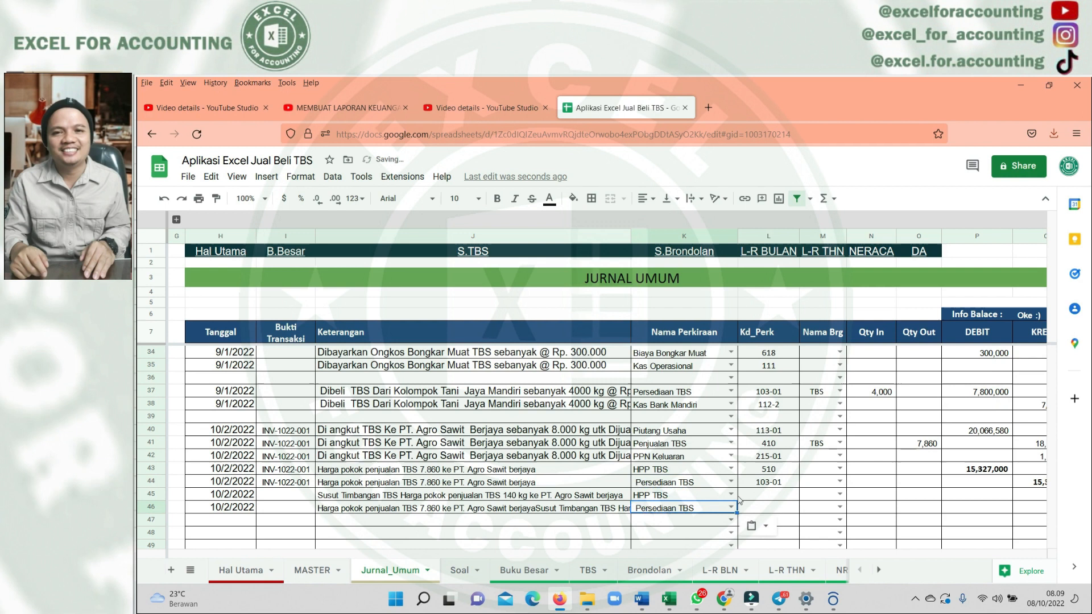
{"action": "scroll", "coordinate": [717, 498], "scroll_direction": "down", "scroll_amount": 2}
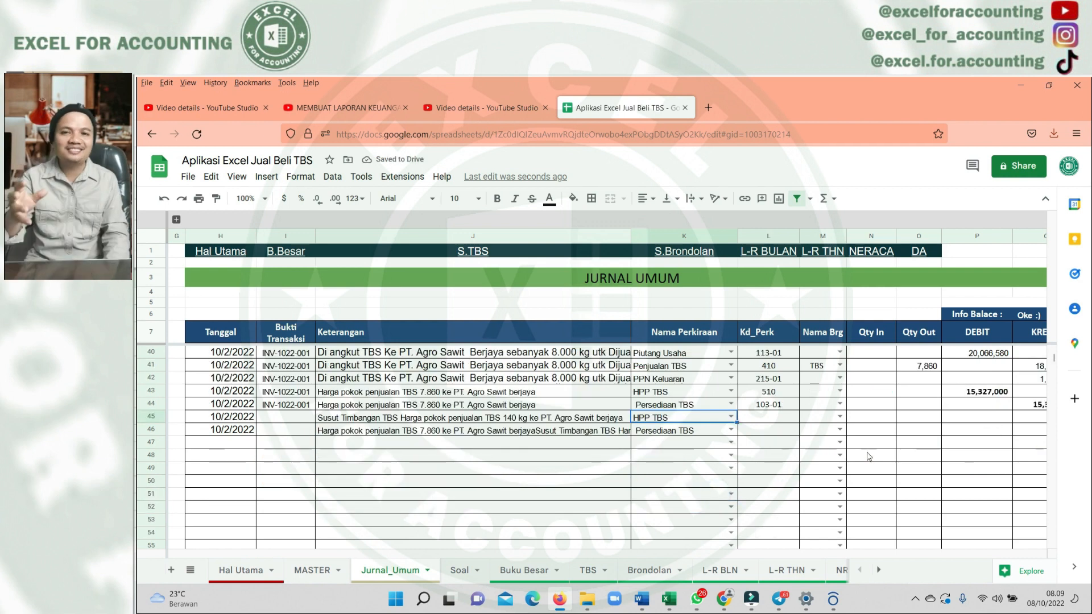
{"action": "key", "text": "Up"}
{"action": "scroll", "coordinate": [960, 421], "scroll_direction": "right", "scroll_amount": 2}
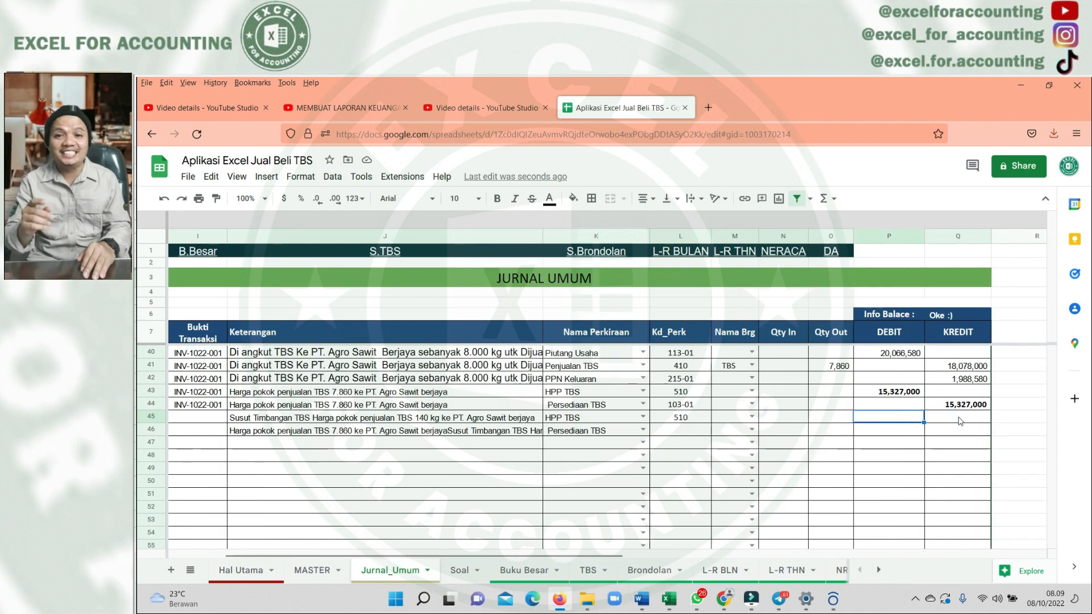
{"action": "type", "text": "140"}
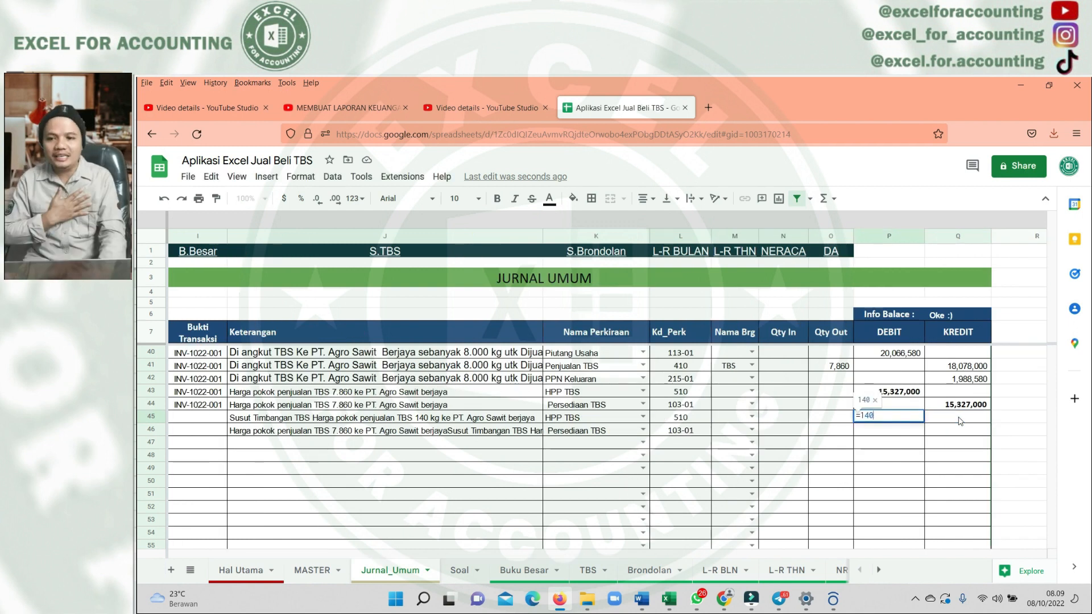
{"action": "type", "text": "*"}
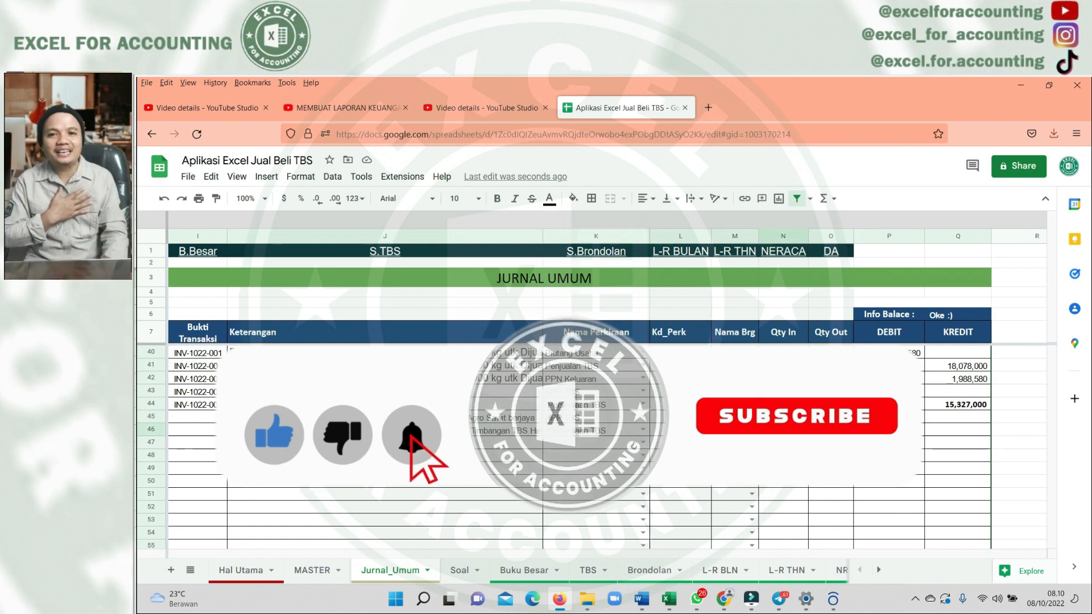
Set the item name of the Persediaan TBS line in row 46 to TBS and its Qty Out to 140
{"action": "left_click", "coordinate": [752, 430]}
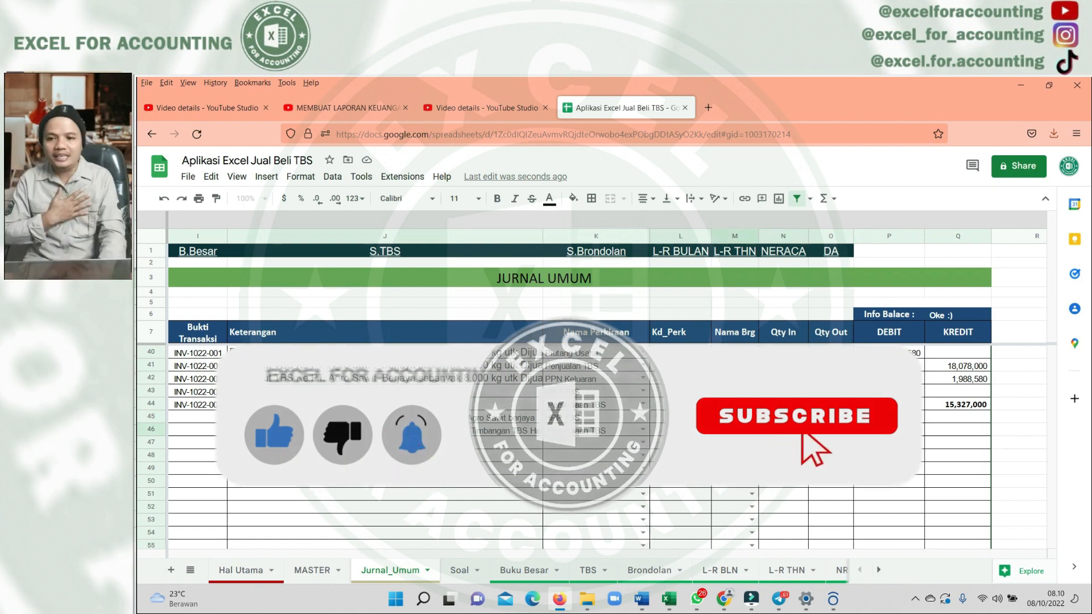
{"action": "left_click", "coordinate": [763, 434]}
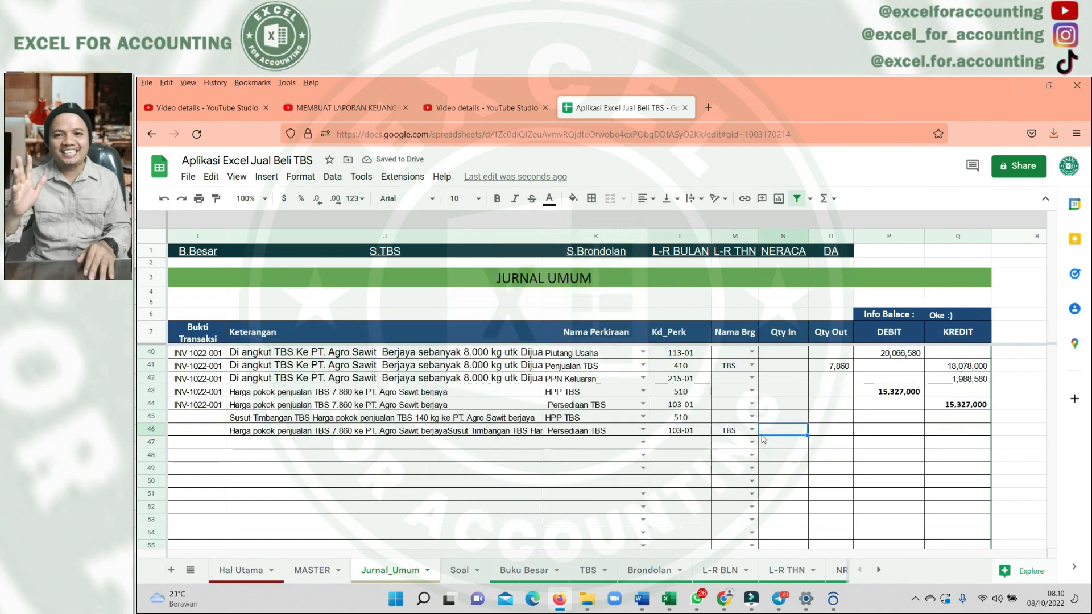
{"action": "left_click", "coordinate": [830, 438]}
{"action": "type", "text": "140"}
{"action": "key", "text": "Return"}
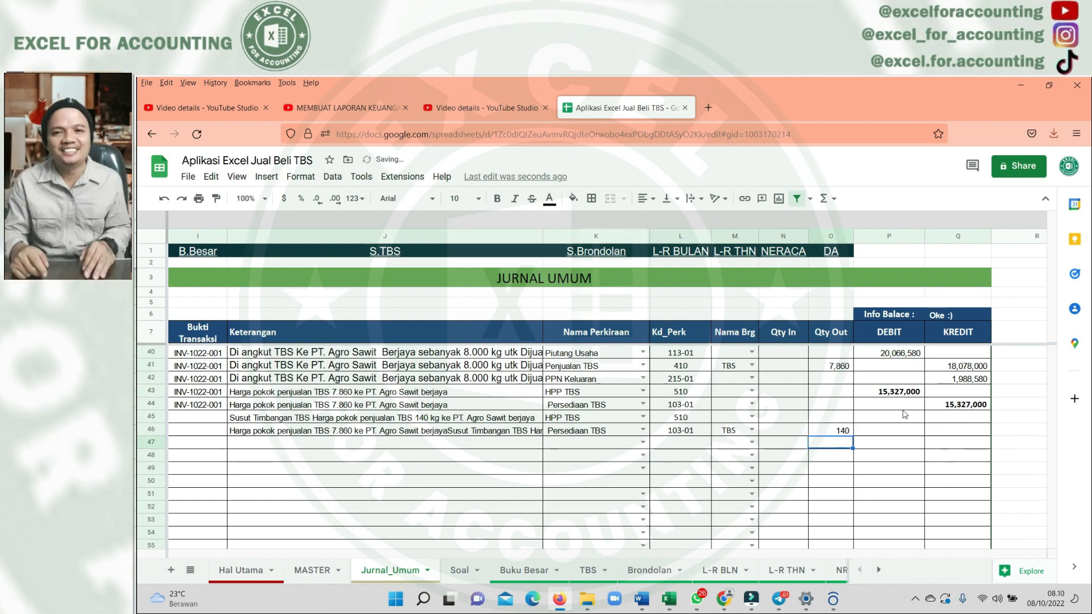
Enter the formula =140*1950 as the debit amount of the HPP TBS line in row 45
{"action": "left_click", "coordinate": [961, 405]}
{"action": "key", "text": "ctrl+c"}
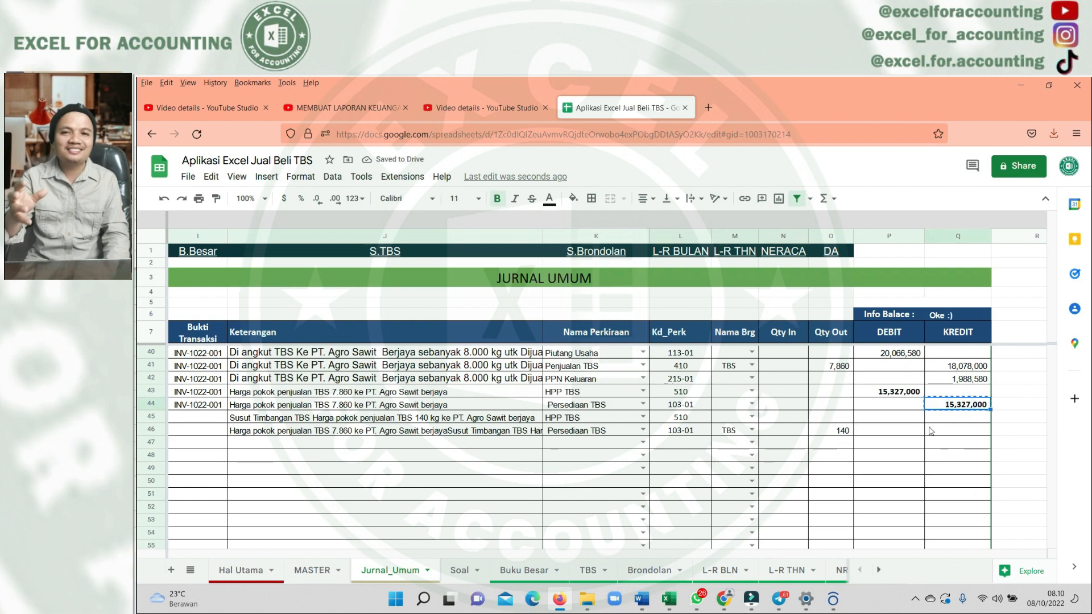
{"action": "left_click", "coordinate": [889, 417]}
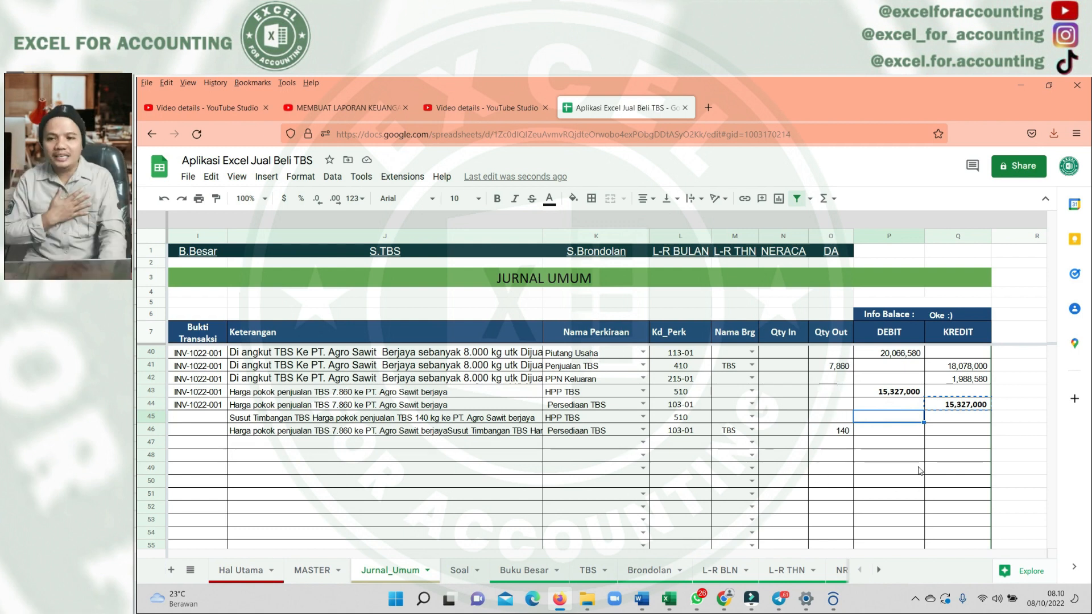
{"action": "type", "text": "=140*1950"}
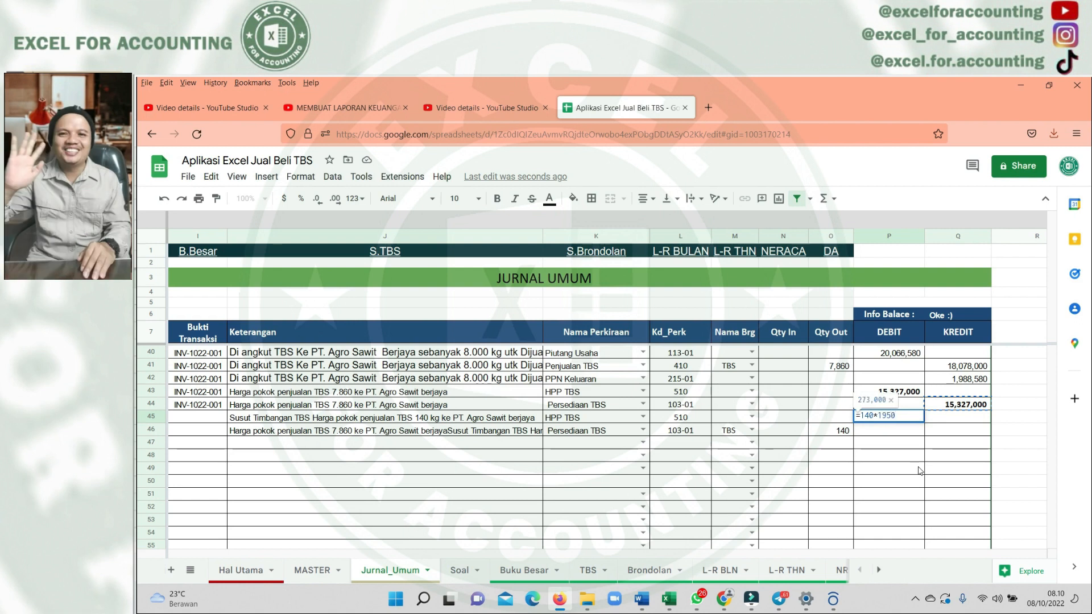
{"action": "key", "text": "Return"}
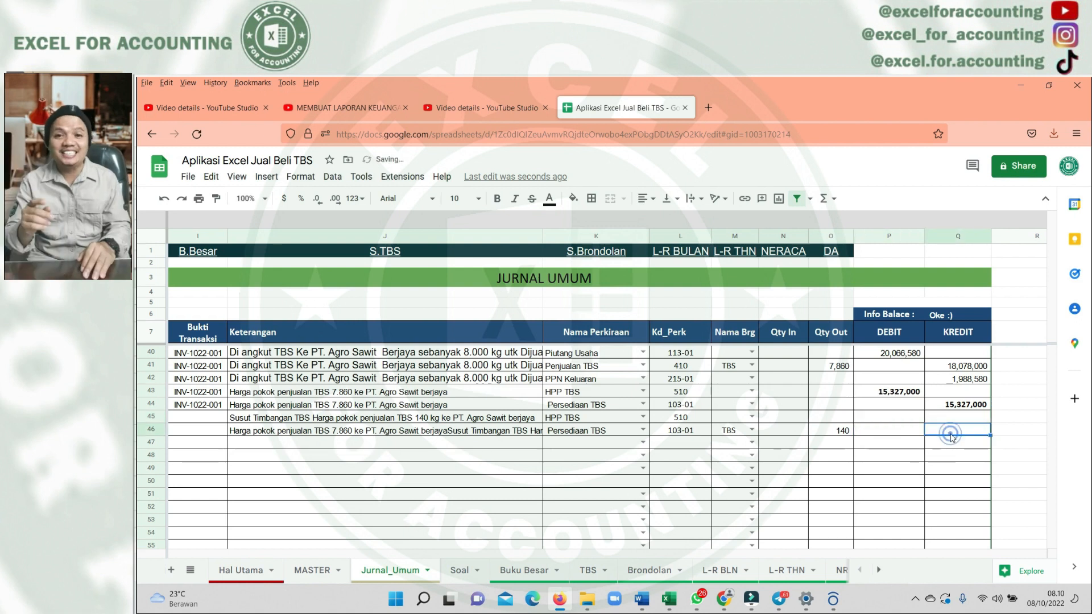
Link the credit amount of the Persediaan TBS line in row 46 to the debit cell of row 45
{"action": "type", "text": "="}
{"action": "key", "text": "Left"}
{"action": "key", "text": "Up"}
{"action": "key", "text": "Return"}
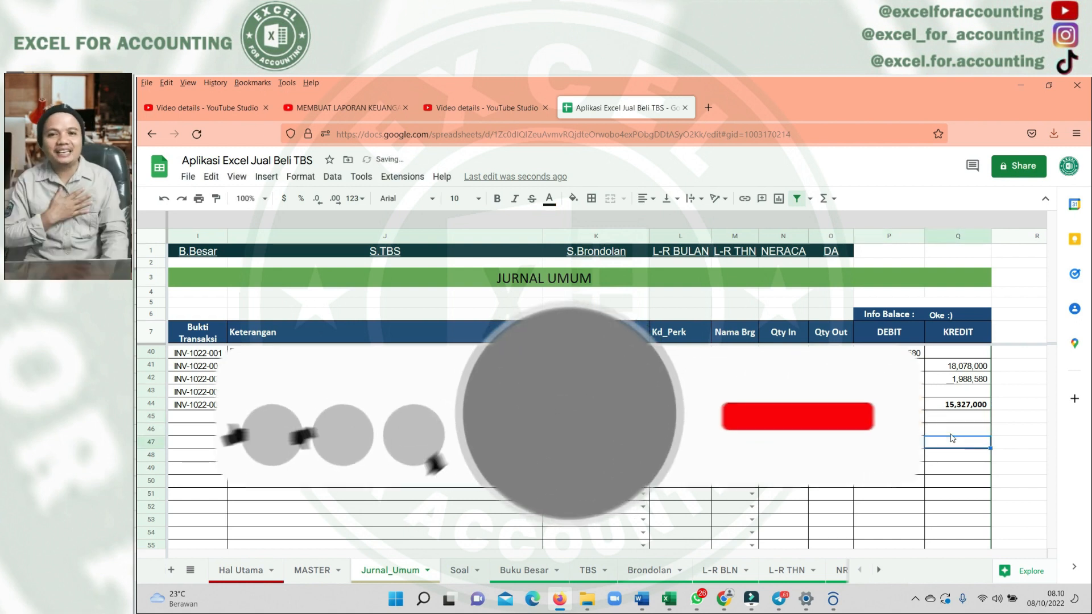
Review the descriptions, accounts, quantity and amounts of the weighing-shrinkage journal entry in rows 45 and 46
{"action": "left_click", "coordinate": [783, 430]}
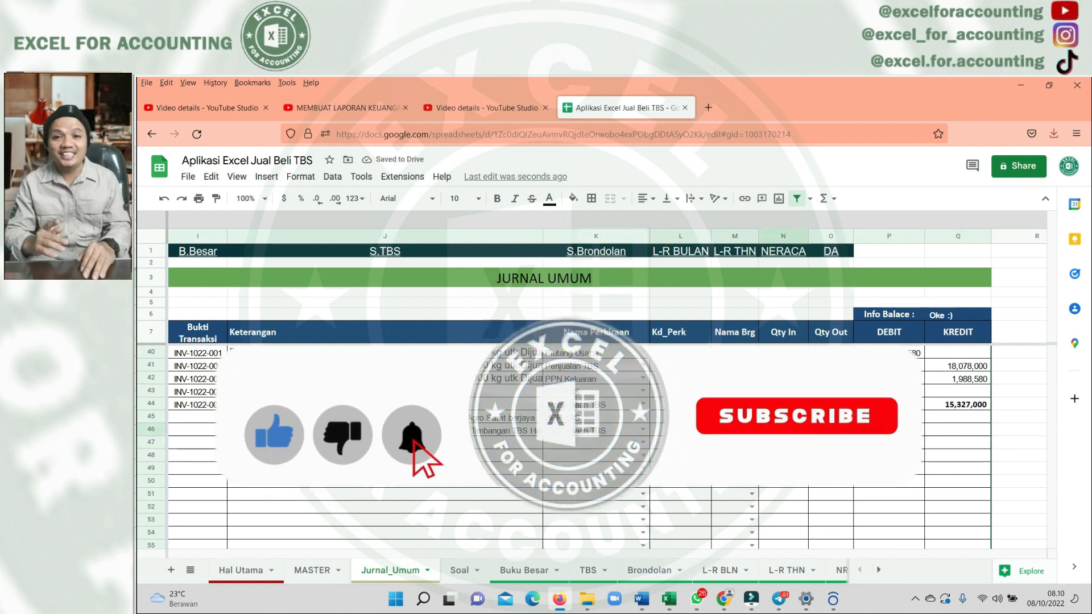
{"action": "left_click", "coordinate": [969, 430]}
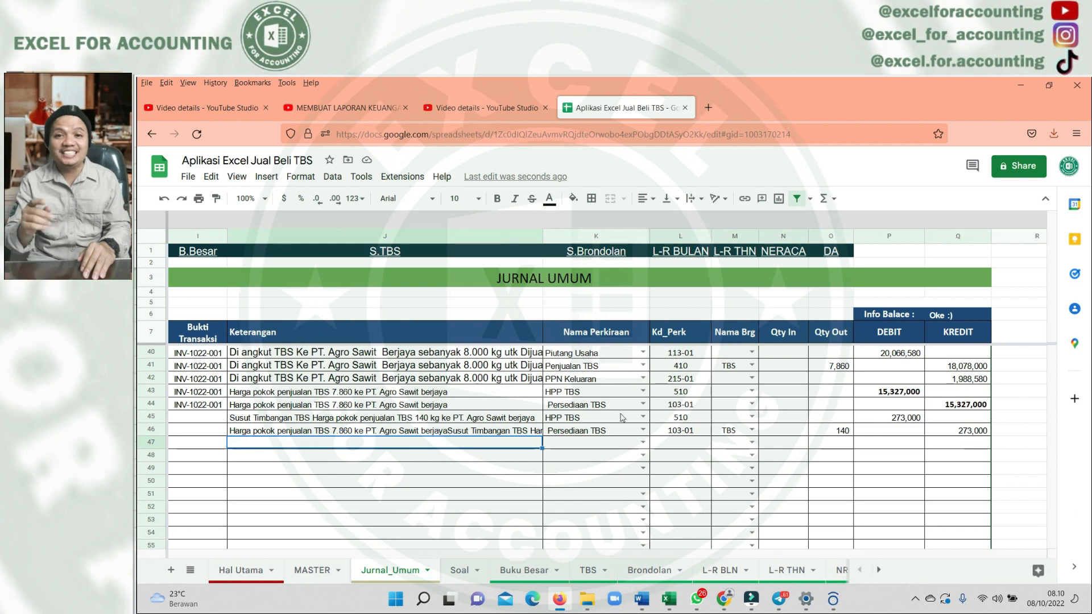
{"action": "left_click", "coordinate": [587, 418]}
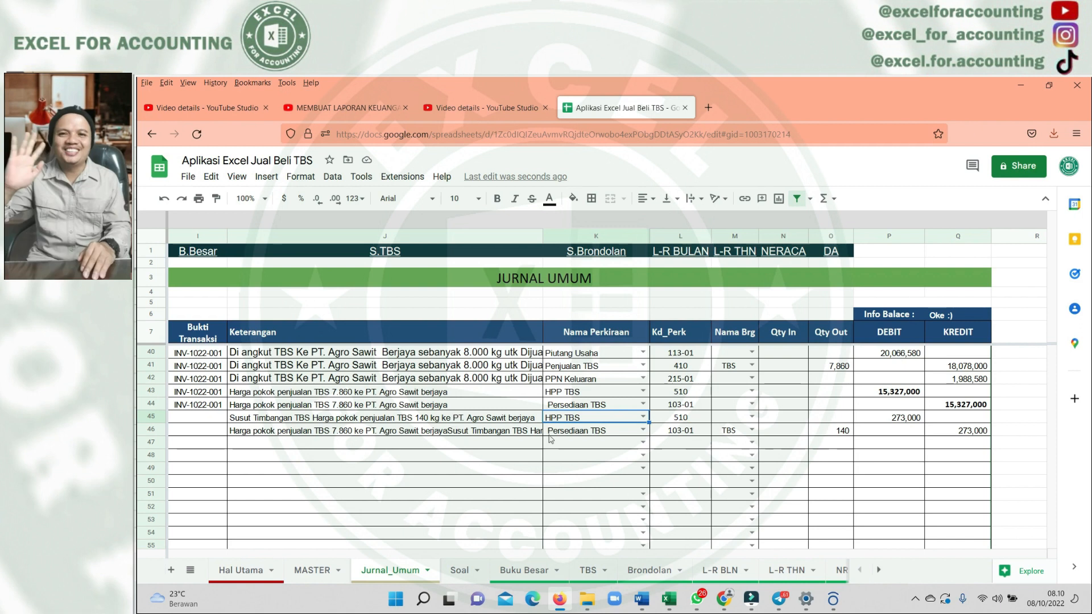
{"action": "left_click", "coordinate": [451, 422]}
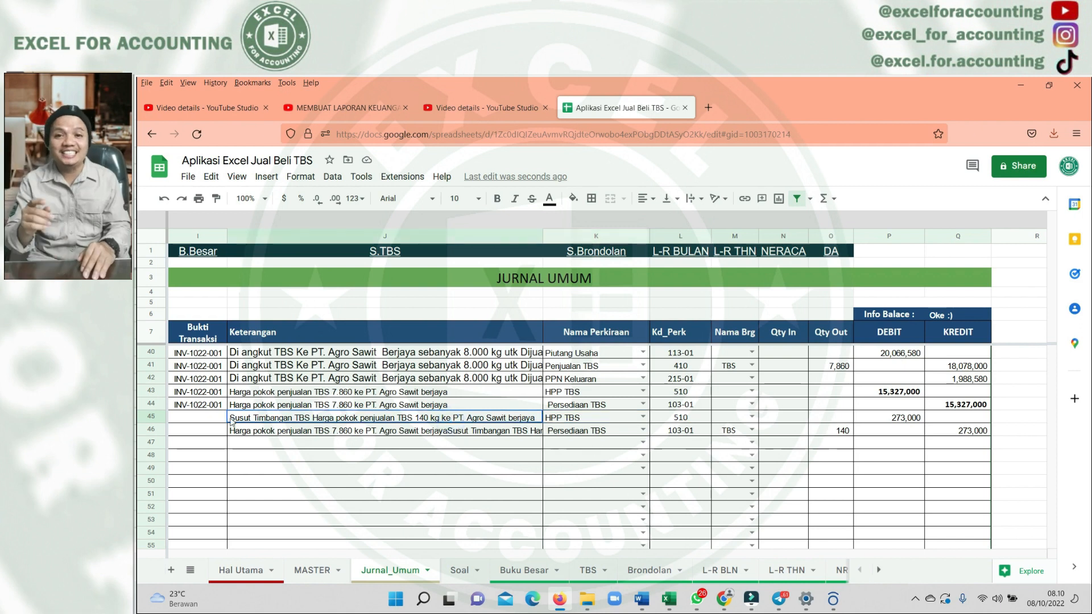
{"action": "left_click", "coordinate": [212, 423]}
{"action": "scroll", "coordinate": [610, 498], "scroll_direction": "up", "scroll_amount": 2}
{"action": "scroll", "coordinate": [586, 491], "scroll_direction": "down", "scroll_amount": 2}
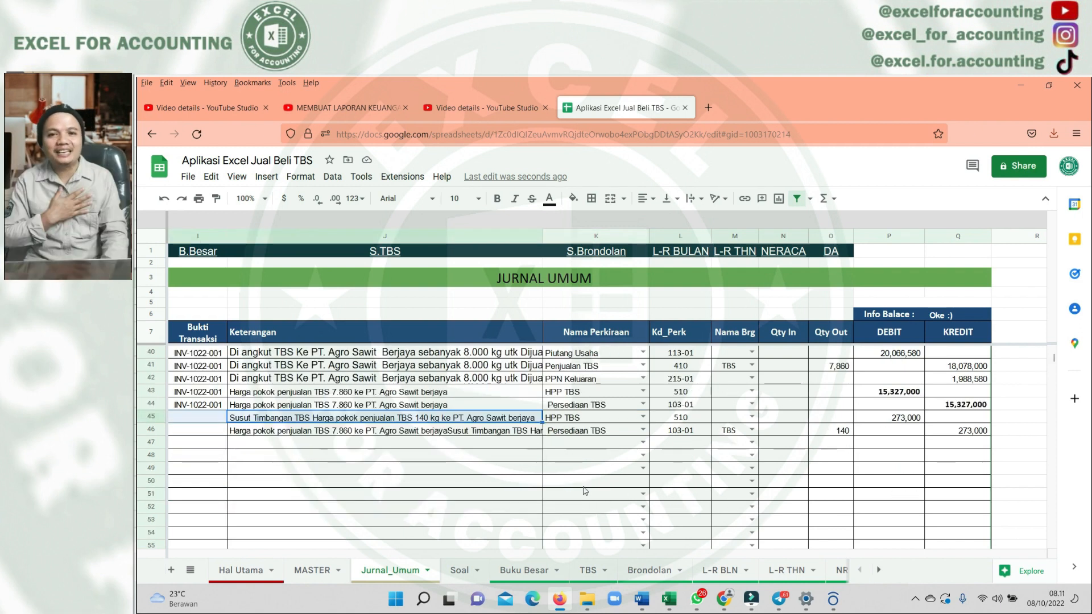
{"action": "left_click", "coordinate": [586, 420]}
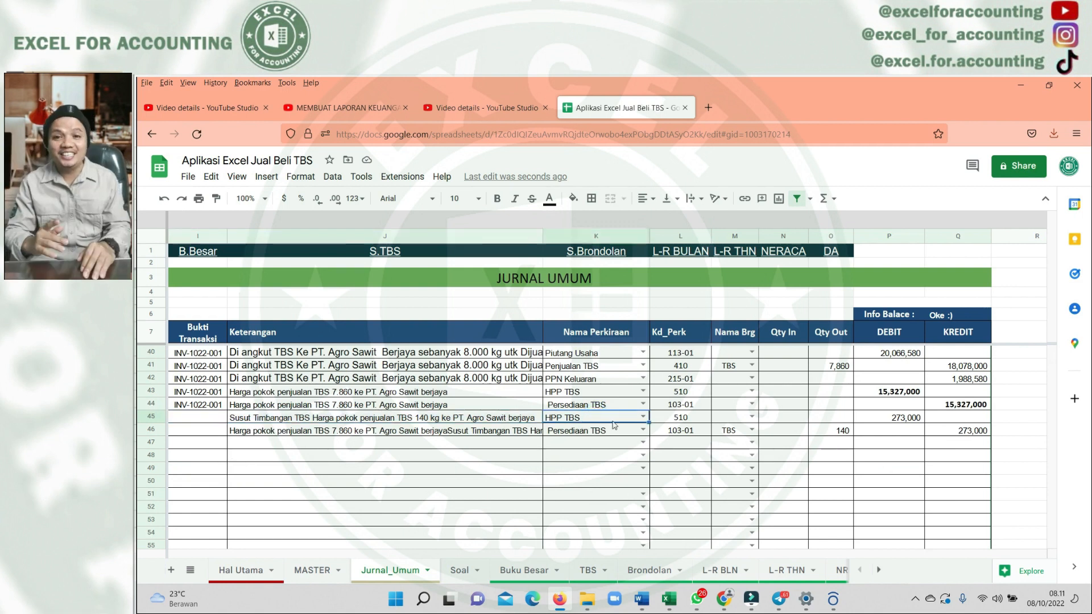
{"action": "left_click", "coordinate": [476, 473]}
{"action": "left_click_drag", "start_coordinate": [138, 476], "coordinate": [138, 477]}
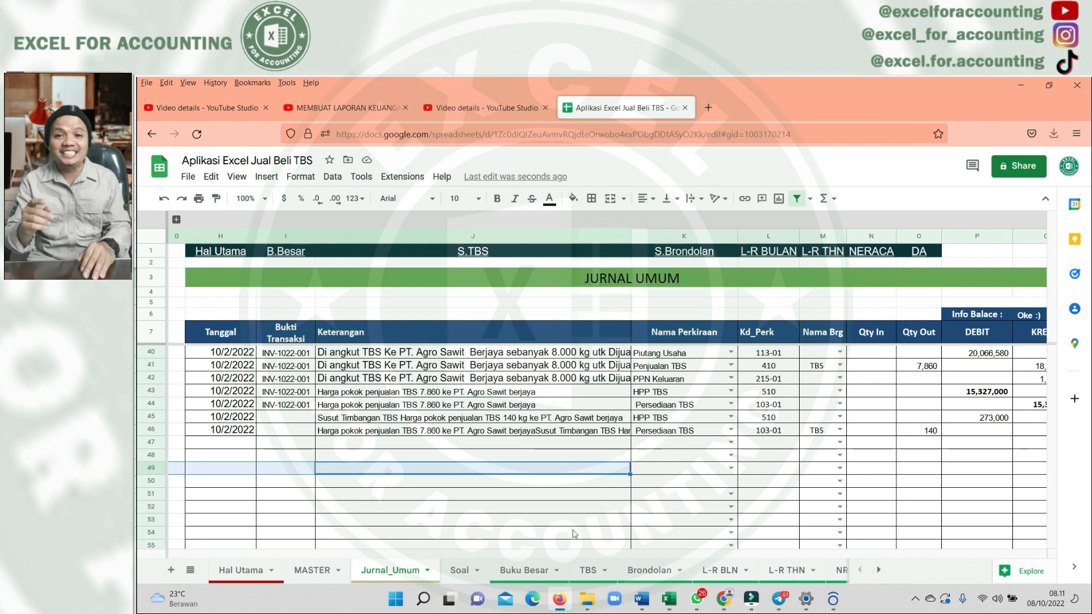
Open the TBS stock card sheet and examine the outgoing quantities, unit prices and balances of the 2-Oct-22 transactions
{"action": "left_click", "coordinate": [584, 570]}
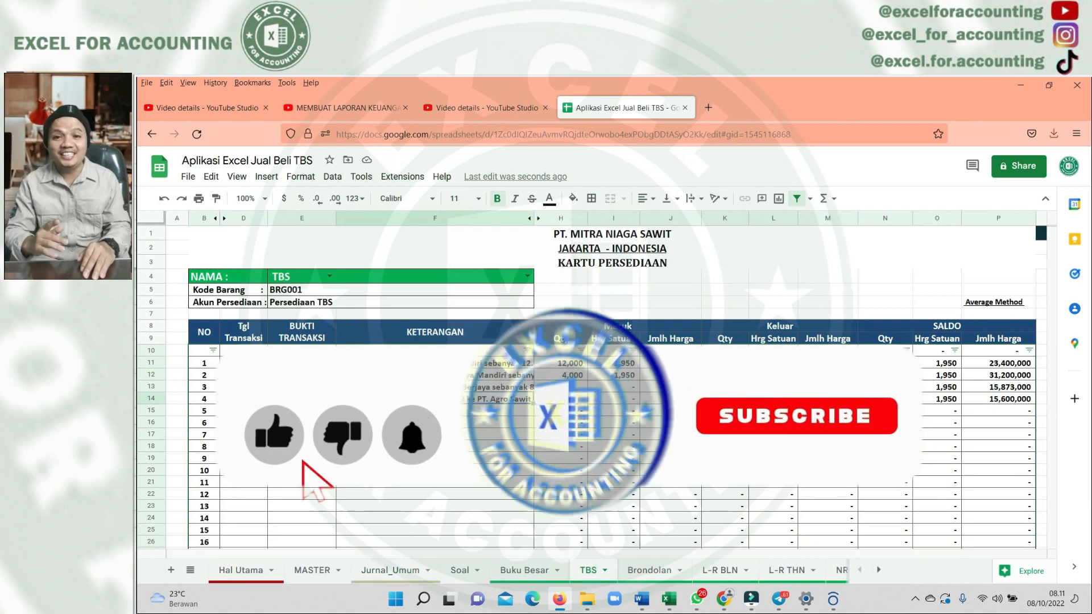
{"action": "key", "text": "shift+Down"}
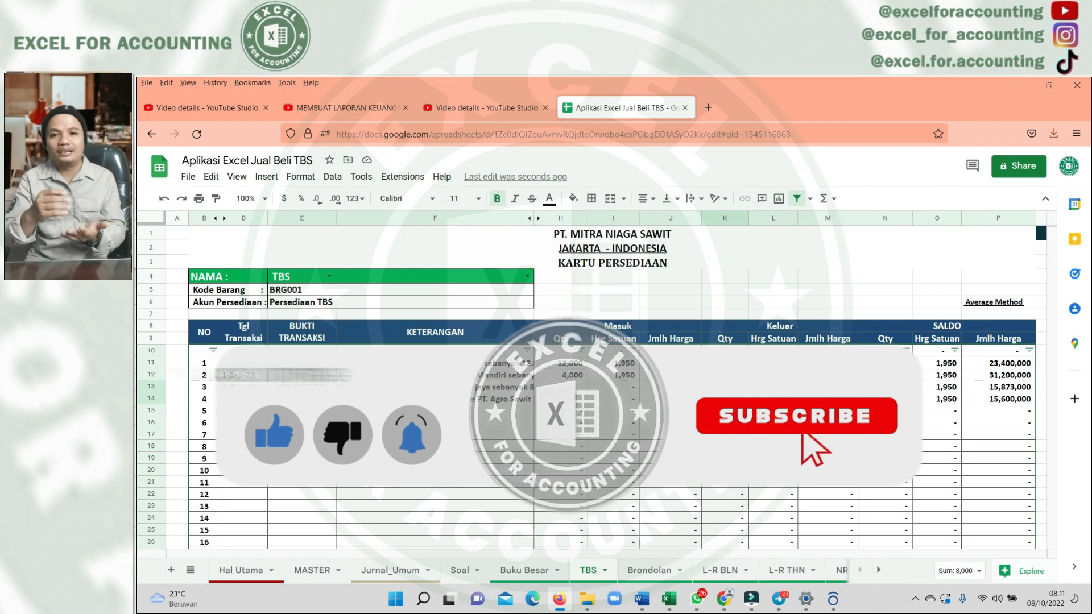
{"action": "left_click", "coordinate": [435, 399]}
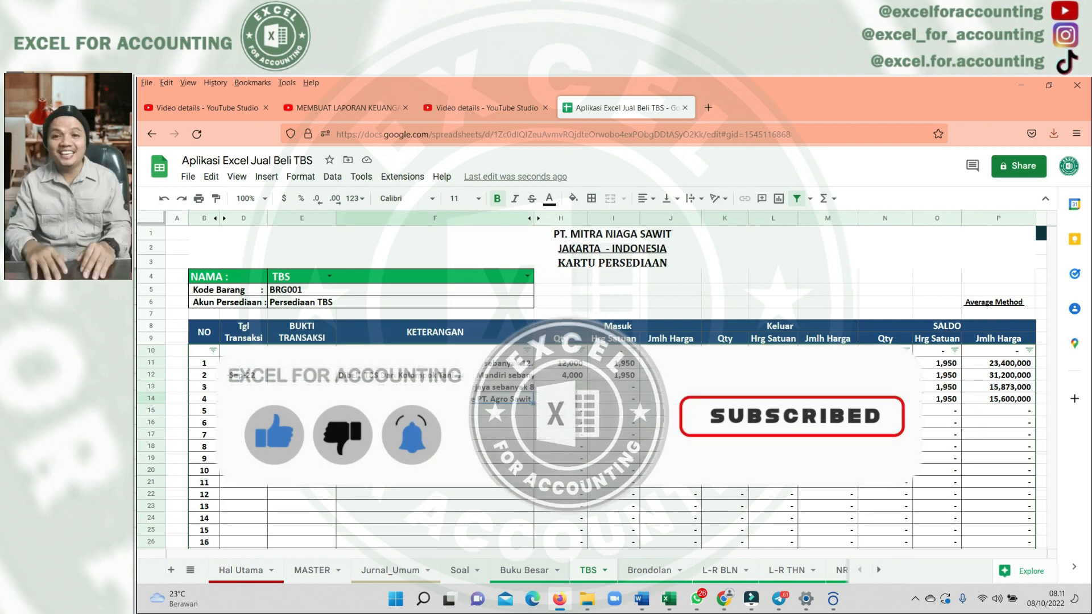
{"action": "left_click", "coordinate": [724, 399]}
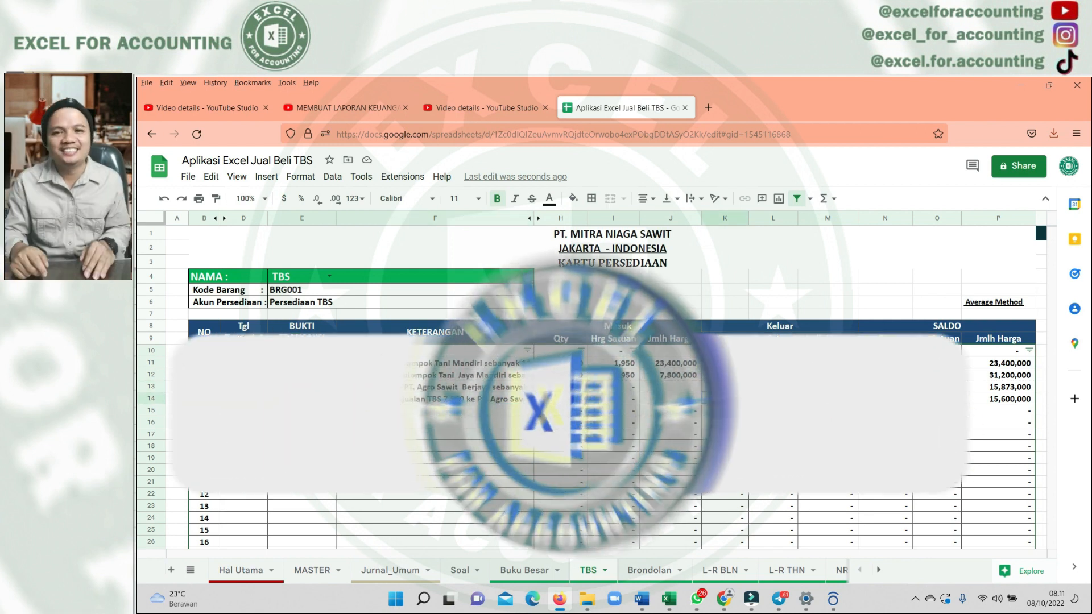
{"action": "left_click", "coordinate": [890, 398]}
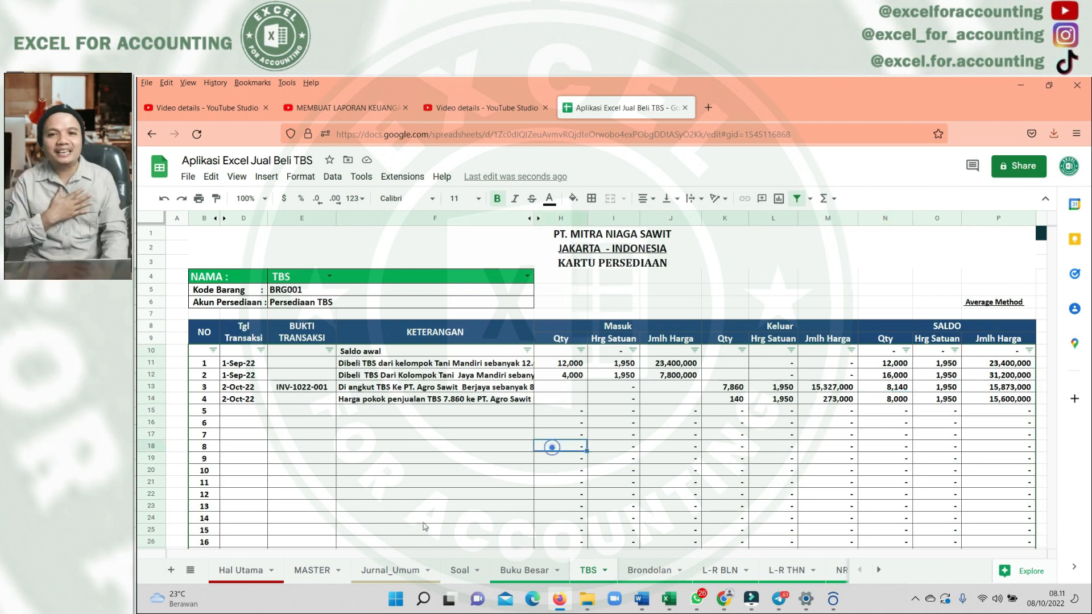
Fill the first PT. Agro Sawit Berjaya delivery transaction in row 19 of the Soal sheet with green
{"action": "left_click", "coordinate": [388, 570]}
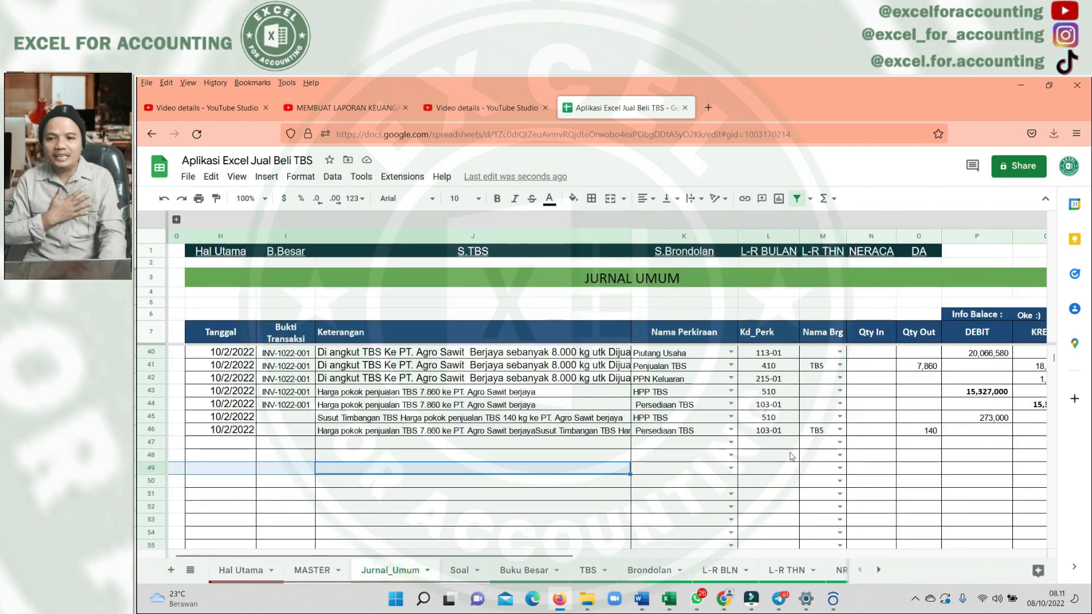
{"action": "left_click", "coordinate": [525, 570]}
{"action": "left_click", "coordinate": [462, 570]}
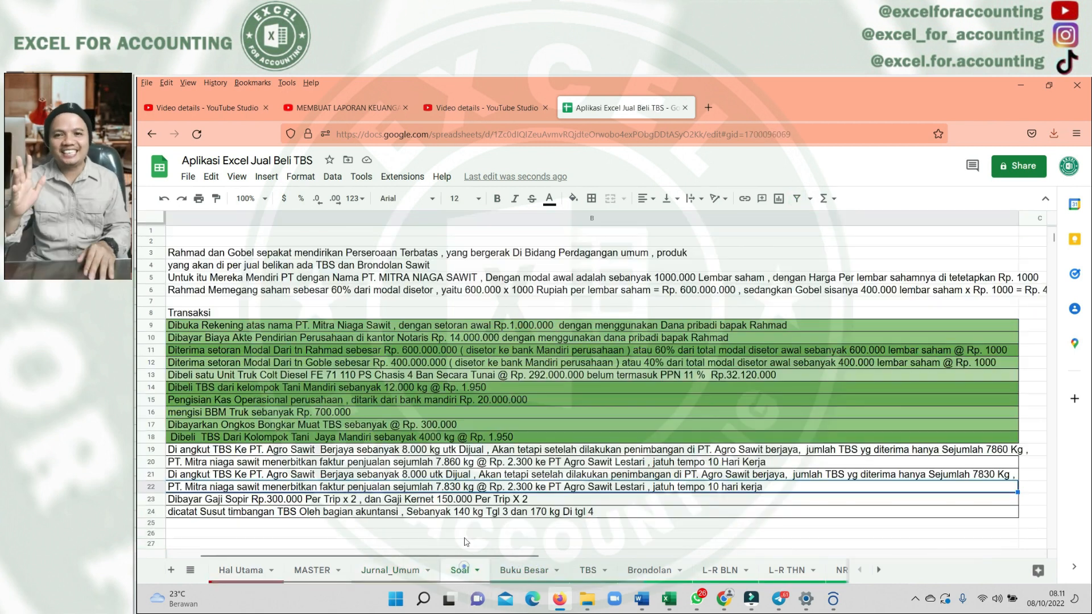
{"action": "left_click", "coordinate": [407, 451]}
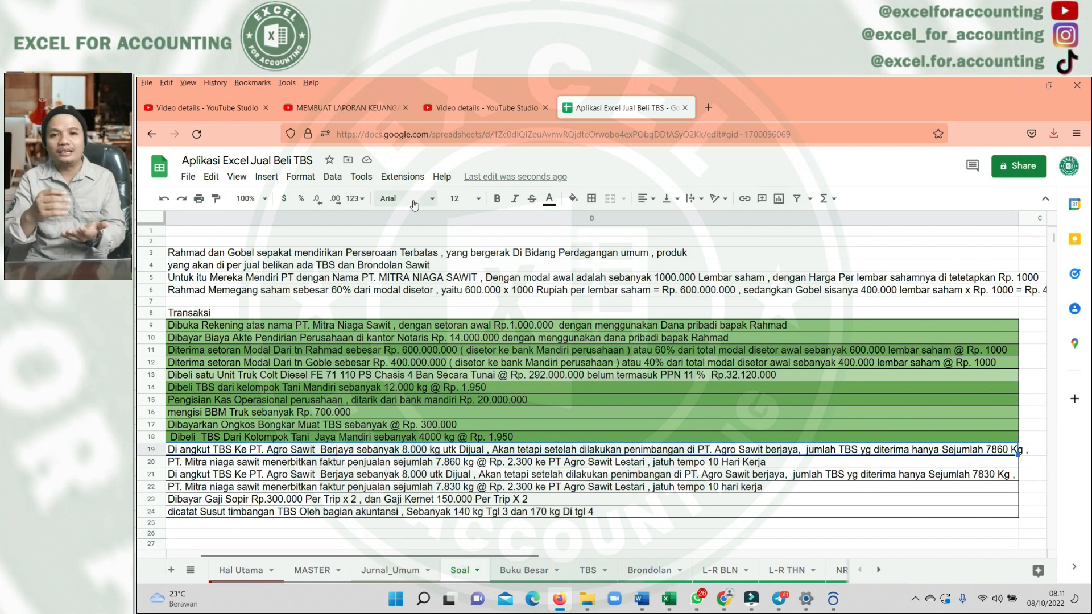
{"action": "left_click", "coordinate": [480, 200]}
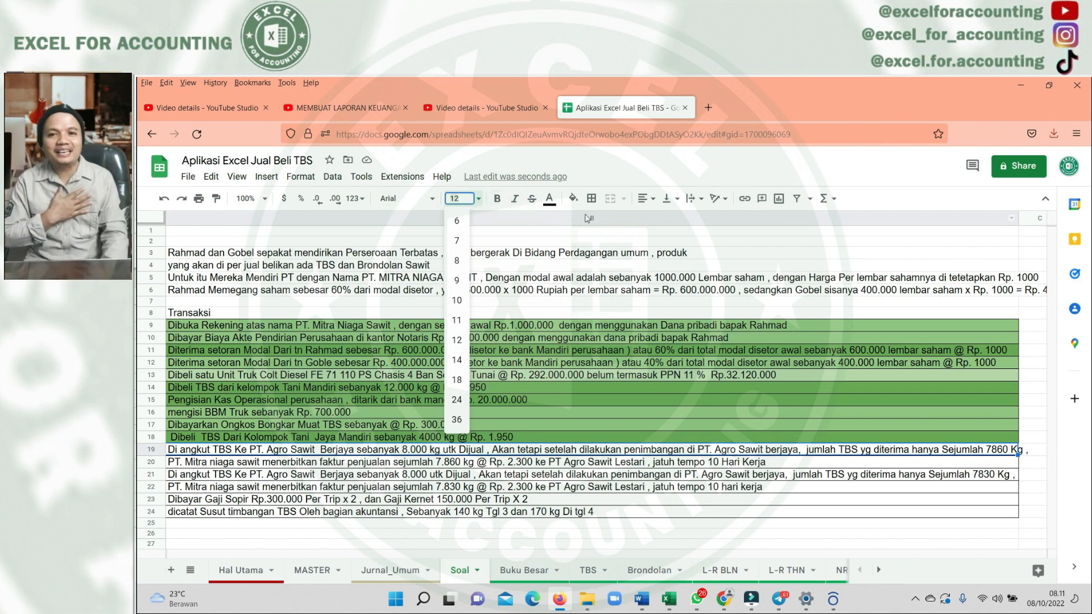
{"action": "left_click", "coordinate": [573, 197]}
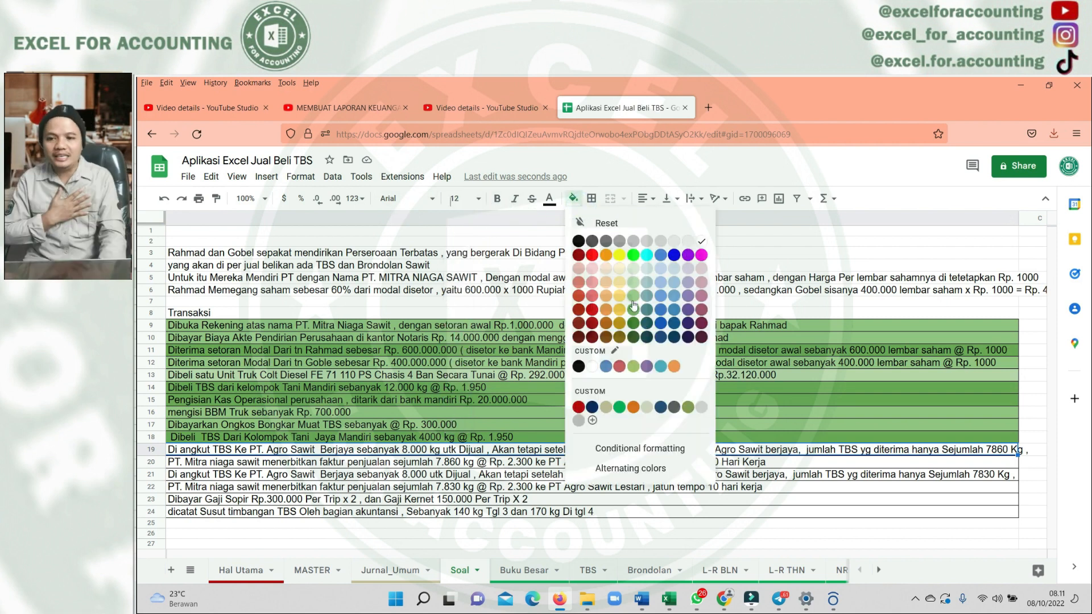
{"action": "left_click", "coordinate": [633, 305]}
Copy the 10/3/2022 TBS delivery description from row 21 of the Soal sheet
{"action": "scroll", "coordinate": [473, 485], "scroll_direction": "left", "scroll_amount": 2}
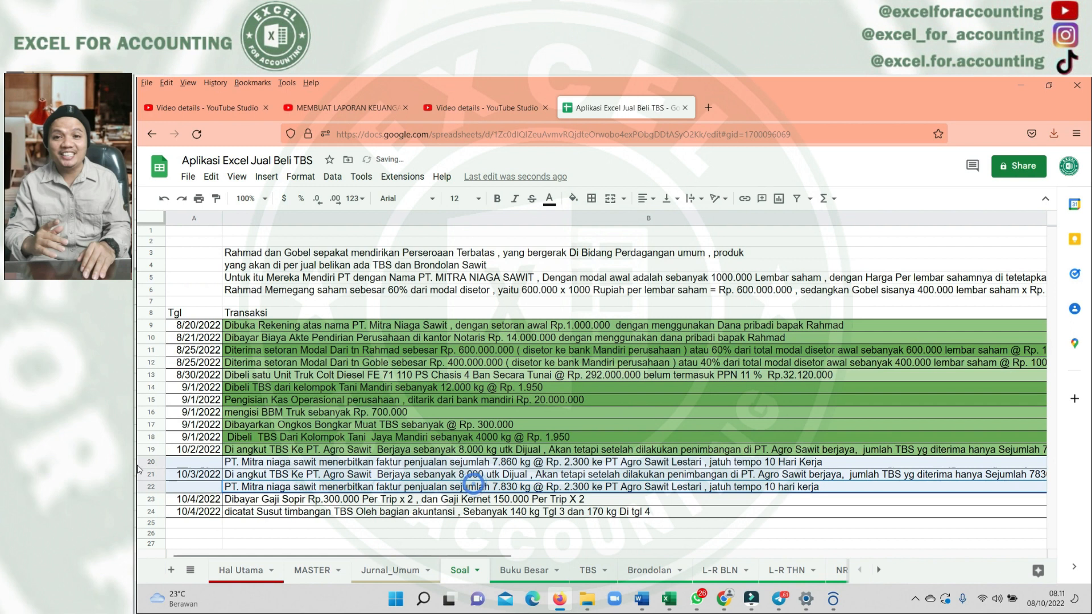
{"action": "left_click", "coordinate": [297, 461]}
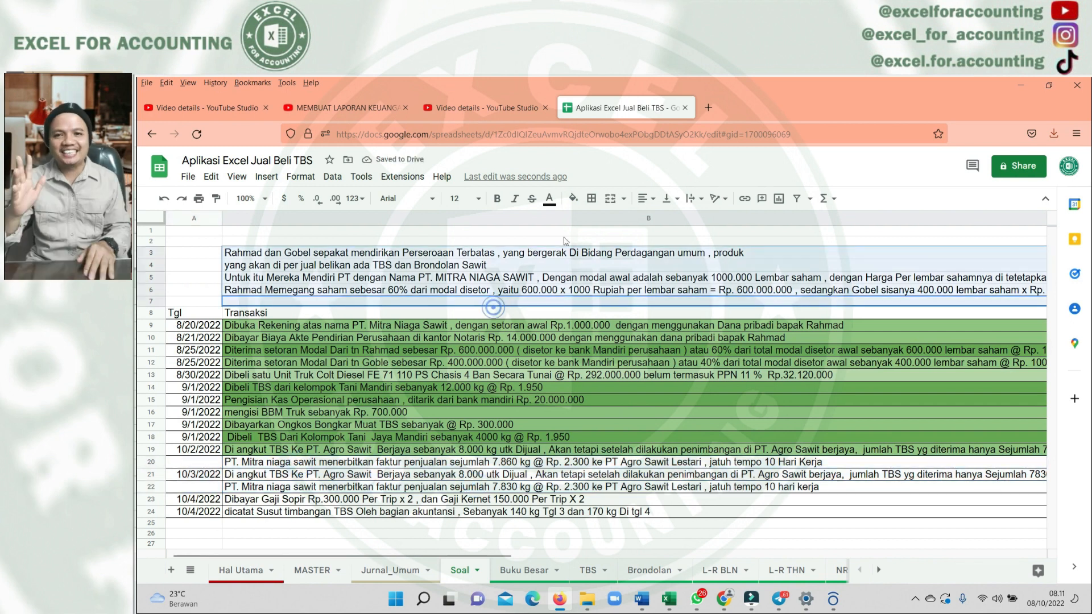
{"action": "left_click", "coordinate": [263, 486]}
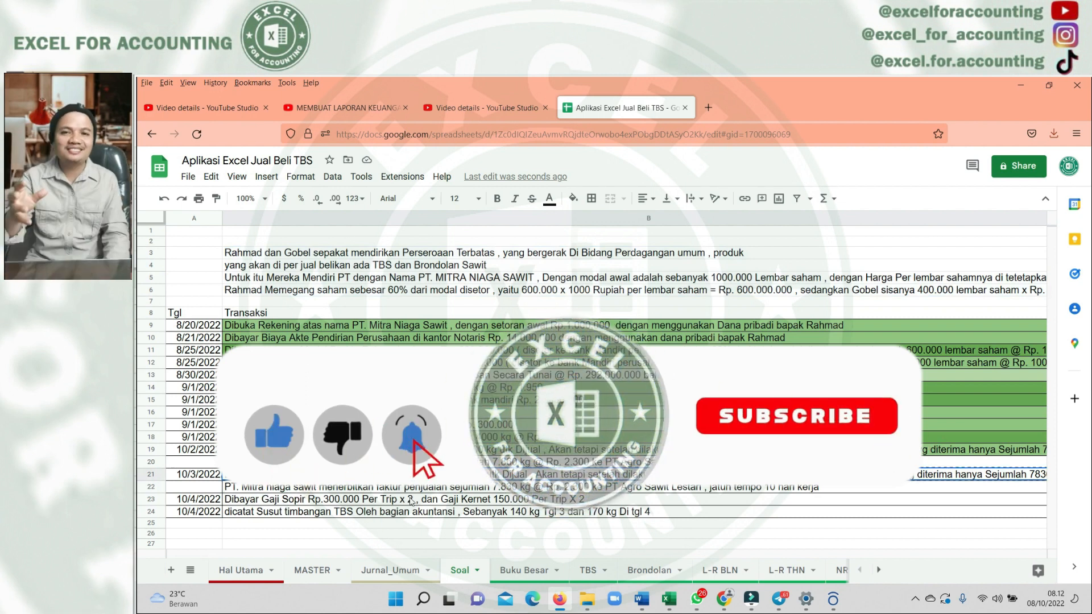
{"action": "left_click", "coordinate": [208, 478]}
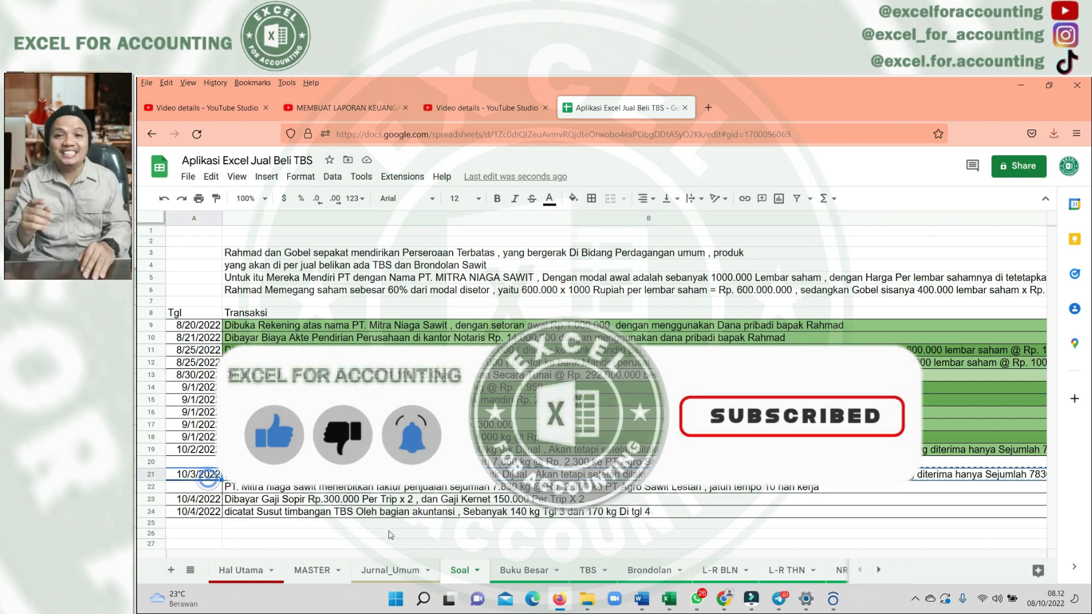
{"action": "left_click_drag", "start_coordinate": [377, 555], "coordinate": [401, 555]}
{"action": "left_click", "coordinate": [419, 475]}
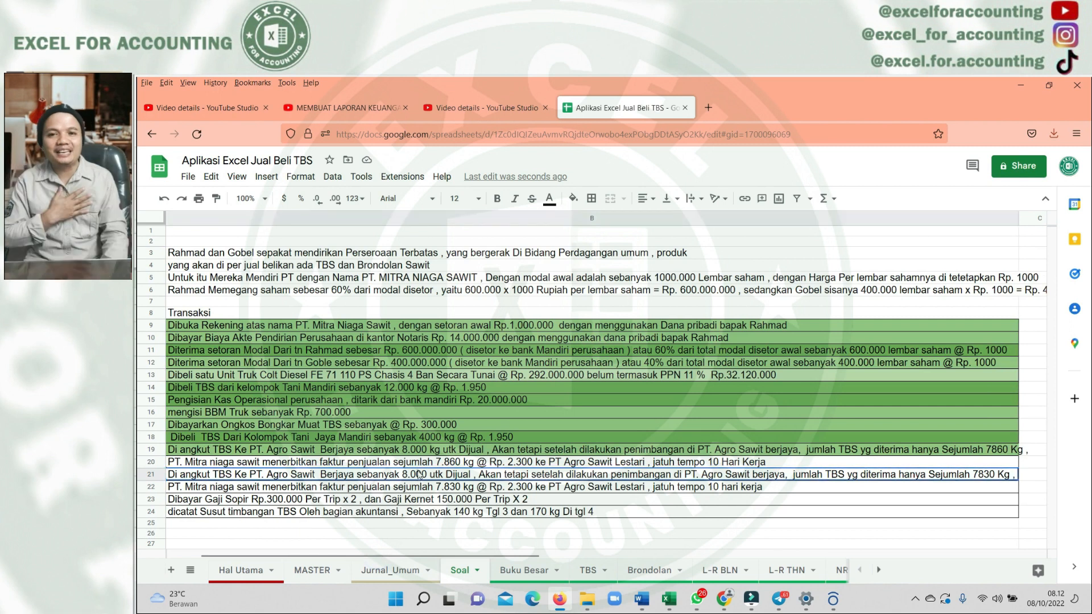
{"action": "key", "text": "ctrl+c"}
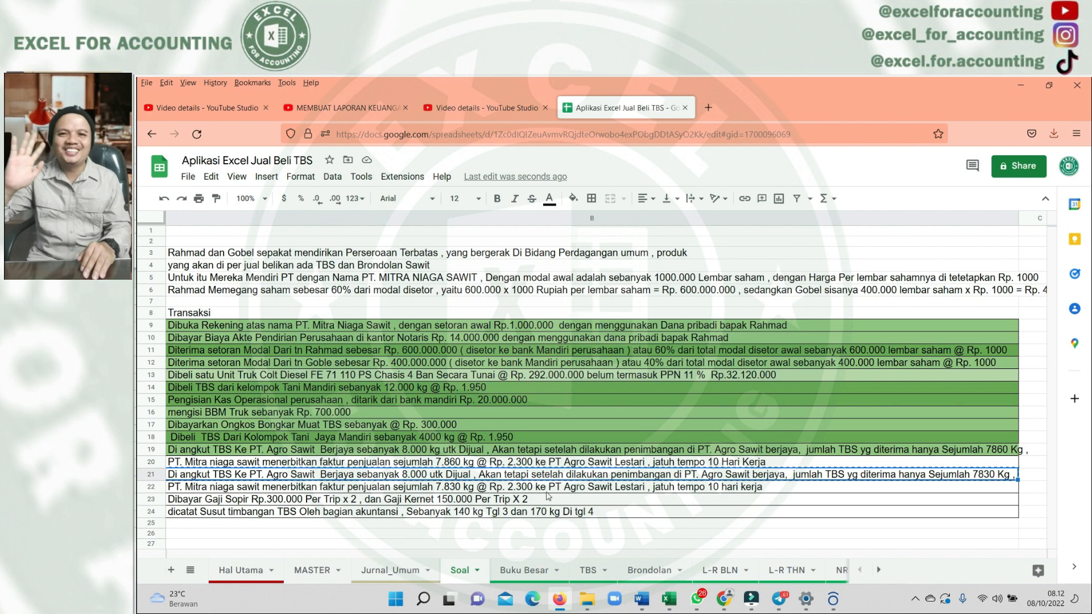
{"action": "scroll", "coordinate": [547, 496], "scroll_direction": "left", "scroll_amount": 2}
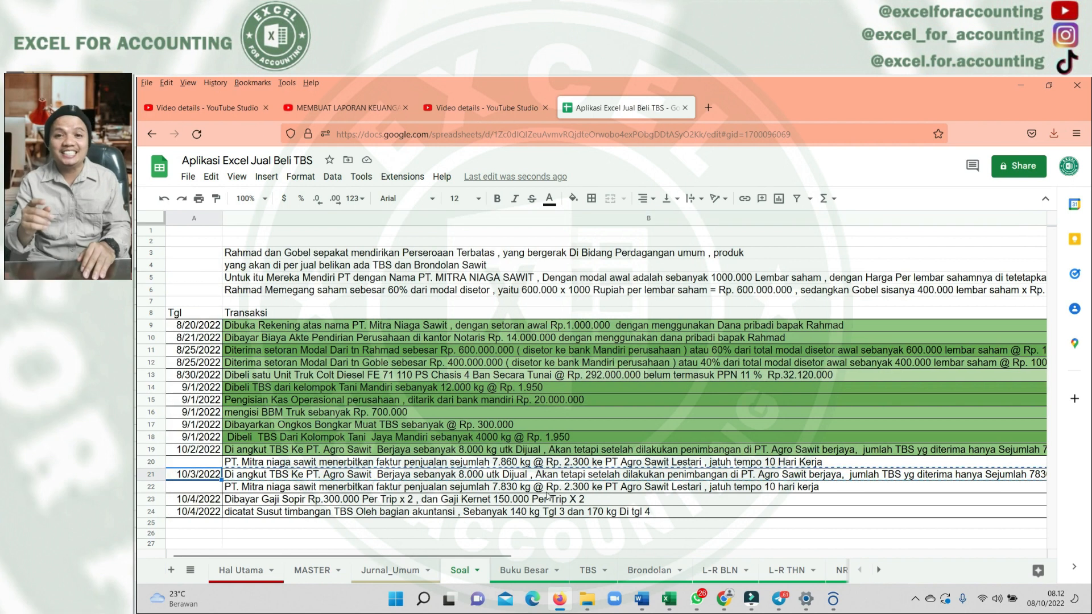
{"action": "scroll", "coordinate": [547, 497], "scroll_direction": "right", "scroll_amount": 2}
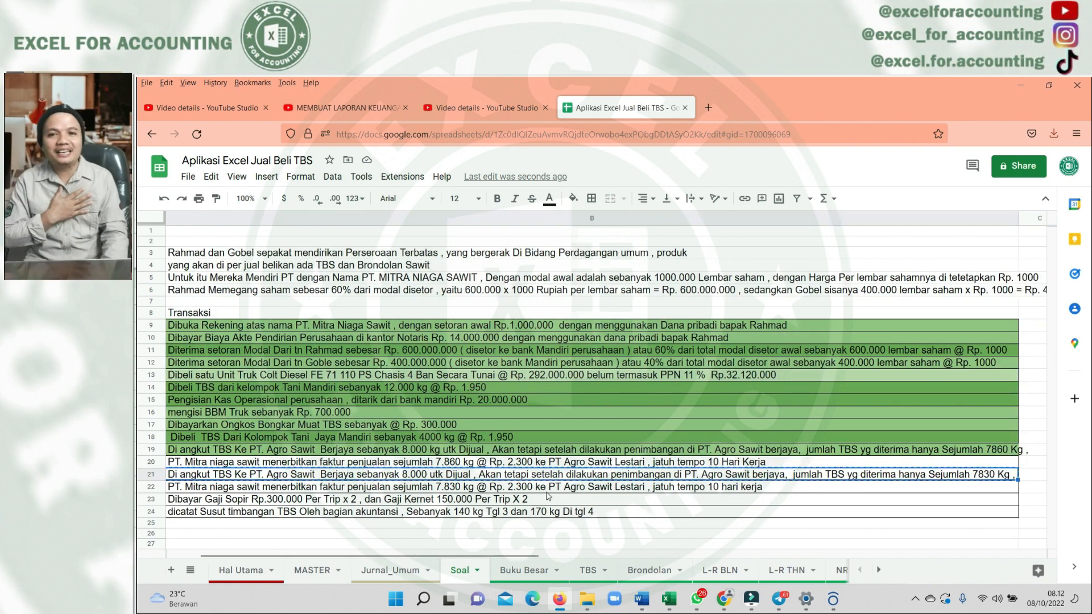
{"action": "key", "text": "Right"}
{"action": "key", "text": "Left"}
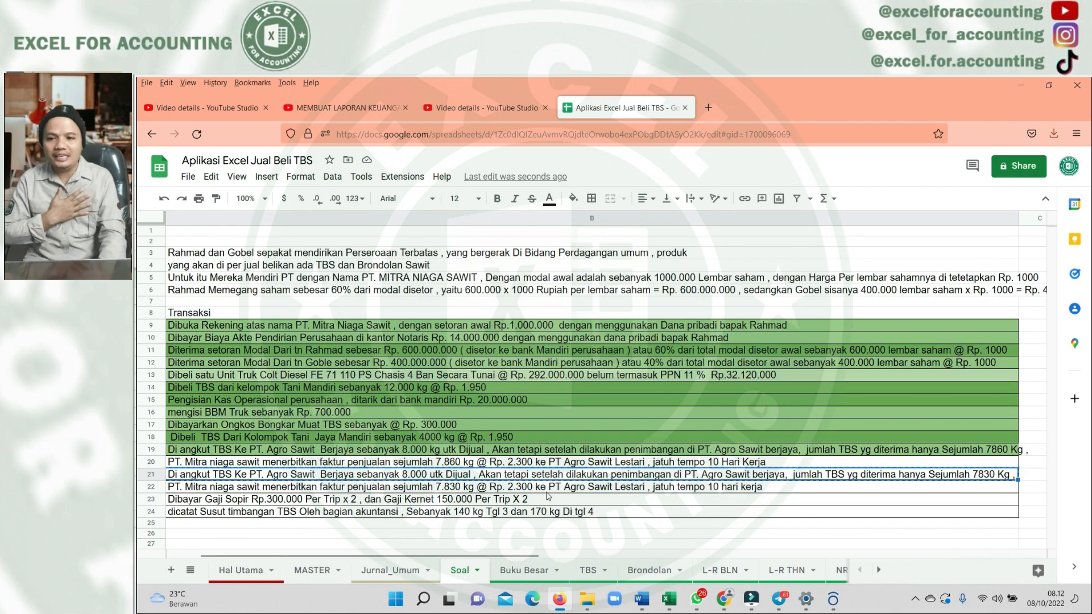
Paste the copied delivery description into the Keterangan cells of rows 49 to 51 in the Jurnal_Umum sheet
{"action": "left_click", "coordinate": [398, 570]}
{"action": "left_click", "coordinate": [376, 466]}
{"action": "scroll", "coordinate": [392, 481], "scroll_direction": "up", "scroll_amount": 2}
{"action": "left_click", "coordinate": [400, 484]}
{"action": "scroll", "coordinate": [400, 486], "scroll_direction": "down", "scroll_amount": 2}
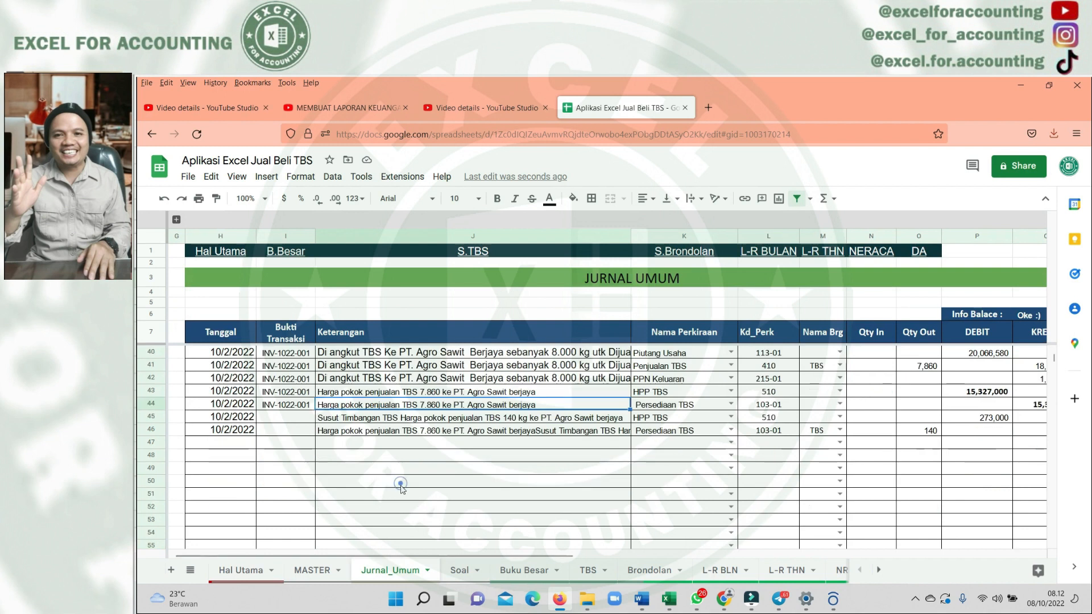
{"action": "scroll", "coordinate": [401, 500], "scroll_direction": "up", "scroll_amount": 2}
{"action": "scroll", "coordinate": [403, 507], "scroll_direction": "down", "scroll_amount": 2}
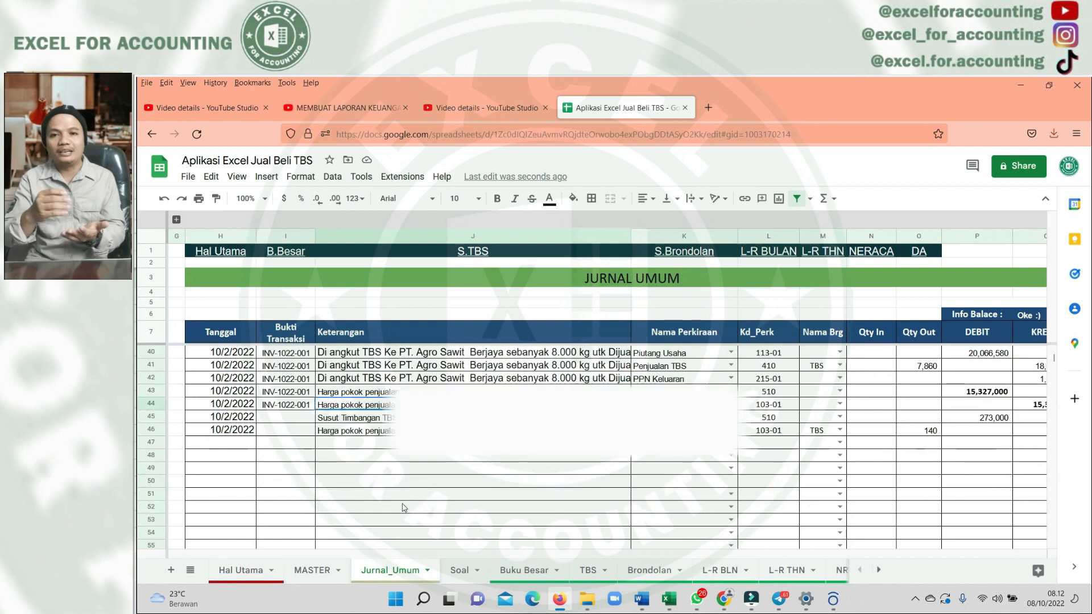
{"action": "key", "text": "ctrl+v"}
{"action": "left_click", "coordinate": [378, 483]}
{"action": "key", "text": "ctrl+v"}
{"action": "left_click_drag", "start_coordinate": [310, 496], "coordinate": [378, 492]}
{"action": "left_click", "coordinate": [380, 507]}
{"action": "left_click", "coordinate": [385, 493]}
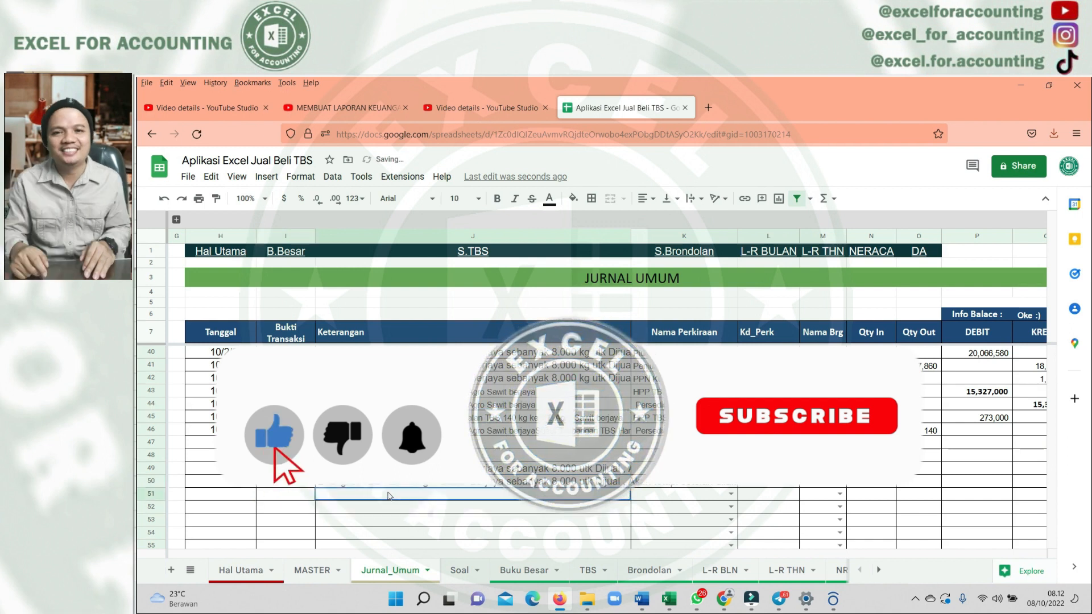
{"action": "left_click", "coordinate": [427, 507]}
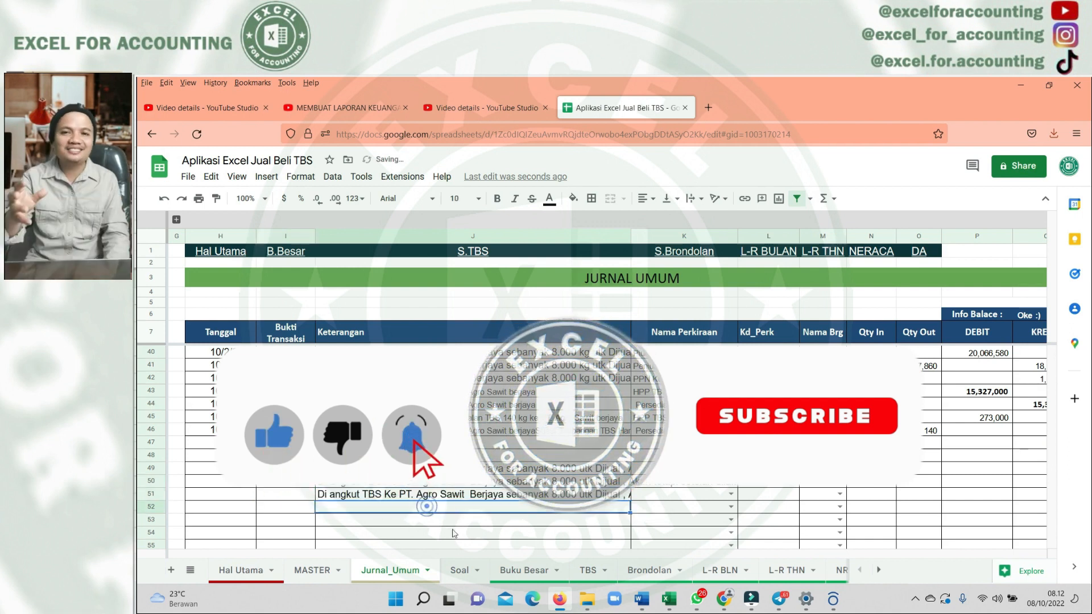
Copy the date 10/3/2022 from row 21 of the Soal sheet into the Tanggal cells of journal rows 49 to 51
{"action": "left_click", "coordinate": [676, 468]}
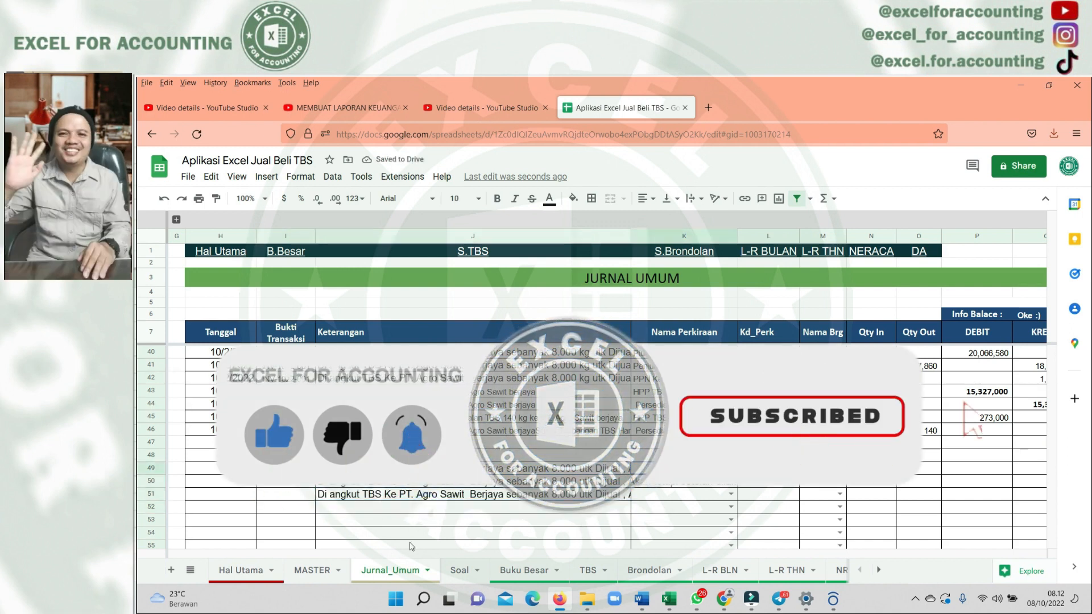
{"action": "left_click", "coordinate": [455, 569]}
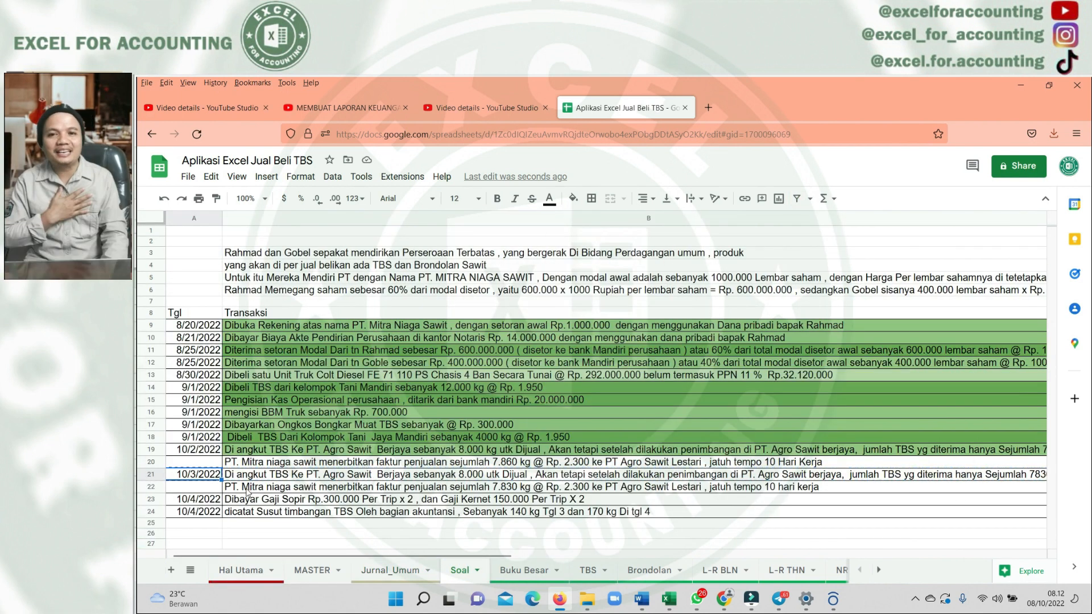
{"action": "left_click", "coordinate": [402, 571]}
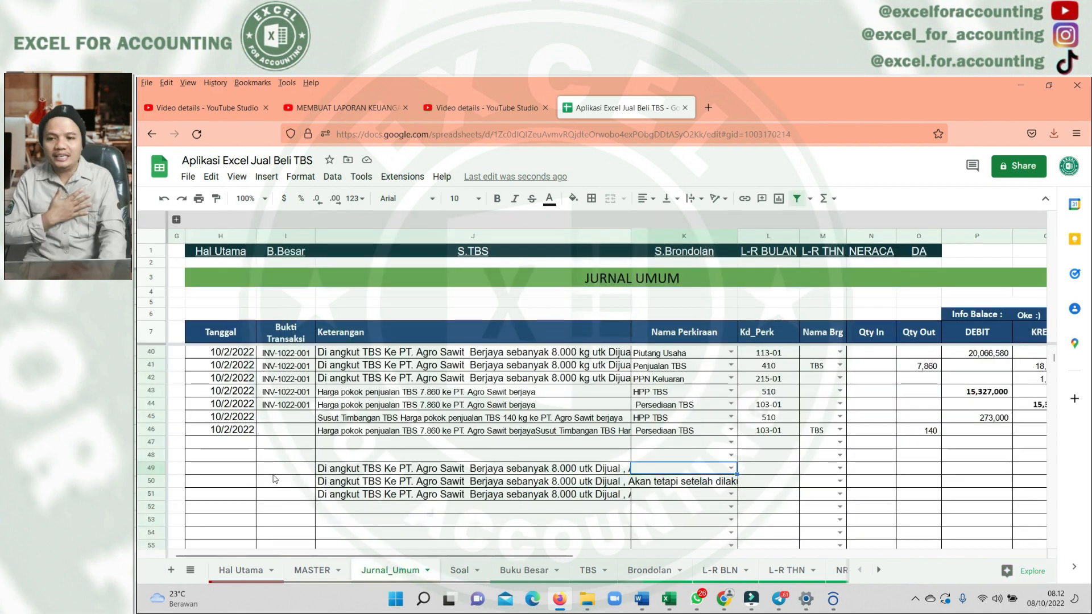
{"action": "left_click", "coordinate": [231, 470]}
{"action": "type", "text": "10/3/2022"}
{"action": "left_click", "coordinate": [223, 481]}
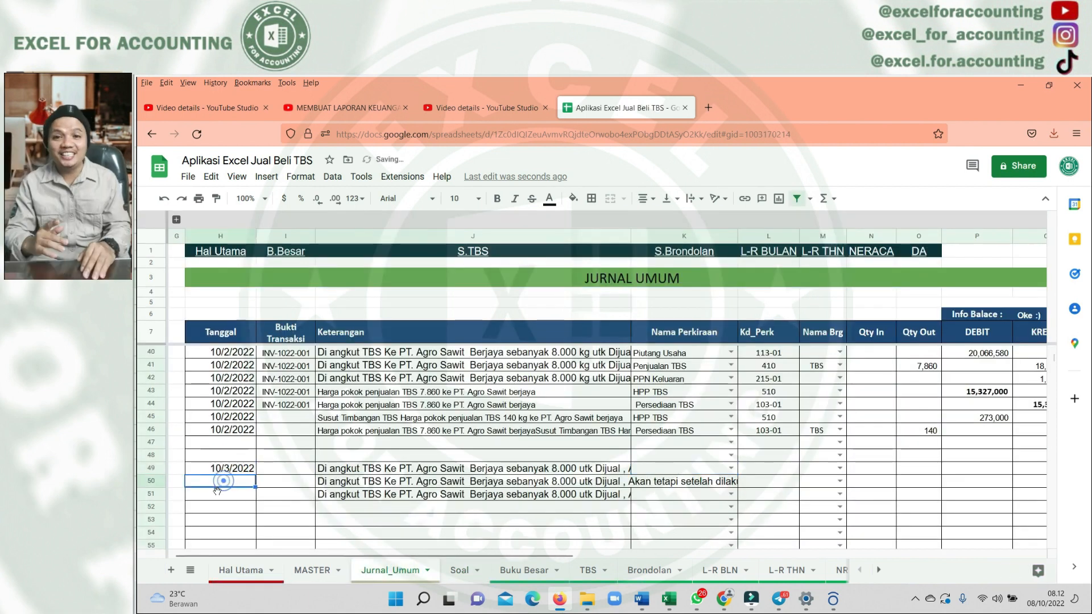
{"action": "type", "text": "10/3/2022"}
{"action": "left_click", "coordinate": [387, 480]}
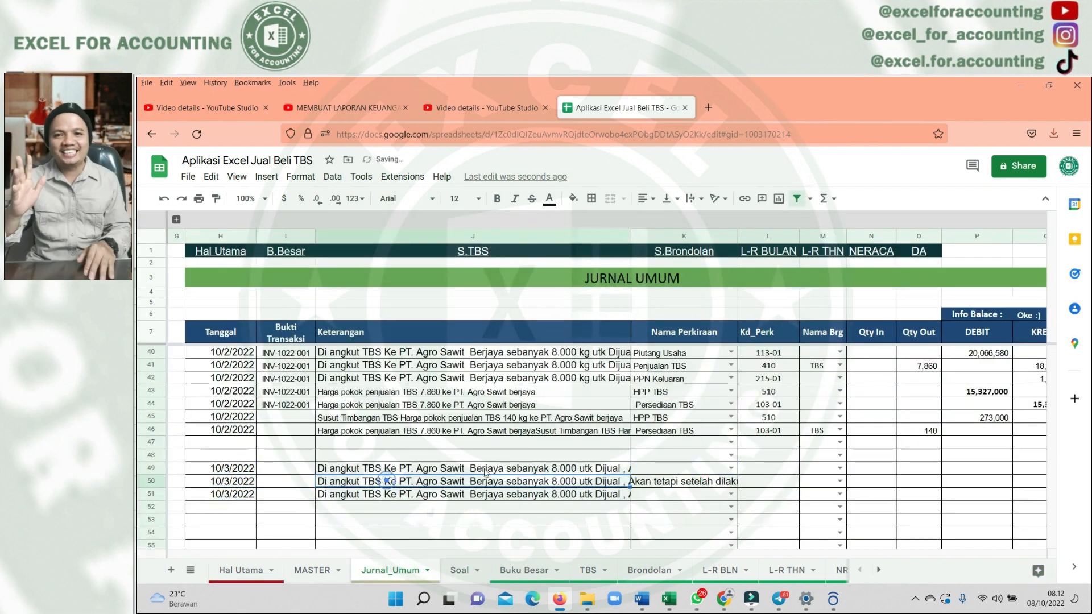
Enter INV-1022-002 as the transaction voucher in journal rows 49 to 51, based on the previous invoice entry
{"action": "left_click", "coordinate": [294, 404]}
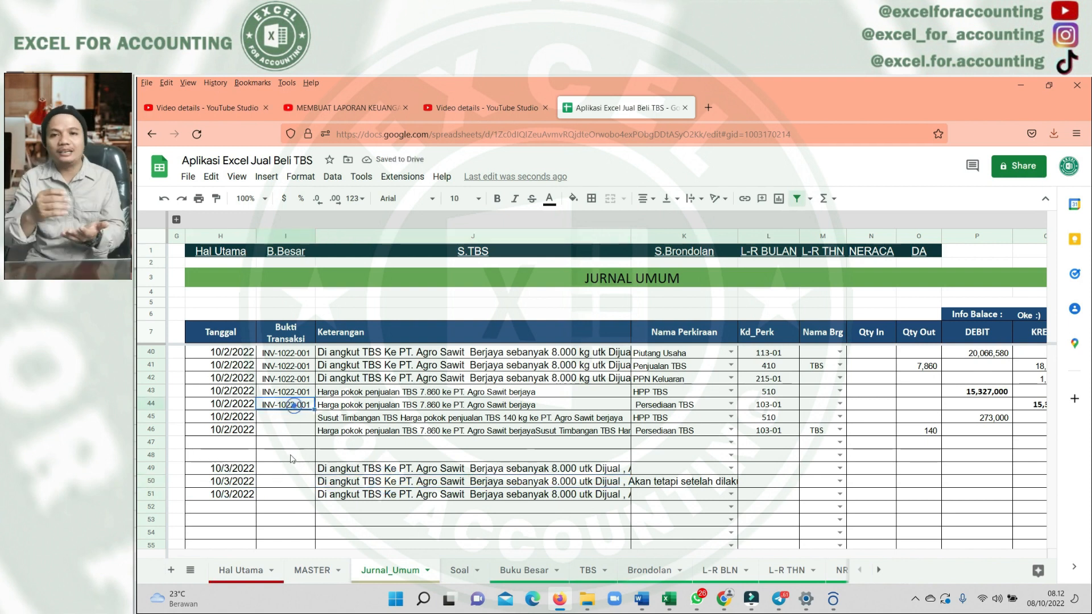
{"action": "left_click", "coordinate": [286, 470]}
{"action": "key", "text": "ctrl+v"}
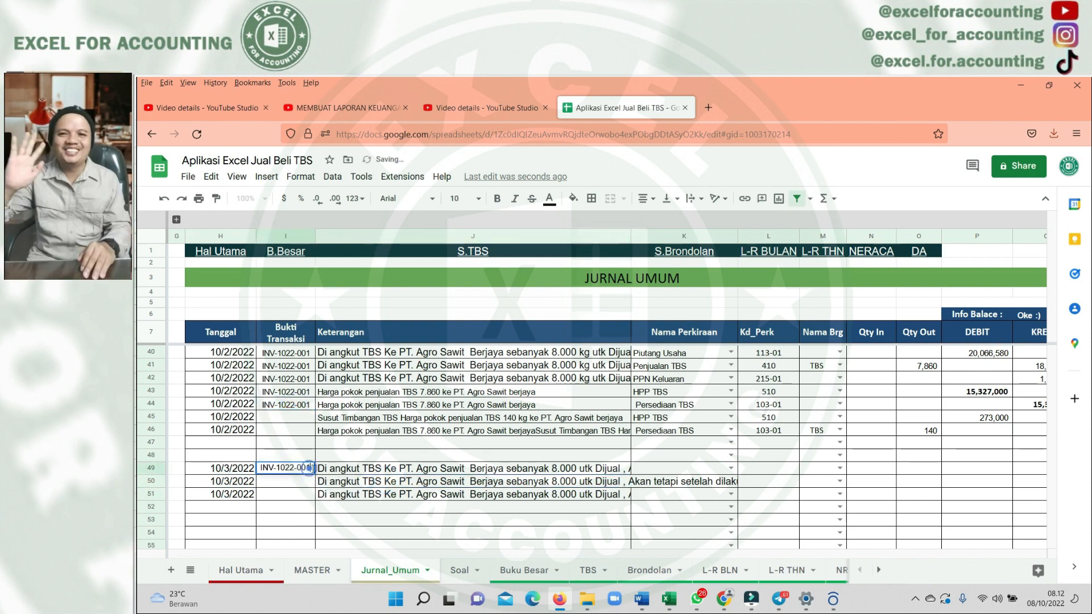
{"action": "key", "text": "BackSpace"}
{"action": "type", "text": "2"}
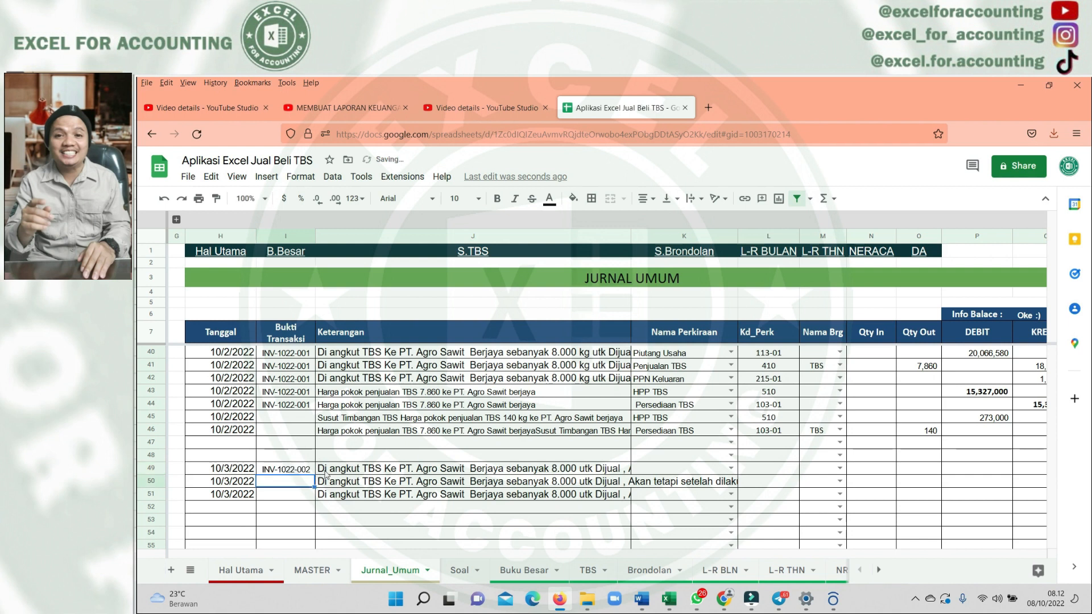
{"action": "left_click", "coordinate": [301, 469]}
{"action": "key", "text": "ctrl+c"}
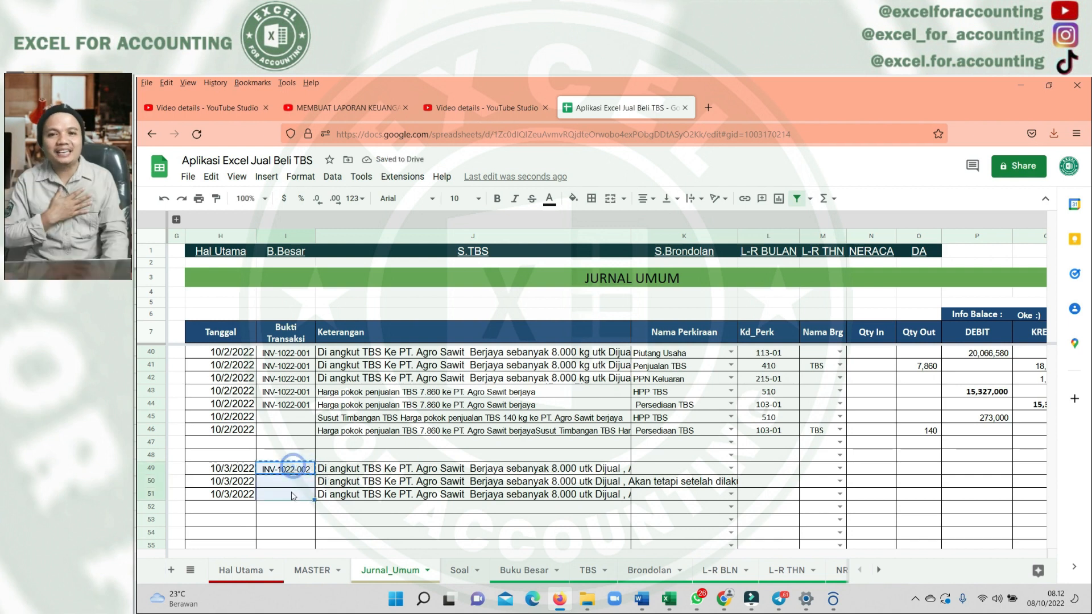
{"action": "key", "text": "ctrl+v"}
Set the account names to Piutang Usaha in row 49 and Penjualan TBS in row 50
{"action": "left_click", "coordinate": [727, 471]}
{"action": "left_click", "coordinate": [671, 506]}
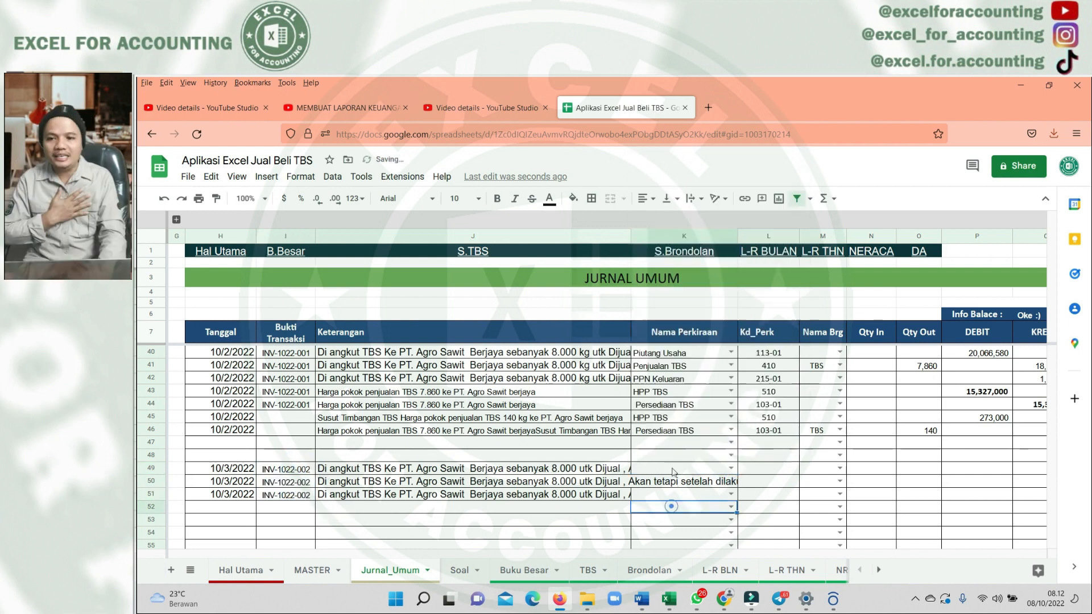
{"action": "left_click", "coordinate": [670, 470]}
{"action": "type", "text": "piutng"}
{"action": "key", "text": "BackSpace"}
{"action": "key", "text": "BackSpace"}
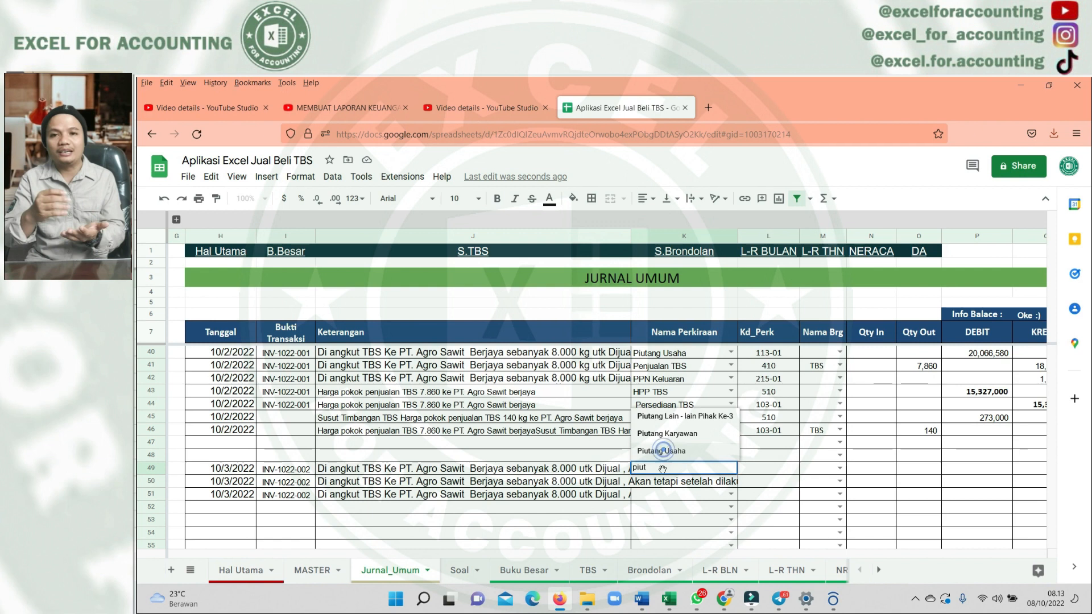
{"action": "left_click", "coordinate": [663, 451]}
{"action": "left_click", "coordinate": [663, 484]}
{"action": "type", "text": "penj"}
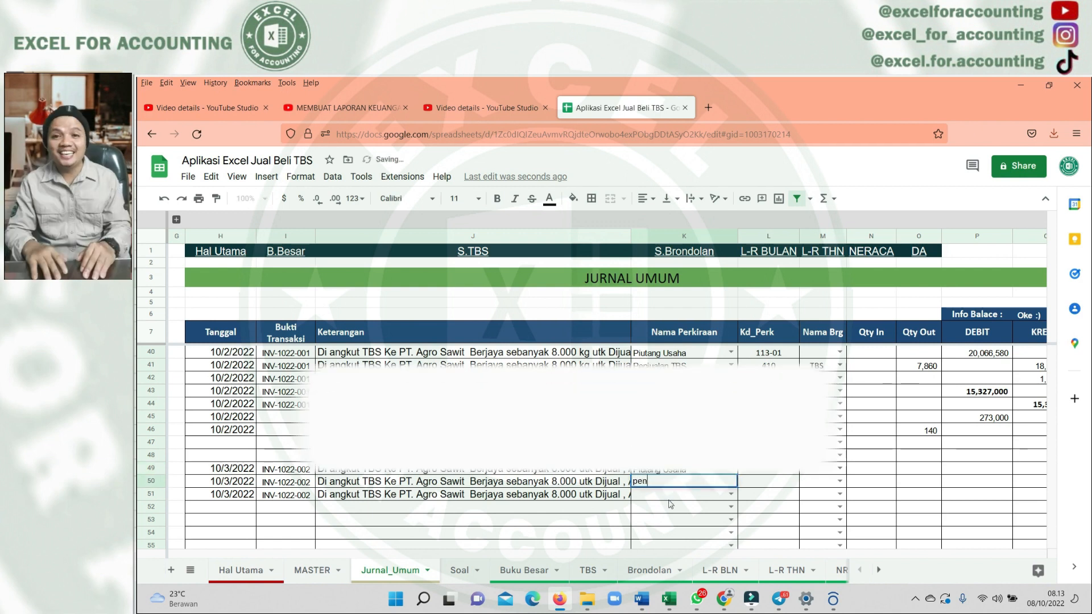
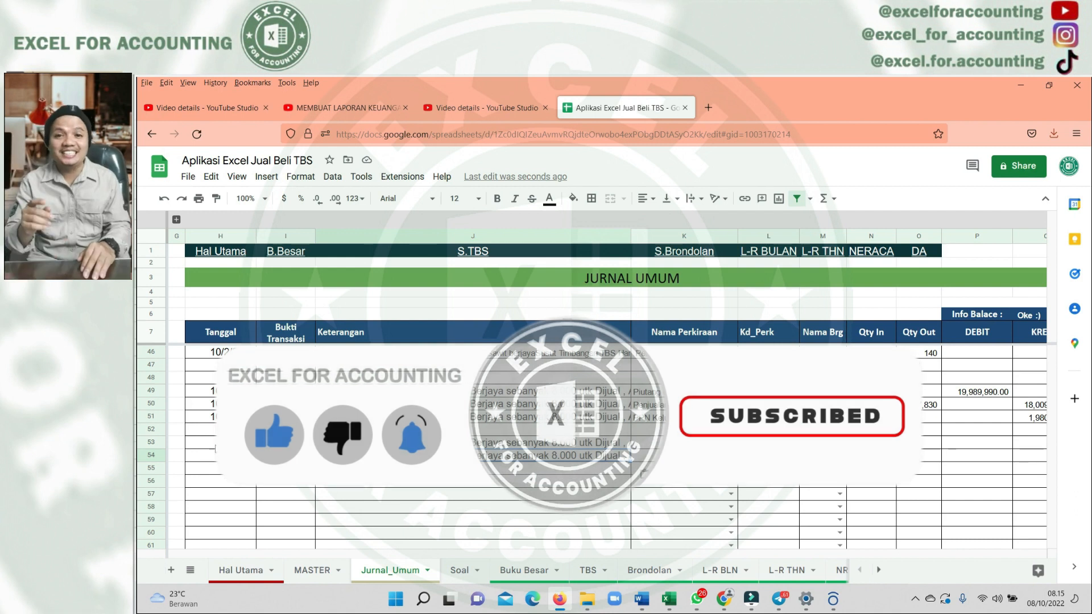
Enter the date 10/3/2022 in the Tanggal cells of journal rows 53 and 54
{"action": "left_click", "coordinate": [228, 448]}
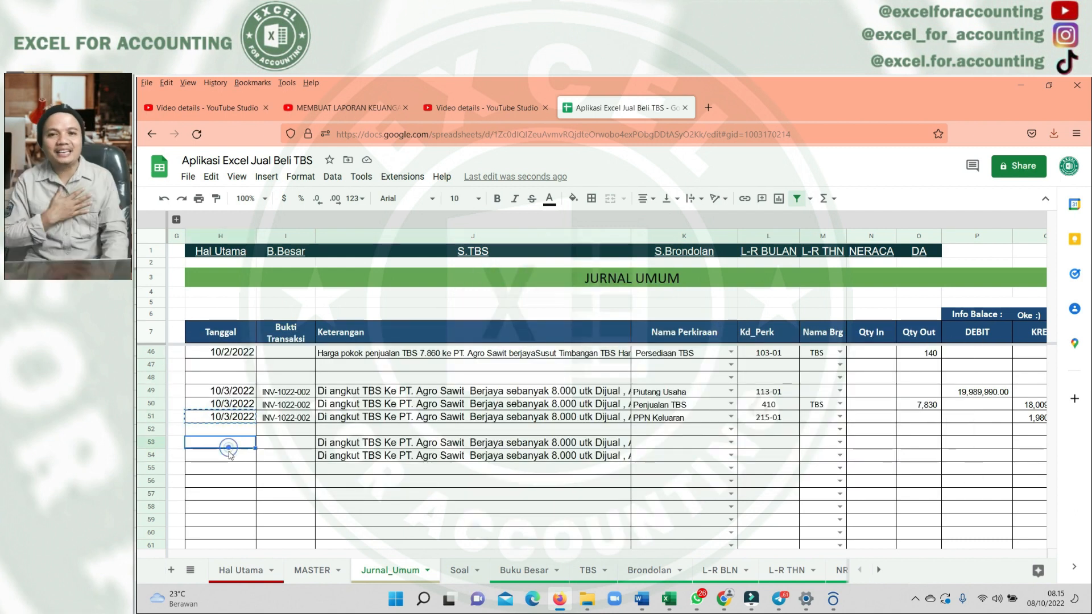
{"action": "left_click", "coordinate": [221, 462]}
{"action": "type", "text": "10/3/2022"}
Set the account names to HPP TBS in journal row 53 and Persediaan TBS in row 54
{"action": "left_click", "coordinate": [673, 443]}
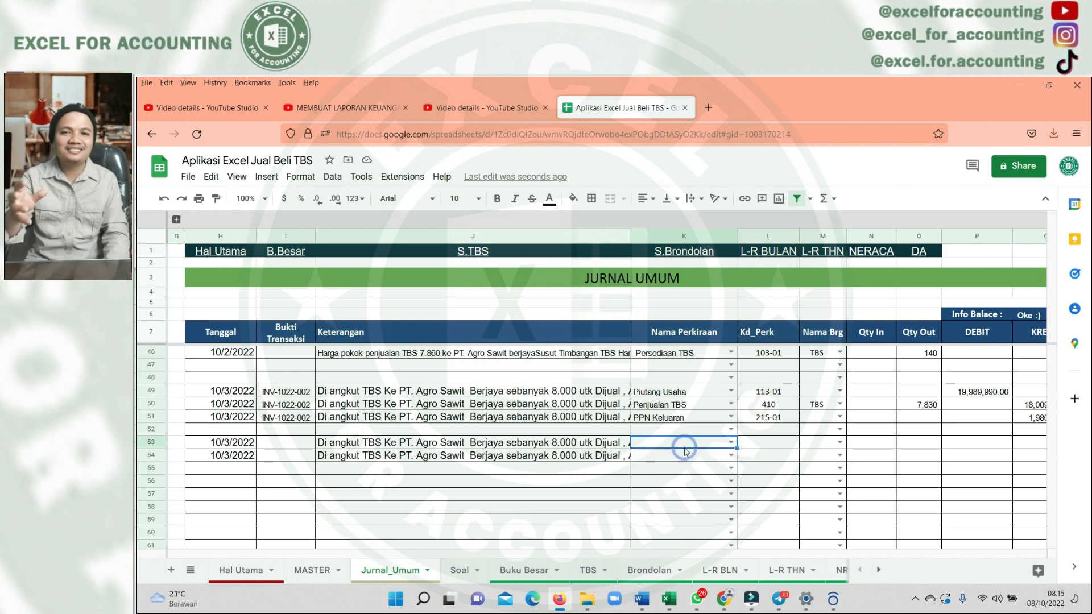
{"action": "type", "text": "pe"}
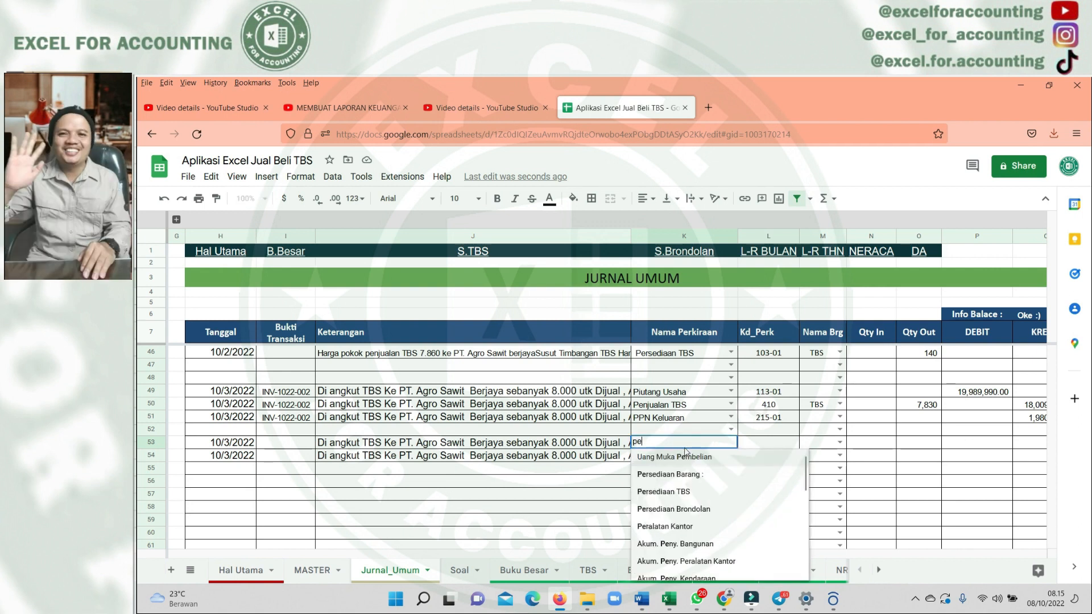
{"action": "type", "text": "n==="}
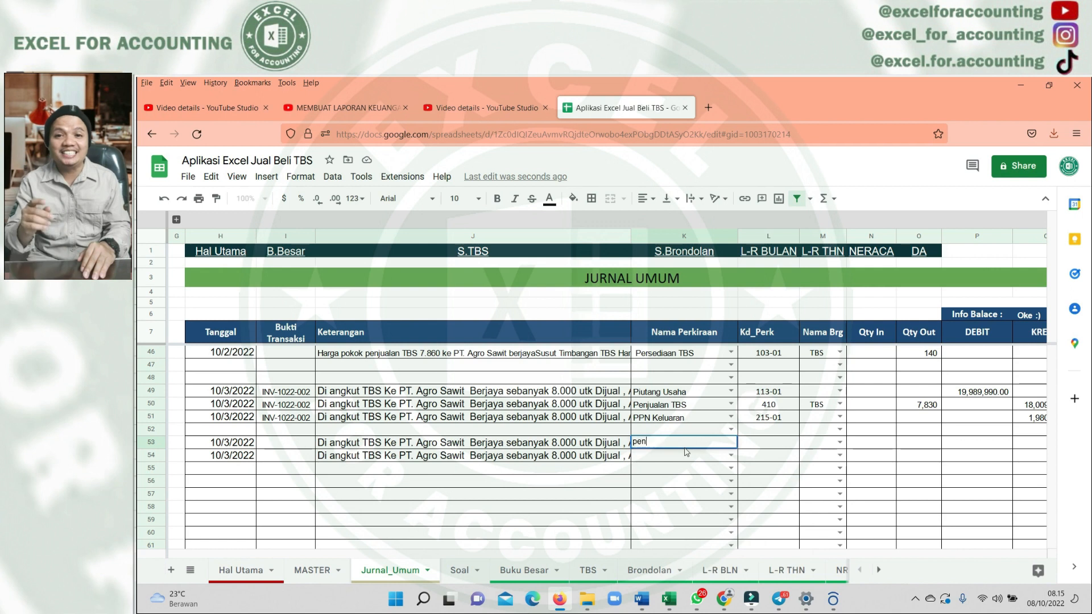
{"action": "key", "text": "BackSpace"}
{"action": "key", "text": "BackSpace"}
{"action": "key", "text": "BackSpace"}
{"action": "type", "text": "hpp"}
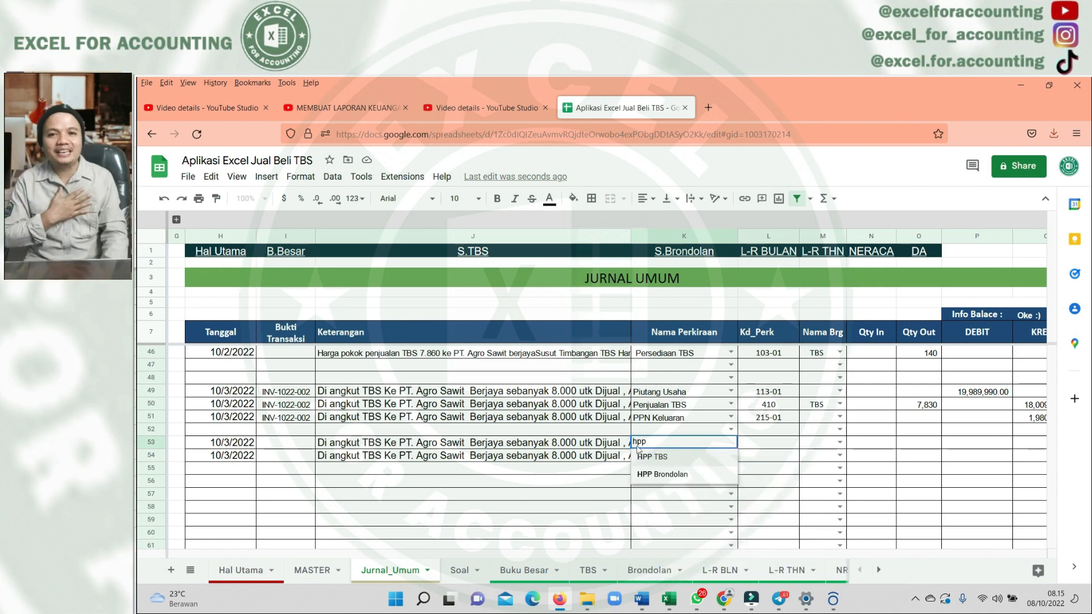
{"action": "left_click", "coordinate": [647, 458]}
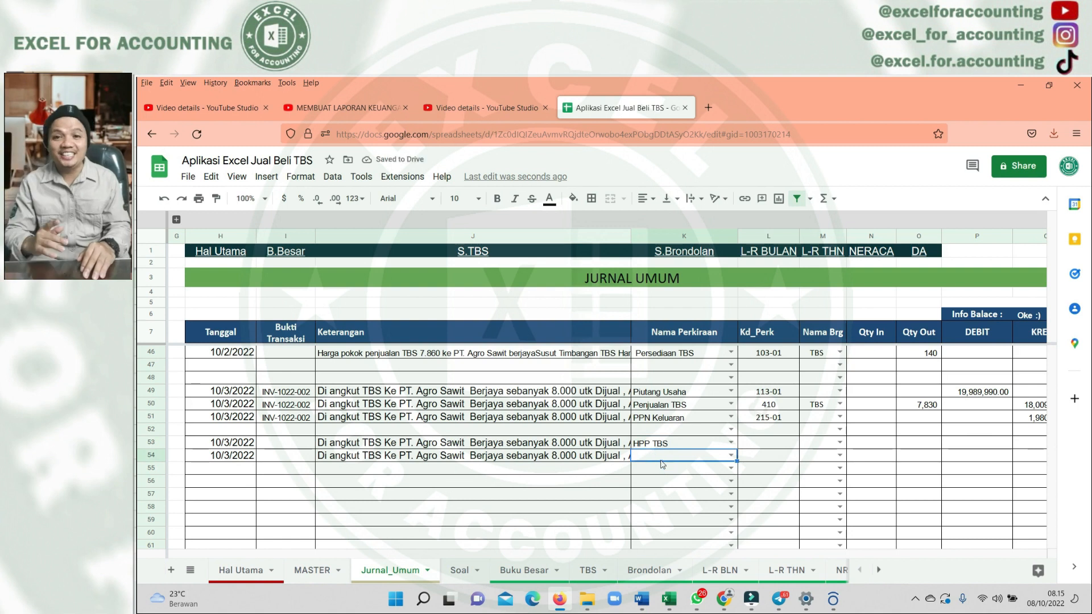
{"action": "type", "text": "peper"}
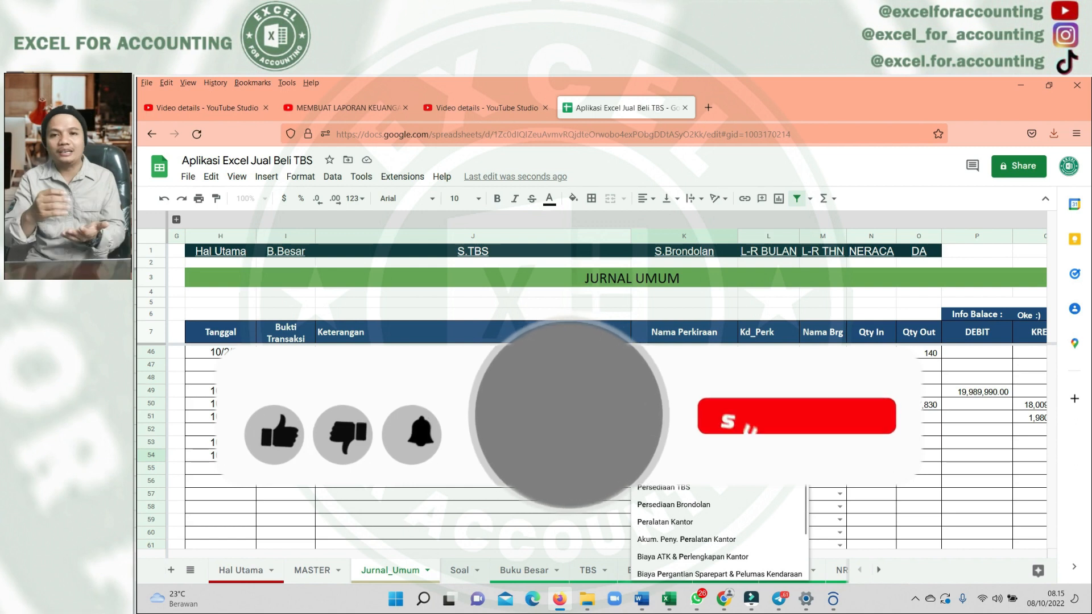
{"action": "key", "text": "Return"}
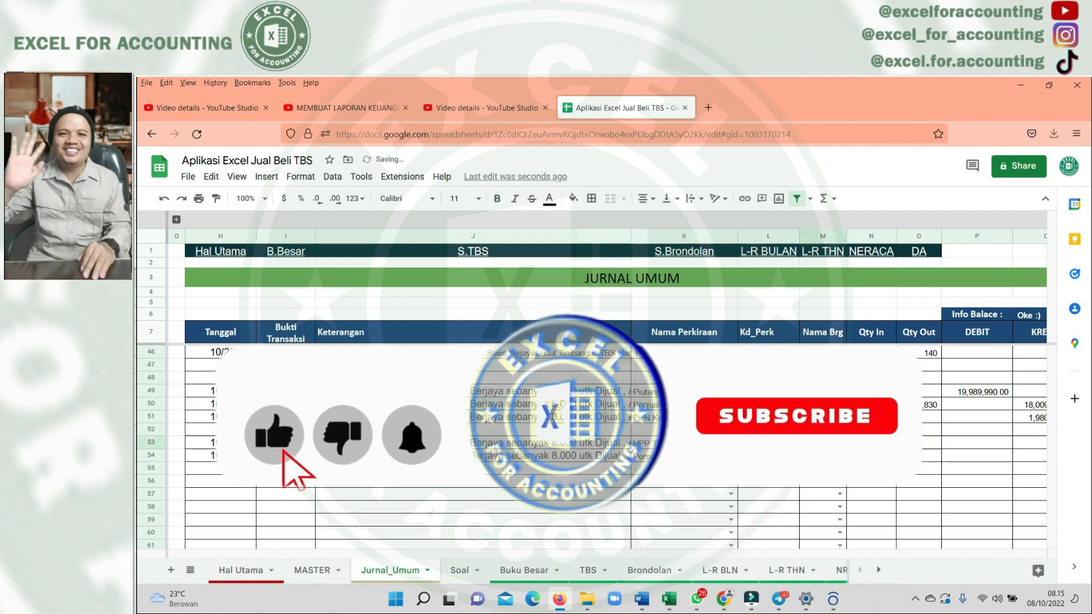
Look up the outgoing quantity, unit price and total cost of the INV-1022-002 sale in the TBS stock card
{"action": "left_click", "coordinate": [947, 443]}
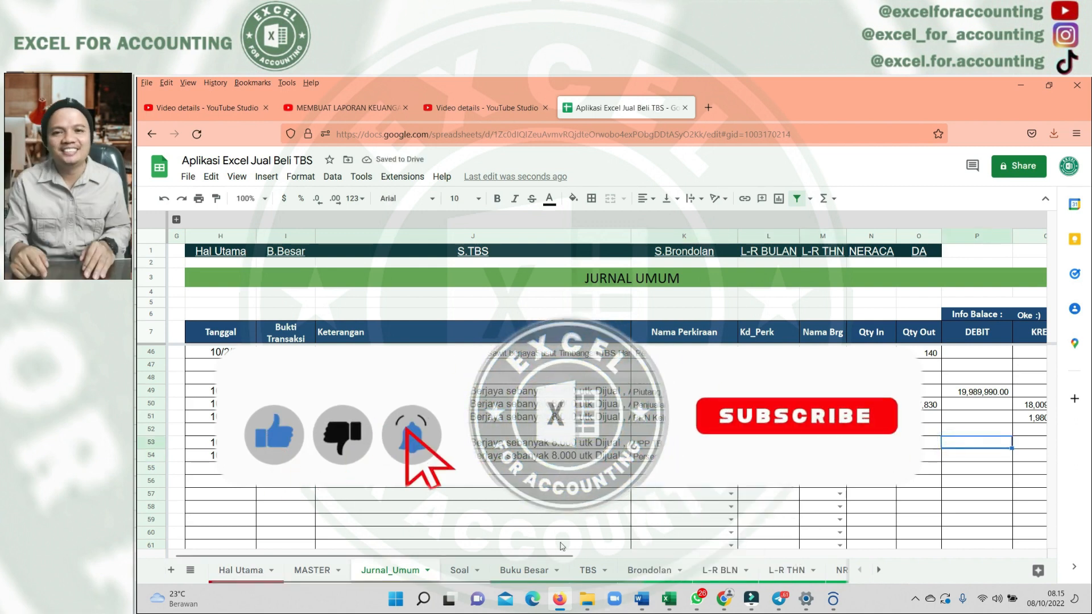
{"action": "scroll", "coordinate": [499, 260], "scroll_direction": "up", "scroll_amount": 4}
{"action": "left_click", "coordinate": [470, 257]}
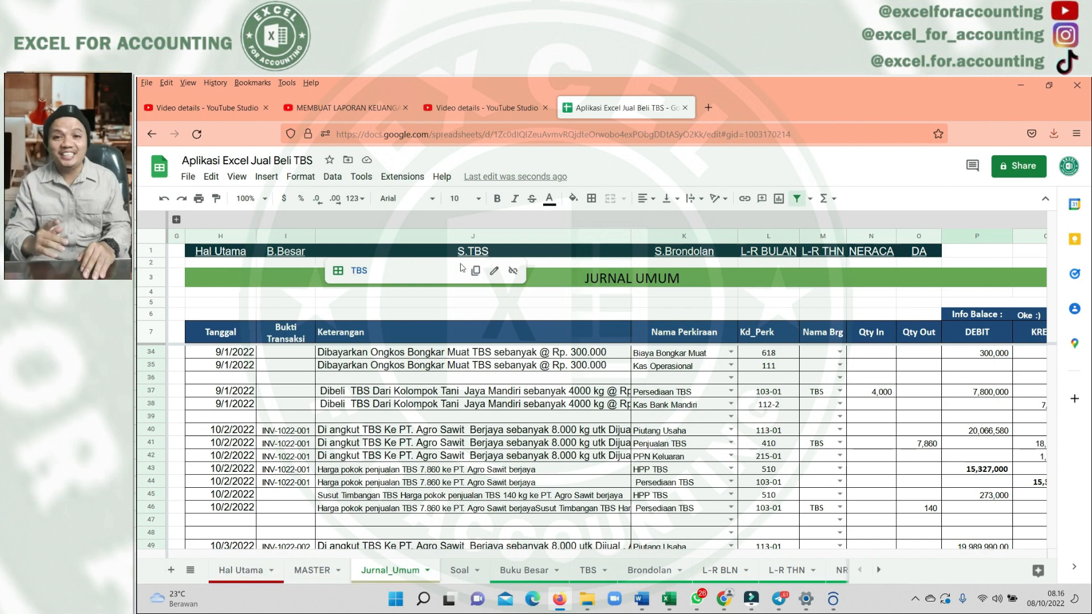
{"action": "left_click", "coordinate": [355, 272]}
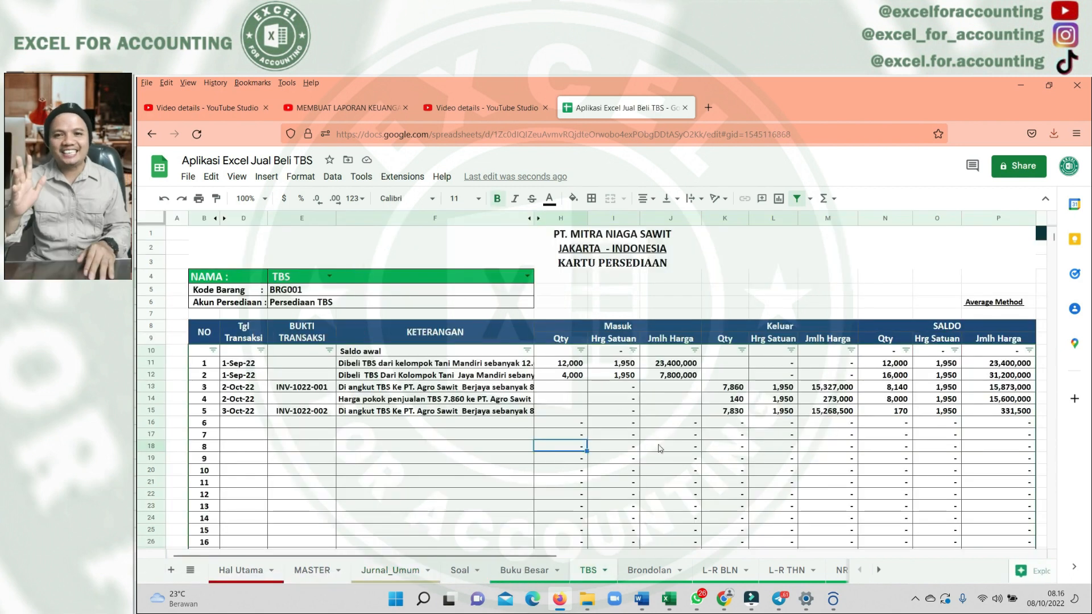
{"action": "left_click", "coordinate": [731, 413]}
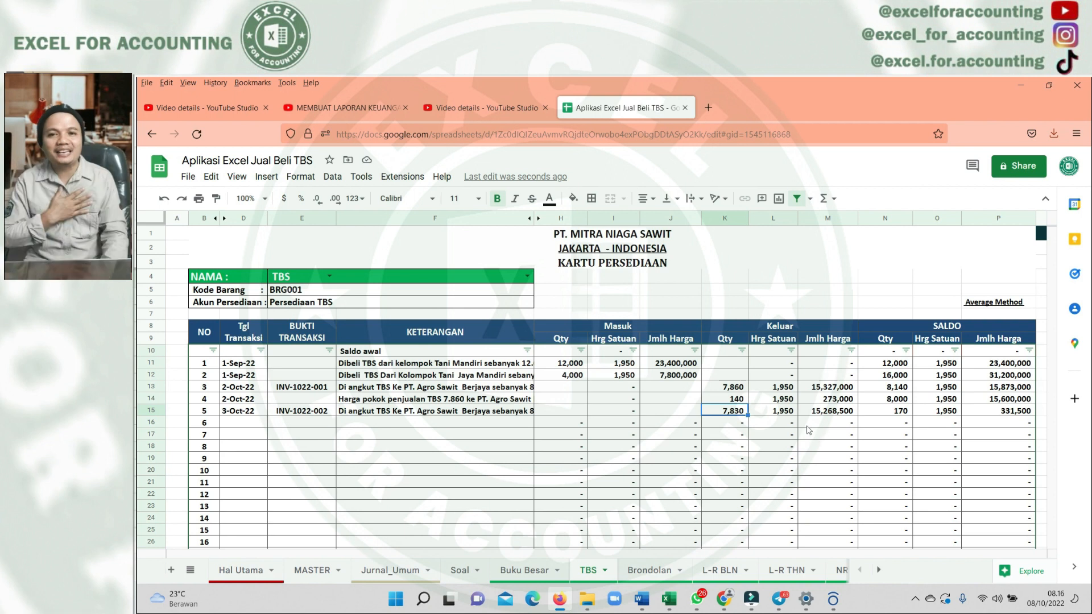
{"action": "left_click", "coordinate": [831, 416]}
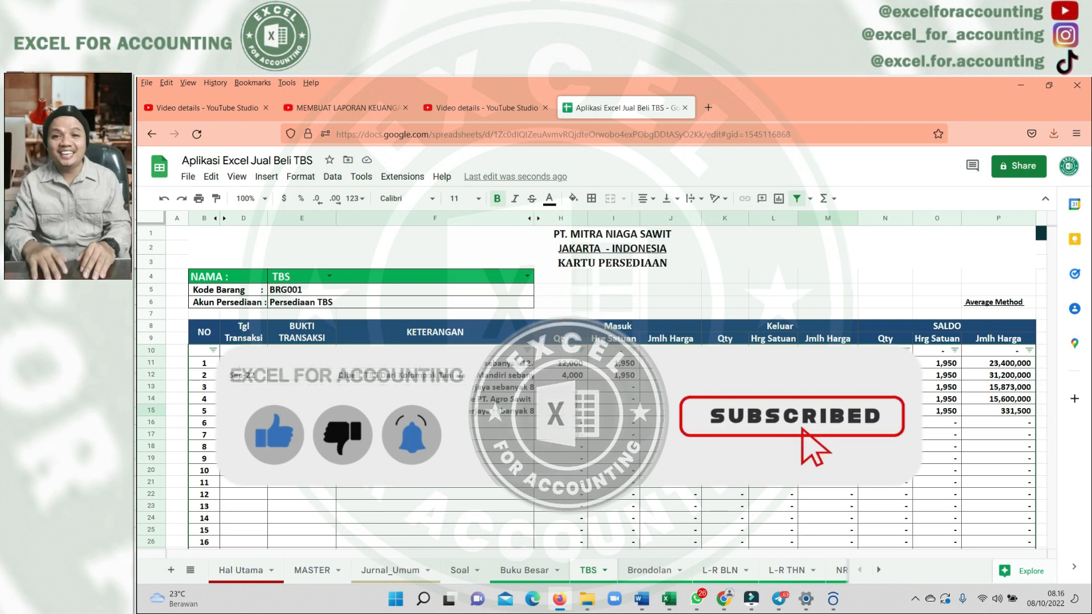
{"action": "left_click", "coordinate": [301, 177]}
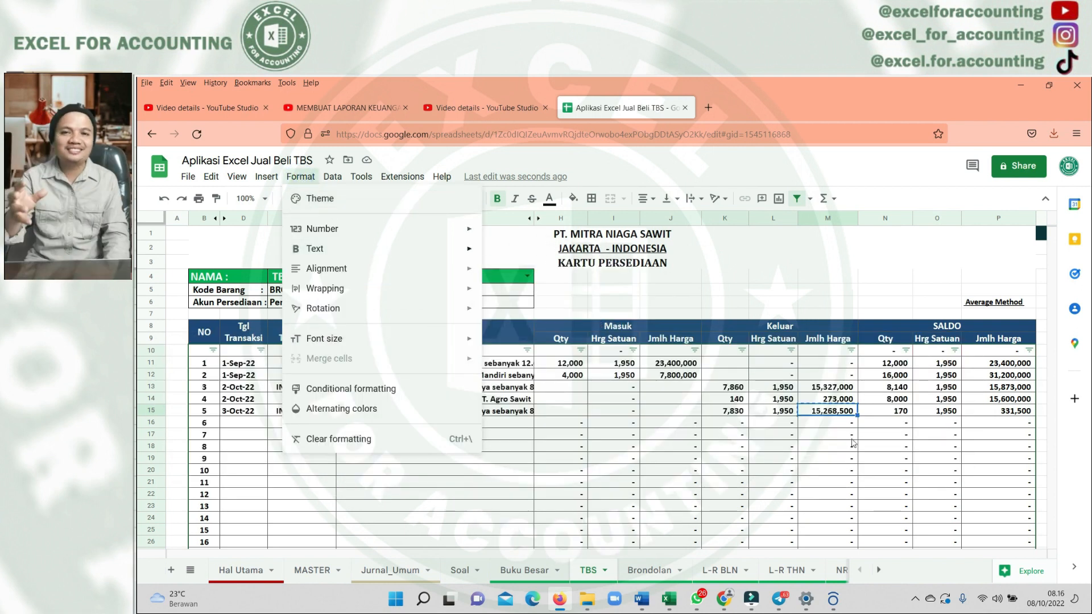
{"action": "left_click", "coordinate": [818, 414]}
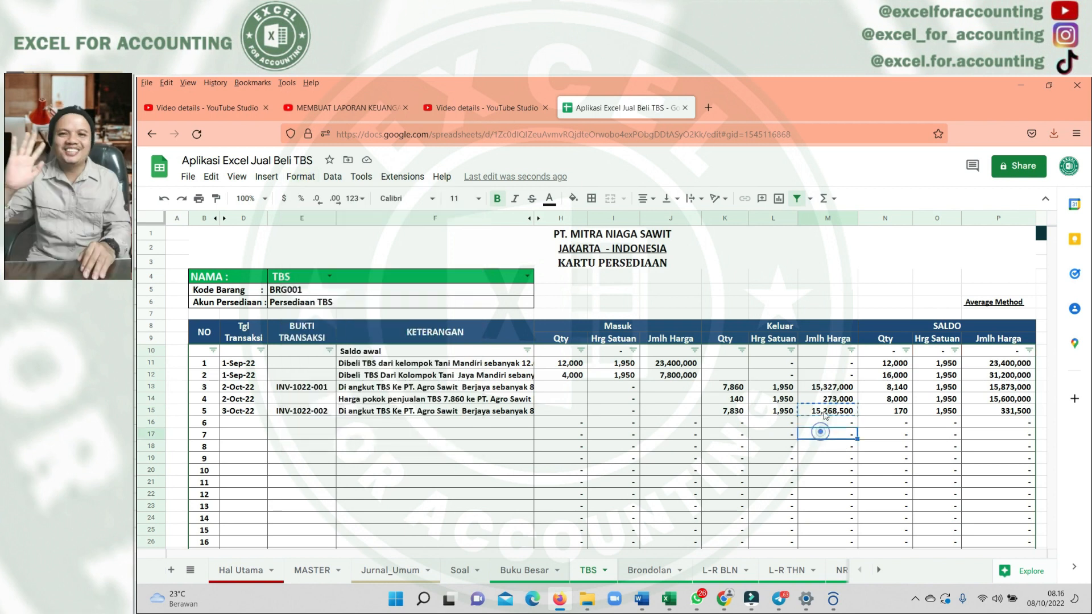
{"action": "left_click", "coordinate": [396, 570]}
{"action": "scroll", "coordinate": [561, 517], "scroll_direction": "down", "scroll_amount": 3}
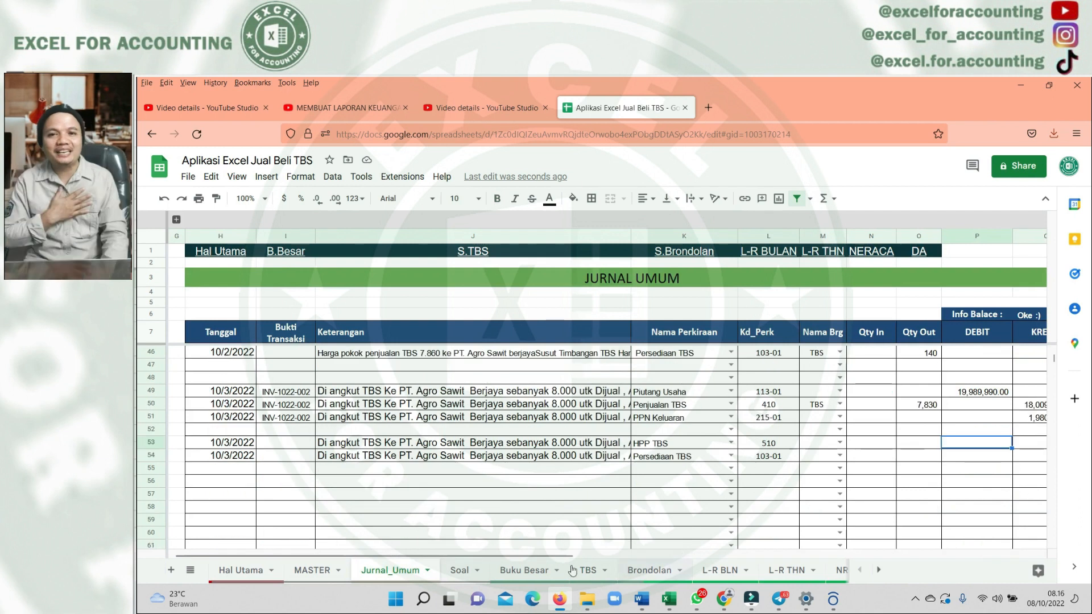
{"action": "left_click", "coordinate": [535, 571]}
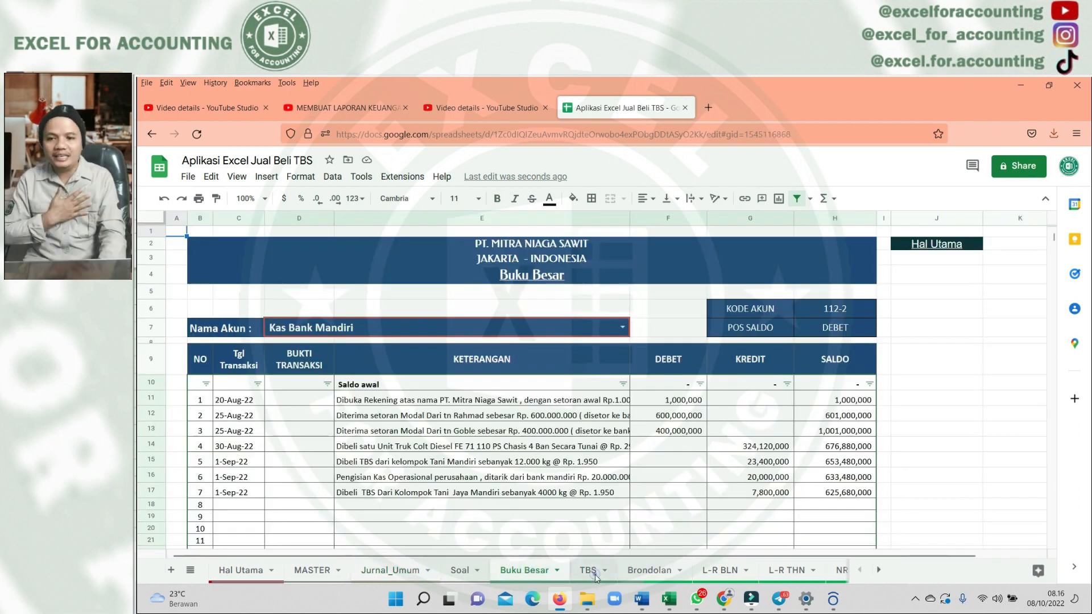
{"action": "left_click", "coordinate": [594, 573]}
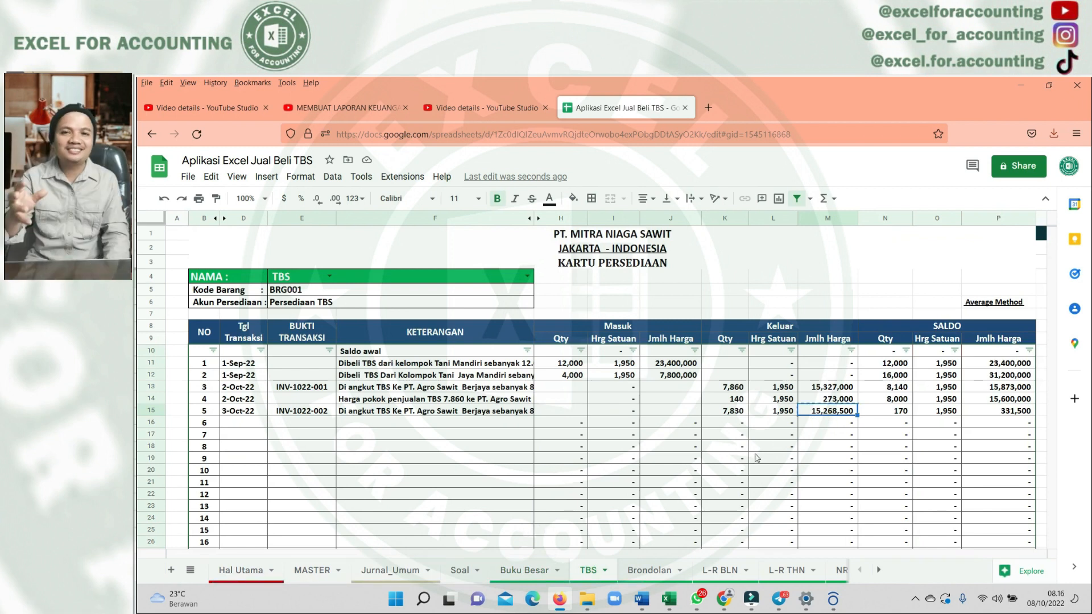
{"action": "left_click", "coordinate": [394, 570]}
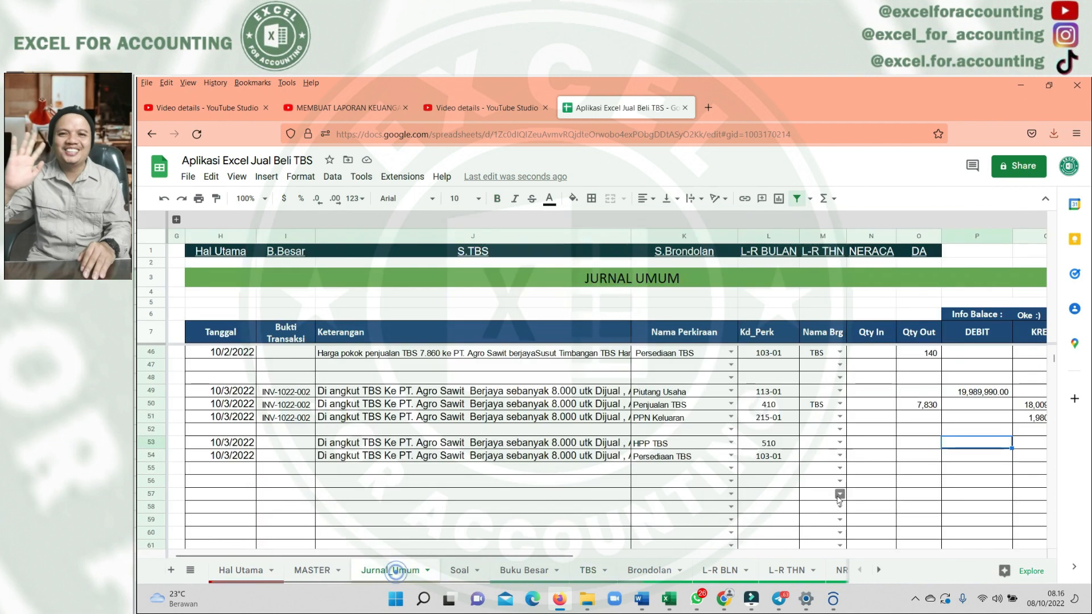
Enter the formula =1830*1950 as the debit of HPP TBS in journal row 53
{"action": "type", "text": "="}
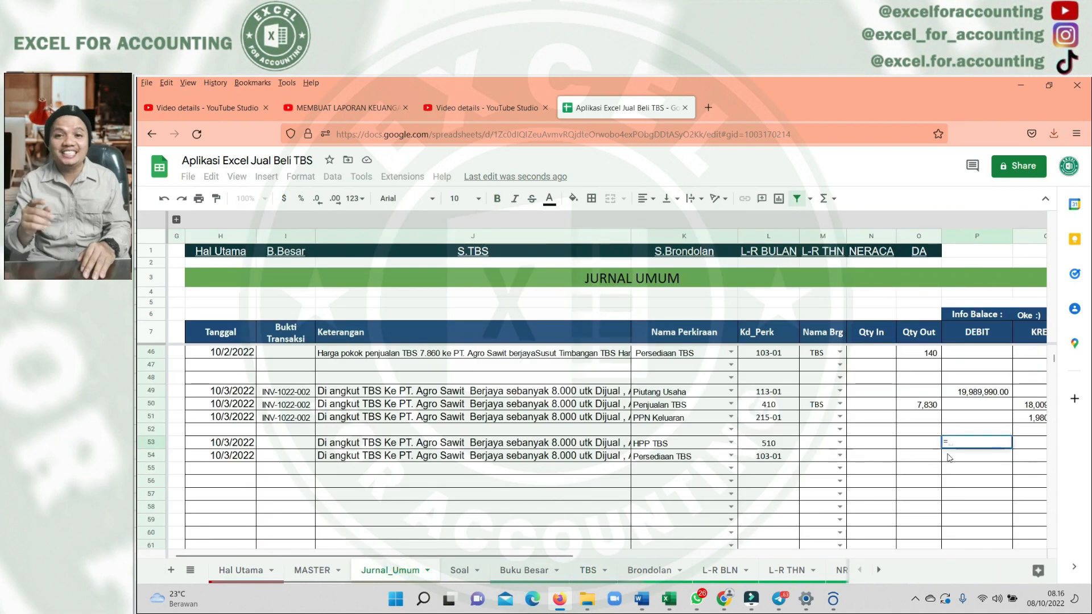
{"action": "type", "text": "18"}
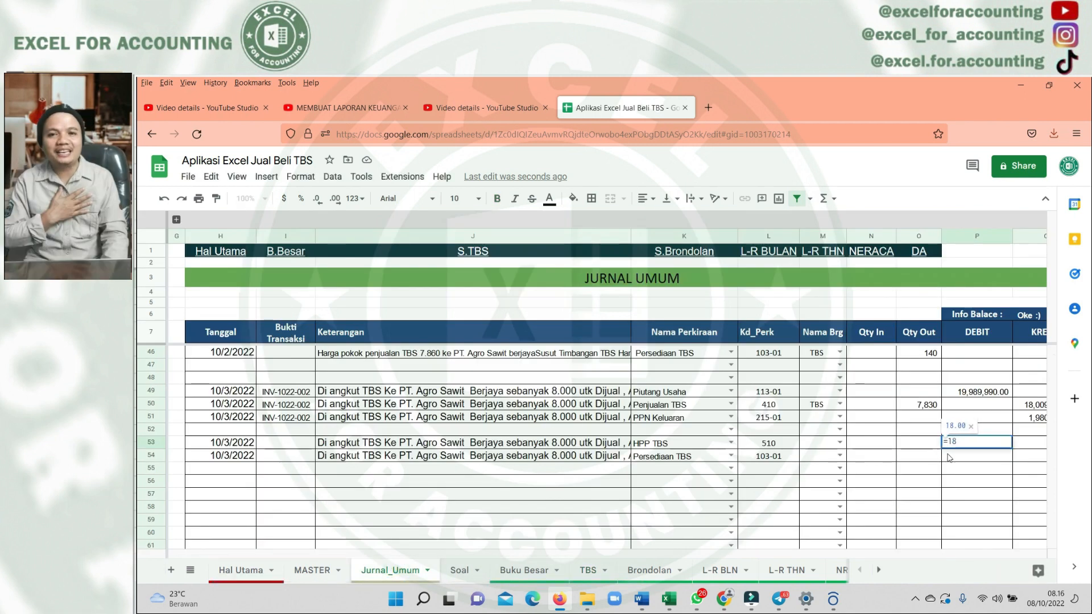
{"action": "type", "text": "30*19"}
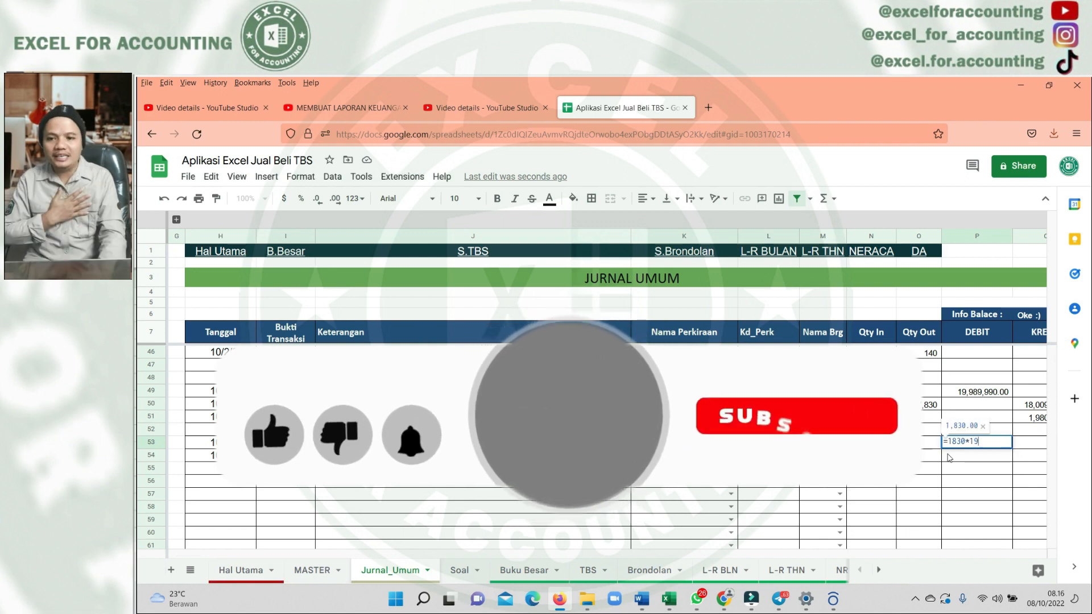
{"action": "type", "text": "50"}
{"action": "key", "text": "Return"}
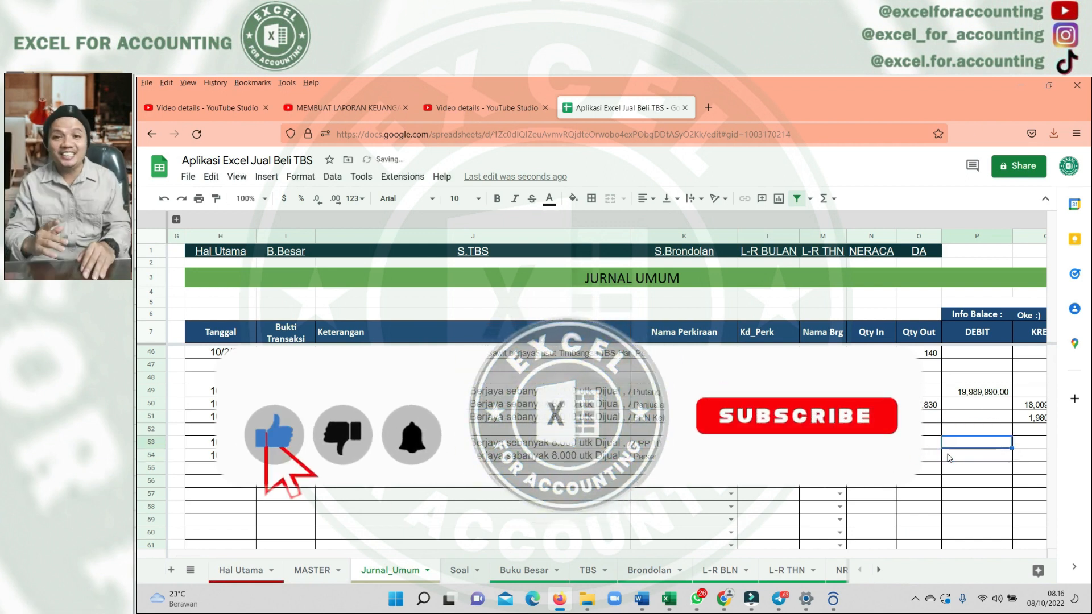
Set the credit of Persediaan TBS in row 54 to a formula referencing the debit cell of row 53
{"action": "key", "text": "Right"}
{"action": "key", "text": "Down"}
{"action": "type", "text": "="}
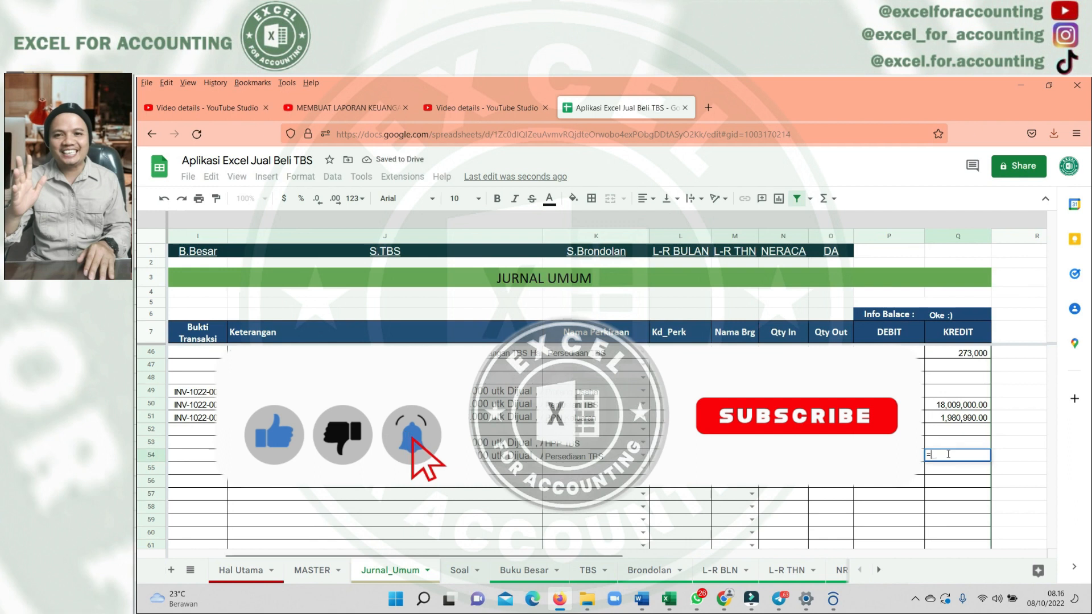
{"action": "key", "text": "Left"}
{"action": "key", "text": "Up"}
{"action": "key", "text": "Return"}
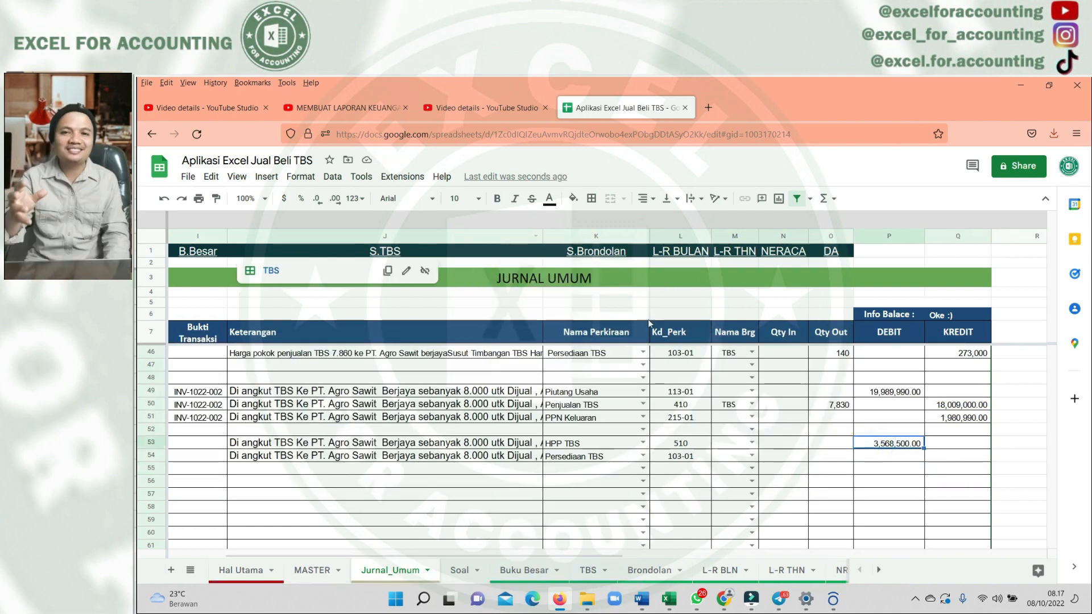
Correct the quantity in row 53's debit formula to 7830 and check the amount against the TBS stock card
{"action": "double_click", "coordinate": [874, 444]}
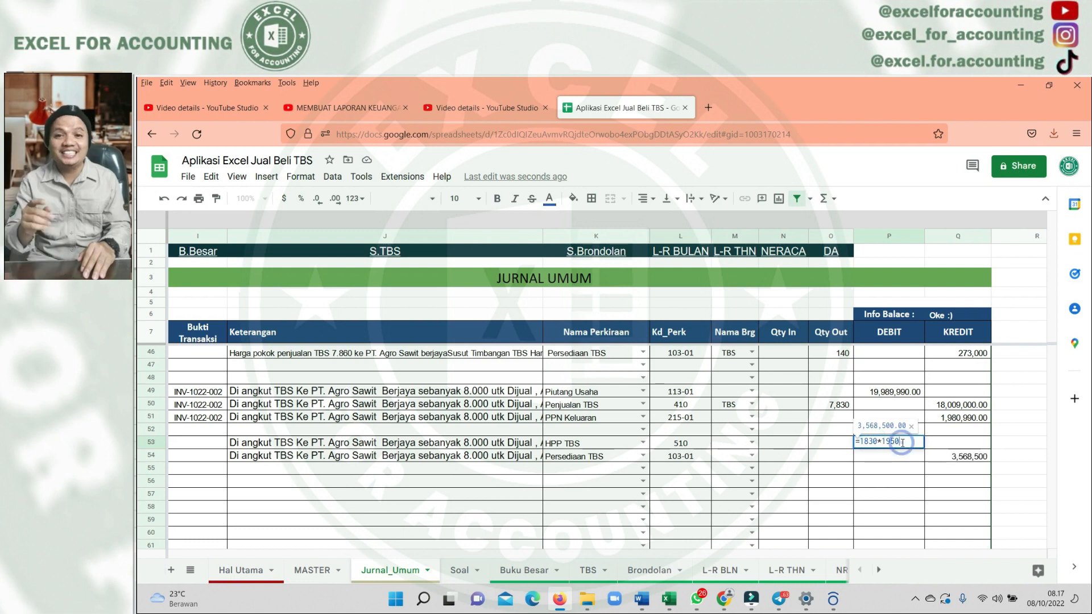
{"action": "left_click", "coordinate": [867, 441]}
{"action": "key", "text": "BackSpace"}
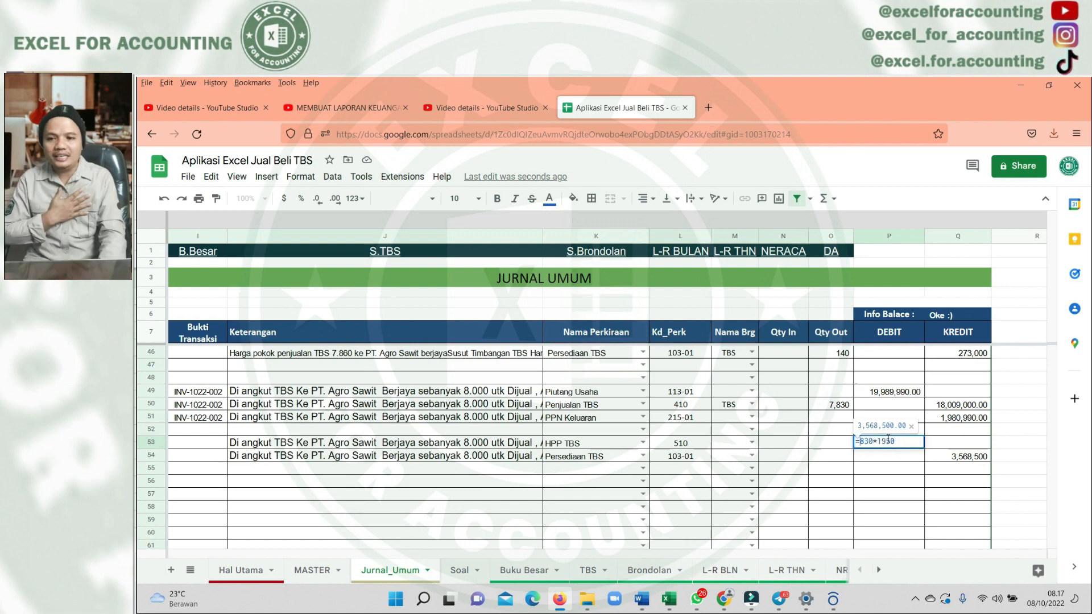
{"action": "key", "text": "Return"}
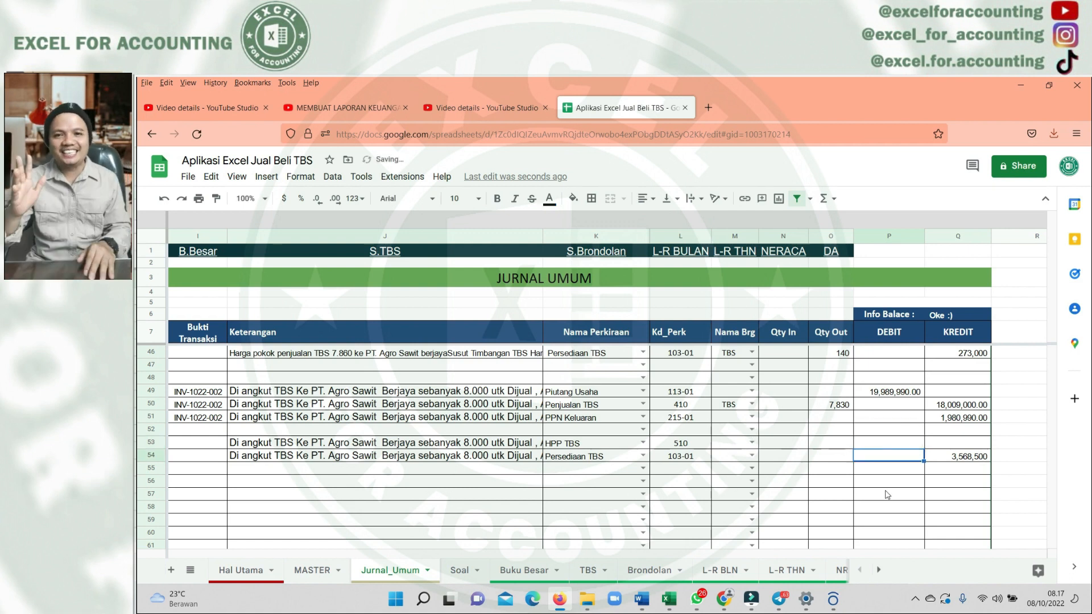
{"action": "left_click", "coordinate": [586, 570]}
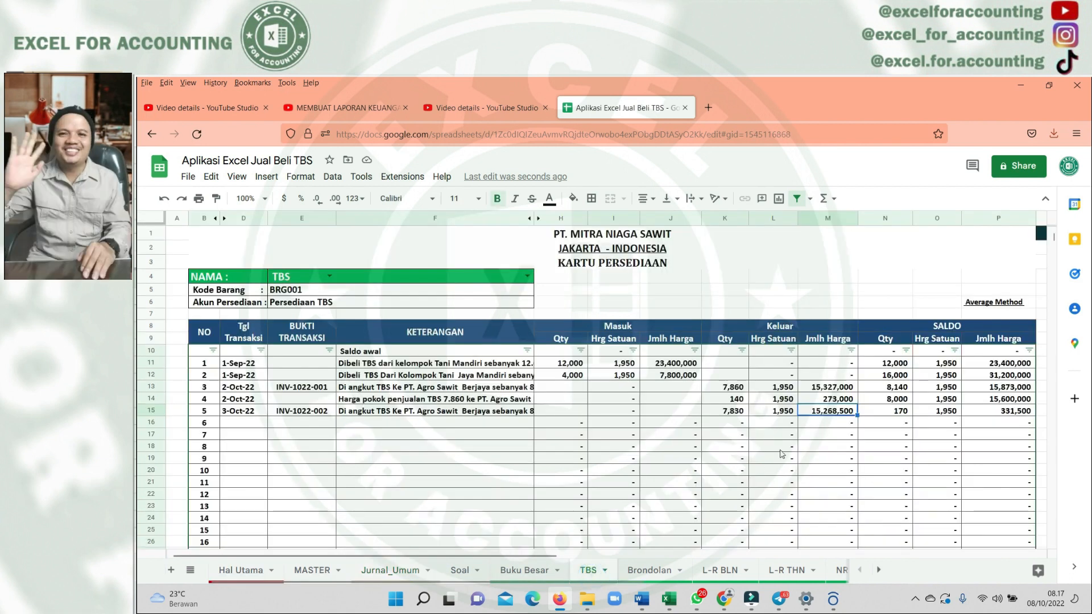
{"action": "left_click", "coordinate": [380, 571]}
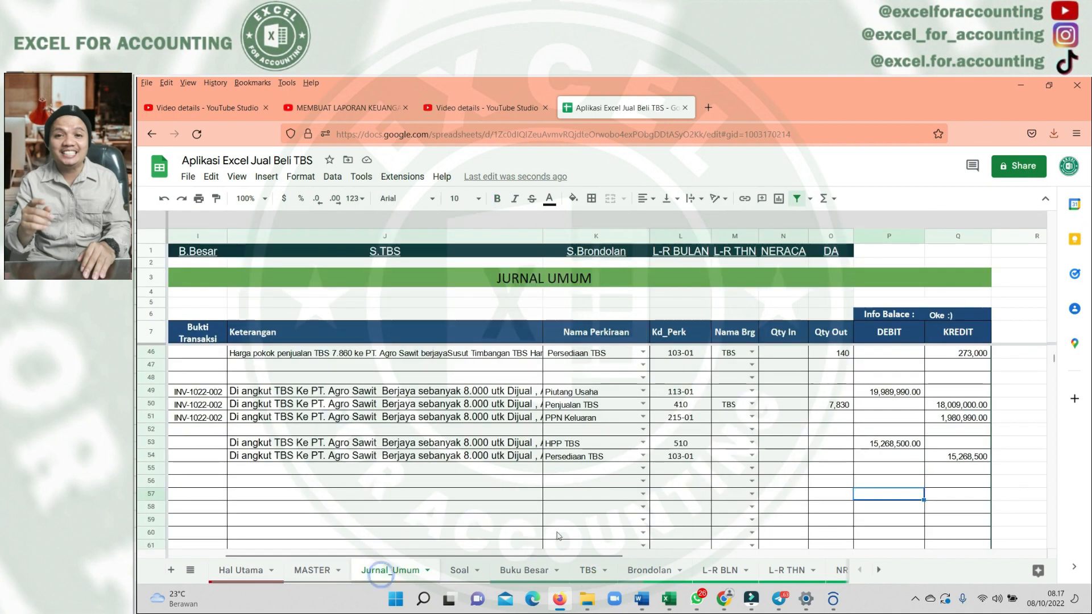
{"action": "left_click_drag", "start_coordinate": [395, 483], "coordinate": [173, 482]}
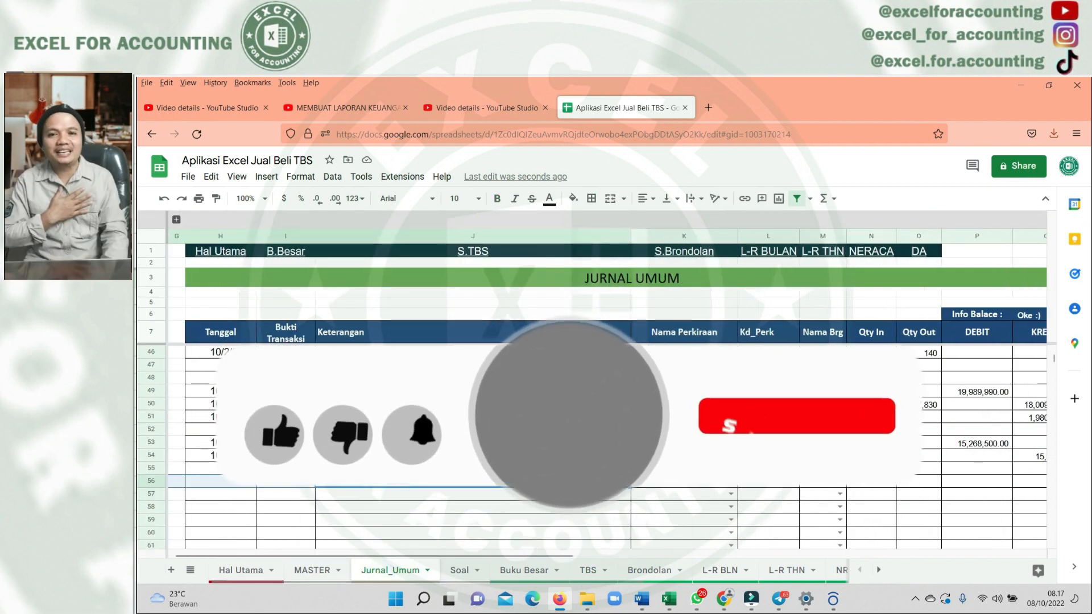
{"action": "left_click", "coordinate": [233, 456]}
{"action": "key", "text": "ctrl+c"}
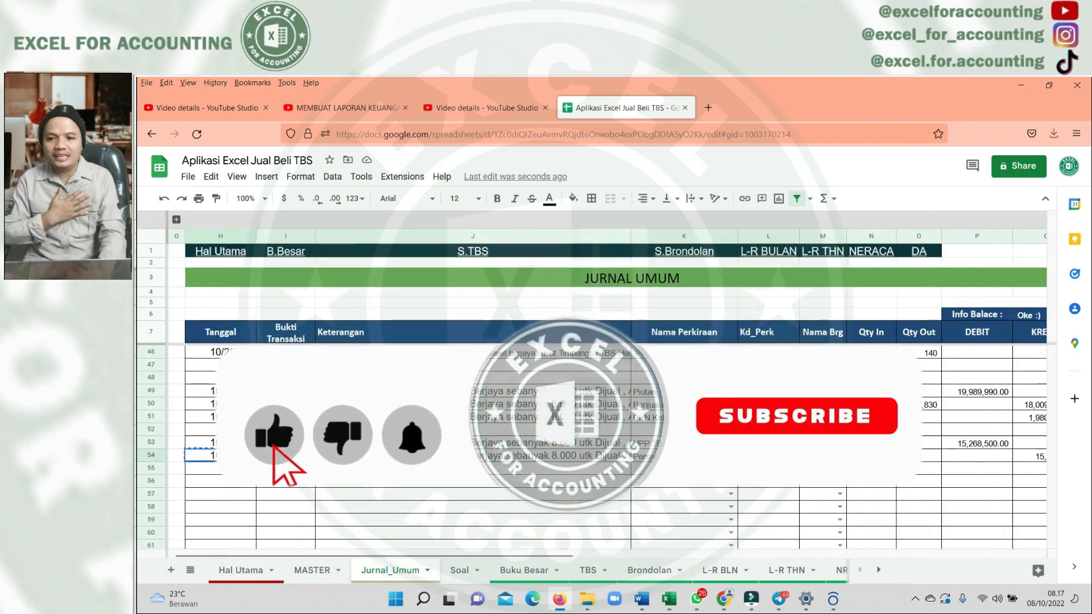
{"action": "left_click", "coordinate": [227, 469]}
{"action": "key", "text": "ctrl+v"}
{"action": "left_click", "coordinate": [226, 484]}
{"action": "key", "text": "ctrl+v"}
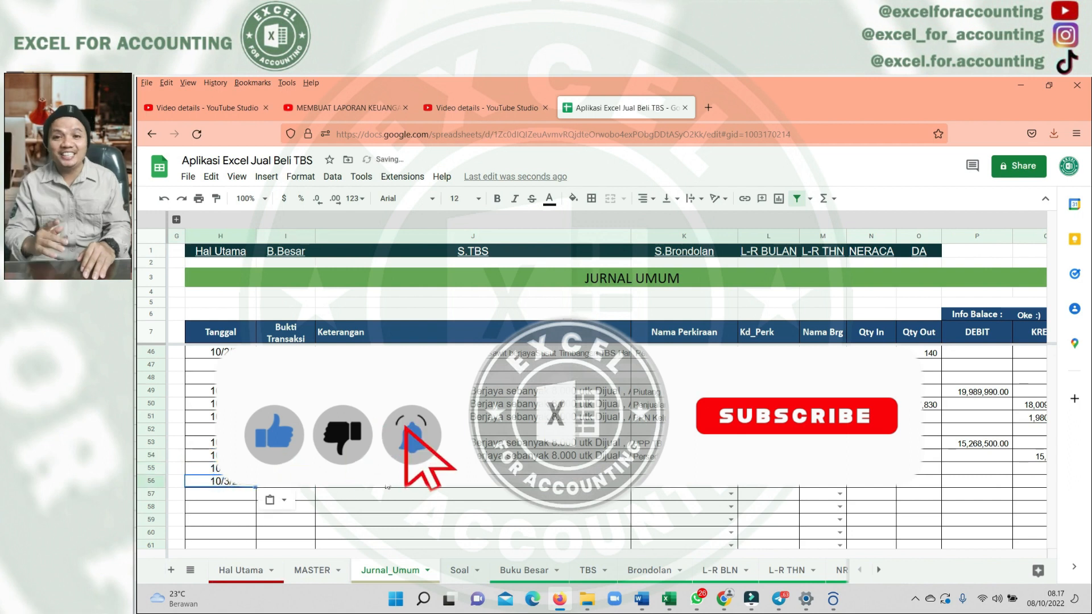
{"action": "left_click", "coordinate": [234, 470]}
{"action": "key", "text": "Delete"}
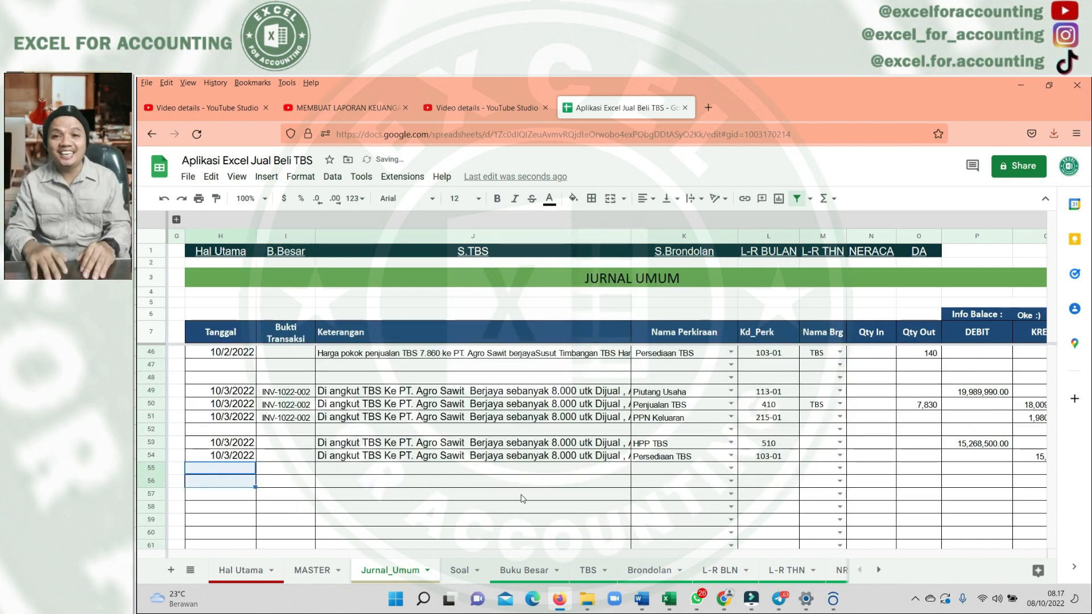
Copy the date 10/3/2022 from row 54 into the Tanggal cell of journal row 56
{"action": "left_click", "coordinate": [568, 447]}
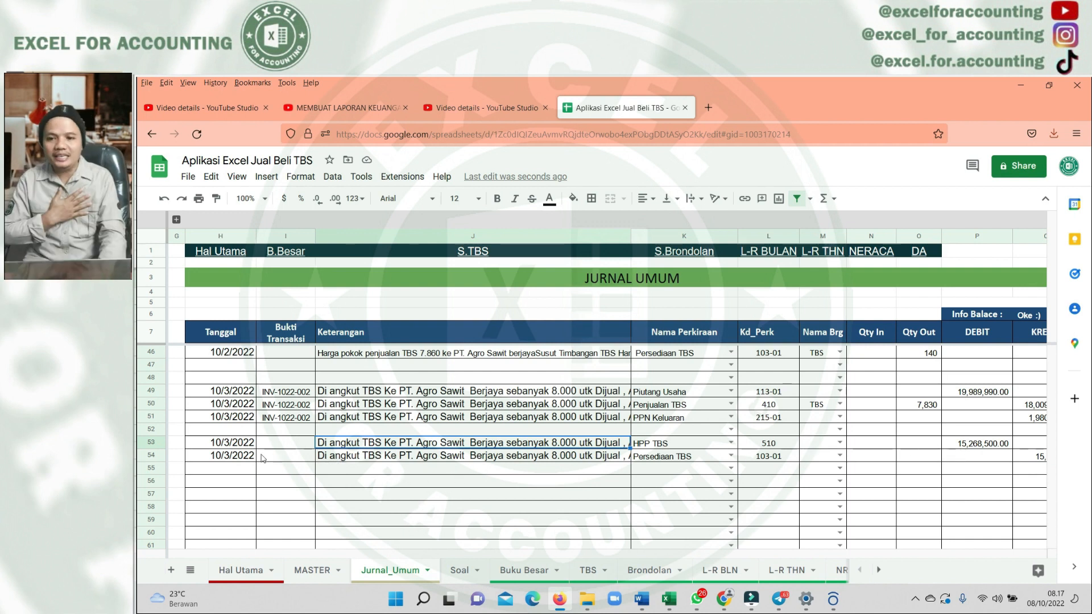
{"action": "left_click", "coordinate": [236, 458]}
{"action": "key", "text": "ctrl+c"}
{"action": "left_click", "coordinate": [225, 481]}
{"action": "key", "text": "ctrl+v"}
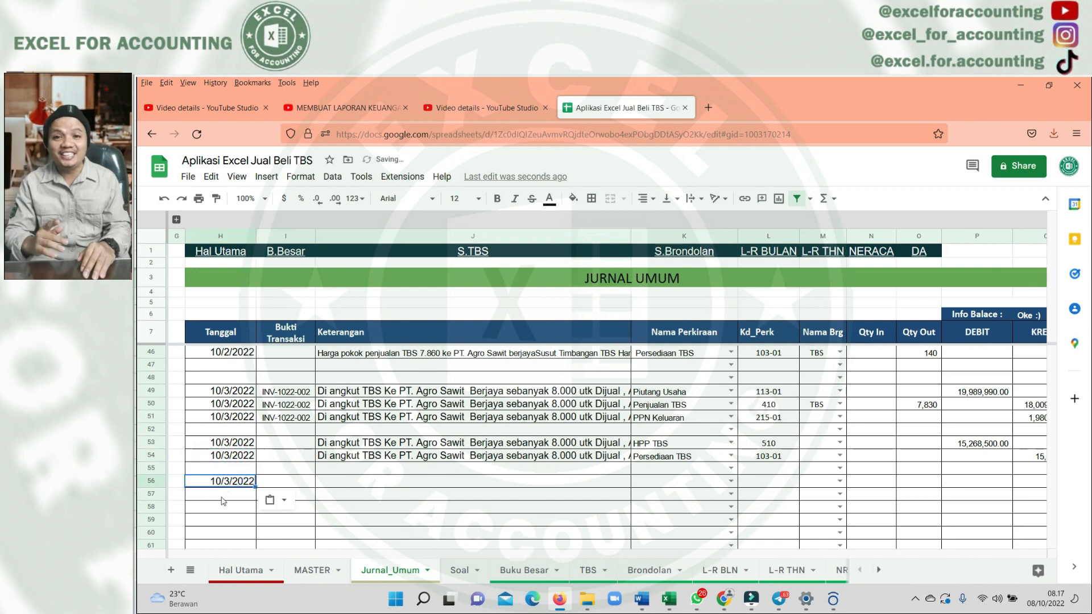
Paste the date 10/3/2022 into journal row 57 and copy row 54's Keterangan text into rows 56 and 57
{"action": "key", "text": "ctrl+v"}
{"action": "left_click", "coordinate": [351, 482]}
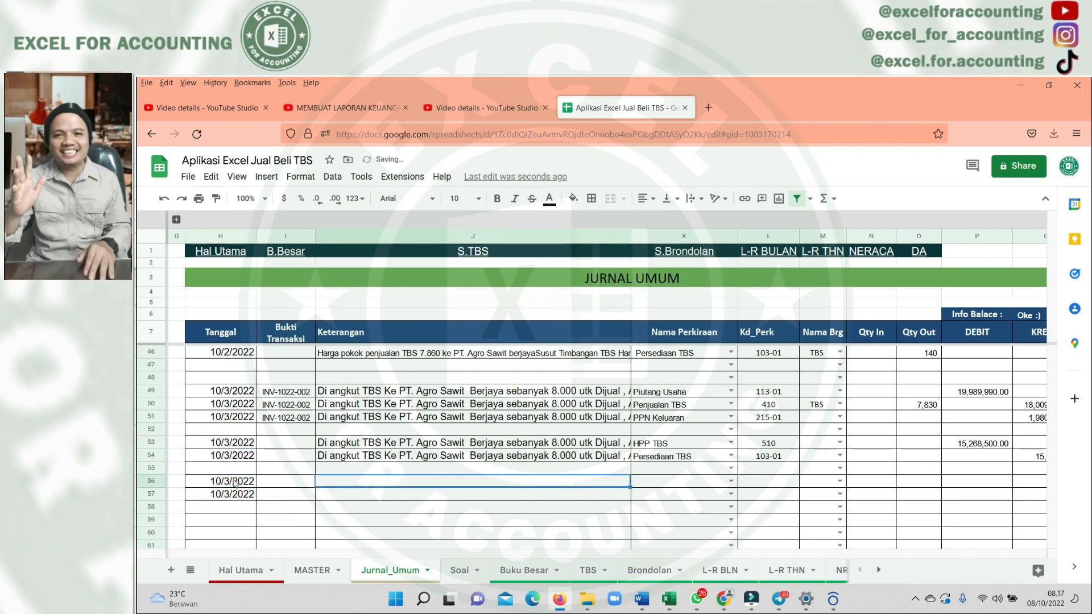
{"action": "left_click", "coordinate": [346, 458]}
{"action": "key", "text": "ctrl+c"}
{"action": "left_click", "coordinate": [348, 483]}
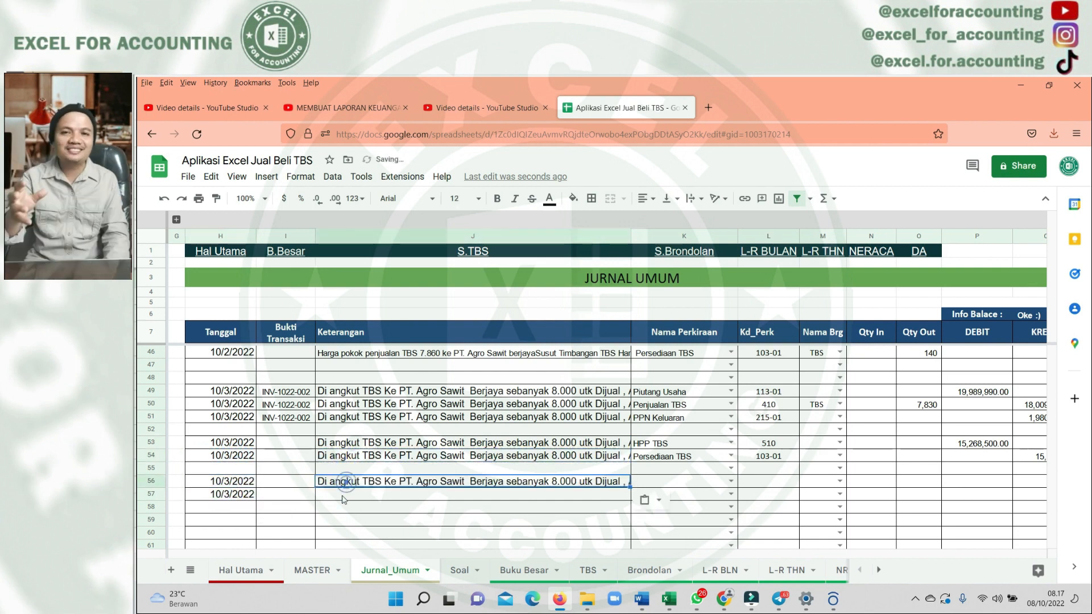
{"action": "left_click", "coordinate": [343, 495]}
{"action": "key", "text": "ctrl+v"}
Replace the Keterangan in row 56 with "Susut timbangan TBS penjualan" followed by the invoice number copied from row 51
{"action": "left_click", "coordinate": [342, 485]}
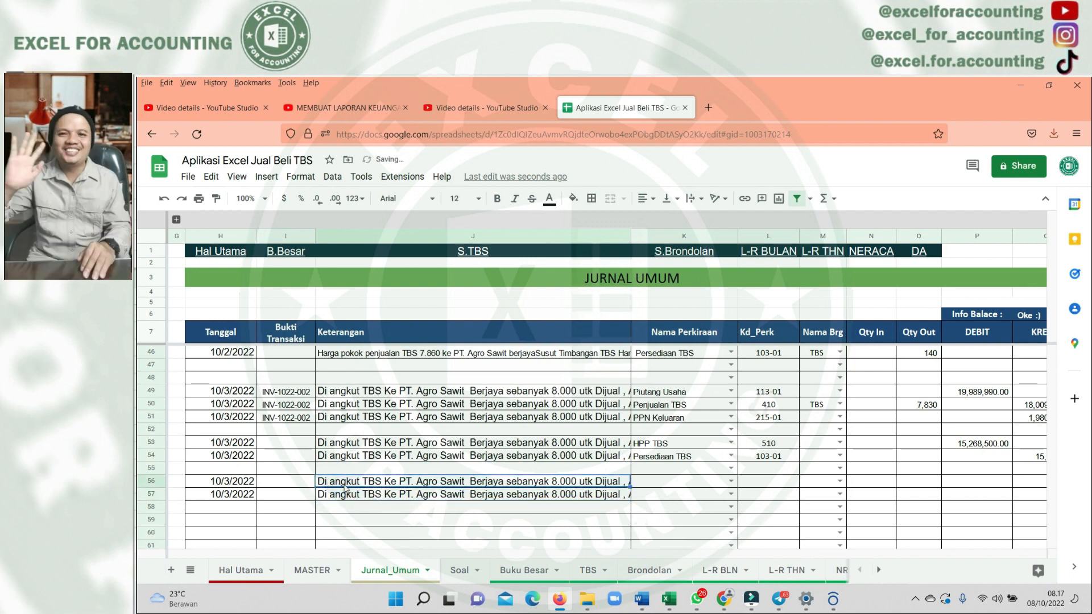
{"action": "double_click", "coordinate": [344, 488]}
{"action": "left_click", "coordinate": [360, 509]}
{"action": "left_click", "coordinate": [402, 483]}
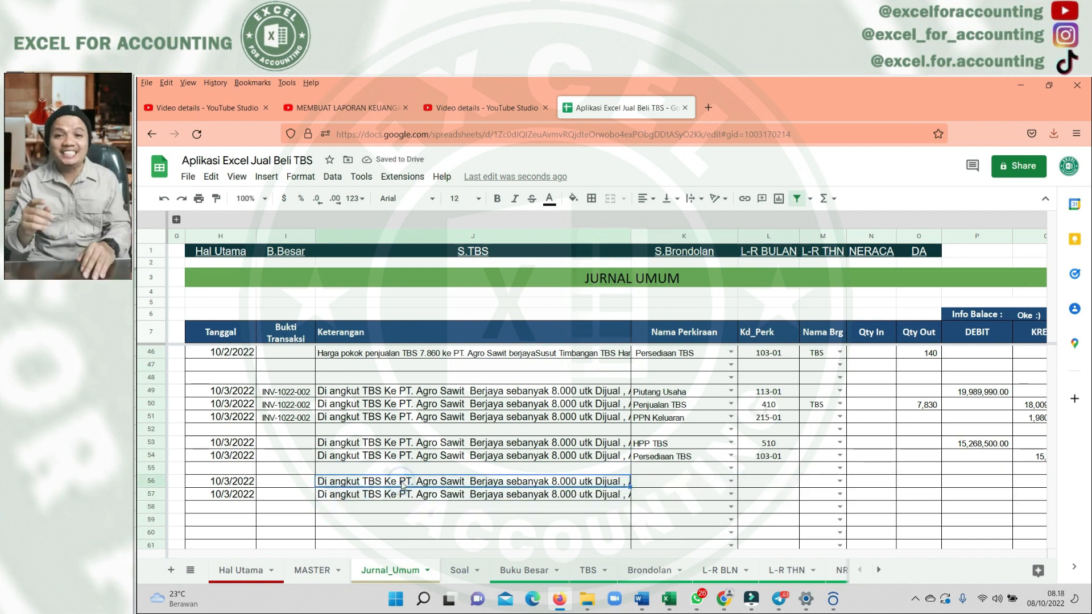
{"action": "type", "text": "S"}
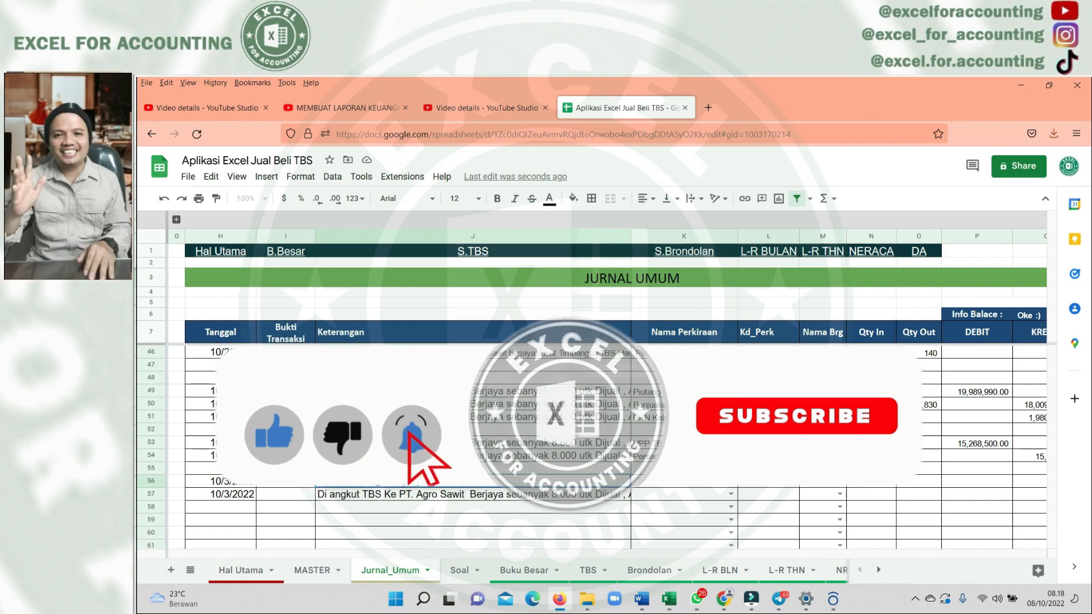
{"action": "left_click", "coordinate": [286, 416]}
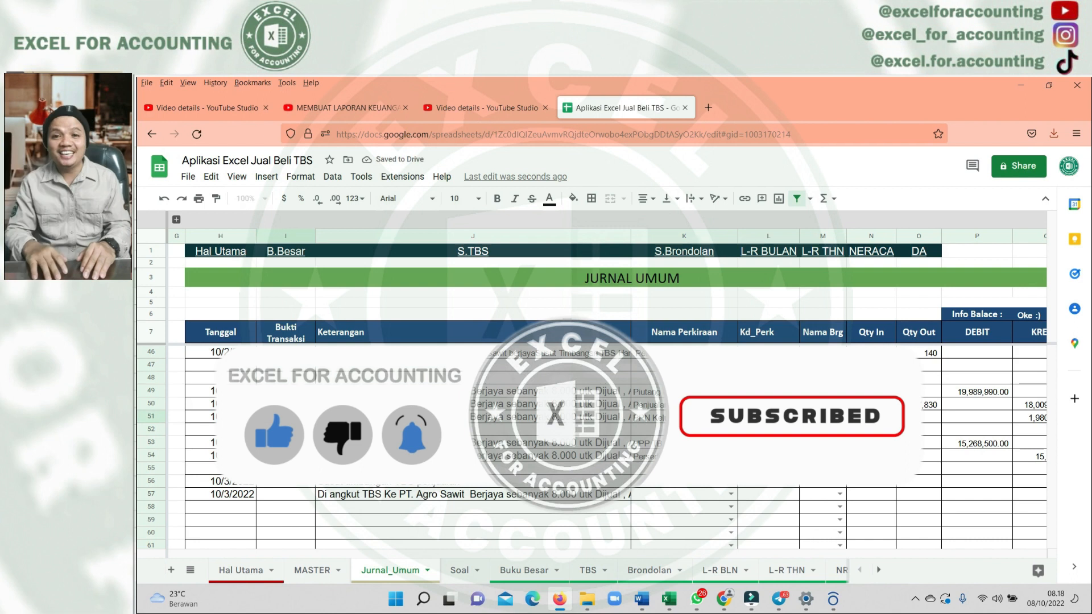
{"action": "left_click", "coordinate": [454, 482]}
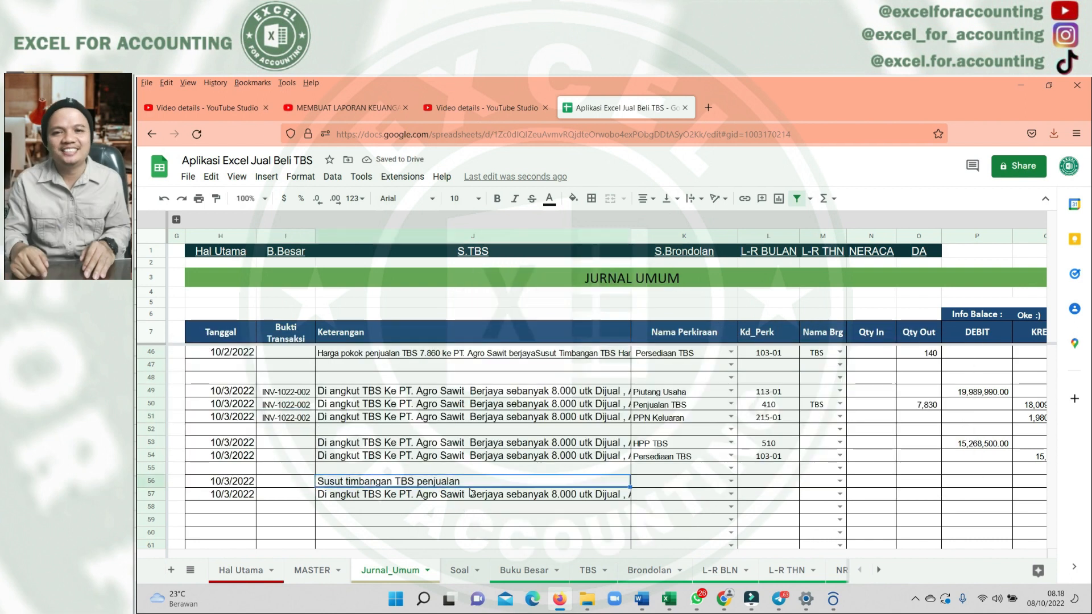
{"action": "key", "text": "ctrl+v"}
{"action": "key", "text": "Return"}
Copy the weighing-loss description from row 56 into the Keterangan cell of row 57
{"action": "left_click", "coordinate": [480, 483]}
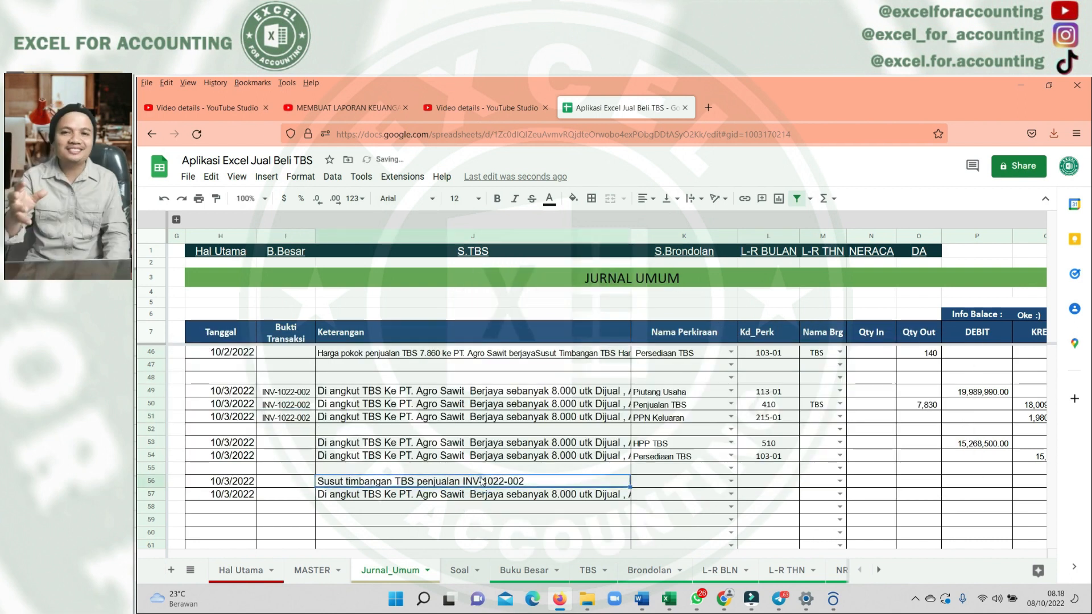
{"action": "key", "text": "ctrl+c"}
{"action": "key", "text": "ctrl+v"}
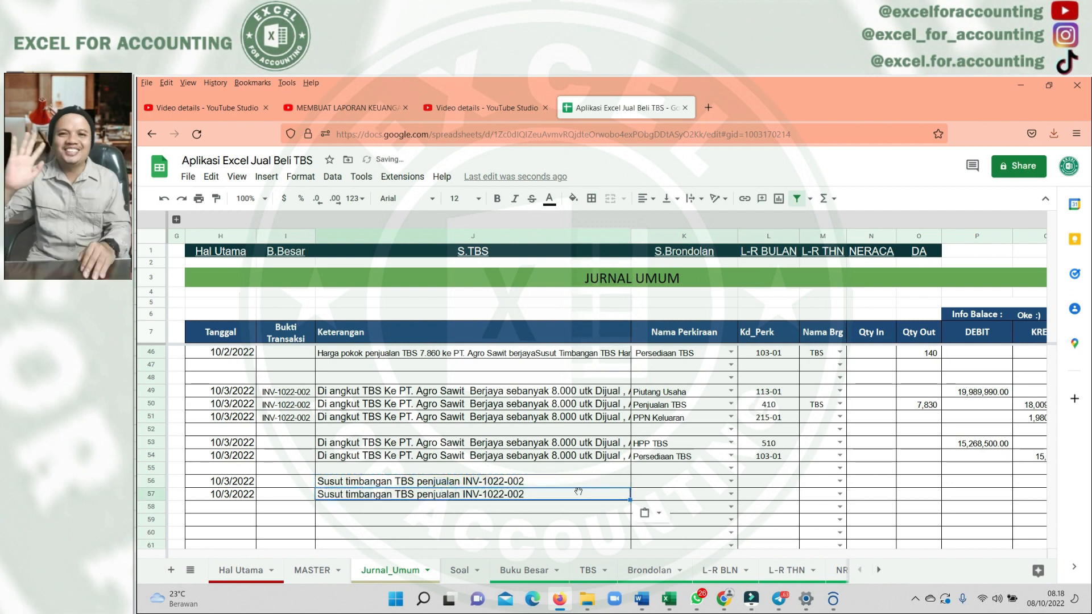
{"action": "left_click", "coordinate": [434, 483]}
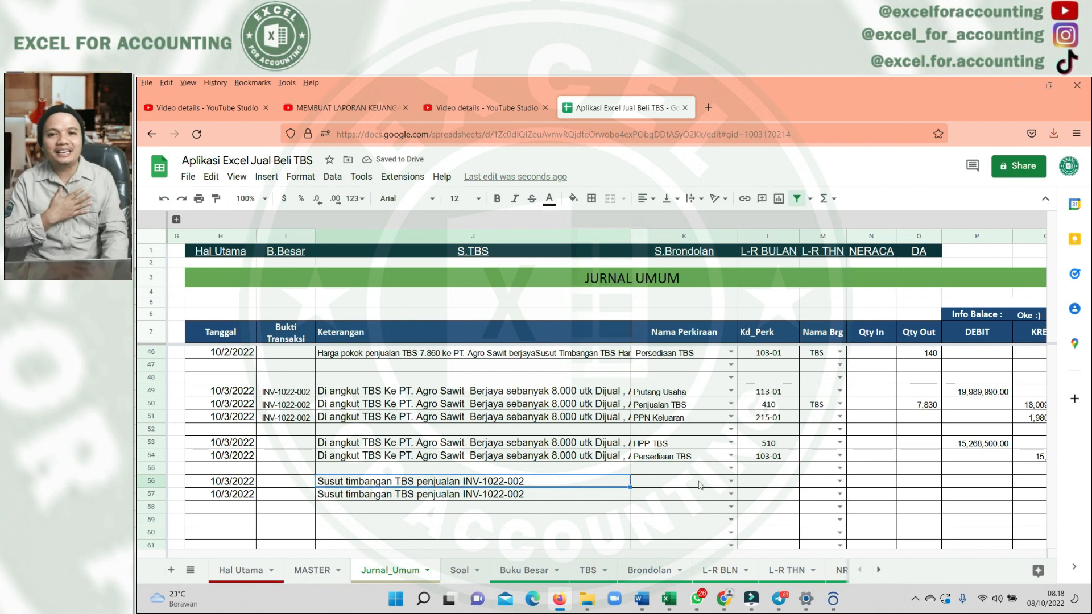
Copy the account names HPP TBS and Persediaan TBS from rows 53 and 54 into rows 56 and 57
{"action": "left_click", "coordinate": [700, 481]}
{"action": "left_click", "coordinate": [659, 444]}
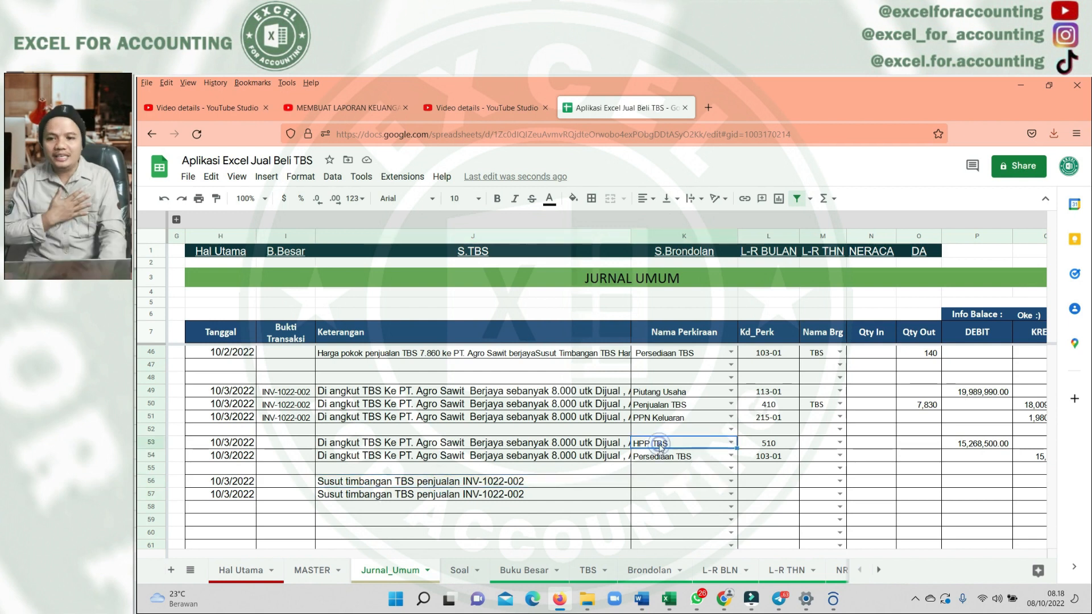
{"action": "key", "text": "shift+Down"}
{"action": "key", "text": "ctrl+c"}
{"action": "key", "text": "Down"}
{"action": "key", "text": "Down"}
{"action": "key", "text": "Down"}
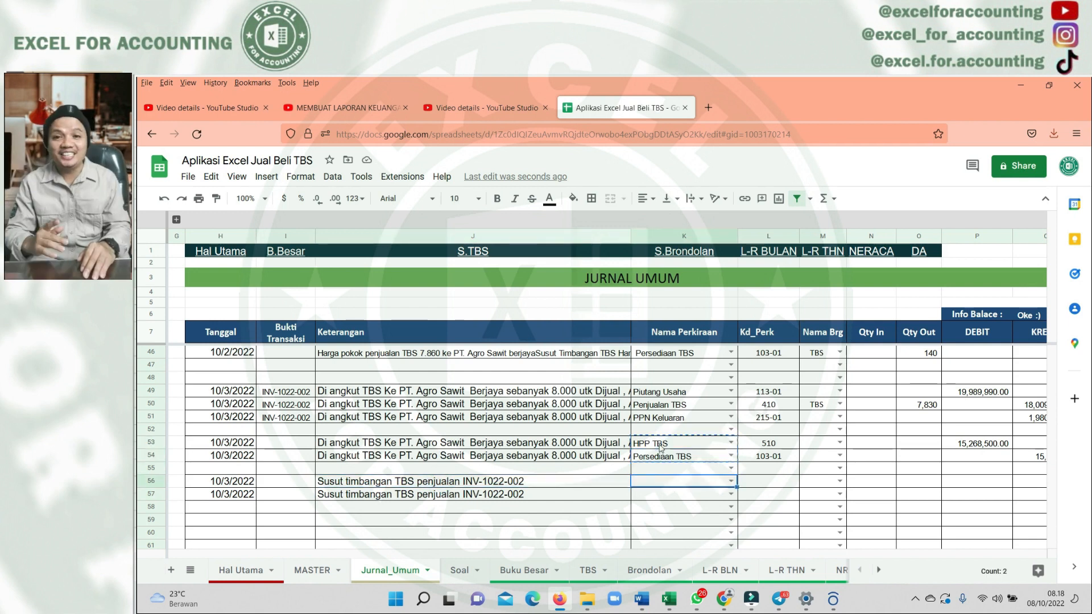
{"action": "key", "text": "ctrl+v"}
{"action": "key", "text": "Right"}
{"action": "key", "text": "Right"}
{"action": "key", "text": "Right"}
{"action": "key", "text": "Right"}
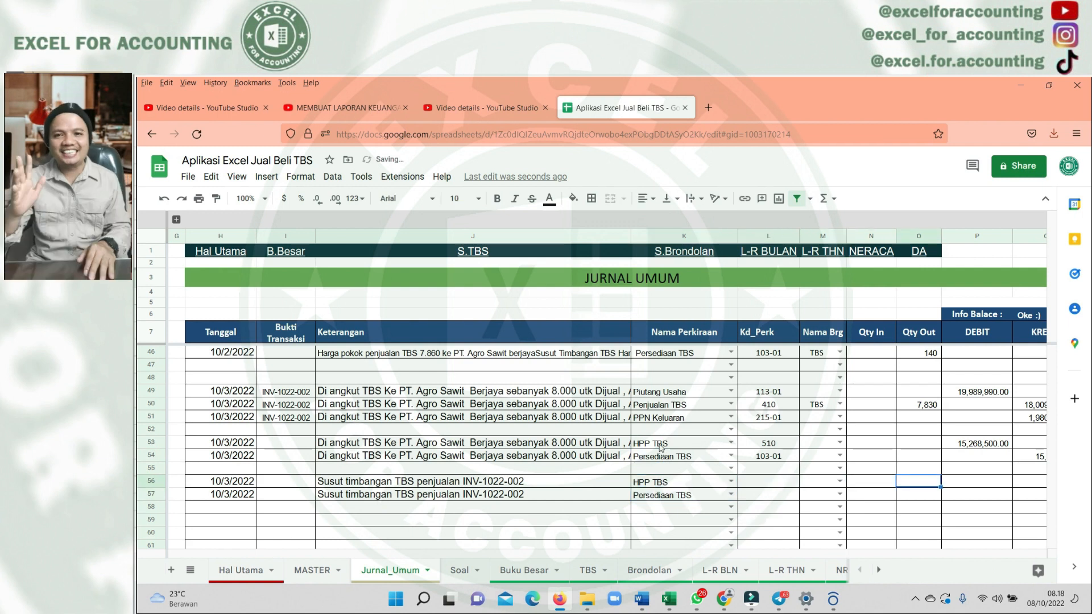
{"action": "key", "text": "Left"}
{"action": "key", "text": "Left"}
{"action": "key", "text": "Left"}
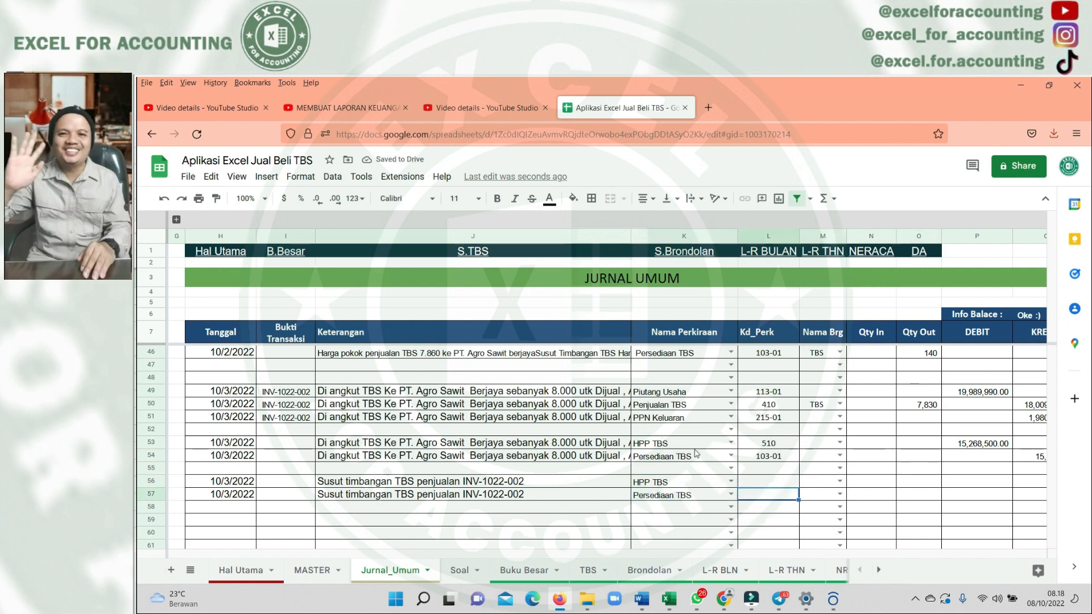
Set the Nama Brg of row 57 to TBS, using the Penjualan TBS line in row 50 as reference
{"action": "left_click", "coordinate": [736, 406]}
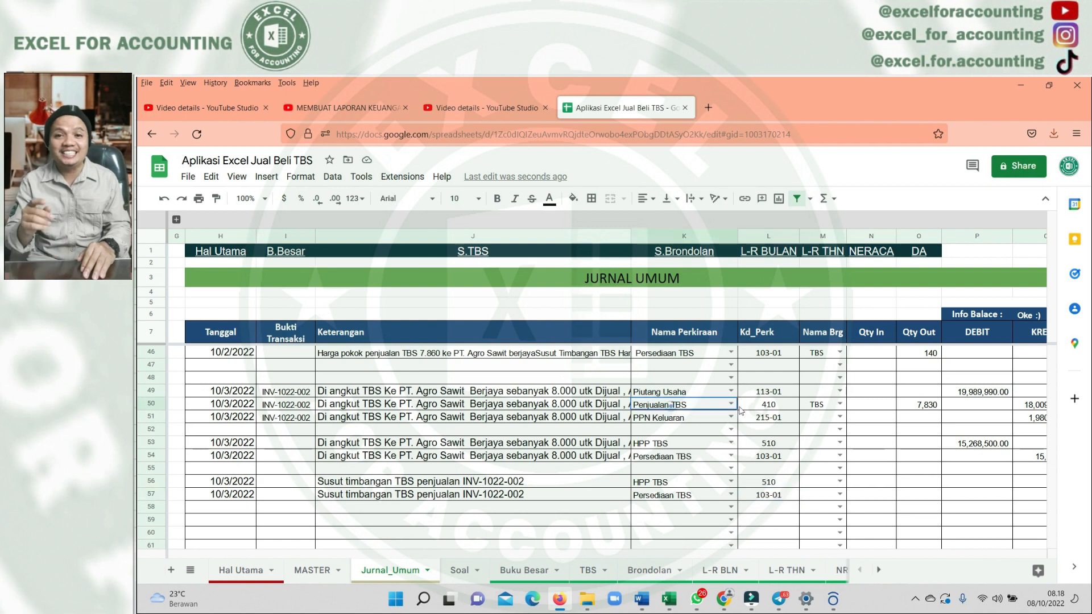
{"action": "left_click_drag", "start_coordinate": [738, 409], "coordinate": [932, 410]}
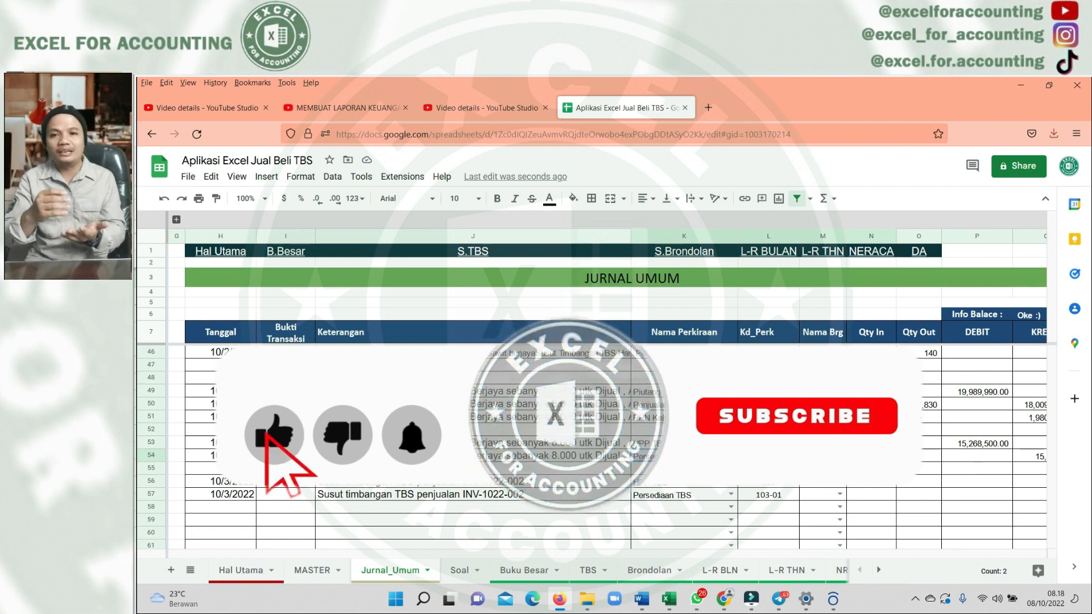
{"action": "left_click", "coordinate": [914, 418]}
{"action": "left_click", "coordinate": [834, 495]}
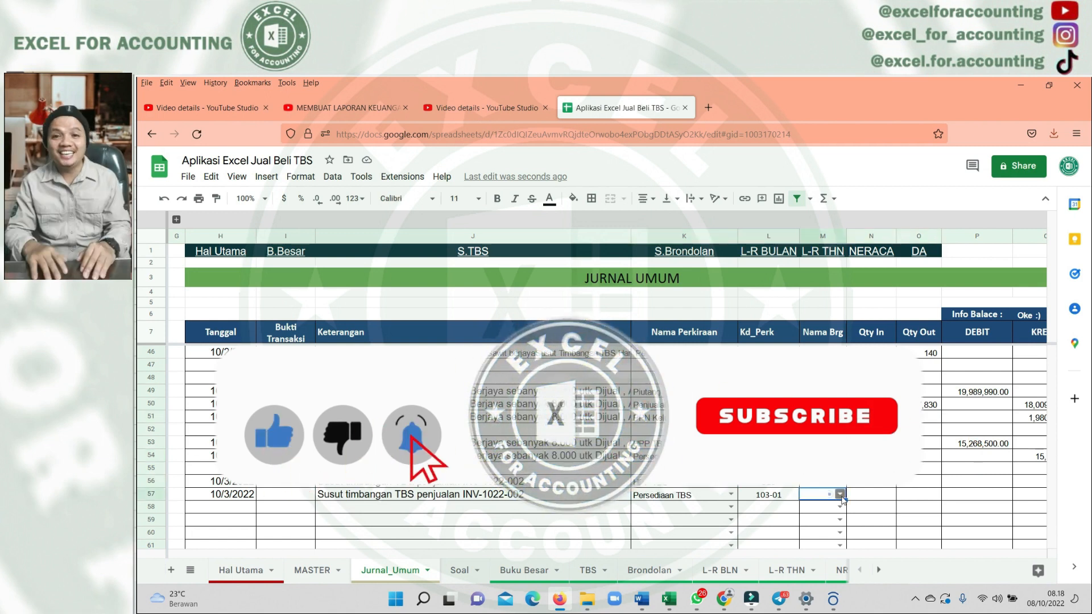
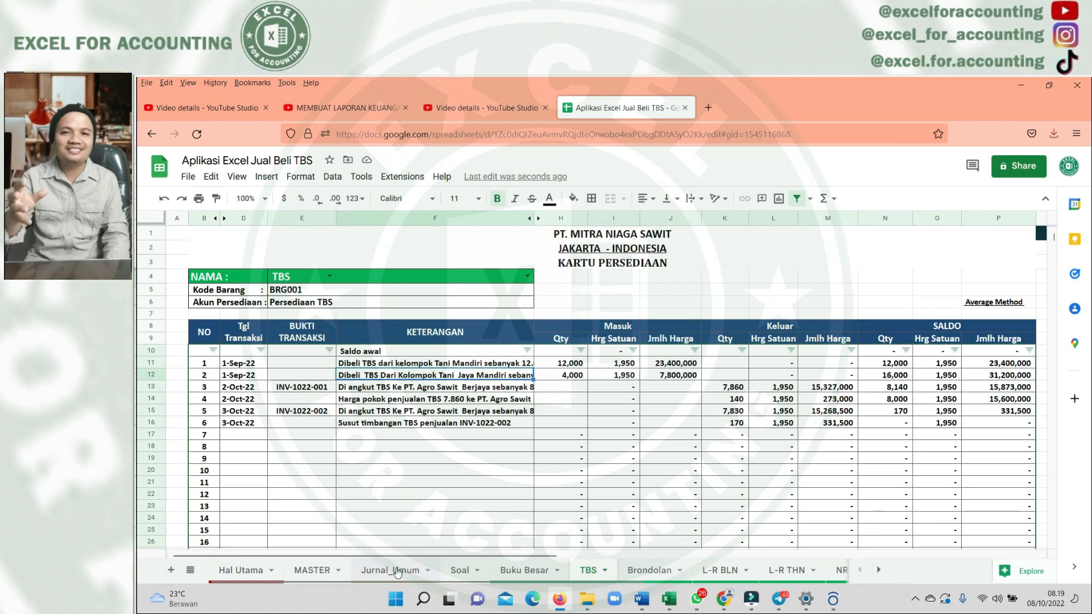
In Jurnal_Umum, enter 331500 as the debit of HPP TBS in row 56 and as the credit of Persediaan TBS in row 57
{"action": "left_click", "coordinate": [397, 571]}
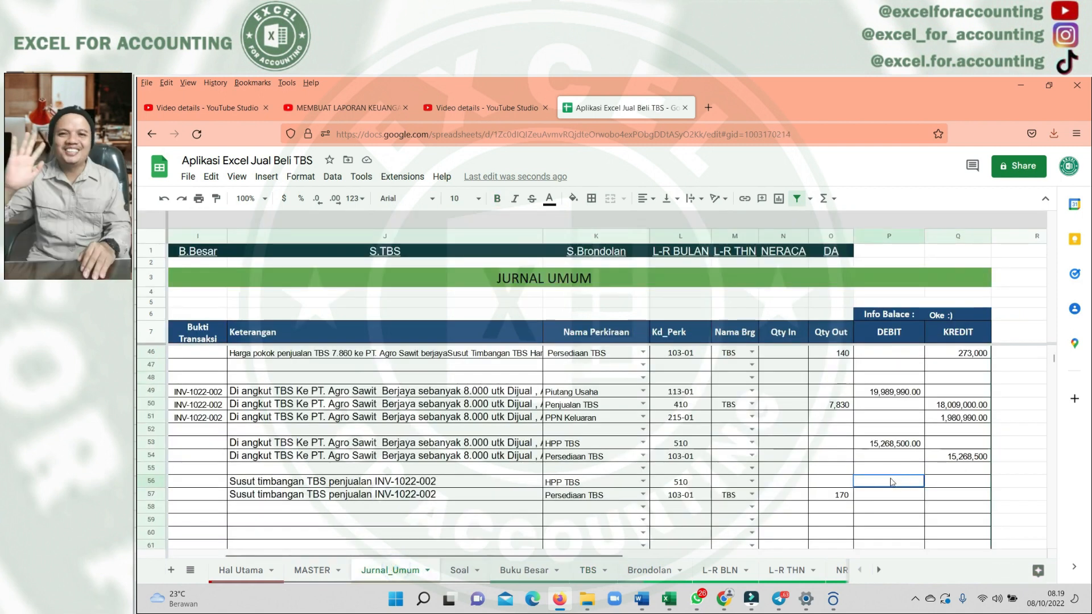
{"action": "type", "text": "331500"}
{"action": "key", "text": "Return"}
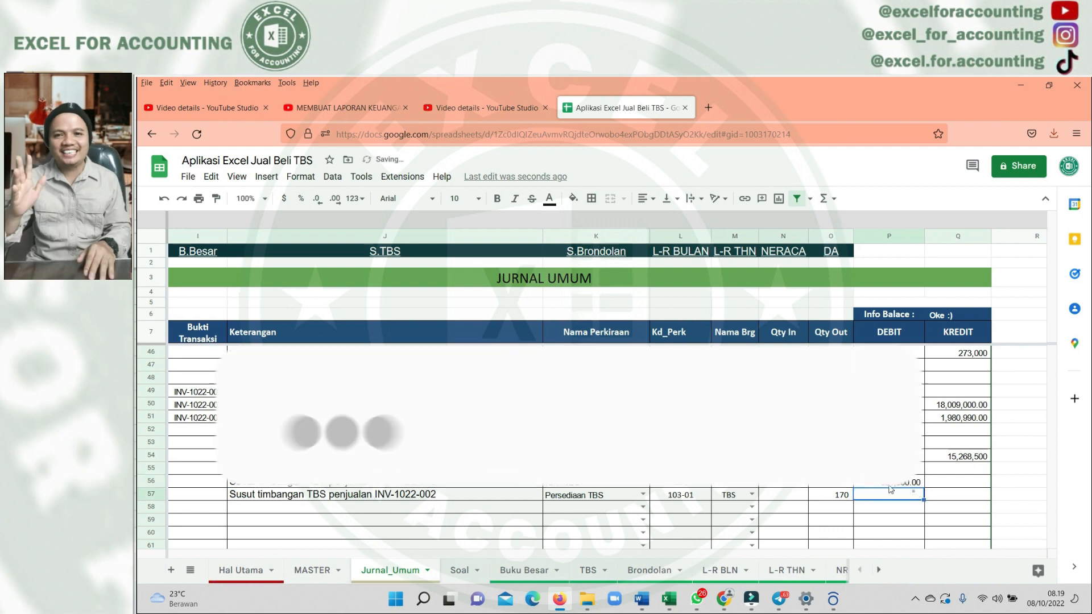
{"action": "left_click", "coordinate": [956, 499]}
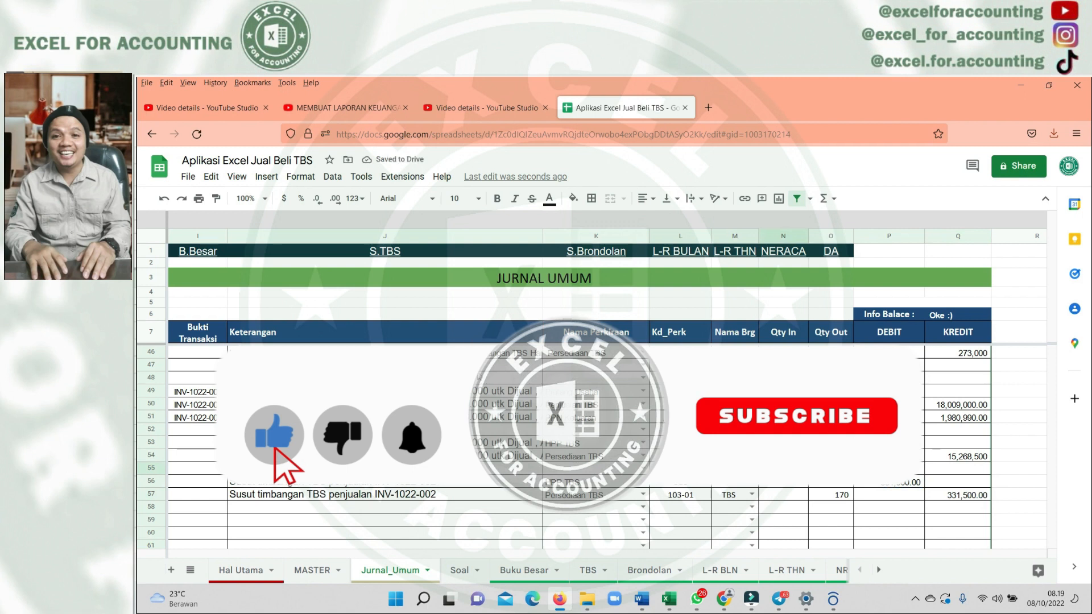
{"action": "left_click", "coordinate": [395, 164]}
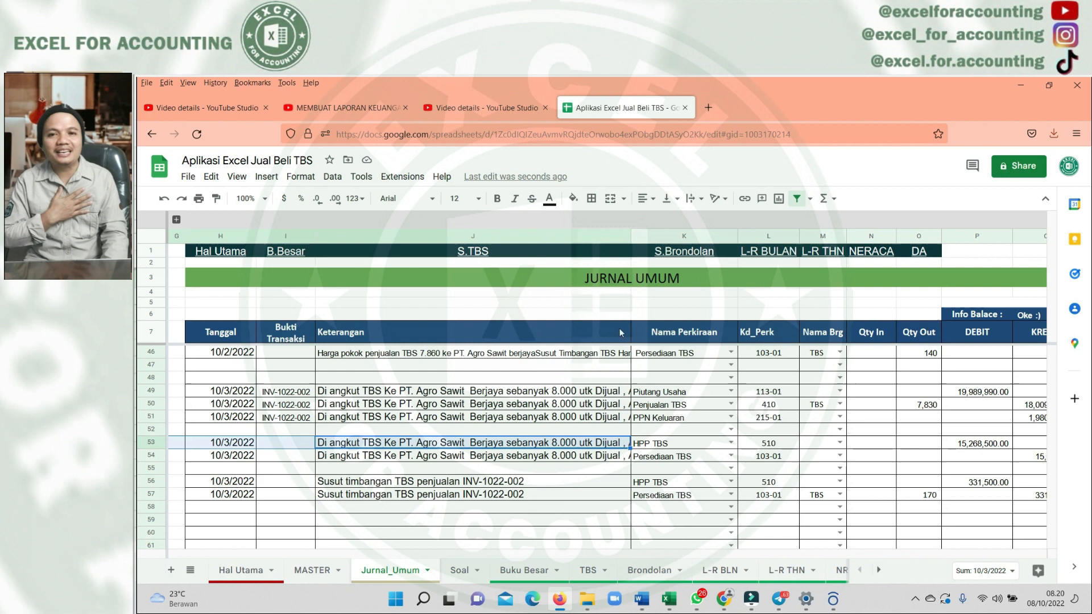
Widen the Kd_Perk column slightly to give the L-R BULAN link more room
{"action": "scroll", "coordinate": [619, 329], "scroll_direction": "up", "scroll_amount": 2}
{"action": "left_click_drag", "start_coordinate": [798, 236], "coordinate": [805, 234]}
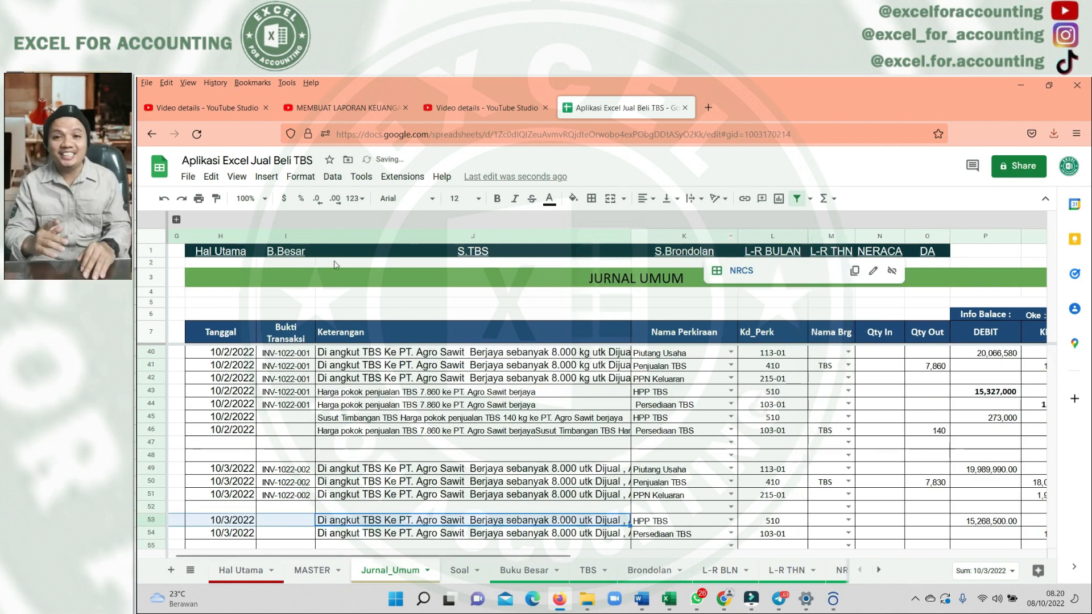
Inspect the journal's navigation links to the general ledger, TBS, Brondolan, yearly profit and loss, balance sheet and DA sheets
{"action": "left_click", "coordinate": [313, 252]}
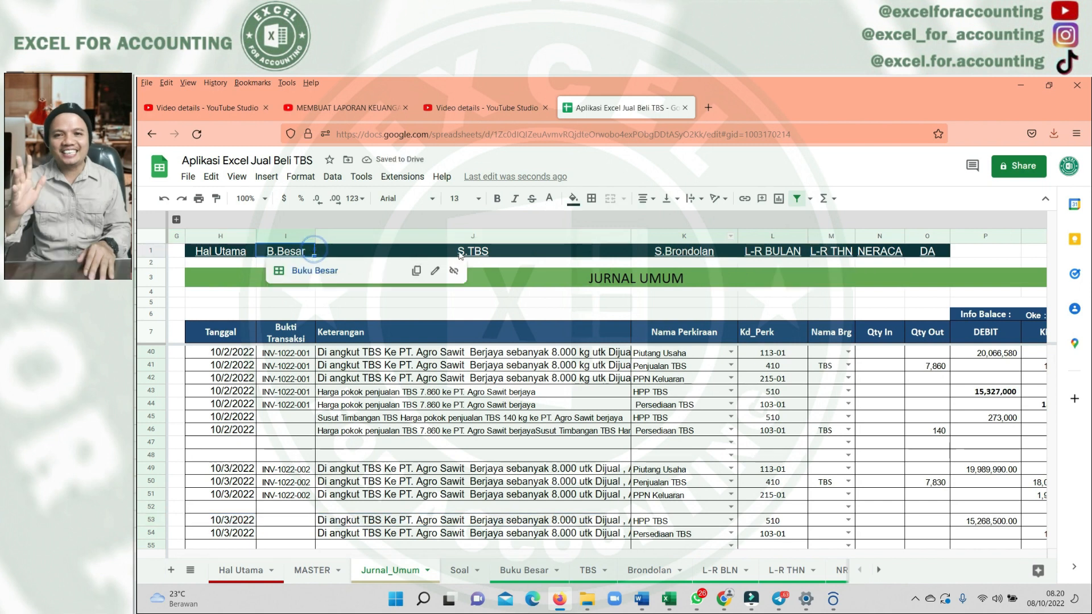
{"action": "left_click", "coordinate": [491, 253]}
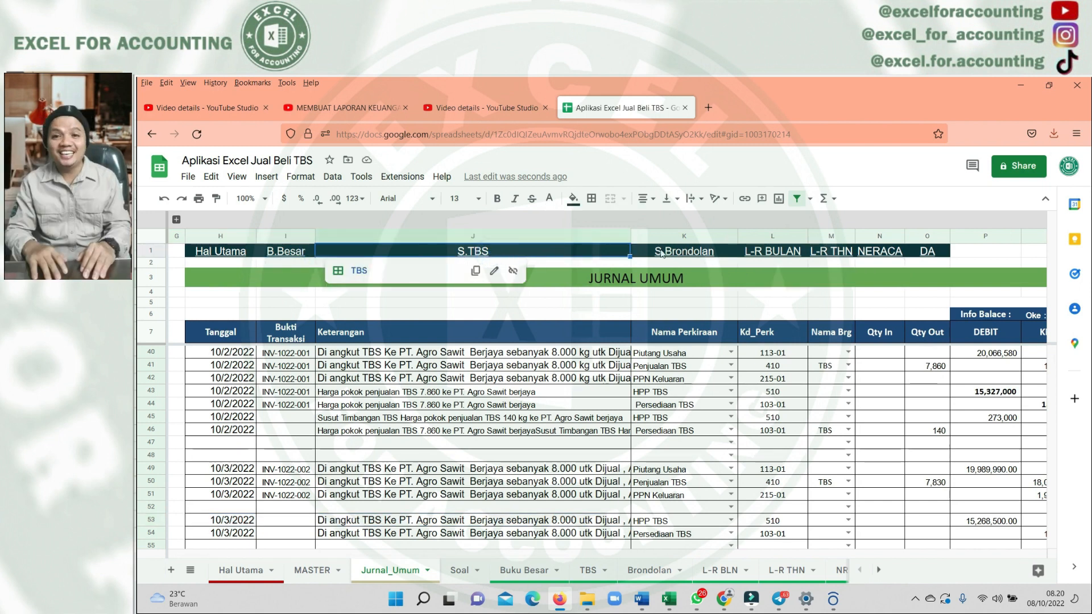
{"action": "left_click", "coordinate": [681, 257]}
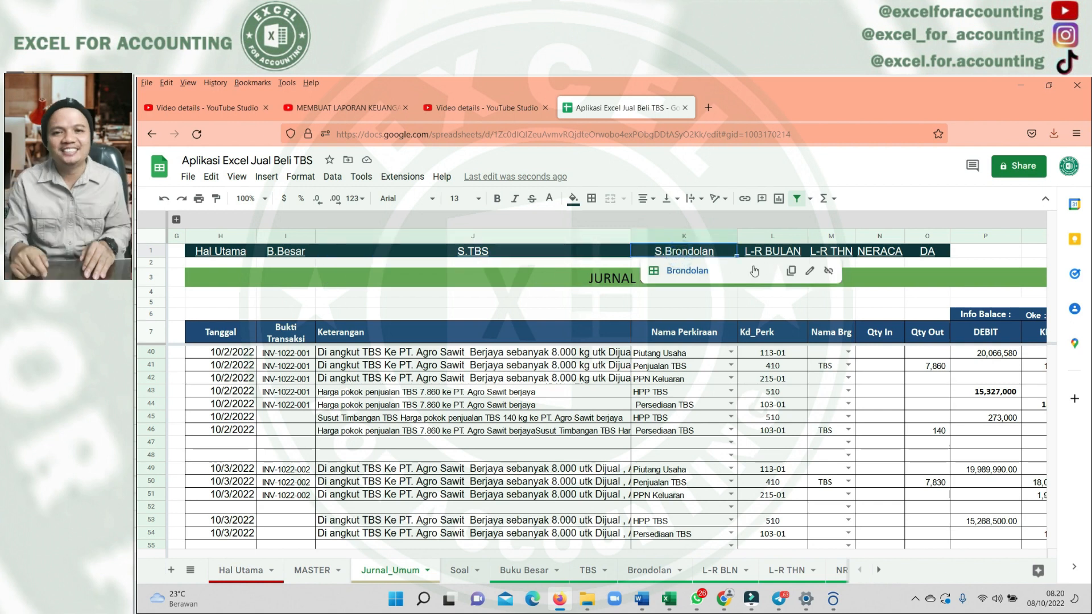
{"action": "left_click", "coordinate": [833, 255]}
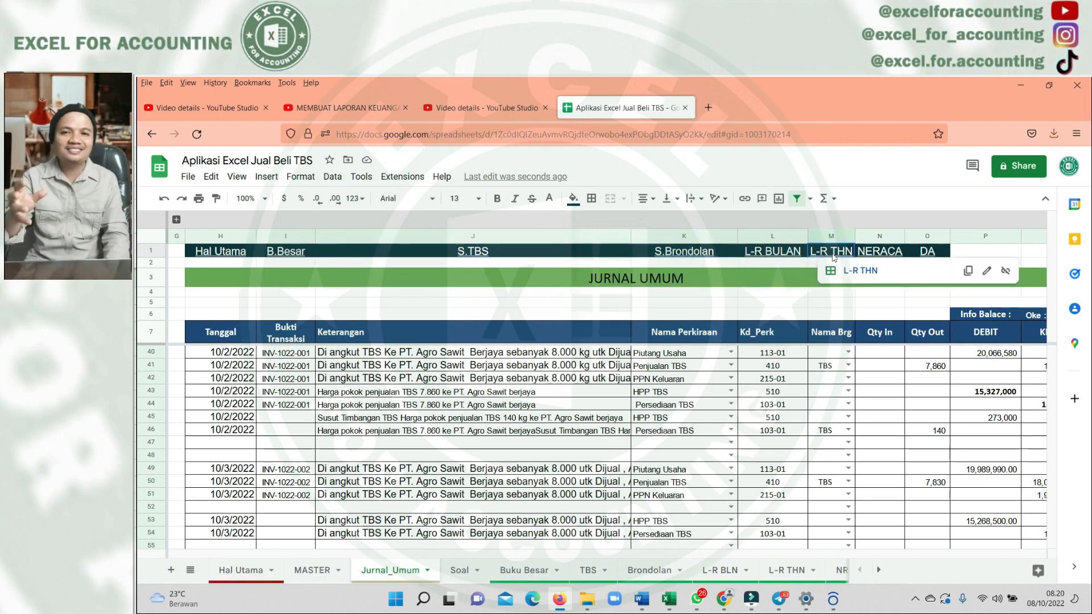
{"action": "left_click", "coordinate": [876, 255]}
{"action": "mouse_move", "coordinate": [933, 257]}
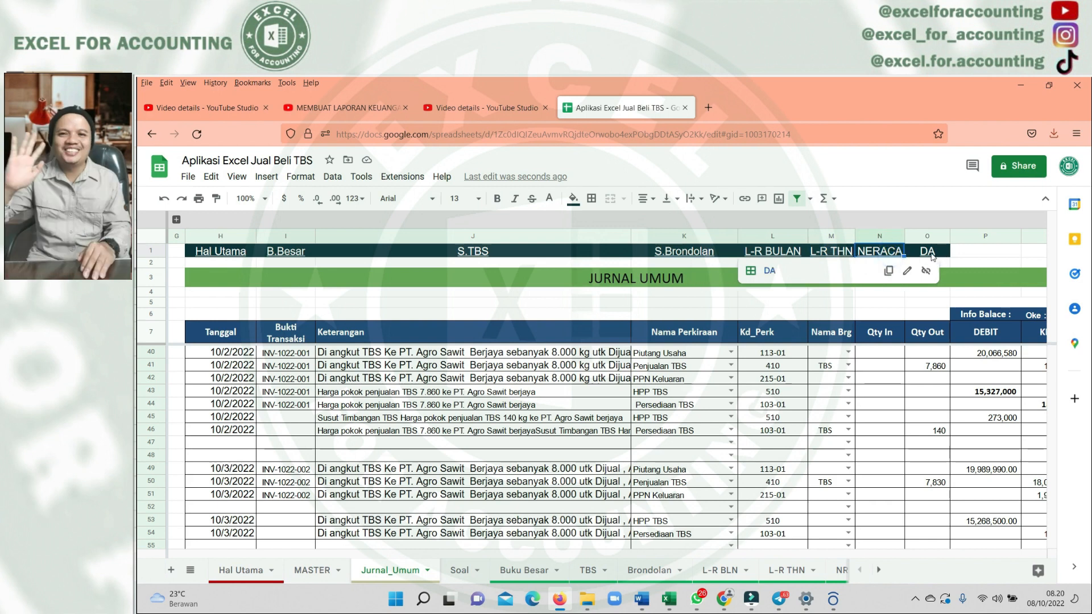
Follow the L-R BULAN link, review the September profit and loss report, and return to the general journal
{"action": "left_click", "coordinate": [768, 254]}
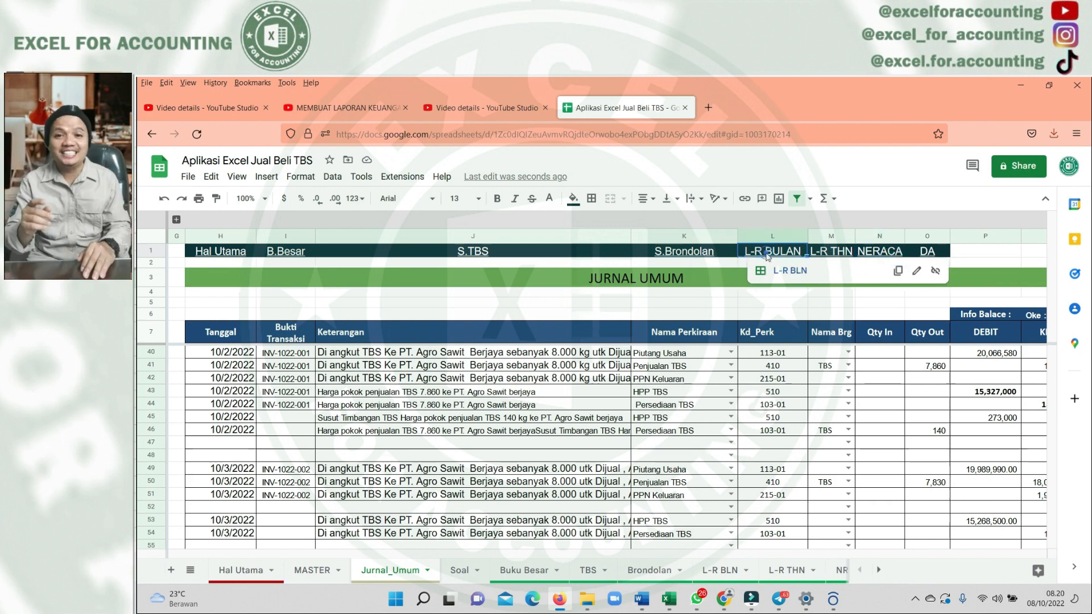
{"action": "left_click", "coordinate": [791, 272]}
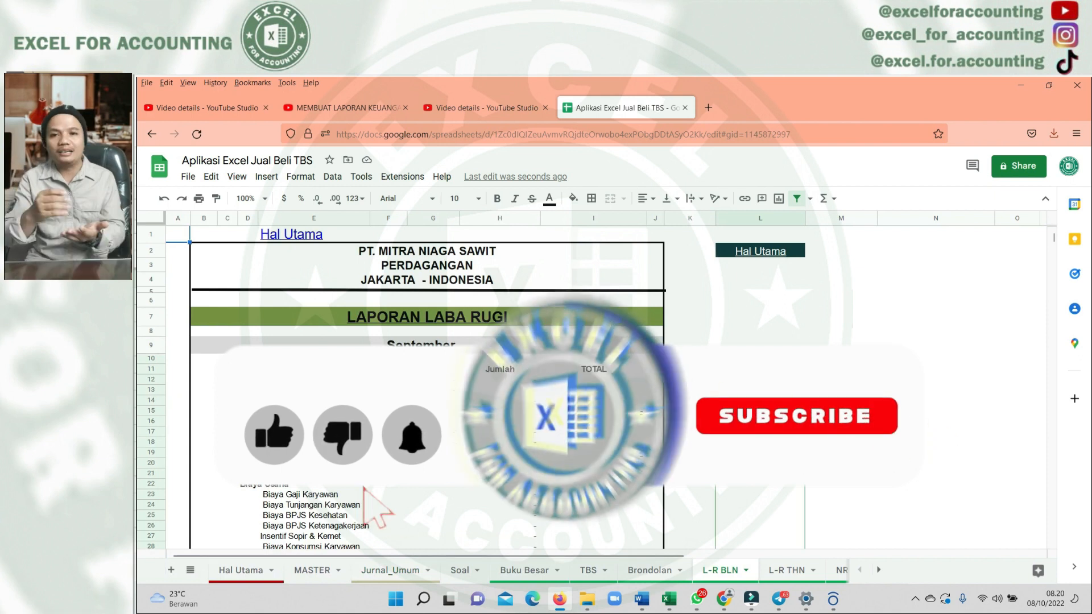
{"action": "scroll", "coordinate": [426, 387], "scroll_direction": "down", "scroll_amount": 10}
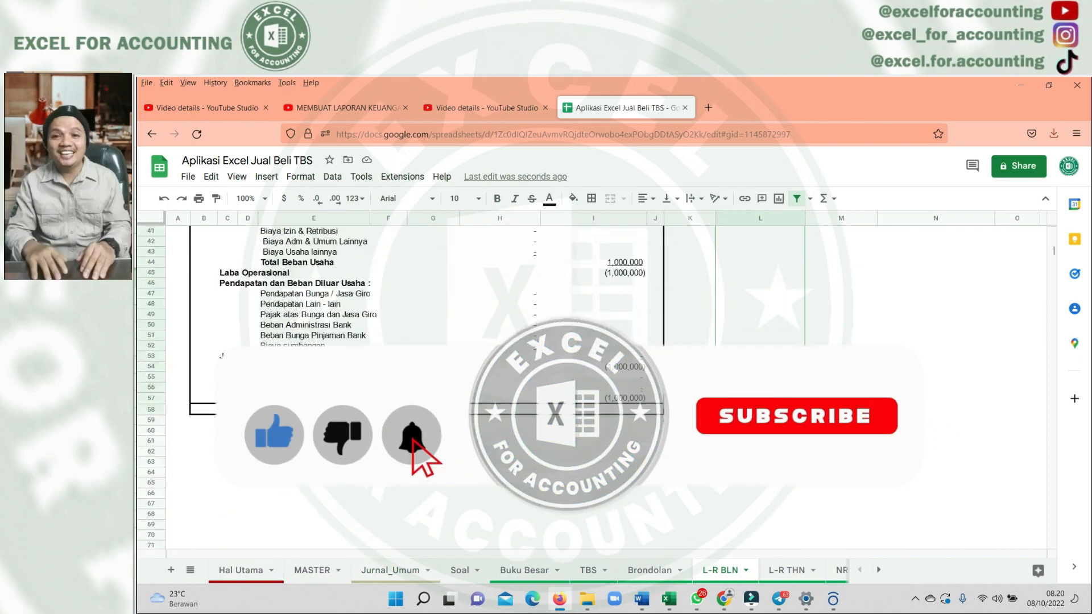
{"action": "scroll", "coordinate": [426, 387], "scroll_direction": "up", "scroll_amount": 10}
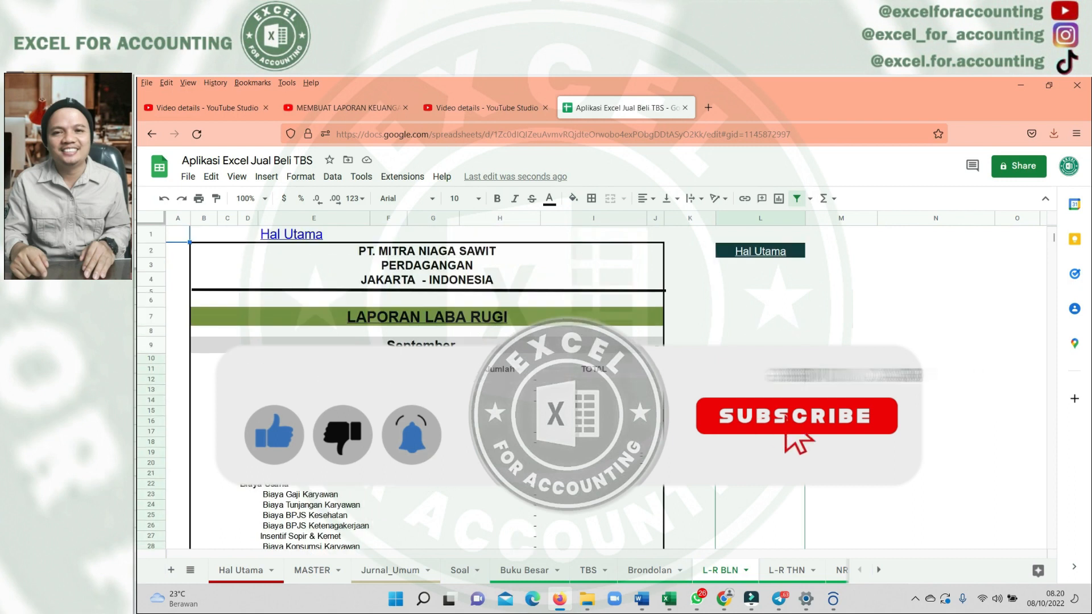
{"action": "scroll", "coordinate": [426, 387], "scroll_direction": "down", "scroll_amount": 4}
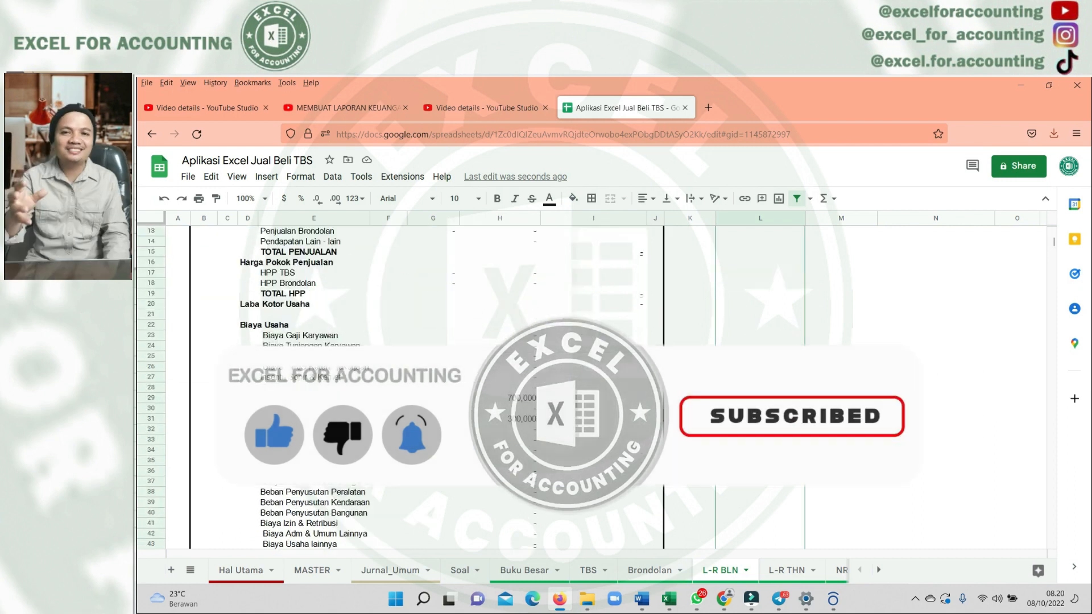
{"action": "scroll", "coordinate": [427, 387], "scroll_direction": "up", "scroll_amount": 4}
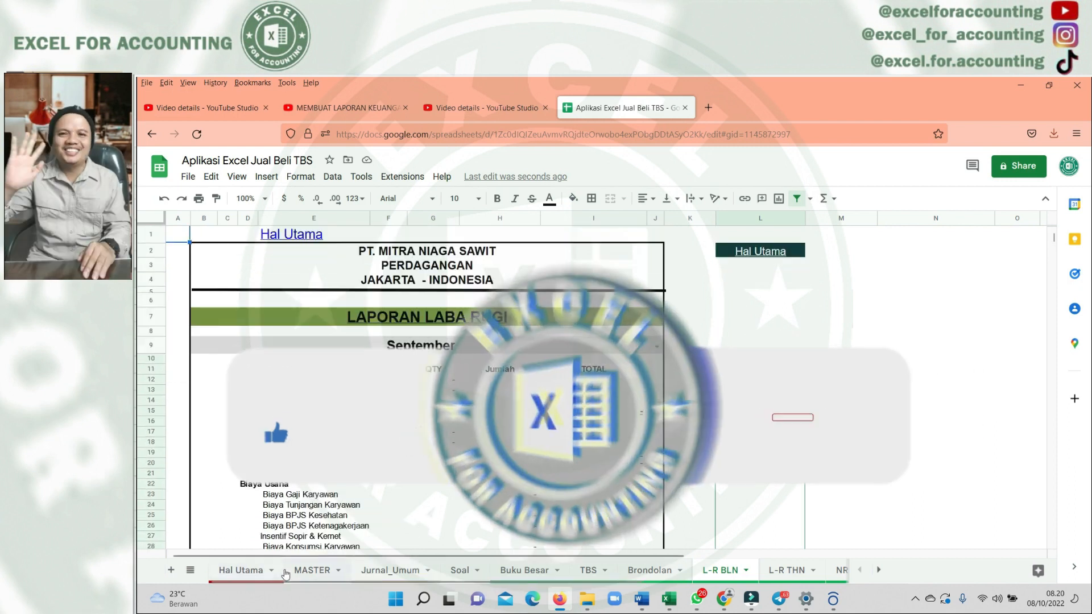
{"action": "left_click", "coordinate": [386, 570]}
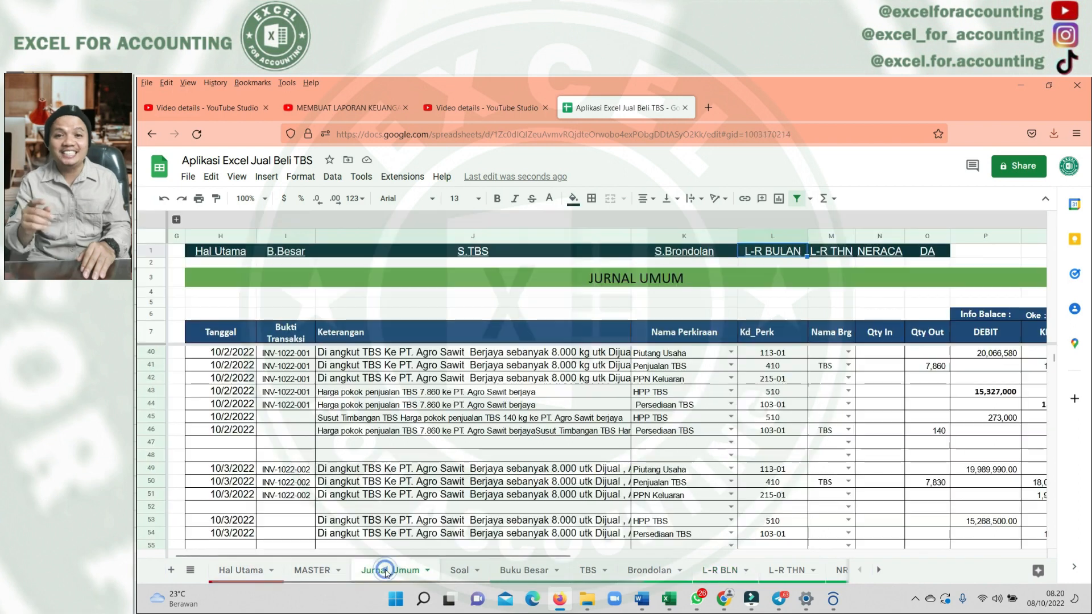
On the Soal sheet, change the date of the first PT. Agro Sawit sale in row 19 to 9/2/2022
{"action": "scroll", "coordinate": [257, 517], "scroll_direction": "up", "scroll_amount": 3}
{"action": "scroll", "coordinate": [257, 517], "scroll_direction": "down", "scroll_amount": 5}
{"action": "scroll", "coordinate": [257, 517], "scroll_direction": "down", "scroll_amount": 2}
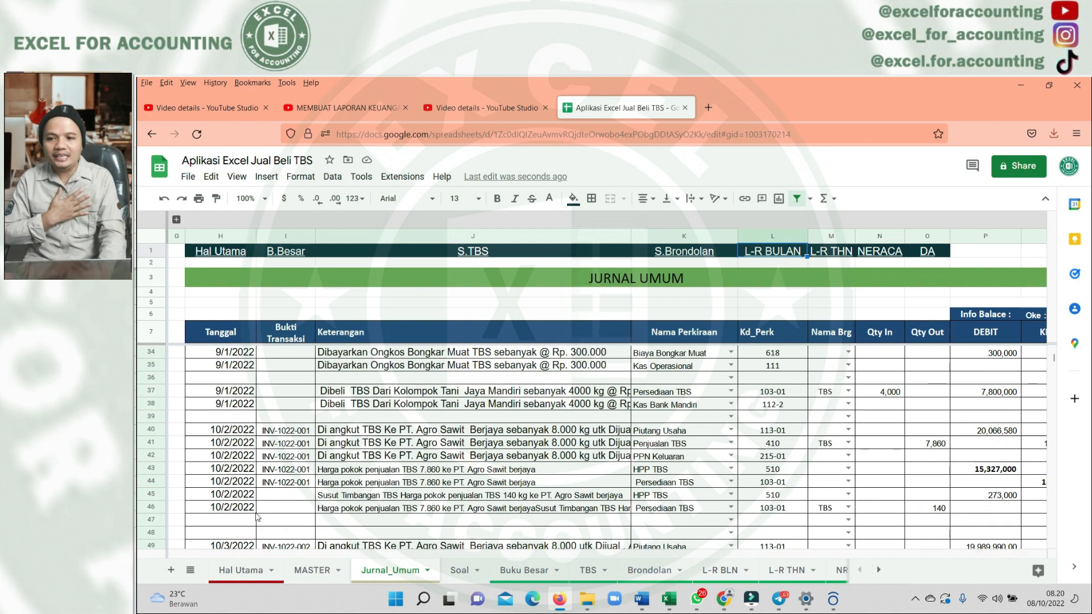
{"action": "left_click", "coordinate": [450, 571]}
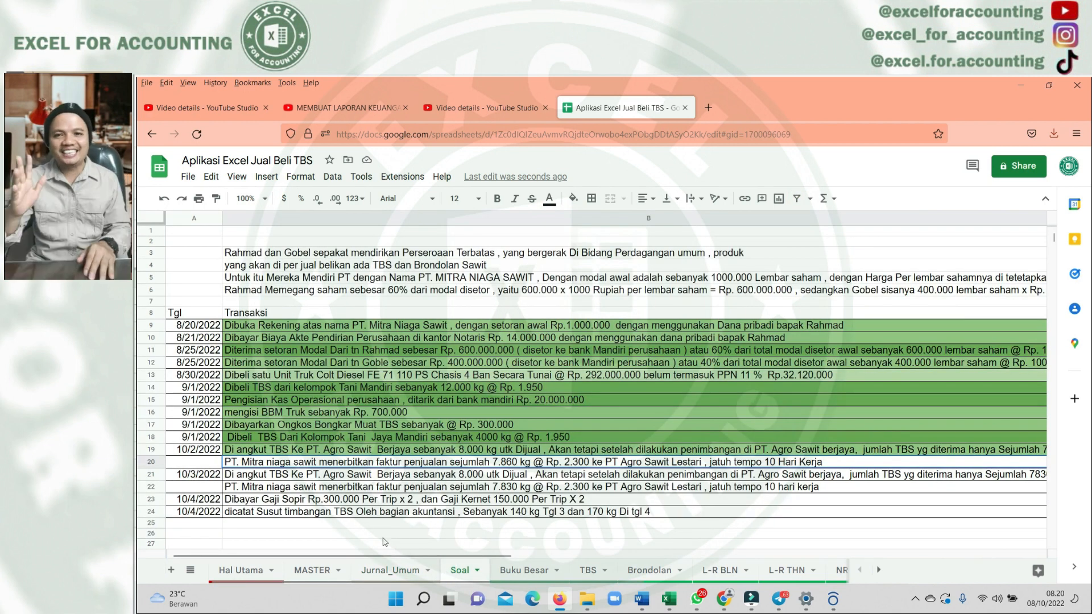
{"action": "left_click", "coordinate": [203, 453]}
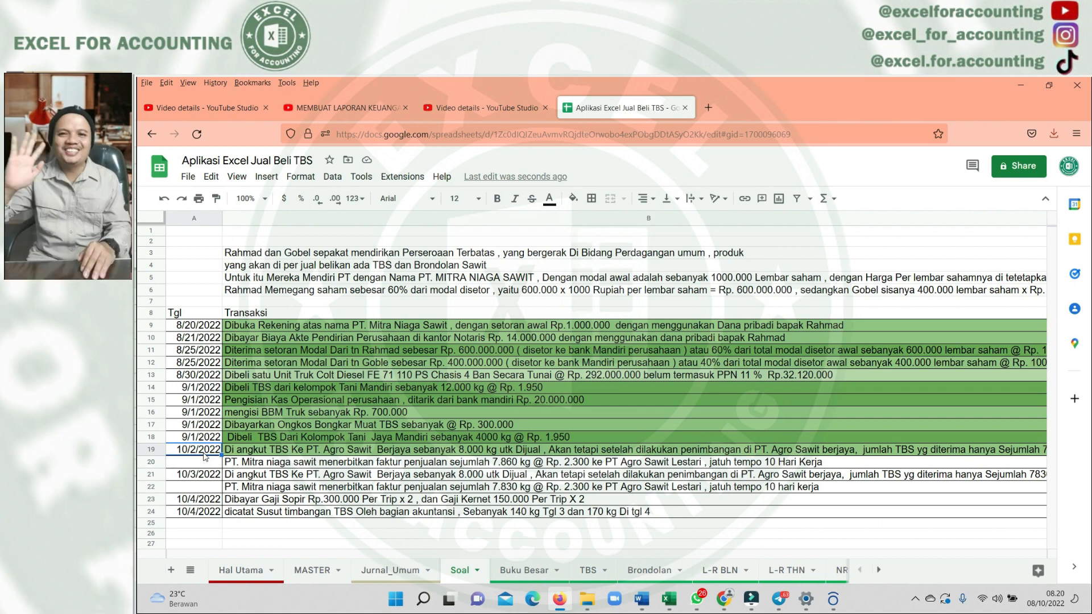
{"action": "key", "text": "BackSpace"}
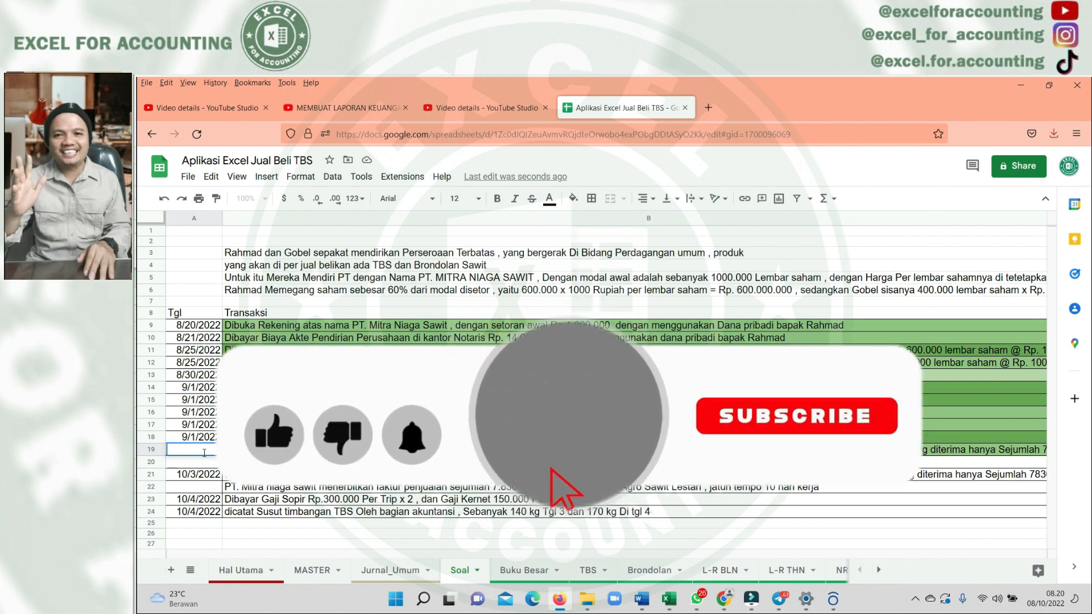
{"action": "type", "text": "09/02/2022"}
{"action": "key", "text": "Return"}
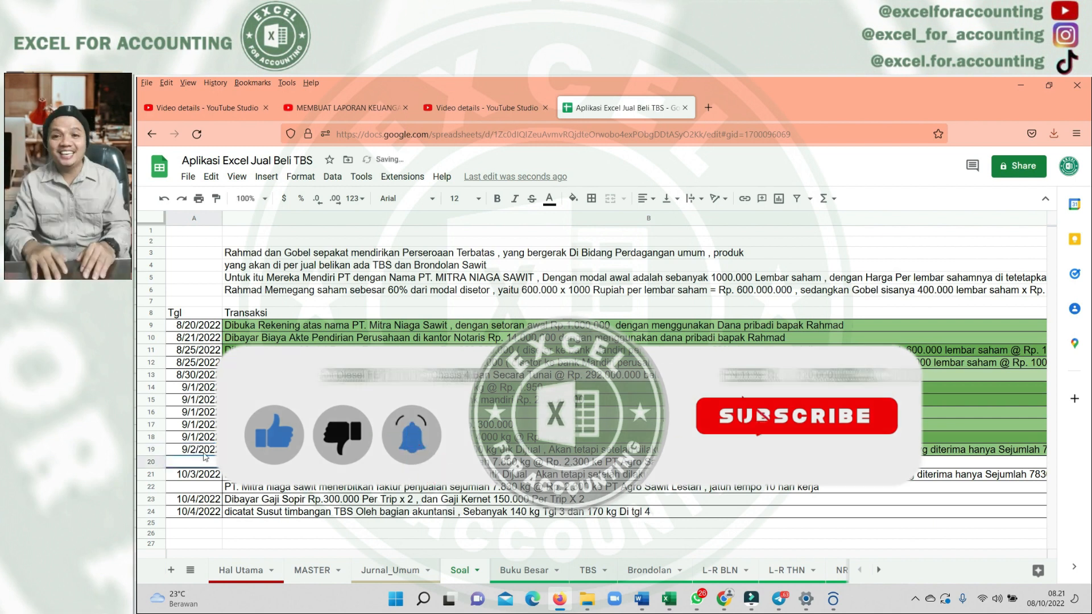
Copy the row 19 date to the second sale in row 21 and change it to 9/3/2022
{"action": "left_click", "coordinate": [200, 450]}
{"action": "key", "text": "ctrl+c"}
{"action": "left_click", "coordinate": [198, 475]}
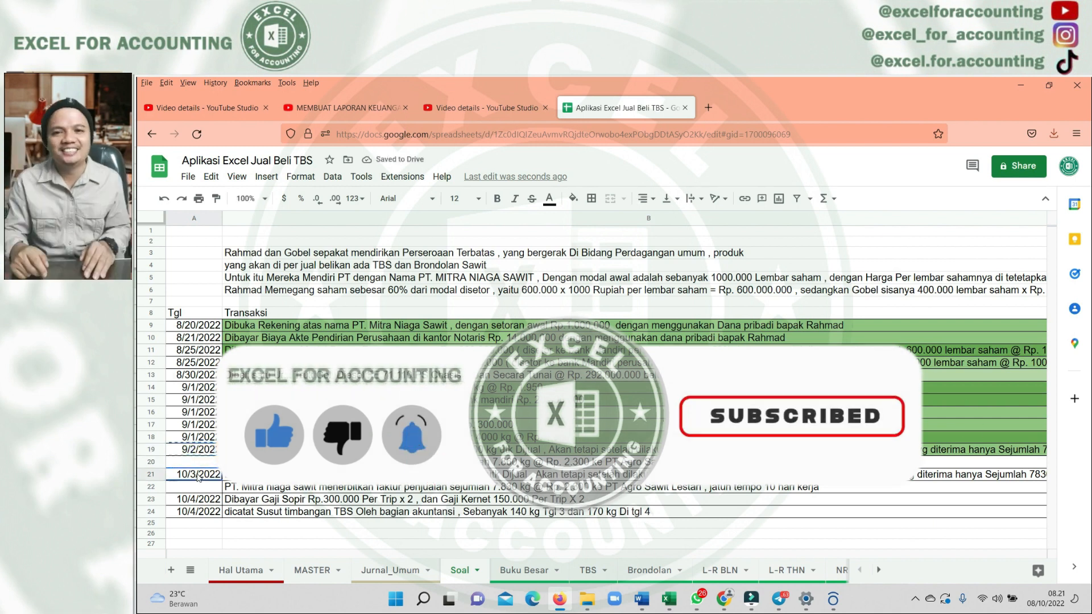
{"action": "key", "text": "ctrl+v"}
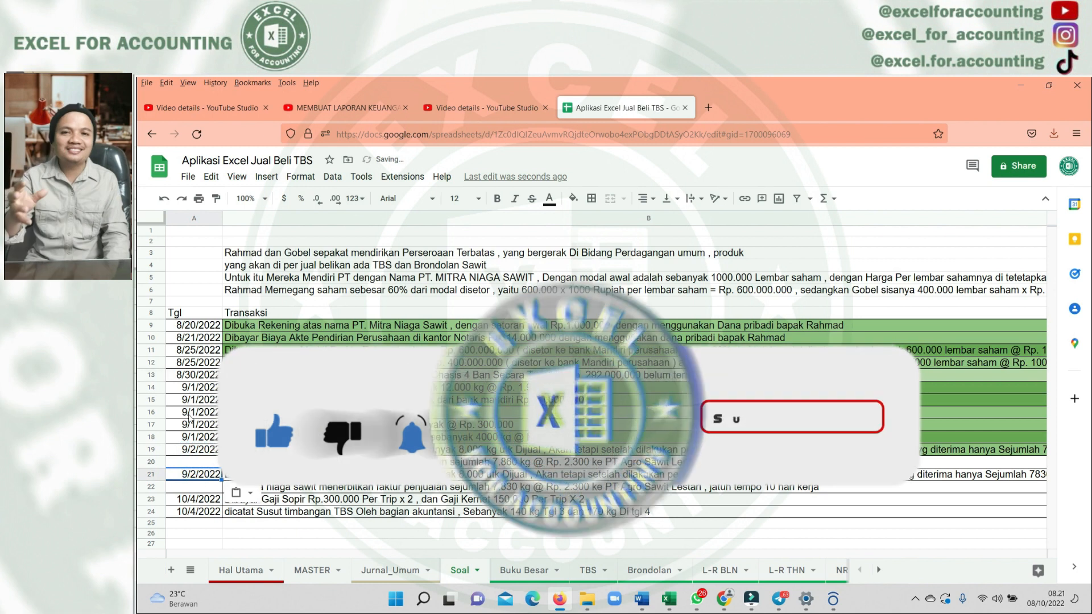
{"action": "double_click", "coordinate": [193, 474]}
{"action": "left_click", "coordinate": [192, 474]}
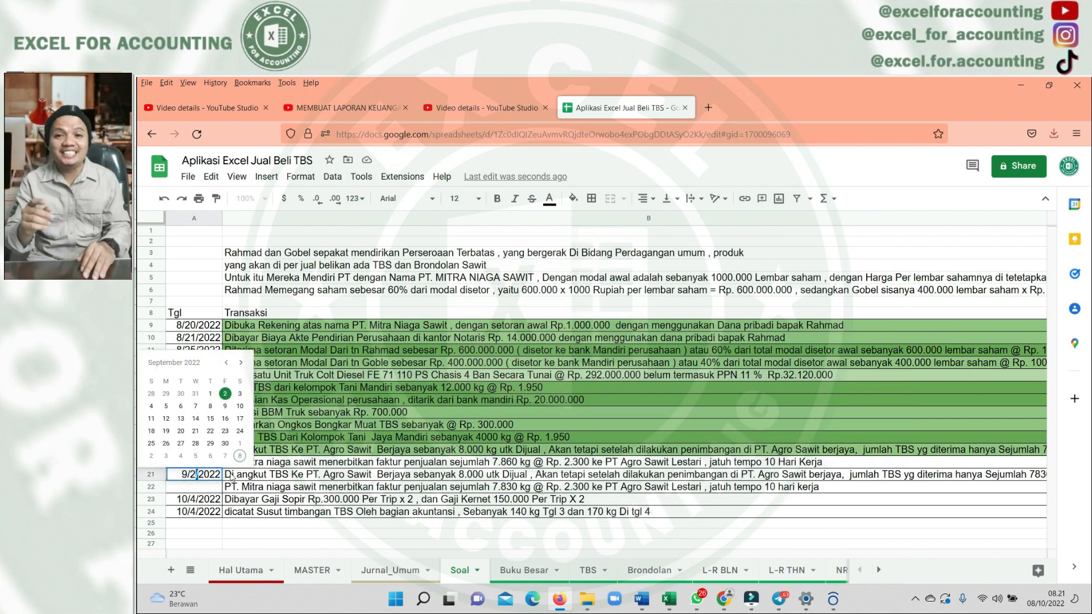
{"action": "type", "text": "3"}
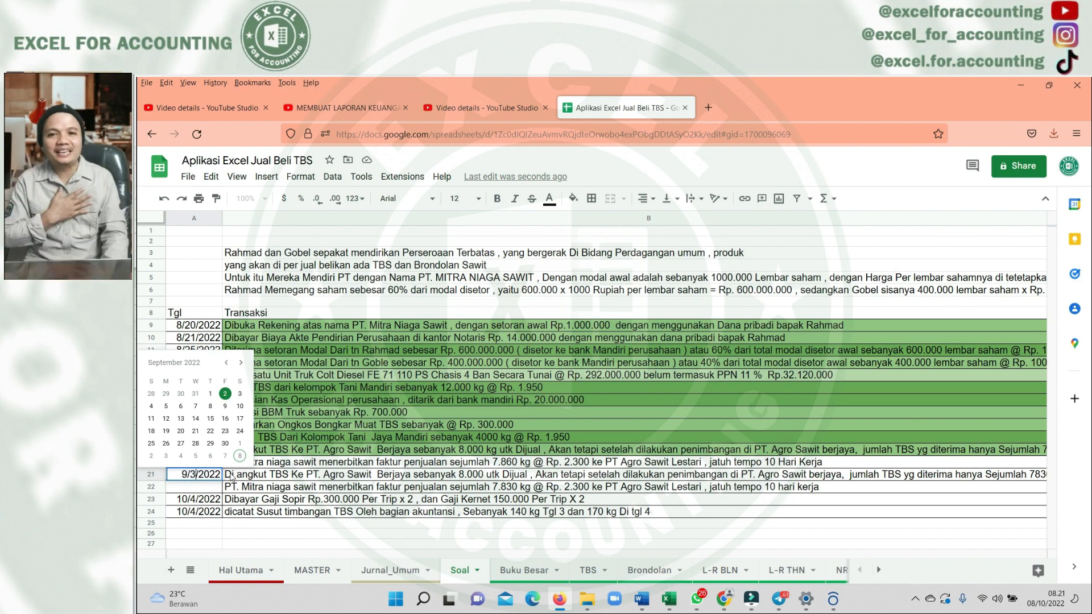
{"action": "key", "text": "Return"}
Set the dates of the driver wages and weighing loss transactions in rows 23 and 24 to 9/4/2022
{"action": "left_click", "coordinate": [196, 500]}
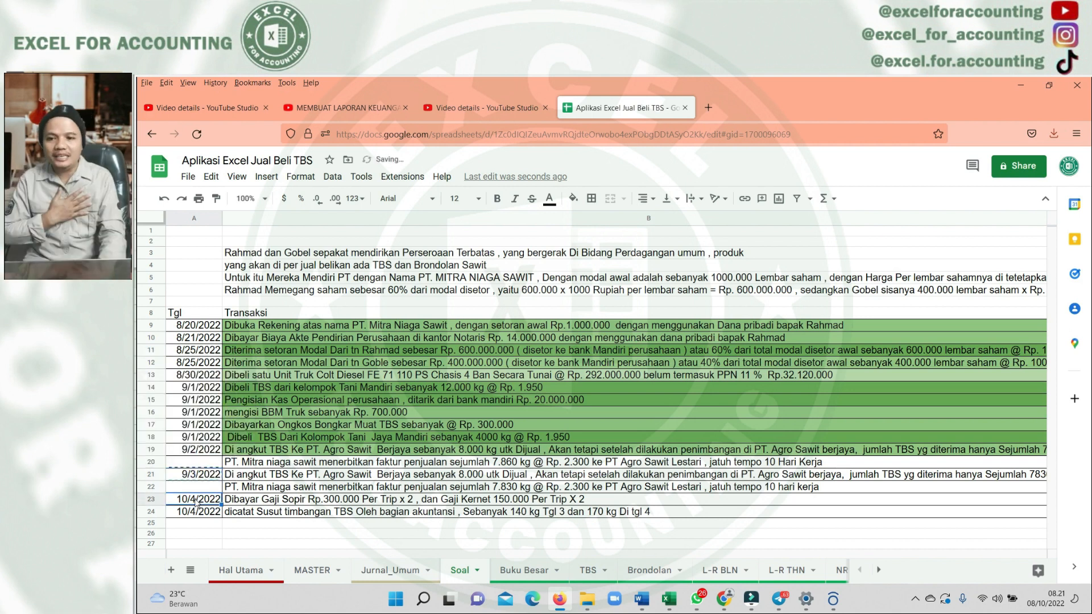
{"action": "key", "text": "ctrl+v"}
{"action": "key", "text": "ctrl+v"}
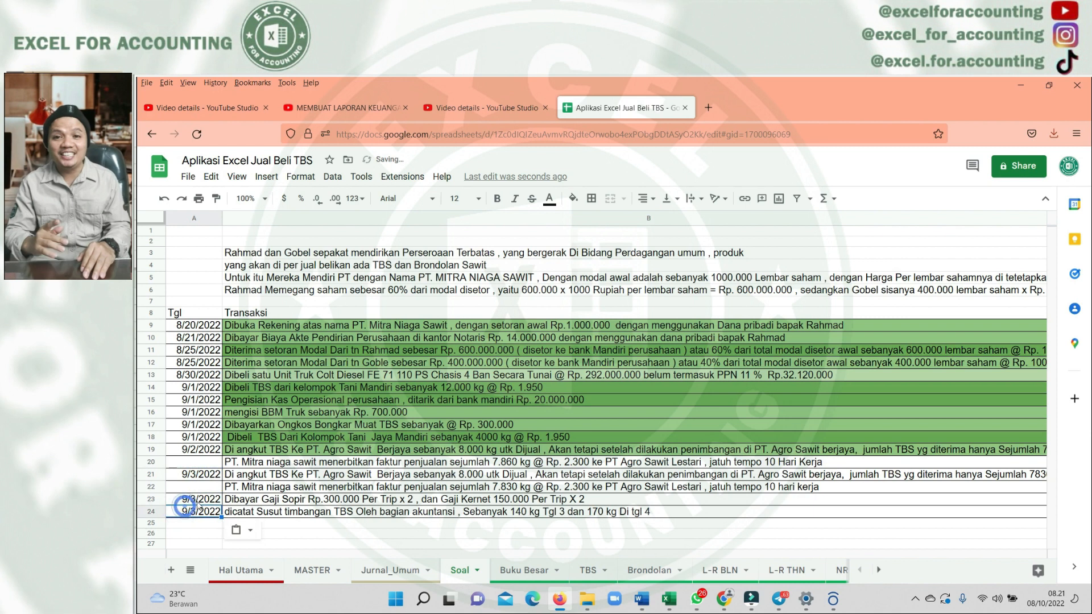
{"action": "double_click", "coordinate": [193, 499]}
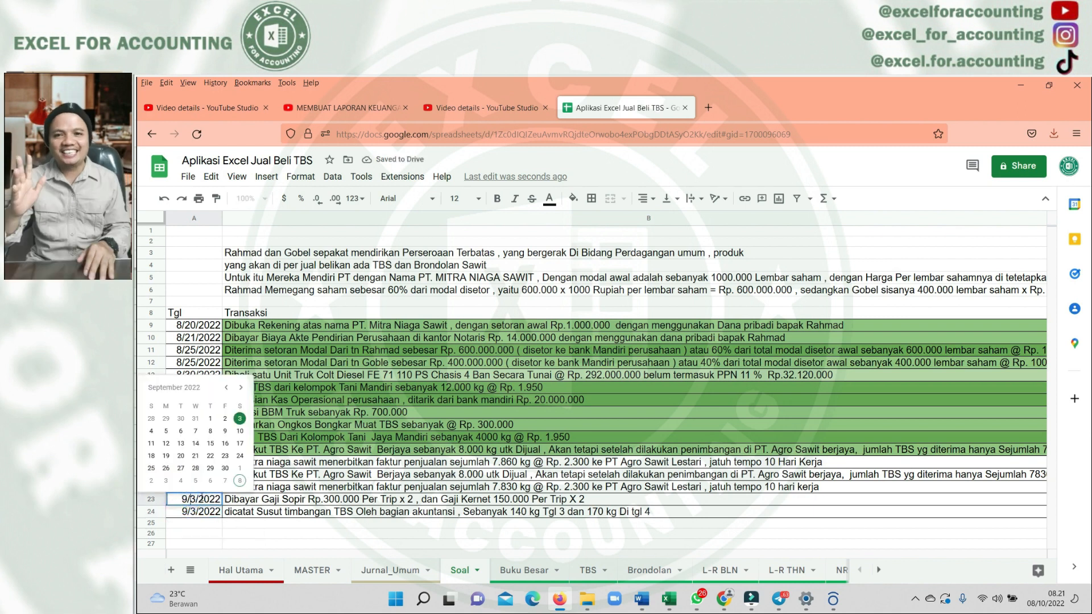
{"action": "key", "text": "BackSpace"}
{"action": "type", "text": "4"}
{"action": "key", "text": "Return"}
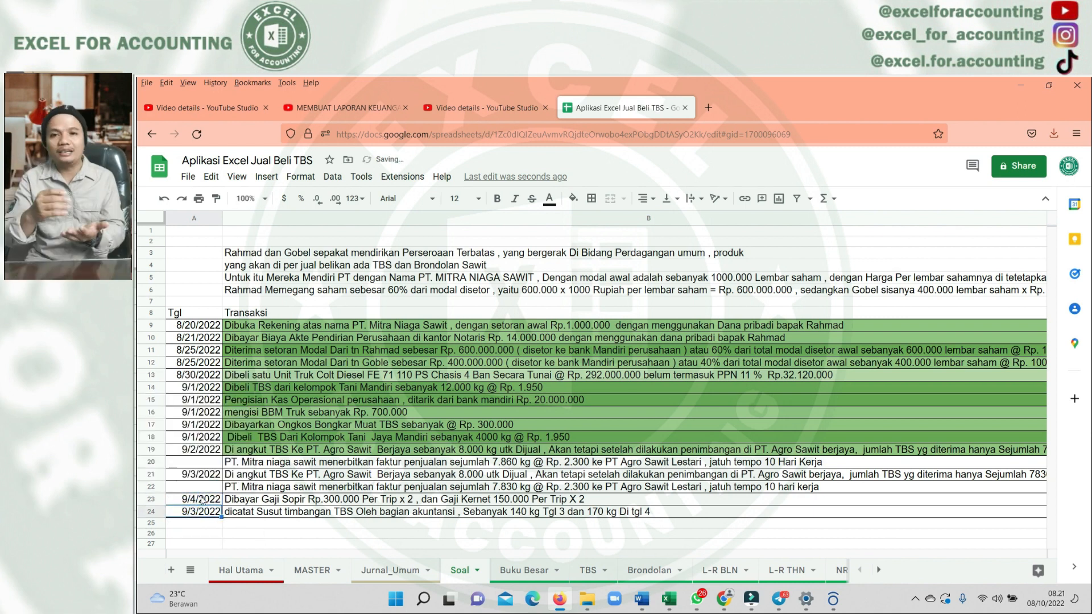
{"action": "key", "text": "ctrl+c"}
{"action": "left_click", "coordinate": [200, 510]}
{"action": "key", "text": "ctrl+v"}
Copy the 9/2/2022 date from Soal into the Tanggal cells of Jurnal_Umum rows 40 to 46
{"action": "left_click", "coordinate": [217, 475]}
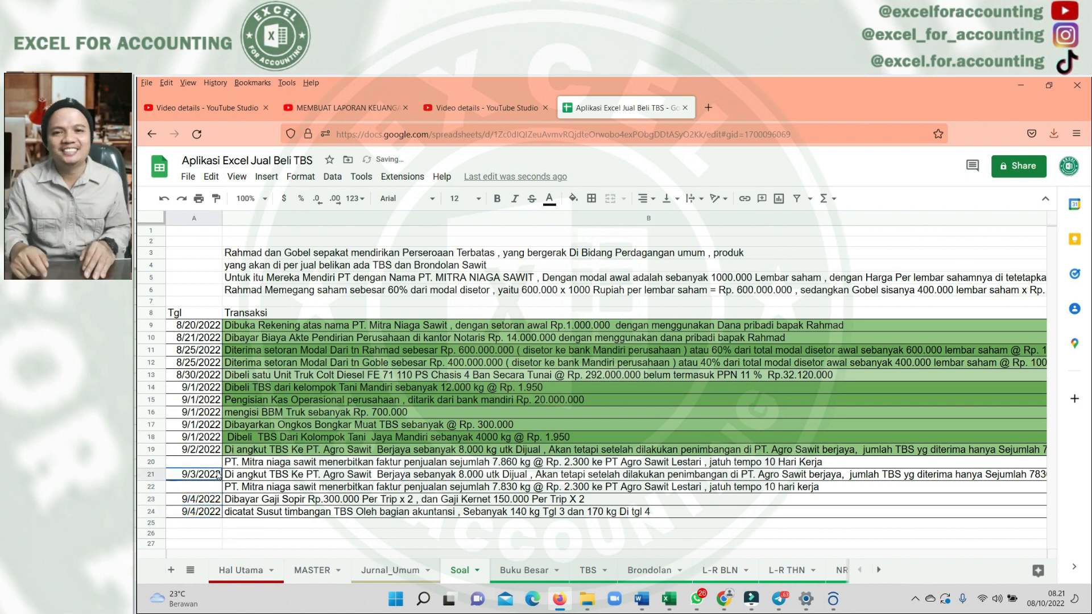
{"action": "key", "text": "ctrl+c"}
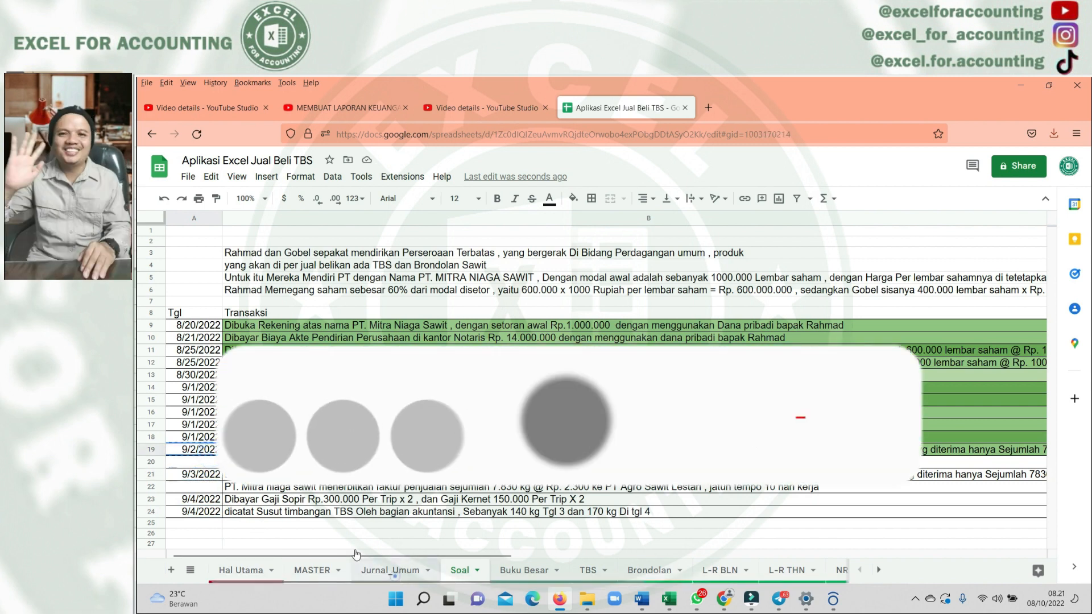
{"action": "left_click", "coordinate": [391, 570]}
{"action": "left_click", "coordinate": [227, 429]}
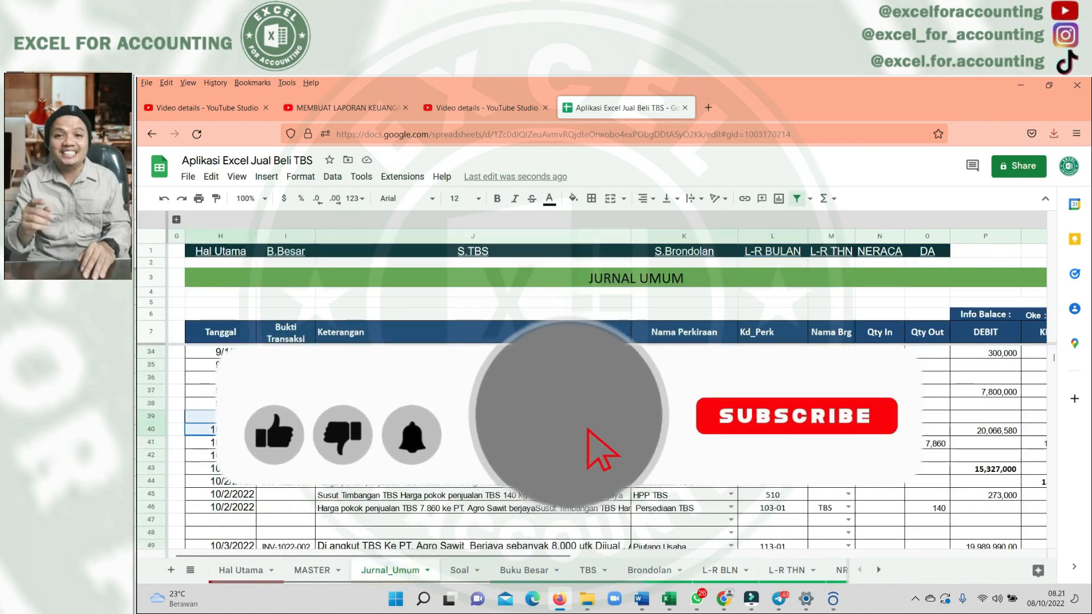
{"action": "left_click_drag", "start_coordinate": [228, 430], "coordinate": [245, 505]}
{"action": "key", "text": "ctrl+v"}
Paste the copied date into row 49 of the journal, the first INV-1022-002 entry, and change it to 9/3/2022
{"action": "scroll", "coordinate": [245, 505], "scroll_direction": "down", "scroll_amount": 3}
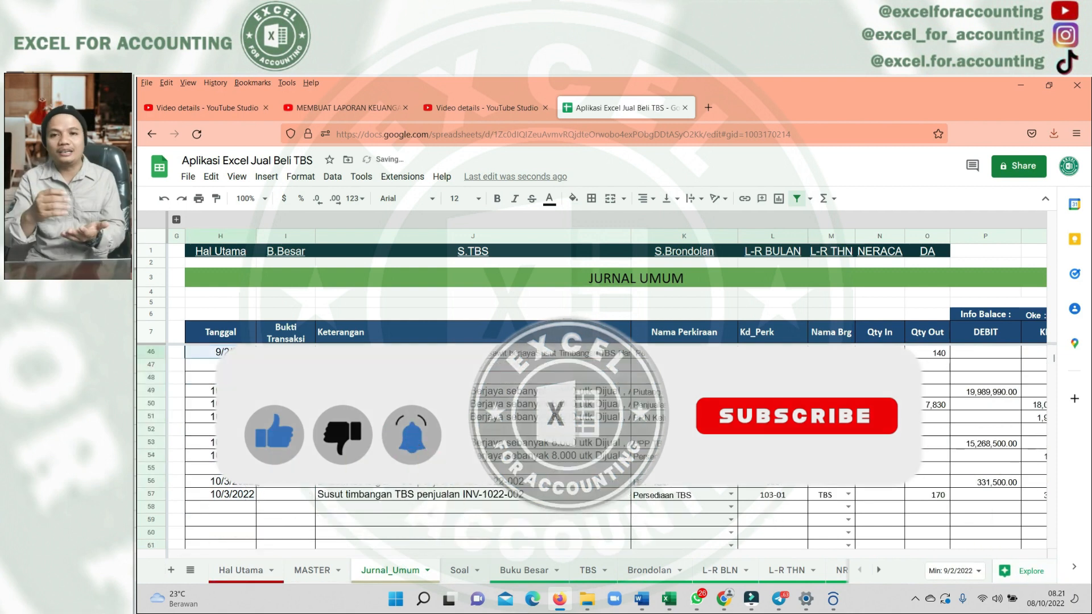
{"action": "scroll", "coordinate": [229, 471], "scroll_direction": "up", "scroll_amount": 2}
{"action": "left_click", "coordinate": [229, 469]}
{"action": "key", "text": "ctrl+v"}
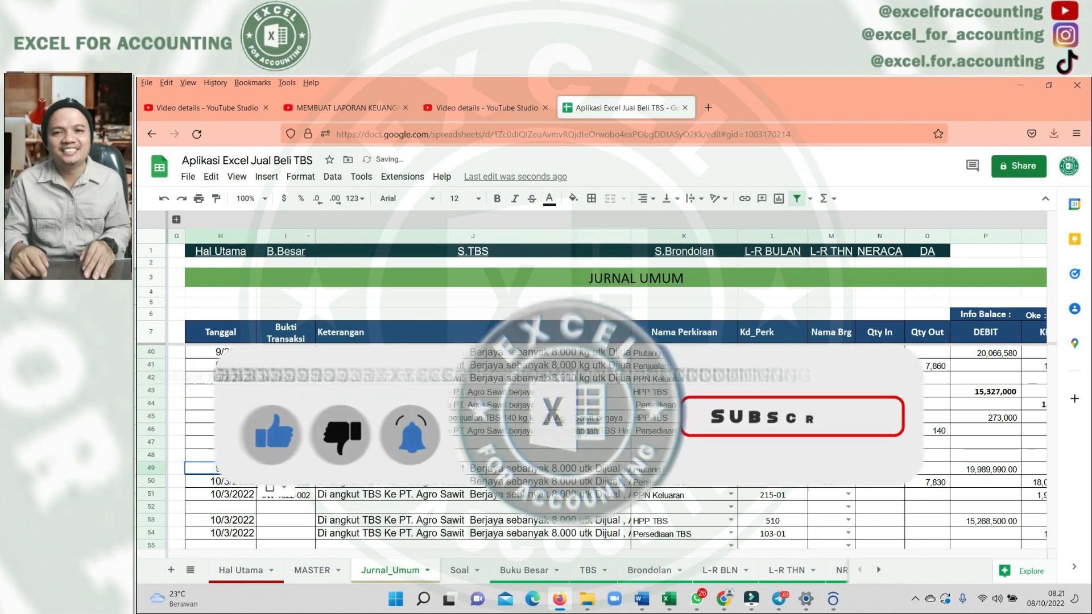
{"action": "double_click", "coordinate": [227, 467]}
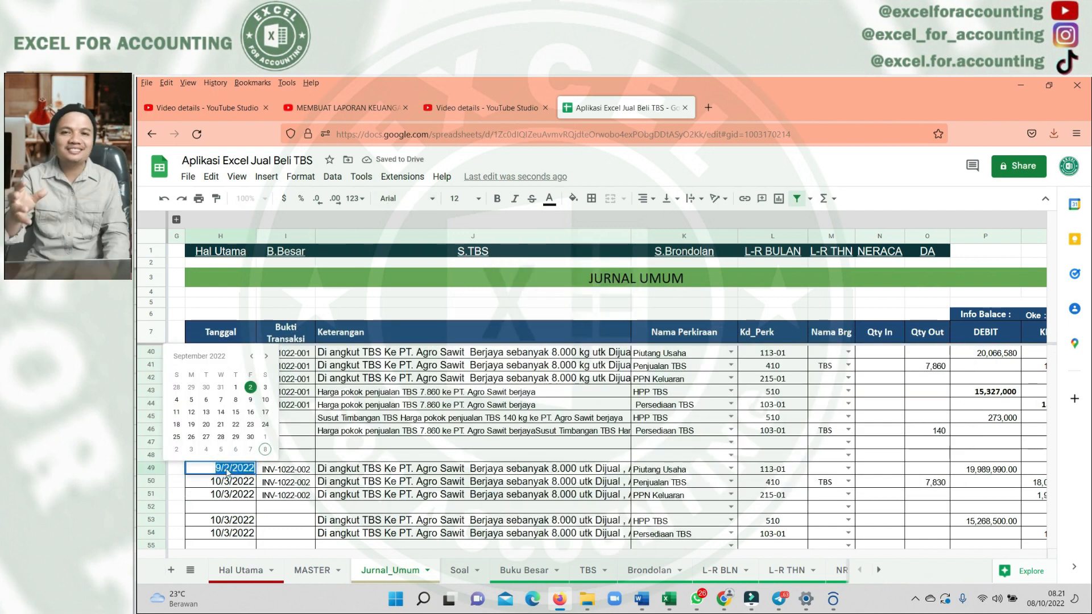
{"action": "left_click", "coordinate": [229, 467]}
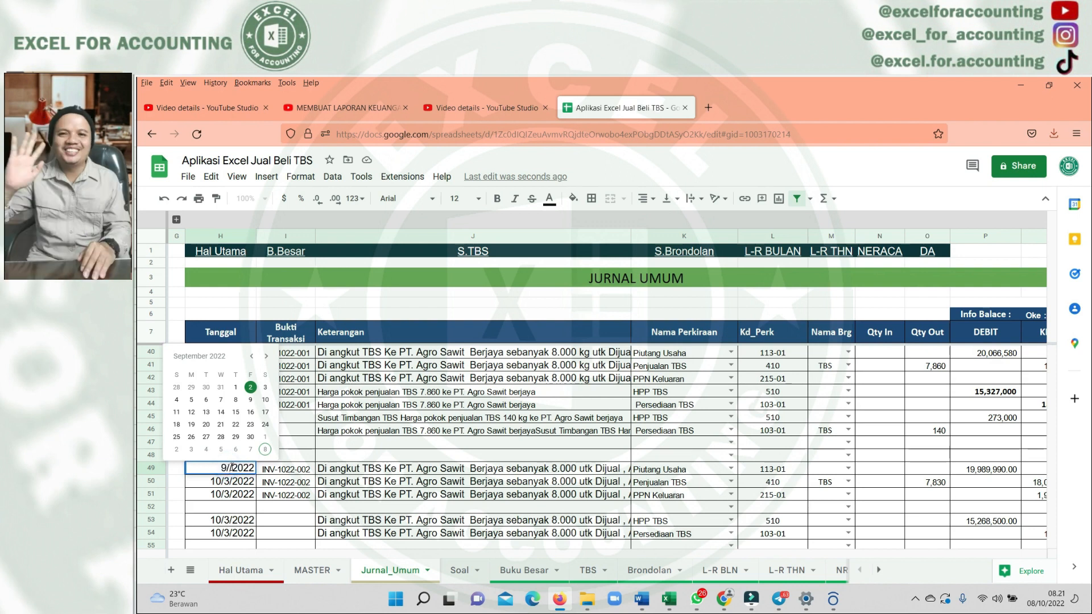
{"action": "type", "text": "3"}
{"action": "key", "text": "Return"}
Copy the 9/3/2022 date from row 49 to journal rows 50, 51, 53, 54, 56 and 57
{"action": "left_click", "coordinate": [241, 469]}
{"action": "key", "text": "ctrl+c"}
{"action": "left_click", "coordinate": [230, 482]}
{"action": "key", "text": "ctrl+v"}
{"action": "key", "text": "ctrl+v"}
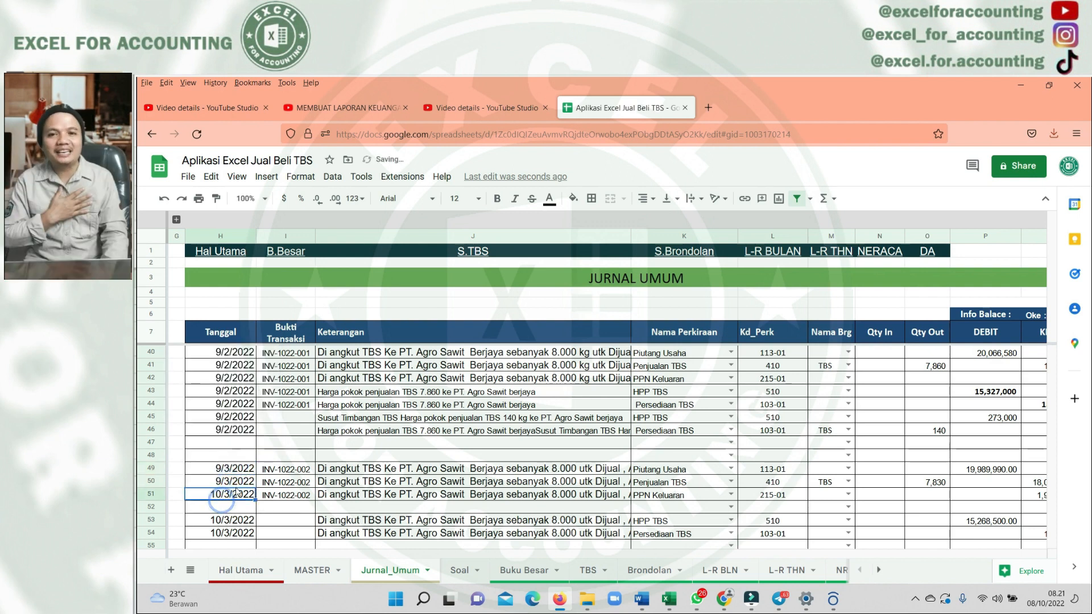
{"action": "scroll", "coordinate": [228, 478], "scroll_direction": "down", "scroll_amount": 2}
{"action": "left_click", "coordinate": [232, 457], "text": "shift"}
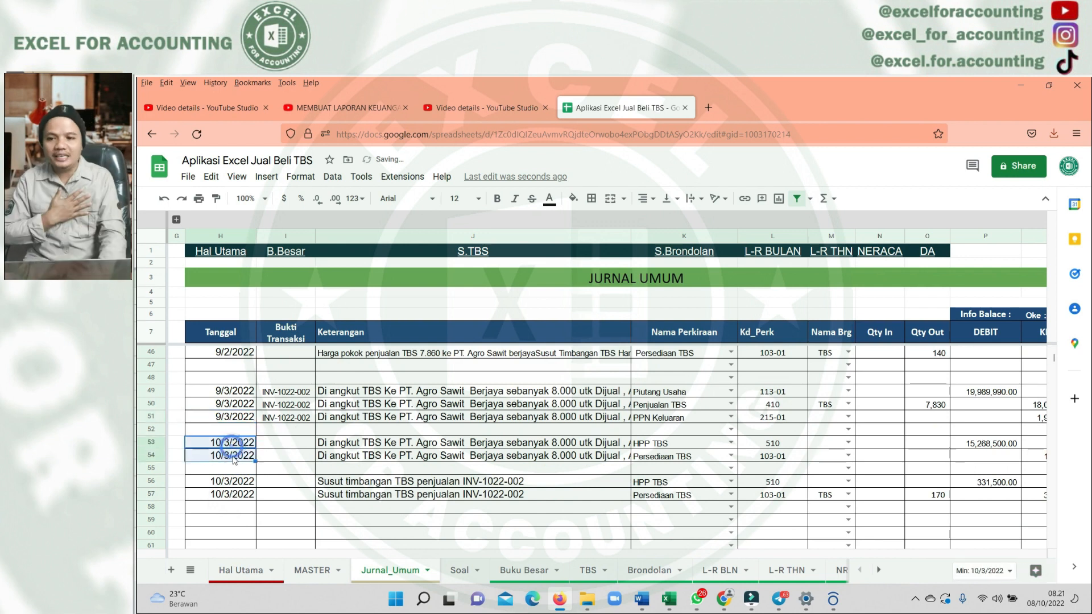
{"action": "key", "text": "ctrl+v"}
{"action": "left_click", "coordinate": [231, 493], "text": "shift"}
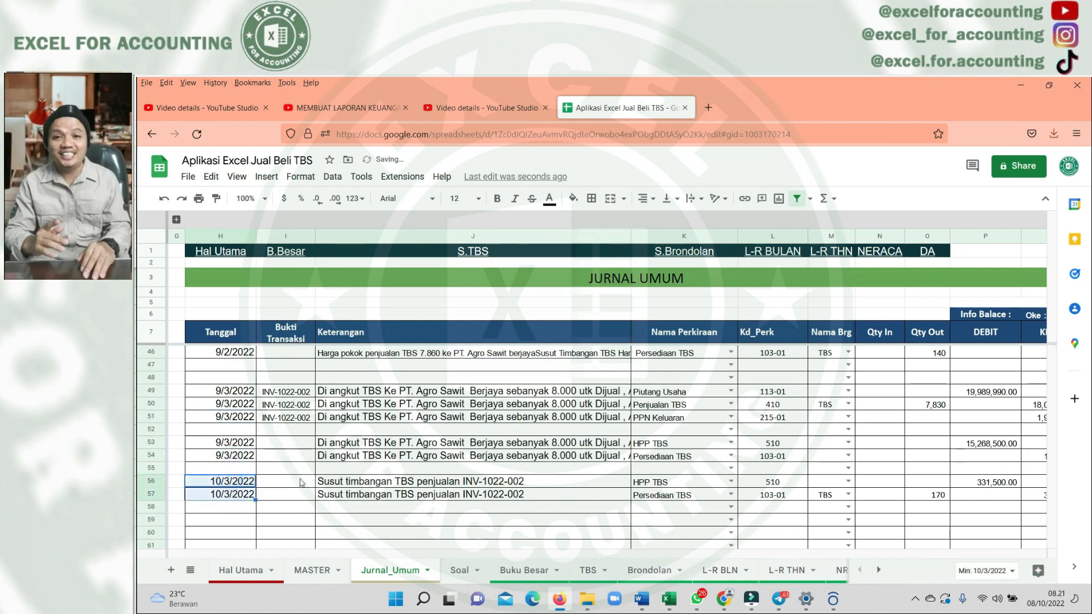
{"action": "key", "text": "ctrl+v"}
{"action": "left_click", "coordinate": [442, 484]}
Follow the journal's L-R BULAN link and review the sales, cost of goods and expenses in the September profit and loss report
{"action": "scroll", "coordinate": [442, 483], "scroll_direction": "up", "scroll_amount": 5}
{"action": "scroll", "coordinate": [443, 483], "scroll_direction": "down", "scroll_amount": 1}
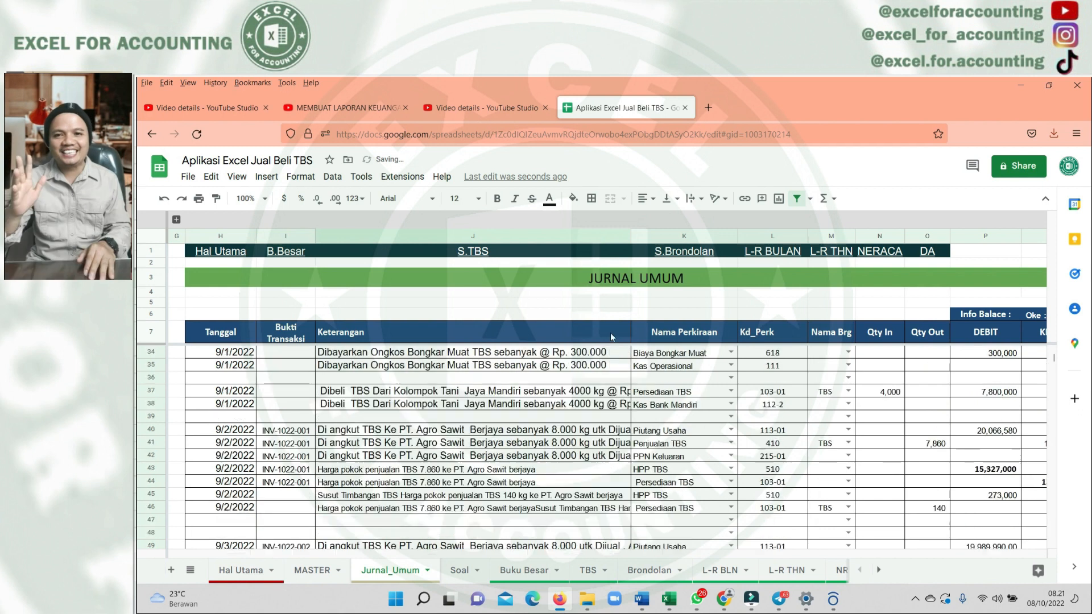
{"action": "left_click", "coordinate": [766, 256]}
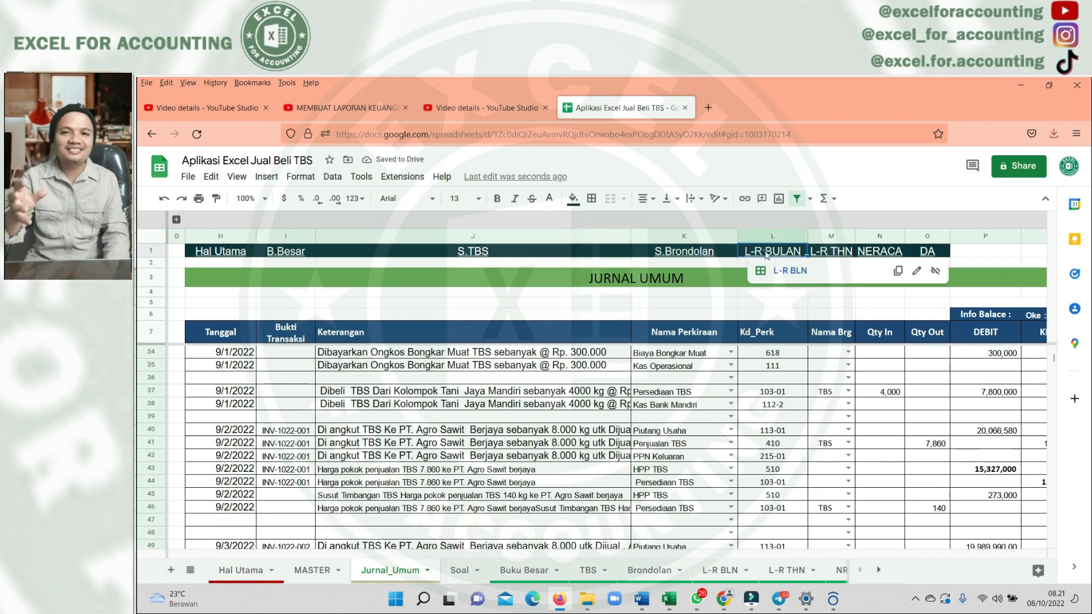
{"action": "left_click", "coordinate": [783, 272]}
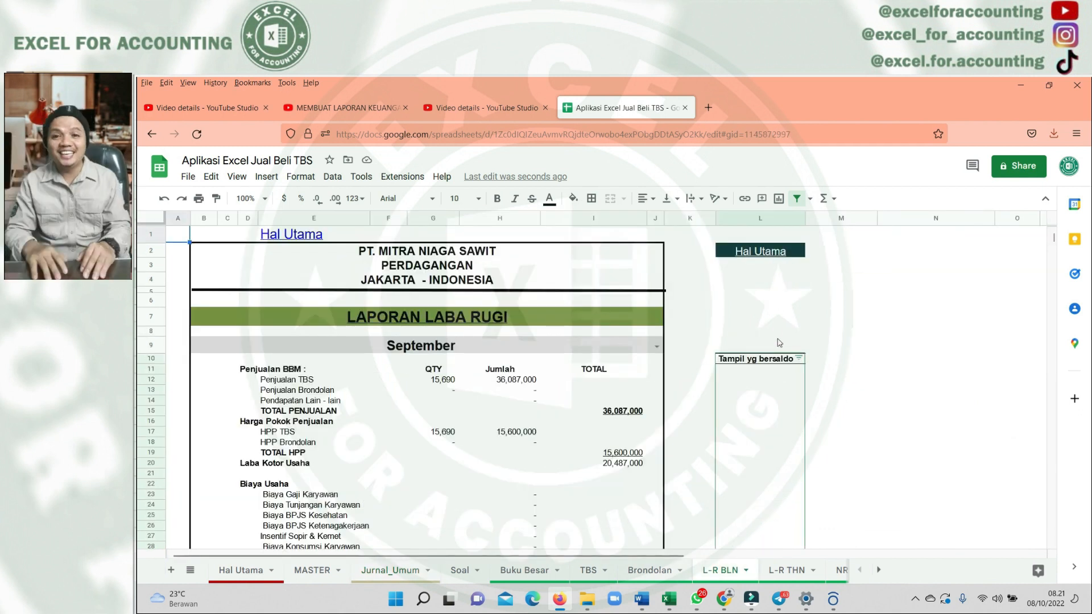
{"action": "scroll", "coordinate": [764, 419], "scroll_direction": "down", "scroll_amount": 10}
{"action": "scroll", "coordinate": [764, 418], "scroll_direction": "up", "scroll_amount": 15}
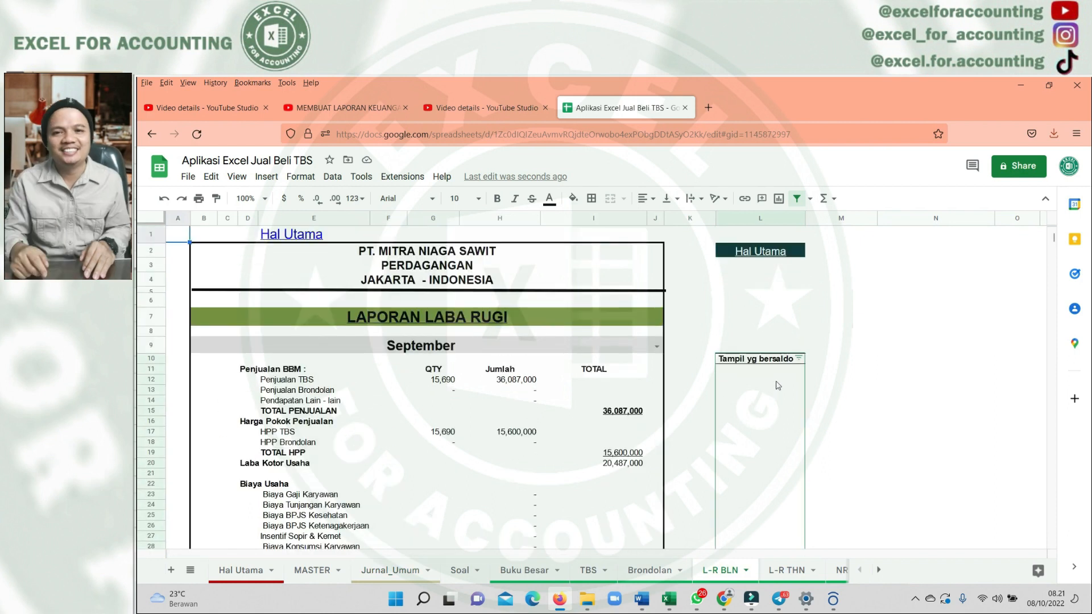
{"action": "scroll", "coordinate": [700, 392], "scroll_direction": "down", "scroll_amount": 3}
{"action": "scroll", "coordinate": [700, 390], "scroll_direction": "up", "scroll_amount": 3}
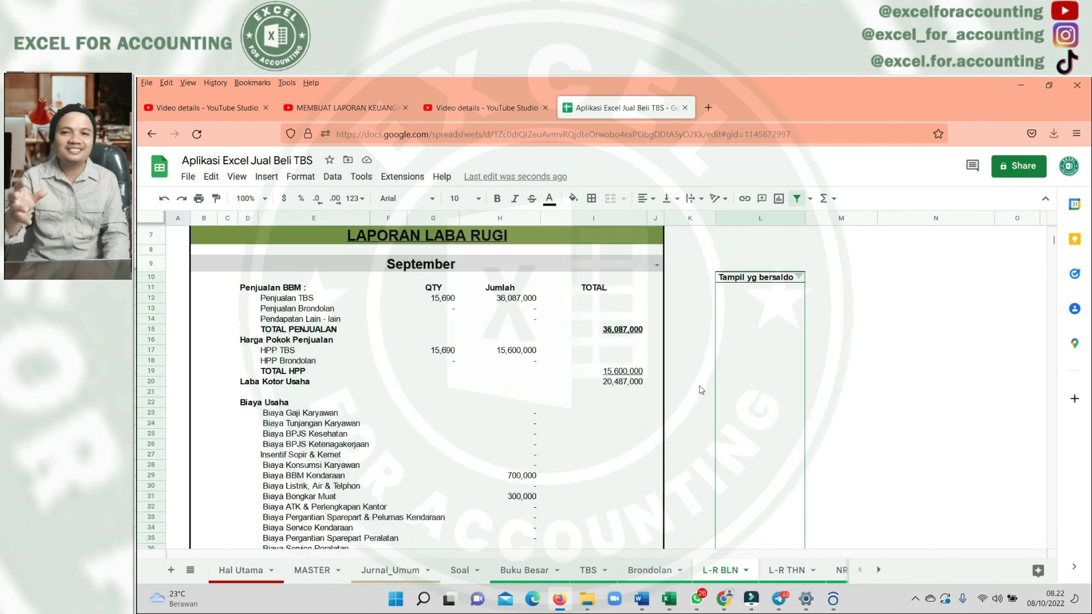
{"action": "scroll", "coordinate": [701, 390], "scroll_direction": "down", "scroll_amount": 5}
{"action": "scroll", "coordinate": [701, 390], "scroll_direction": "up", "scroll_amount": 5}
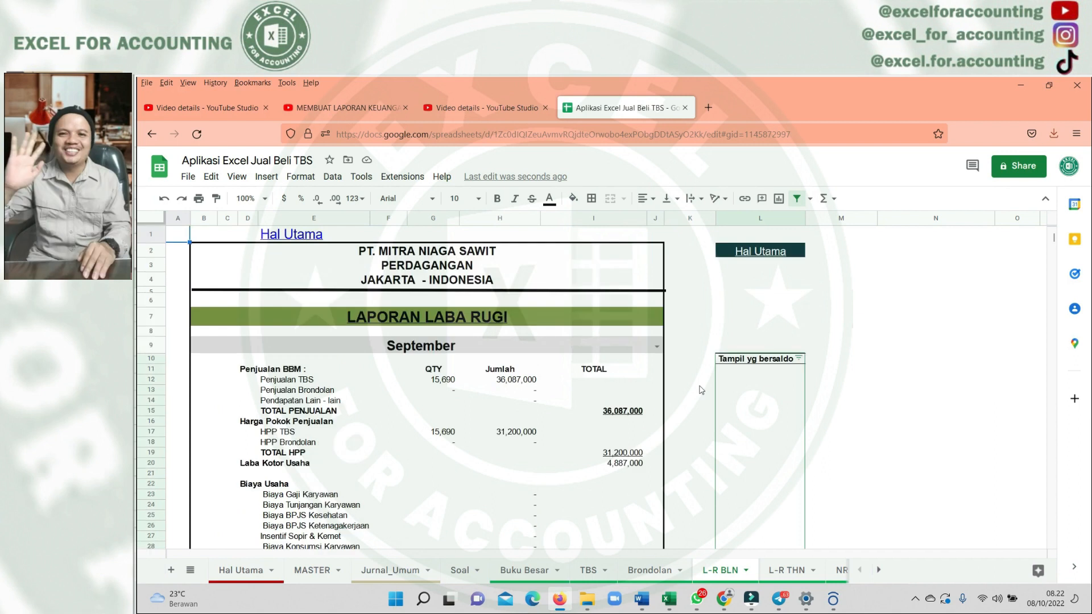
Bookmark the spreadsheet page as "Aplikasi Excel Jual Beli TBS - Google Sheets" in Other Bookmarks
{"action": "left_click", "coordinate": [938, 134]}
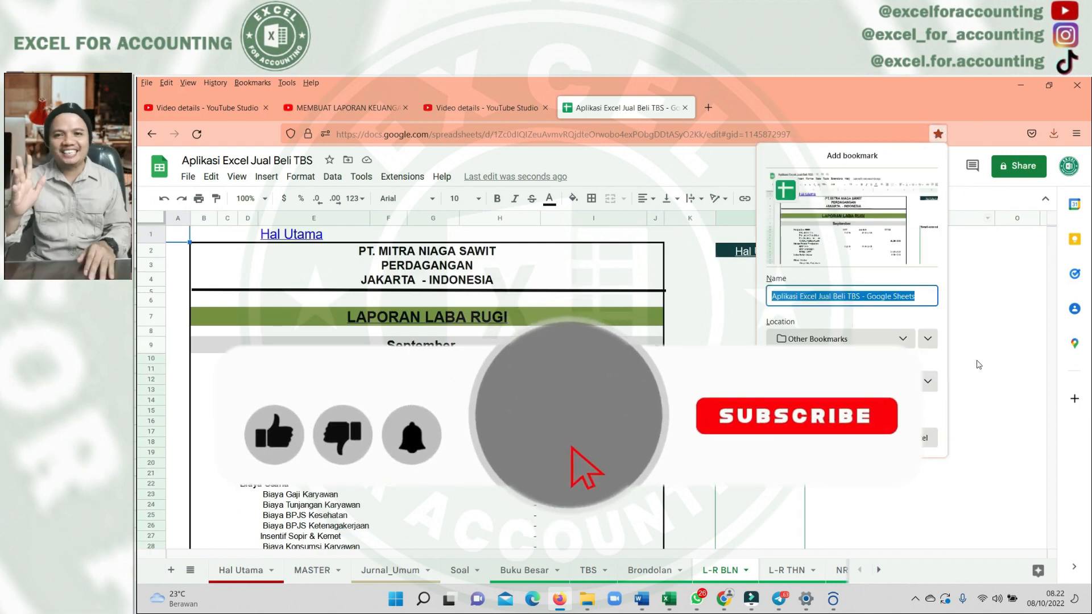
{"action": "left_click", "coordinate": [978, 340]}
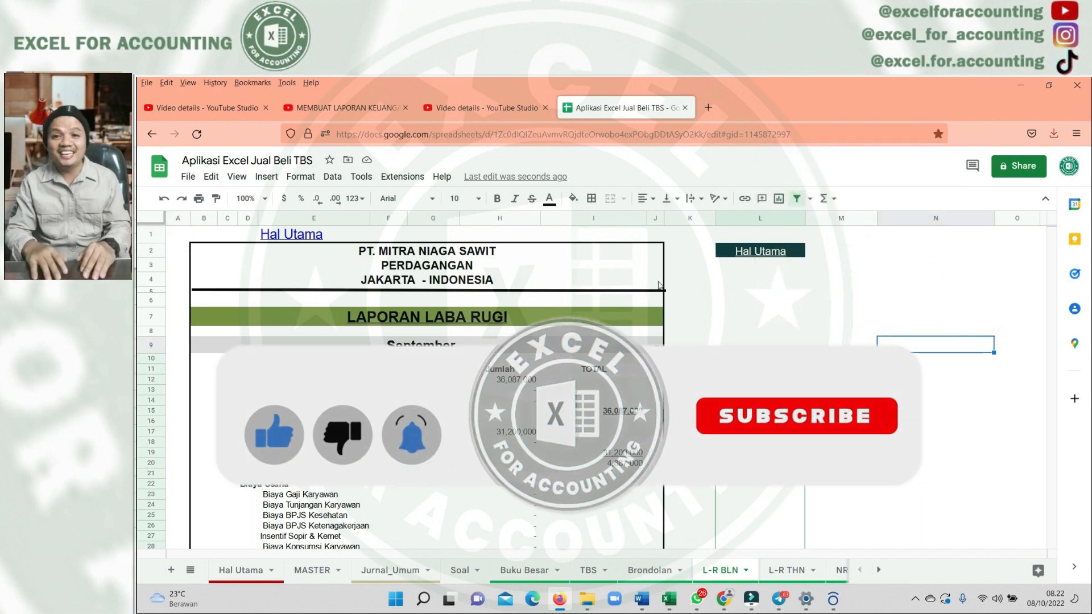
Check the net operating profit after tax in the last line of the September profit and loss report
{"action": "scroll", "coordinate": [631, 408], "scroll_direction": "down", "scroll_amount": 10}
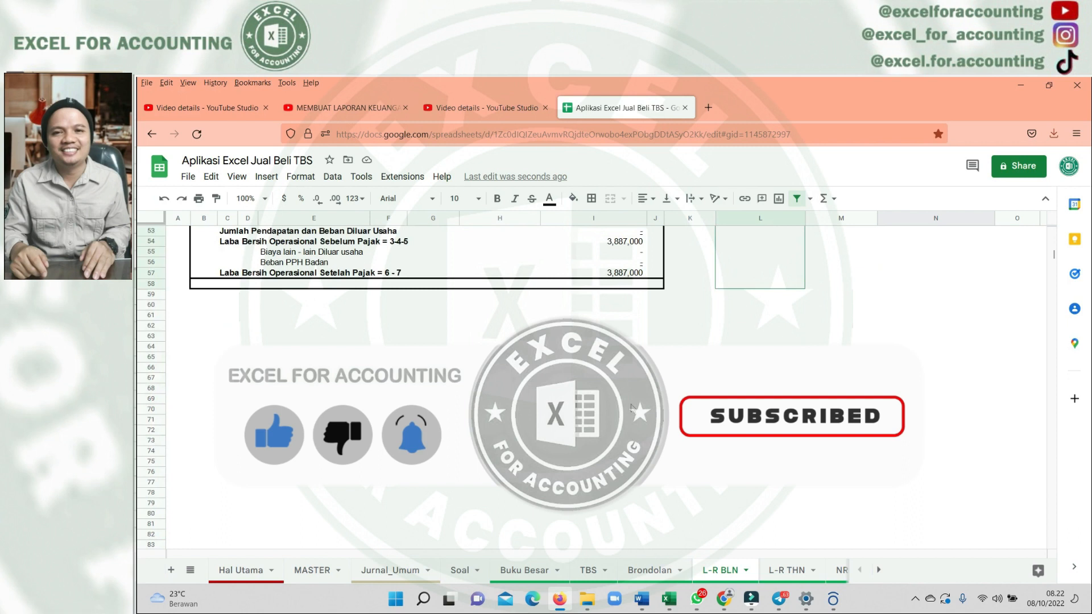
{"action": "scroll", "coordinate": [632, 407], "scroll_direction": "up", "scroll_amount": 3}
{"action": "left_click", "coordinate": [634, 358]}
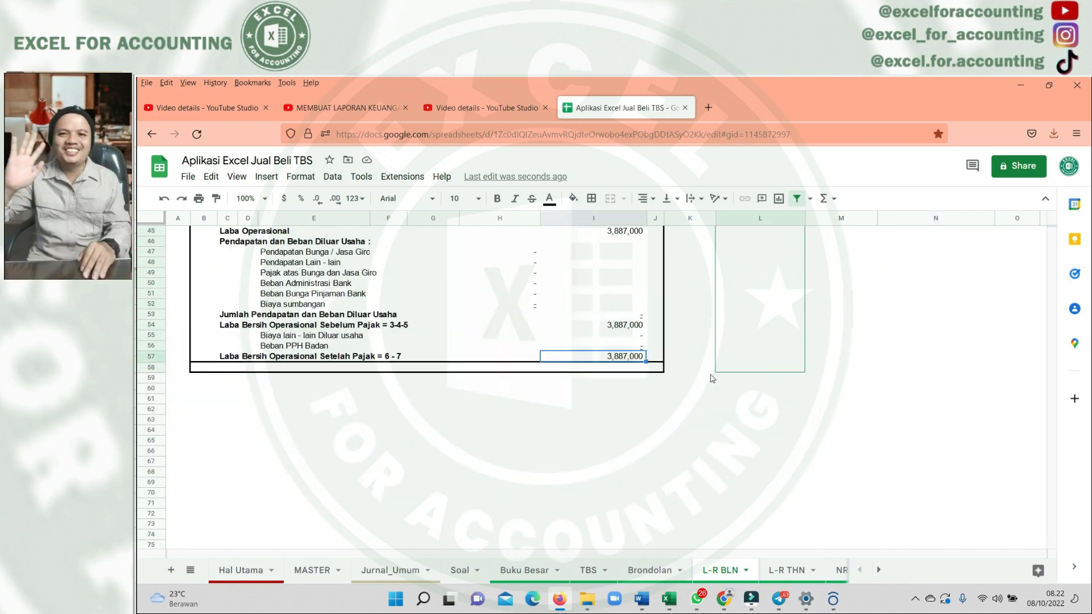
Filter the September profit and loss report's Tampil yg bersaldo column to exclude the "-" value, leaving only lines with balances
{"action": "scroll", "coordinate": [711, 378], "scroll_direction": "up", "scroll_amount": 10}
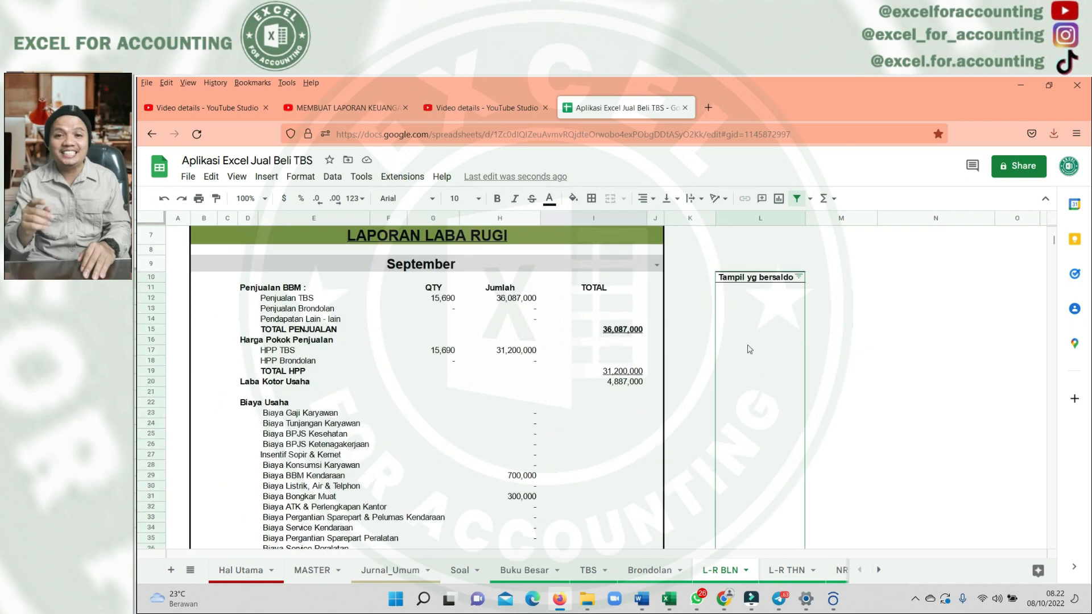
{"action": "left_click", "coordinate": [799, 359]}
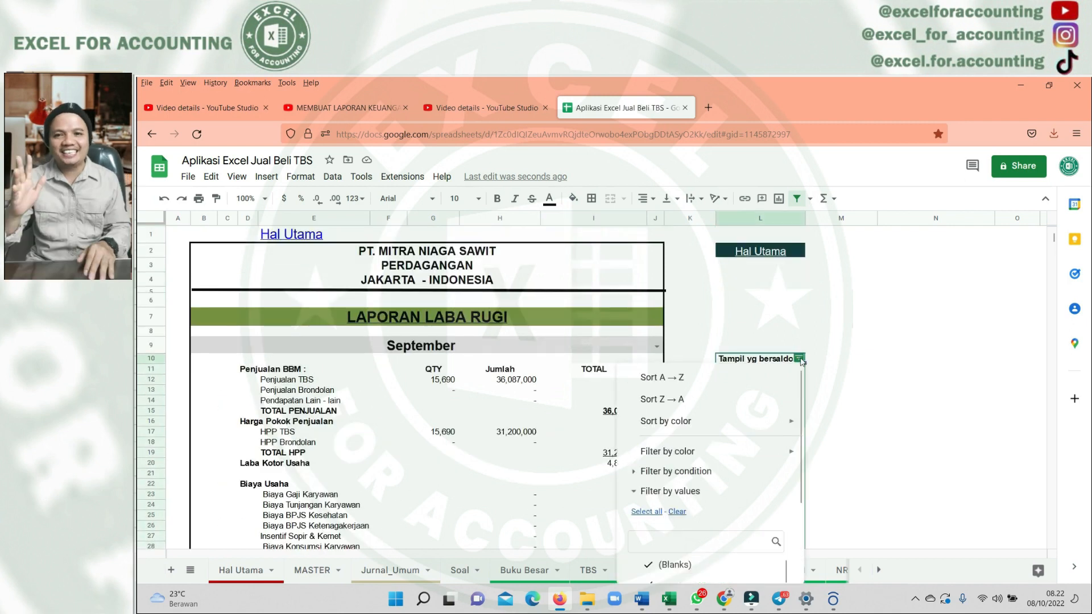
{"action": "scroll", "coordinate": [705, 483], "scroll_direction": "down", "scroll_amount": 3}
{"action": "left_click", "coordinate": [657, 487]}
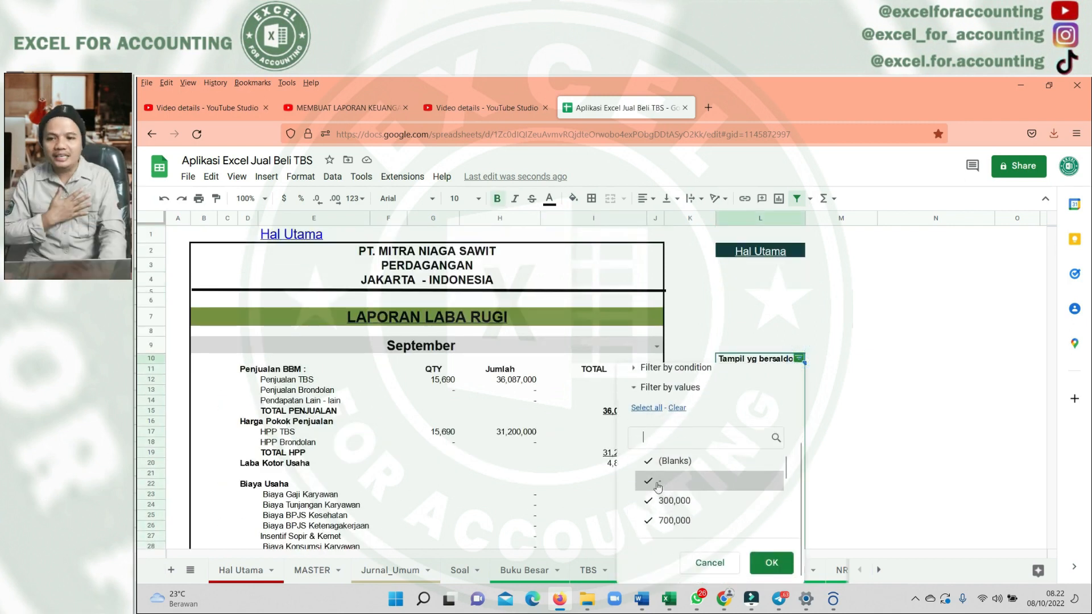
{"action": "left_click", "coordinate": [770, 563]}
{"action": "left_click", "coordinate": [520, 528]}
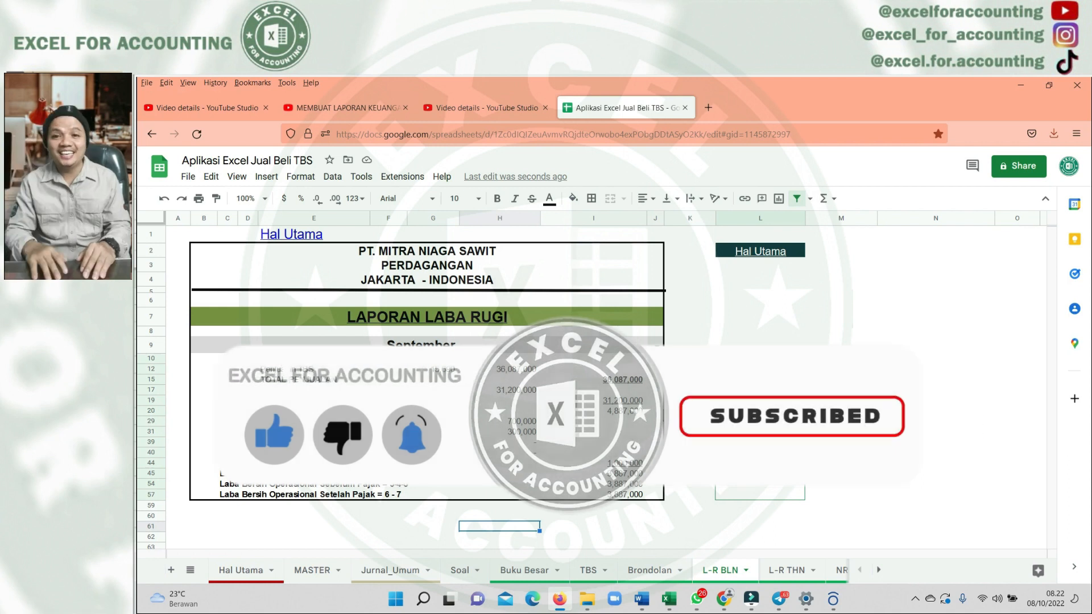
{"action": "left_click", "coordinate": [441, 390]}
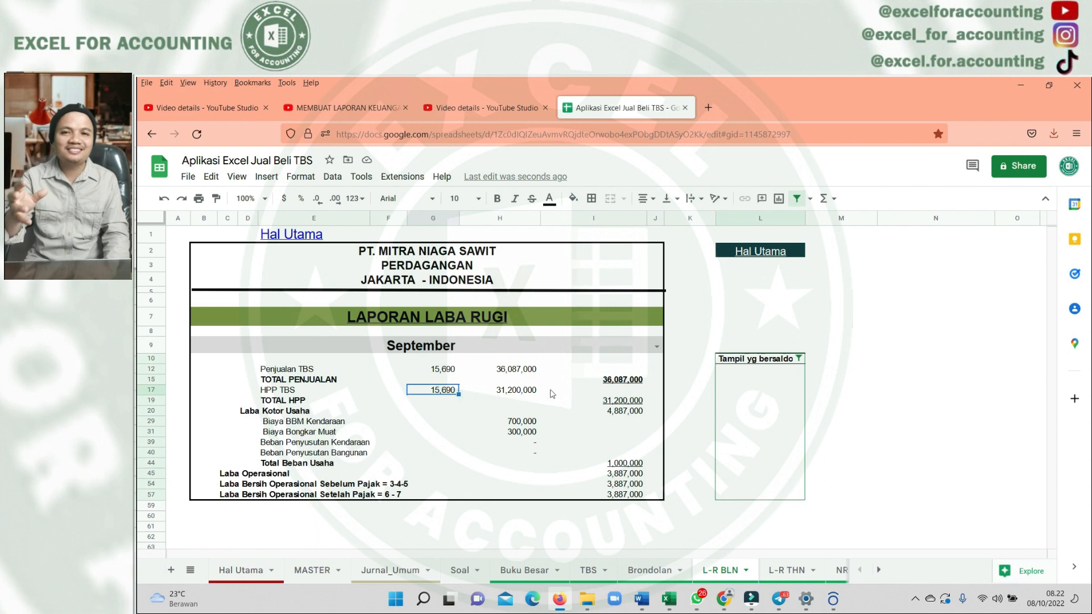
Reselect all values in the Tampil yg bersaldo filter and look over the full profit and loss report
{"action": "left_click", "coordinate": [798, 359]}
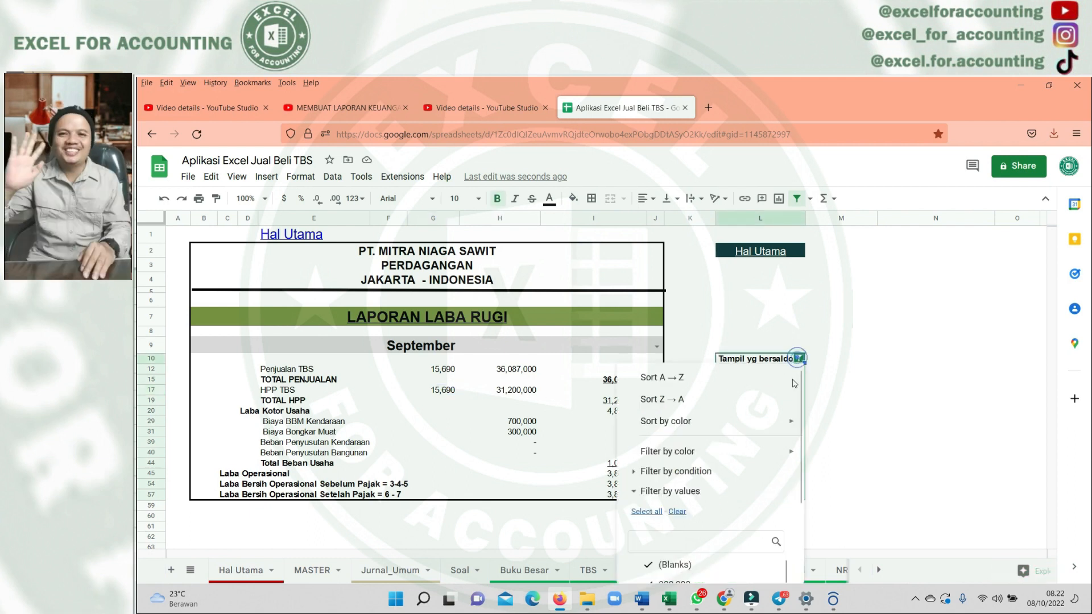
{"action": "scroll", "coordinate": [684, 455], "scroll_direction": "down", "scroll_amount": 3}
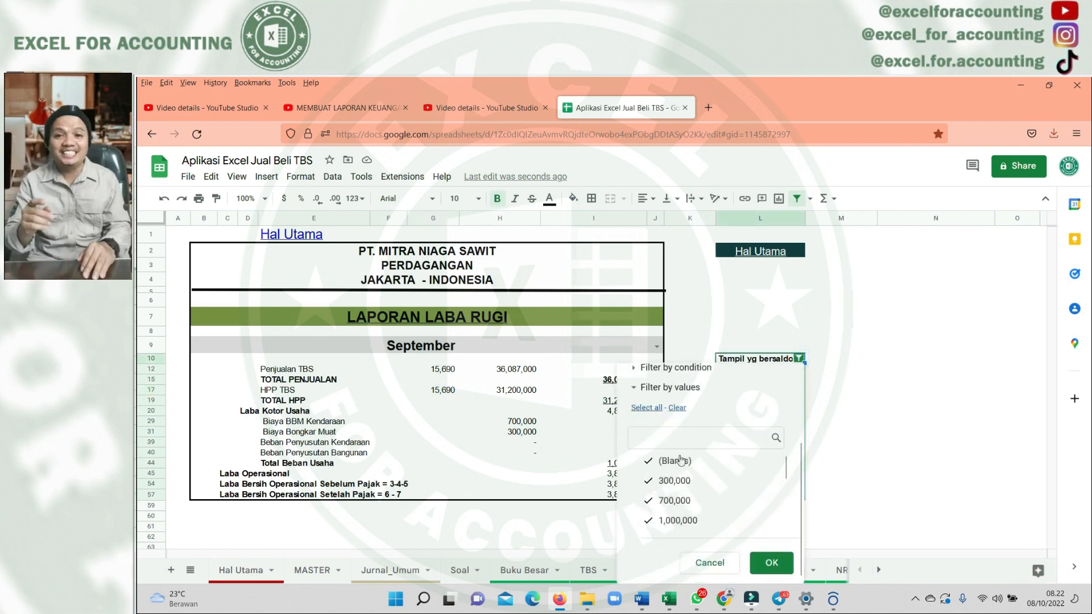
{"action": "left_click_drag", "start_coordinate": [784, 460], "coordinate": [784, 512]}
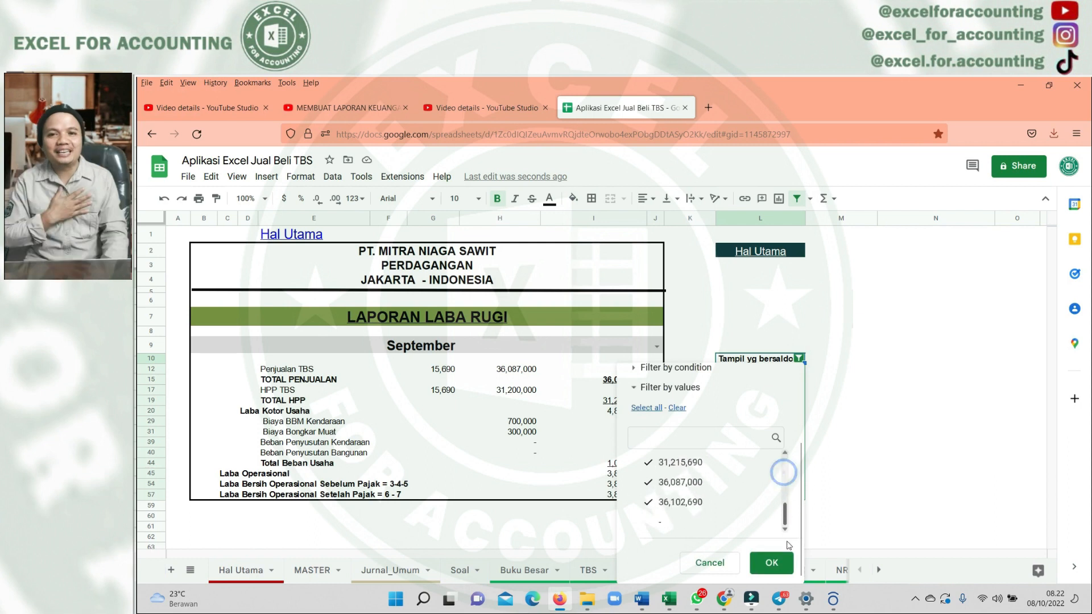
{"action": "left_click", "coordinate": [771, 562]}
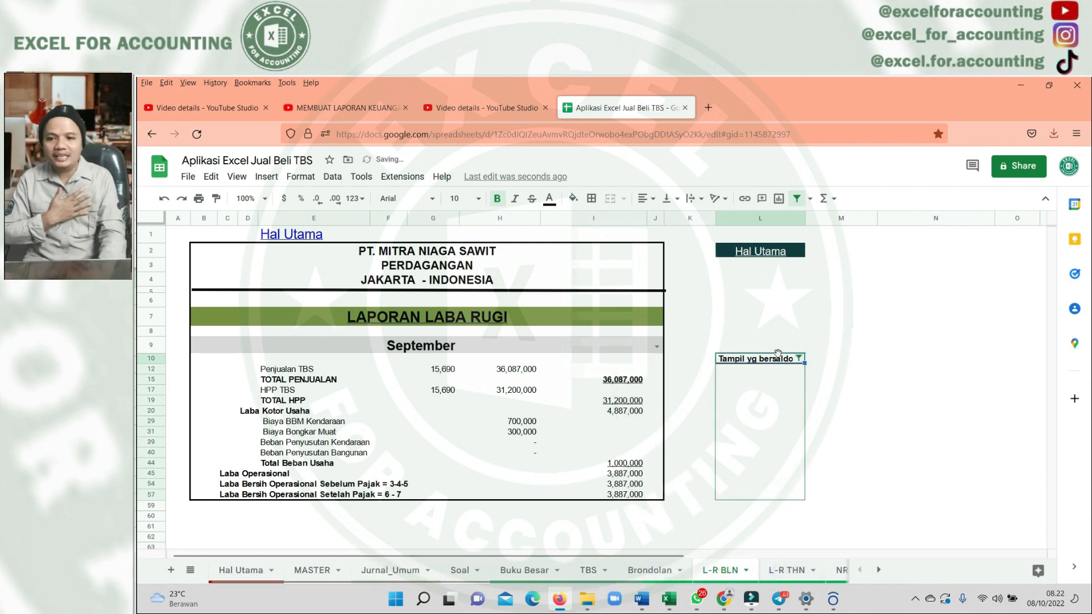
{"action": "left_click", "coordinate": [799, 358]}
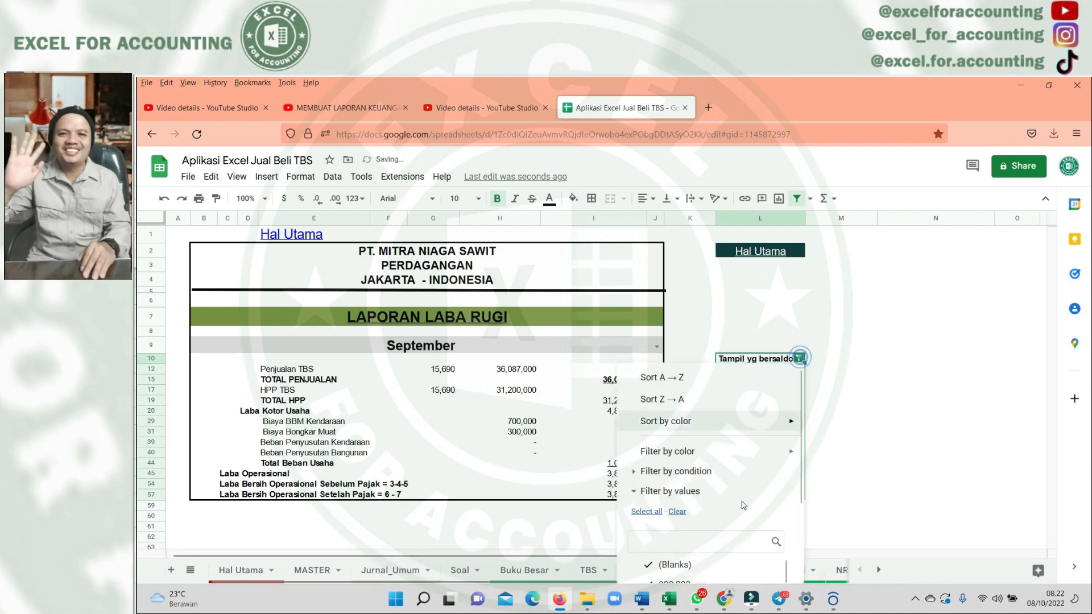
{"action": "left_click", "coordinate": [650, 512]}
{"action": "left_click", "coordinate": [649, 512]}
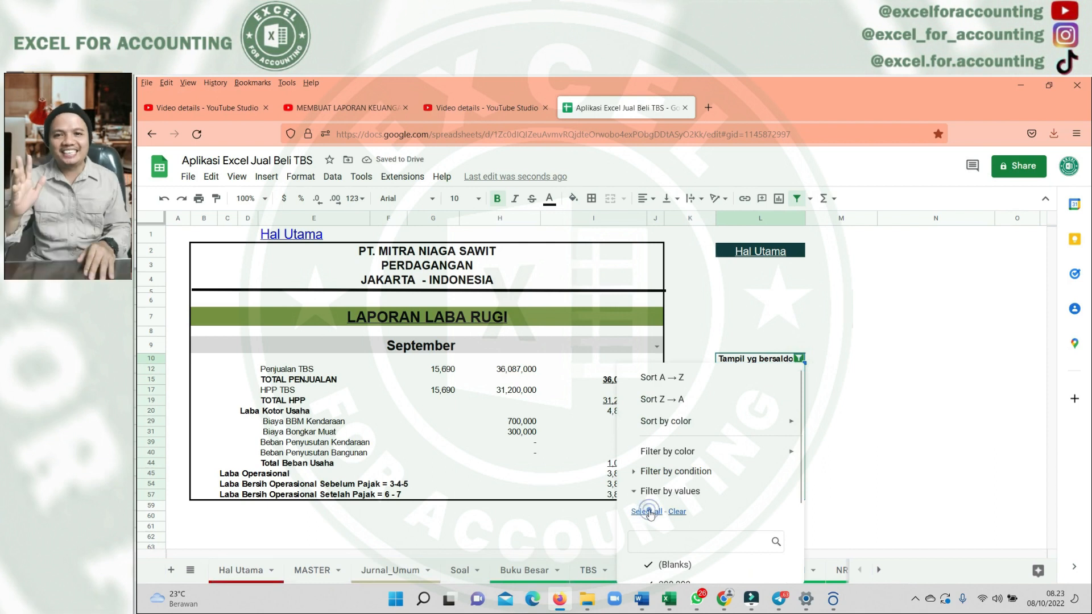
{"action": "scroll", "coordinate": [746, 405], "scroll_direction": "down", "scroll_amount": 2}
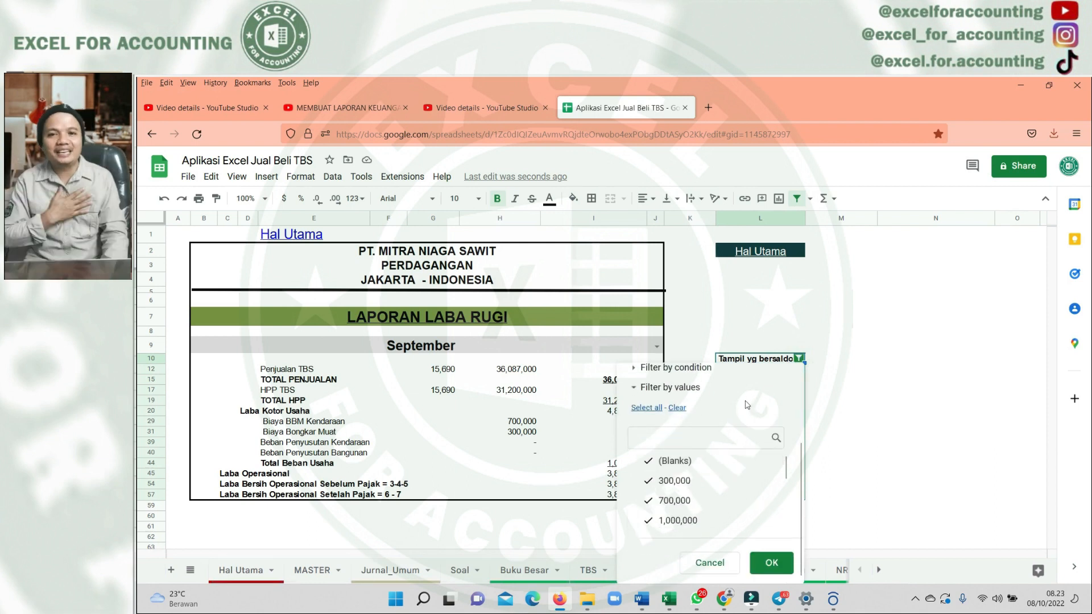
{"action": "left_click", "coordinate": [770, 556]}
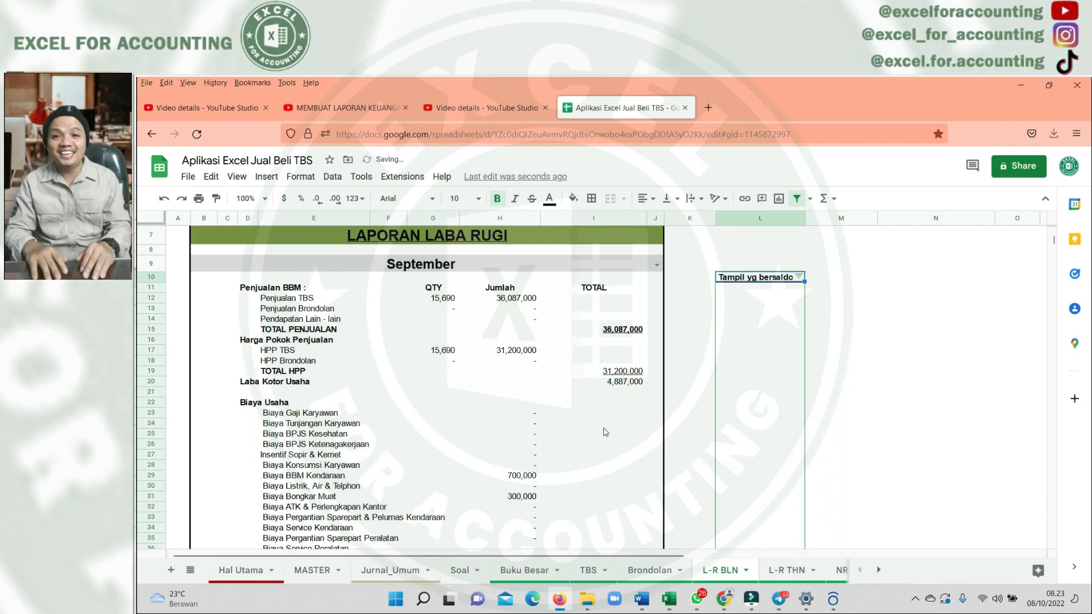
{"action": "scroll", "coordinate": [498, 487], "scroll_direction": "down", "scroll_amount": 5}
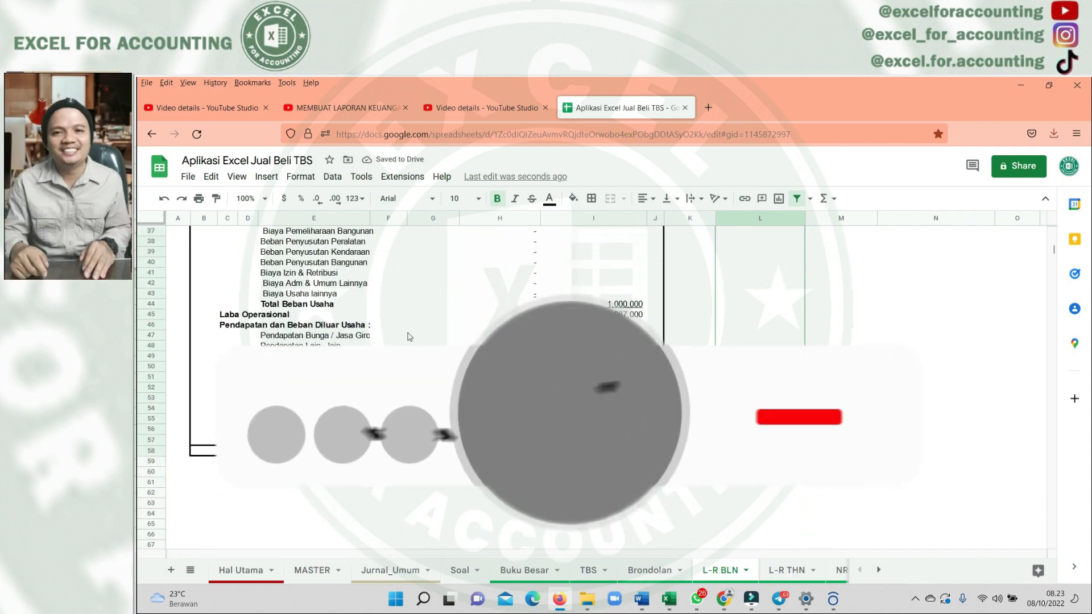
{"action": "scroll", "coordinate": [443, 312], "scroll_direction": "up", "scroll_amount": 6}
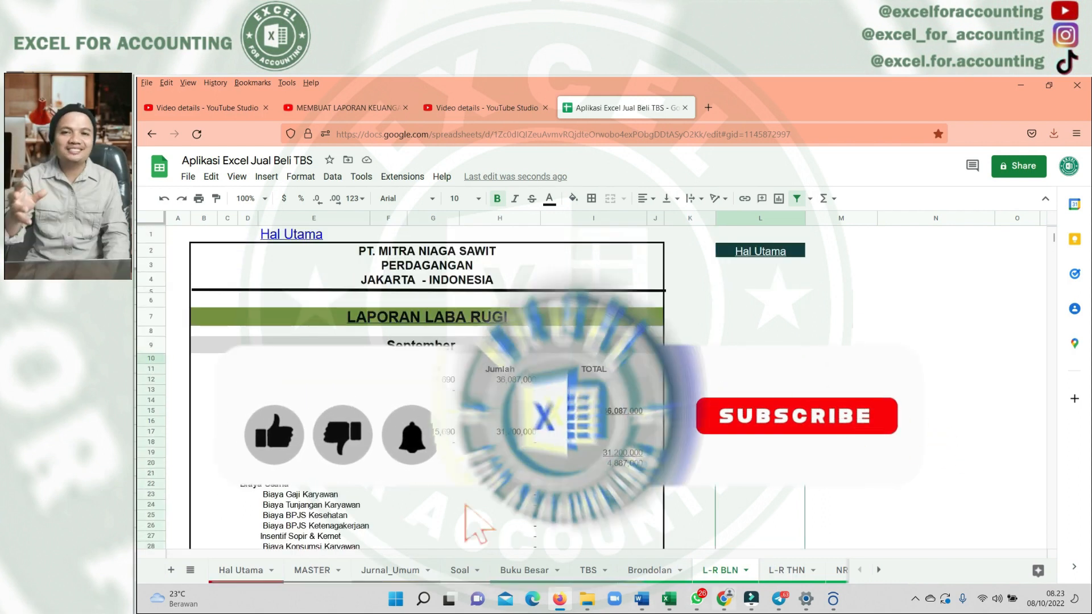
Follow the general journal's B.Besar link to the Buku Besar ledger and inspect the Kas Bank Mandiri entries
{"action": "left_click", "coordinate": [390, 572]}
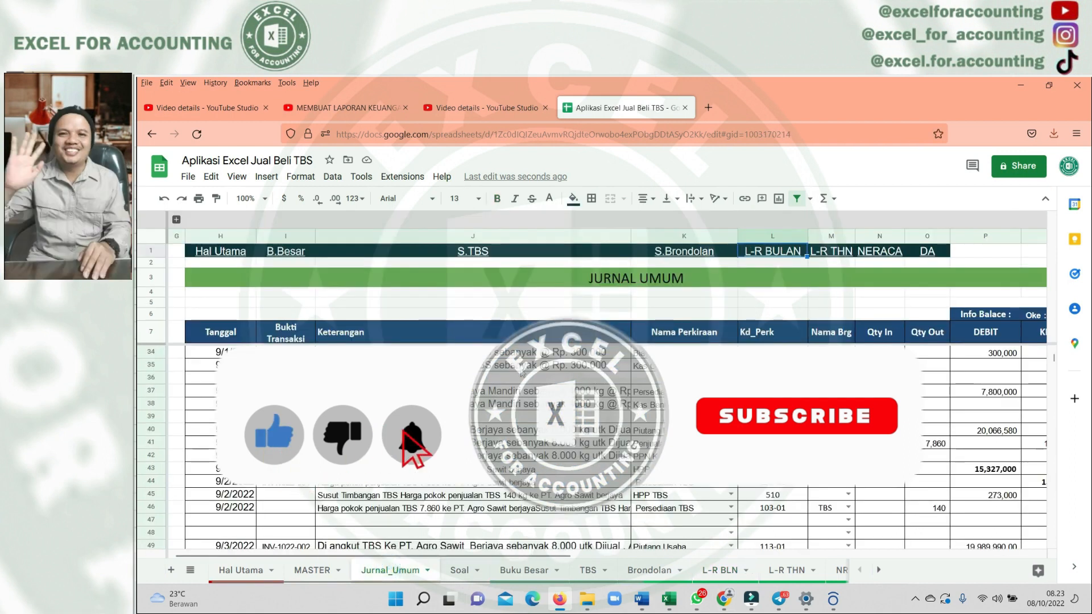
{"action": "left_click", "coordinate": [283, 254]}
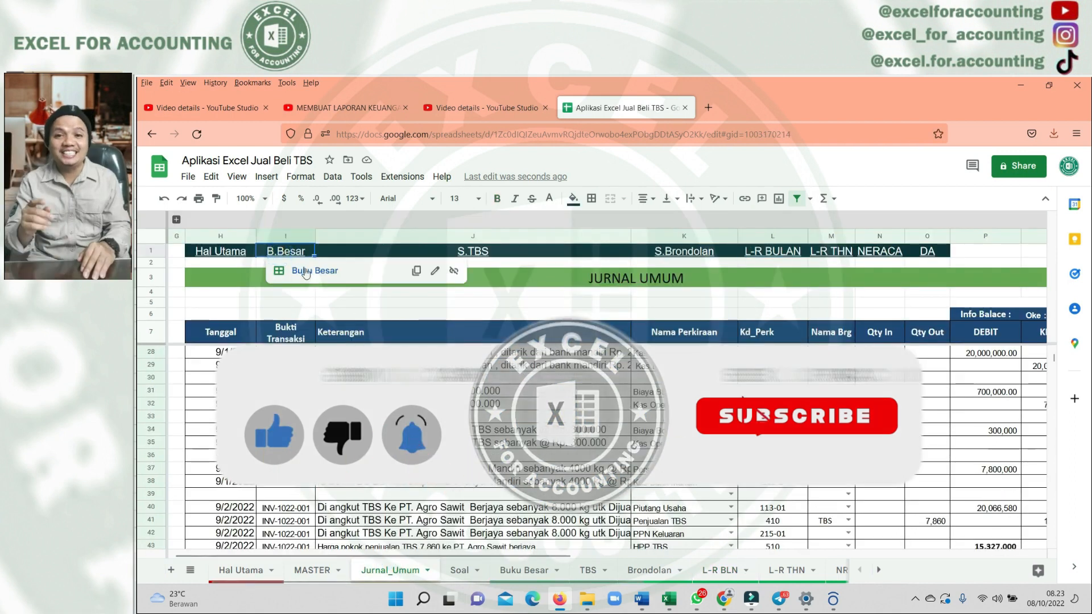
{"action": "left_click", "coordinate": [305, 271]}
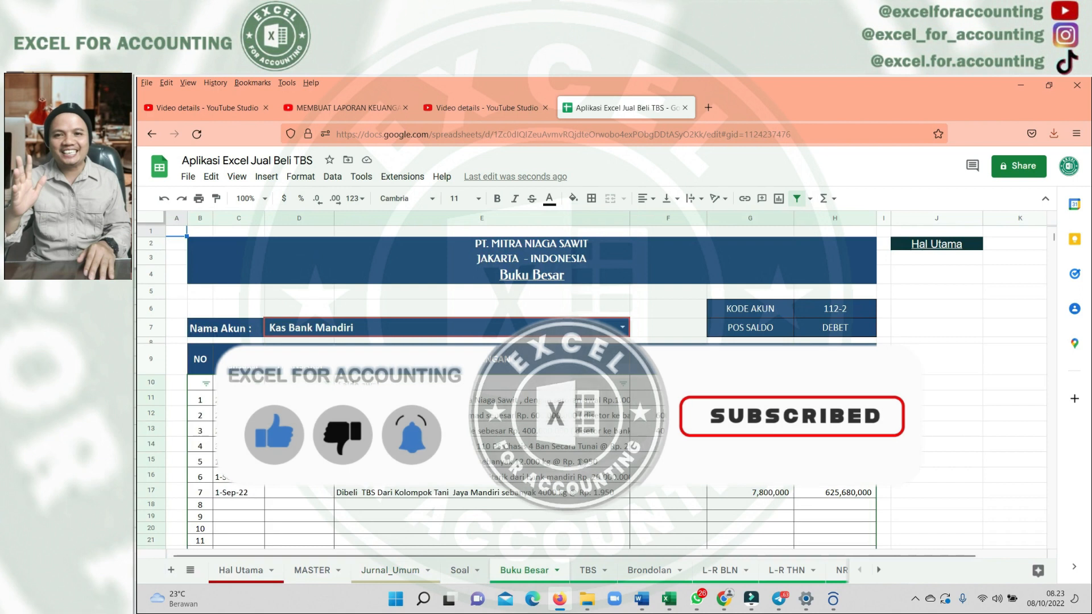
{"action": "left_click", "coordinate": [580, 459]}
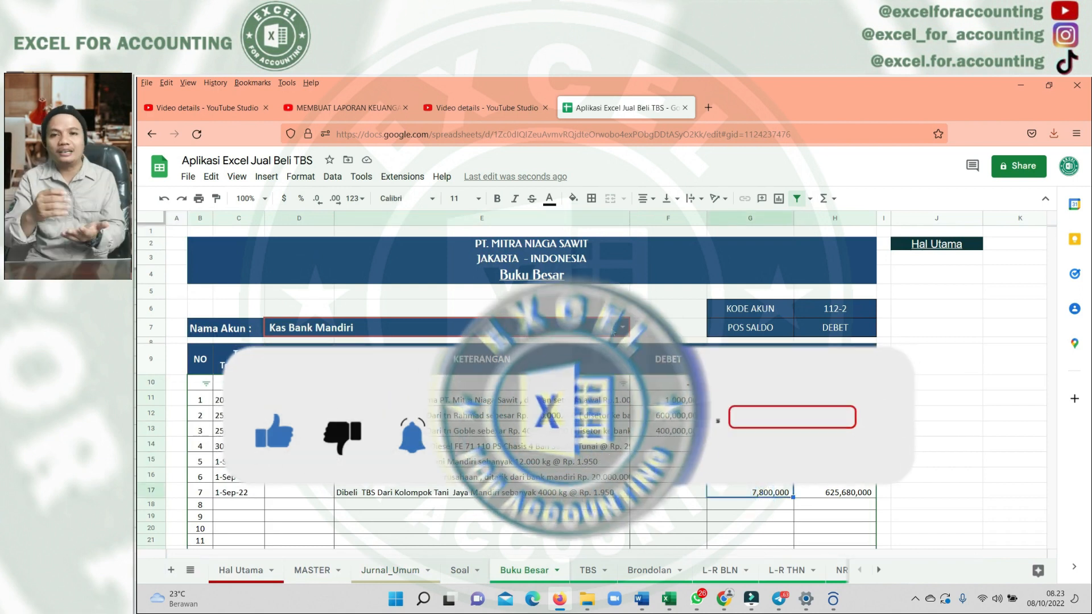
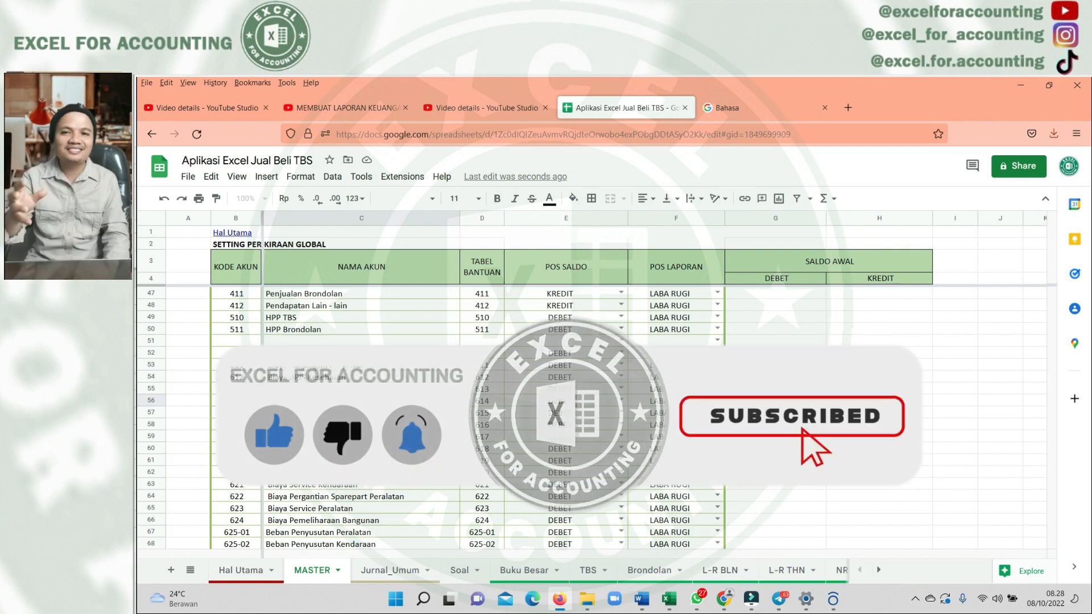
In the general journal, set the account name to Biaya Gaji Sopir & Kernet in row 59 and Kas Operasional in row 60
{"action": "left_click", "coordinate": [361, 436]}
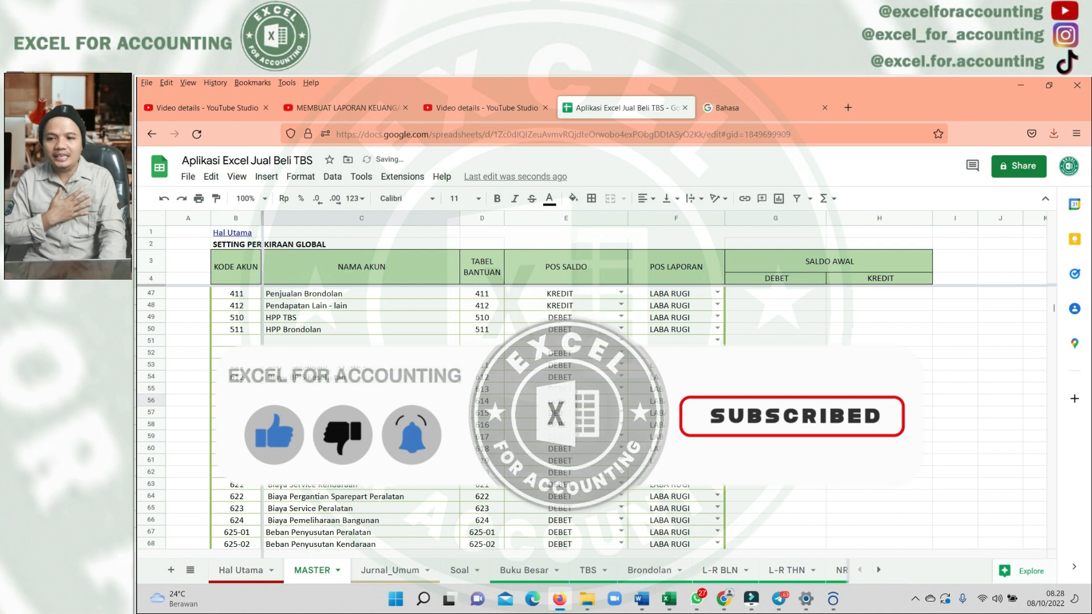
{"action": "left_click", "coordinate": [391, 570]}
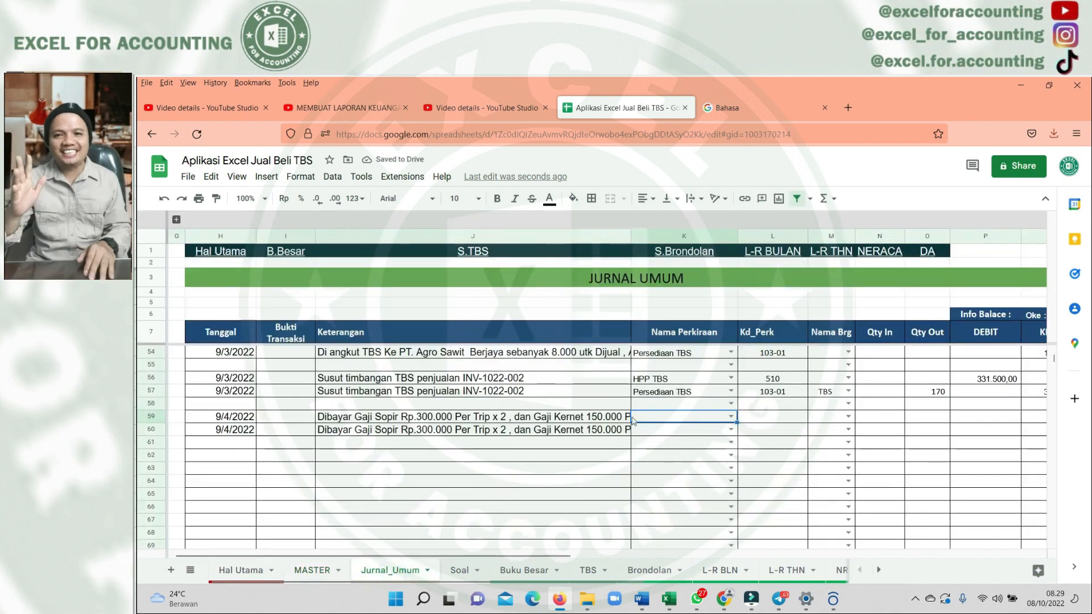
{"action": "type", "text": "gaji"}
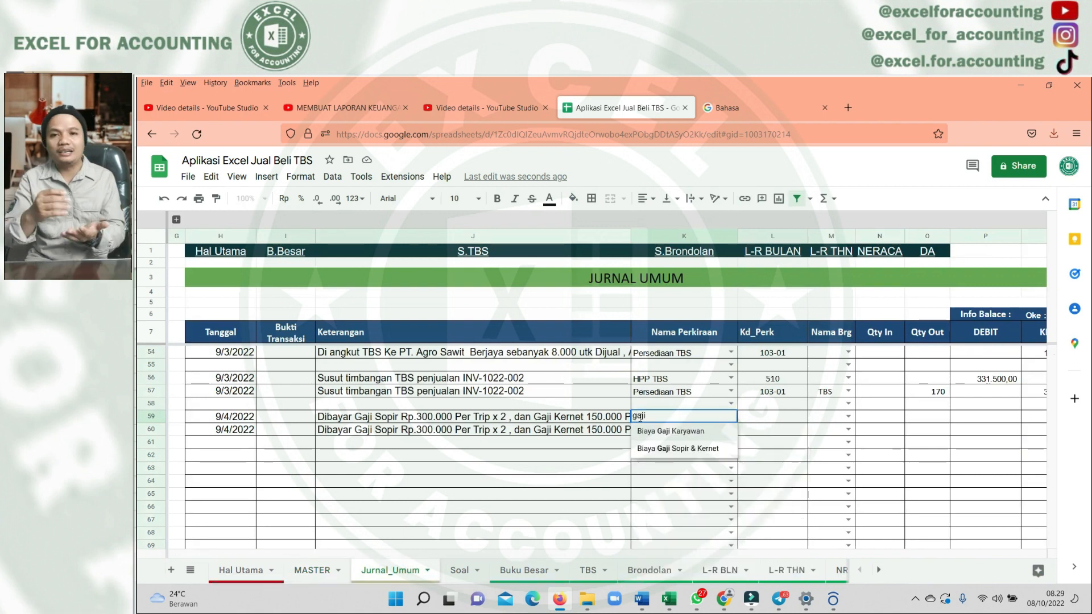
{"action": "left_click", "coordinate": [664, 448]}
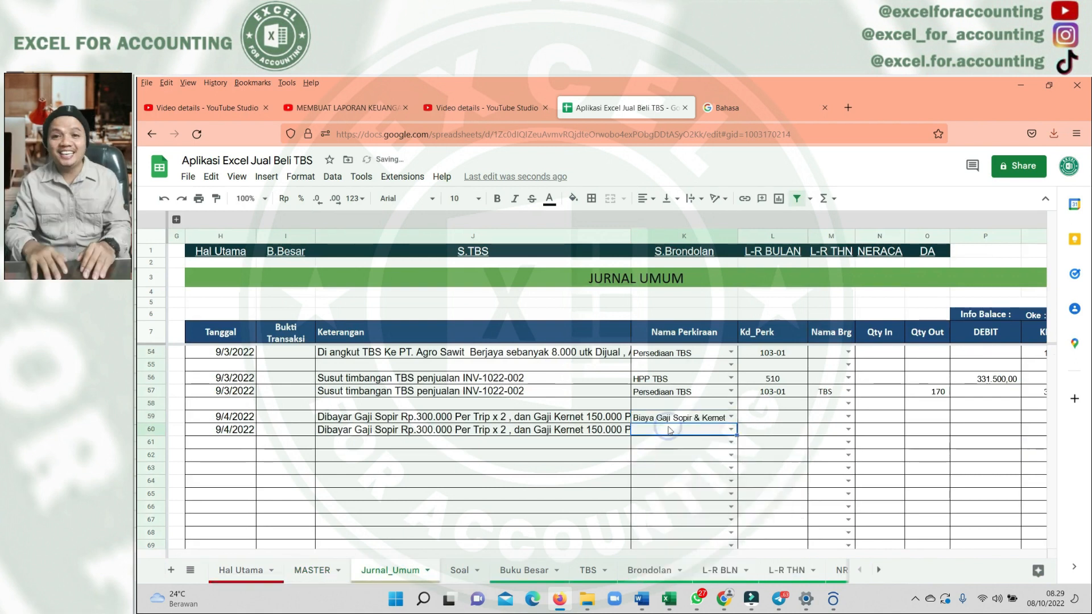
{"action": "type", "text": "kas"}
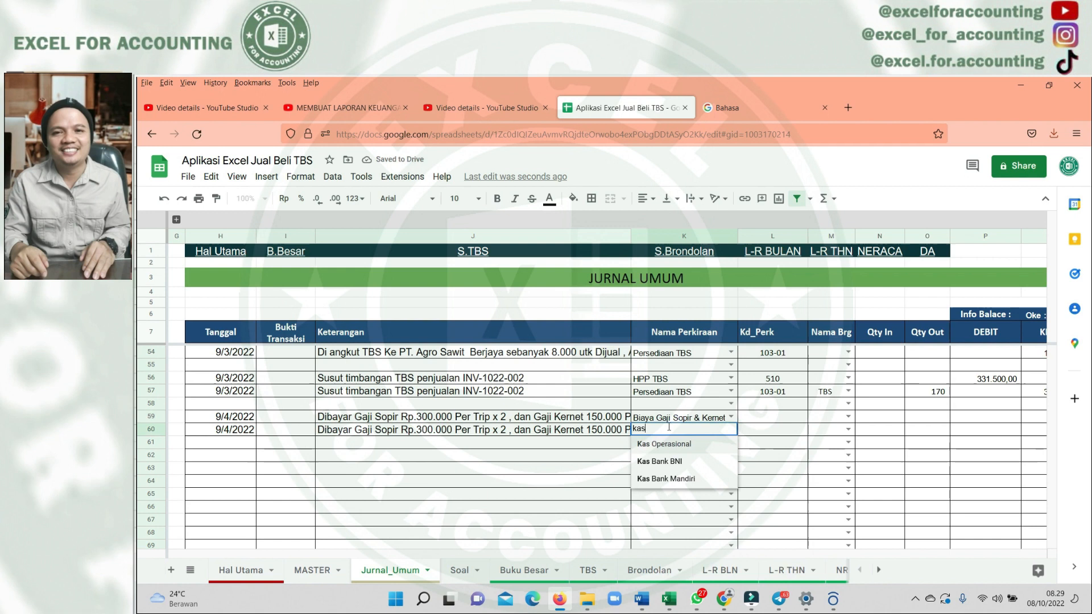
{"action": "left_click", "coordinate": [658, 448]}
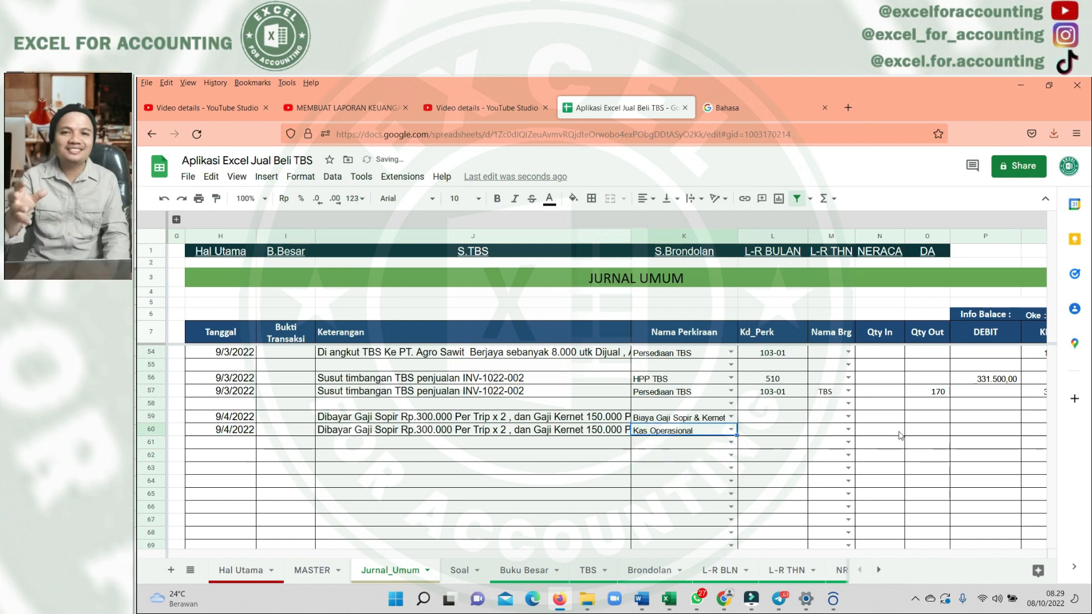
Review journal row 59 from account name to credit, including the Nama Brg, Qty In and Qty Out columns
{"action": "left_click", "coordinate": [982, 420]}
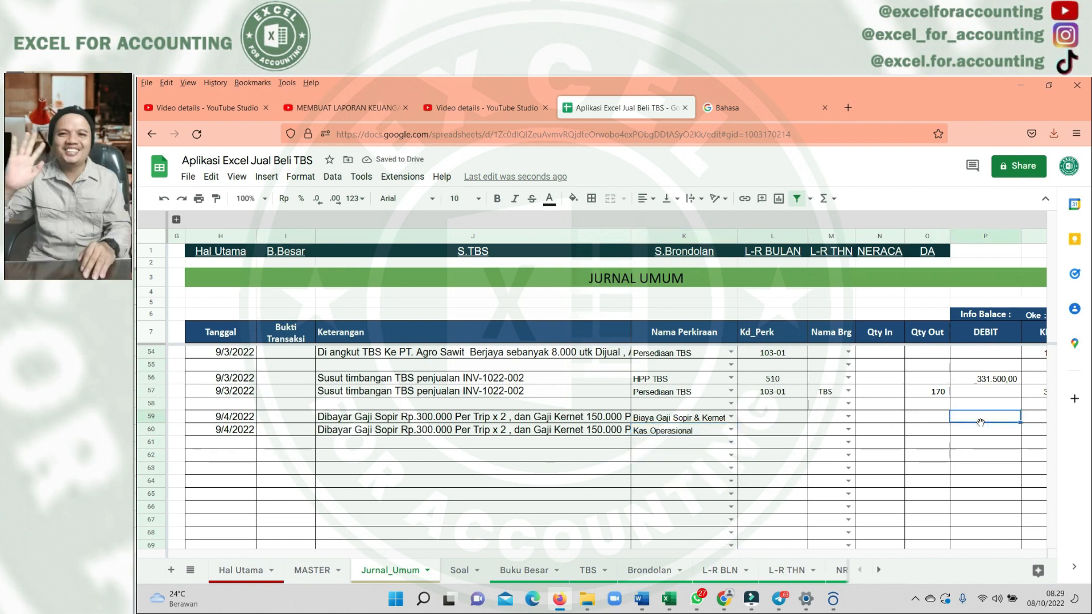
{"action": "key", "text": "Left"}
{"action": "key", "text": "Left"}
{"action": "key", "text": "Left"}
{"action": "key", "text": "Left"}
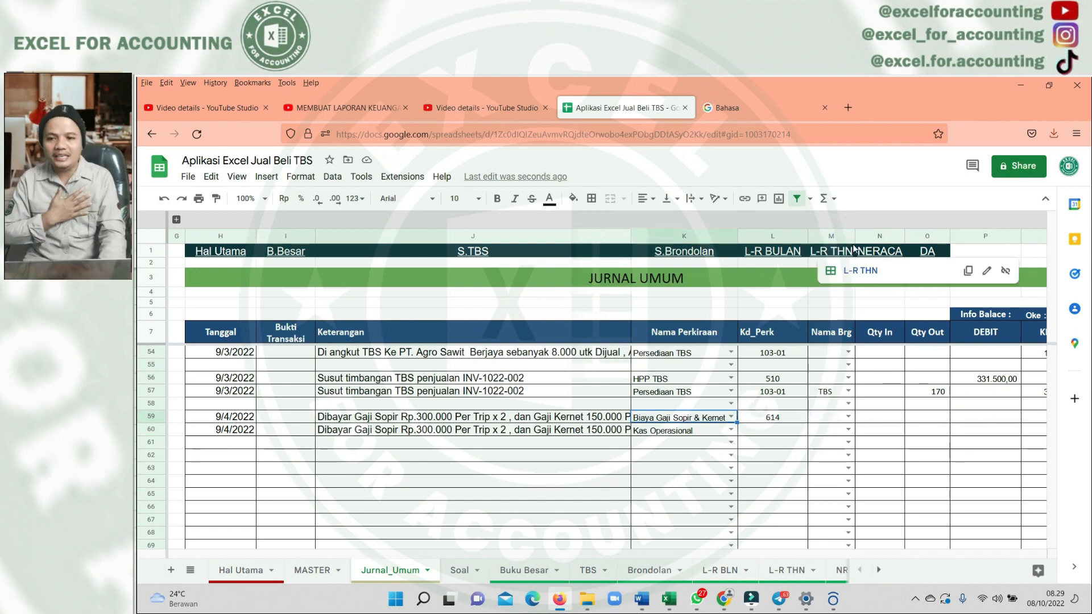
{"action": "left_click_drag", "start_coordinate": [839, 234], "coordinate": [927, 236]}
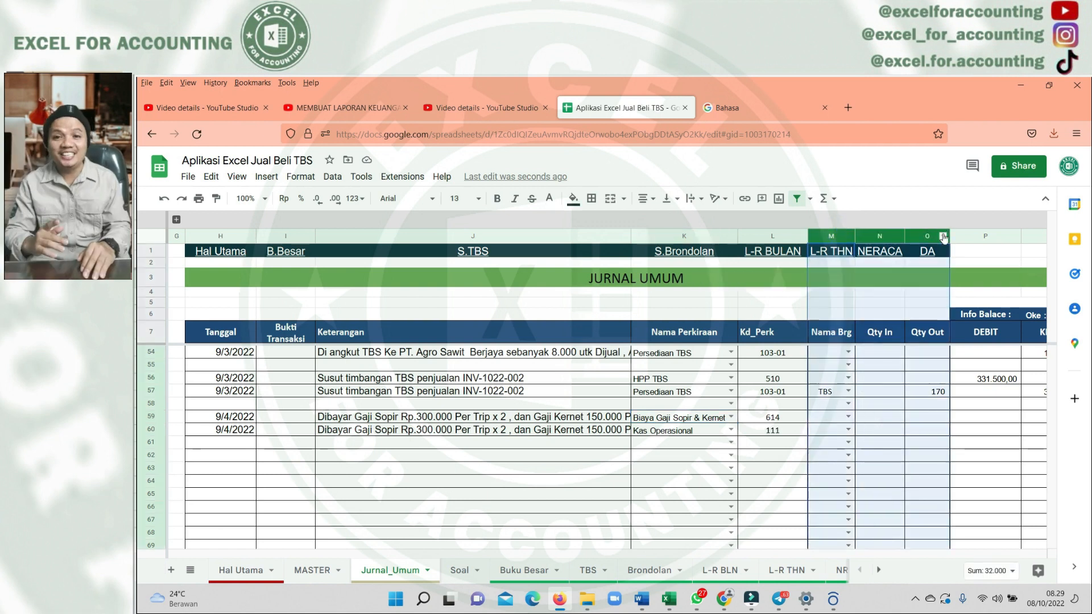
{"action": "left_click", "coordinate": [965, 417]}
{"action": "key", "text": "Right"}
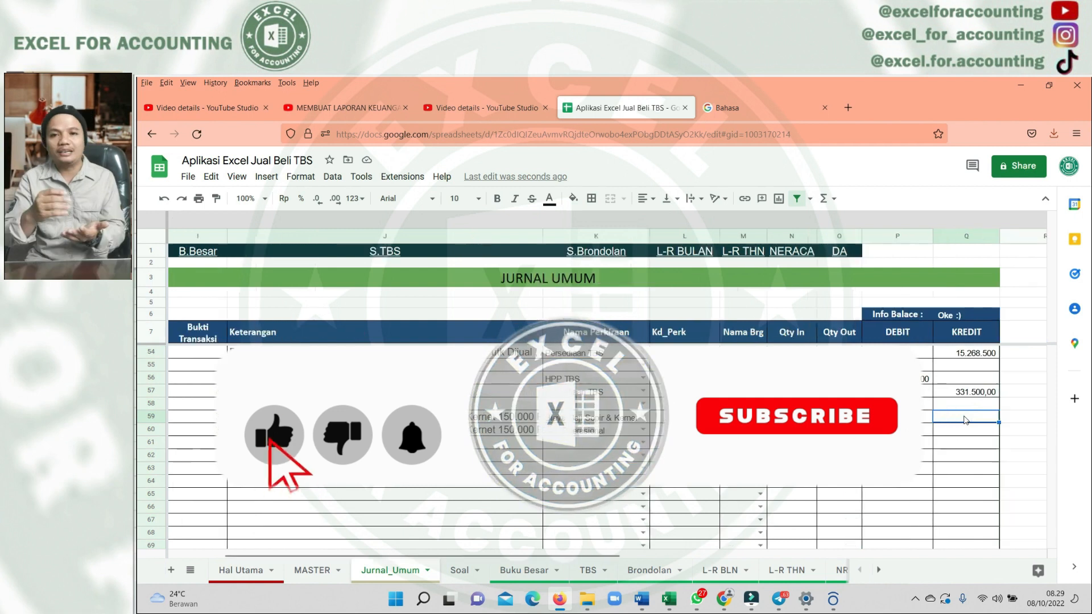
{"action": "key", "text": "Left"}
{"action": "key", "text": "Left"}
{"action": "key", "text": "Left"}
{"action": "key", "text": "Left"}
{"action": "key", "text": "Left"}
{"action": "key", "text": "Left"}
{"action": "key", "text": "Left"}
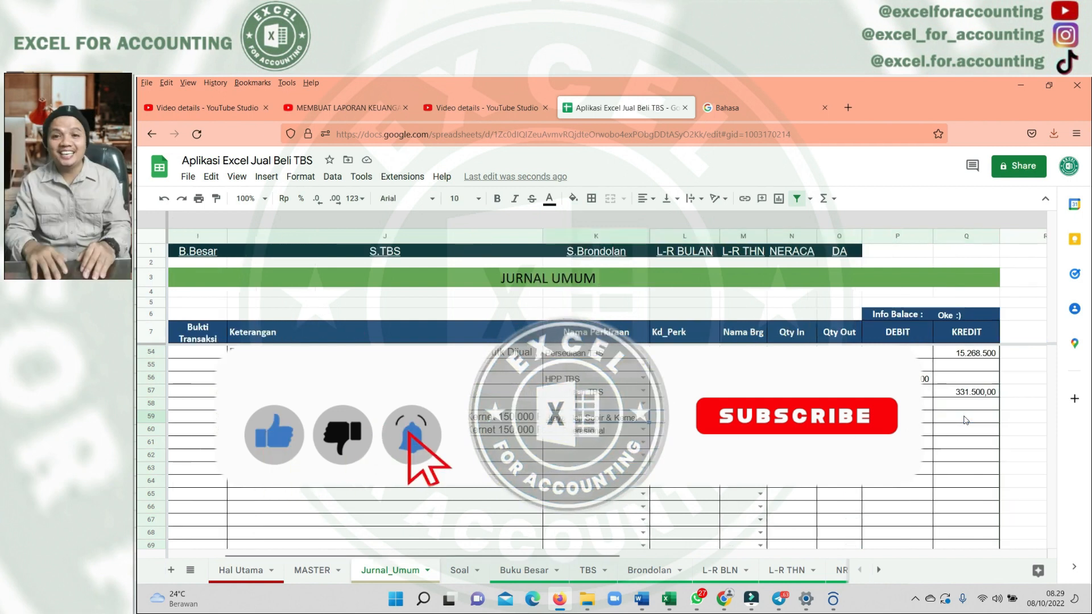
{"action": "key", "text": "Left"}
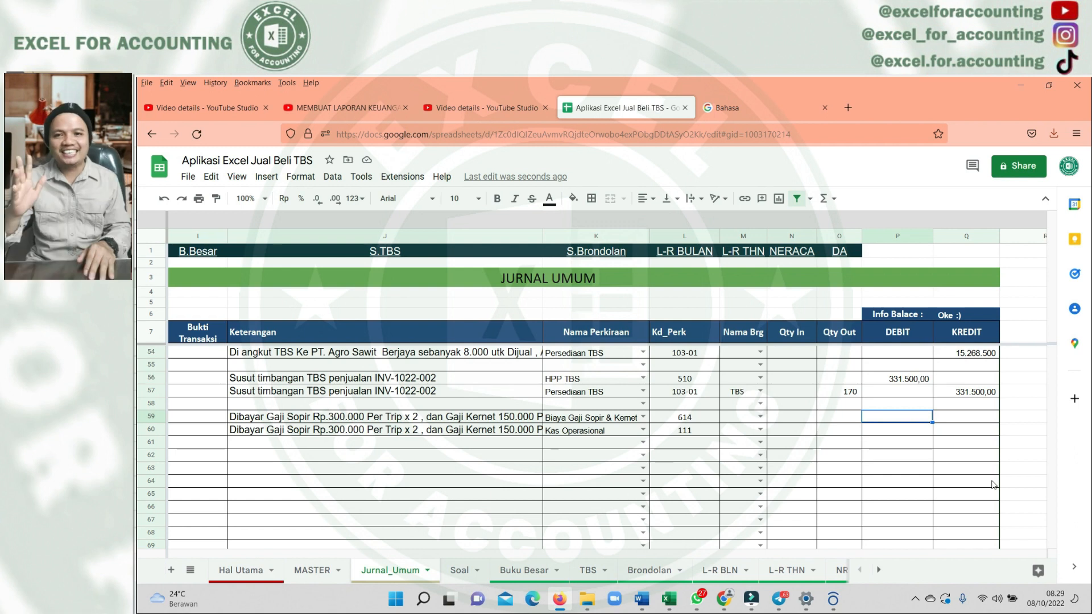
Enter a debit of 900000 in journal row 59 and try to paste it into the credit cell of row 60
{"action": "type", "text": "900000"}
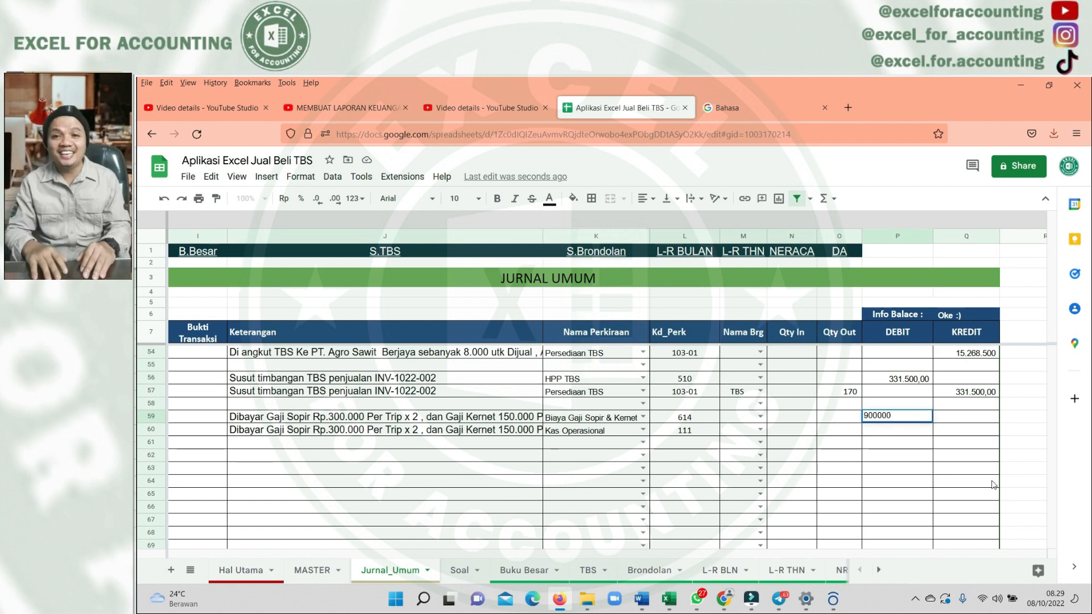
{"action": "key", "text": "ctrl+c"}
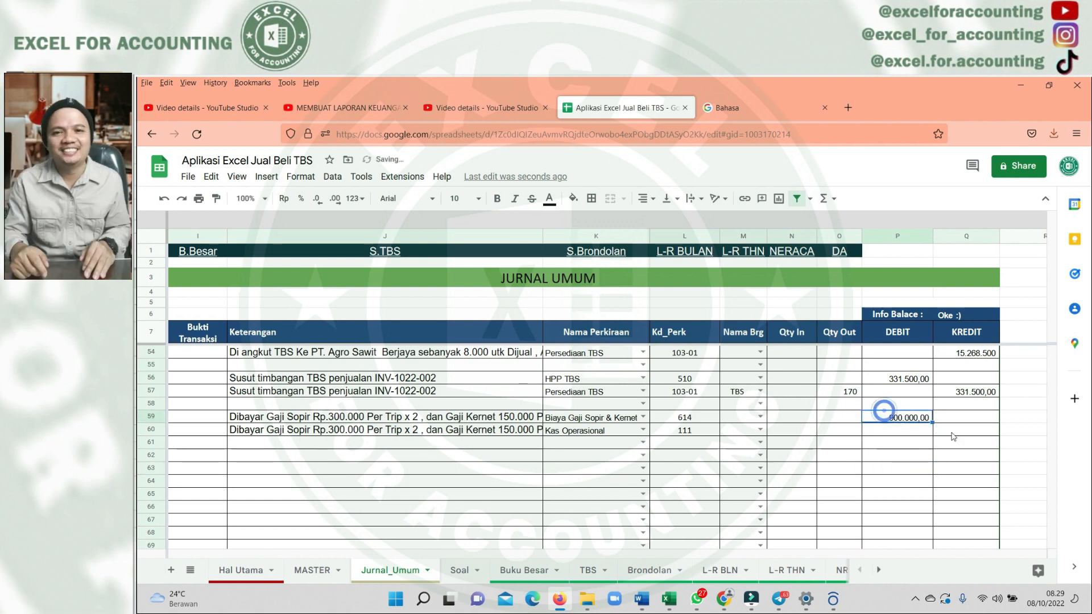
{"action": "left_click", "coordinate": [951, 432]}
{"action": "key", "text": "ctrl+shift+v"}
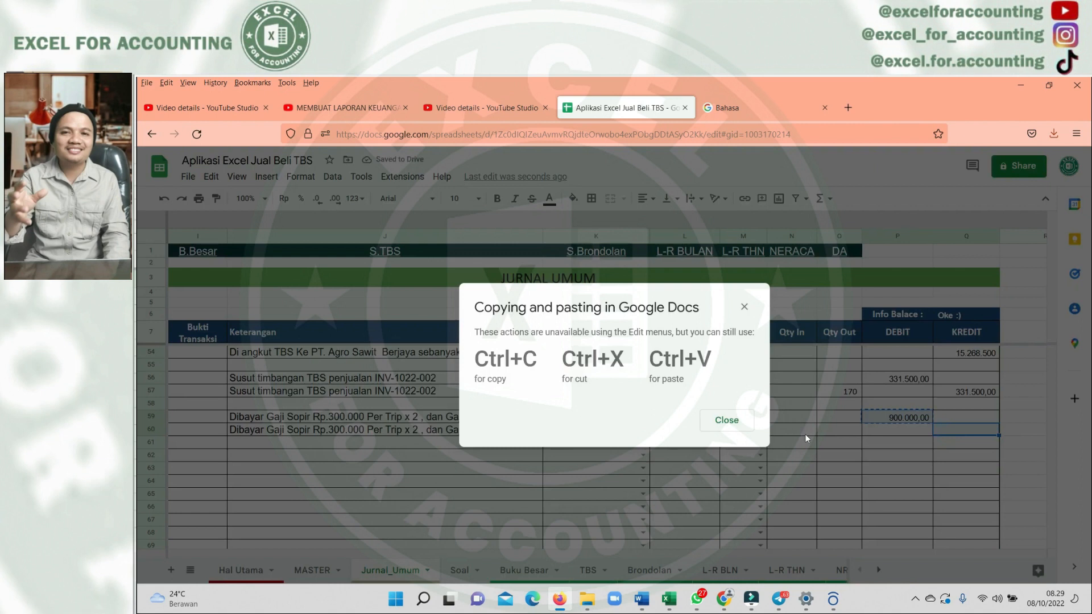
{"action": "key", "text": "Escape"}
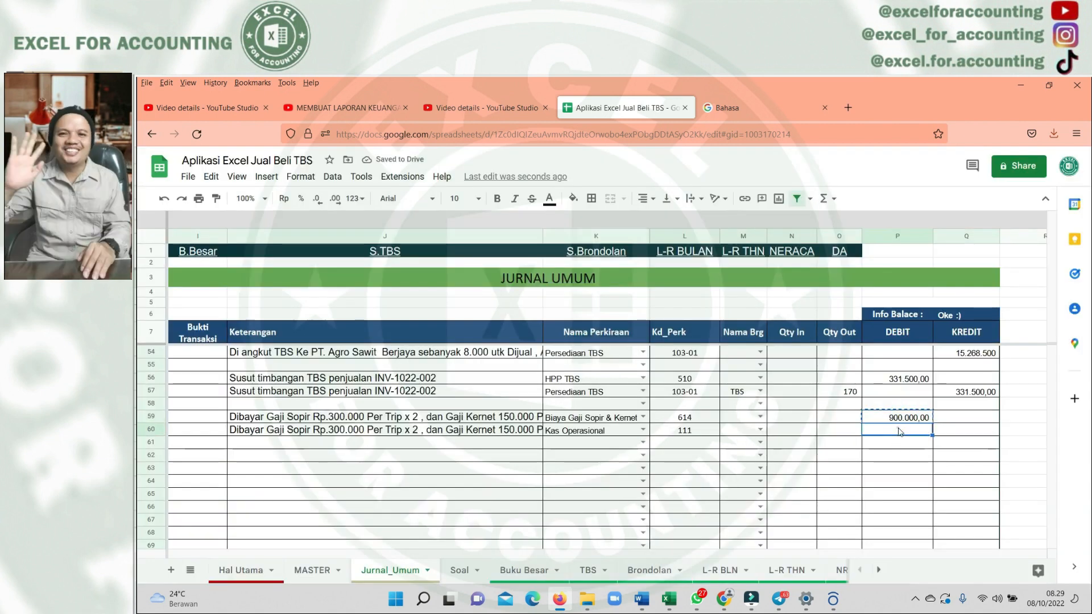
Copy the debit amount of row 59 into the Kredit cell of the Kas Operasional entry in row 60
{"action": "right_click", "coordinate": [904, 420]}
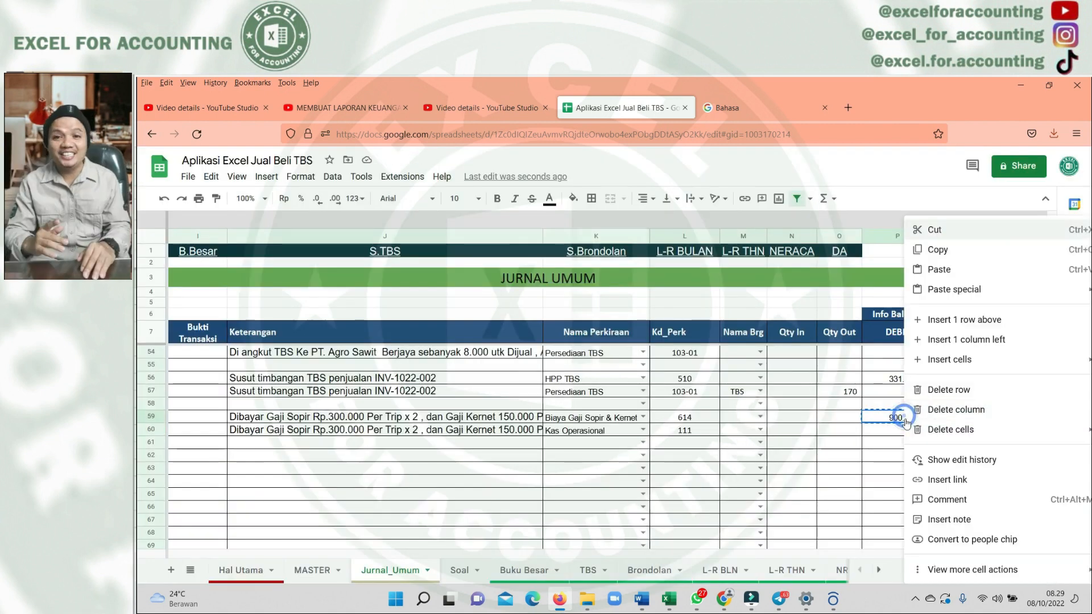
{"action": "left_click", "coordinate": [926, 253]}
{"action": "left_click", "coordinate": [958, 433]}
{"action": "right_click", "coordinate": [958, 433]}
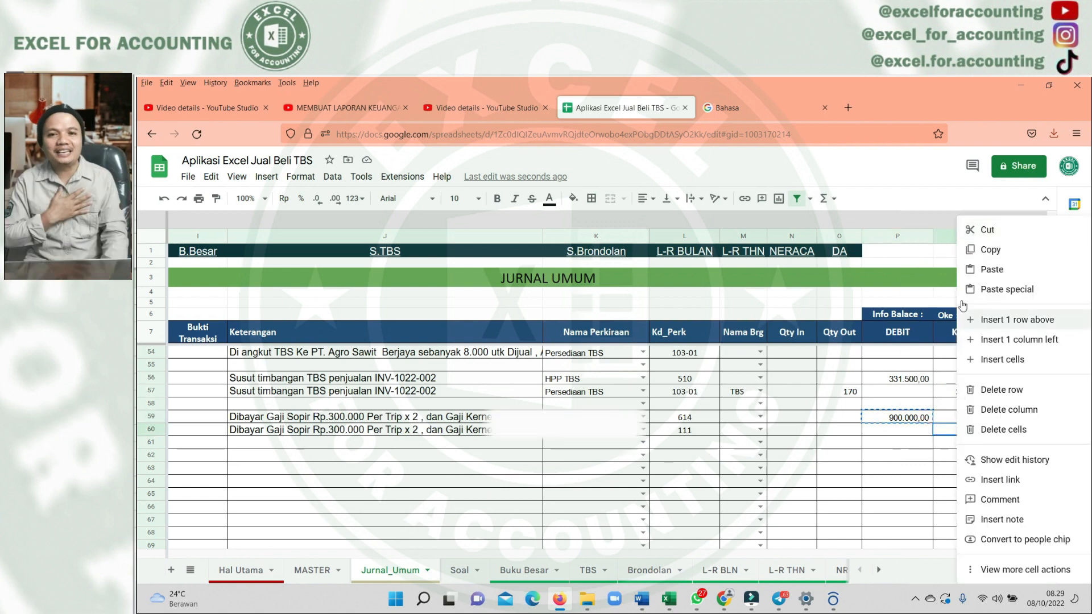
{"action": "left_click", "coordinate": [984, 277]}
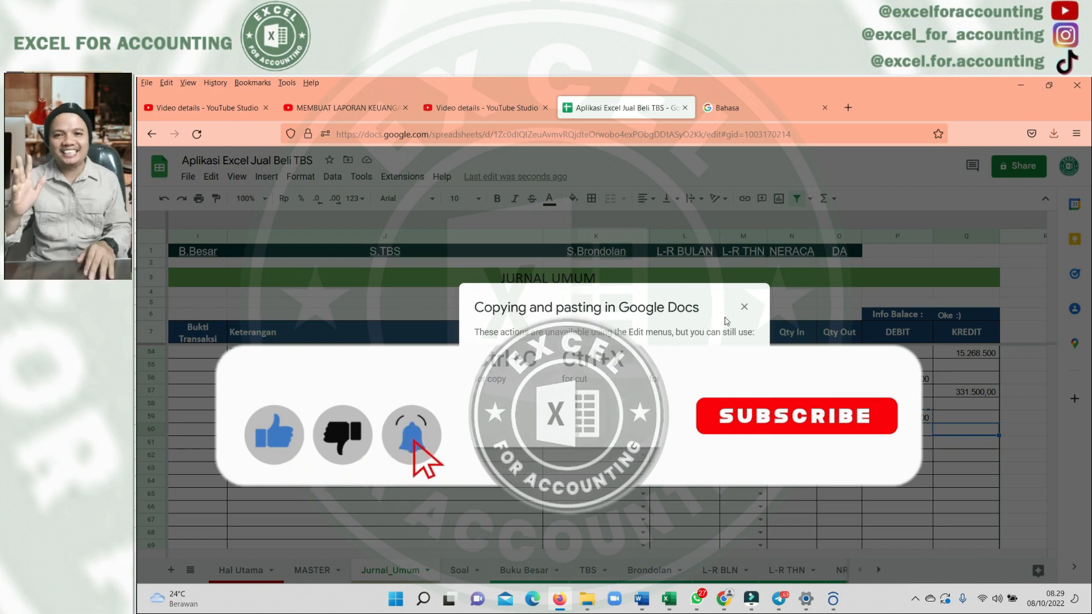
{"action": "left_click", "coordinate": [745, 308]}
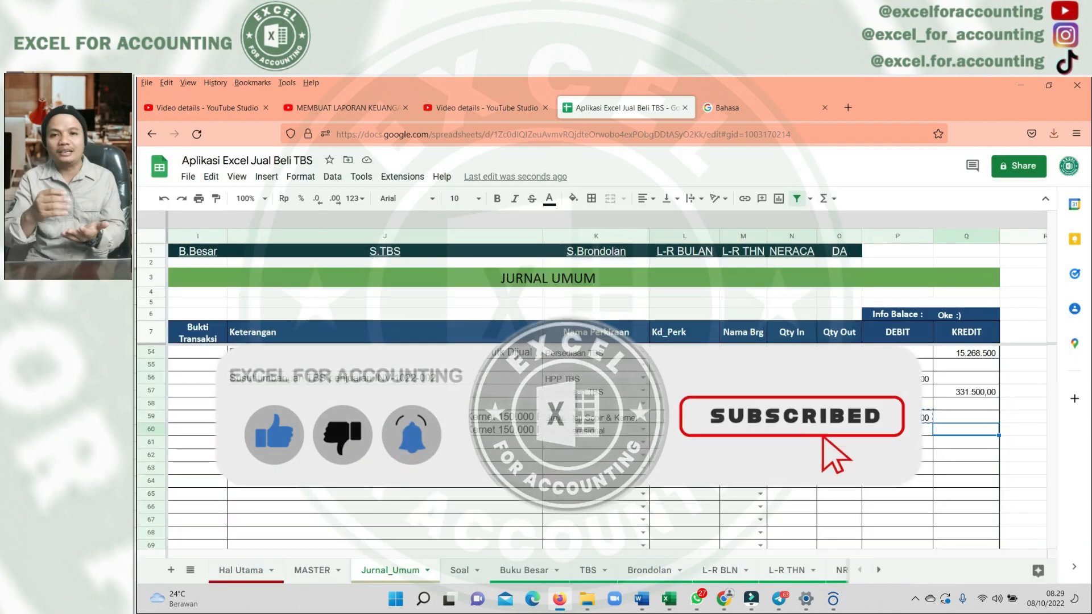
{"action": "left_click", "coordinate": [953, 433]}
{"action": "key", "text": "ctrl+v"}
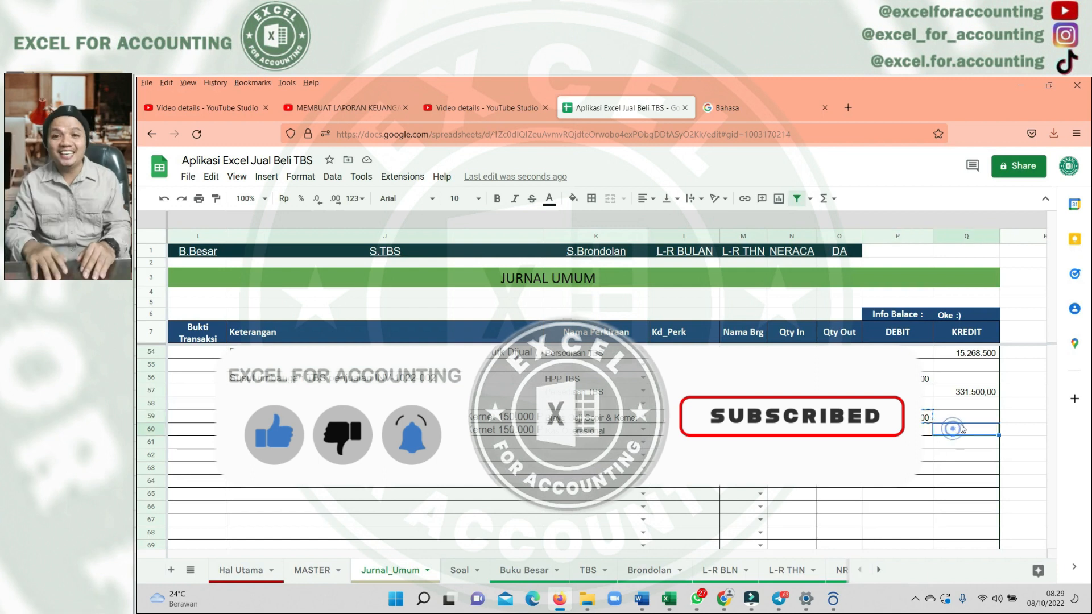
{"action": "left_click", "coordinate": [959, 445]}
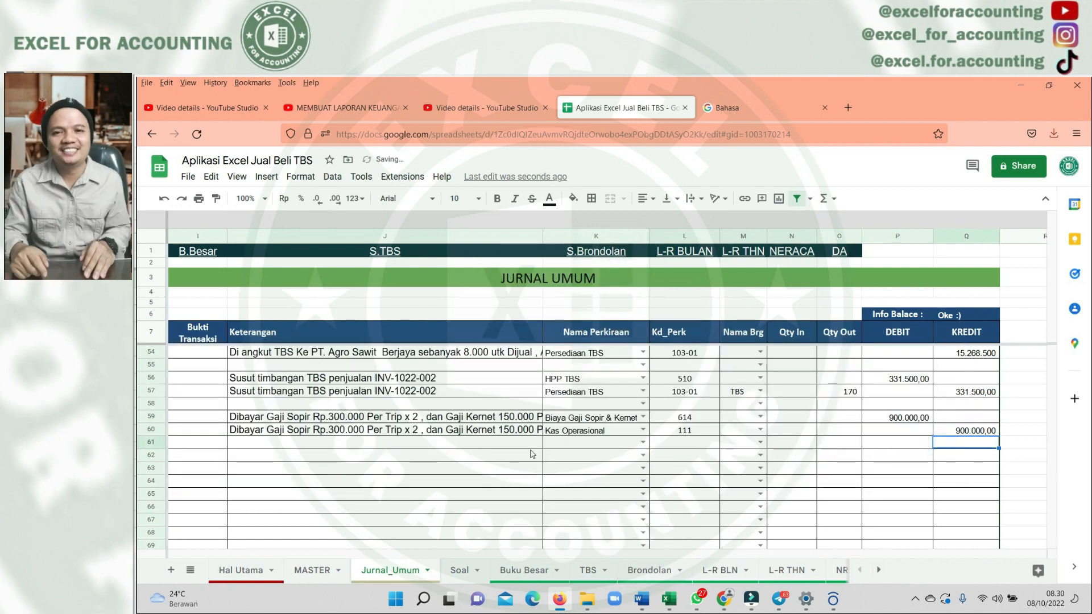
In the Soal sheet, fill the 9/4/2022 driver and helper wage transaction in row 23 with green
{"action": "left_click_drag", "start_coordinate": [530, 450], "coordinate": [406, 447]}
{"action": "left_click_drag", "start_coordinate": [448, 419], "coordinate": [178, 419]}
{"action": "left_click", "coordinate": [345, 471]}
{"action": "left_click", "coordinate": [345, 472]}
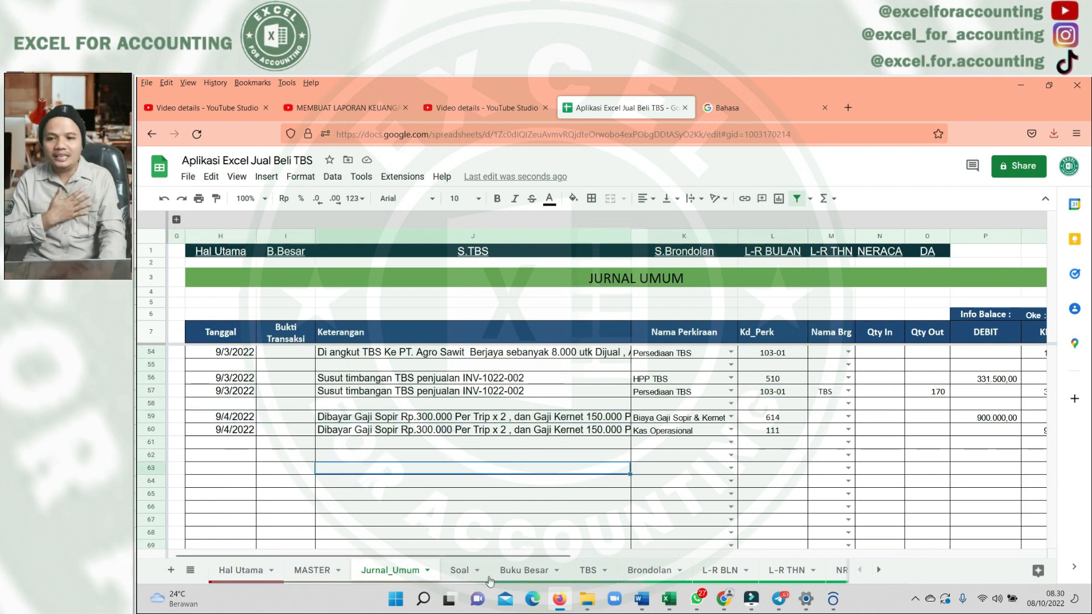
{"action": "left_click", "coordinate": [455, 571]}
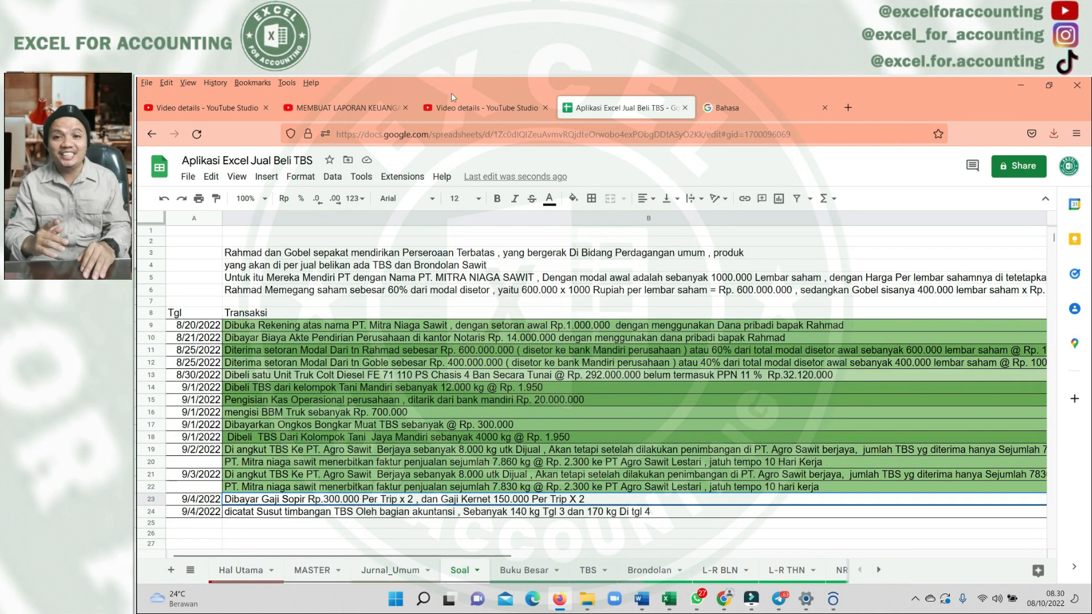
{"action": "left_click", "coordinate": [574, 199]}
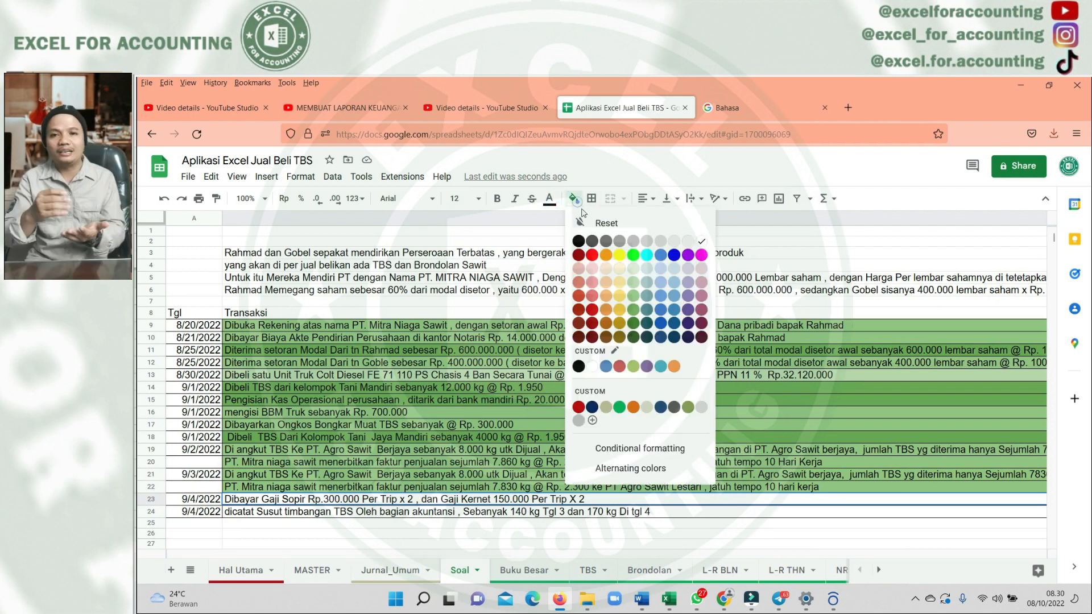
{"action": "left_click", "coordinate": [640, 323]}
Clear the TBS weighing shrinkage transaction and its 9/4/2022 date from row 24 of the Soal sheet
{"action": "scroll", "coordinate": [417, 418], "scroll_direction": "down", "scroll_amount": 3}
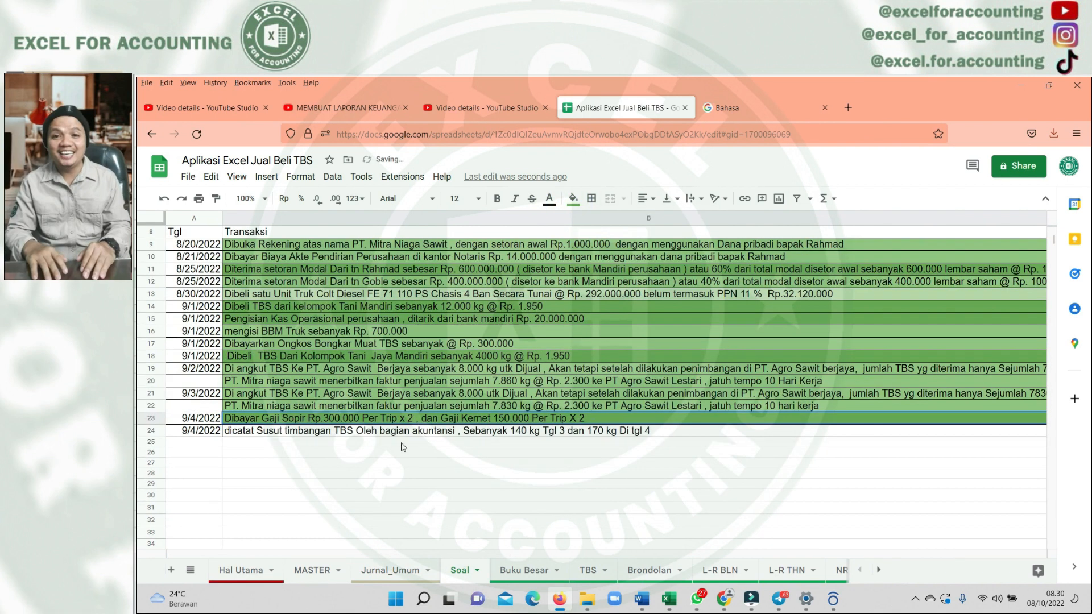
{"action": "left_click", "coordinate": [385, 450]}
{"action": "left_click", "coordinate": [383, 432]}
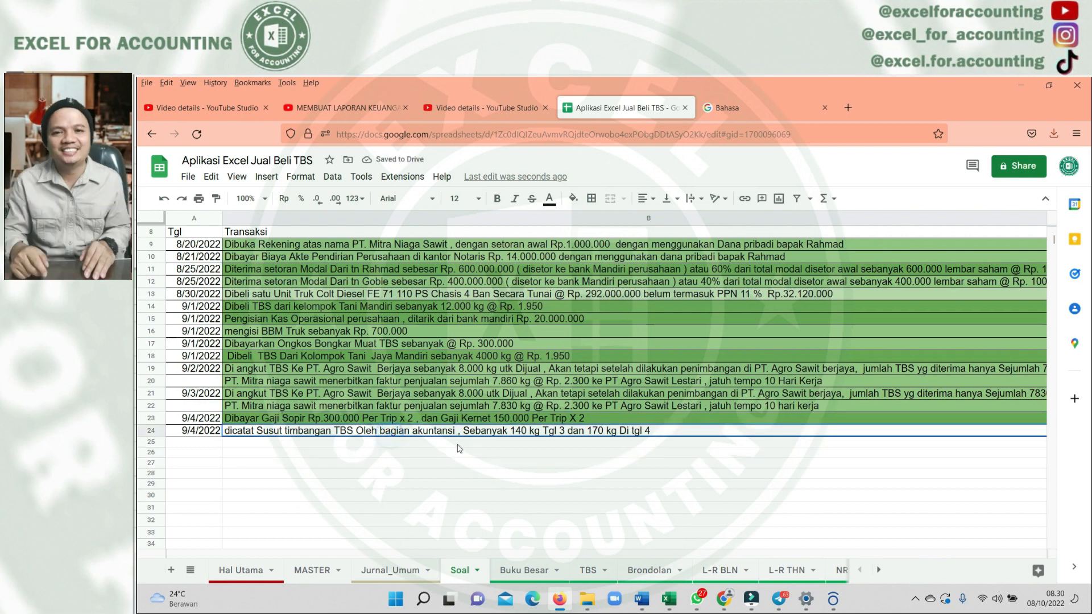
{"action": "key", "text": "Delete"}
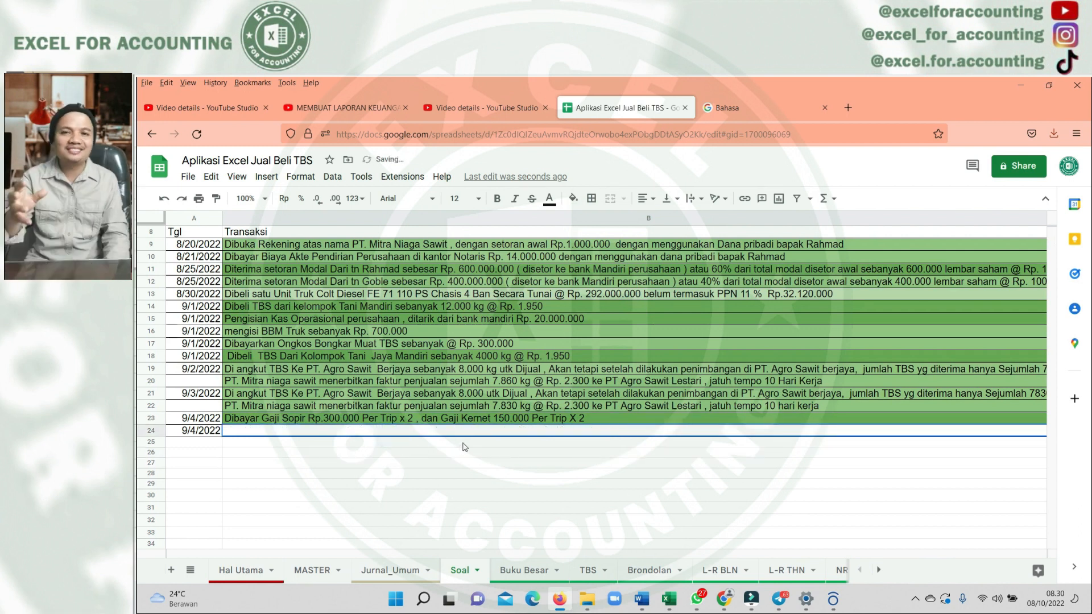
{"action": "left_click", "coordinate": [194, 435]}
{"action": "key", "text": "Delete"}
{"action": "scroll", "coordinate": [239, 479], "scroll_direction": "up", "scroll_amount": 3}
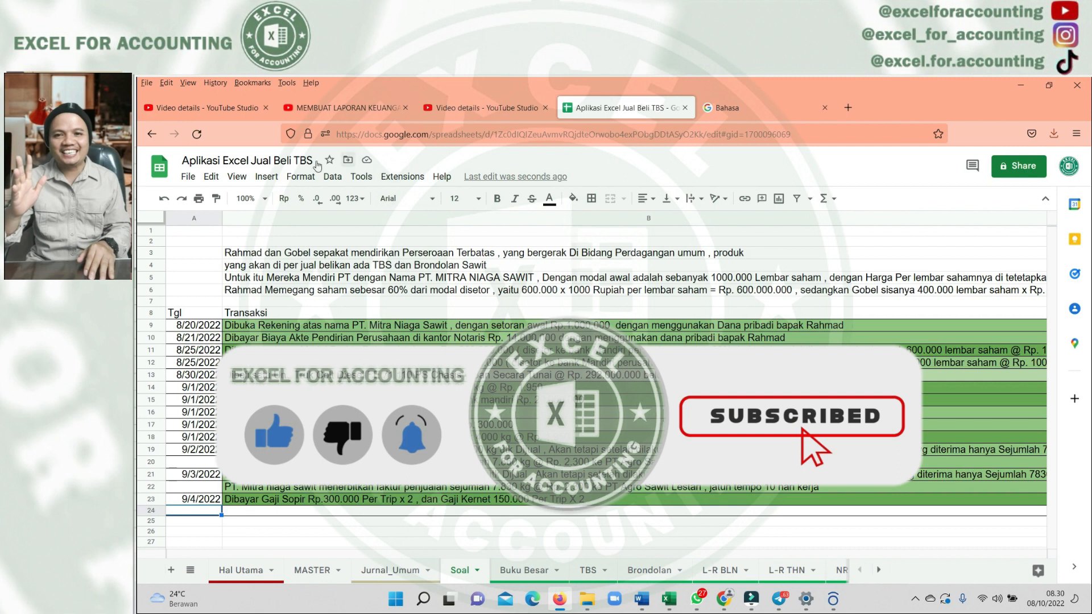
Look over the Part 1 video page on YouTube, and close it together with one duplicate Video details page
{"action": "left_click", "coordinate": [200, 108]}
{"action": "left_click", "coordinate": [353, 108]}
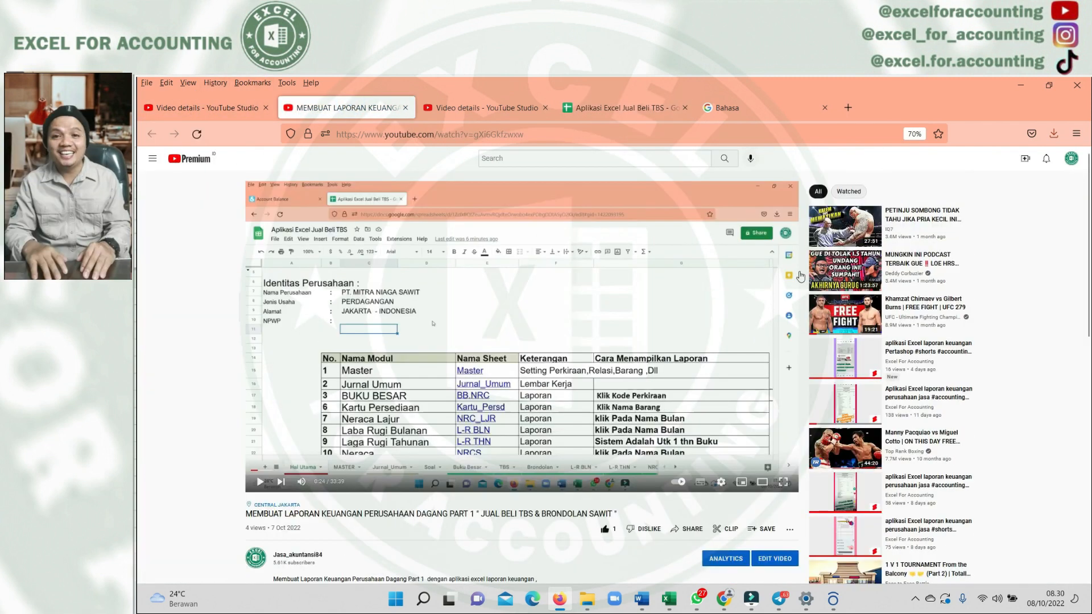
{"action": "scroll", "coordinate": [475, 443], "scroll_direction": "down", "scroll_amount": 6}
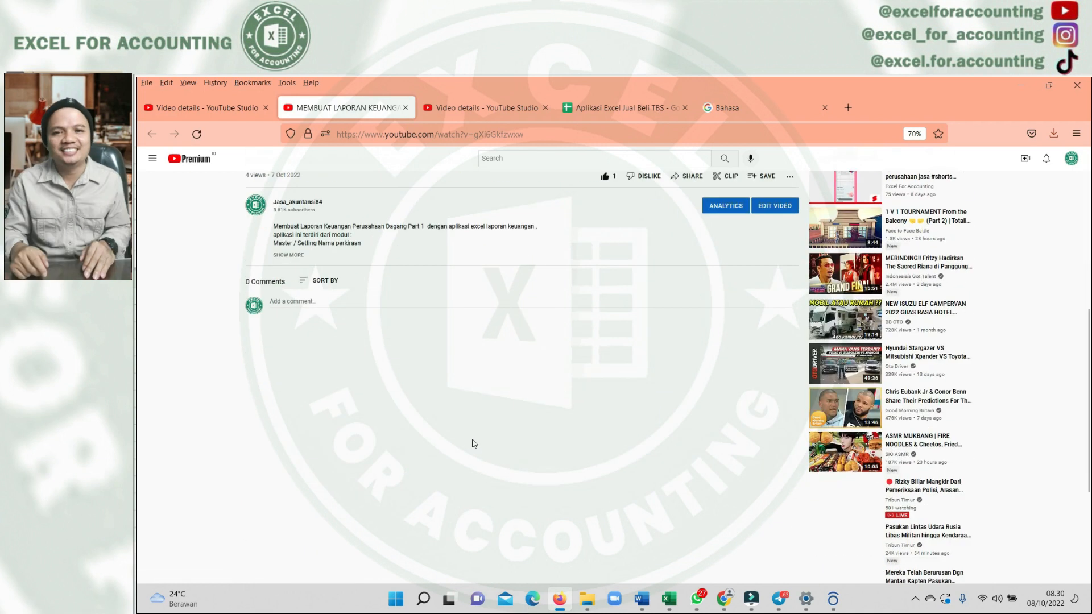
{"action": "scroll", "coordinate": [475, 444], "scroll_direction": "up", "scroll_amount": 2}
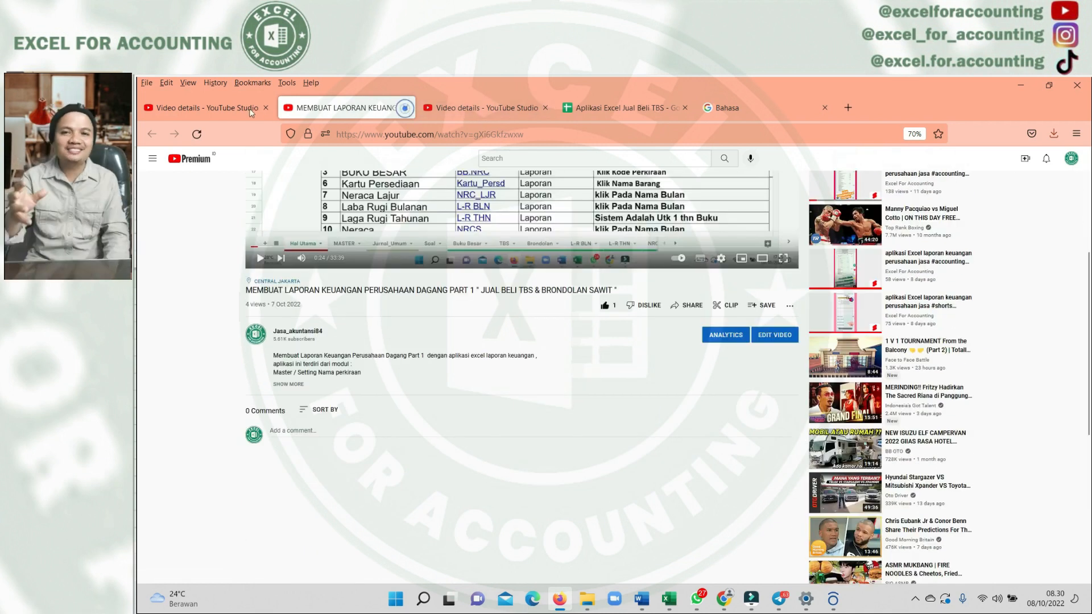
{"action": "left_click", "coordinate": [405, 107]}
{"action": "left_click", "coordinate": [266, 108]}
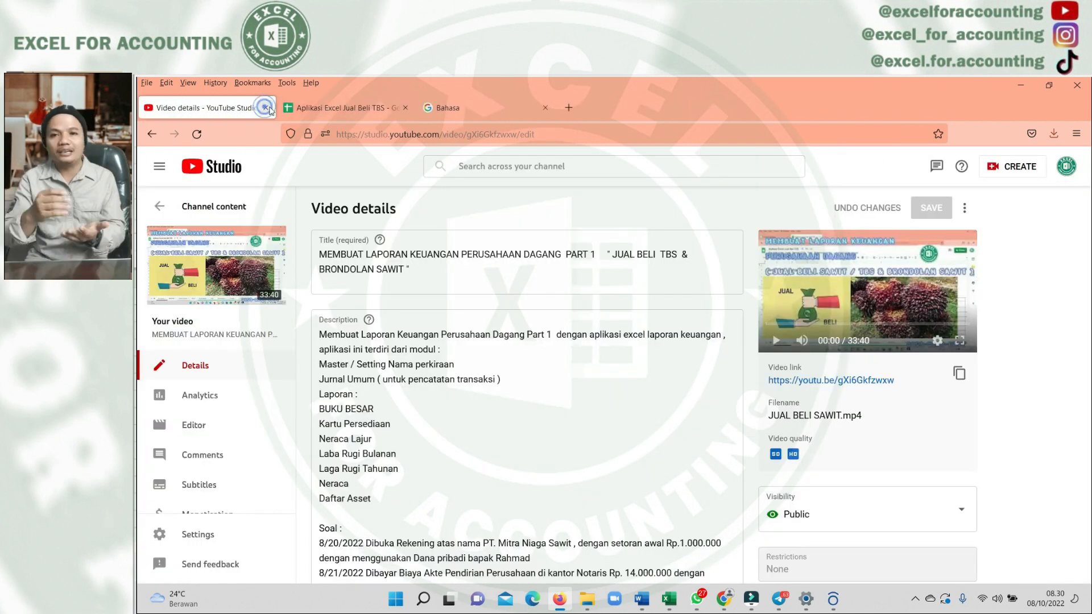
Load youtube.com in place of the Google account language page and open your own channel
{"action": "left_click", "coordinate": [519, 109]}
{"action": "left_click", "coordinate": [501, 134]}
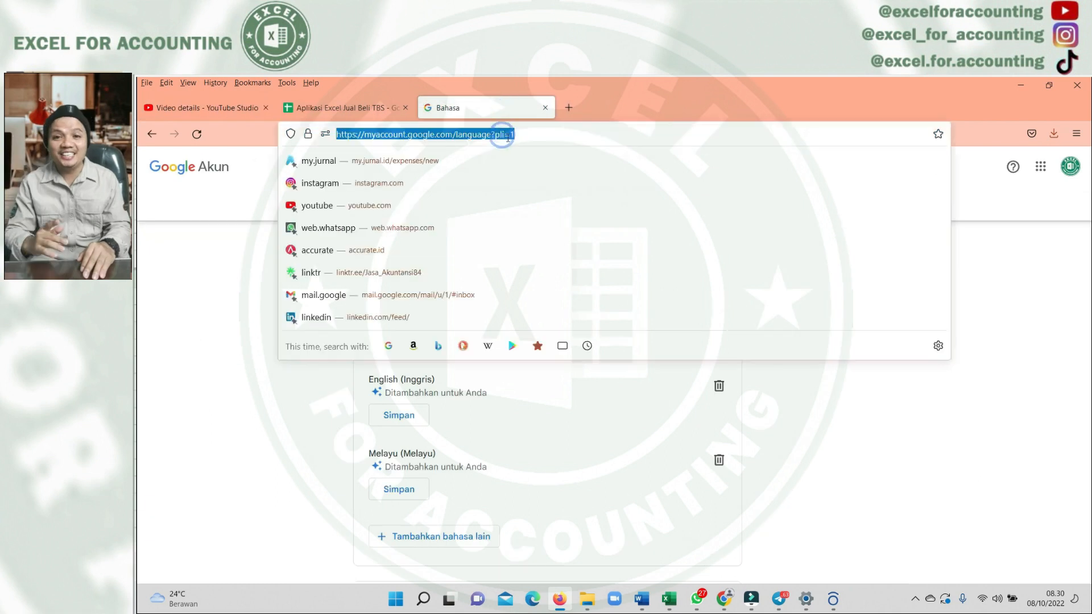
{"action": "type", "text": "youtube.com"}
{"action": "key", "text": "Return"}
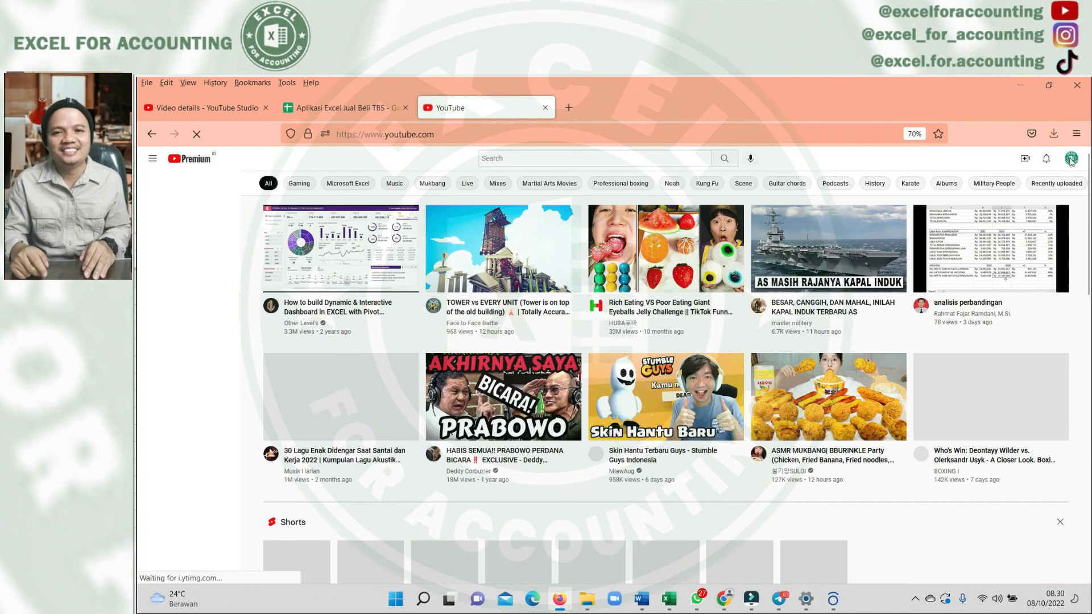
{"action": "left_click", "coordinate": [1071, 160]}
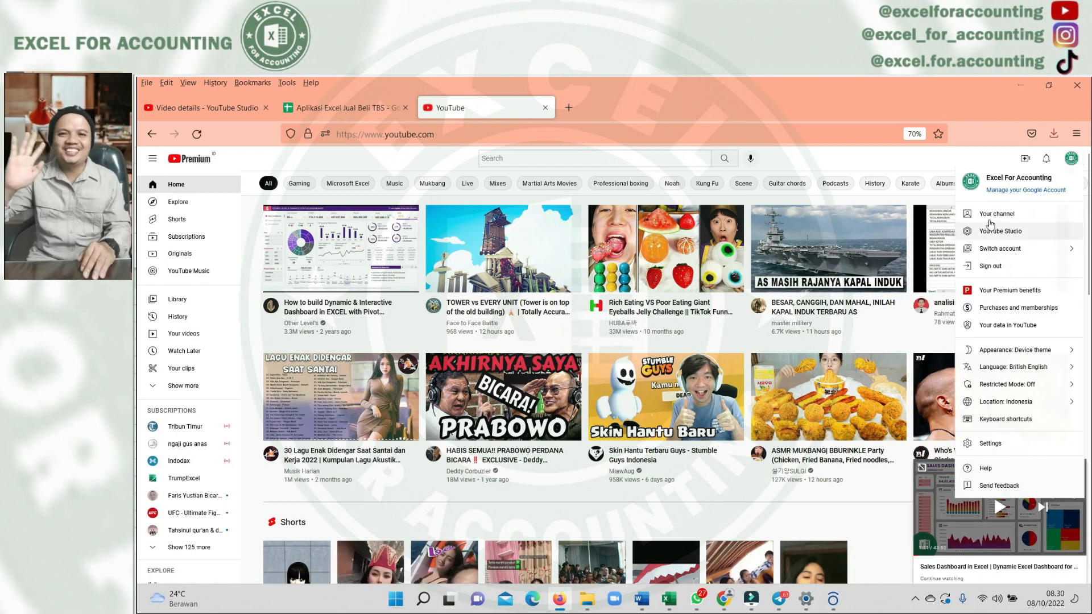
{"action": "left_click", "coordinate": [990, 214]}
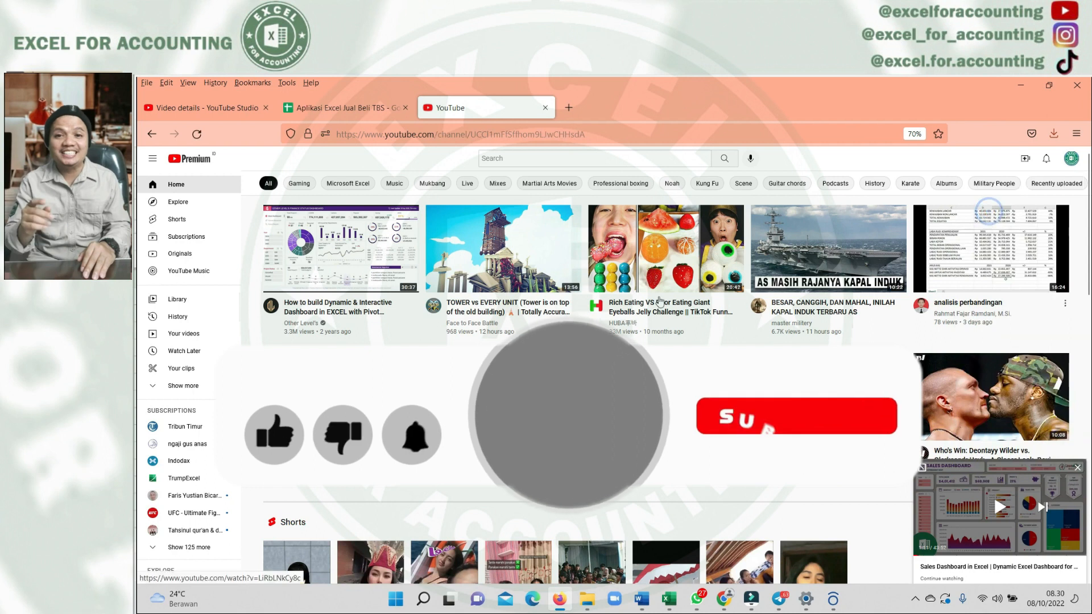
Open the Part 1 Jual Beli TBS & Brondolan Sawit video, skip ahead in it, and read its full description with the Soal transactions
{"action": "scroll", "coordinate": [482, 390], "scroll_direction": "down", "scroll_amount": 3}
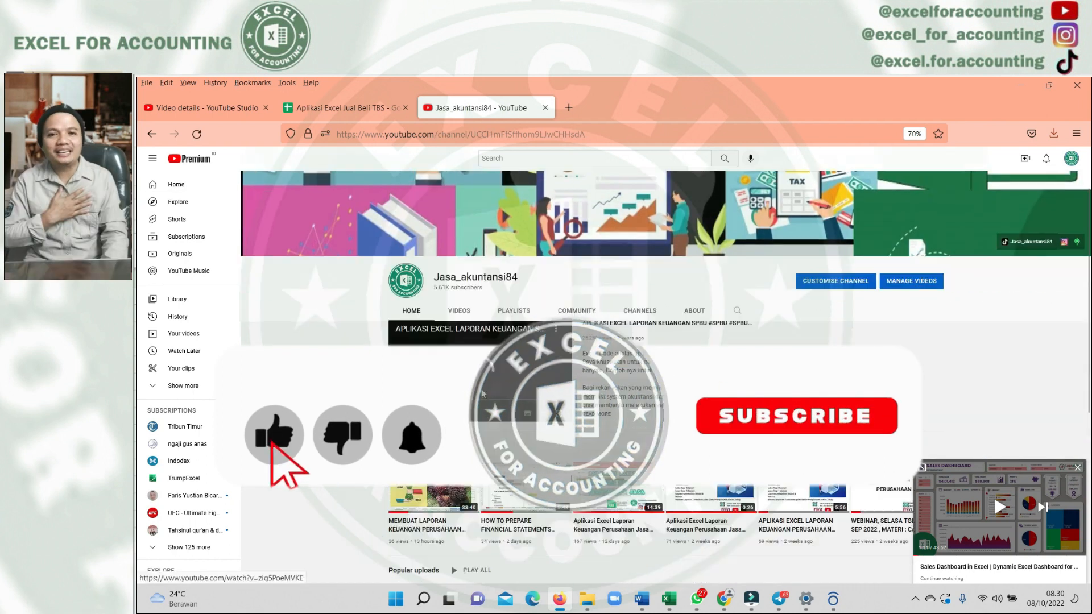
{"action": "left_click", "coordinate": [526, 419]}
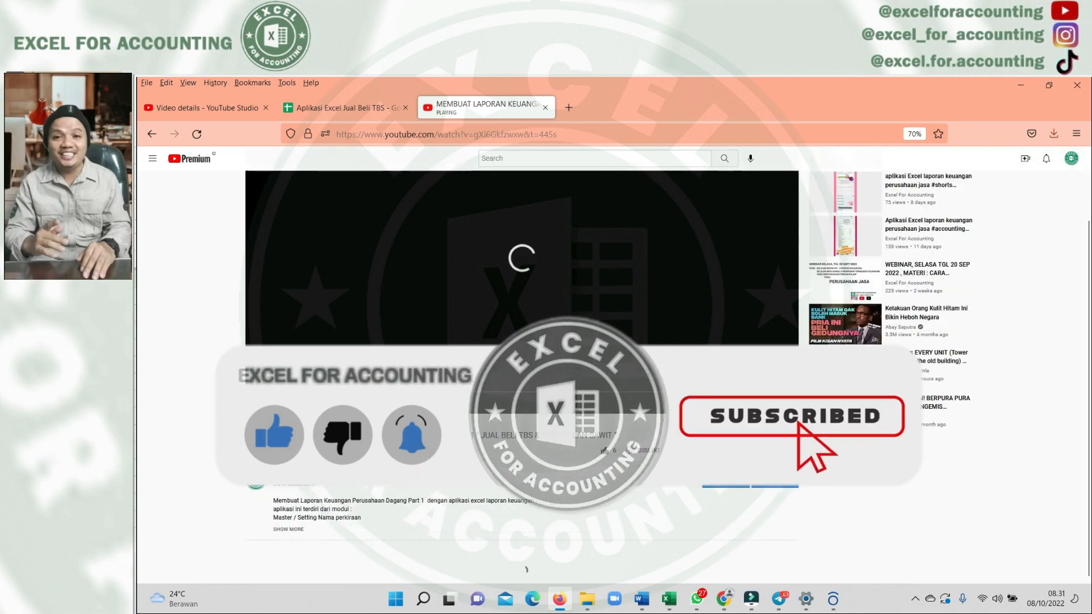
{"action": "scroll", "coordinate": [287, 491], "scroll_direction": "down", "scroll_amount": 2}
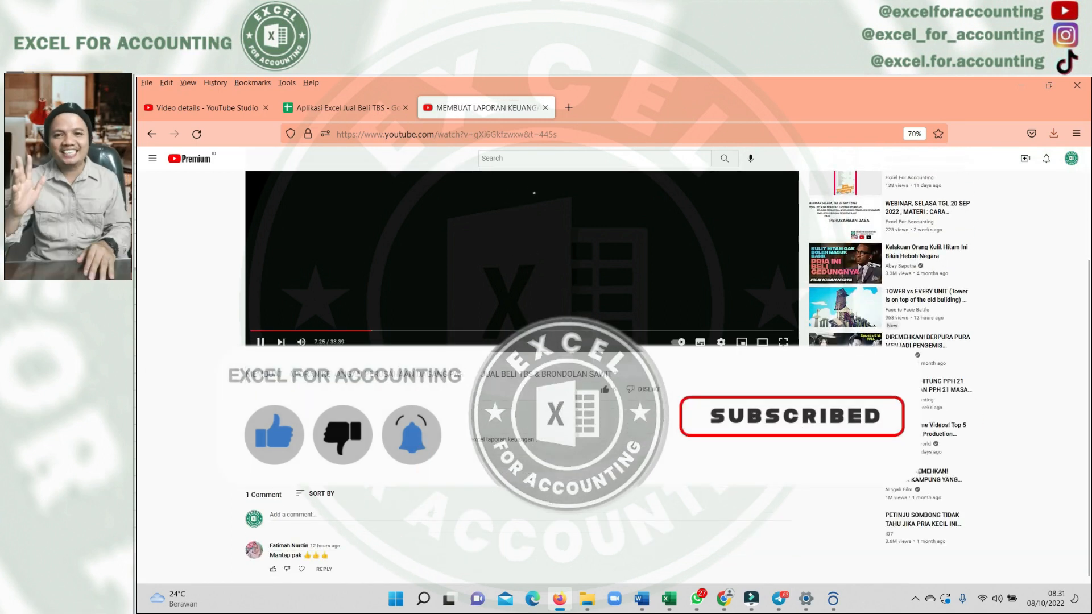
{"action": "left_click", "coordinate": [286, 469]}
{"action": "scroll", "coordinate": [510, 410], "scroll_direction": "up", "scroll_amount": 3}
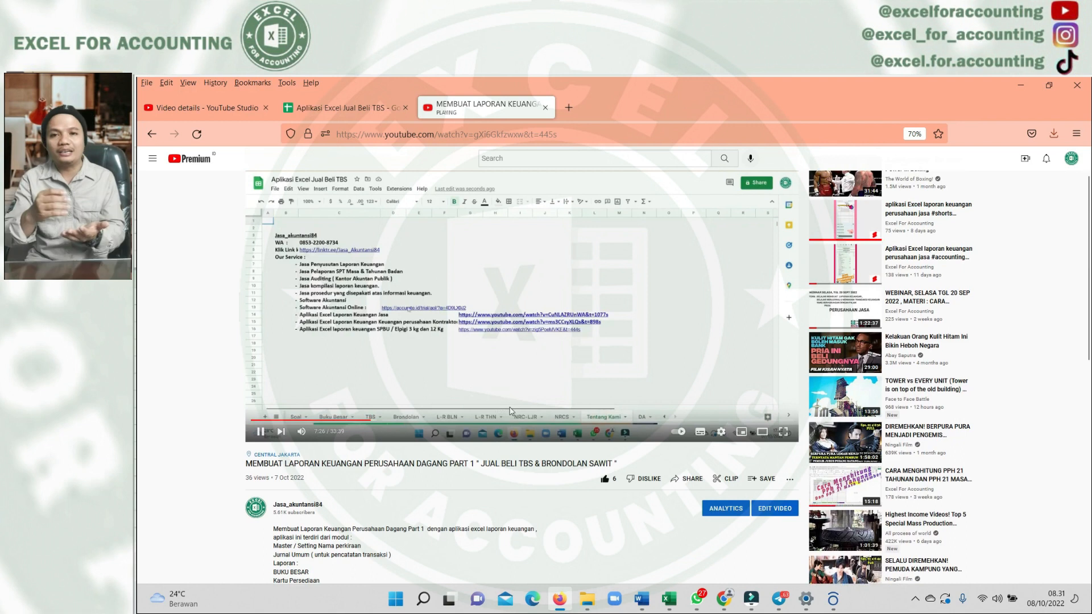
{"action": "left_click", "coordinate": [612, 421]}
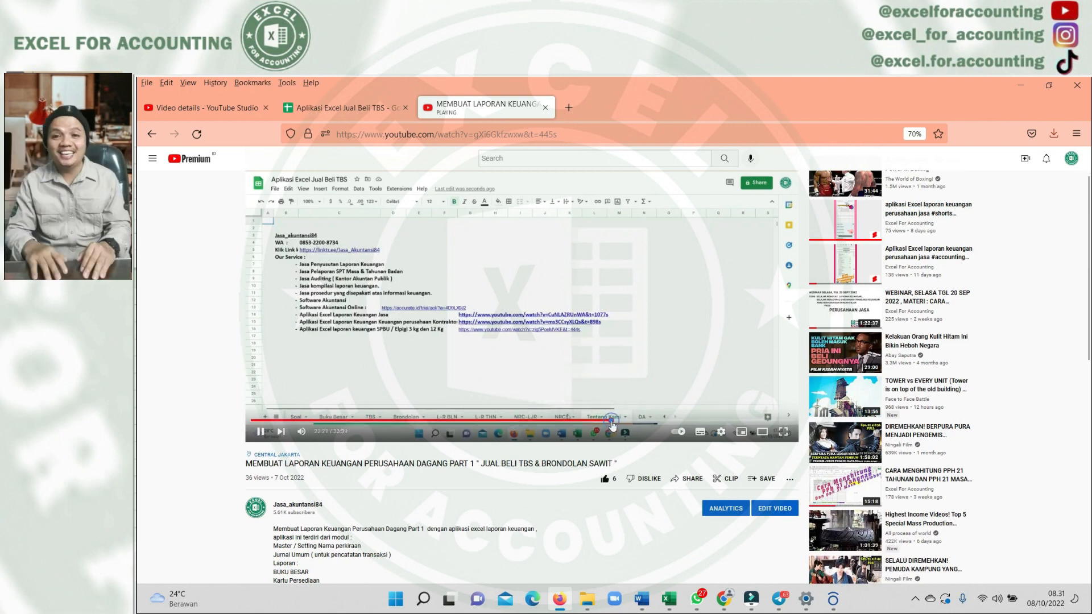
{"action": "scroll", "coordinate": [689, 410], "scroll_direction": "down", "scroll_amount": 9}
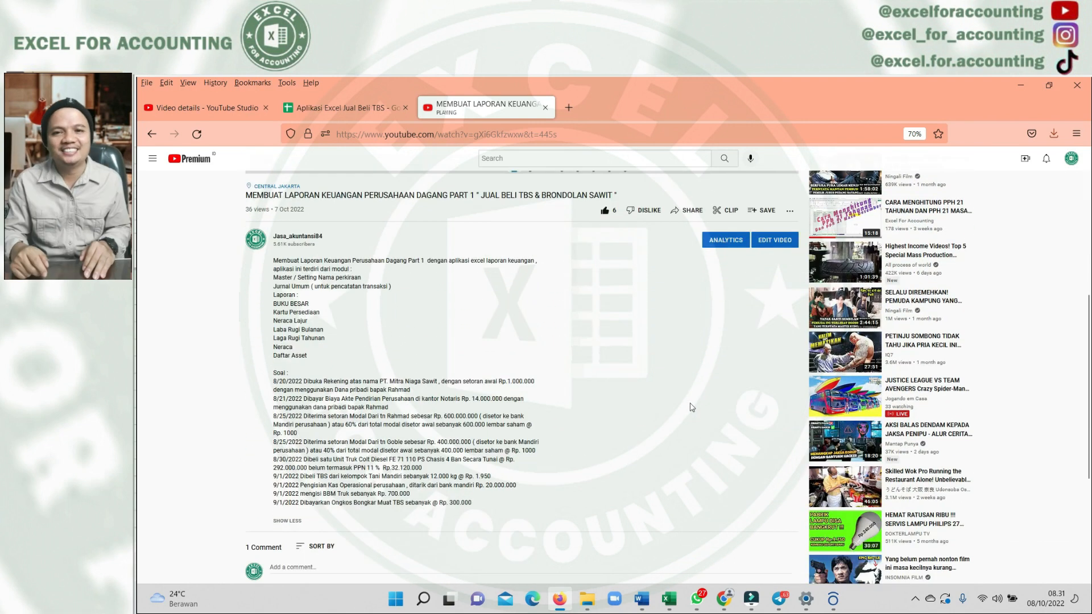
{"action": "scroll", "coordinate": [692, 407], "scroll_direction": "up", "scroll_amount": 9}
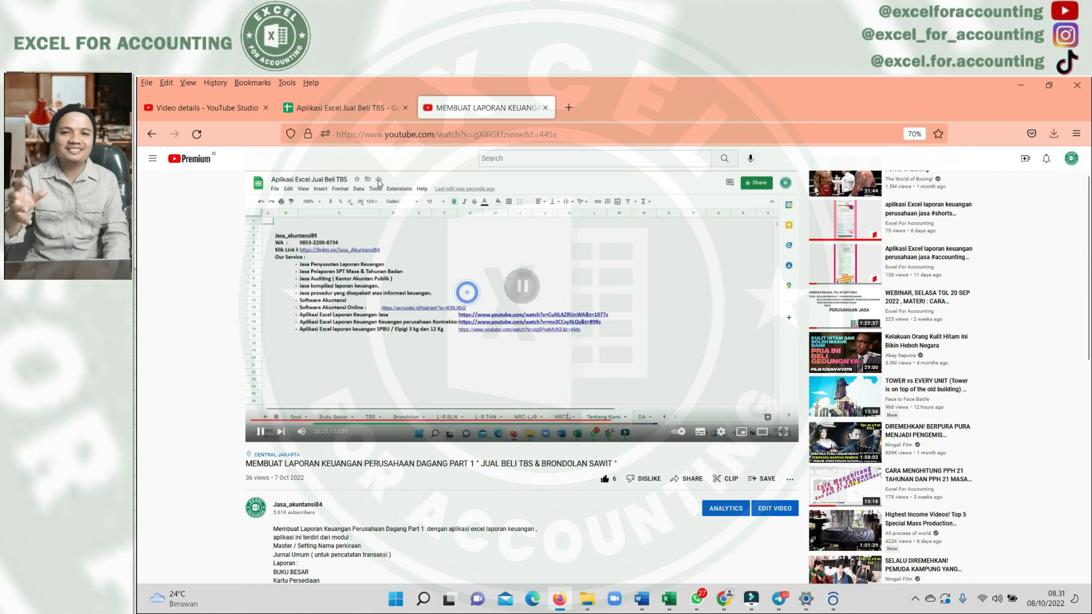
Return to the Aplikasi Excel Jual Beli TBS spreadsheet and compare the general journal entries with the Soal transaction list
{"action": "left_click", "coordinate": [346, 108]}
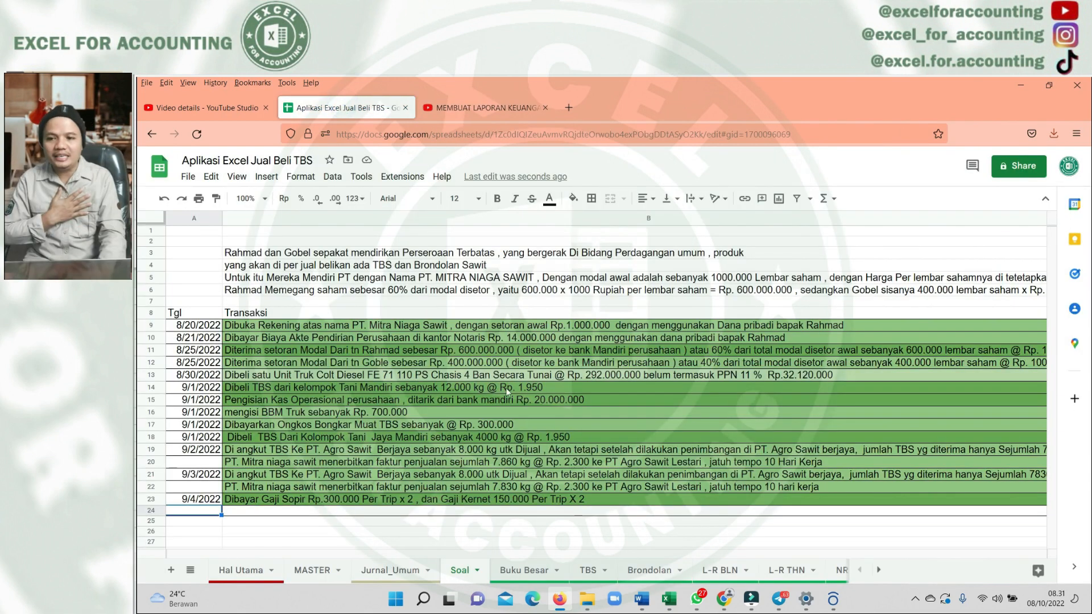
{"action": "left_click", "coordinate": [453, 404]}
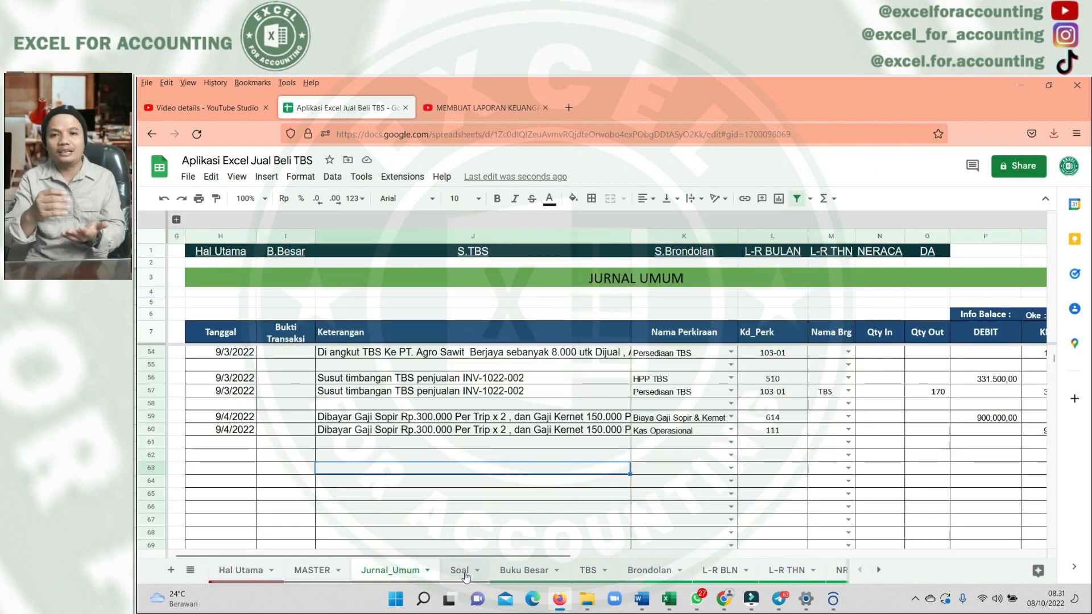
{"action": "left_click", "coordinate": [461, 570]}
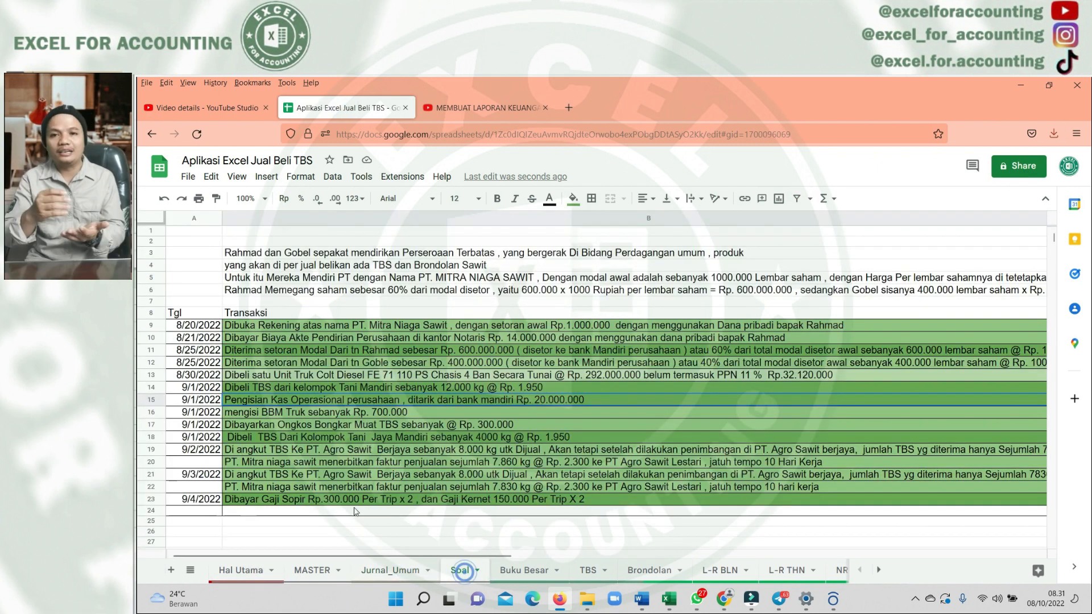
Look over the recorded transactions in the Soal list, from 8/20/2022 through the 9/4/2022 wage payment and the empty rows below
{"action": "scroll", "coordinate": [355, 511], "scroll_direction": "down", "scroll_amount": 3}
{"action": "left_click", "coordinate": [197, 341]}
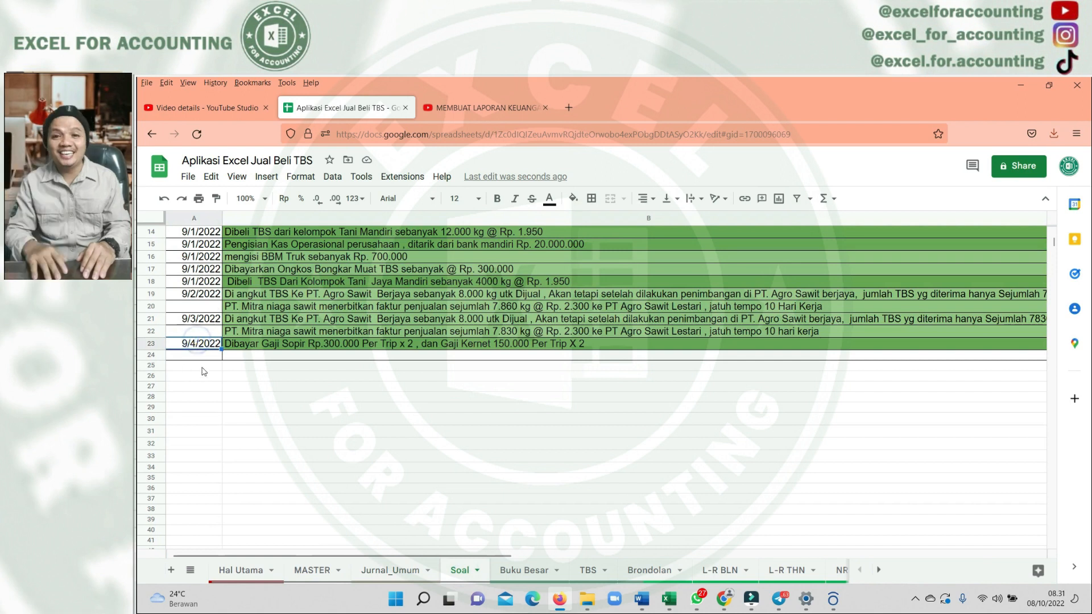
{"action": "left_click", "coordinate": [202, 368]}
{"action": "scroll", "coordinate": [389, 414], "scroll_direction": "up", "scroll_amount": 5}
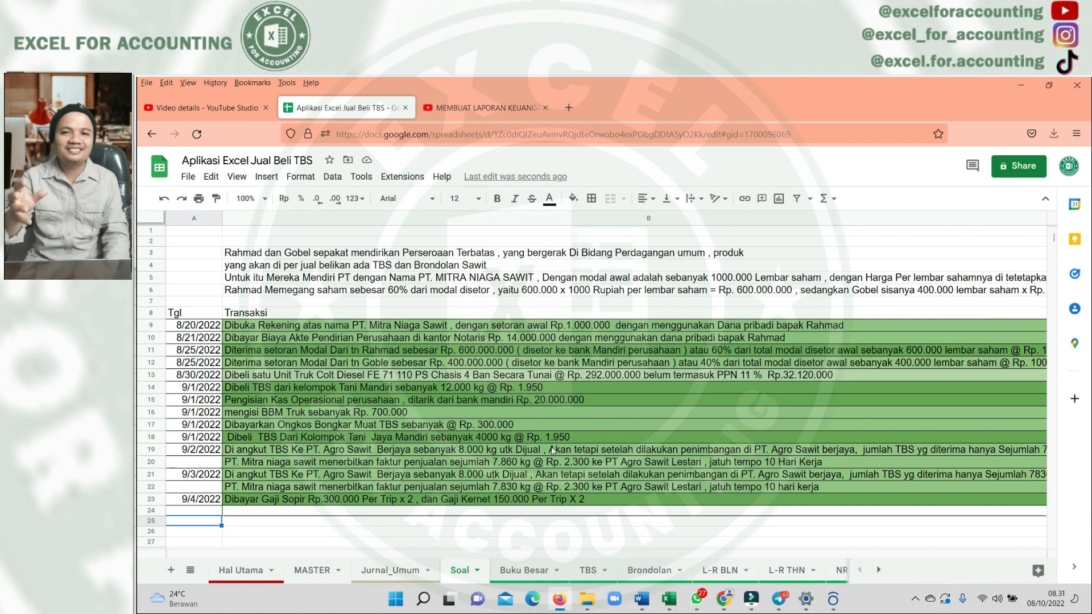
{"action": "left_click", "coordinate": [513, 453]}
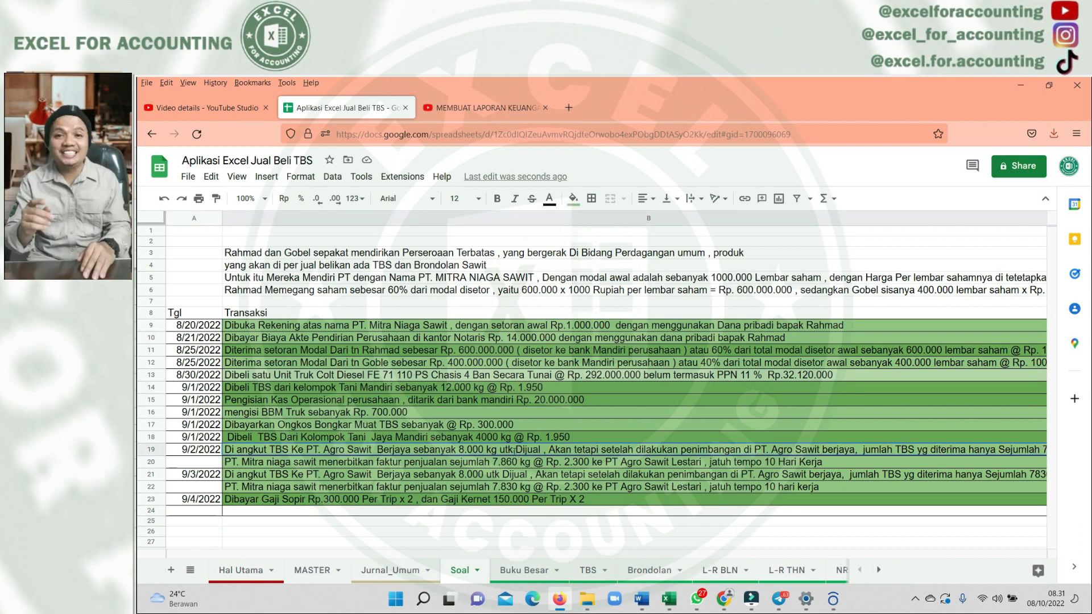
{"action": "left_click", "coordinate": [515, 461]}
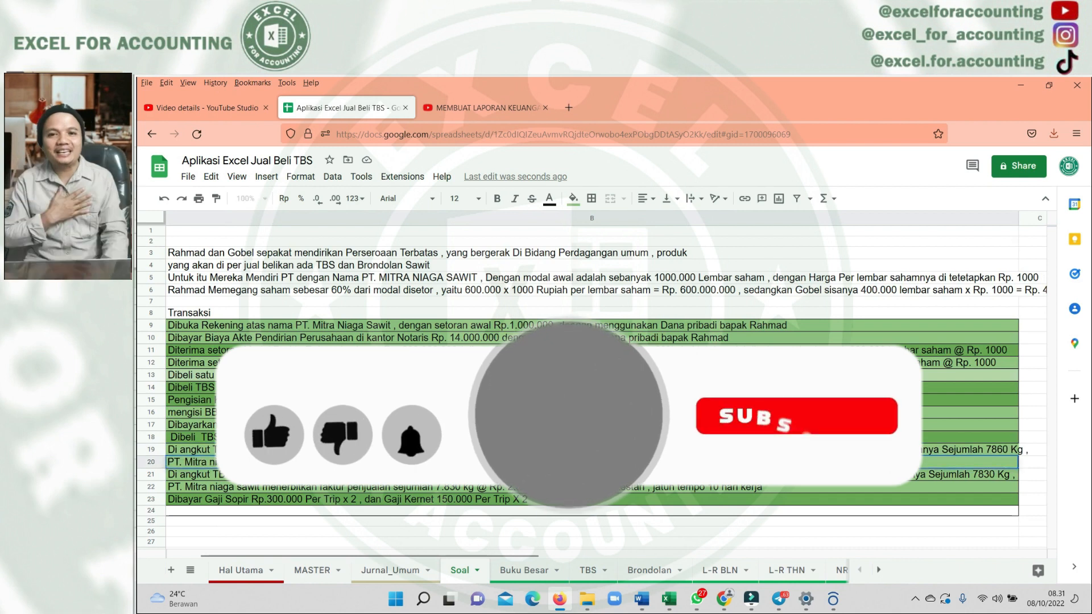
{"action": "left_click", "coordinate": [312, 521]}
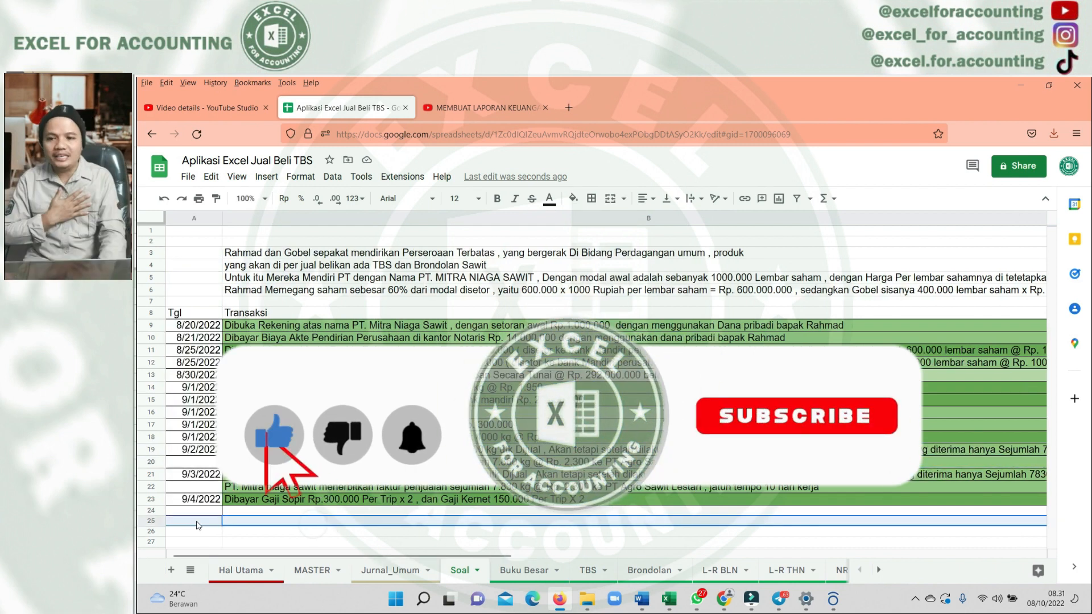
{"action": "left_click", "coordinate": [199, 524]}
{"action": "scroll", "coordinate": [210, 516], "scroll_direction": "down", "scroll_amount": 3}
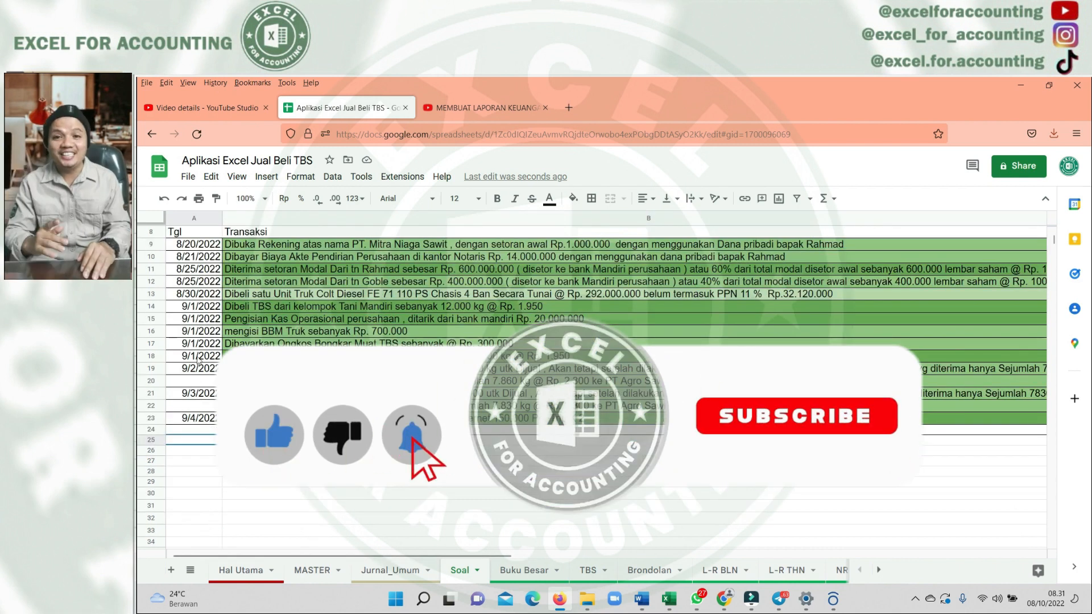
{"action": "left_click", "coordinate": [200, 359]}
{"action": "left_click", "coordinate": [200, 443]}
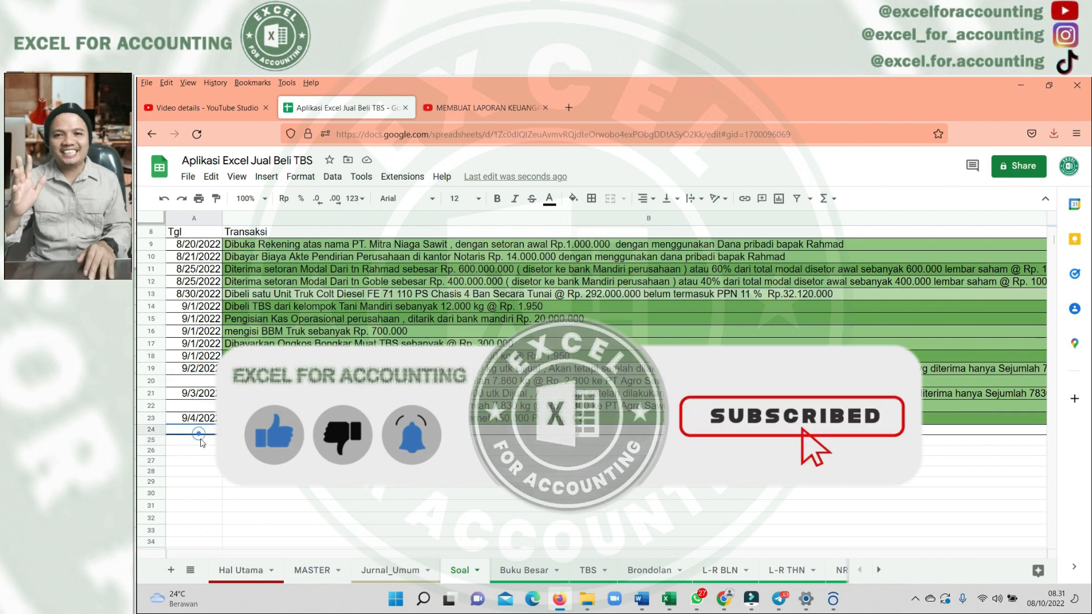
Enter the date 12/09/2022 in row 25 of the Soal list and copy it to row 26
{"action": "left_click", "coordinate": [203, 440]}
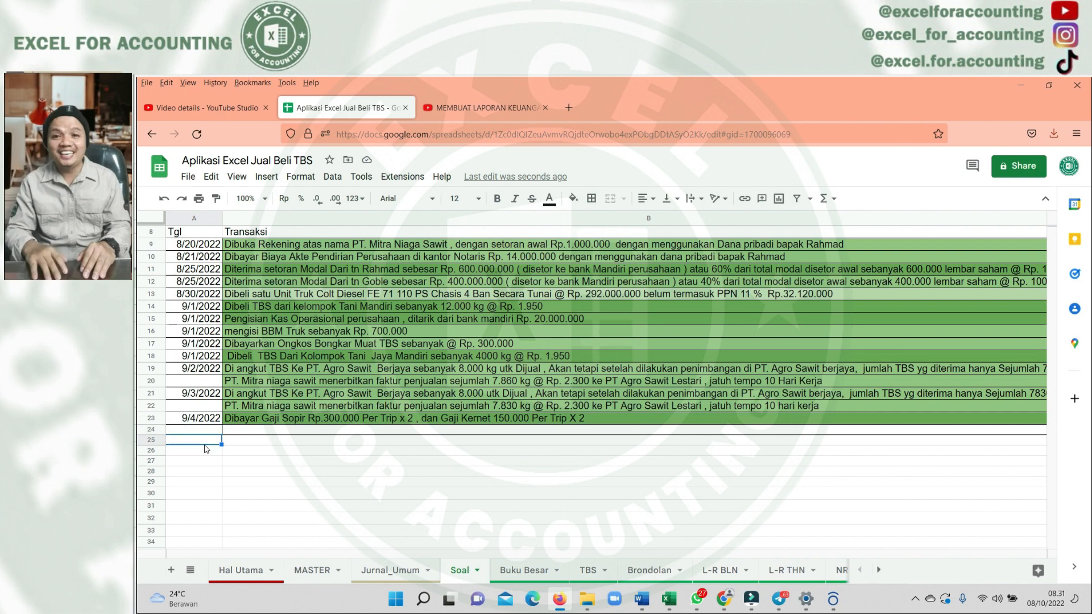
{"action": "type", "text": "12/09/2022"}
{"action": "key", "text": "Return"}
{"action": "left_click", "coordinate": [204, 443]}
{"action": "key", "text": "ctrl+c"}
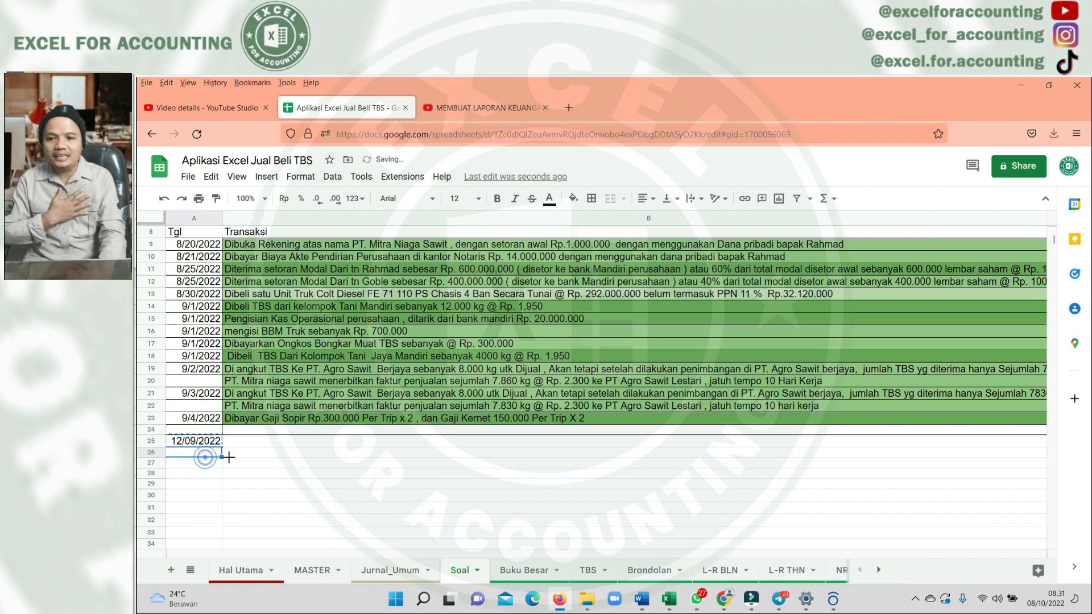
{"action": "key", "text": "ctrl+v"}
Begin the transaction description in row 25 of the Soal list with "Diterima Pelunasan Penjualan Tgl 02"
{"action": "left_click", "coordinate": [277, 441]}
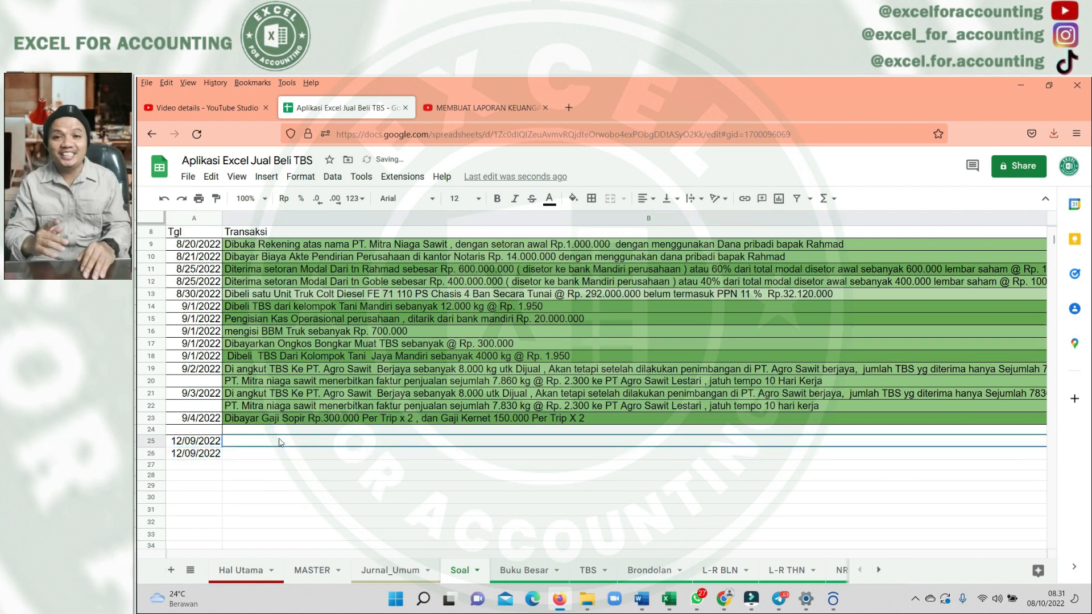
{"action": "type", "text": "Diterima"}
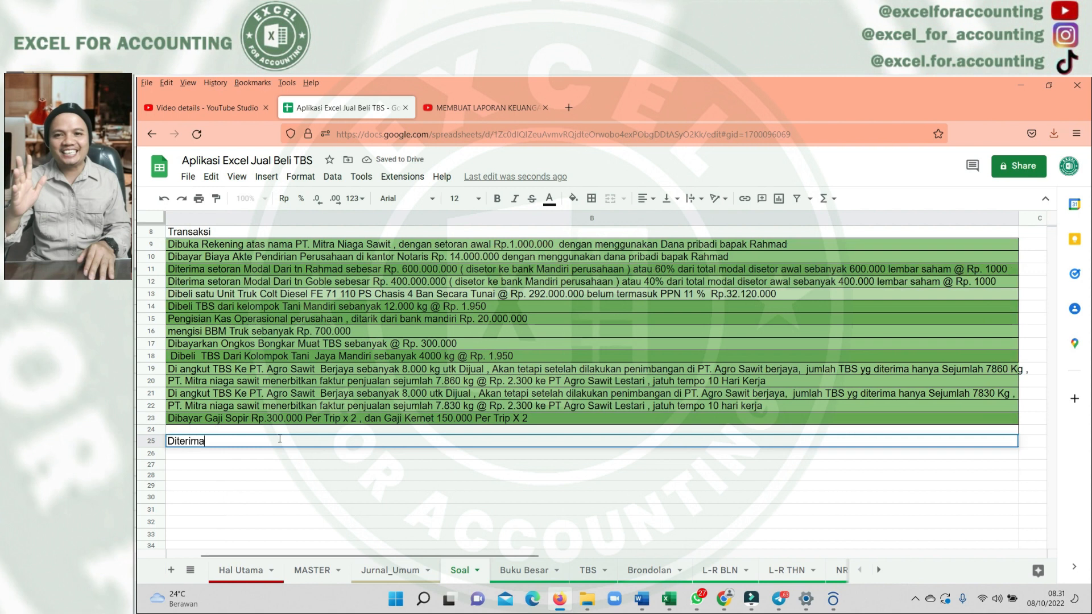
{"action": "type", "text": " Pel"}
{"action": "type", "text": "uan"}
{"action": "key", "text": "BackSpace"}
{"action": "key", "text": "BackSpace"}
{"action": "type", "text": "sa"}
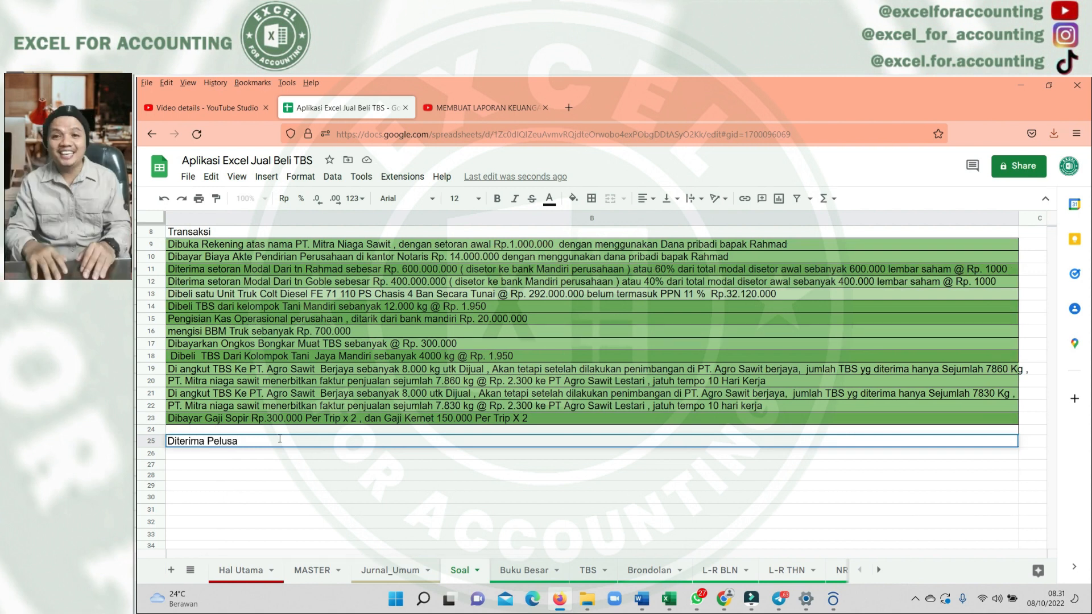
{"action": "key", "text": "BackSpace"}
{"action": "key", "text": "BackSpace"}
{"action": "key", "text": "BackSpace"}
{"action": "key", "text": "BackSpace"}
{"action": "type", "text": "nas"}
{"action": "key", "text": "BackSpace"}
{"action": "key", "text": "BackSpace"}
{"action": "key", "text": "BackSpace"}
{"action": "type", "text": "nasan Penj"}
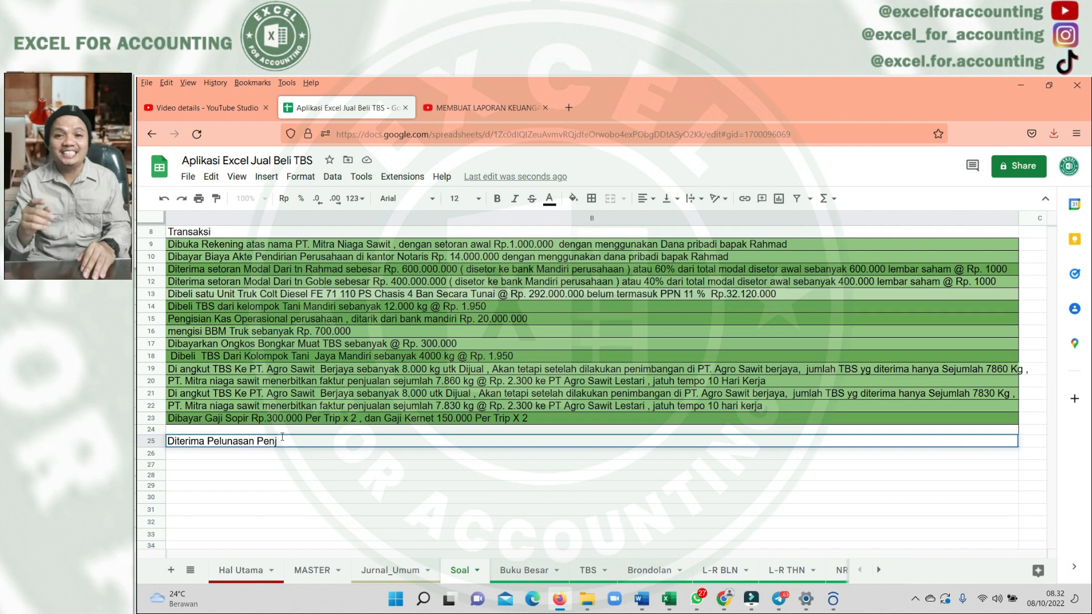
{"action": "type", "text": "ualan Tgl 02"}
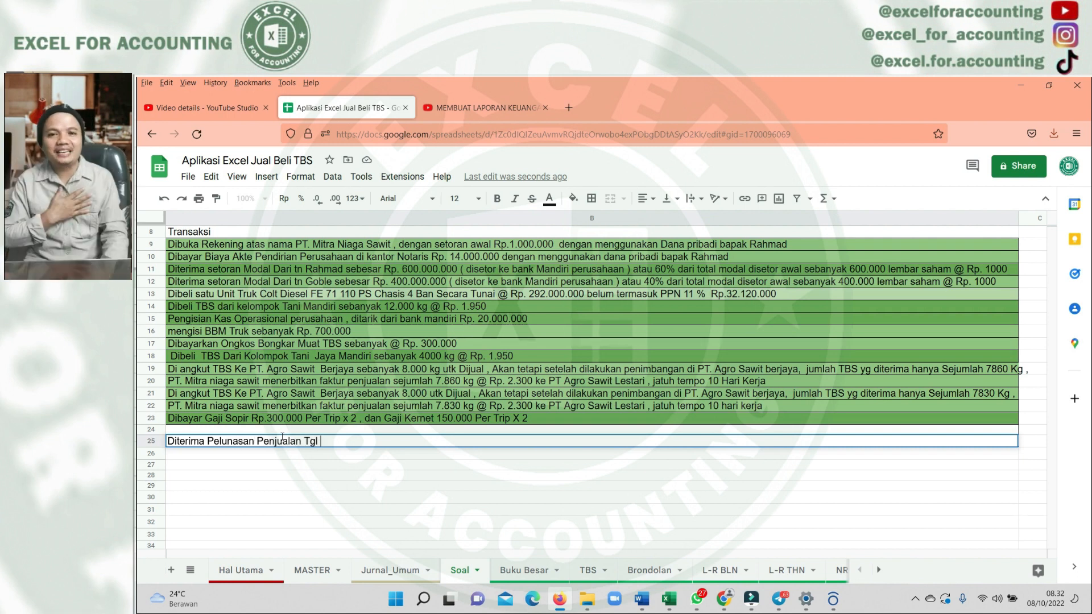
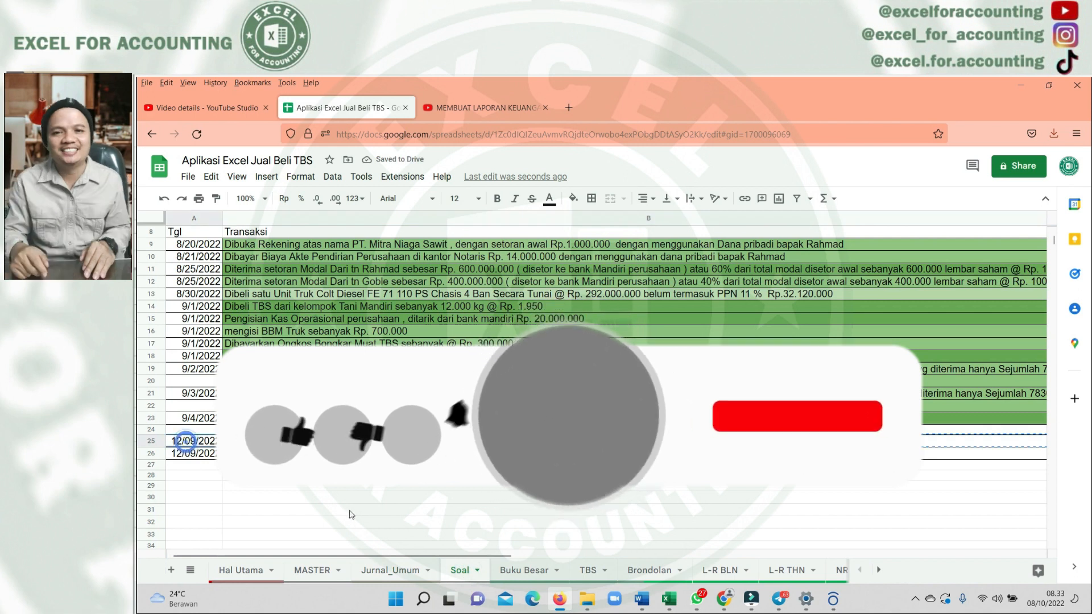
In Jurnal_Umum, paste the date 12/09/2022 into rows 62 to 64 and the Pelunasan Penjualan description into row 64
{"action": "left_click", "coordinate": [392, 571]}
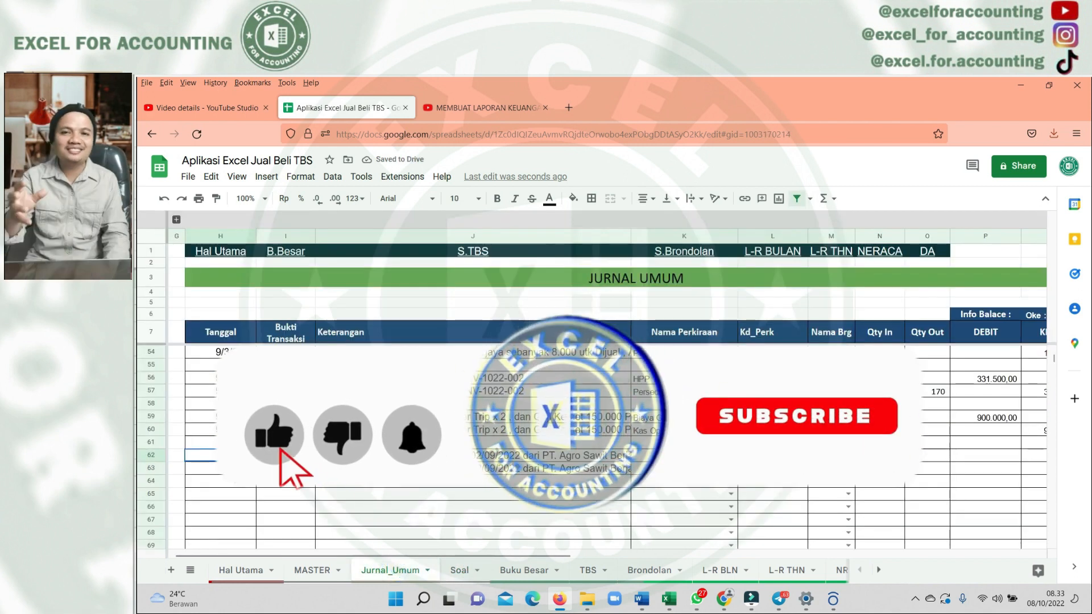
{"action": "key", "text": "ctrl+v"}
{"action": "left_click", "coordinate": [228, 468]}
{"action": "key", "text": "ctrl+v"}
{"action": "left_click", "coordinate": [221, 482]}
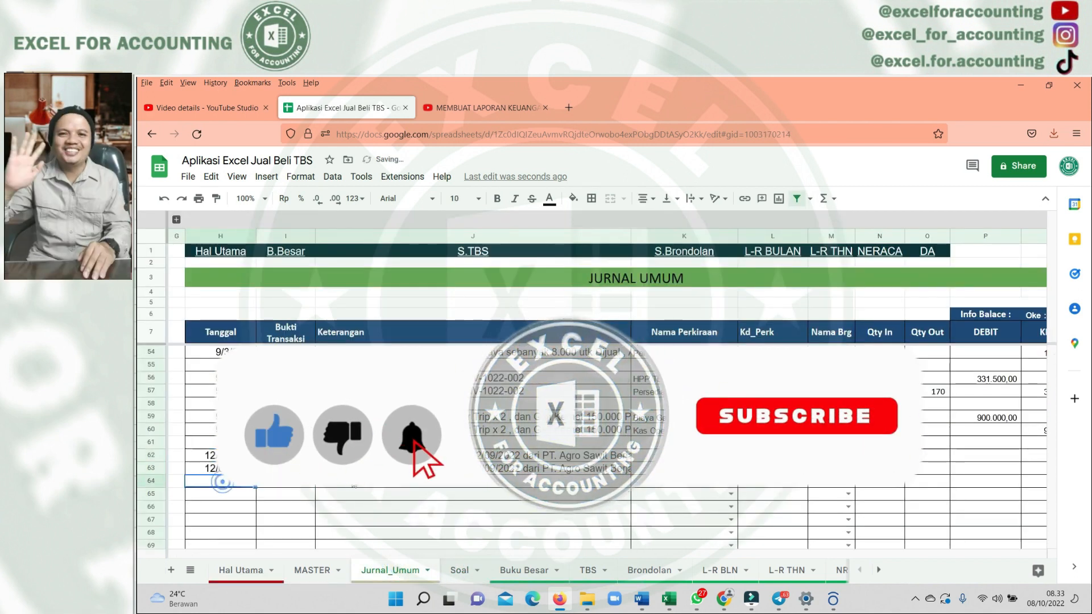
{"action": "left_click", "coordinate": [459, 490]}
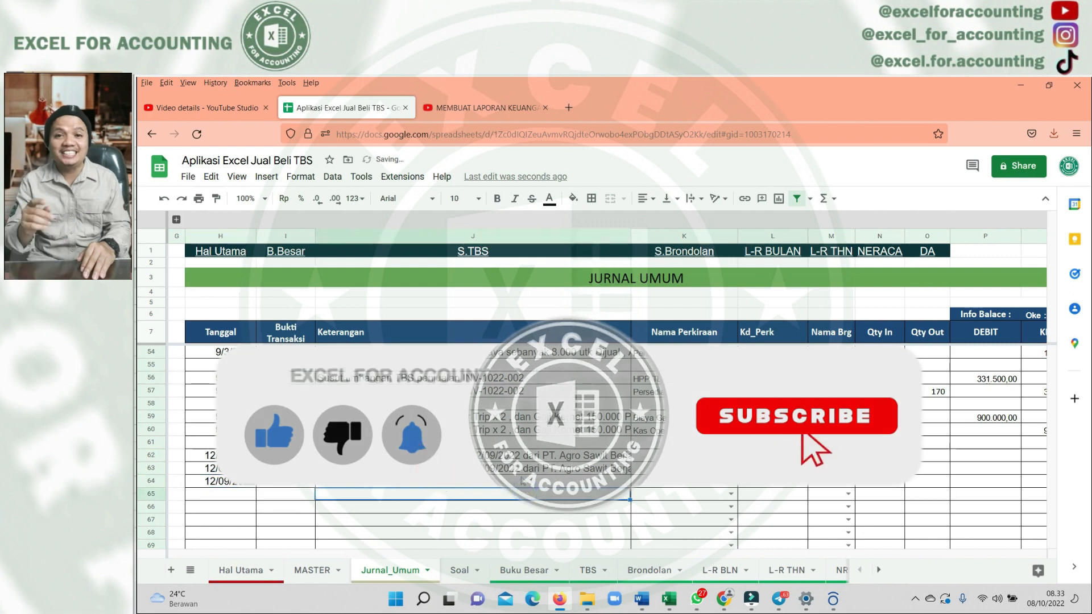
{"action": "left_click", "coordinate": [439, 483]}
{"action": "key", "text": "ctrl+v"}
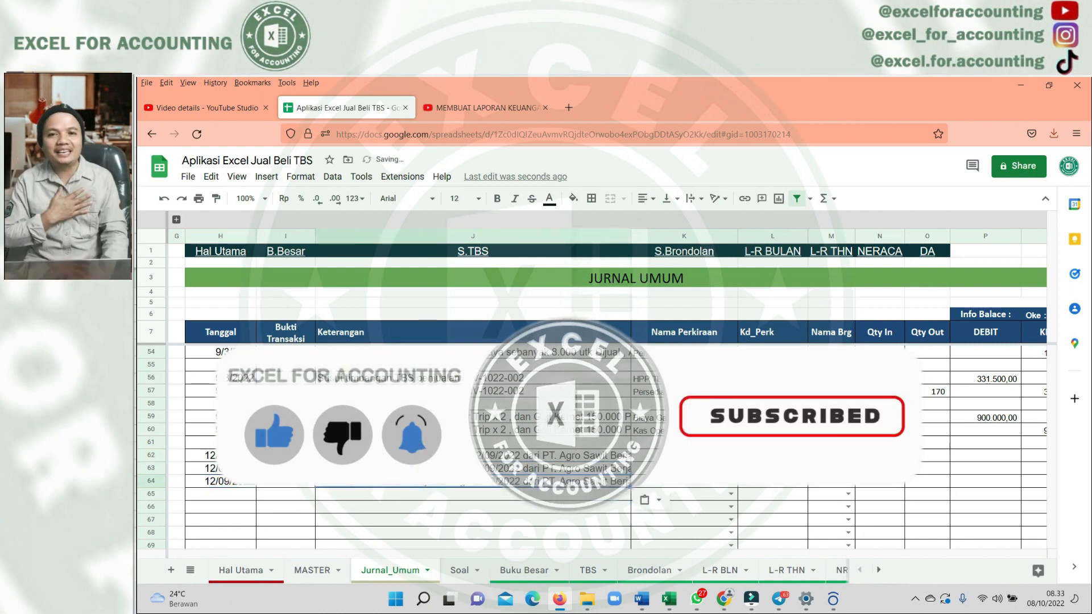
Assign the accounts Kas Bank Mandiri, Kredit Pajak - PPH 22 and Piutang Usaha to journal rows 62, 63 and 64
{"action": "left_click", "coordinate": [682, 455]}
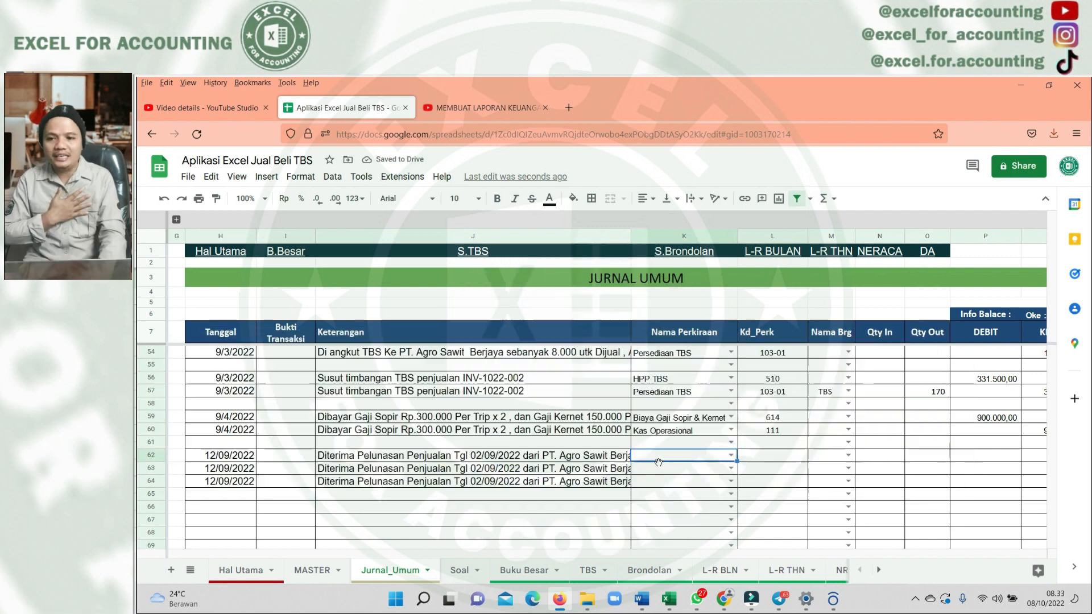
{"action": "type", "text": "kas"}
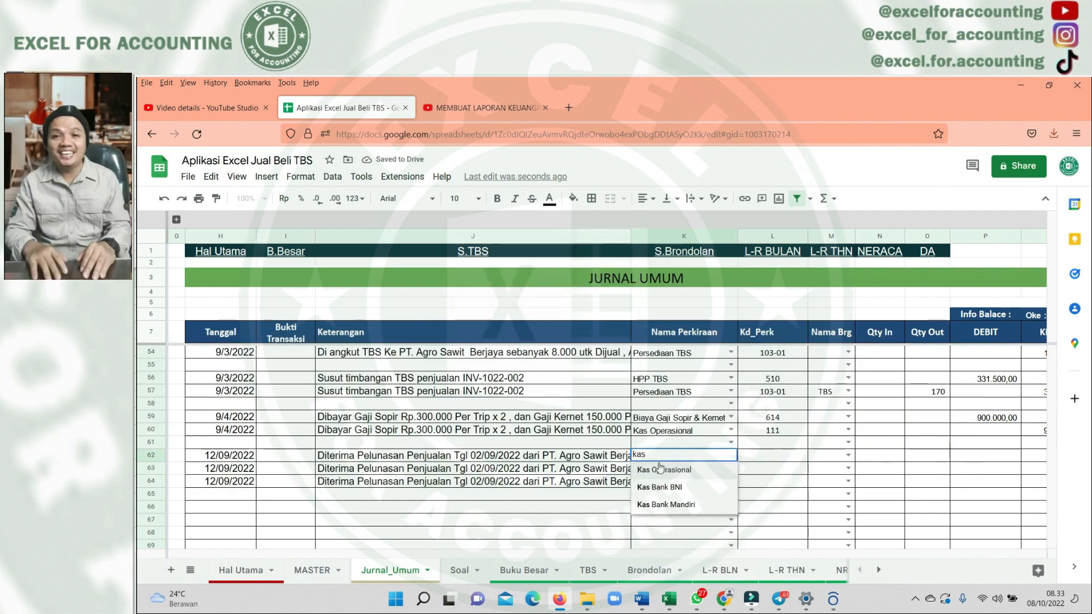
{"action": "left_click", "coordinate": [666, 504]}
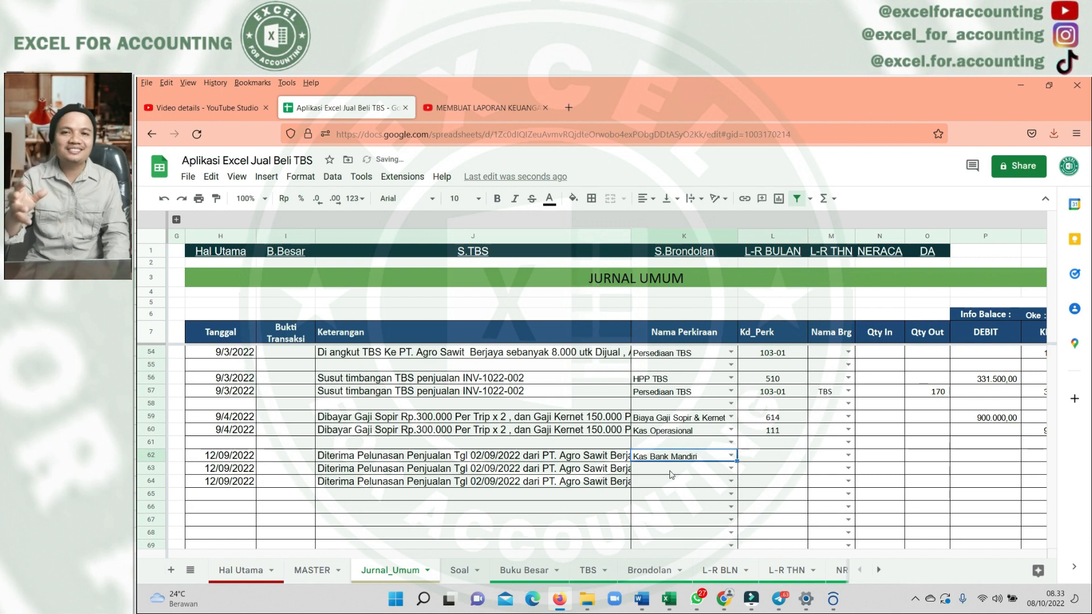
{"action": "left_click", "coordinate": [671, 473]}
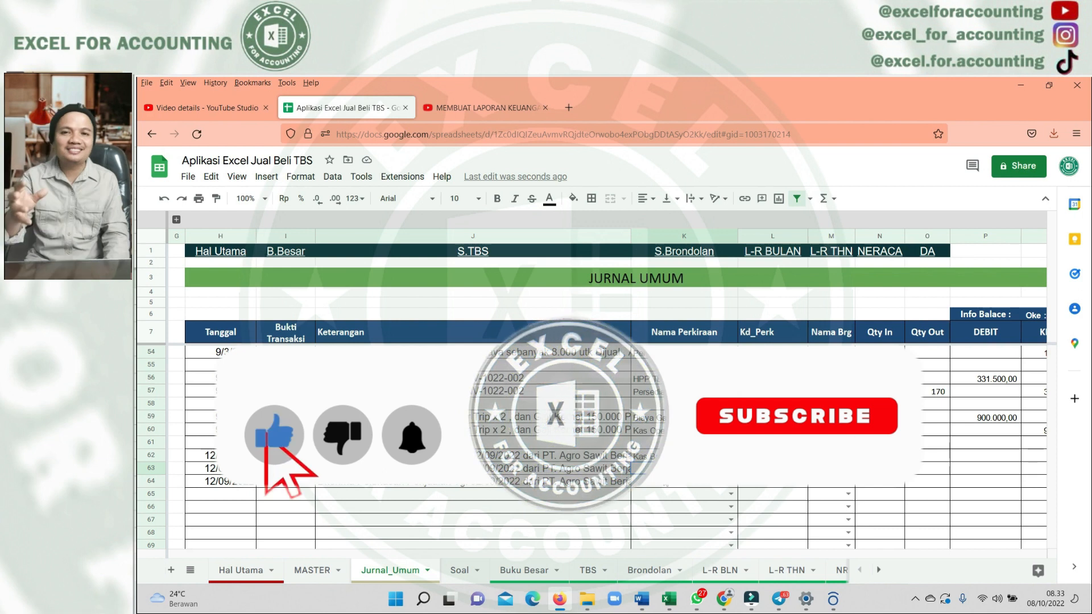
{"action": "type", "text": "pph"}
{"action": "left_click", "coordinate": [679, 451]}
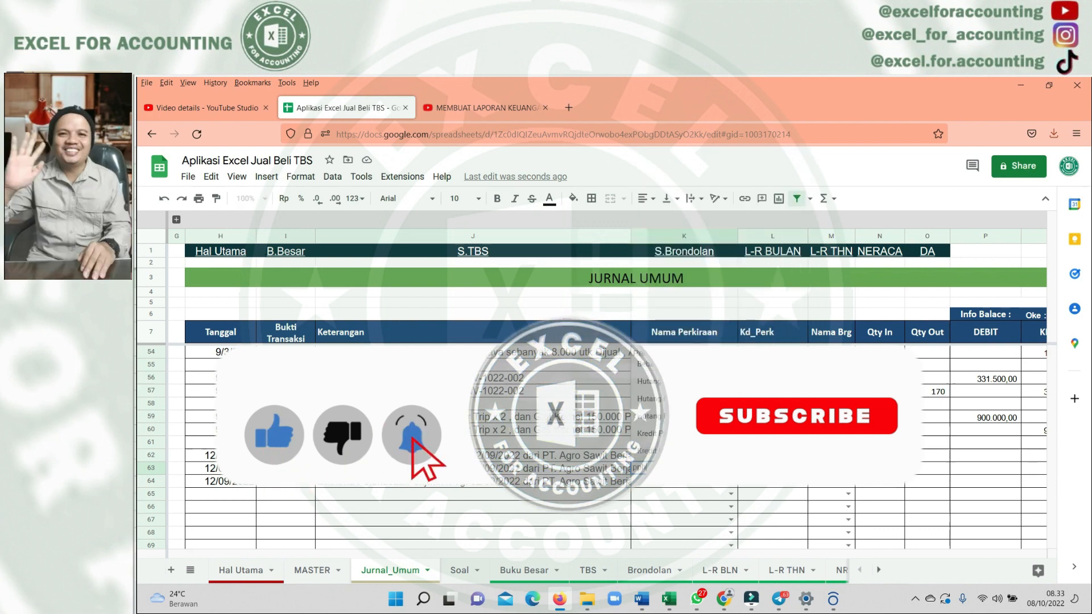
{"action": "left_click", "coordinate": [671, 485]}
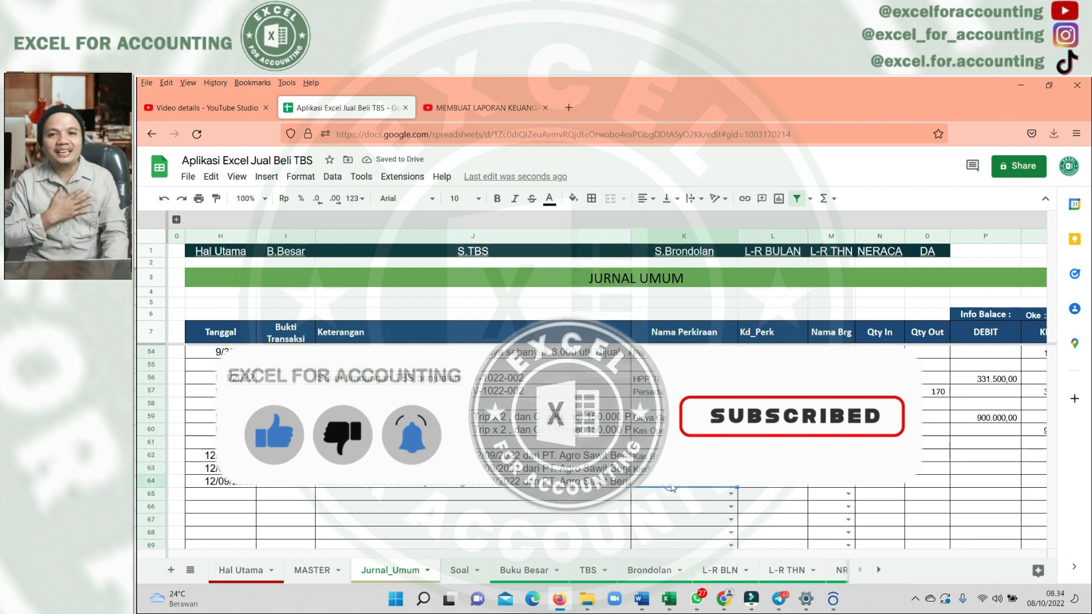
{"action": "type", "text": "piu"}
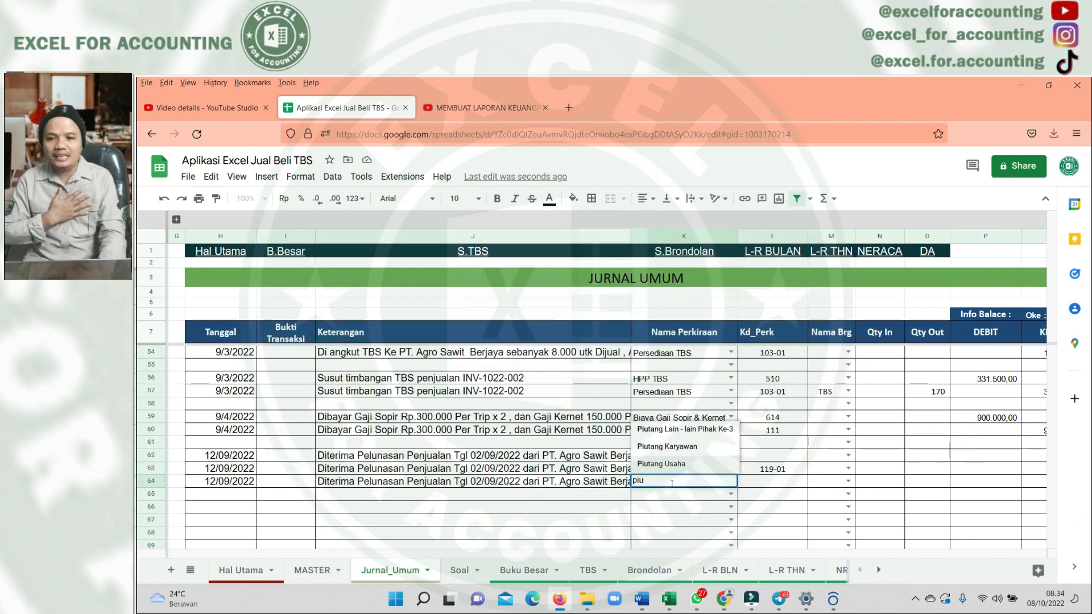
{"action": "left_click", "coordinate": [676, 465]}
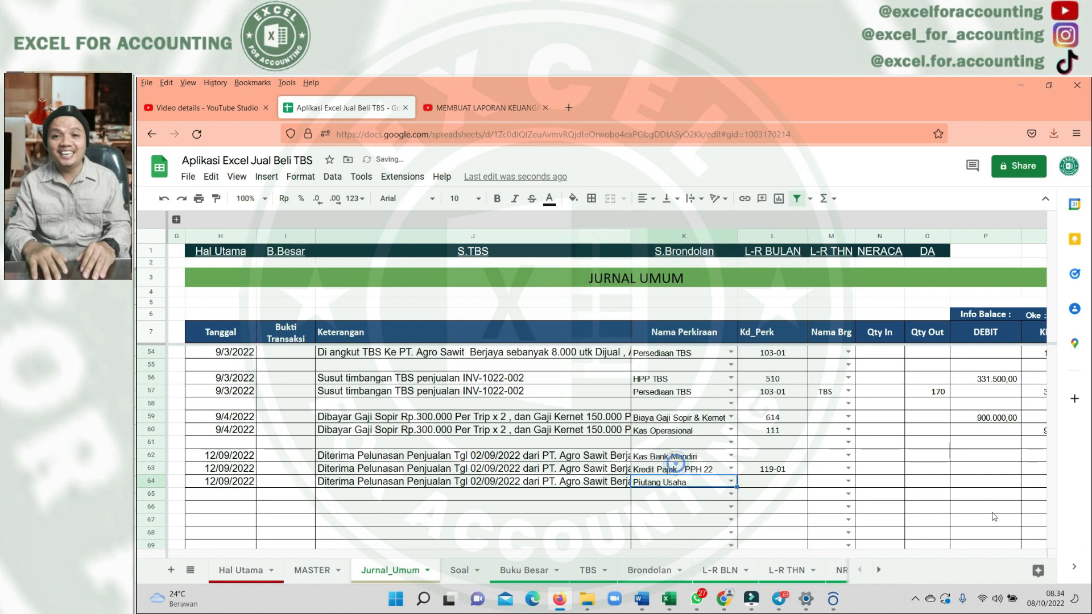
Set the Piutang Usaha credit in row 64 to =P40, the receivable debit of invoice INV-1022-001
{"action": "left_click", "coordinate": [984, 470]}
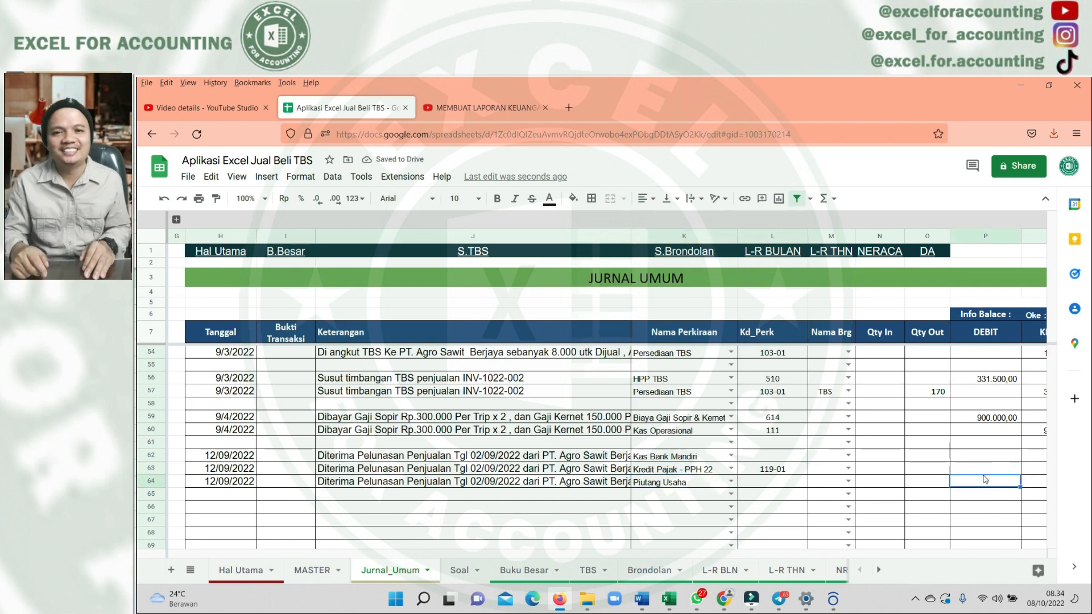
{"action": "key", "text": "Right"}
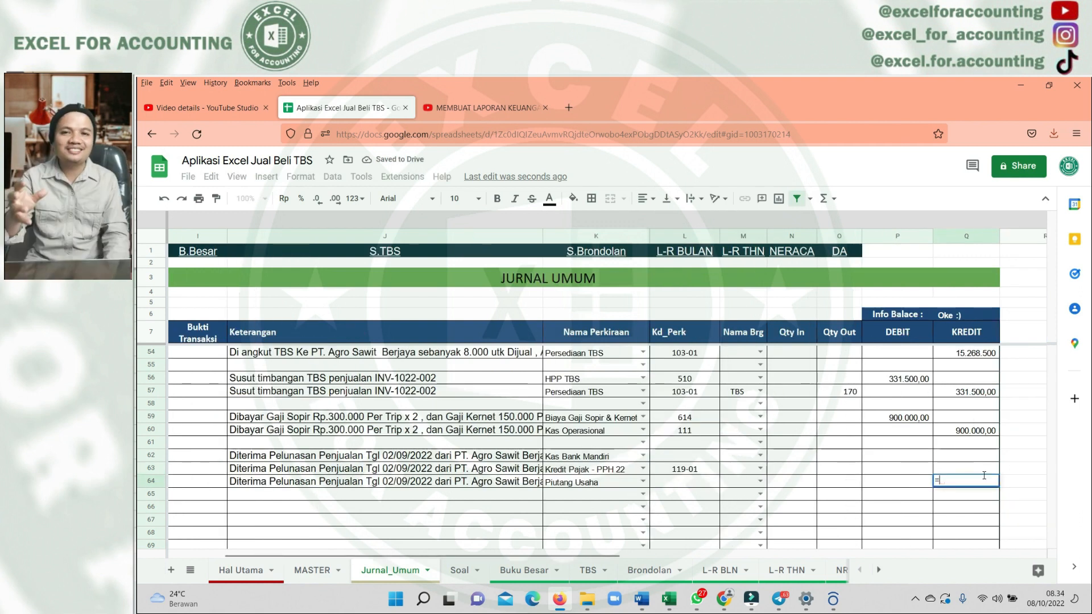
{"action": "scroll", "coordinate": [693, 475], "scroll_direction": "up", "scroll_amount": 3}
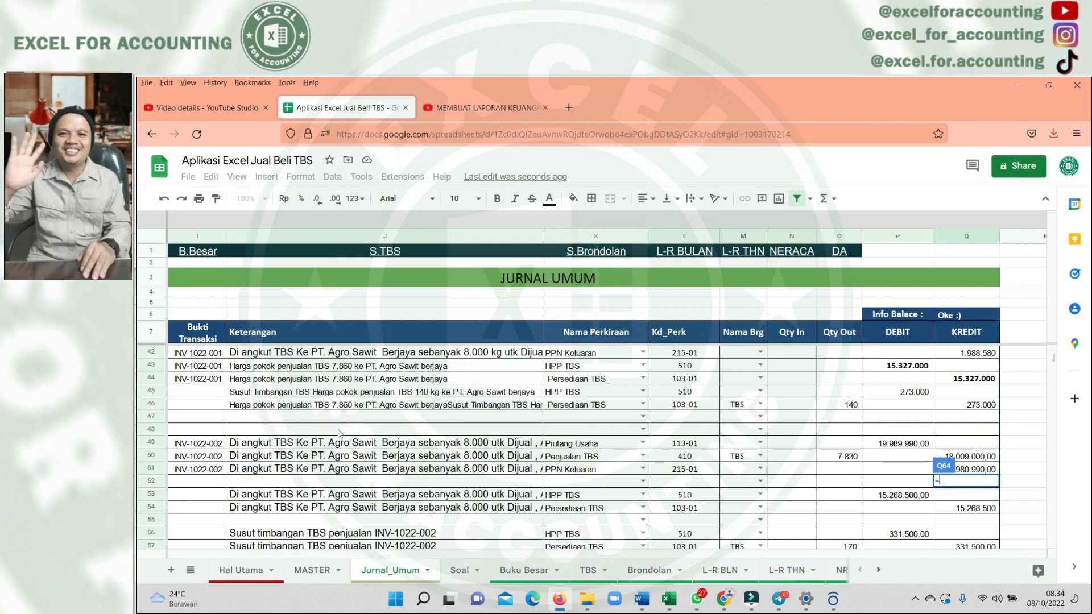
{"action": "scroll", "coordinate": [338, 434], "scroll_direction": "up", "scroll_amount": 2}
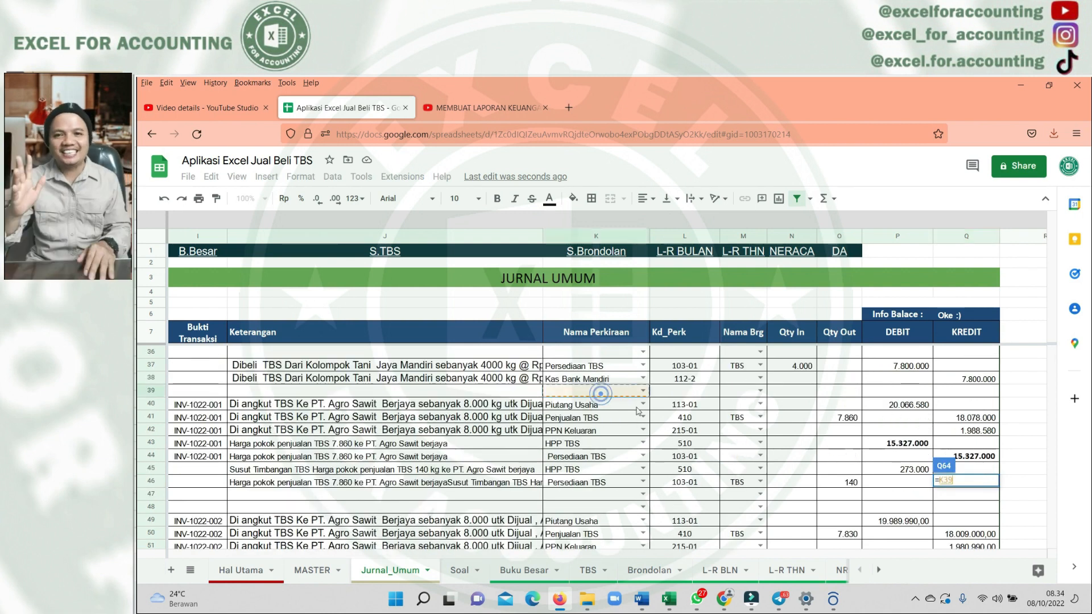
{"action": "left_click", "coordinate": [908, 404]}
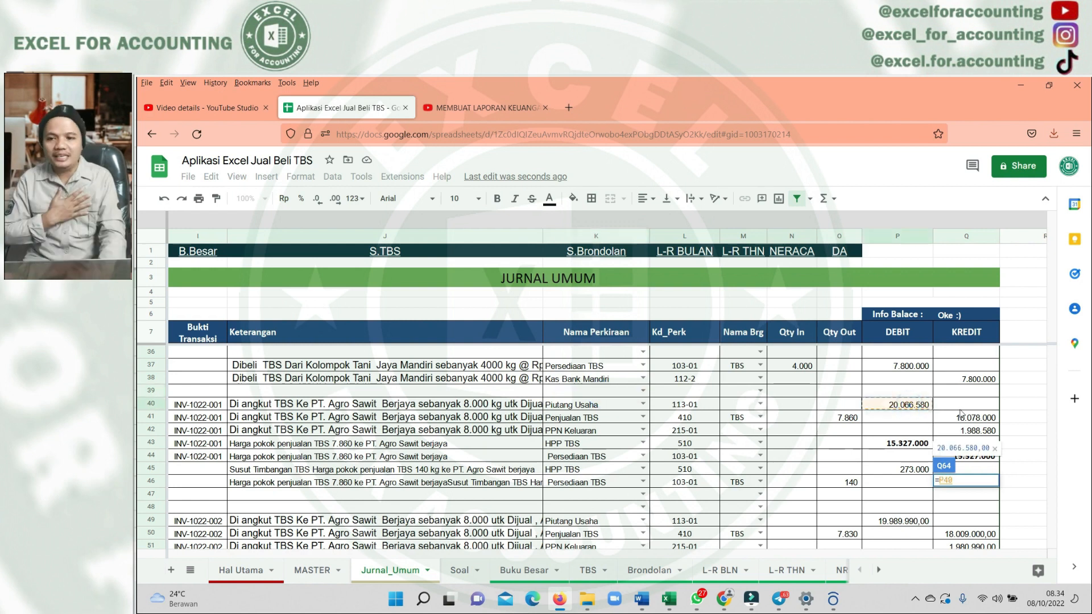
{"action": "key", "text": "Return"}
Set the Kredit Pajak - PPH 22 debit in row 63 to the Penjualan TBS credit Q41 times the tax rate, for 45.195
{"action": "scroll", "coordinate": [947, 508], "scroll_direction": "down", "scroll_amount": 2}
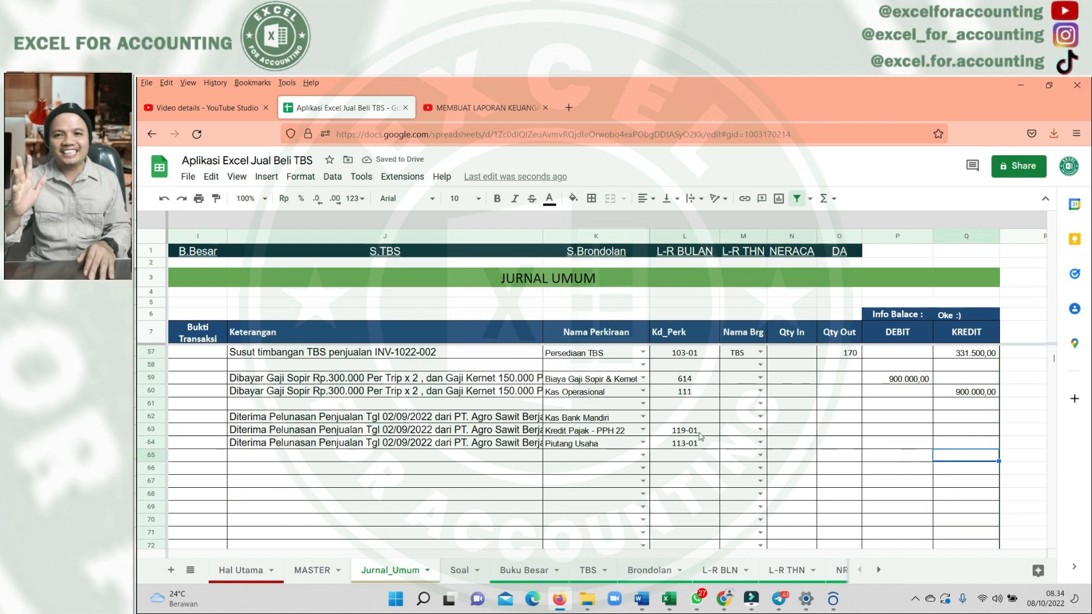
{"action": "left_click", "coordinate": [733, 435]}
{"action": "left_click", "coordinate": [890, 436]}
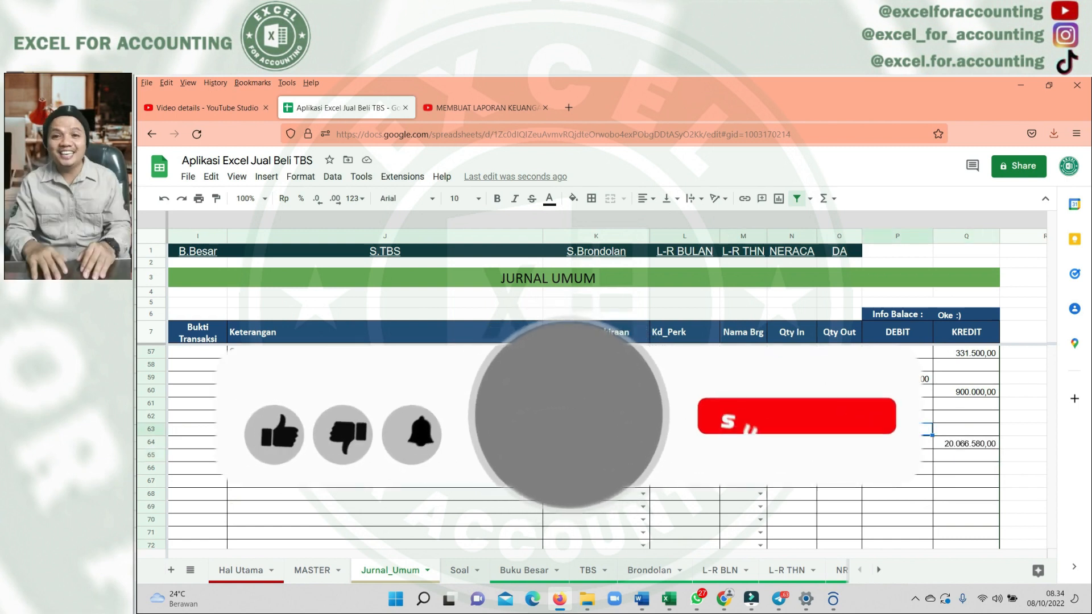
{"action": "type", "text": "="}
{"action": "scroll", "coordinate": [891, 436], "scroll_direction": "up", "scroll_amount": 4}
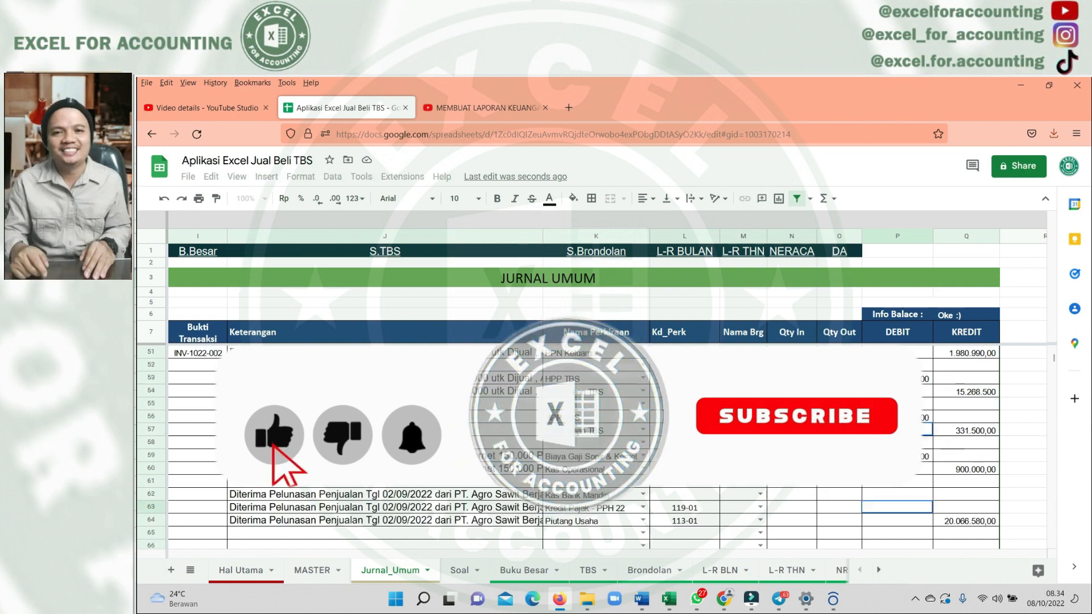
{"action": "scroll", "coordinate": [1049, 460], "scroll_direction": "up", "scroll_amount": 2}
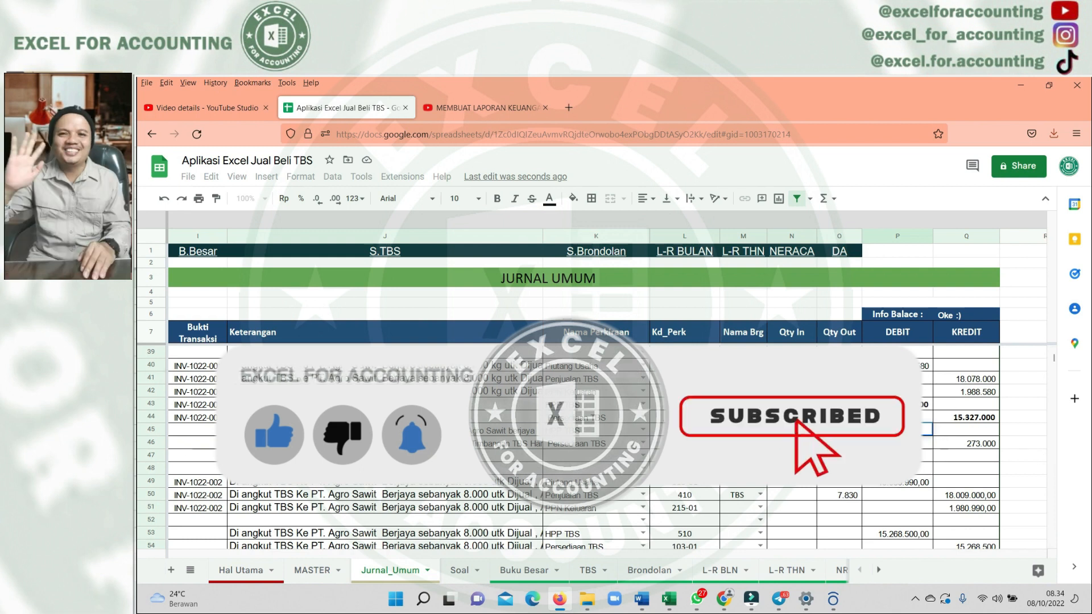
{"action": "left_click", "coordinate": [198, 379]}
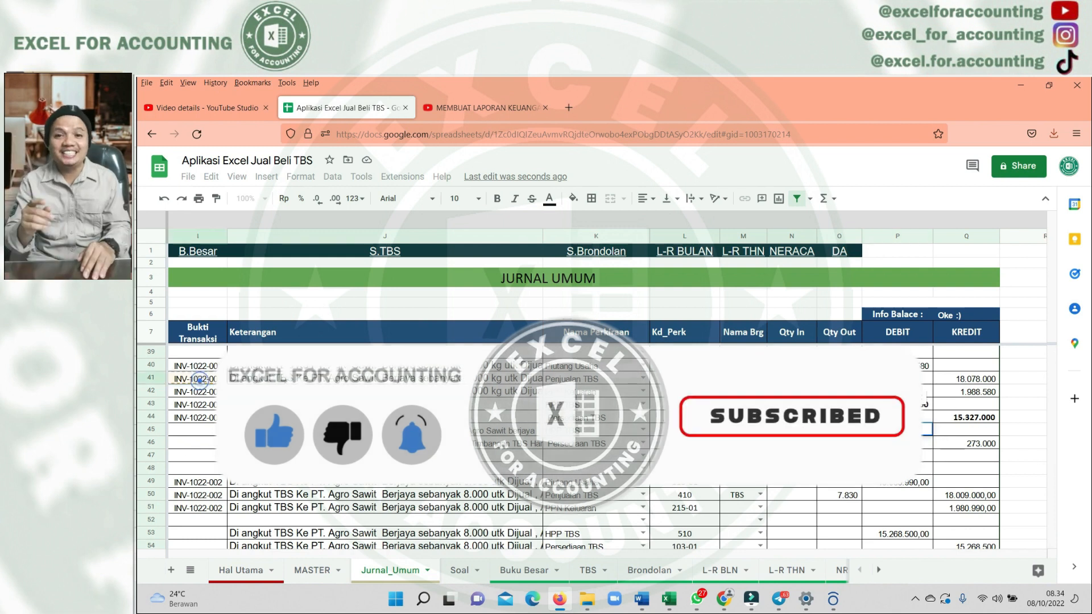
{"action": "left_click", "coordinate": [984, 383]}
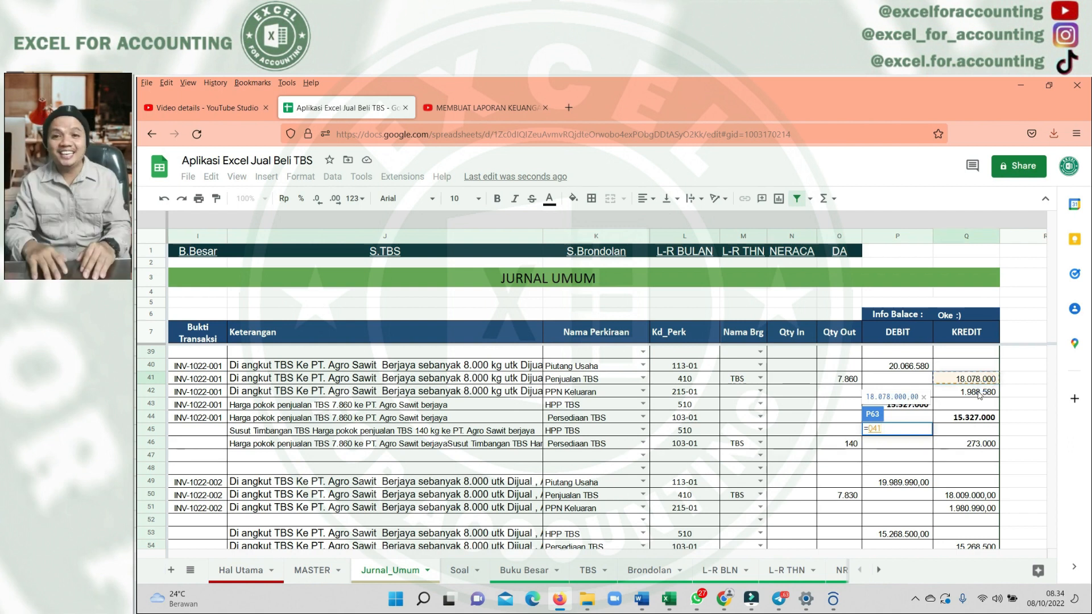
{"action": "type", "text": "*"}
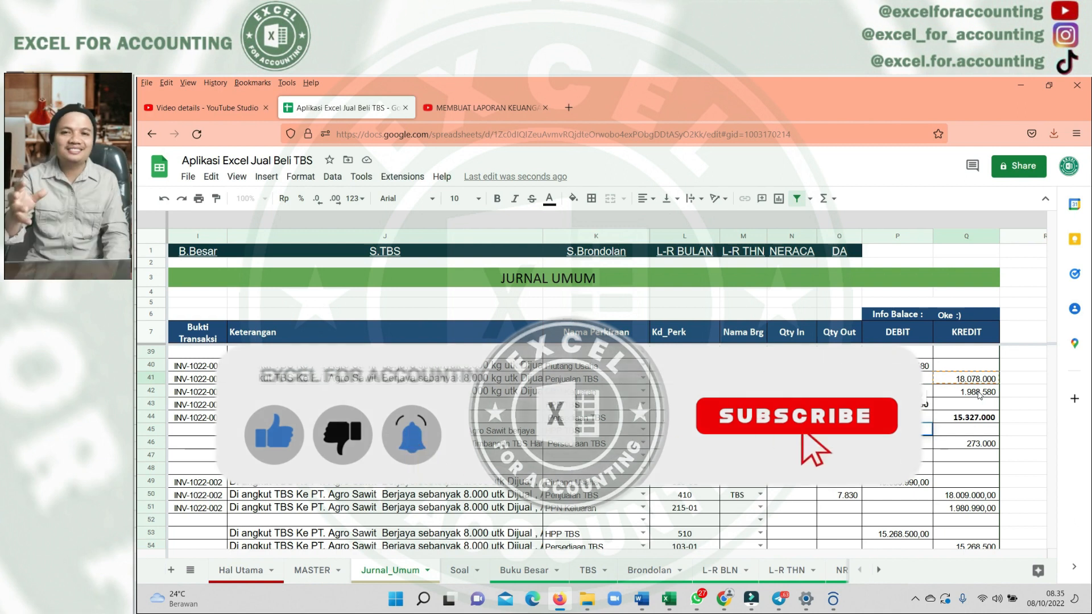
{"action": "key", "text": "Return"}
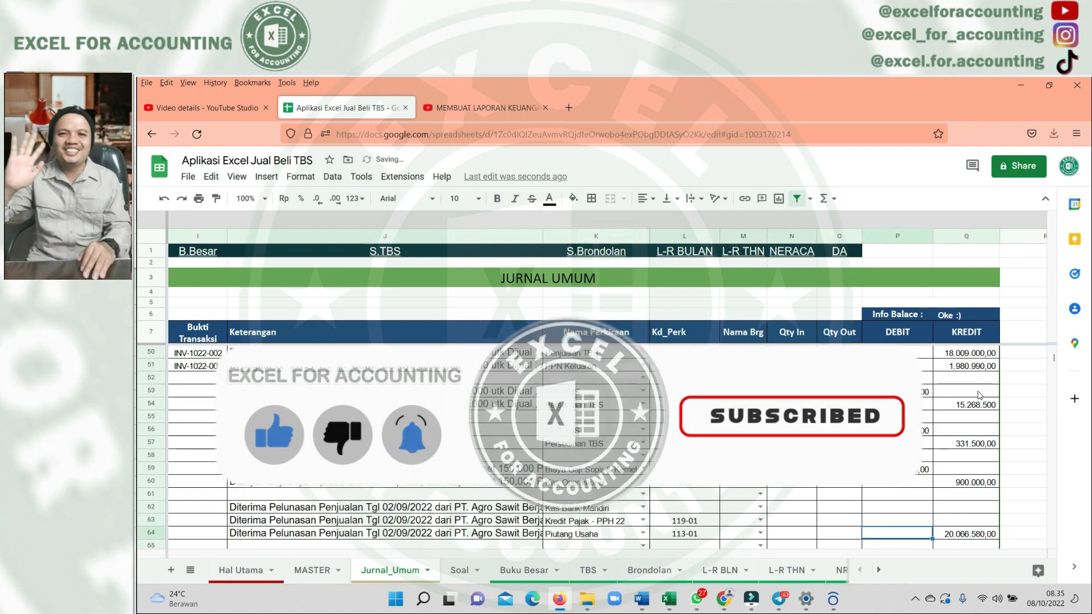
Fill the Kd_Perk account code for Kas Bank Mandiri in journal row 62 from the neighbouring code cells
{"action": "scroll", "coordinate": [931, 474], "scroll_direction": "down", "scroll_amount": 2}
{"action": "left_click", "coordinate": [894, 429]}
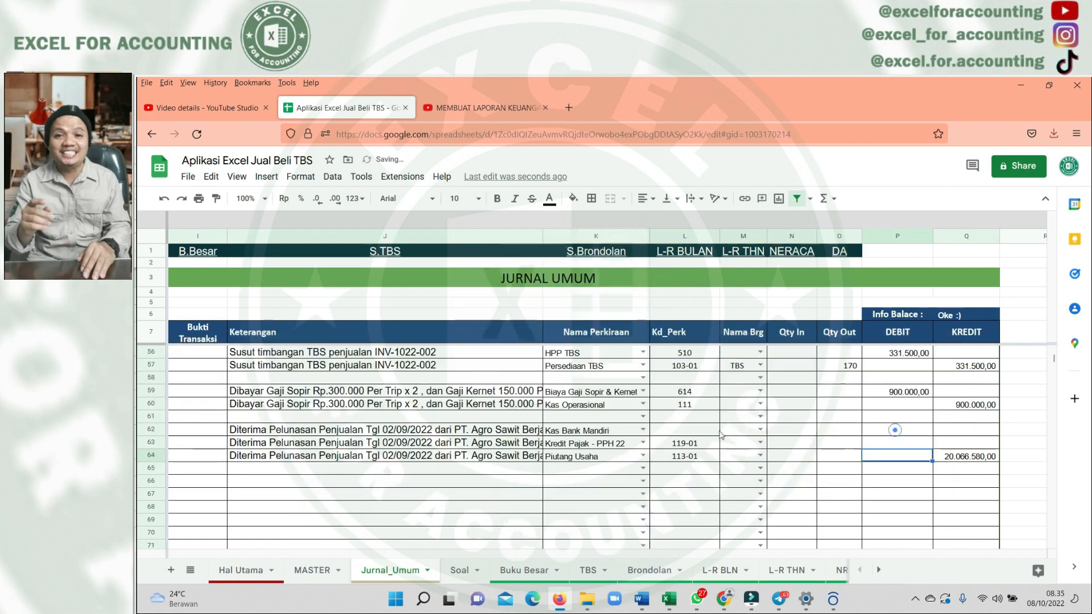
{"action": "left_click", "coordinate": [700, 405]}
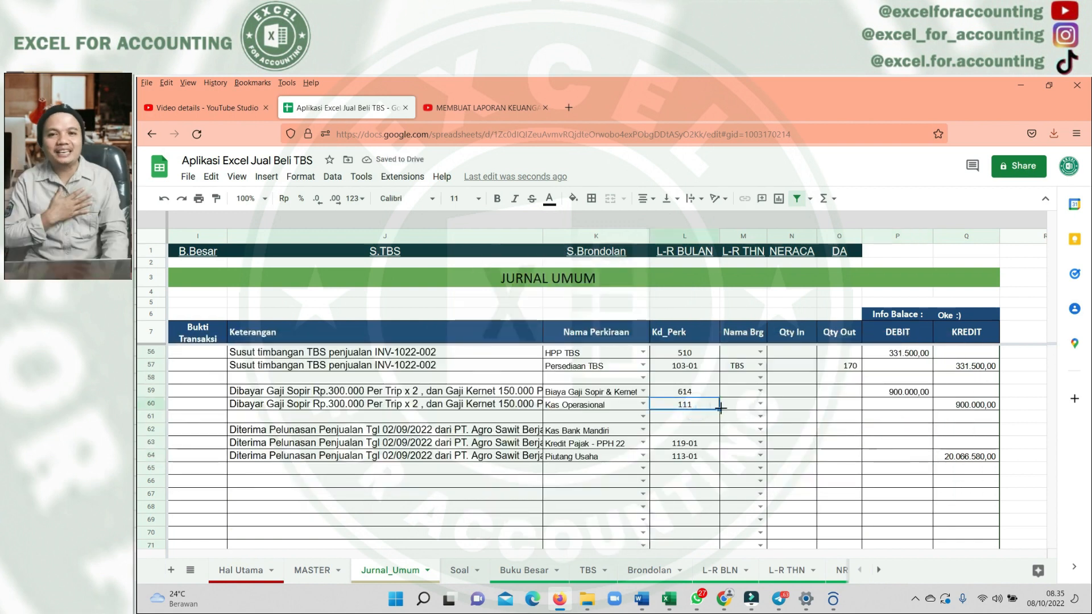
{"action": "left_click_drag", "start_coordinate": [718, 441], "coordinate": [719, 437]}
{"action": "left_click", "coordinate": [760, 432]}
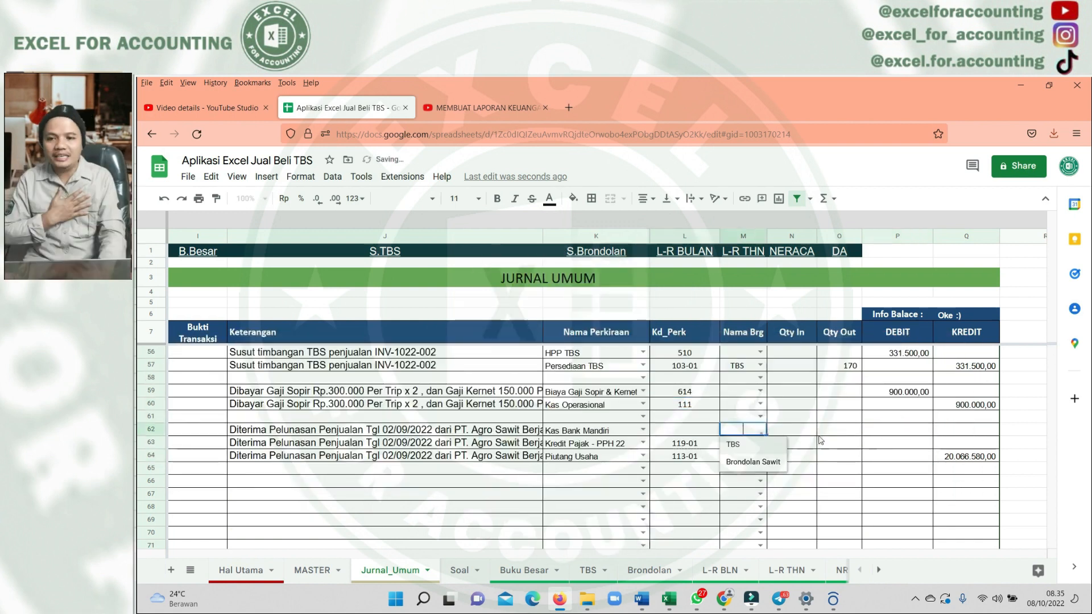
{"action": "left_click", "coordinate": [663, 445]}
{"action": "left_click", "coordinate": [713, 418]}
{"action": "left_click_drag", "start_coordinate": [719, 422], "coordinate": [715, 428]}
{"action": "left_click", "coordinate": [712, 419]}
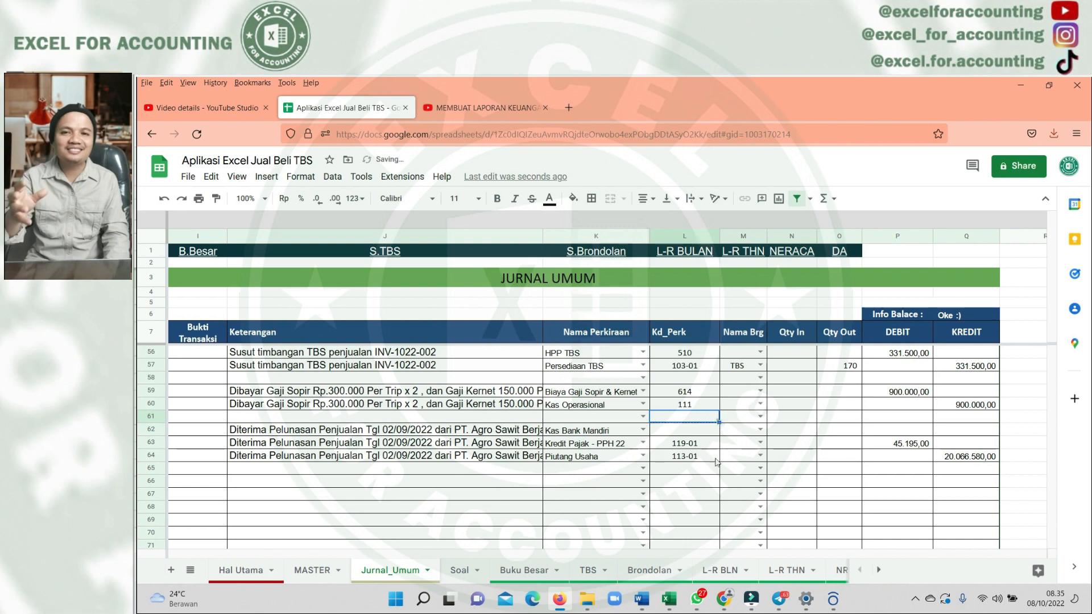
{"action": "left_click", "coordinate": [806, 463]}
Set the Kas Bank Mandiri debit in row 62 to the Piutang Usaha credit minus the PPH 22 debit, =Q64-P63
{"action": "left_click", "coordinate": [882, 418]}
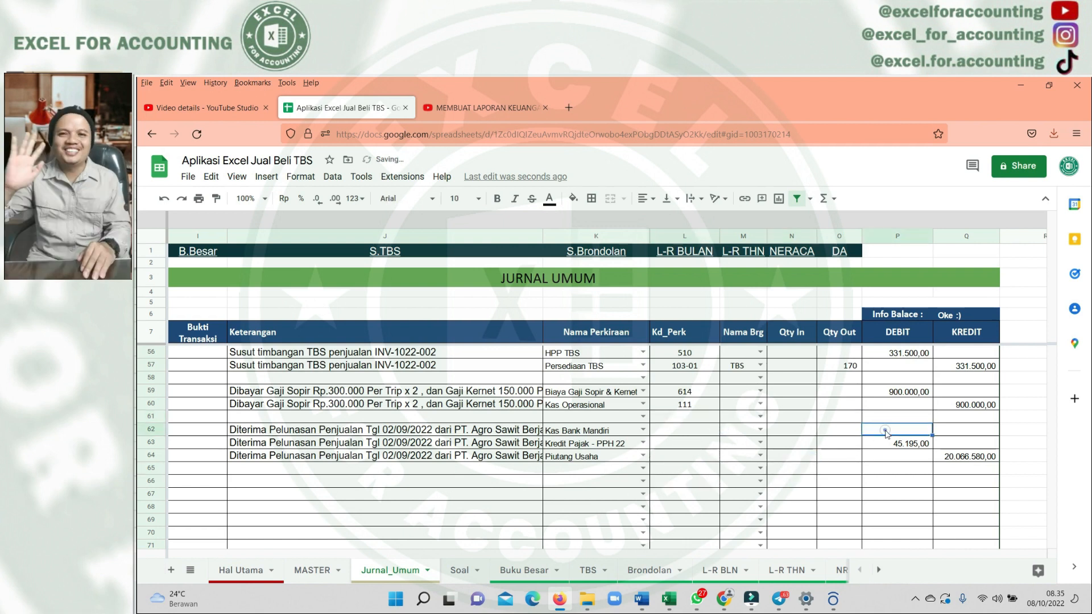
{"action": "type", "text": "="}
{"action": "key", "text": "Down"}
{"action": "key", "text": "Down"}
{"action": "key", "text": "Right"}
{"action": "type", "text": "-"}
{"action": "key", "text": "Down"}
{"action": "key", "text": "Return"}
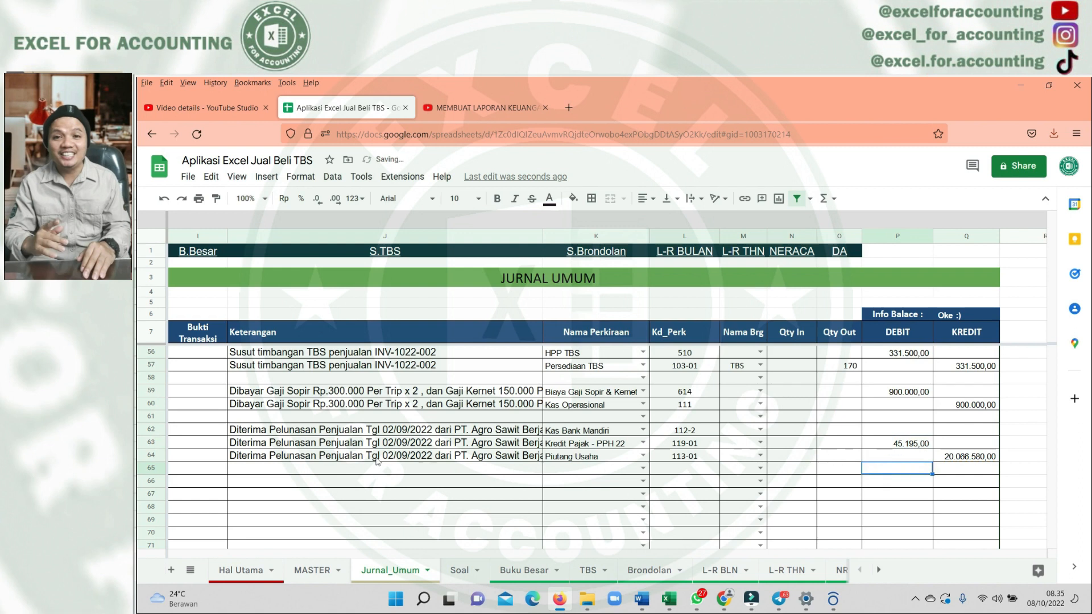
Copy the invoice reference INV-1022-001 from the earlier sale into the Bukti Transaksi cell of row 62
{"action": "left_click", "coordinate": [307, 443]}
{"action": "key", "text": "Left"}
{"action": "key", "text": "Left"}
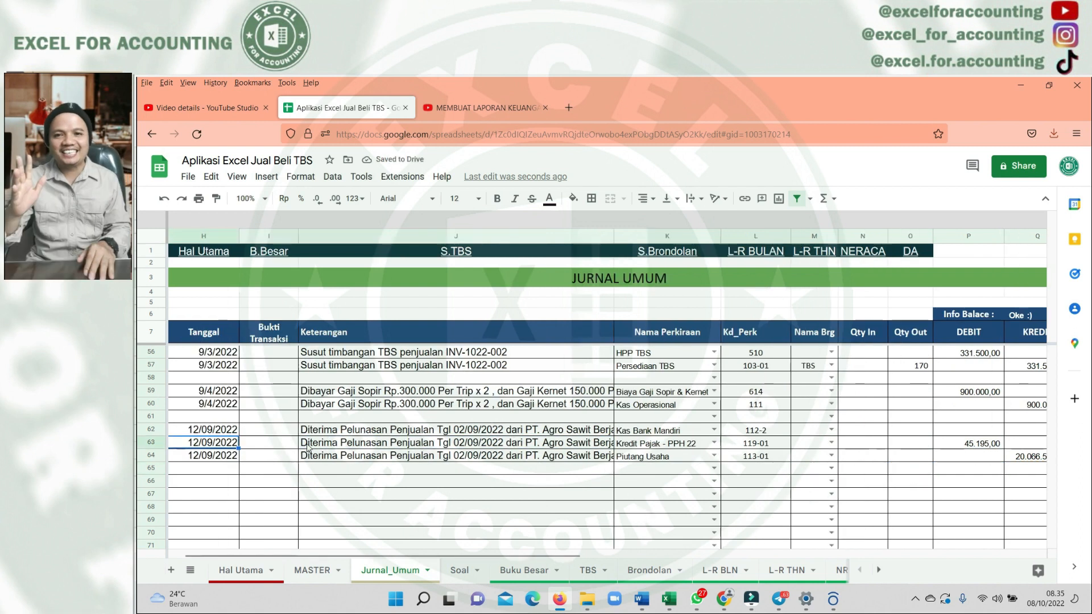
{"action": "key", "text": "Right"}
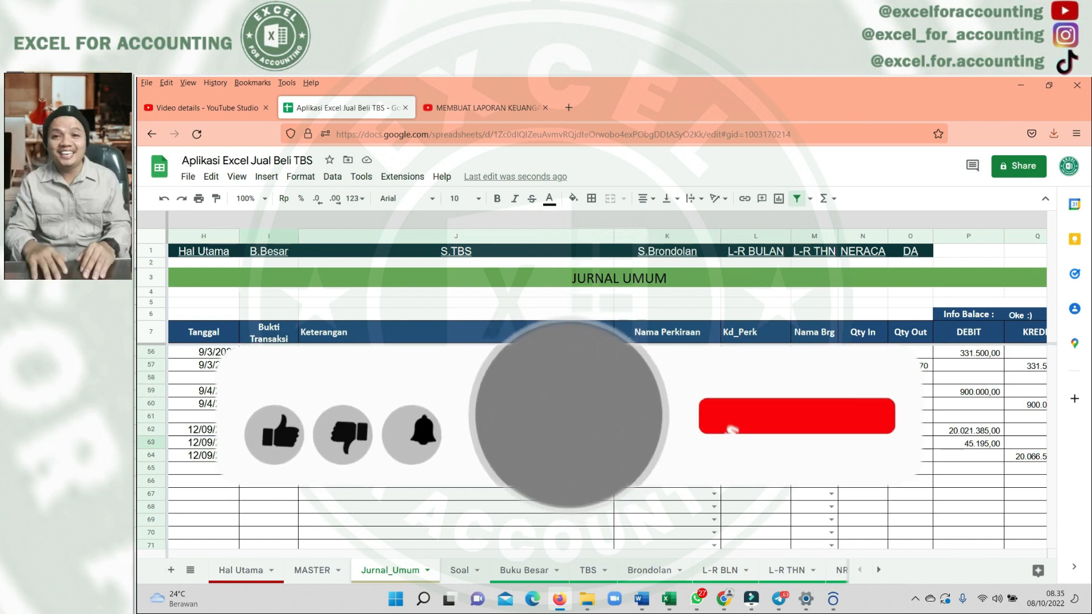
{"action": "key", "text": "Right"}
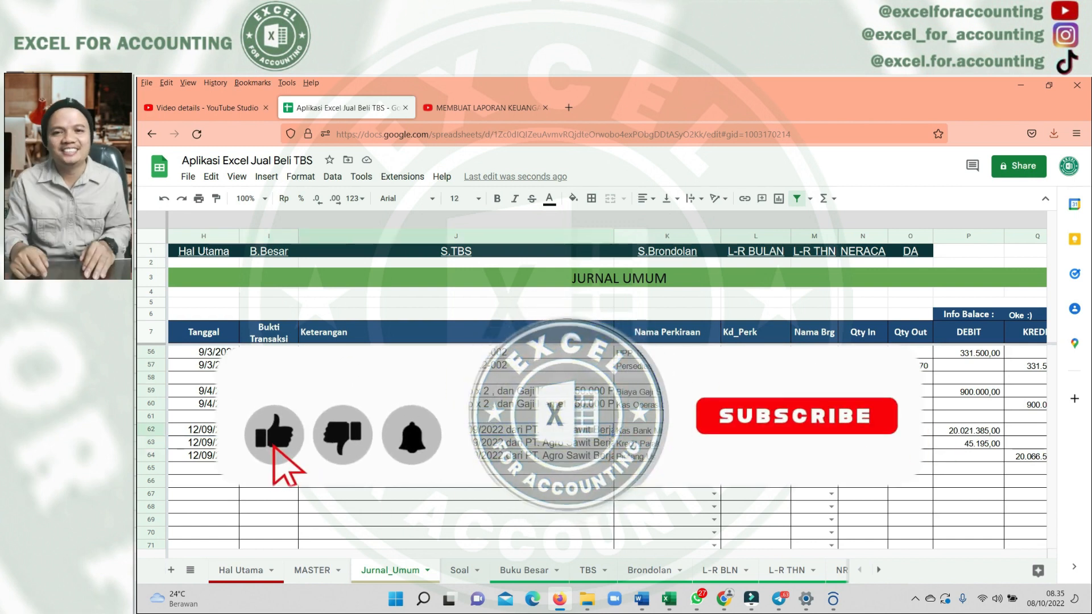
{"action": "scroll", "coordinate": [608, 447], "scroll_direction": "up", "scroll_amount": 3}
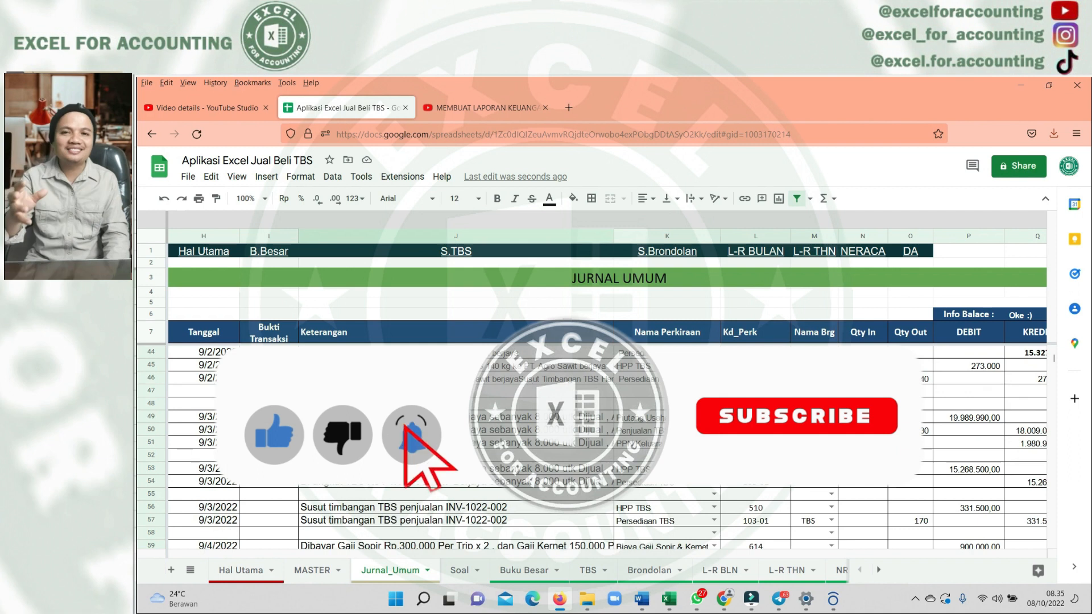
{"action": "scroll", "coordinate": [607, 446], "scroll_direction": "up", "scroll_amount": 2}
{"action": "scroll", "coordinate": [607, 446], "scroll_direction": "down", "scroll_amount": 6}
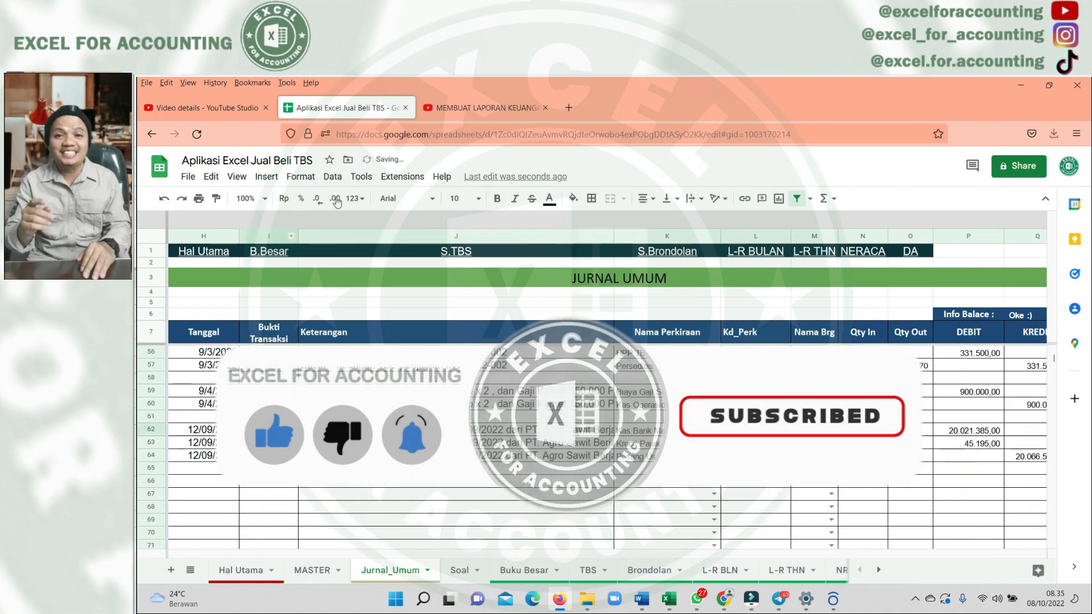
Add the prefix TR- to the Bukti Transaksi reference in row 62, making it TR- INV-1022-001
{"action": "double_click", "coordinate": [283, 431]}
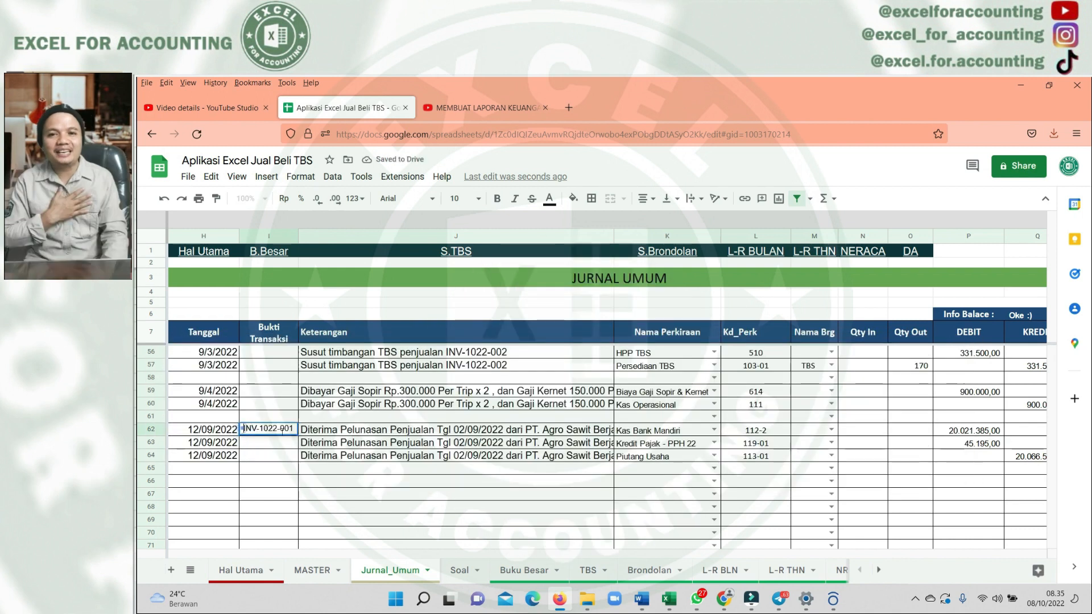
{"action": "key", "text": "Home"}
{"action": "type", "text": "TR"}
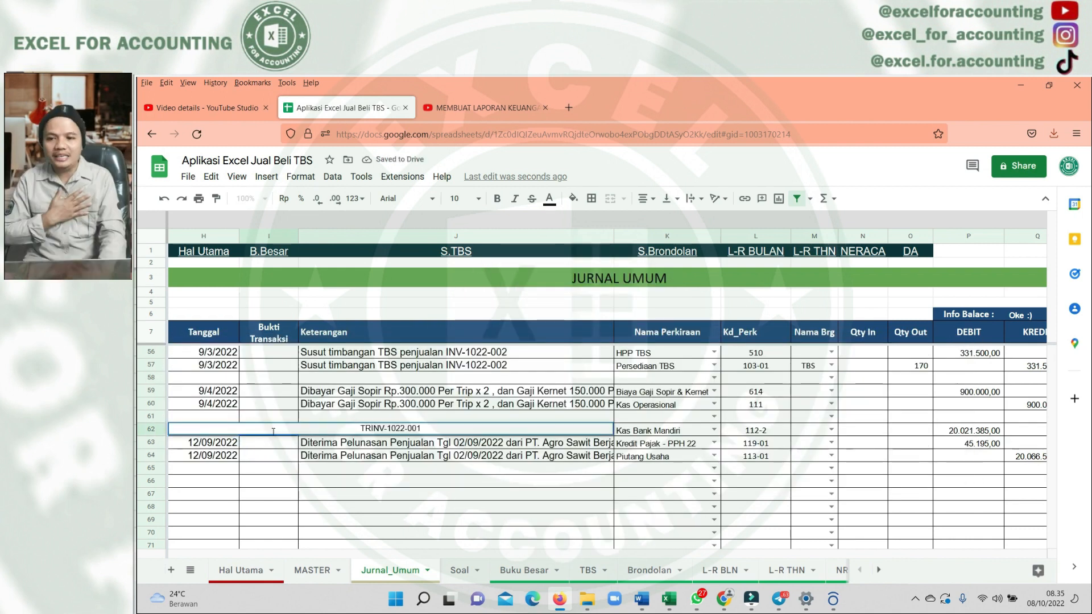
{"action": "type", "text": "-"}
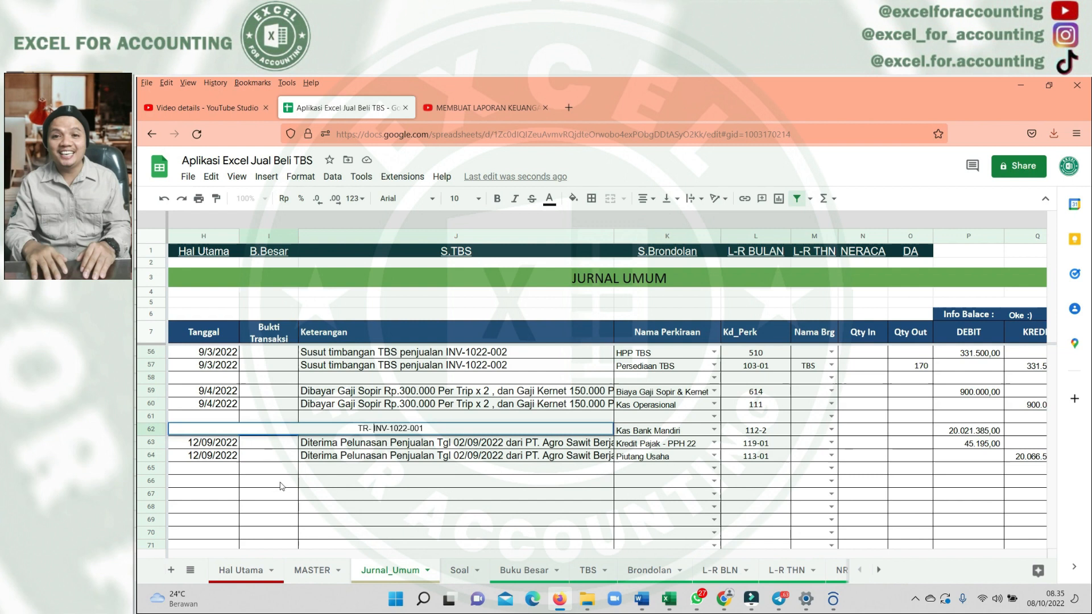
{"action": "key", "text": "Return"}
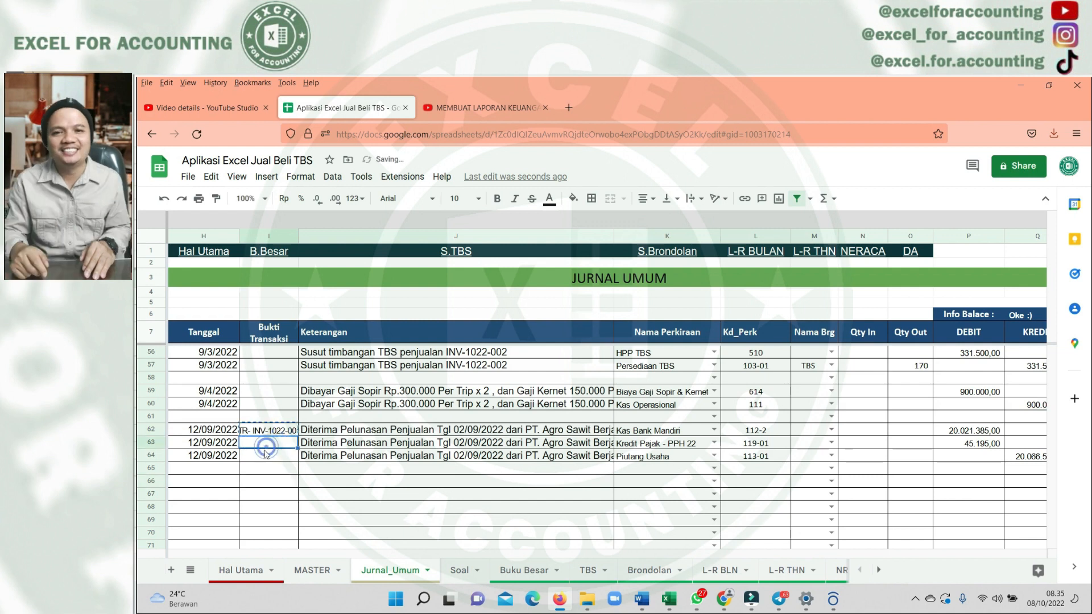
Copy TR- INV-1022-001 into the Bukti Transaksi cells of rows 63 and 64 and widen that column to fit
{"action": "left_click_drag", "start_coordinate": [265, 449], "coordinate": [267, 456]}
{"action": "type", "text": "TR- INV-1022-001 TR- INV-1022-001"}
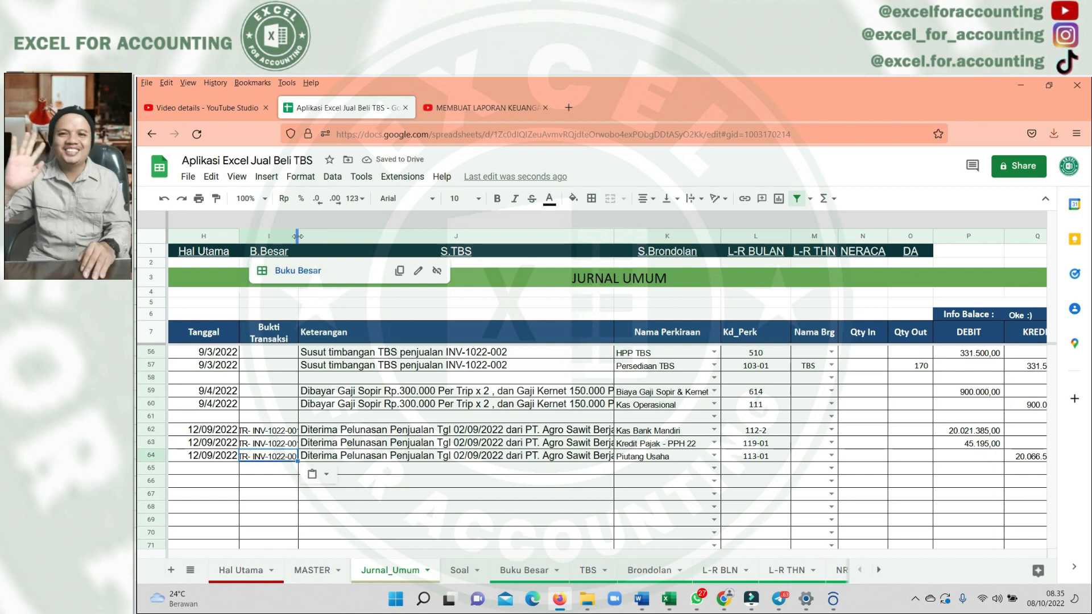
{"action": "left_click_drag", "start_coordinate": [298, 236], "coordinate": [319, 236]}
{"action": "left_click", "coordinate": [678, 479]}
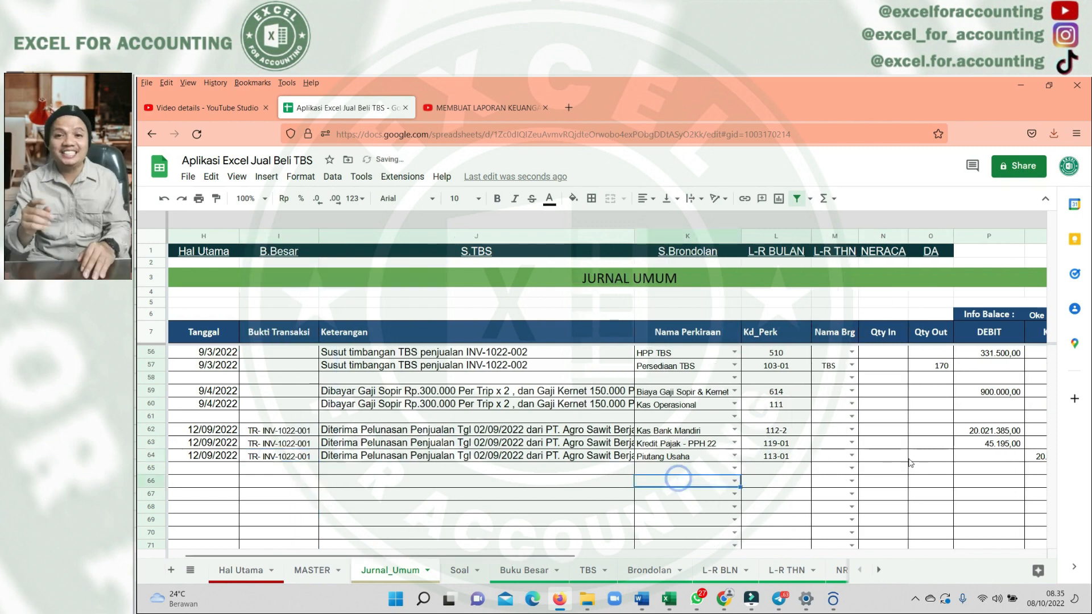
Review the accounts, debits and credit of the Pelunasan Penjualan entry in journal rows 62 to 64
{"action": "left_click", "coordinate": [921, 459]}
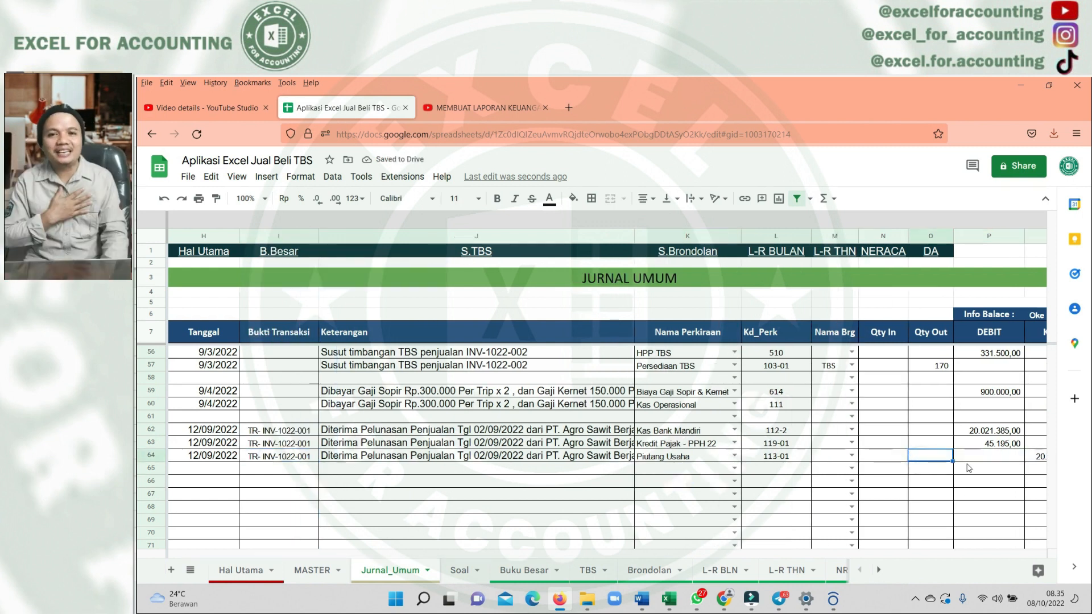
{"action": "key", "text": "Right"}
{"action": "key", "text": "Right"}
{"action": "key", "text": "Right"}
{"action": "key", "text": "Left"}
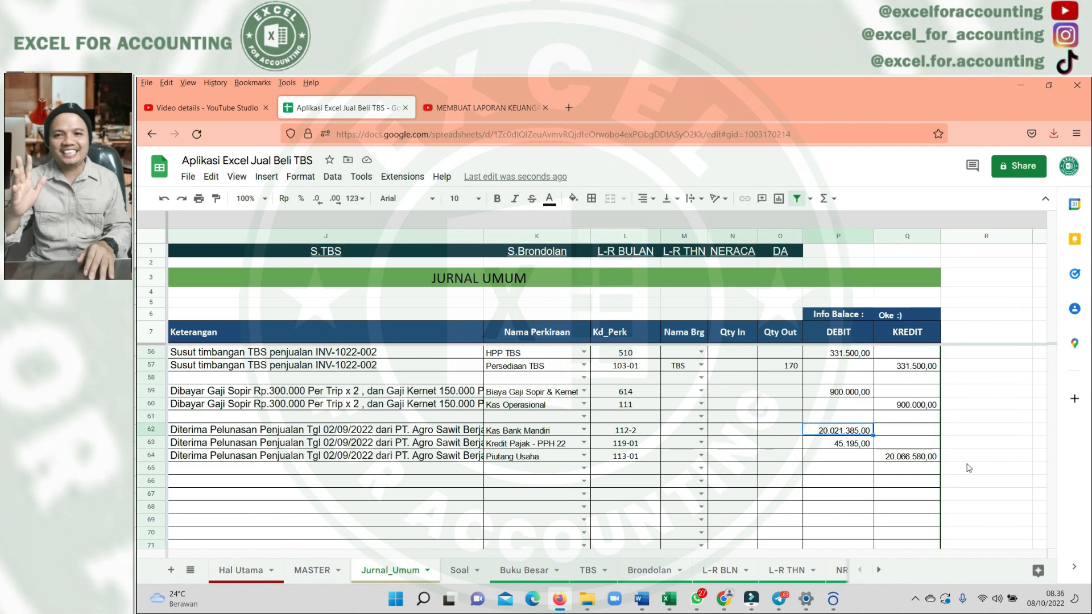
{"action": "key", "text": "Down"}
{"action": "key", "text": "Right"}
{"action": "key", "text": "Right"}
{"action": "key", "text": "Right"}
{"action": "key", "text": "Right"}
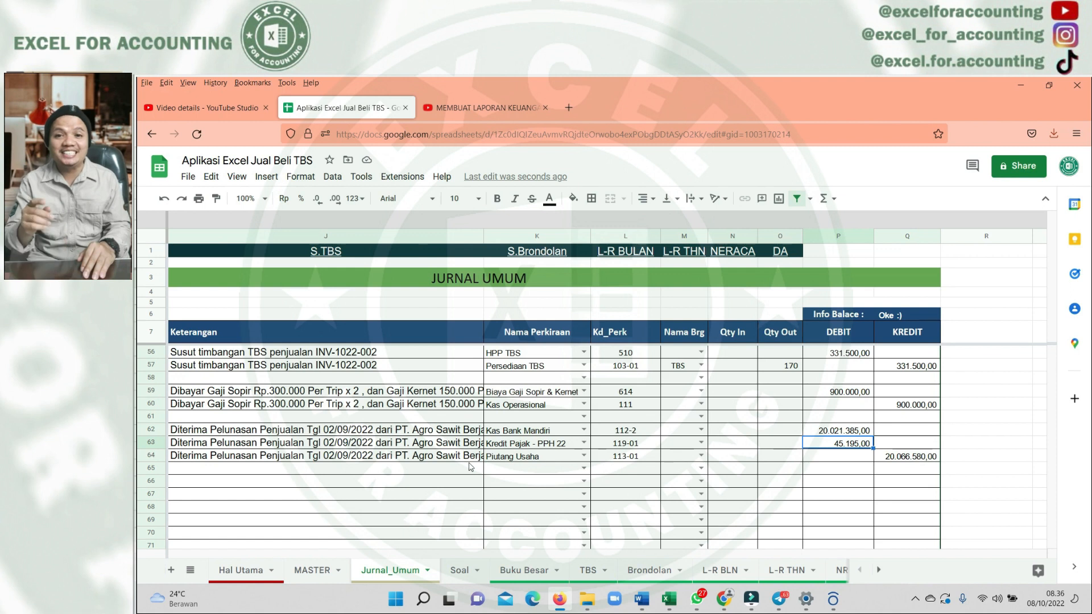
{"action": "left_click", "coordinate": [540, 434]}
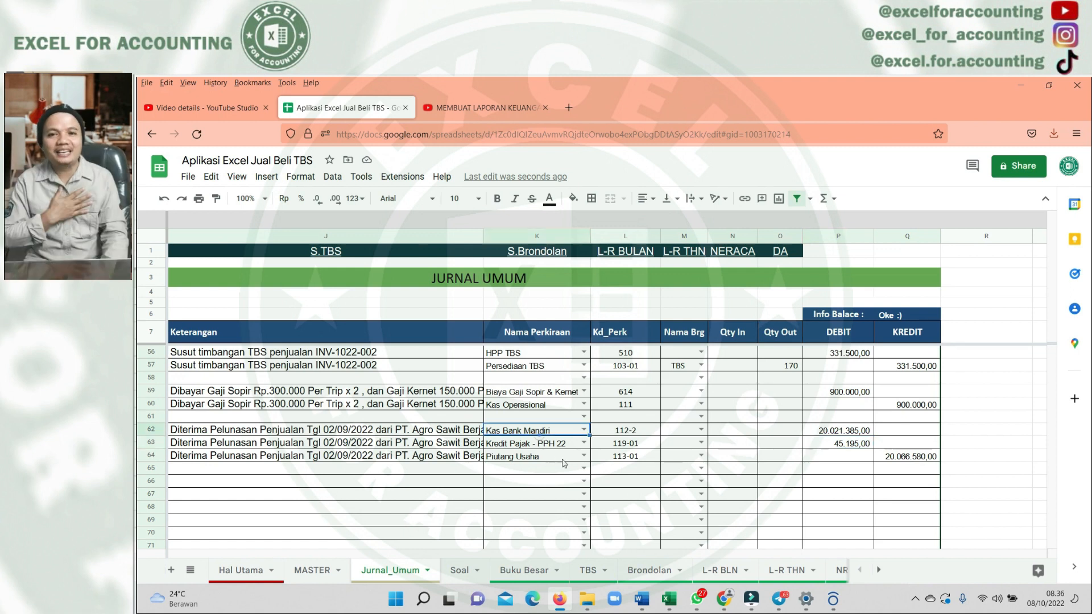
{"action": "key", "text": "Left"}
{"action": "key", "text": "Left"}
{"action": "key", "text": "Left"}
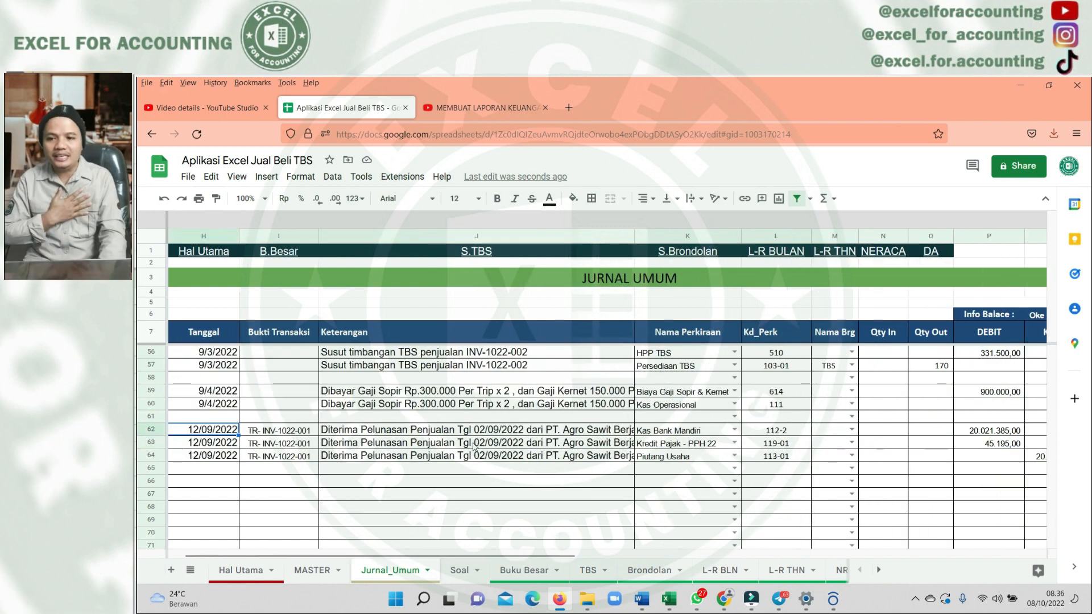
Open the Buku Besar sheet and choose Piutang Usaha as its account
{"action": "left_click", "coordinate": [281, 252]}
{"action": "left_click", "coordinate": [283, 269]}
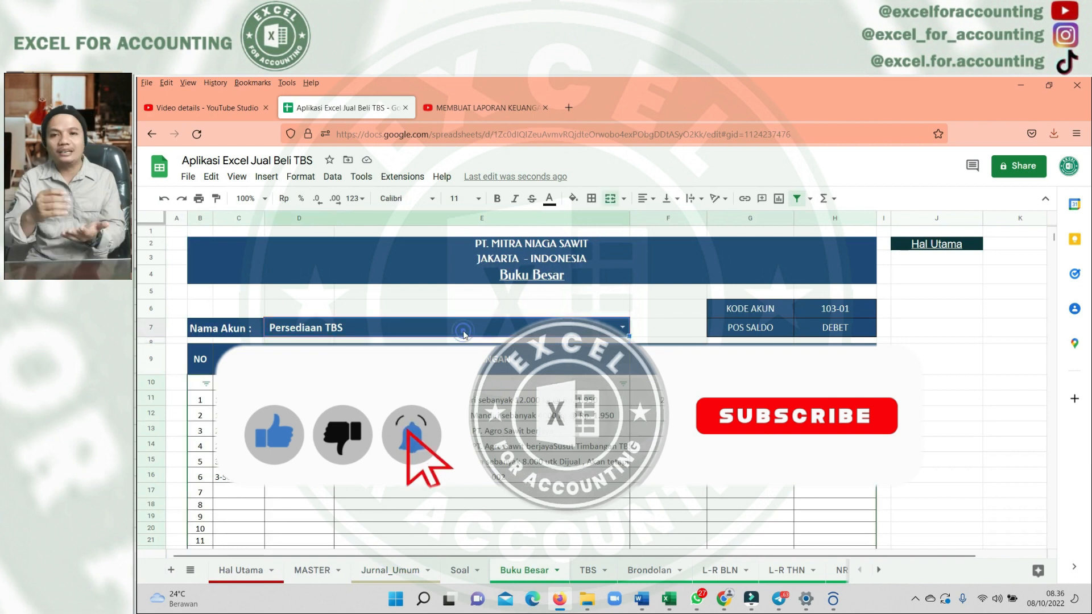
{"action": "type", "text": "piu"}
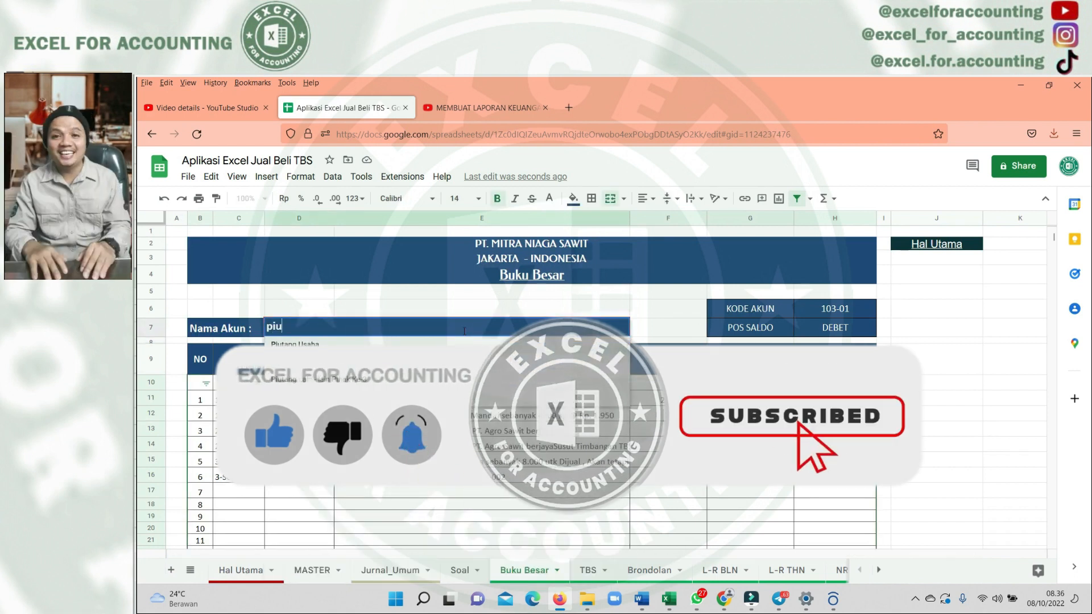
{"action": "type", "text": "tang"}
{"action": "left_click", "coordinate": [279, 345]}
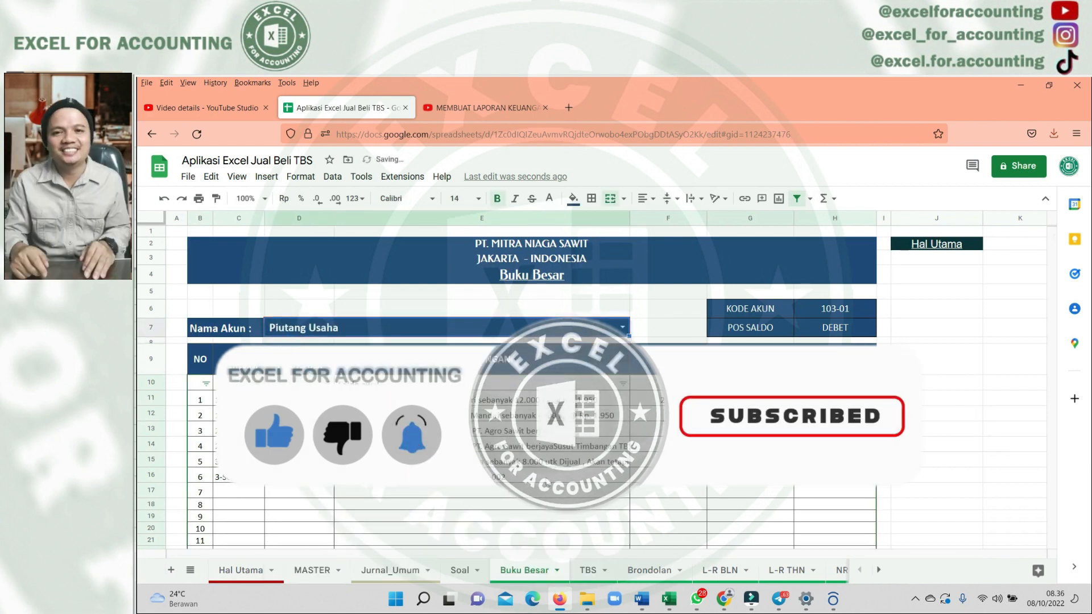
{"action": "left_click", "coordinate": [989, 471]}
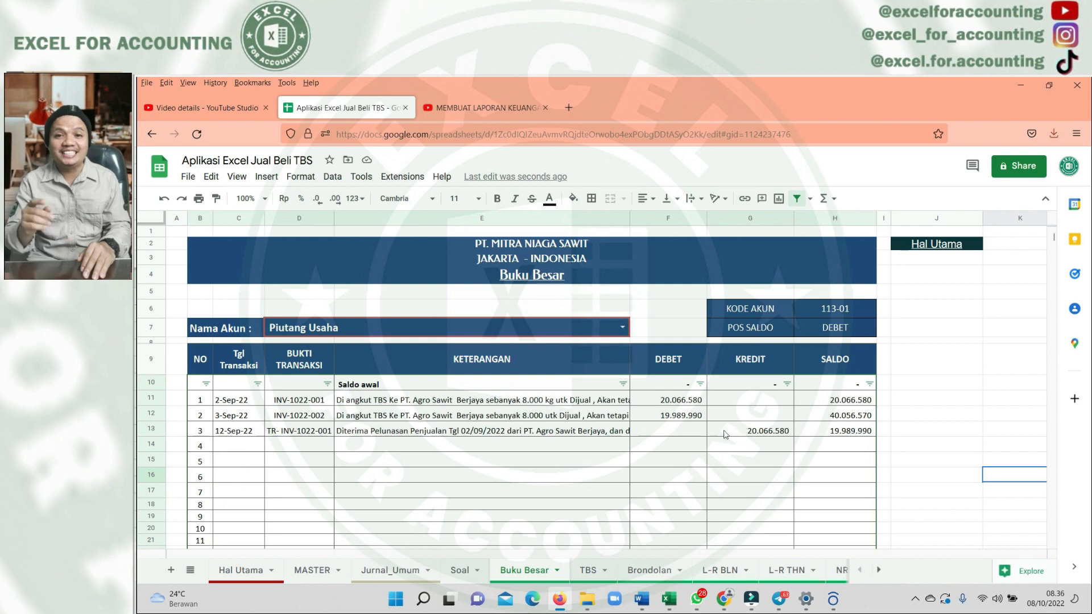
Compare the INV-1022-001 debit with the 12-Sep-22 settlement credit in the Piutang Usaha ledger and check the INV-1022-002 entry
{"action": "left_click", "coordinate": [691, 401]}
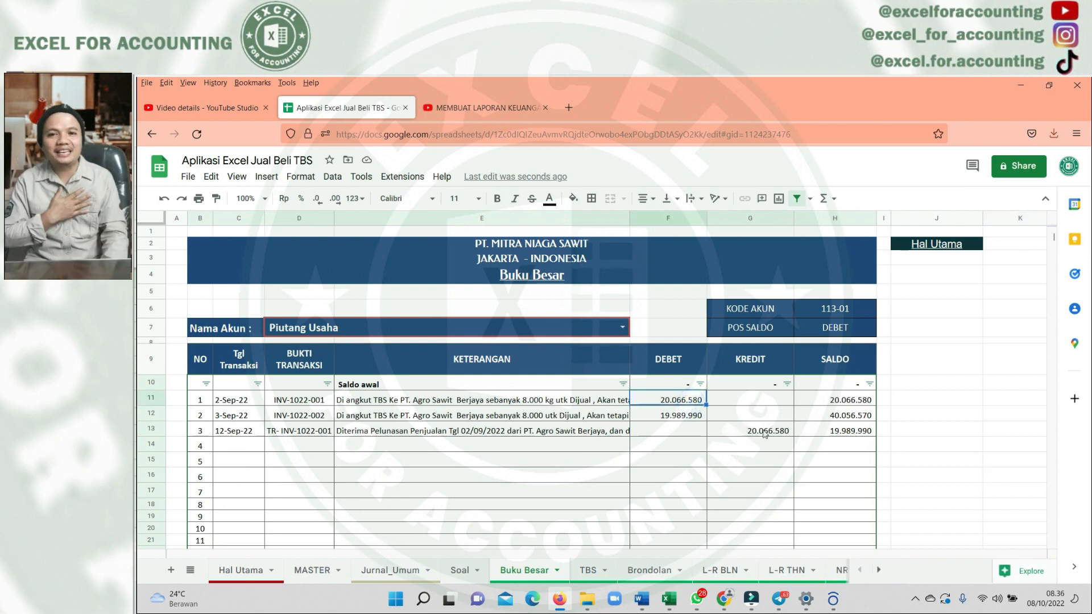
{"action": "left_click", "coordinate": [763, 432]}
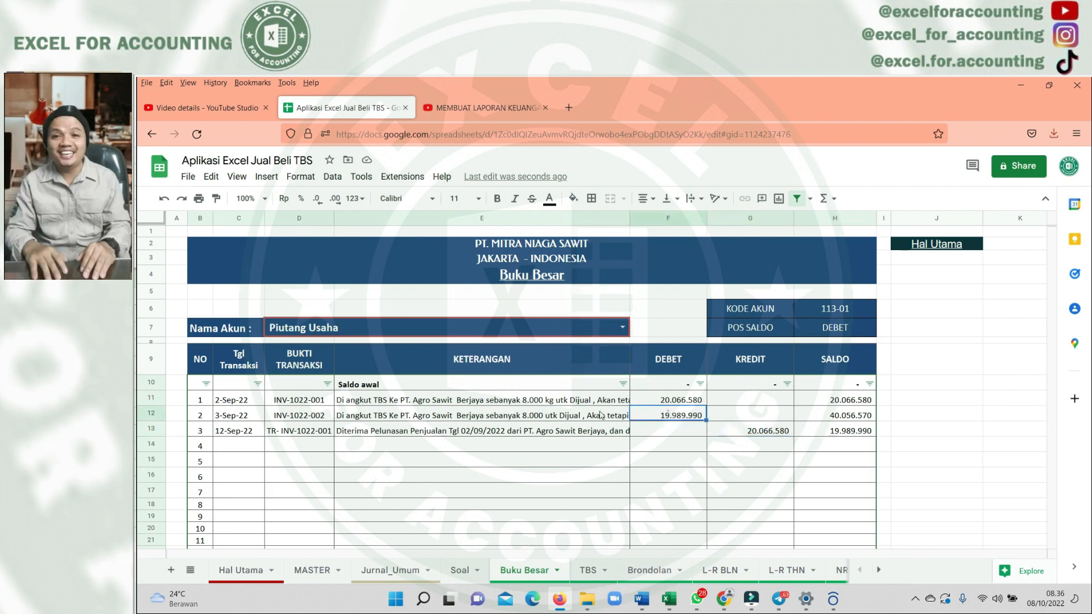
{"action": "left_click", "coordinate": [691, 400]}
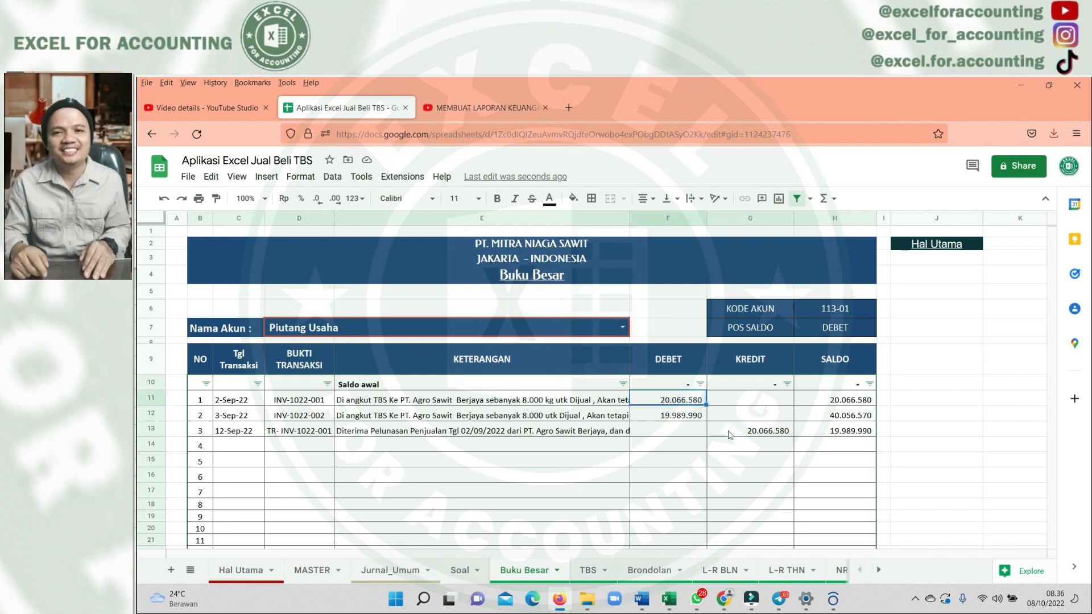
{"action": "left_click", "coordinate": [770, 432]}
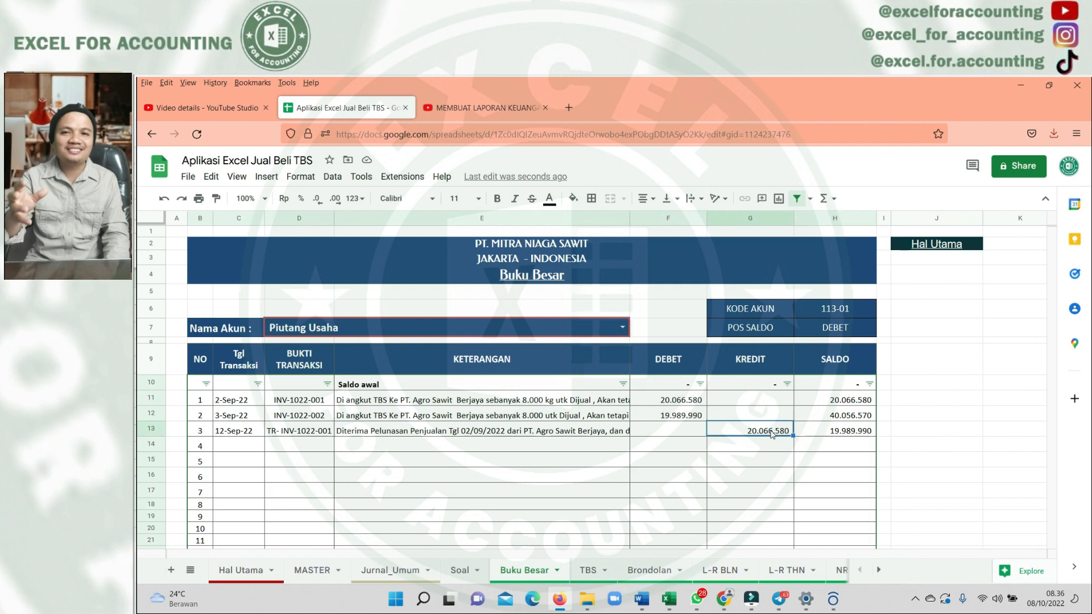
{"action": "left_click", "coordinate": [495, 423]}
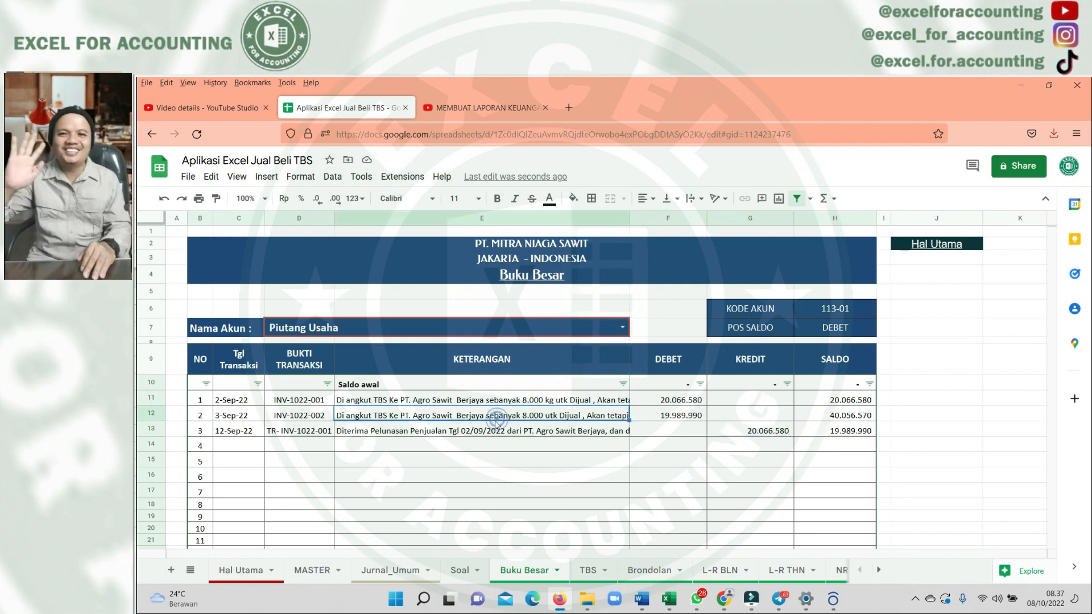
{"action": "left_click", "coordinate": [310, 417]}
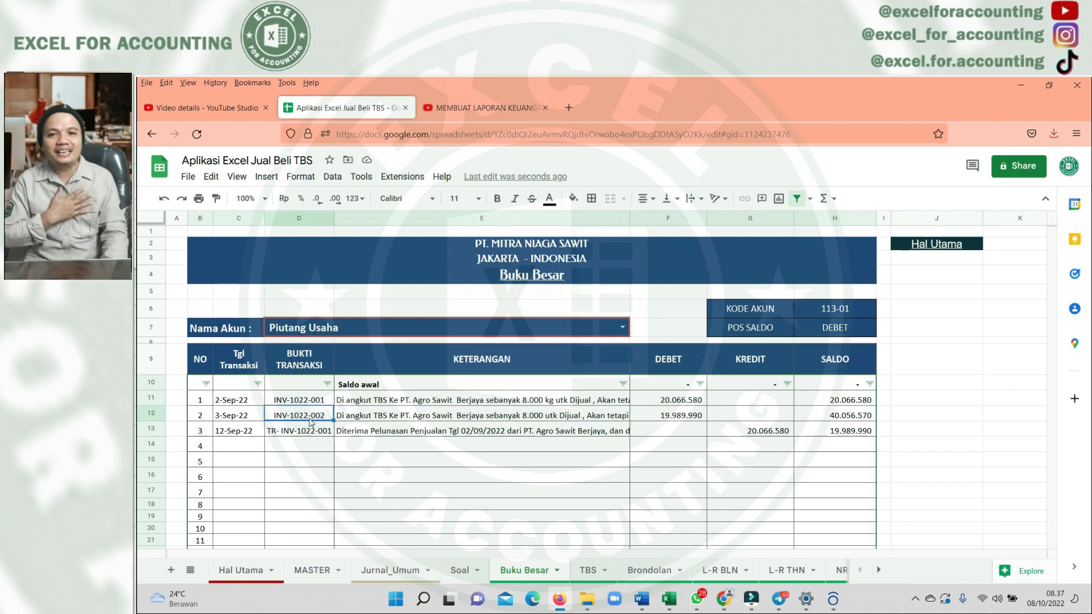